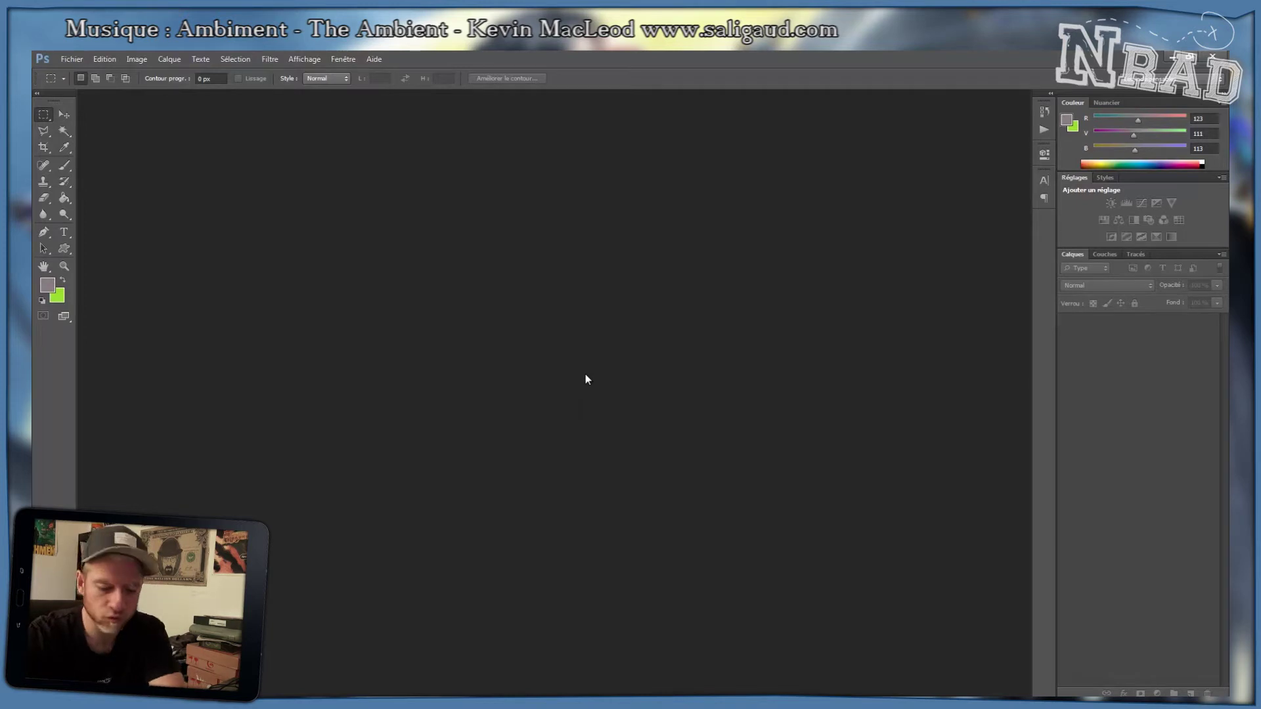
pyautogui.doubleClick(625, 292)
pyautogui.moveTo(557, 327); pyautogui.dragTo(427, 249)
pyautogui.click(639, 382)
pyautogui.doubleClick(579, 280)
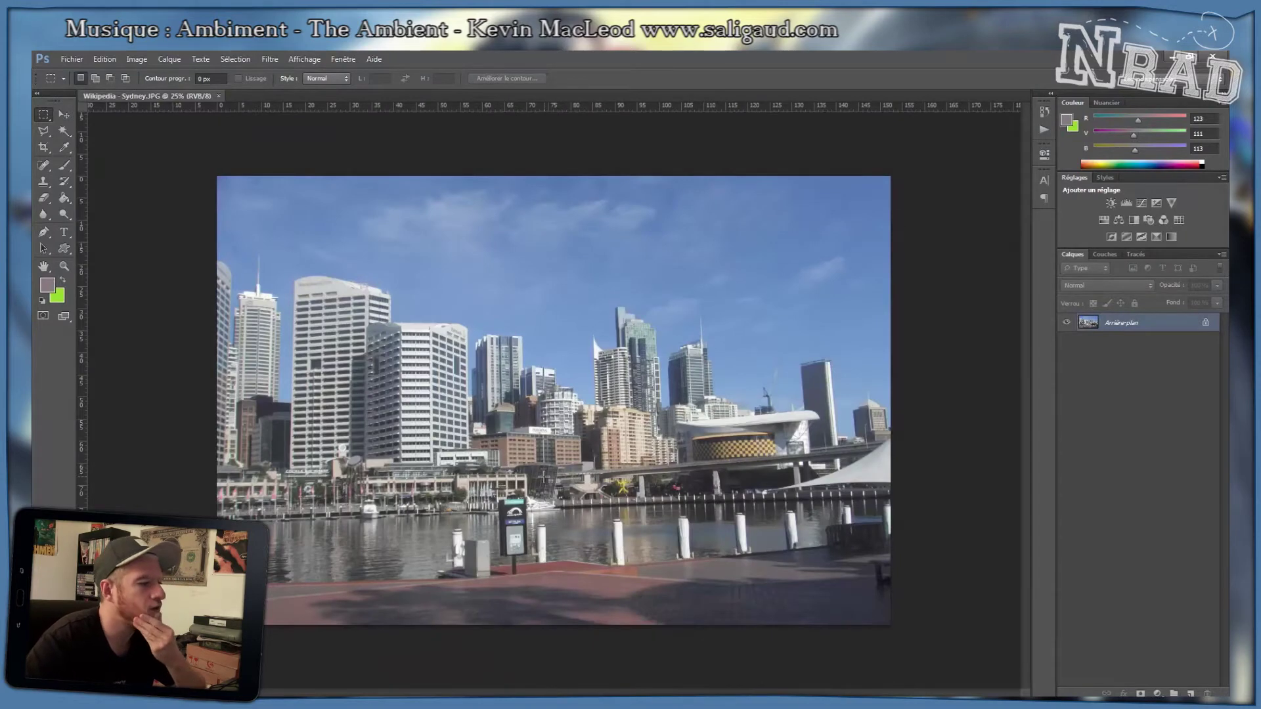
pyautogui.hotkey('ctrl', 'w')
# Open the image Wikipedia - Sydney.JPG from the Tuto folder.
pyautogui.doubleClick(544, 477)
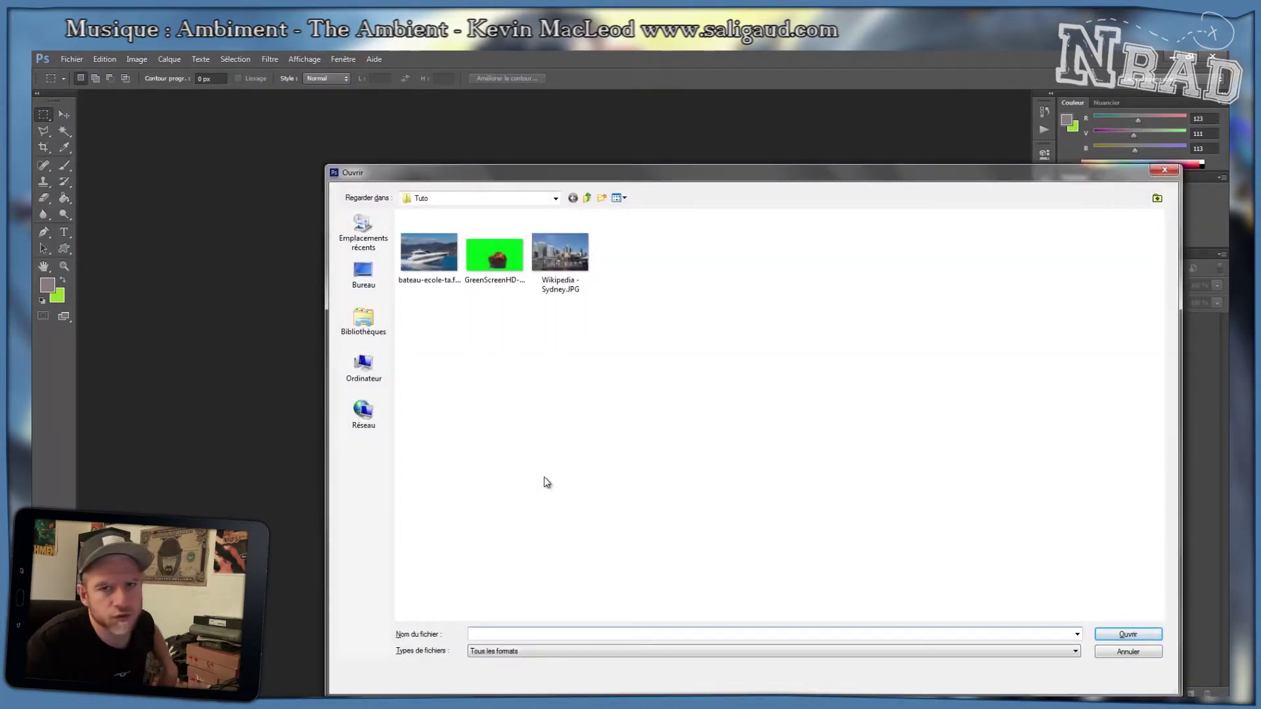
pyautogui.doubleClick(571, 292)
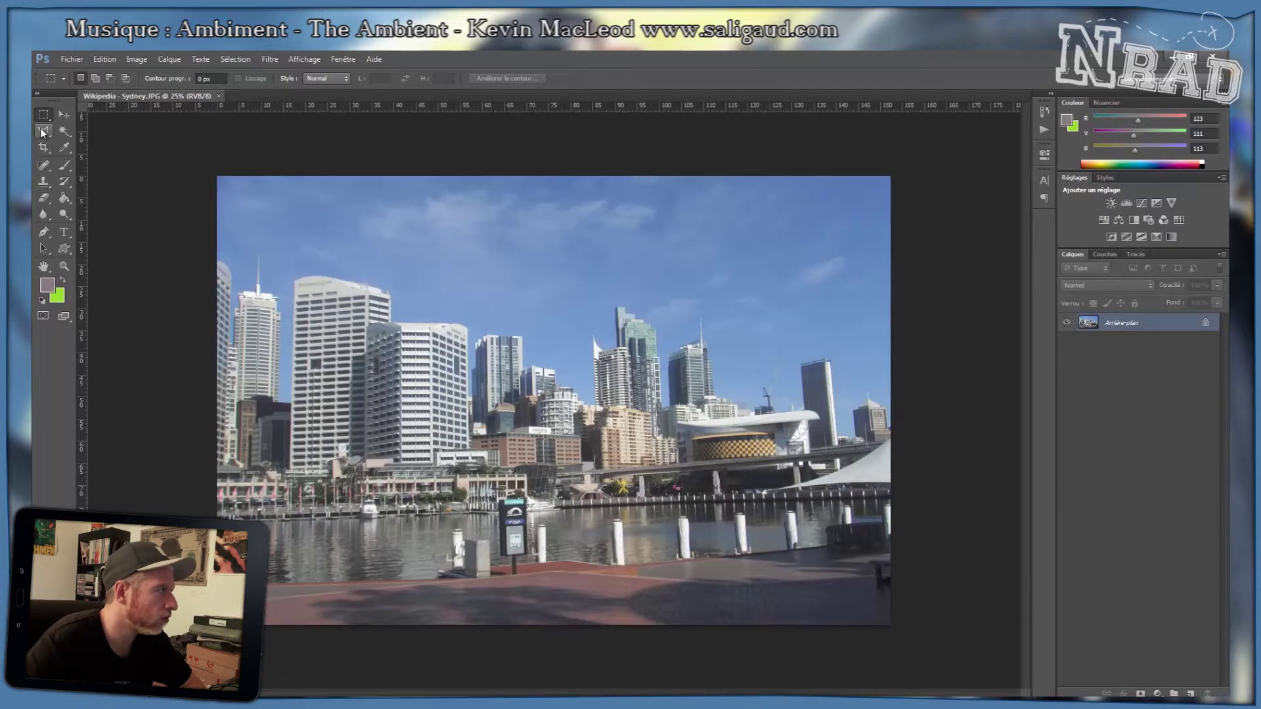
pyautogui.moveTo(220, 213); pyautogui.dragTo(1202, 594)
pyautogui.click(338, 203)
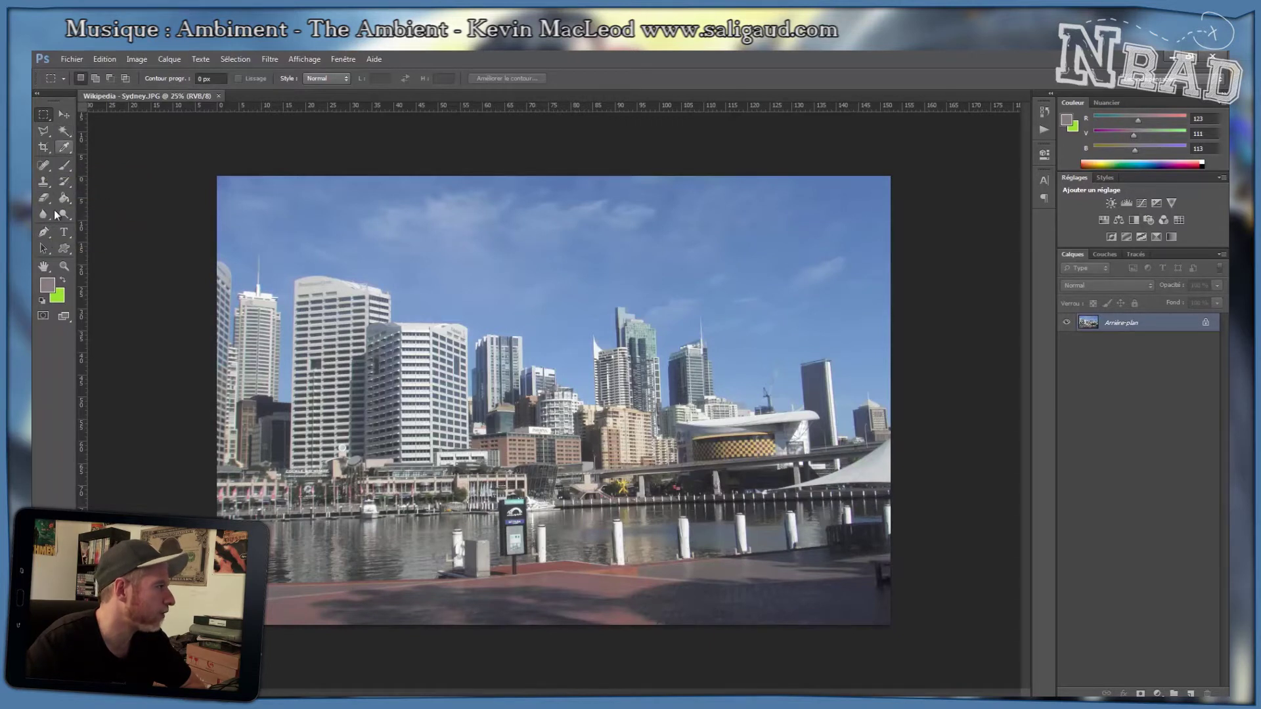
pyautogui.press('v')
# Select a full-width band of the city picture with the rectangular marquee, leaving out strips of sky and pavement, and crop the image to it.
pyautogui.click(41, 117)
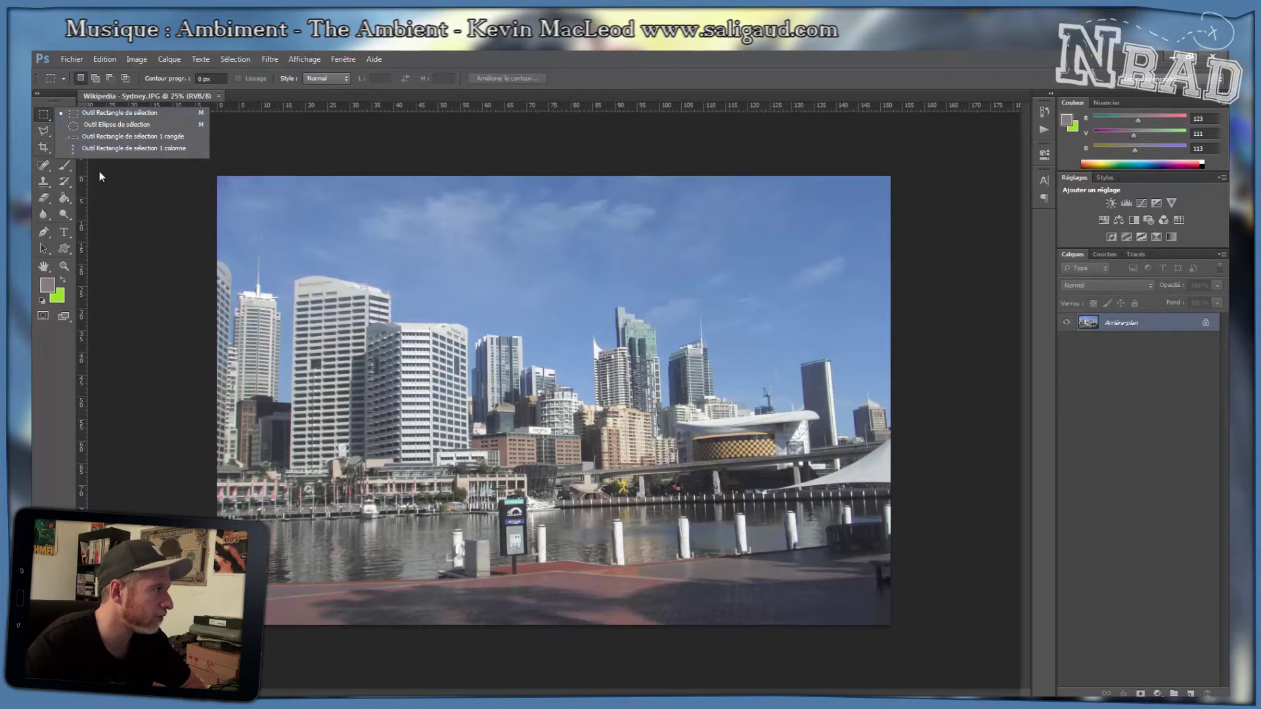
pyautogui.click(109, 113)
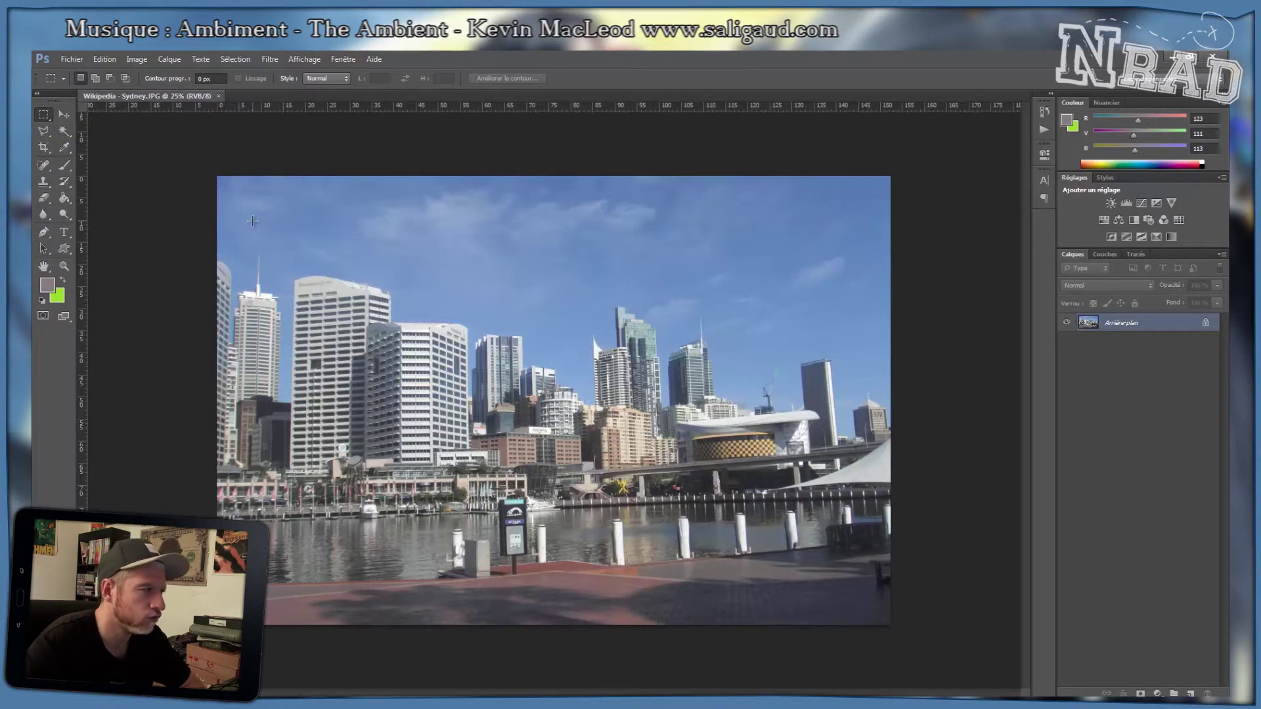
pyautogui.moveTo(190, 156); pyautogui.dragTo(1087, 252)
pyautogui.moveTo(934, 652); pyautogui.dragTo(197, 603)
pyautogui.click(196, 208)
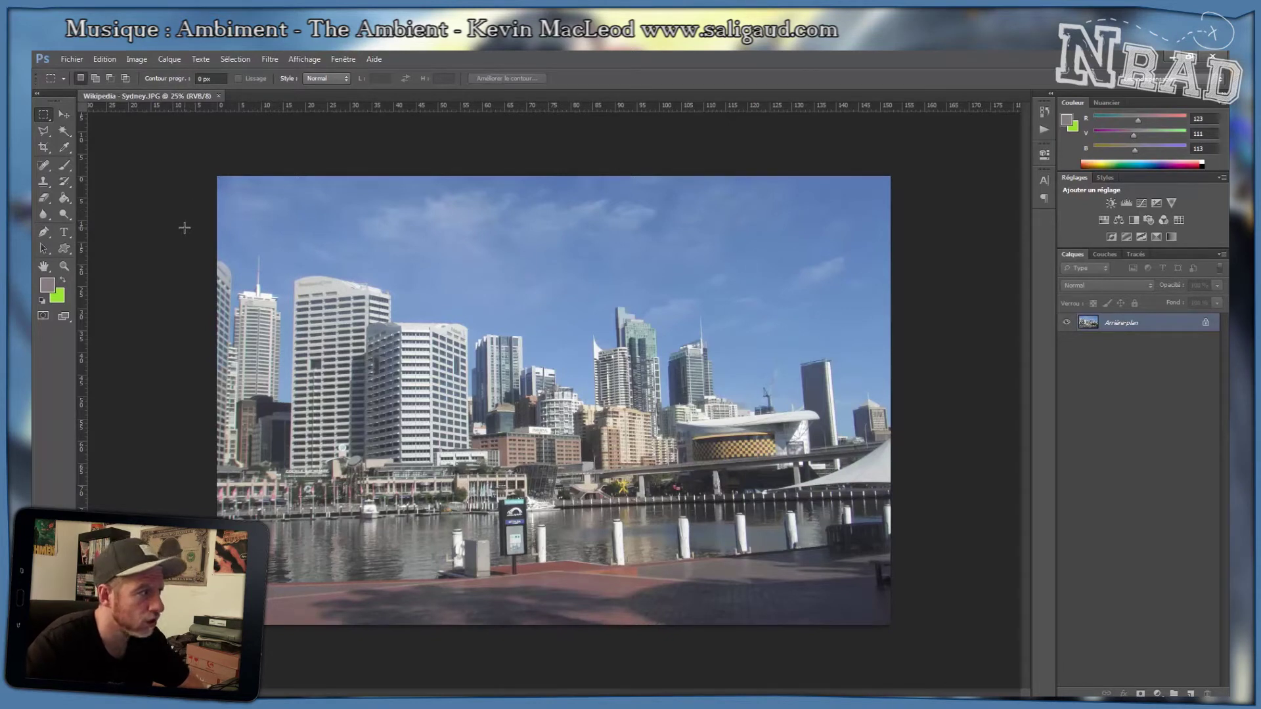
pyautogui.moveTo(184, 227); pyautogui.dragTo(1006, 596)
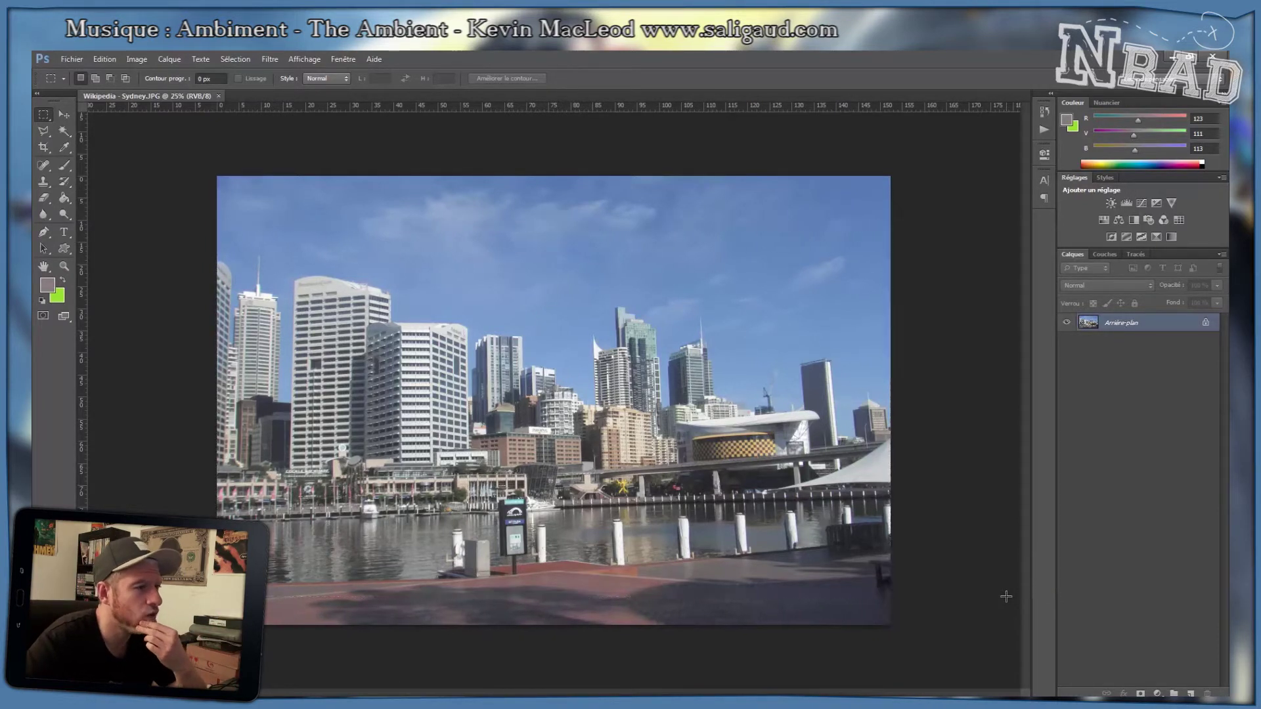
pyautogui.click(137, 59)
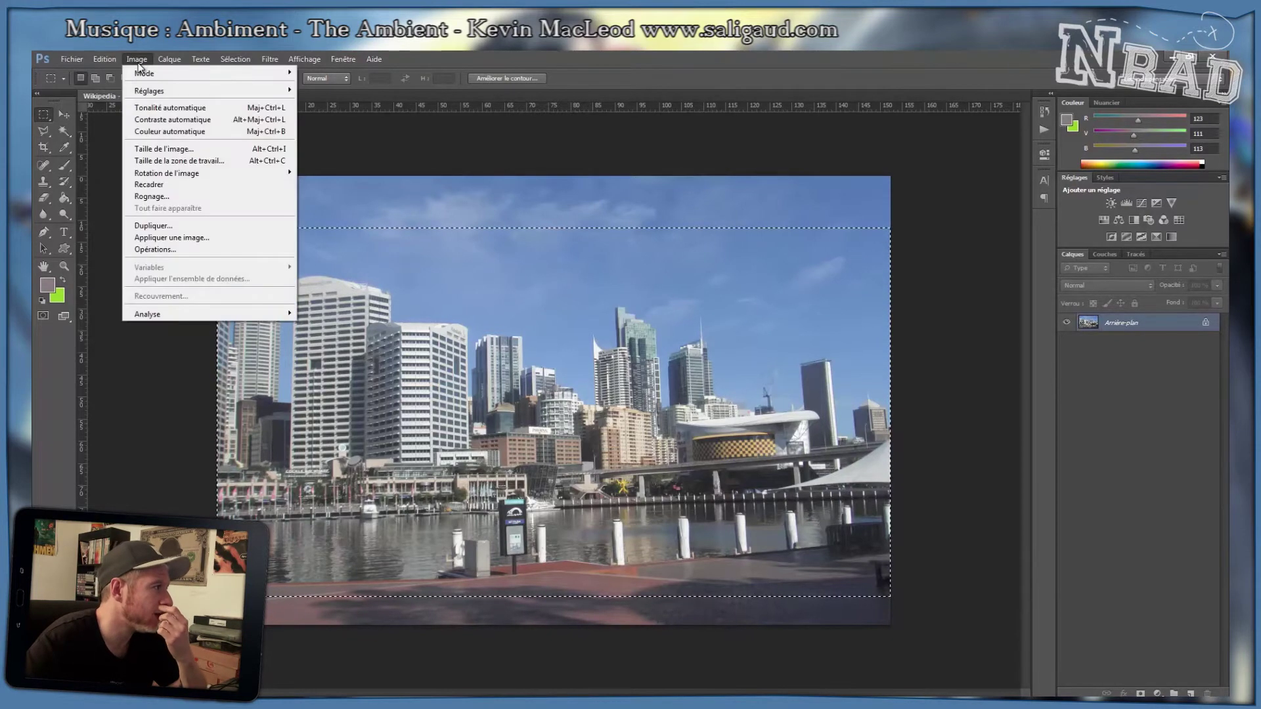
pyautogui.click(138, 184)
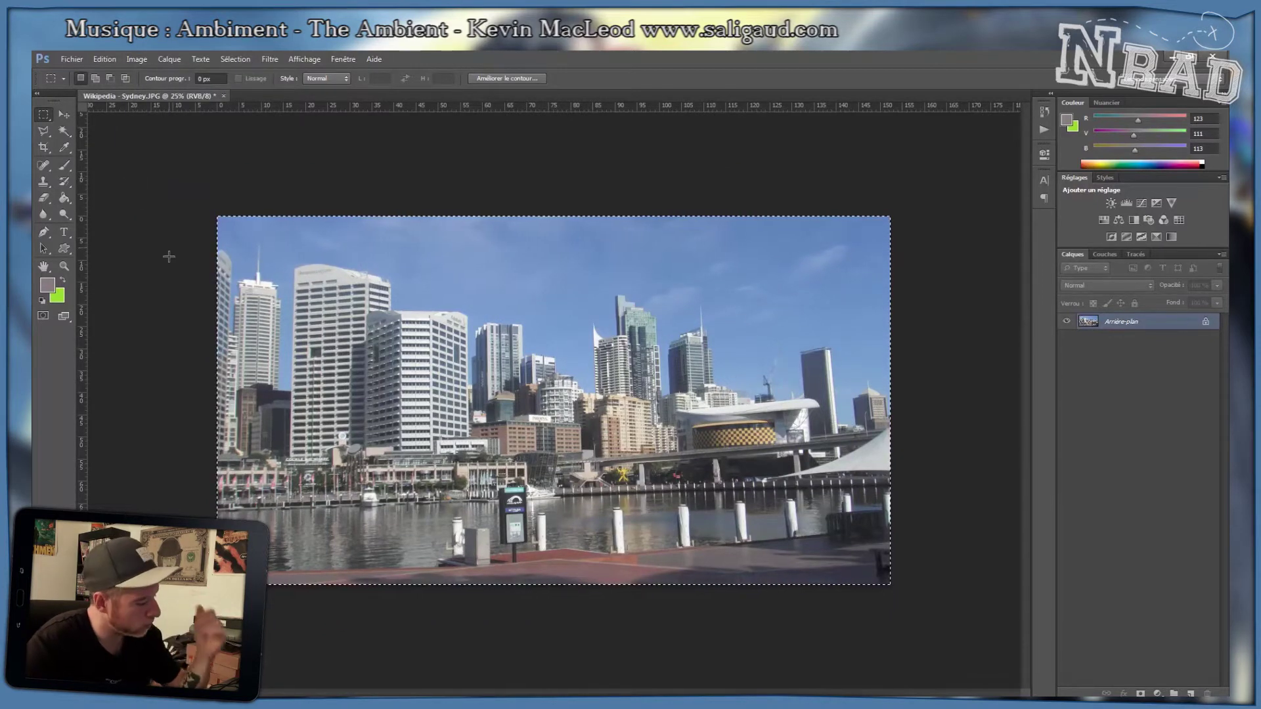
# Save the cropped city image in the Tuto folder as a Photoshop (PSD) file named Caca.
pyautogui.hotkey('ctrl', 's')
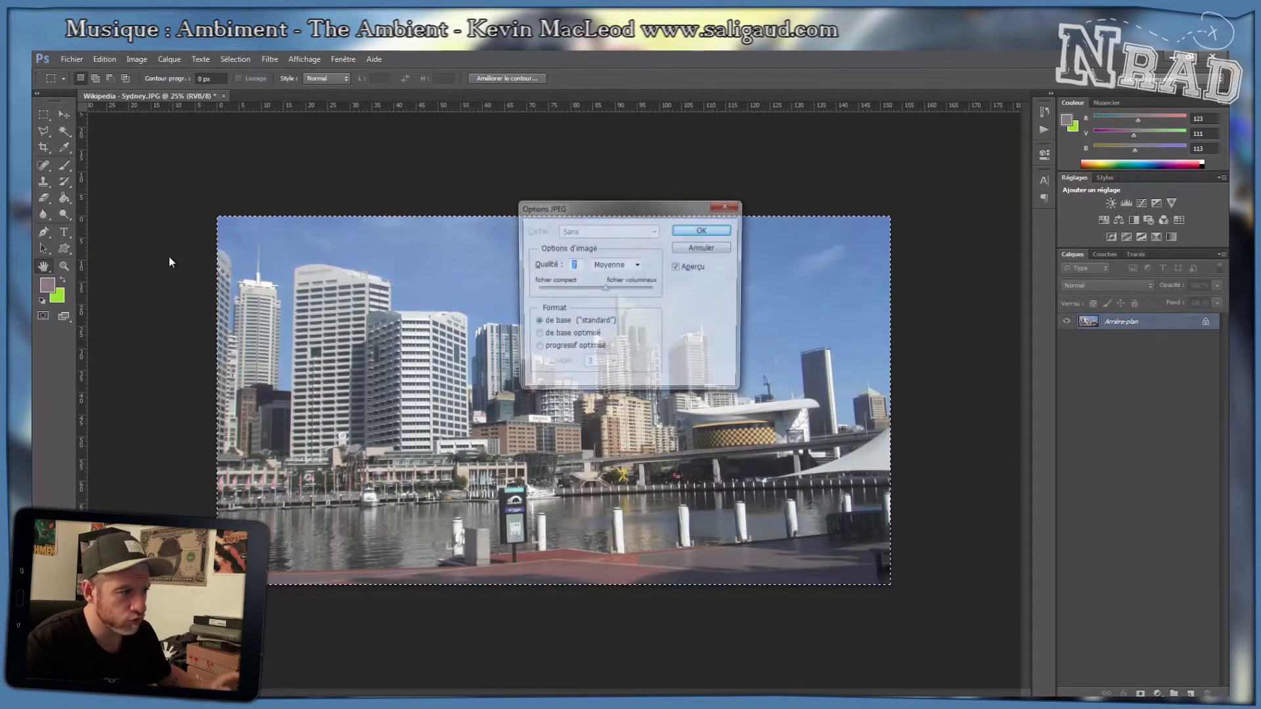
pyautogui.press('Return')
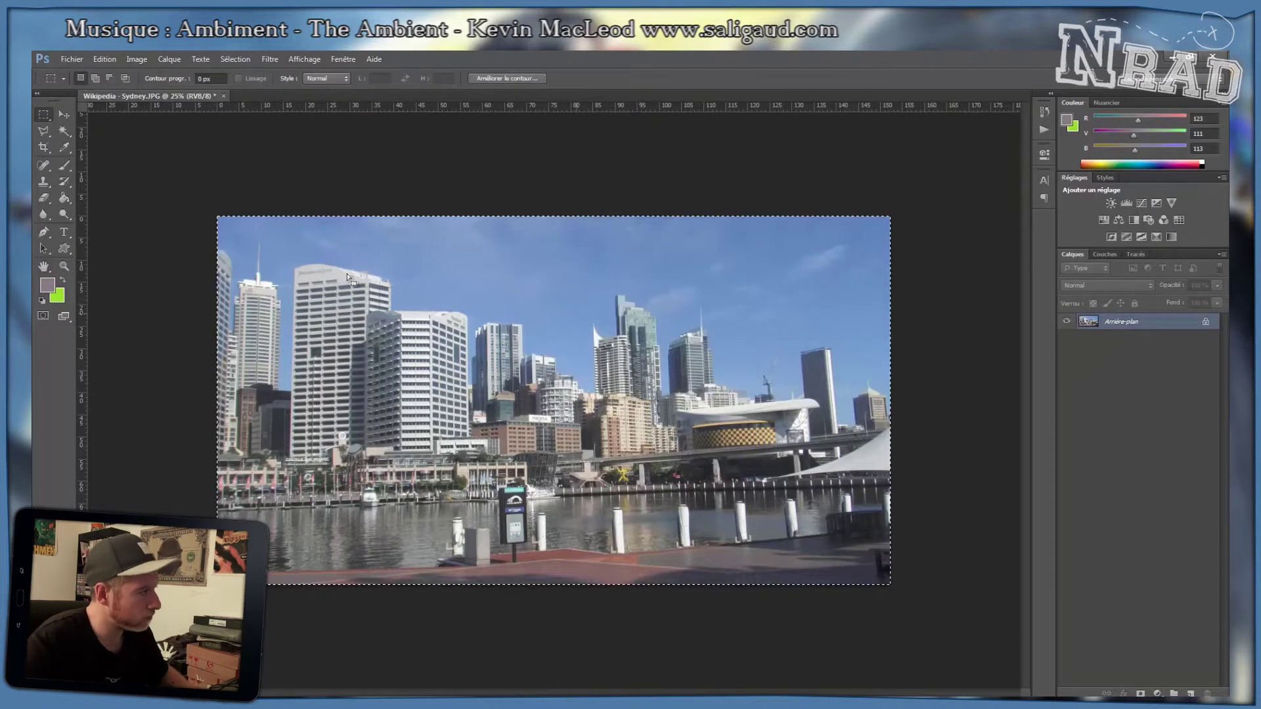
pyautogui.click(72, 59)
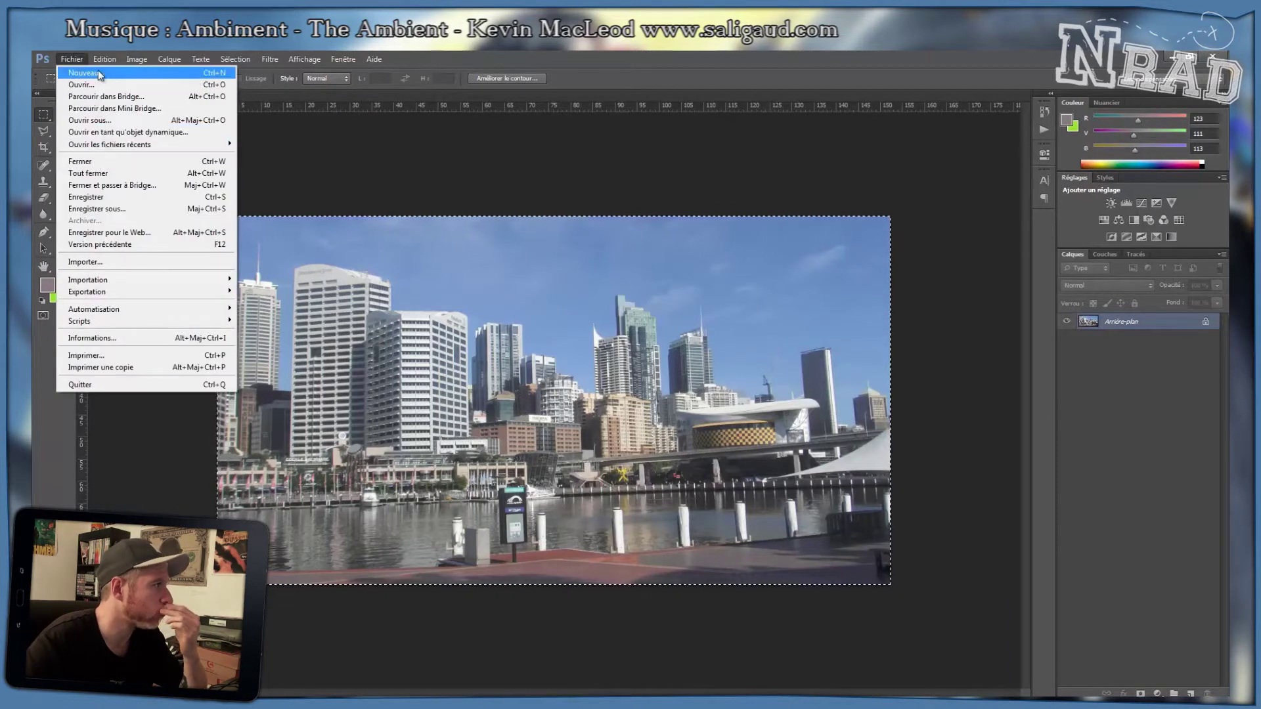
pyautogui.click(94, 208)
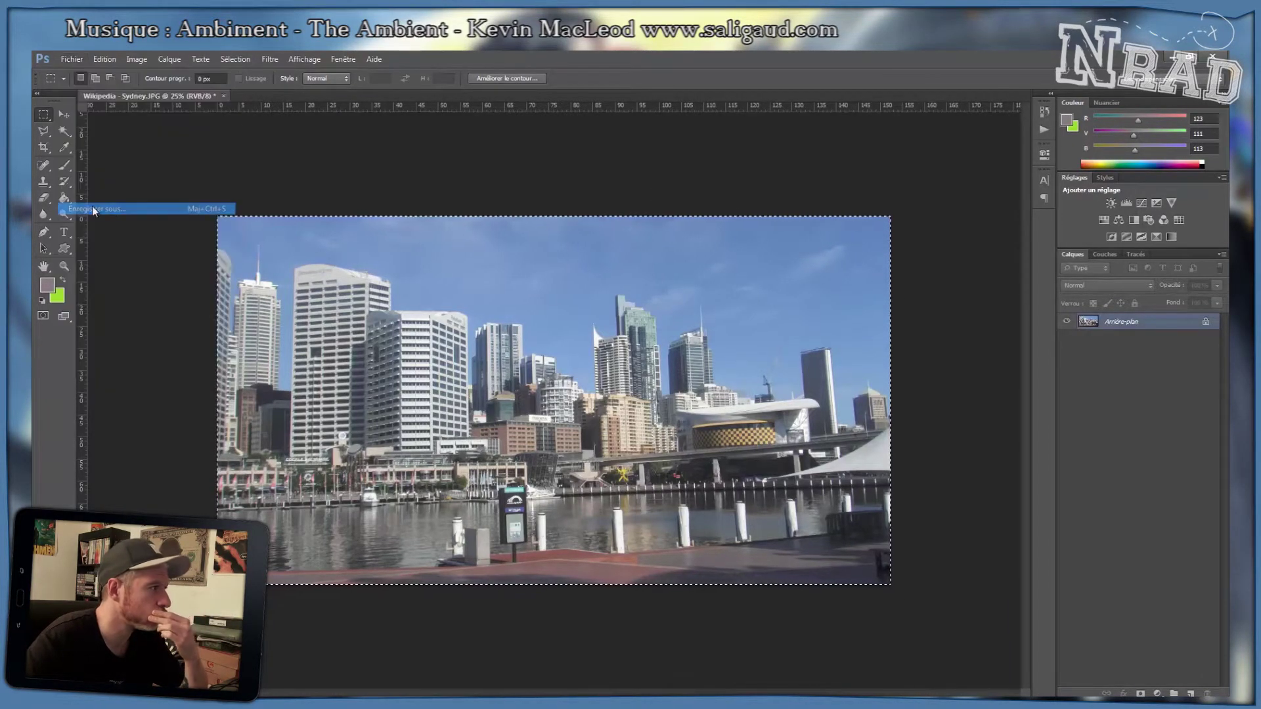
pyautogui.click(576, 546)
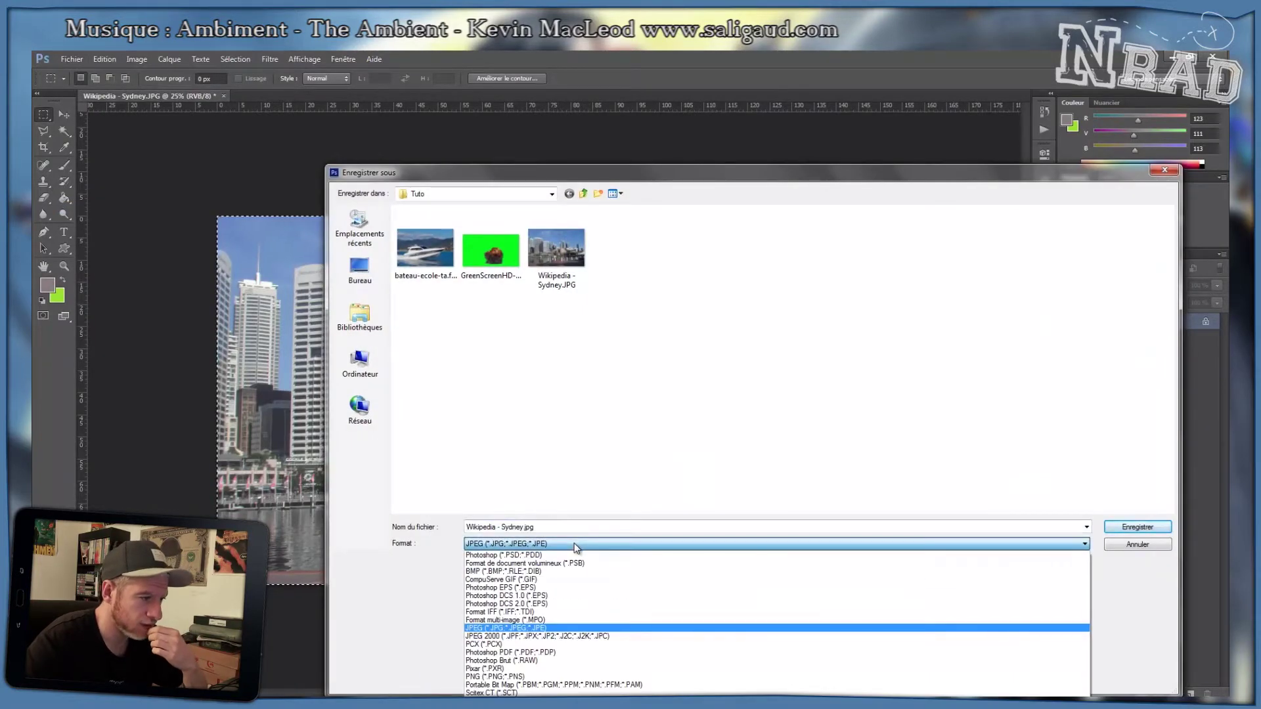
pyautogui.click(558, 555)
pyautogui.click(540, 528)
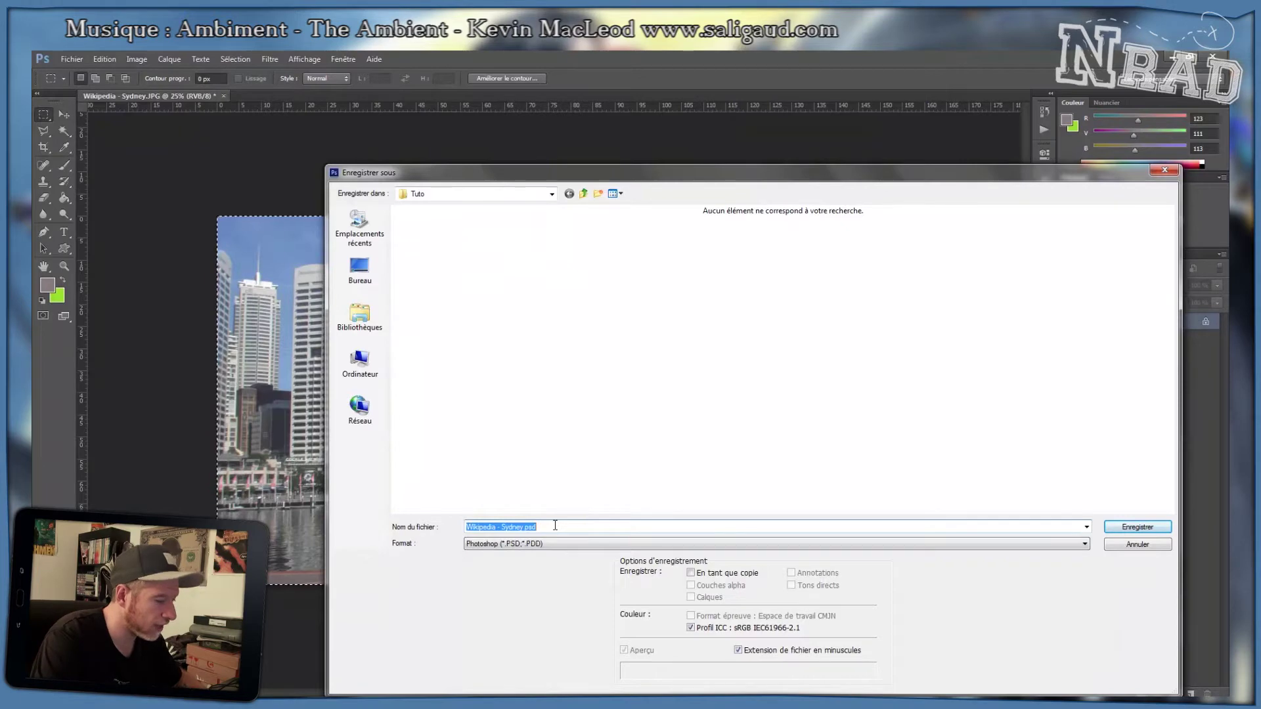
pyautogui.write('Caca')
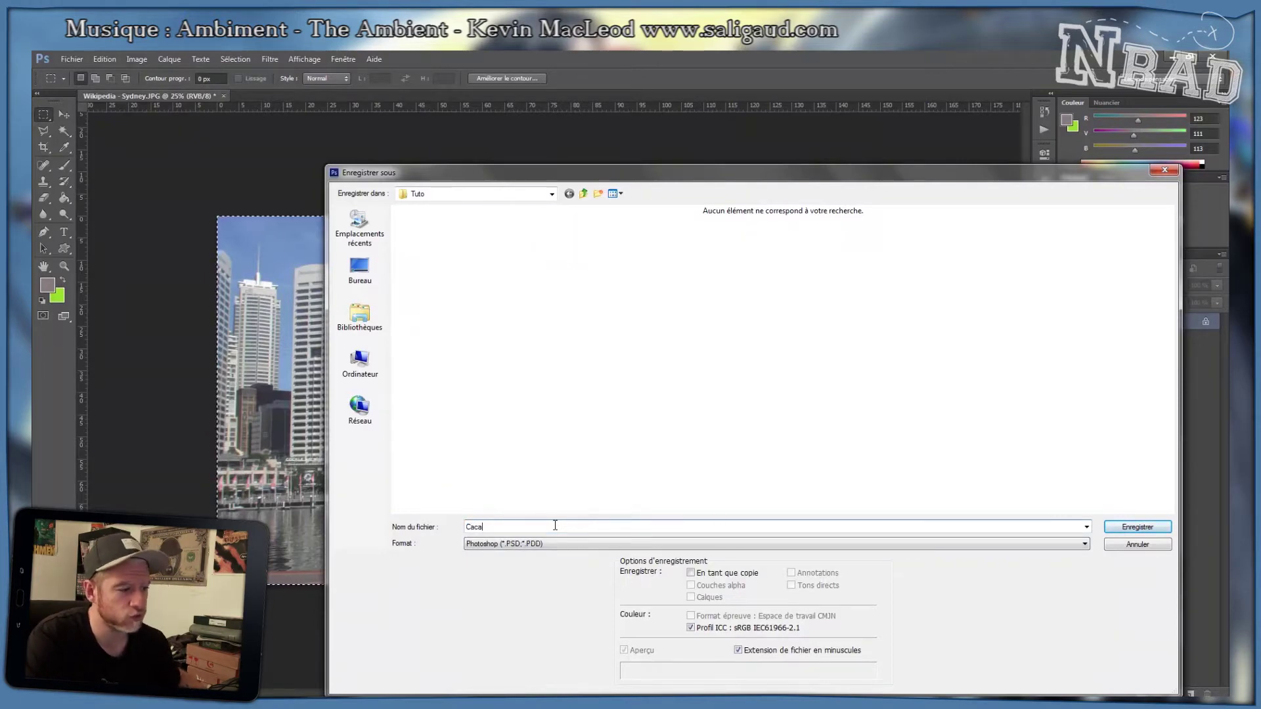
pyautogui.press('Return')
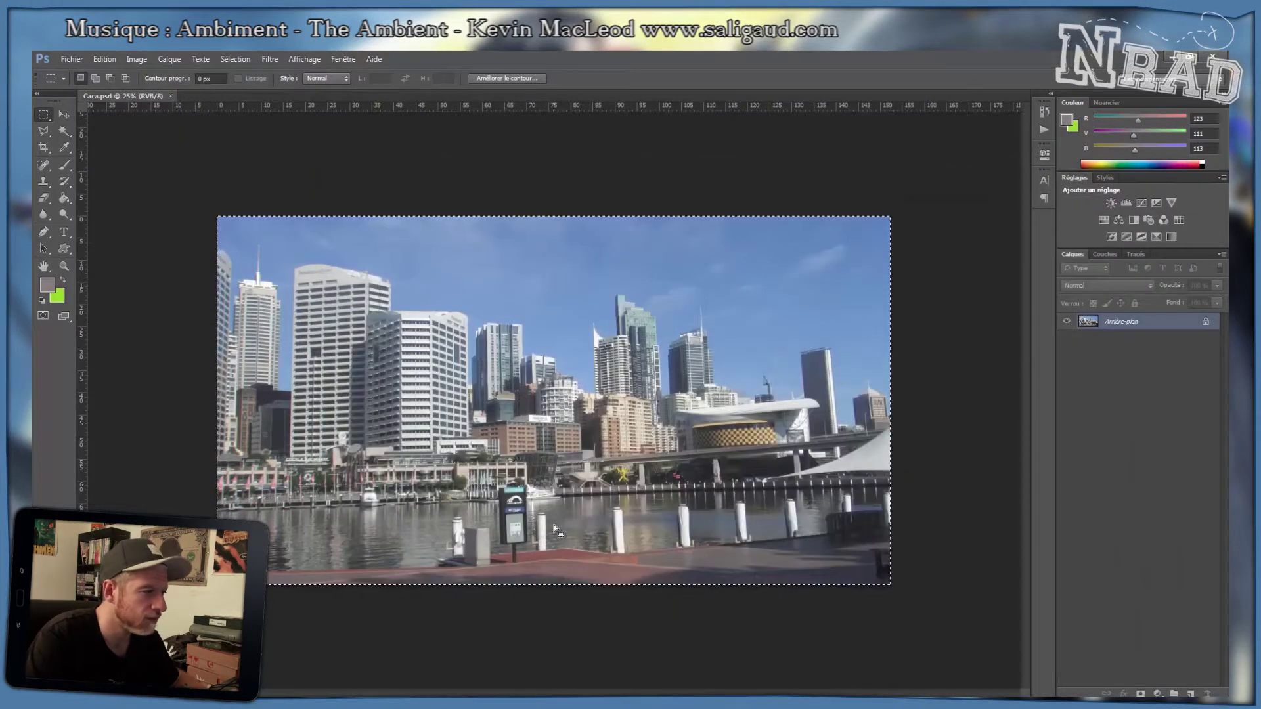
# Activate the Move tool and open bateau-ecole-ta.fr.jpg and GreenScreenHD-ExplosaoChromakeyTutoPlays.jpg together from the Tuto folder.
pyautogui.press('v')
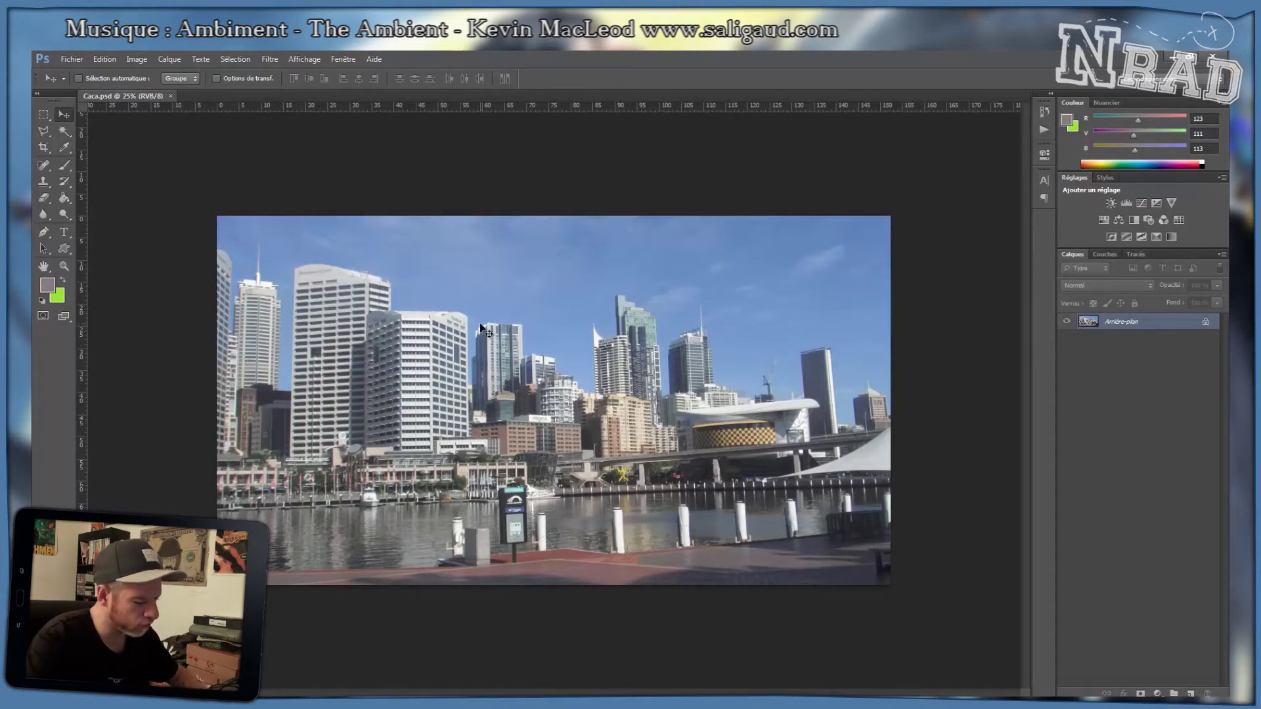
pyautogui.hotkey('ctrl', 'o')
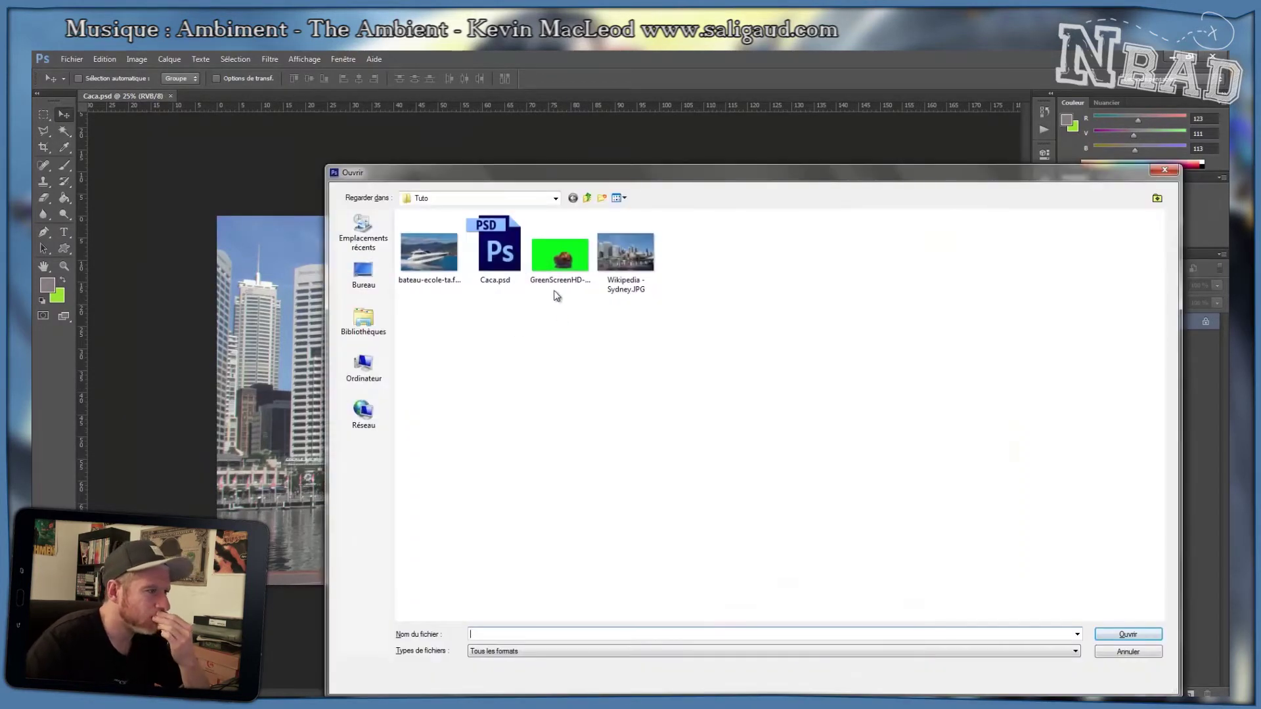
pyautogui.click(553, 256)
pyautogui.keyDown('ctrl'); pyautogui.click(412, 265); pyautogui.keyUp('ctrl')
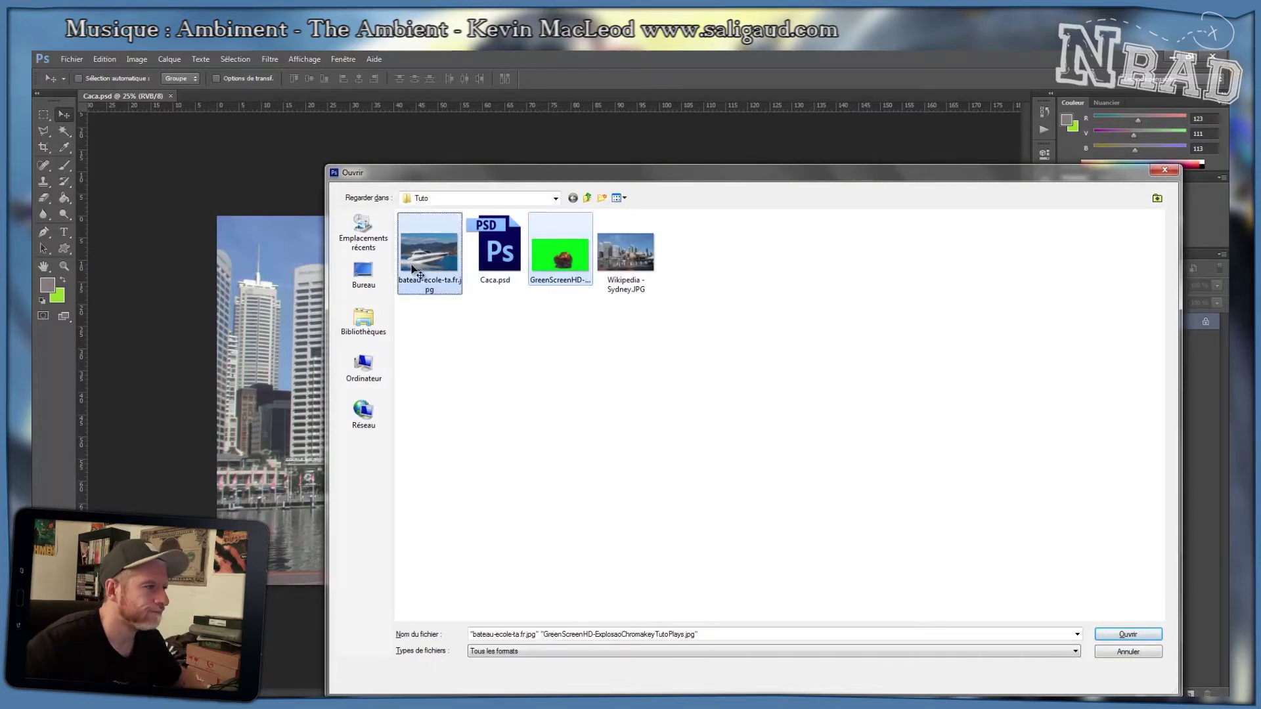
pyautogui.press('Return')
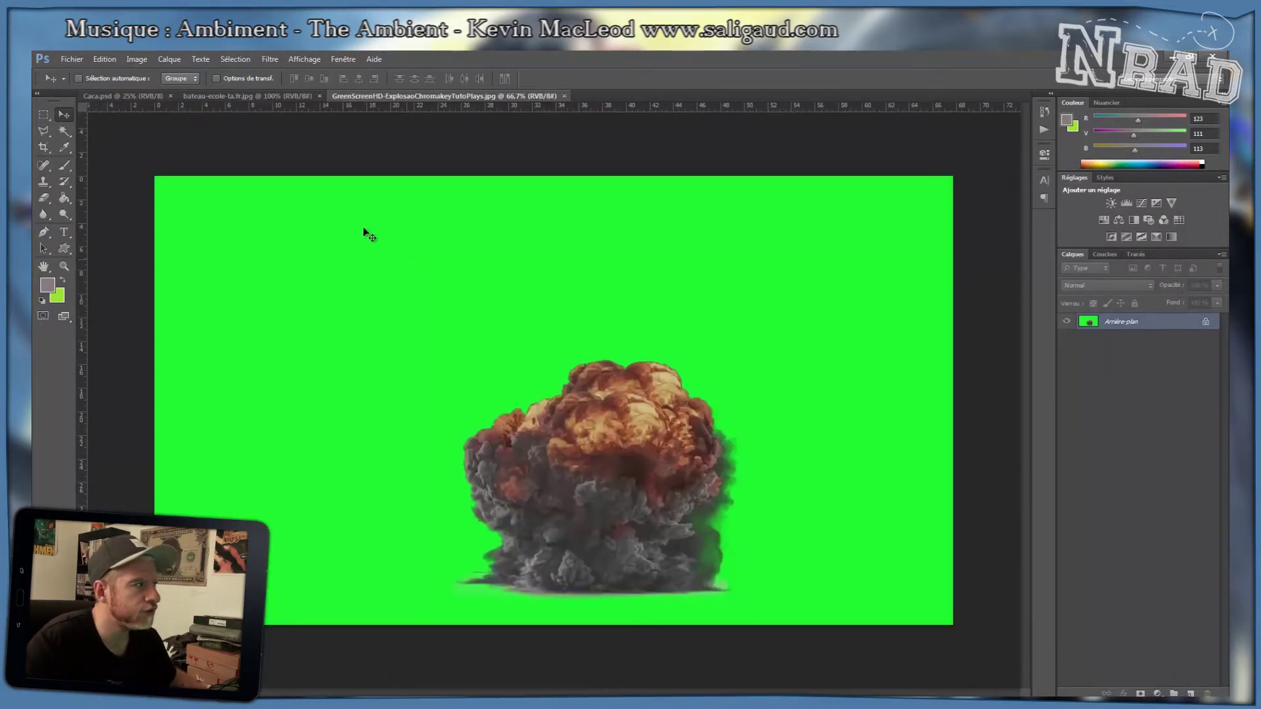
# Look through the three open documents, comparing the city, boat and green-screen explosion images, and finish on the explosion.
pyautogui.hotkey('ctrl', 'Tab')
pyautogui.click(353, 95)
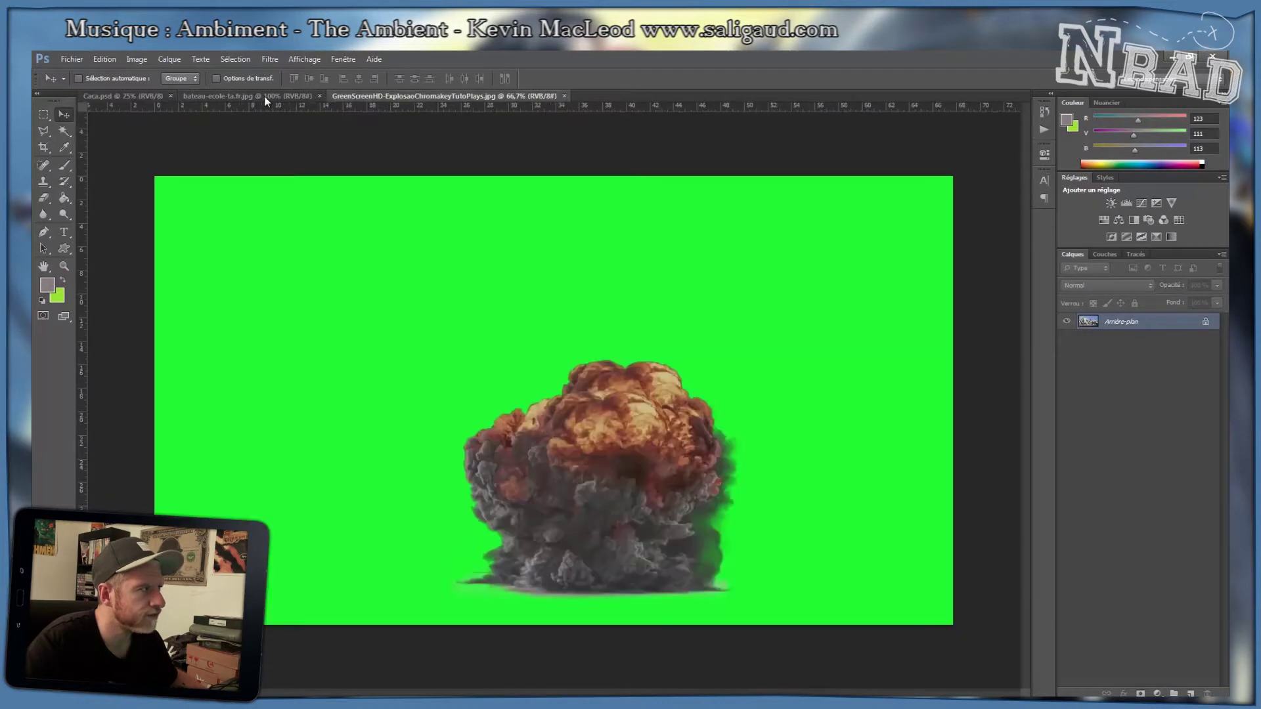
pyautogui.click(264, 96)
pyautogui.click(131, 97)
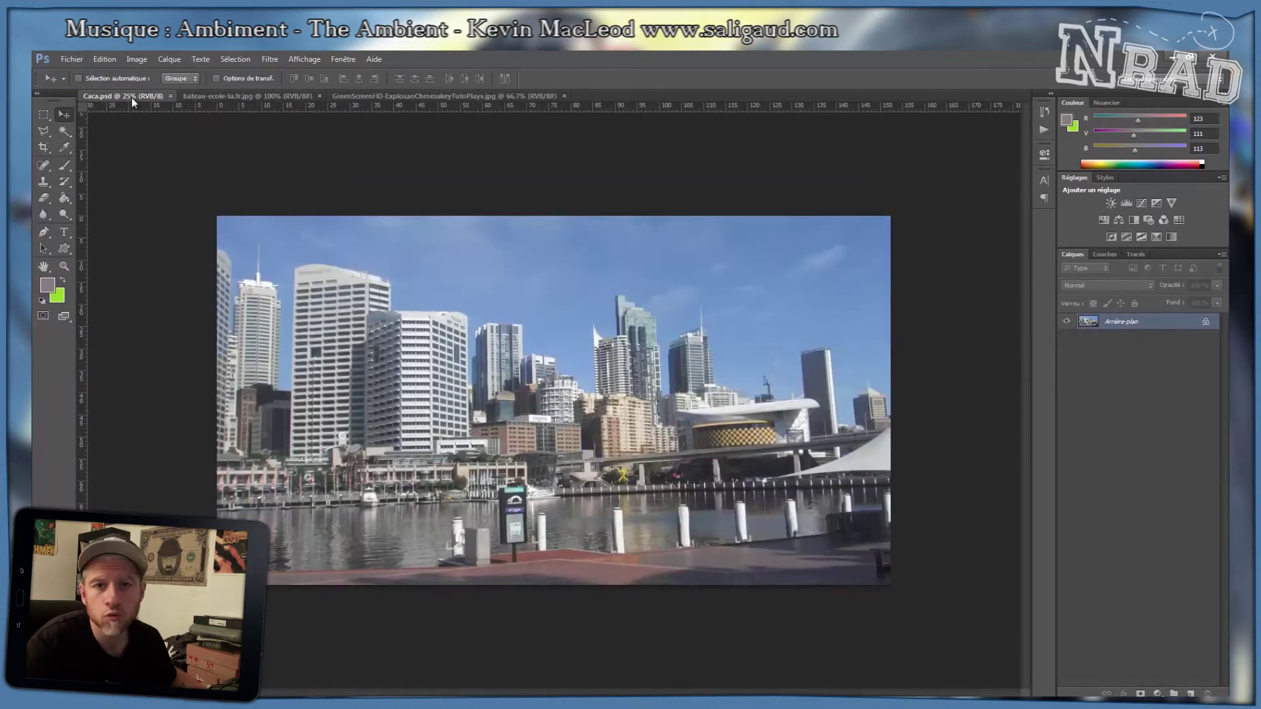
pyautogui.click(265, 99)
pyautogui.click(387, 96)
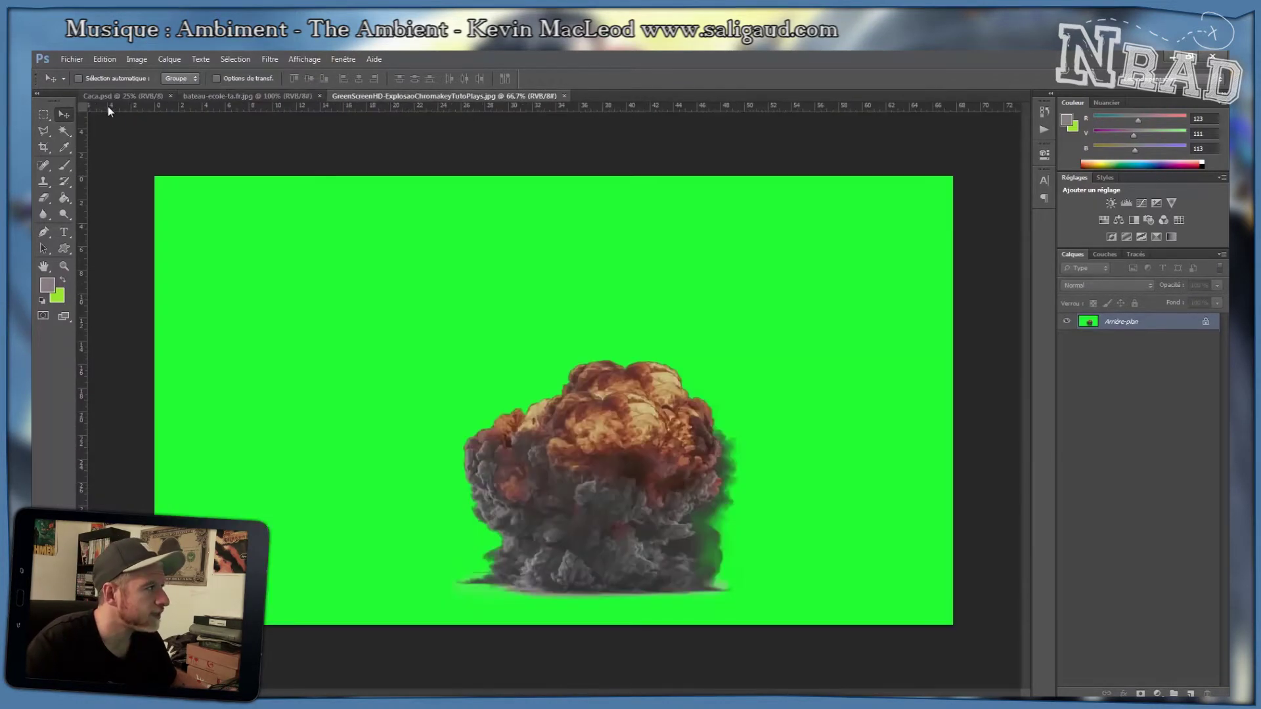
pyautogui.click(121, 97)
pyautogui.click(257, 96)
pyautogui.click(135, 96)
pyautogui.click(258, 96)
pyautogui.click(387, 96)
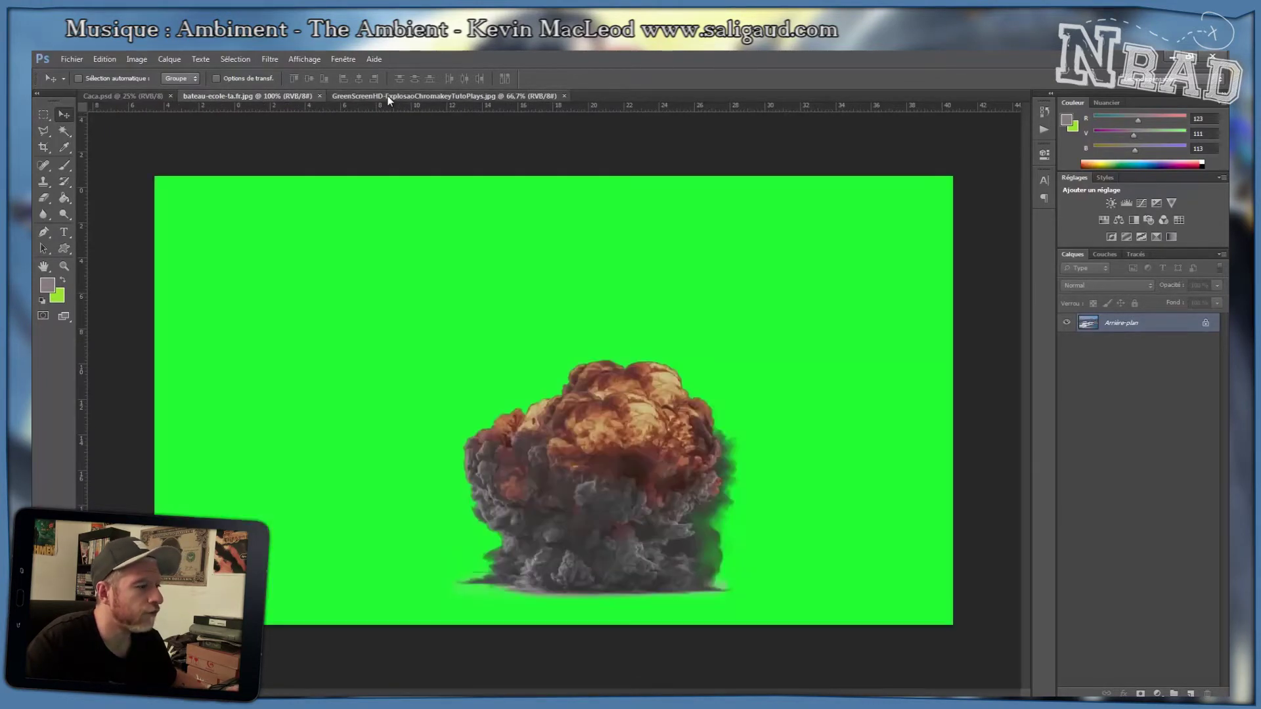
pyautogui.click(120, 100)
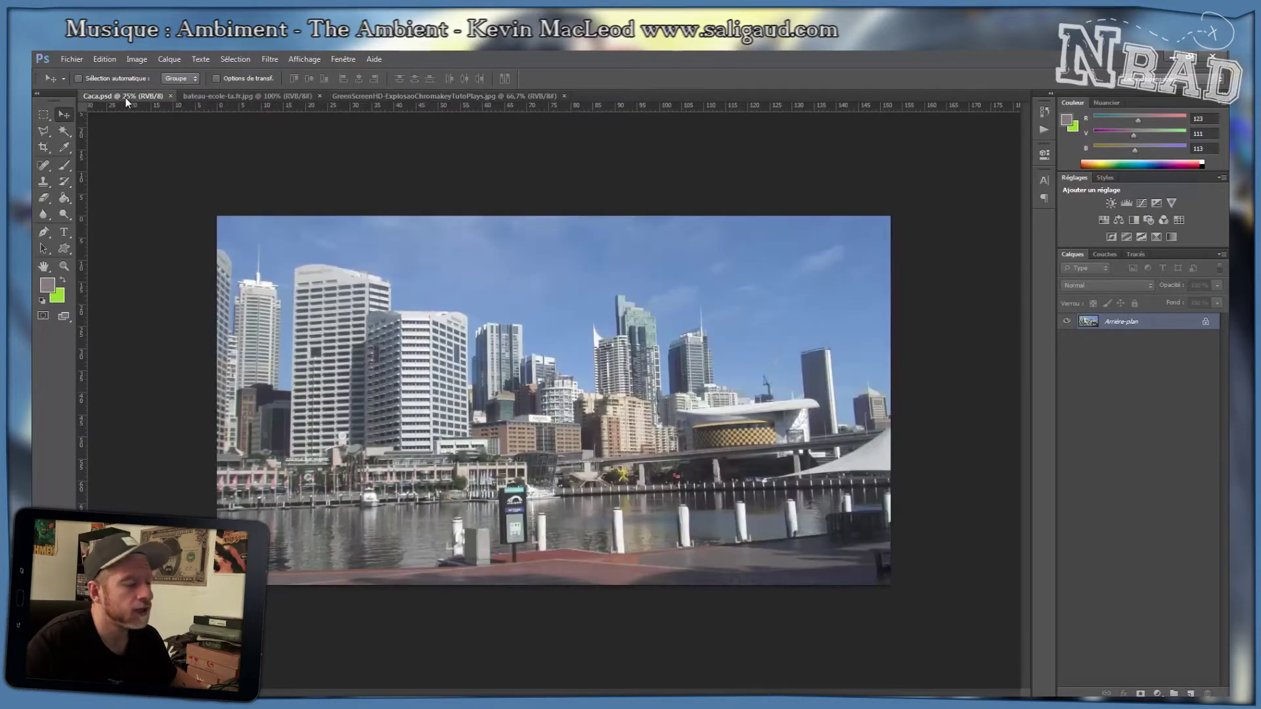
pyautogui.click(224, 96)
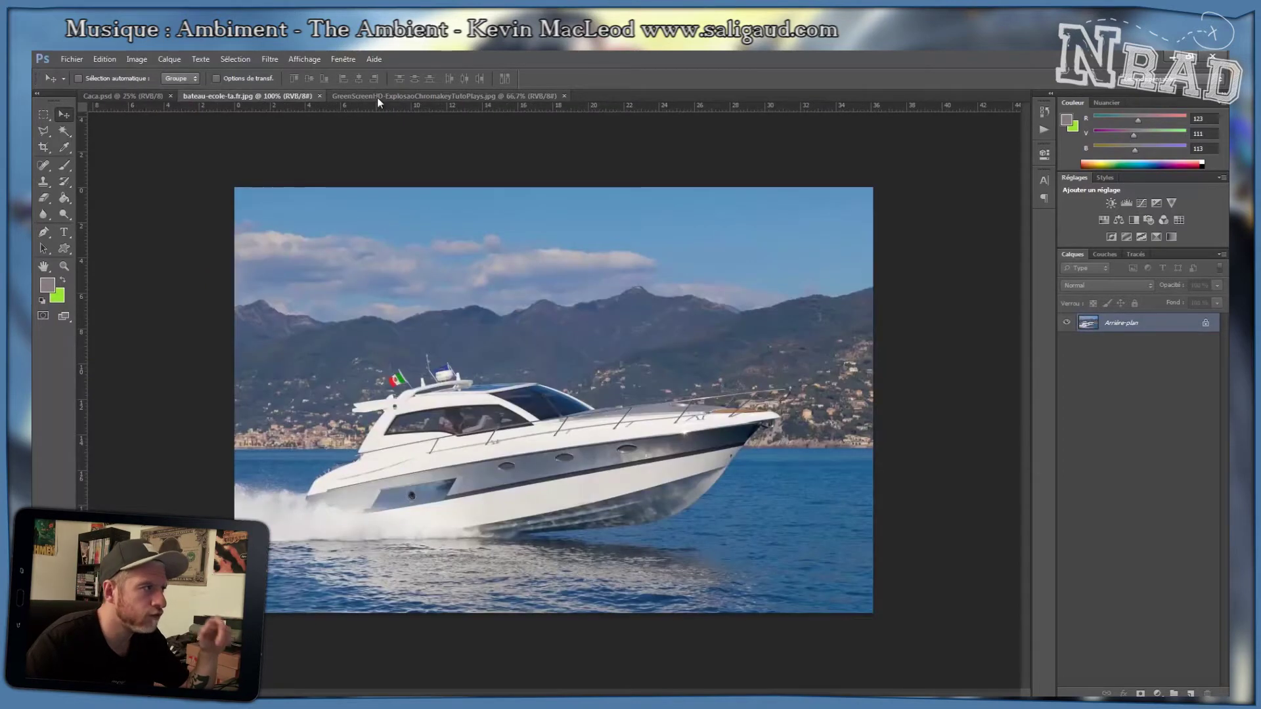
pyautogui.click(378, 98)
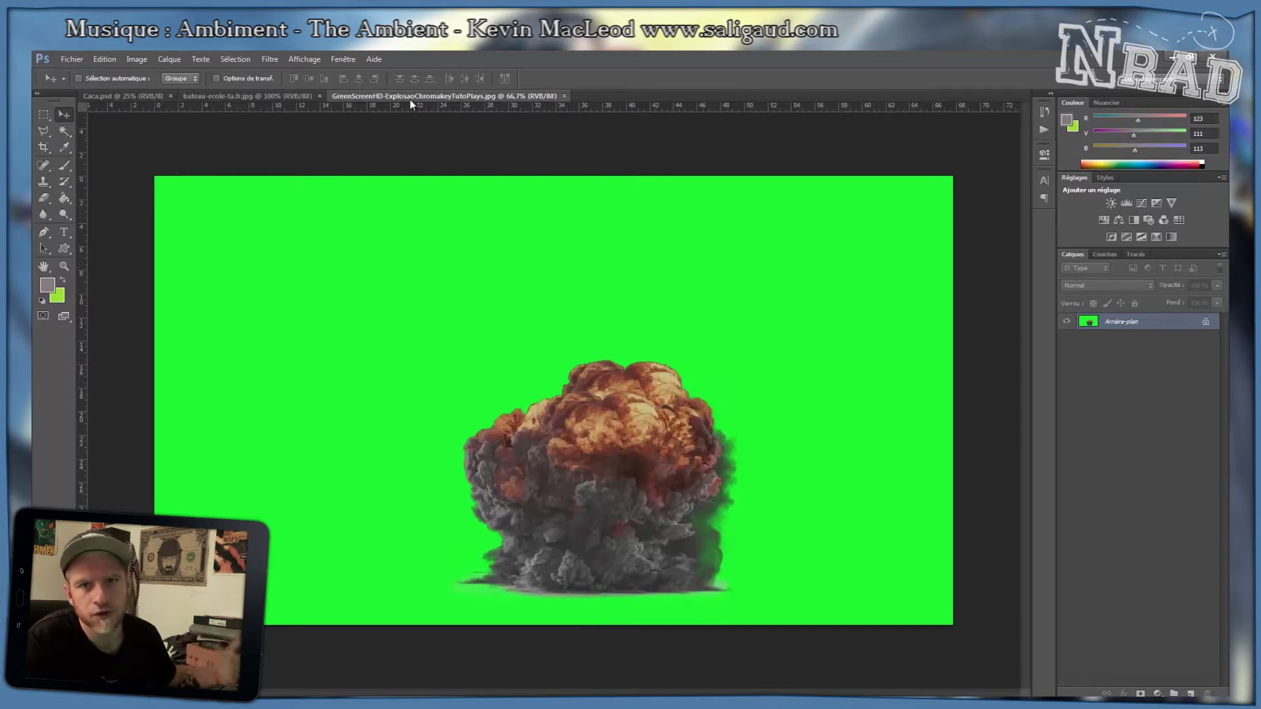
pyautogui.click(222, 96)
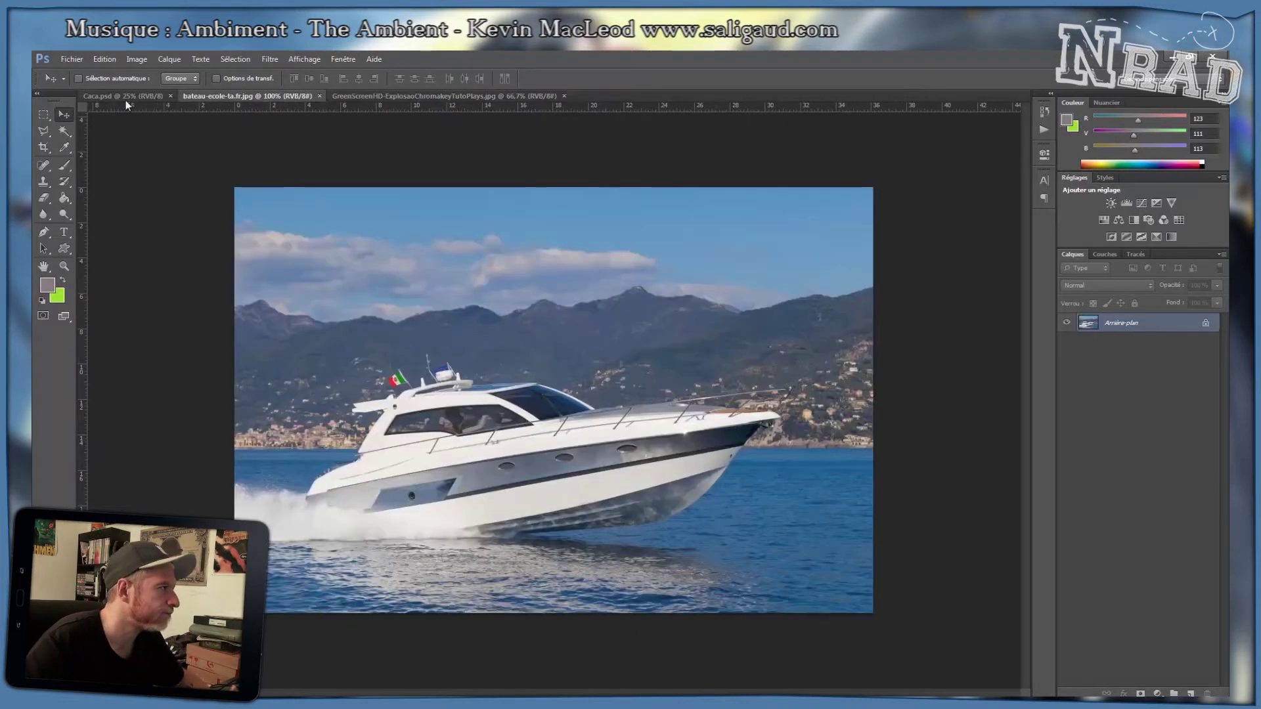
pyautogui.click(127, 99)
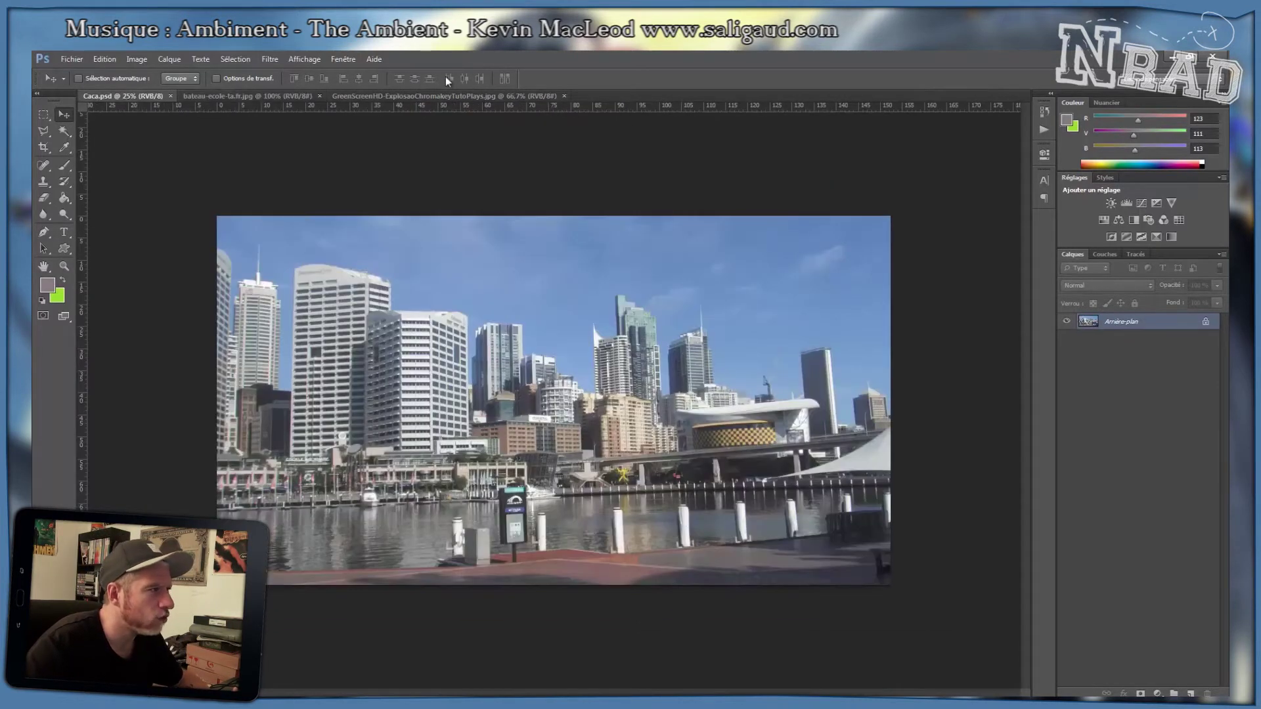
pyautogui.click(394, 96)
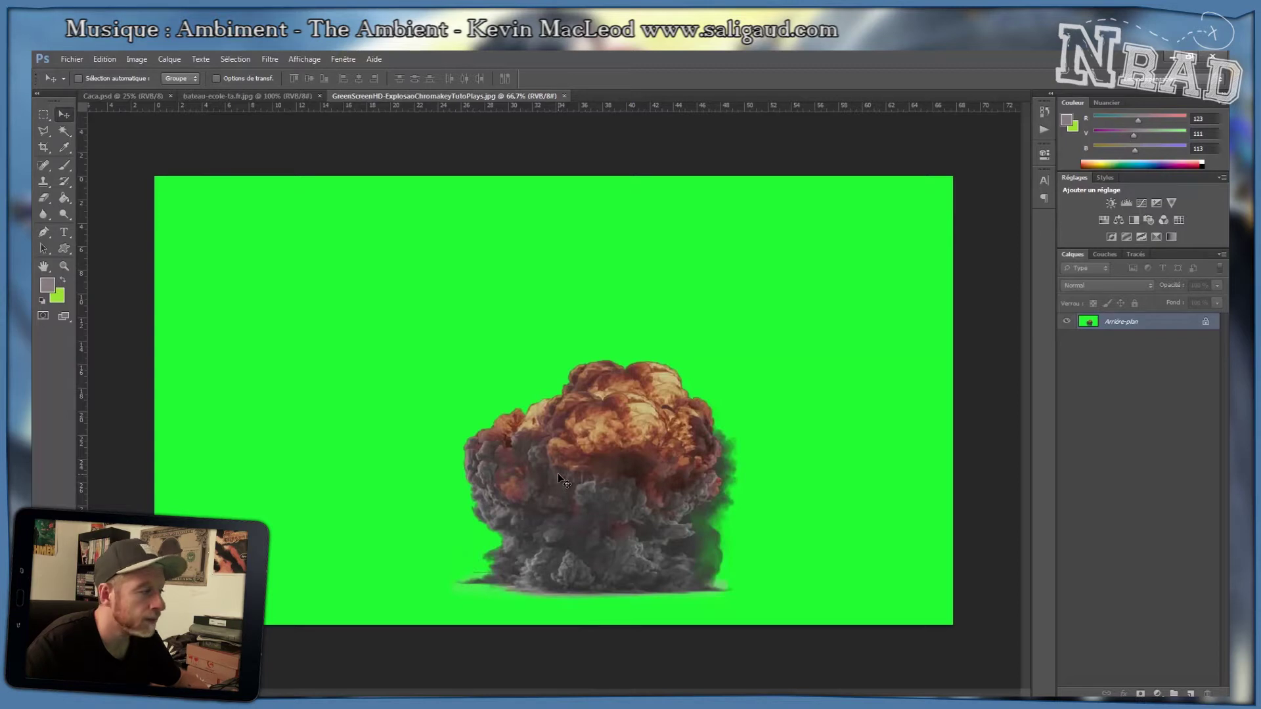
pyautogui.click(125, 101)
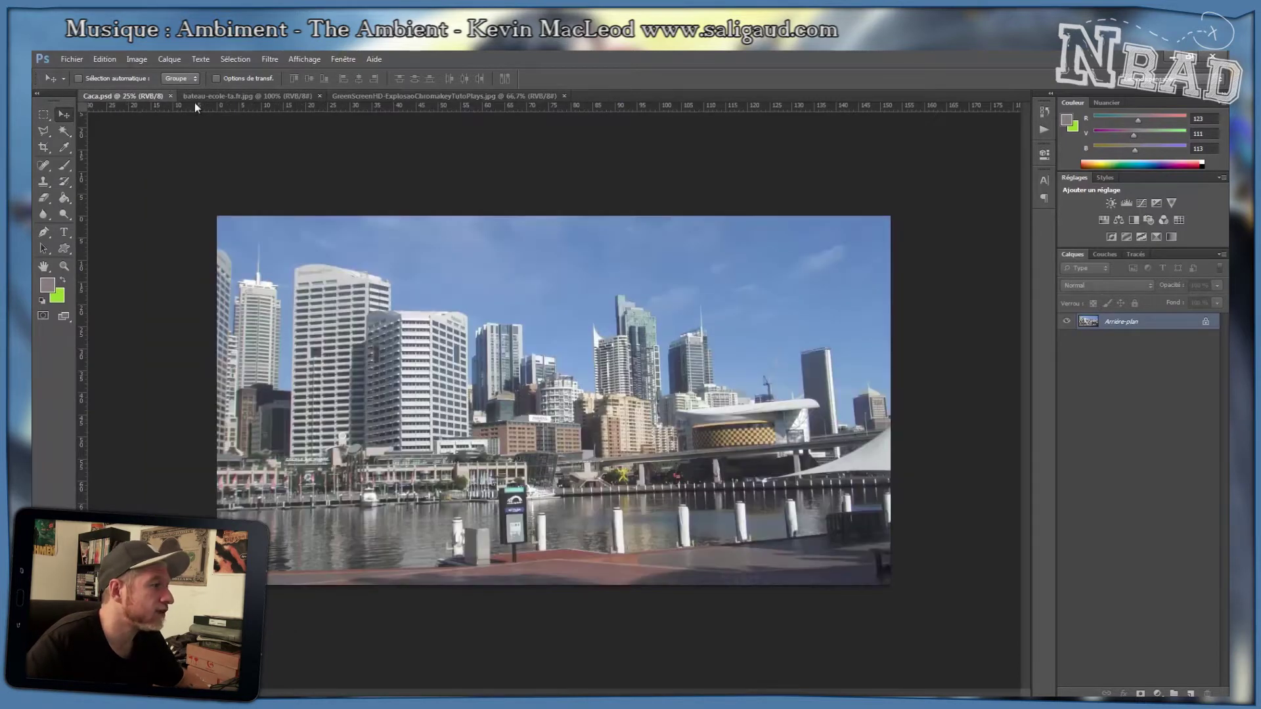
pyautogui.click(416, 95)
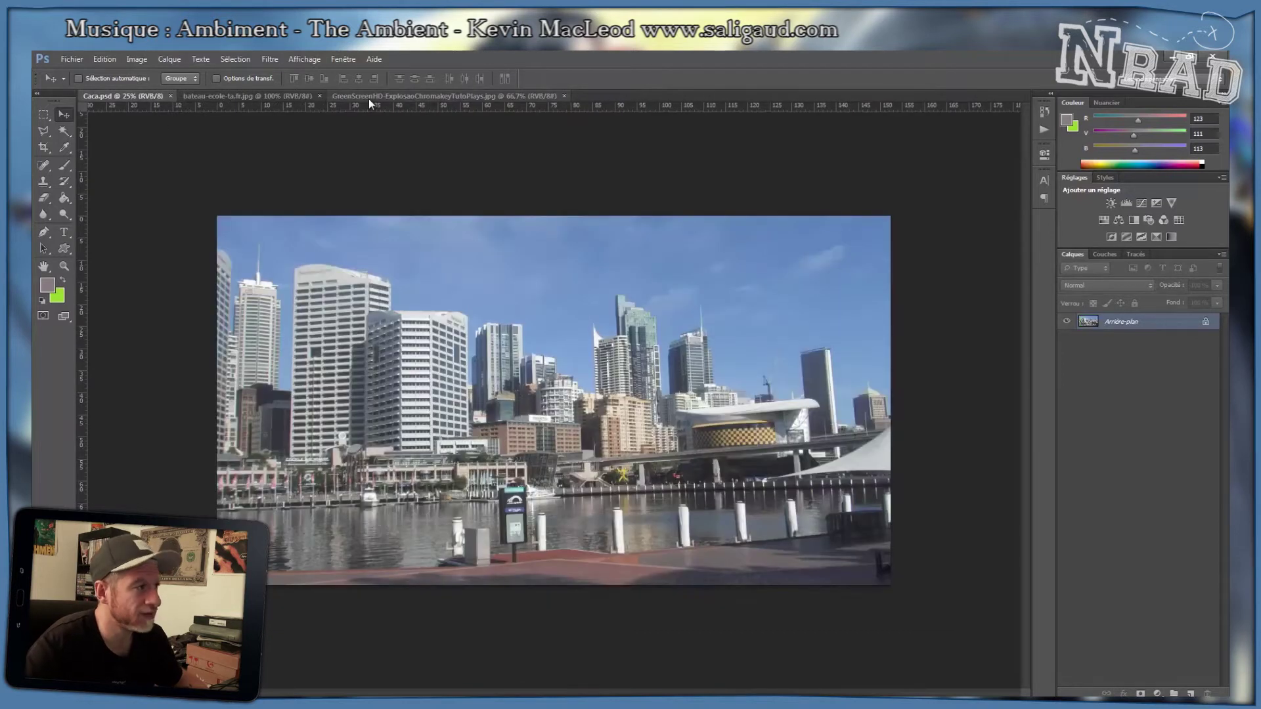
pyautogui.click(369, 98)
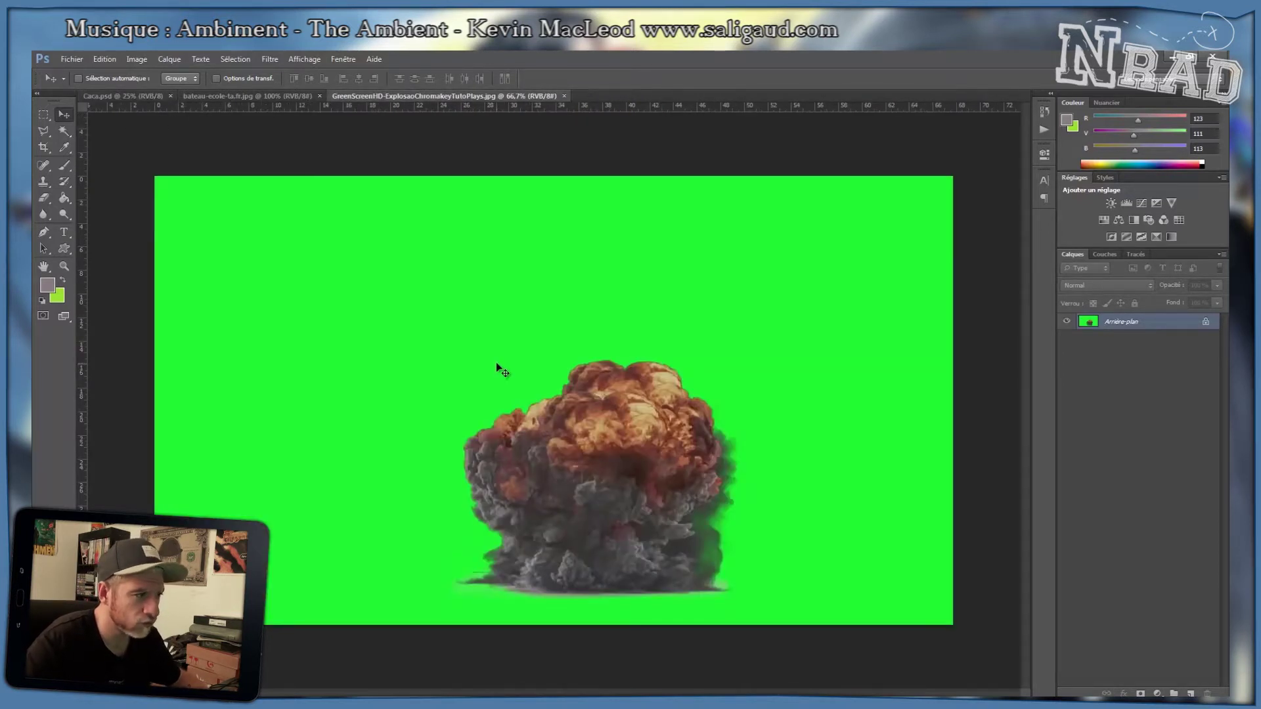
# Copy the green-screen explosion image into Caca.psd with the Move tool, placing it over the middle of the city picture.
pyautogui.moveTo(497, 365); pyautogui.dragTo(154, 98)
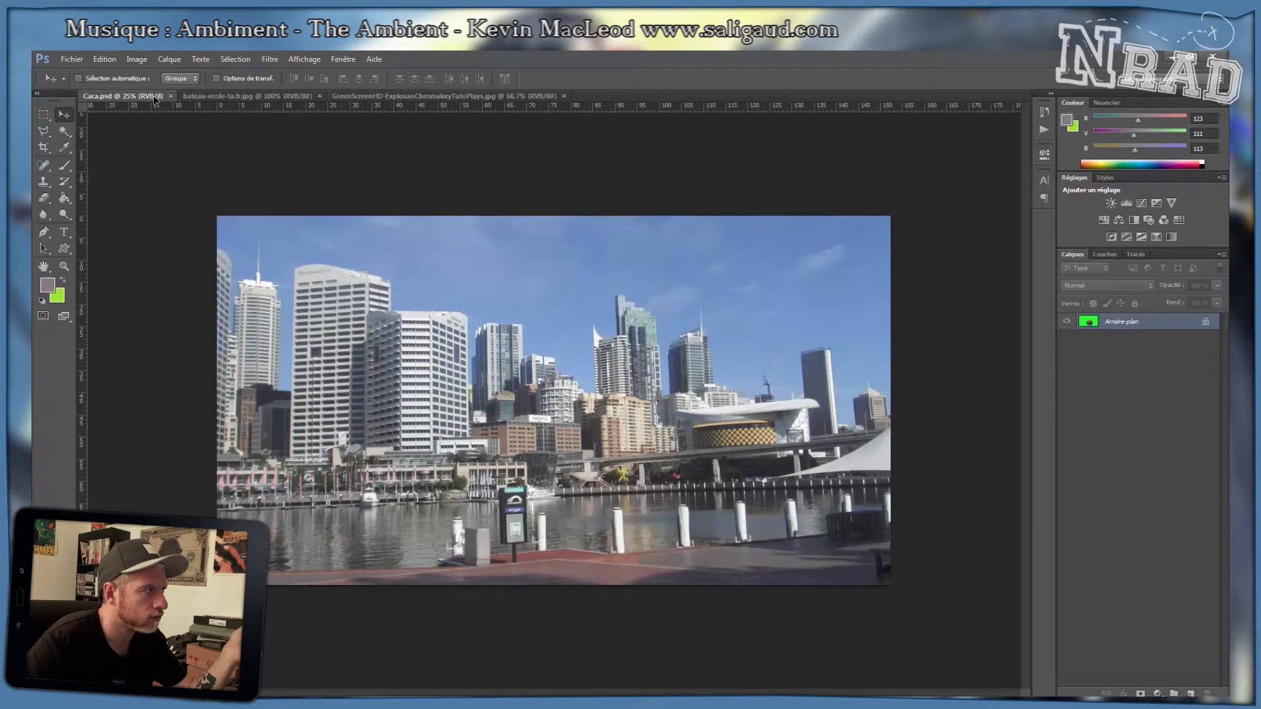
pyautogui.moveTo(154, 99); pyautogui.dragTo(490, 391)
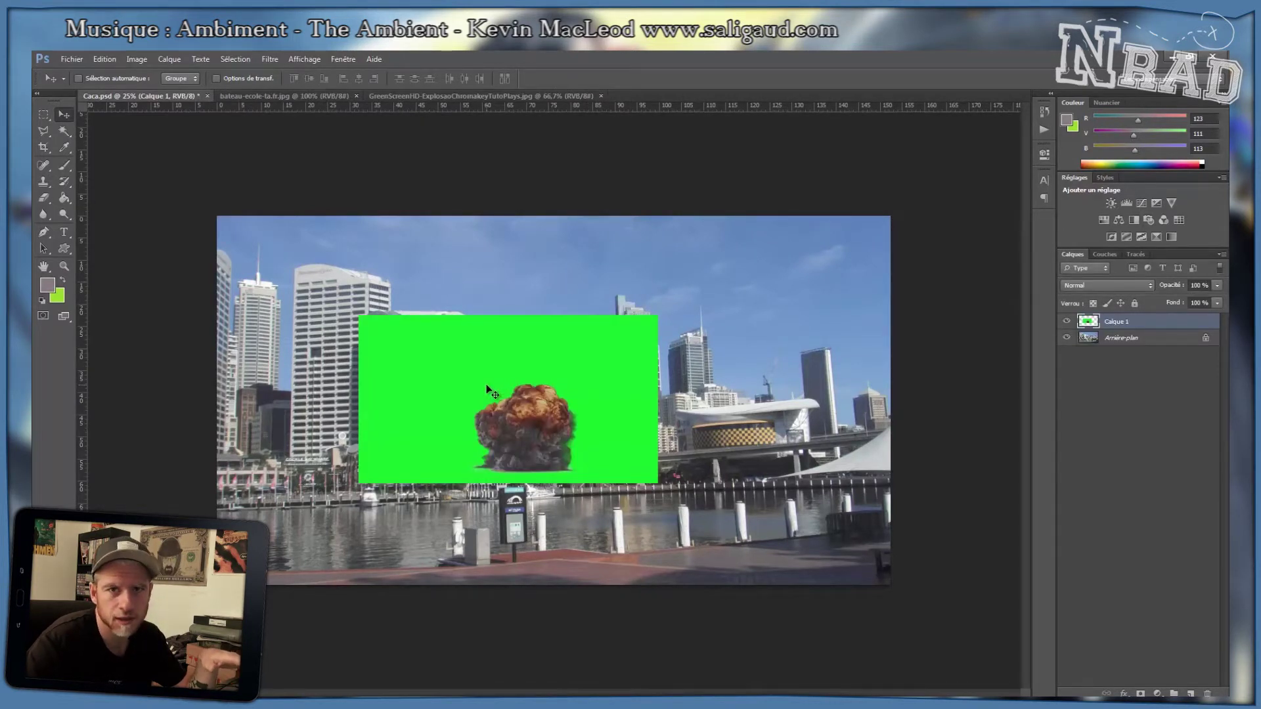
# Copy the explosion image a second time onto the right half of the city picture, then undo that addition.
pyautogui.click(445, 95)
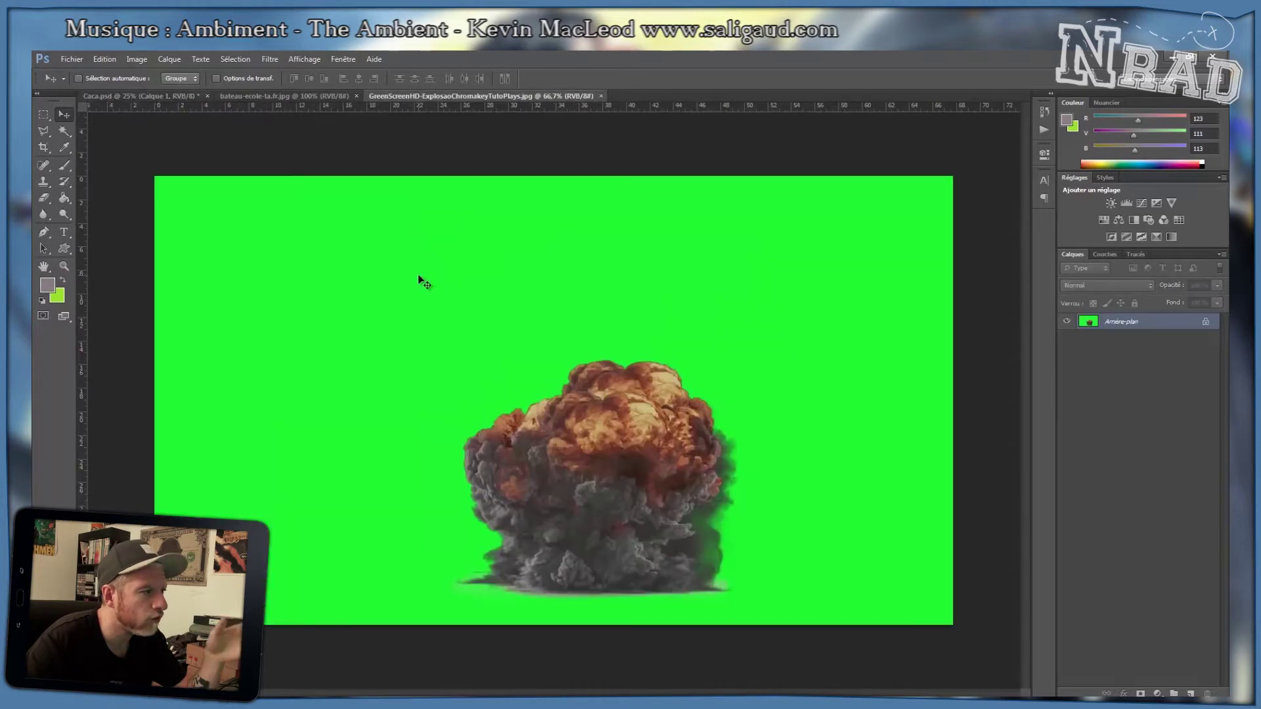
pyautogui.moveTo(478, 309); pyautogui.dragTo(764, 402)
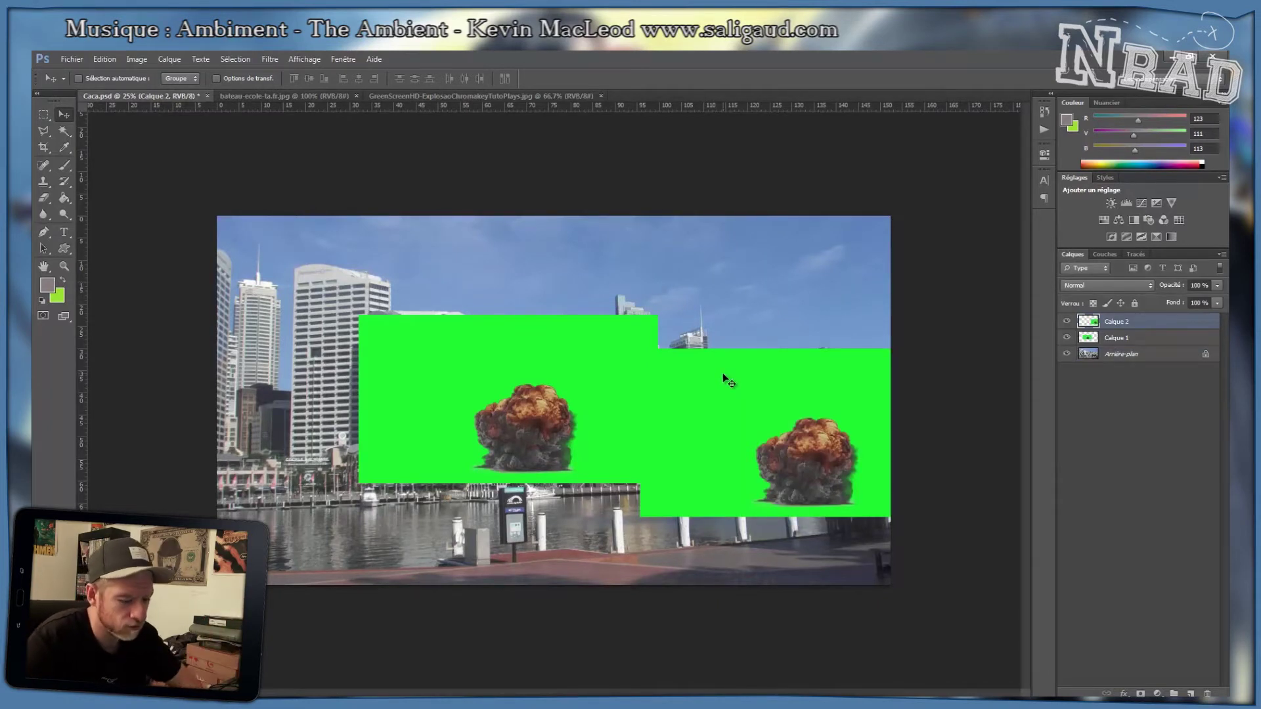
pyautogui.hotkey('ctrl', 'z')
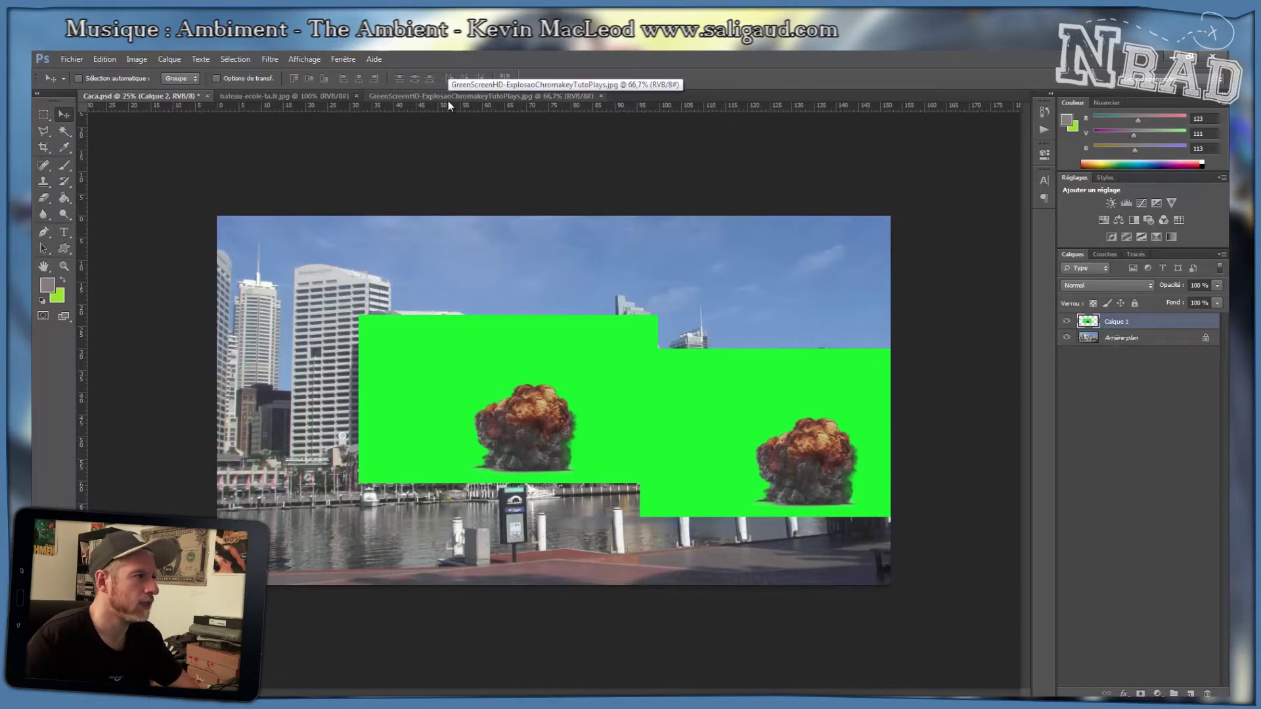
# Close the green-screen explosion document and save Caca.psd with compatibility maximised.
pyautogui.click(466, 96)
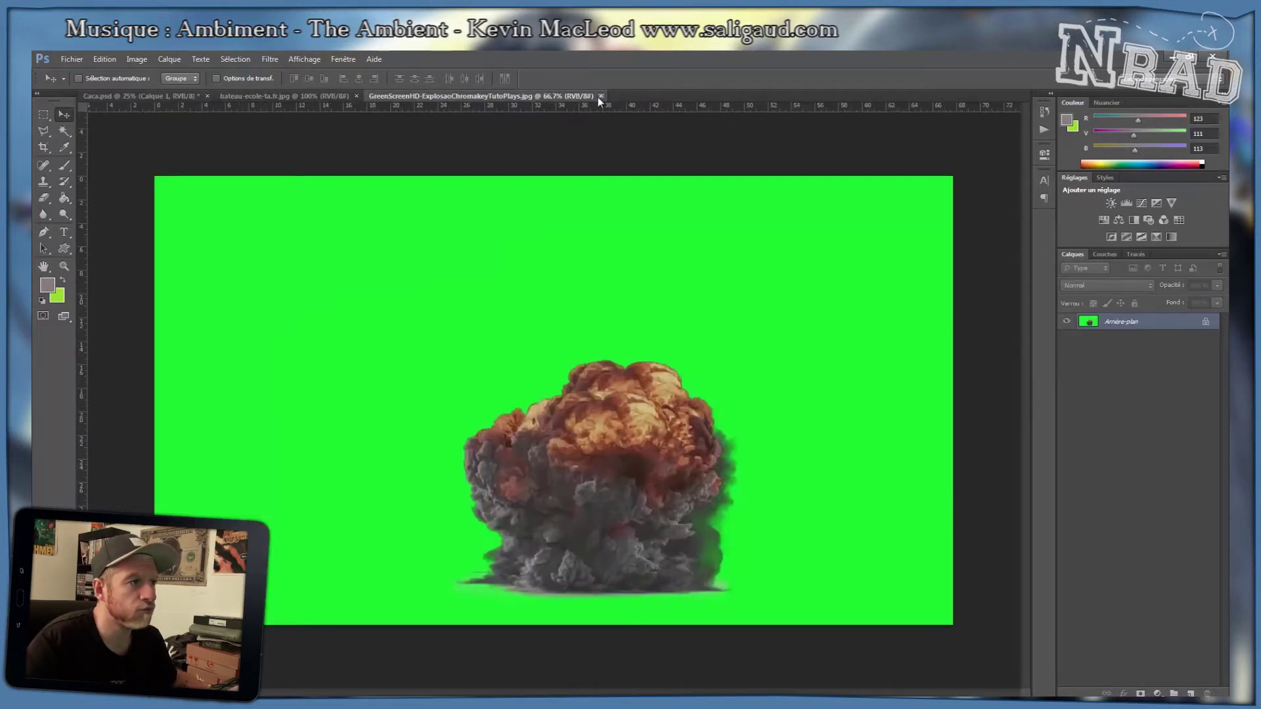
pyautogui.click(600, 96)
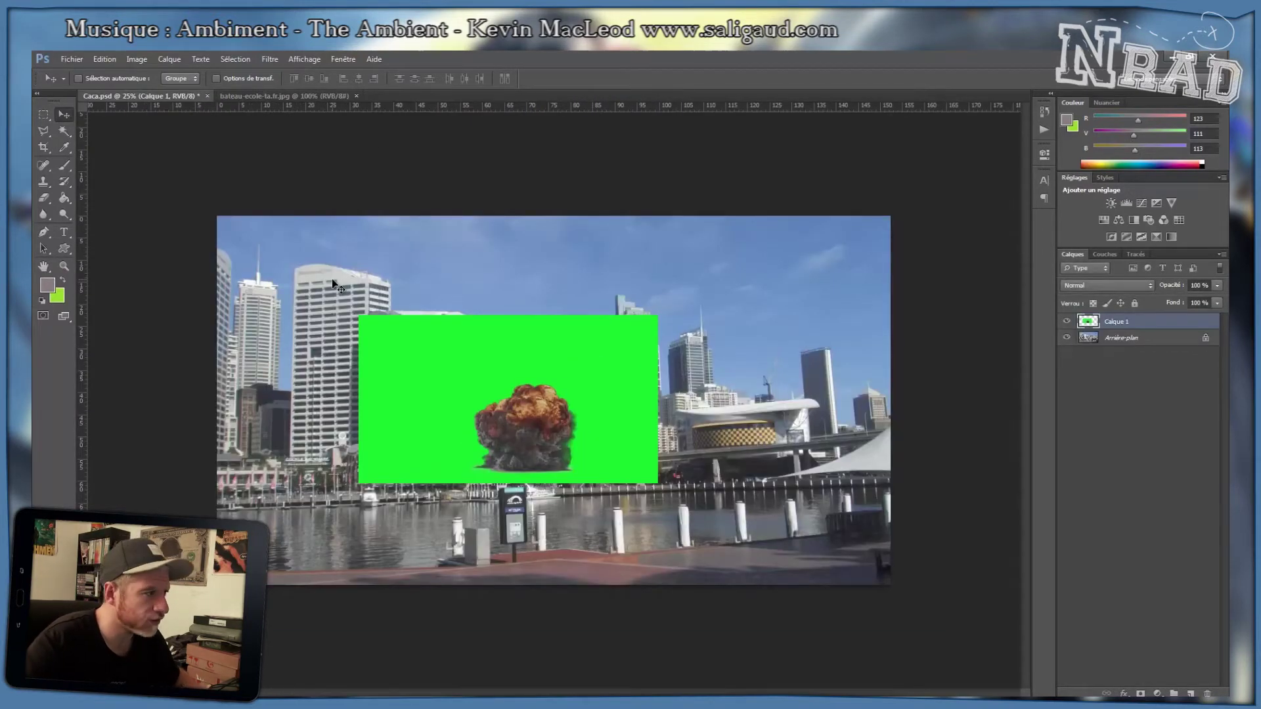
pyautogui.hotkey('ctrl', 's')
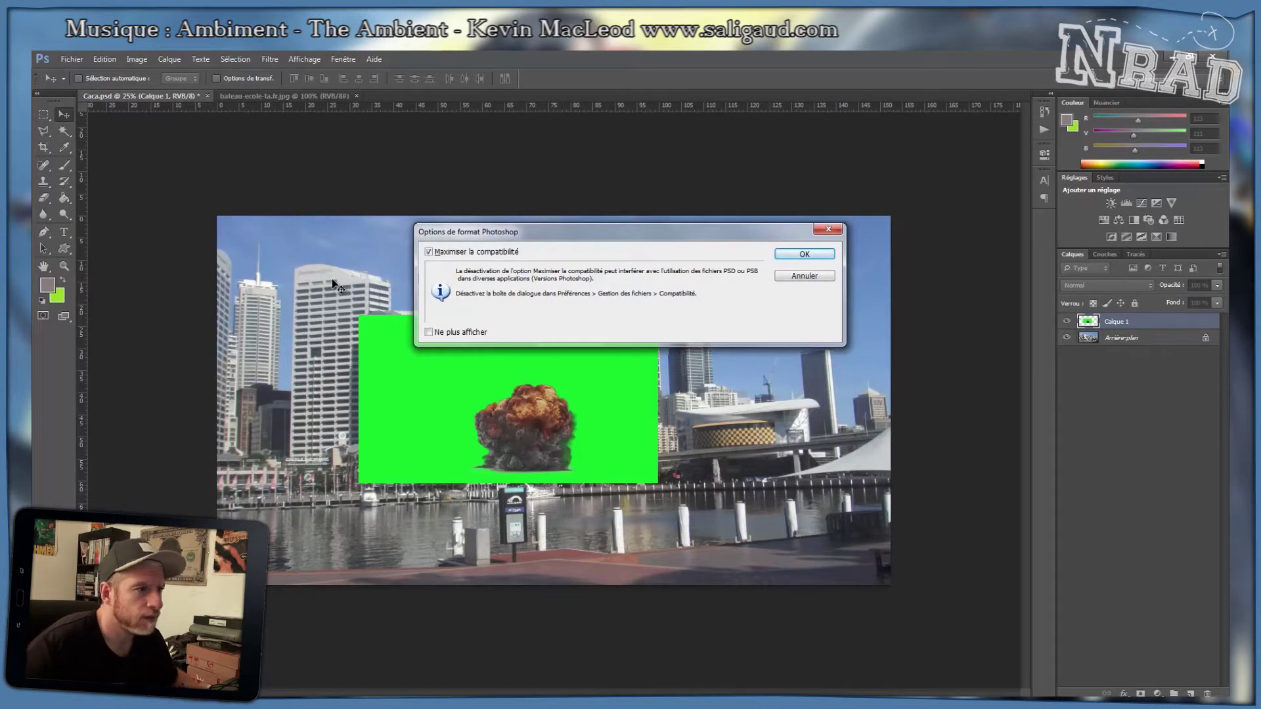
pyautogui.press('Return')
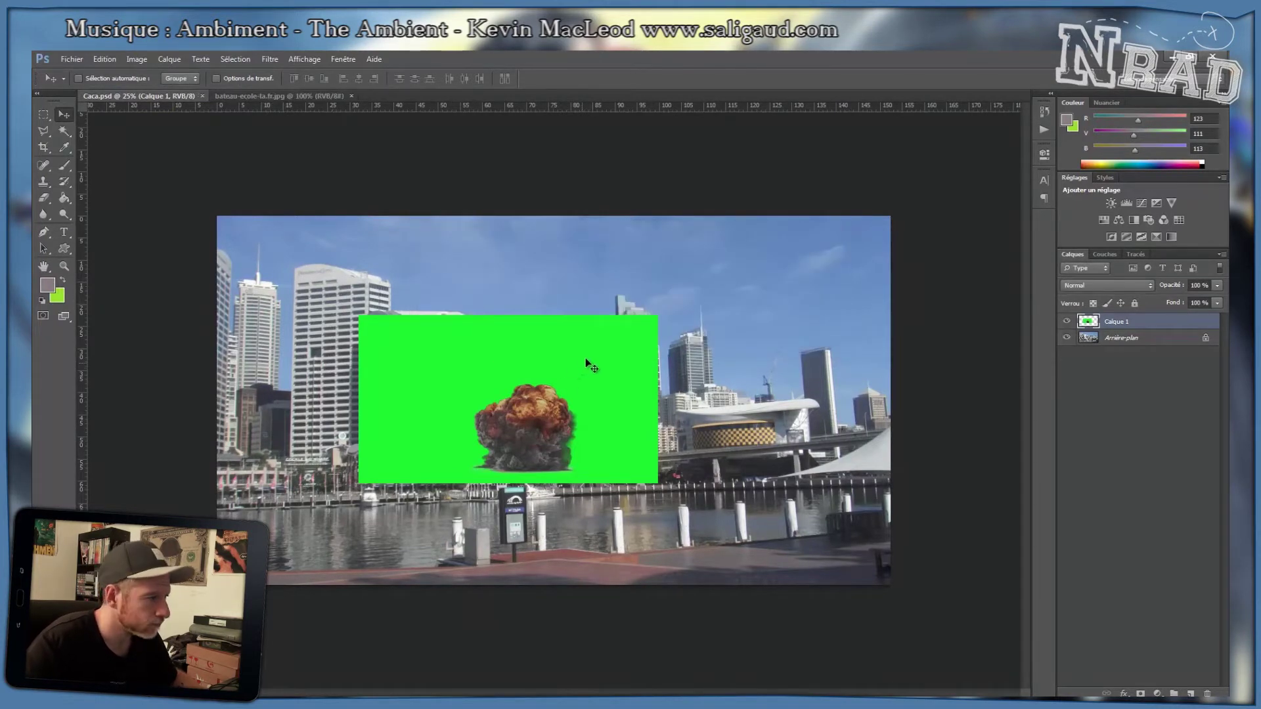
# Scale the explosion layer proportionally to about 205% and shift it slightly right over the city picture.
pyautogui.hotkey('ctrl', 't')
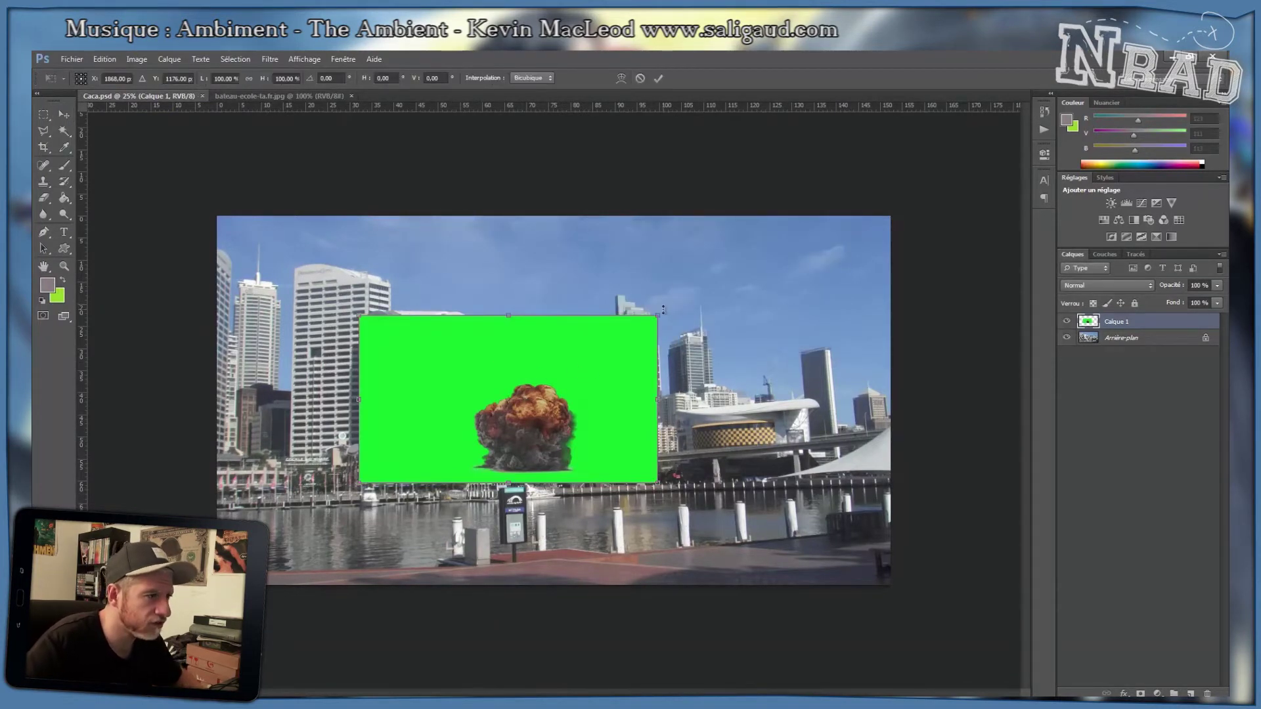
pyautogui.moveTo(658, 316); pyautogui.dragTo(817, 231)
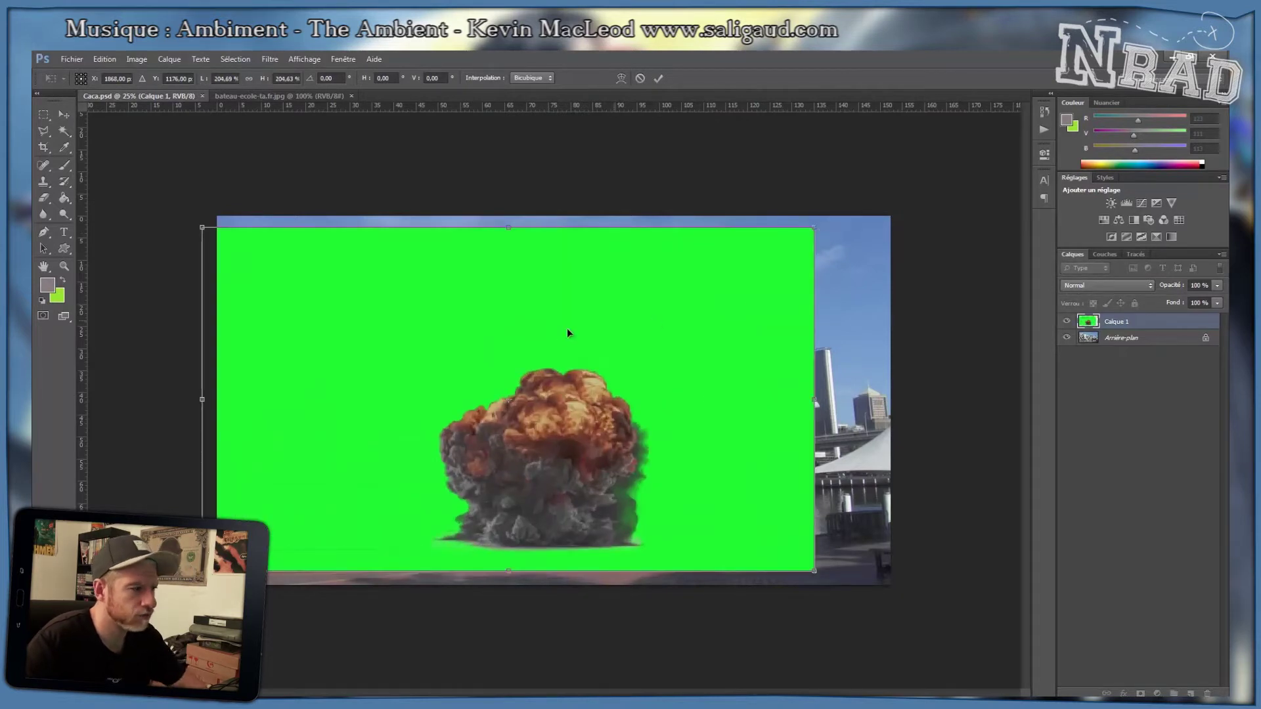
pyautogui.press('Return')
pyautogui.moveTo(490, 360); pyautogui.dragTo(522, 358)
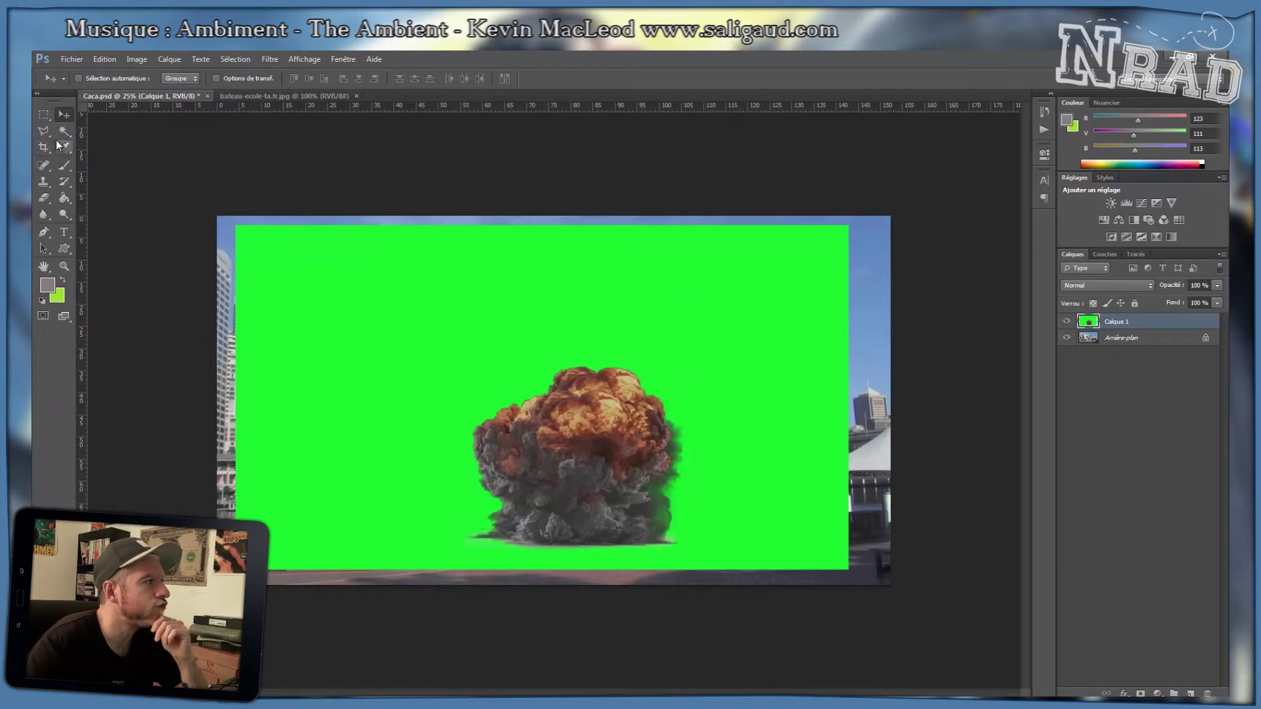
# Try to remove the green background around the explosion by selecting it with the Magic Wand at tolerance 10 and deleting it.
pyautogui.click(63, 136)
pyautogui.click(495, 340)
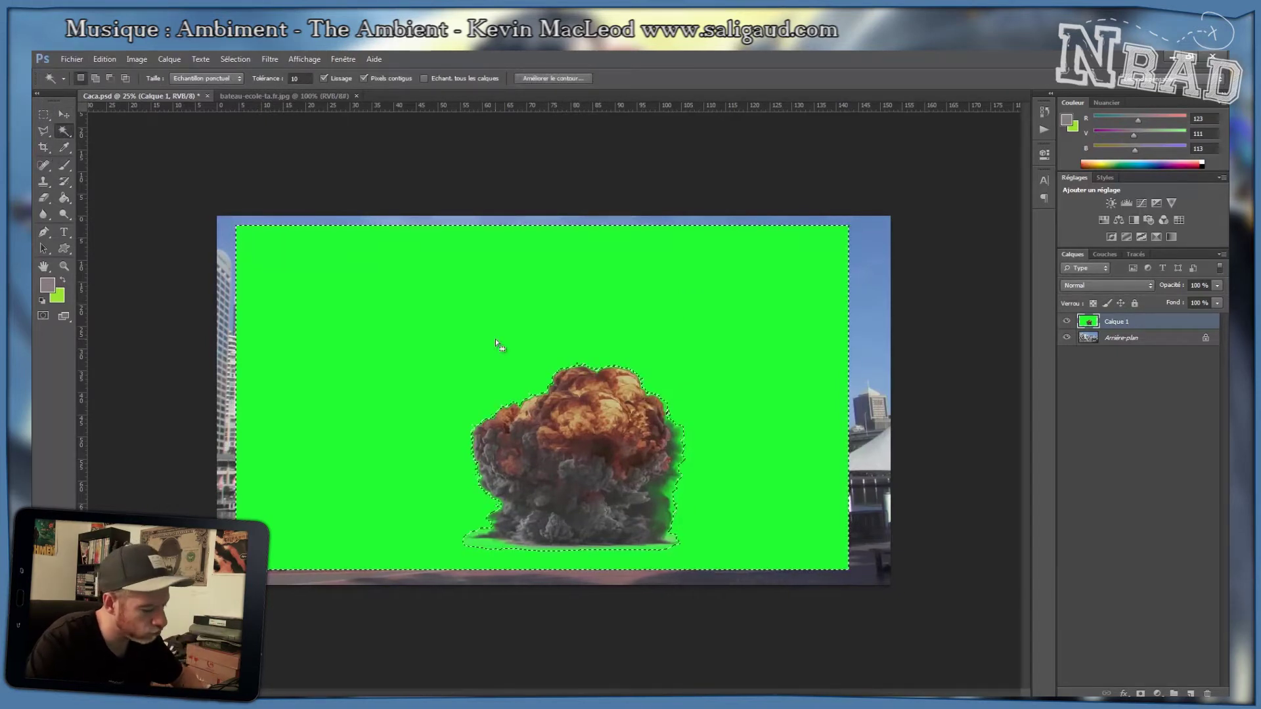
pyautogui.press('Delete')
pyautogui.hotkey('ctrl', 'd')
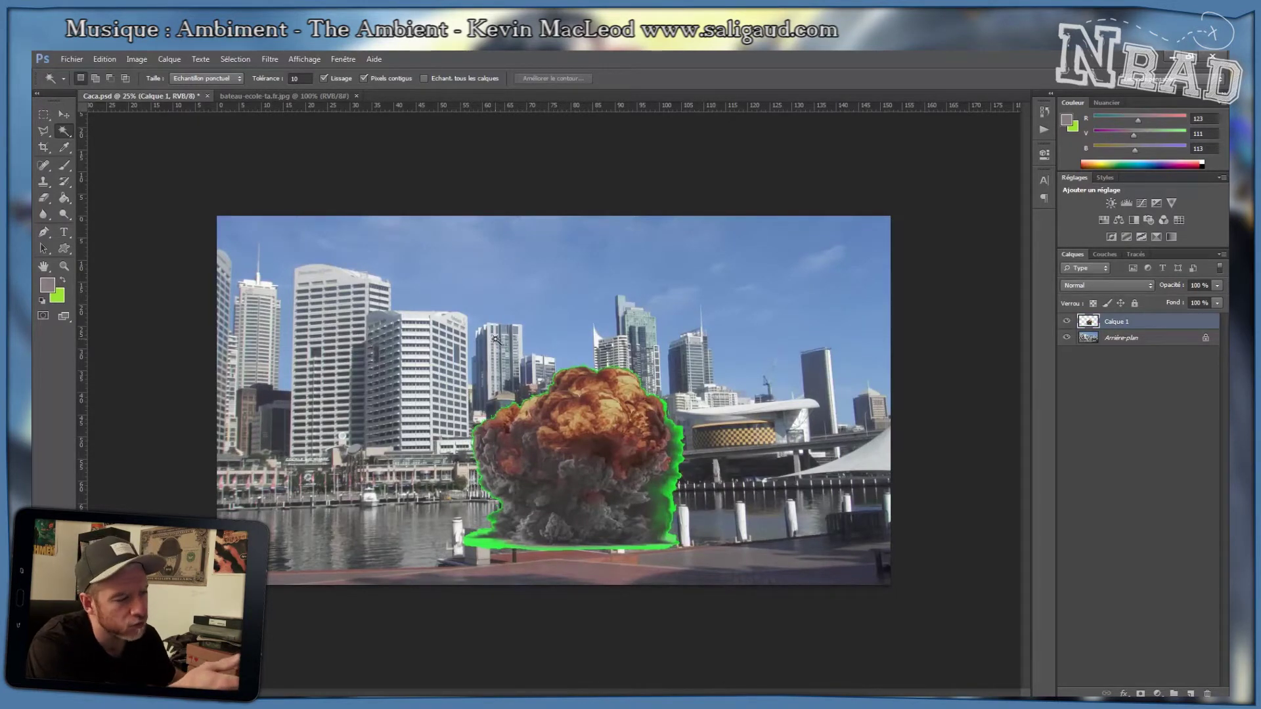
pyautogui.click(496, 342)
pyautogui.press('Delete')
pyautogui.hotkey('ctrl', 'd')
pyautogui.click(496, 343)
pyautogui.press('Delete')
pyautogui.hotkey('ctrl', 'd')
# Undo the Magic Wand deletions to bring back the explosion's full green background.
pyautogui.hotkey('ctrl', 'alt', 'z')
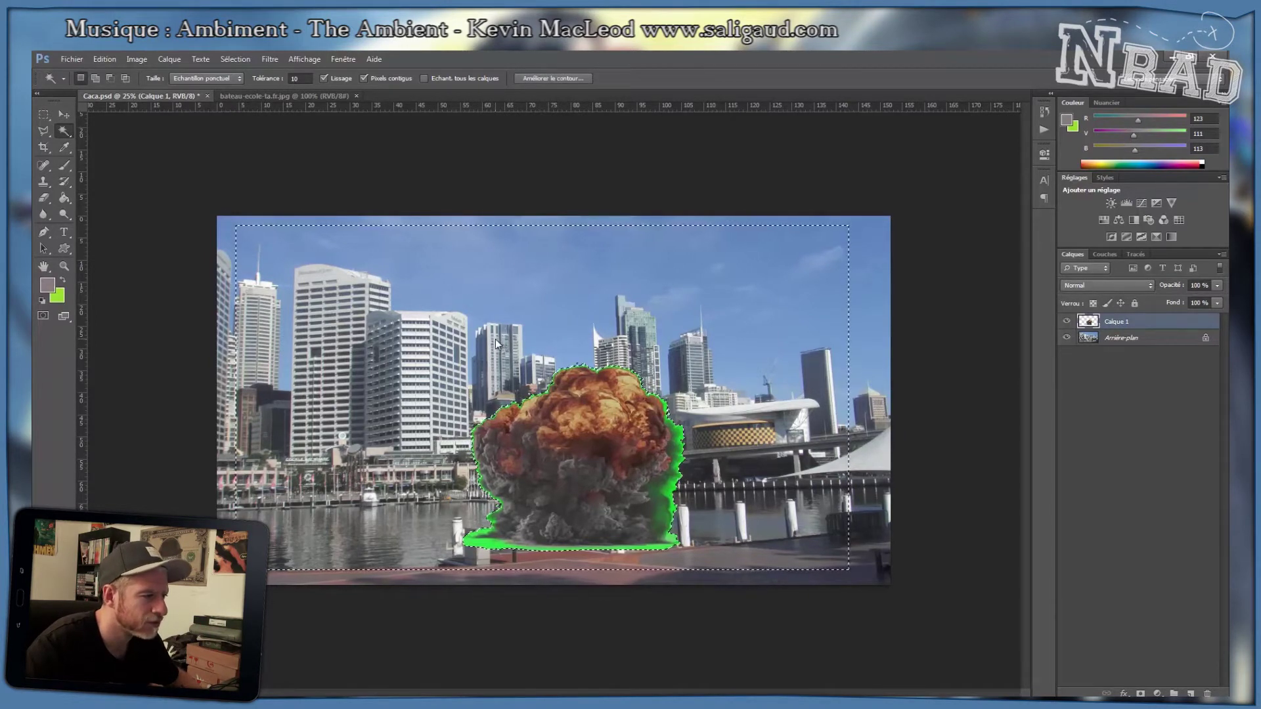
pyautogui.hotkey('ctrl', 'alt', 'z')
pyautogui.hotkey('alt', 'z')
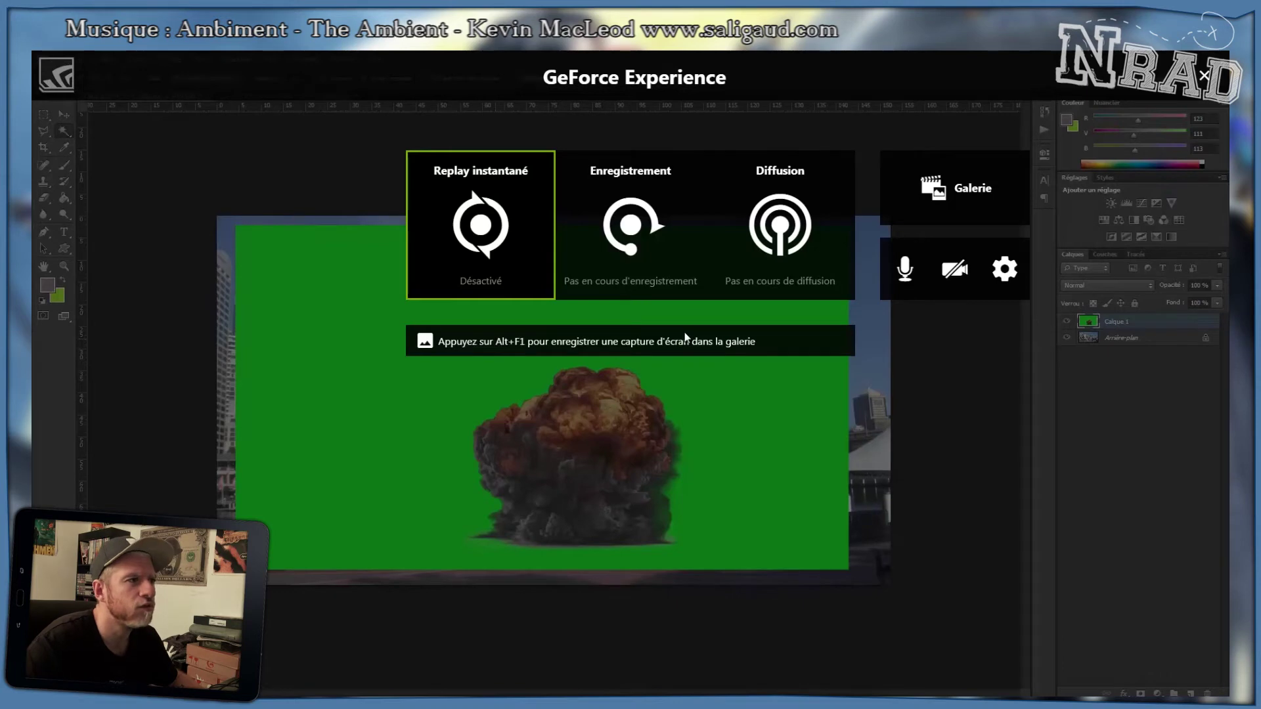
pyautogui.hotkey('alt', 'z')
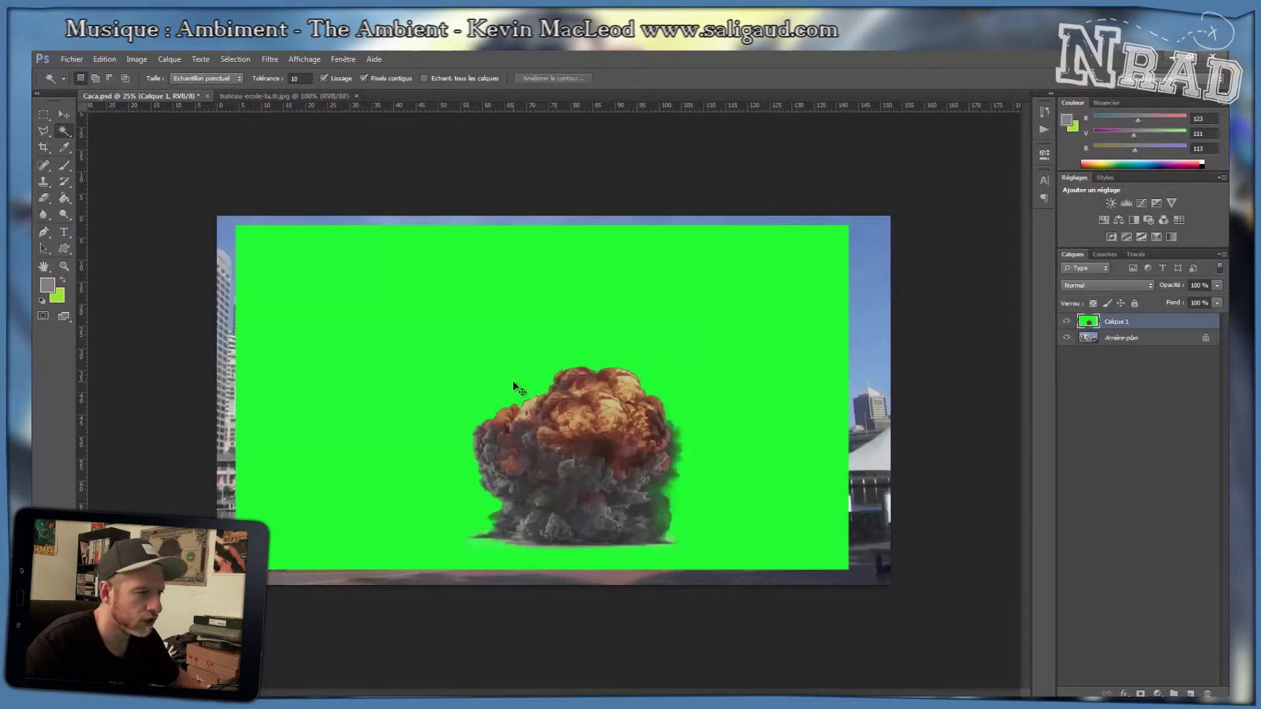
# Activate the Move tool, hide and show the explosion layer once, and save Caca.psd.
pyautogui.press('v')
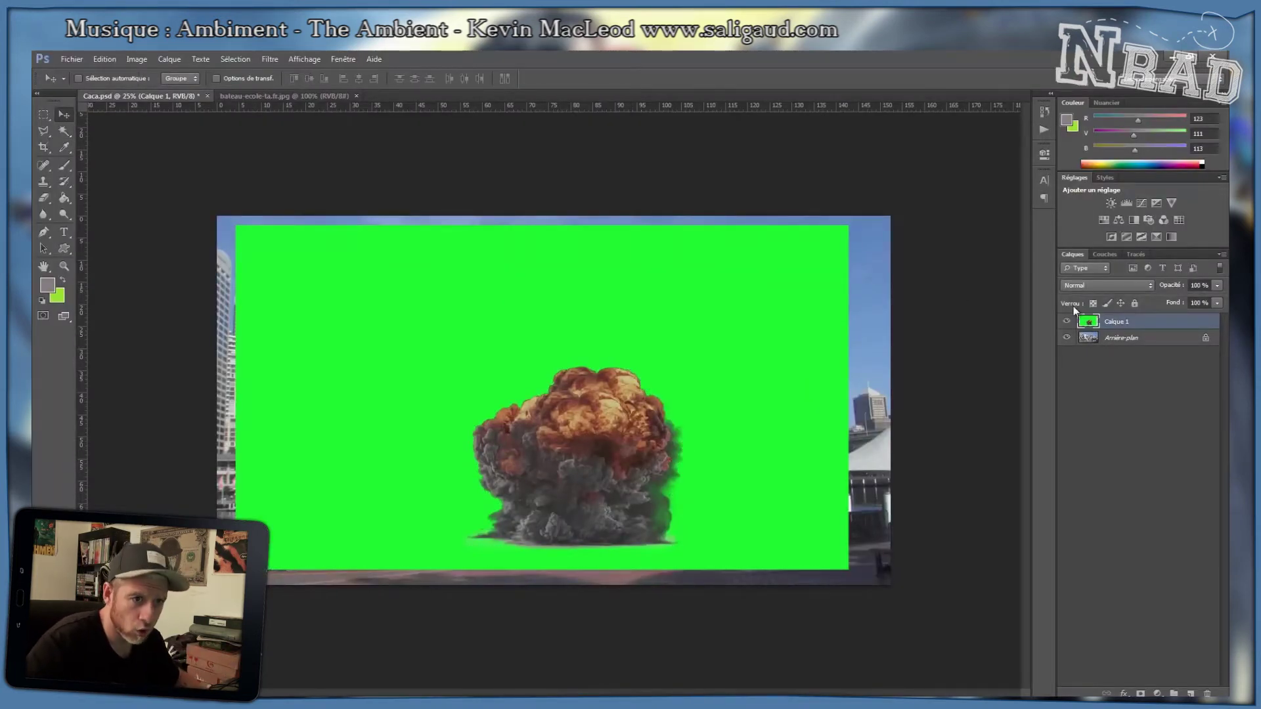
pyautogui.click(1066, 321)
pyautogui.click(1066, 321)
pyautogui.hotkey('ctrl', 's')
# Switch between the background and explosion layers and move the explosion layer about over the city picture.
pyautogui.click(1143, 338)
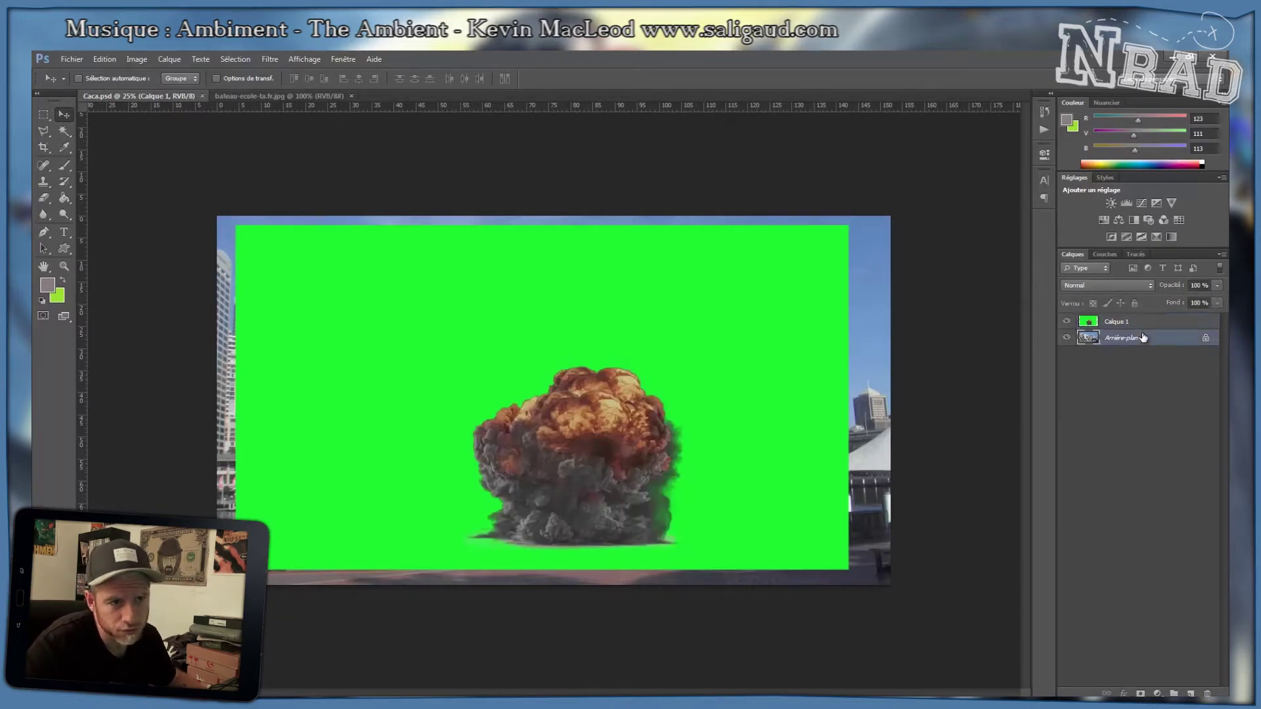
pyautogui.click(1117, 321)
pyautogui.moveTo(787, 439); pyautogui.dragTo(704, 439)
pyautogui.moveTo(463, 375)
pyautogui.mouseDown()
pyautogui.moveTo(445, 368)
pyautogui.moveTo(454, 358)
pyautogui.mouseUp()
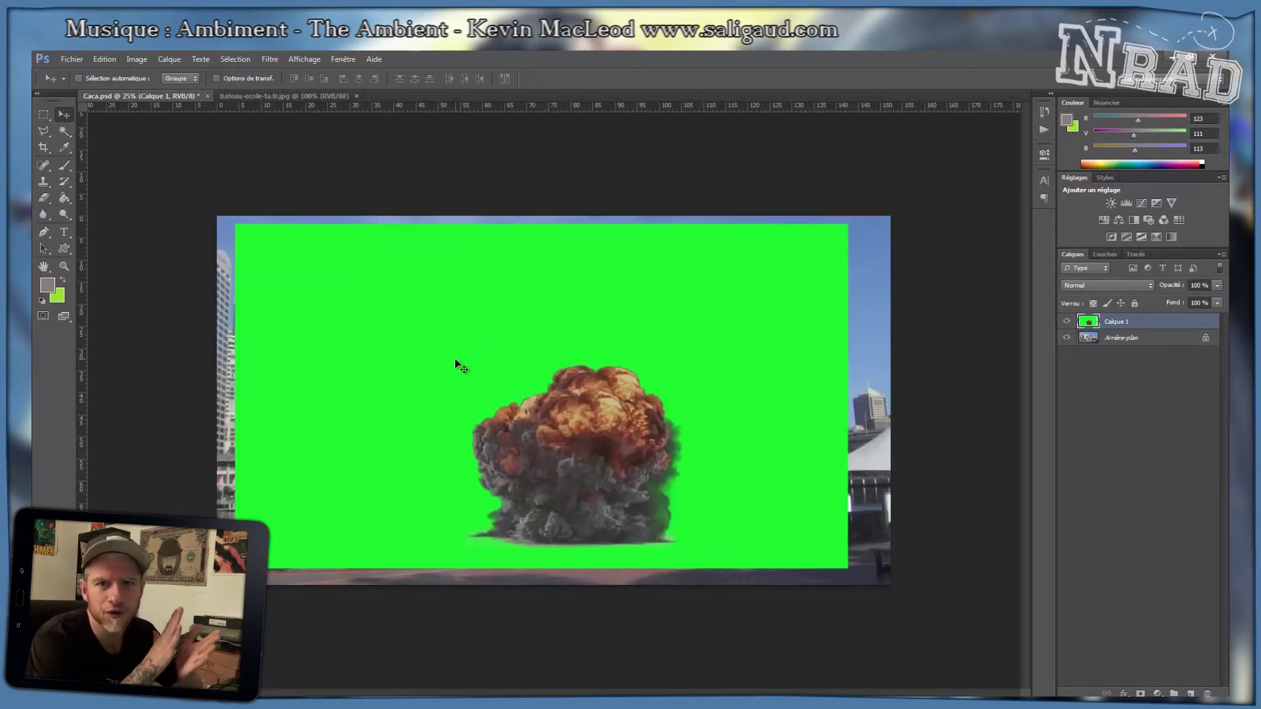
pyautogui.click(1115, 341)
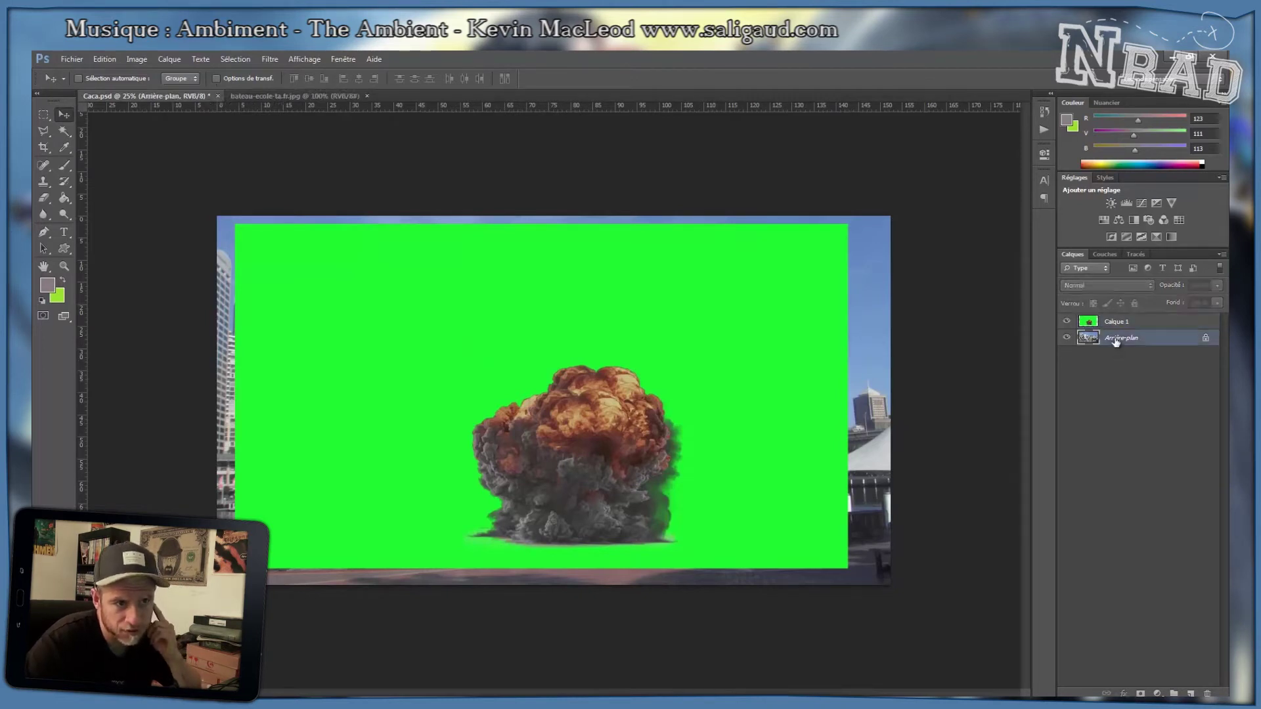
pyautogui.click(1115, 323)
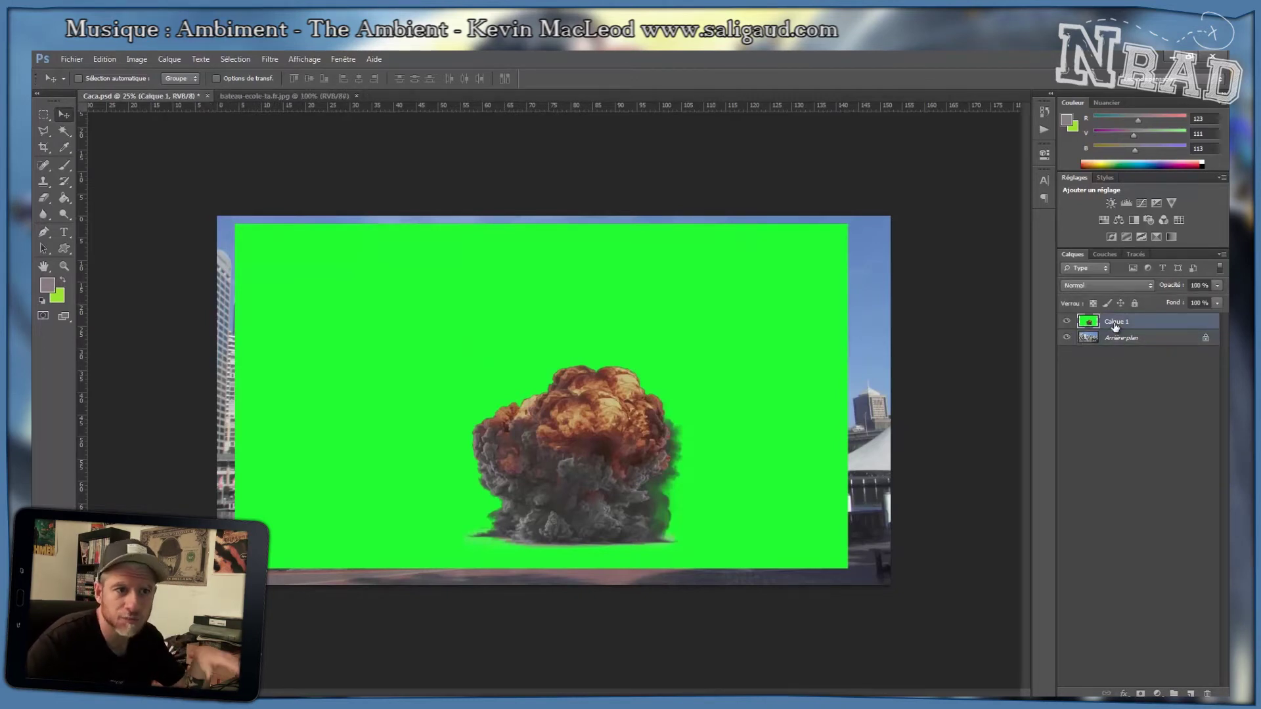
# Toggle the explosion layer's visibility, then shift it slightly right and down over the city picture and save the file.
pyautogui.click(1065, 322)
pyautogui.click(1066, 322)
pyautogui.moveTo(677, 428); pyautogui.dragTo(680, 428)
pyautogui.moveTo(576, 371)
pyautogui.mouseDown()
pyautogui.moveTo(886, 648)
pyautogui.moveTo(650, 377)
pyautogui.moveTo(556, 380)
pyautogui.mouseUp()
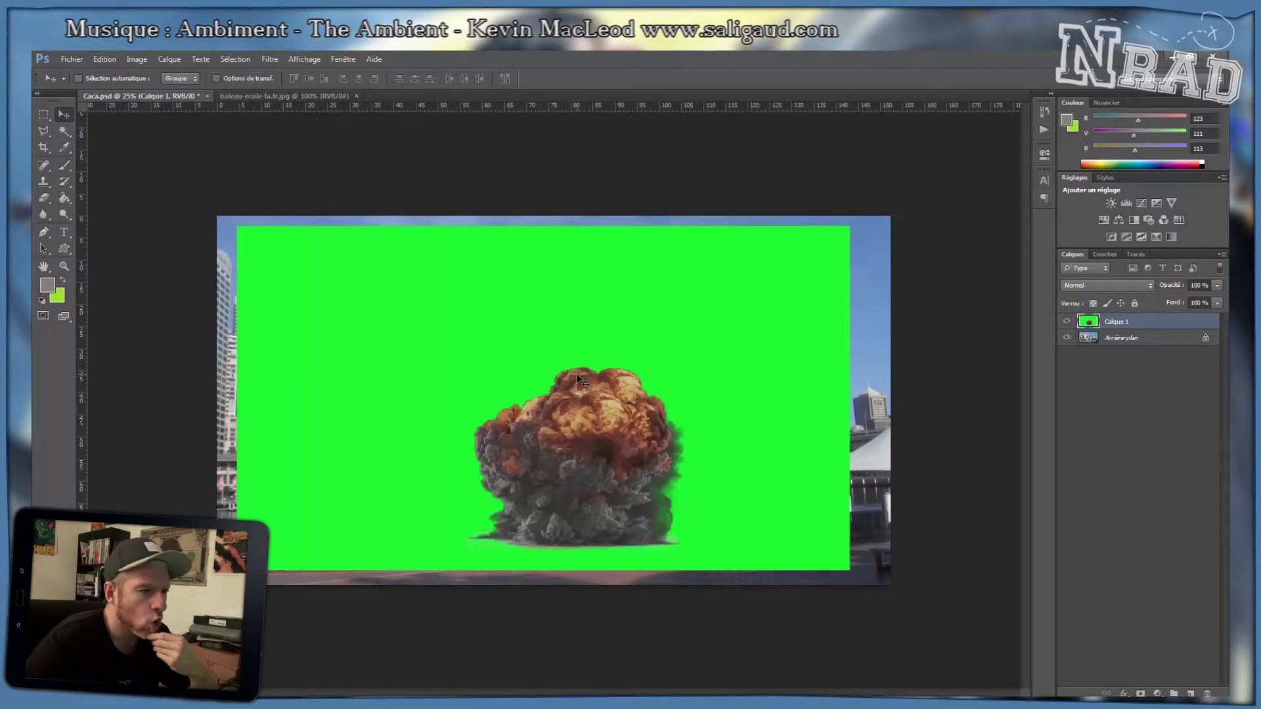
pyautogui.moveTo(577, 373)
pyautogui.mouseDown()
pyautogui.moveTo(327, 352)
pyautogui.moveTo(530, 388)
pyautogui.moveTo(596, 365)
pyautogui.moveTo(592, 377)
pyautogui.mouseUp()
pyautogui.hotkey('ctrl', 's')
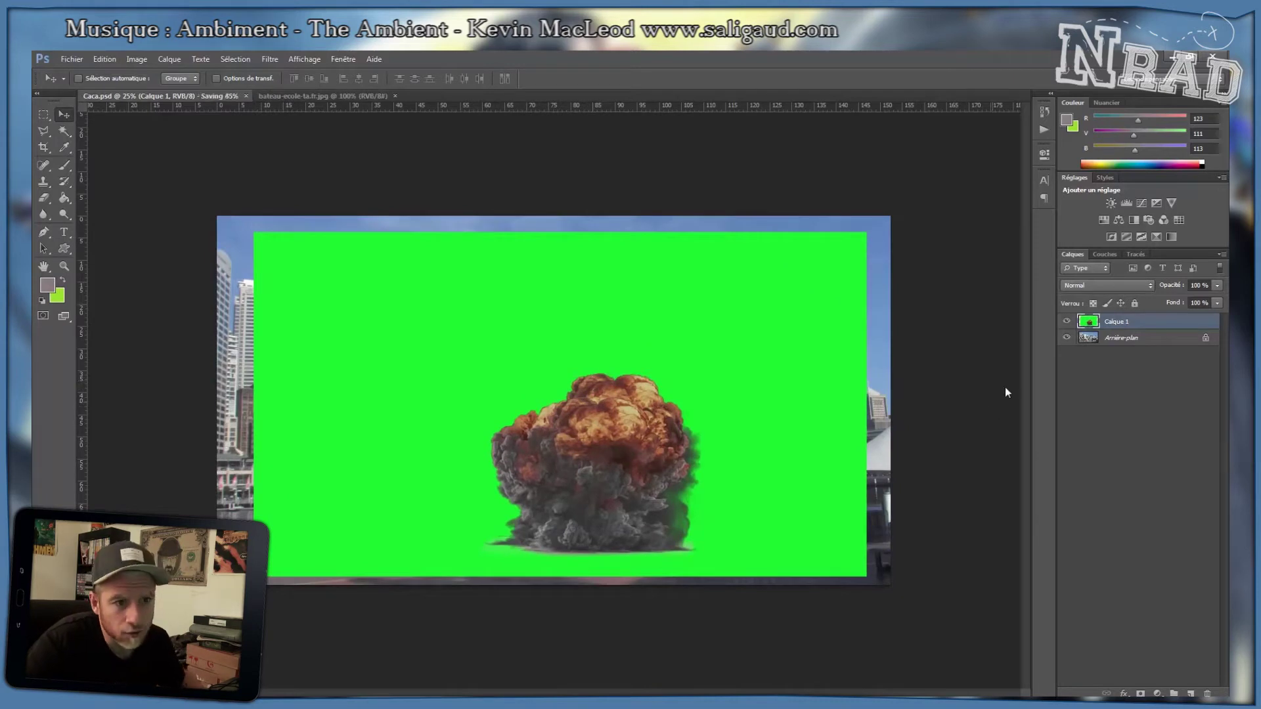
pyautogui.click(1136, 337)
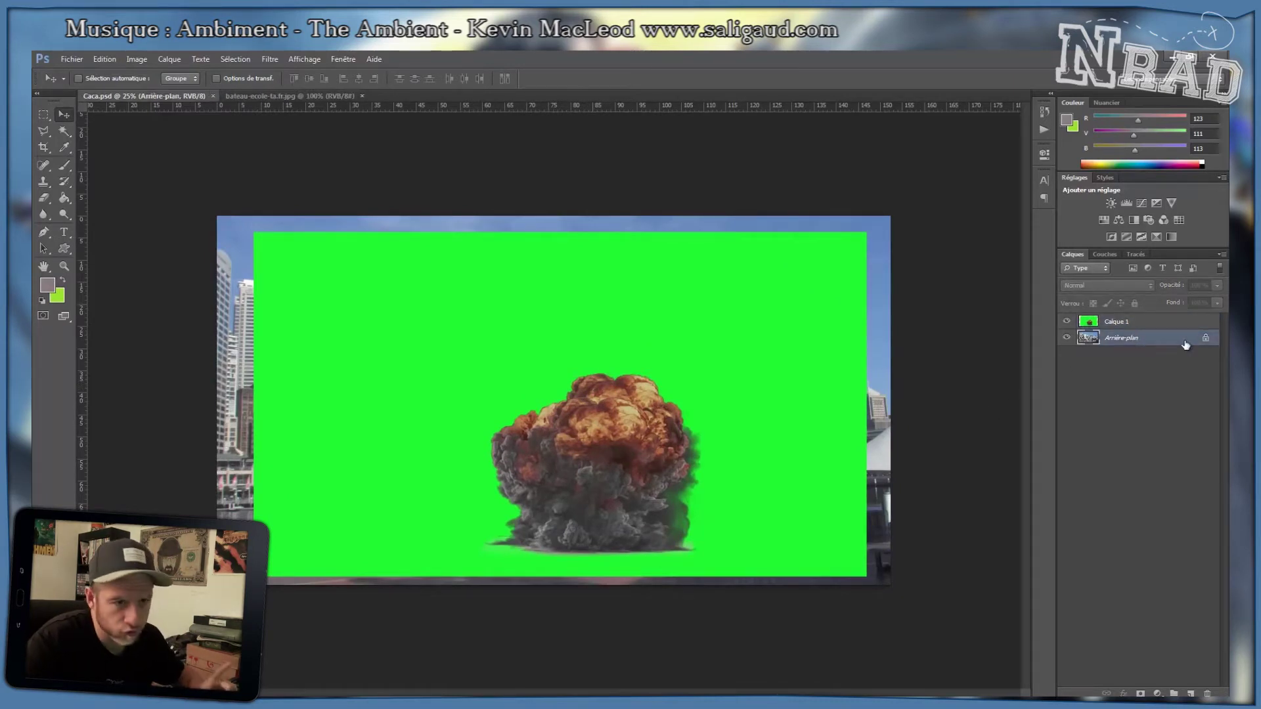
pyautogui.doubleClick(1206, 339)
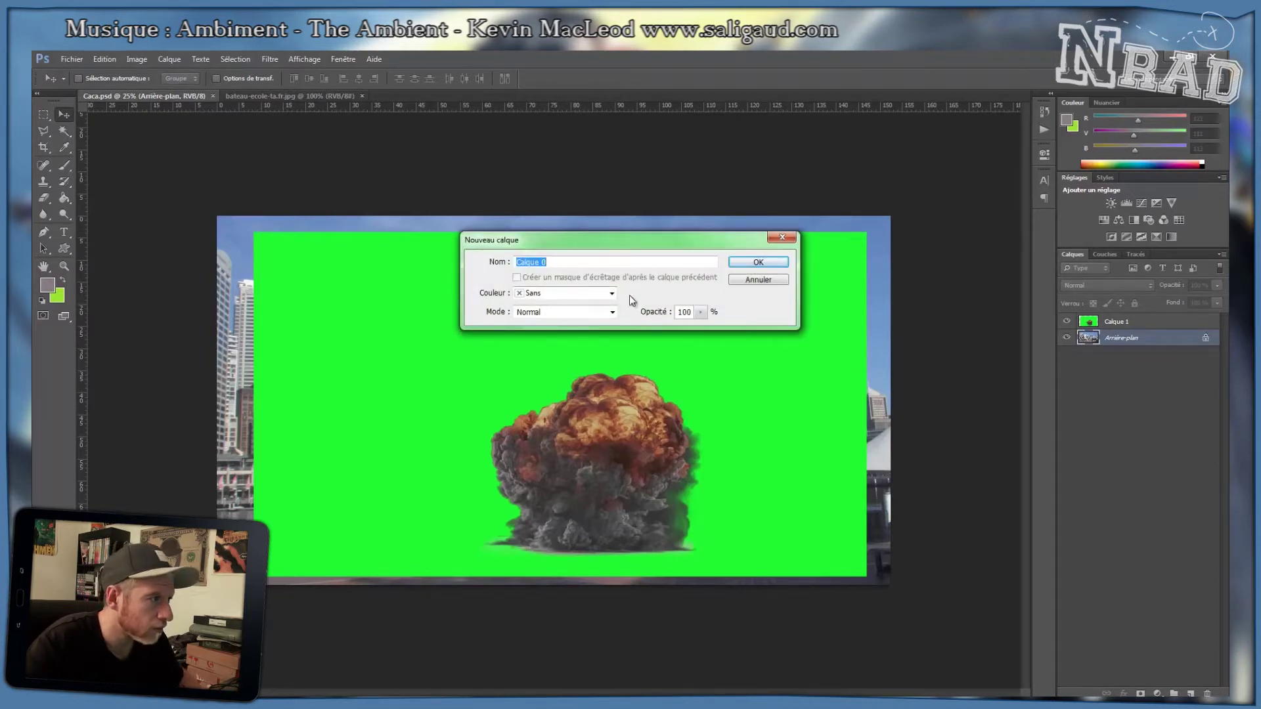
pyautogui.click(758, 279)
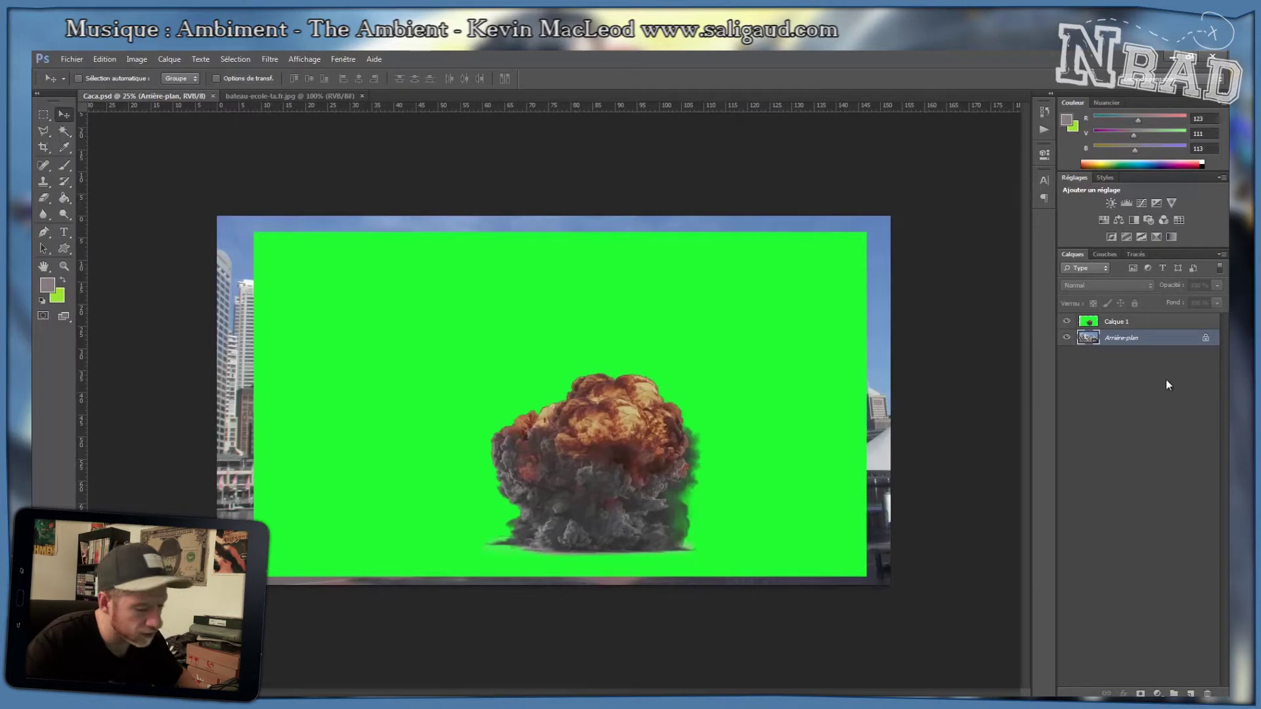
# Duplicate the locked city background layer and delete the original, keeping only the unlocked copy.
pyautogui.rightClick(1141, 336)
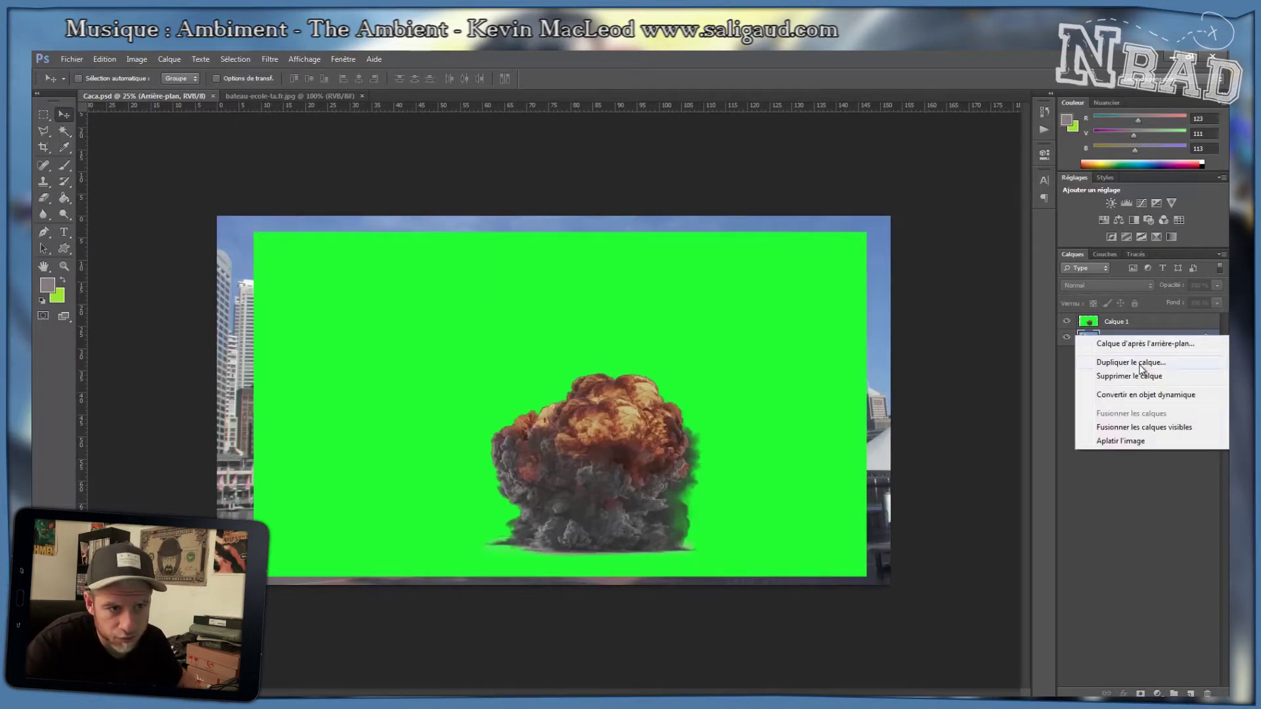
pyautogui.click(1108, 361)
pyautogui.press('Return')
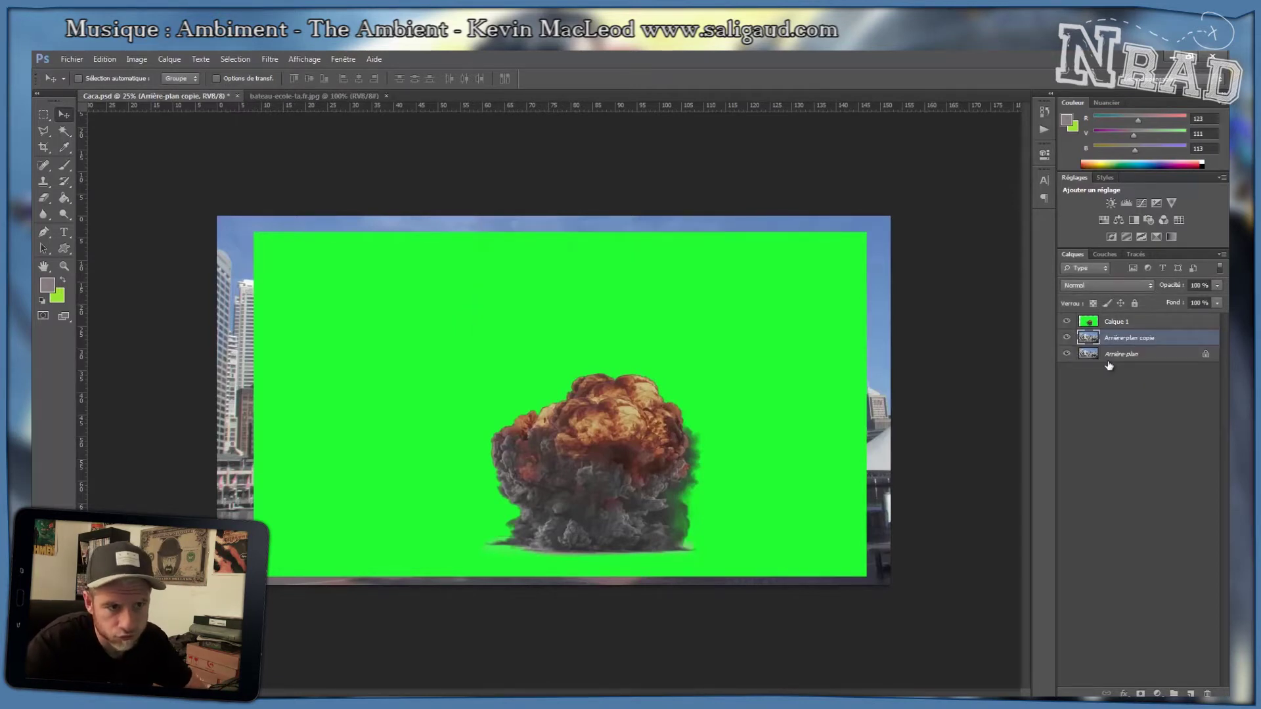
pyautogui.click(1113, 358)
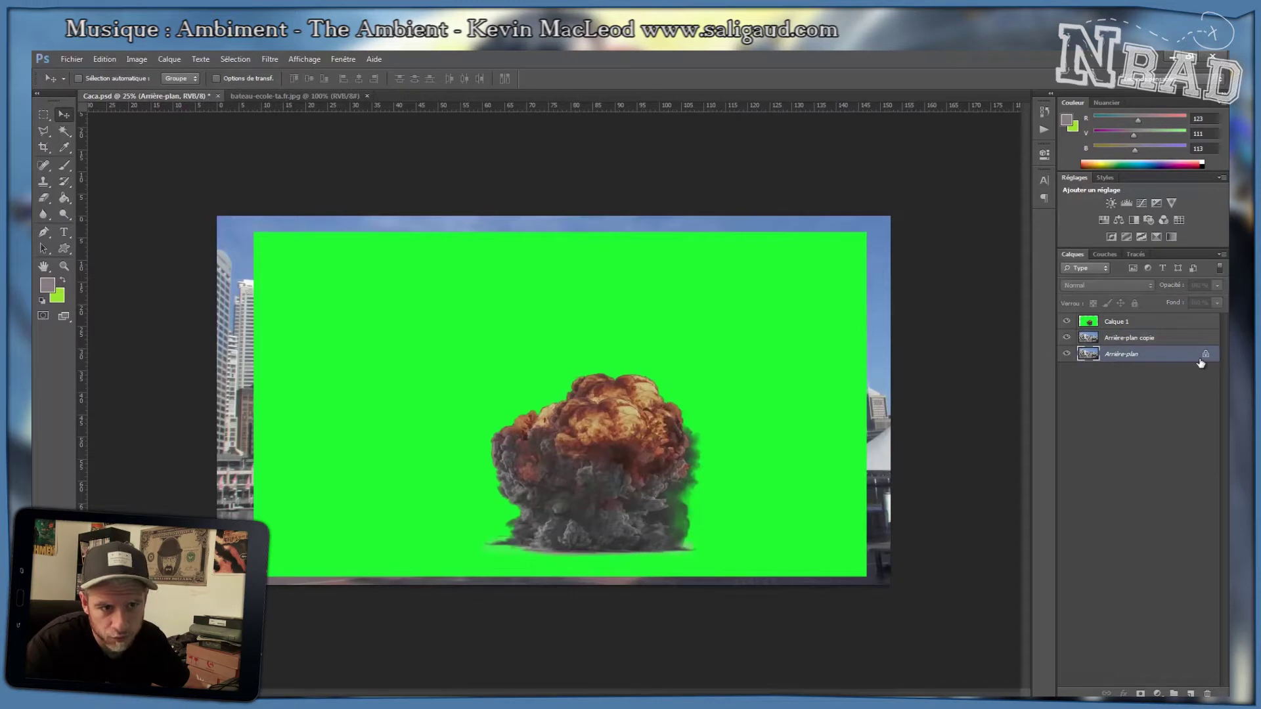
pyautogui.press('Delete')
# Test moving the city layer copy up and left, undo the move, and save the file.
pyautogui.moveTo(814, 392); pyautogui.dragTo(600, 351)
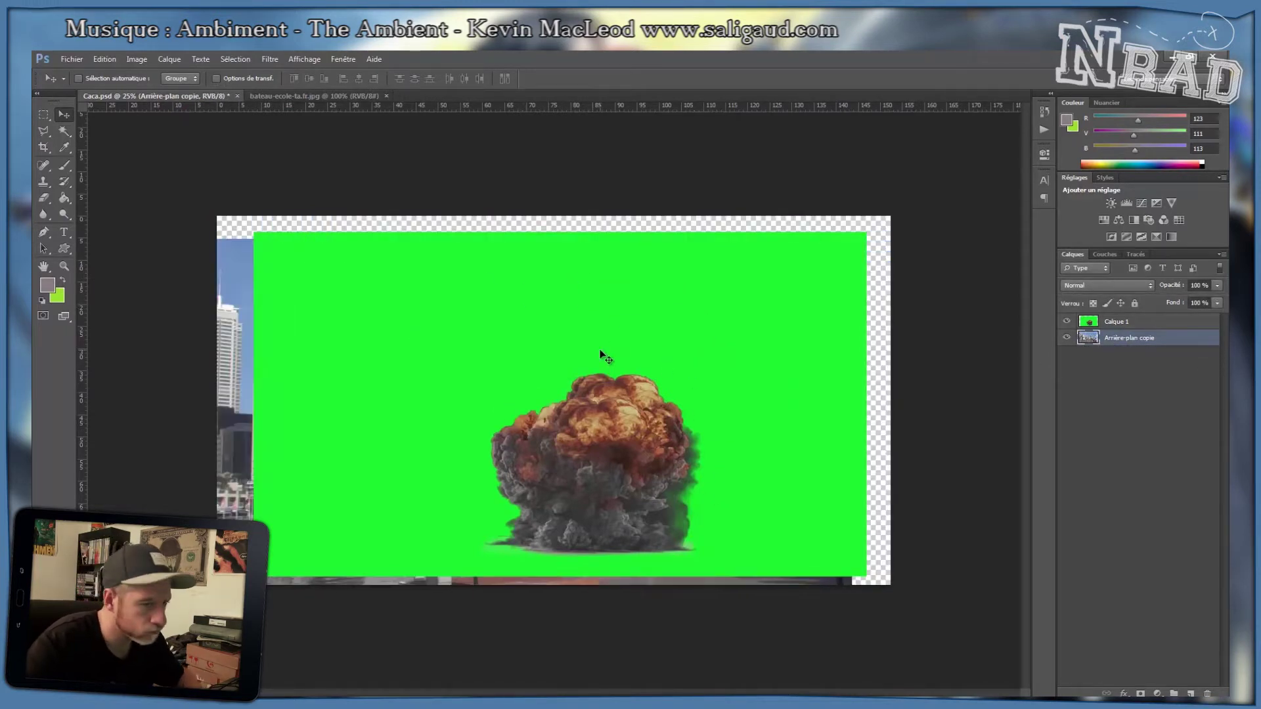
pyautogui.hotkey('ctrl', 'z')
pyautogui.hotkey('ctrl', 's')
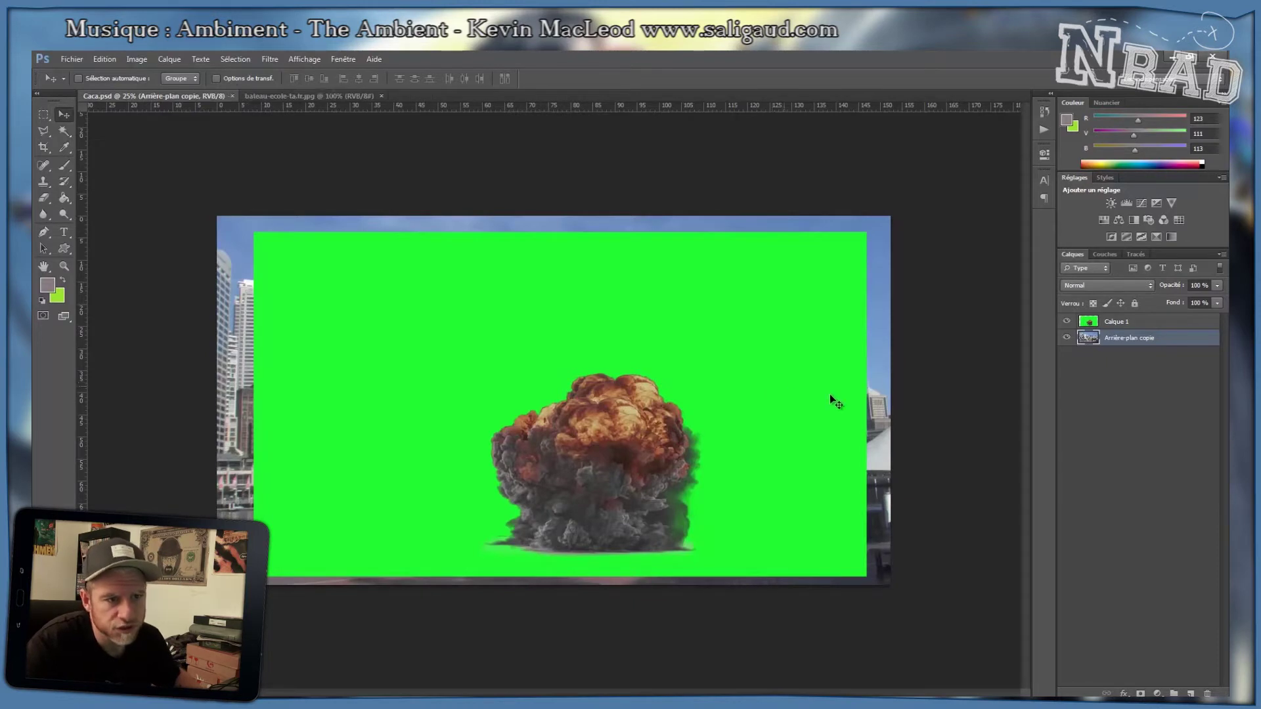
# Draw a rectangular selection of about 59.4 × 48.8 cm around the explosion on its green layer.
pyautogui.click(1113, 323)
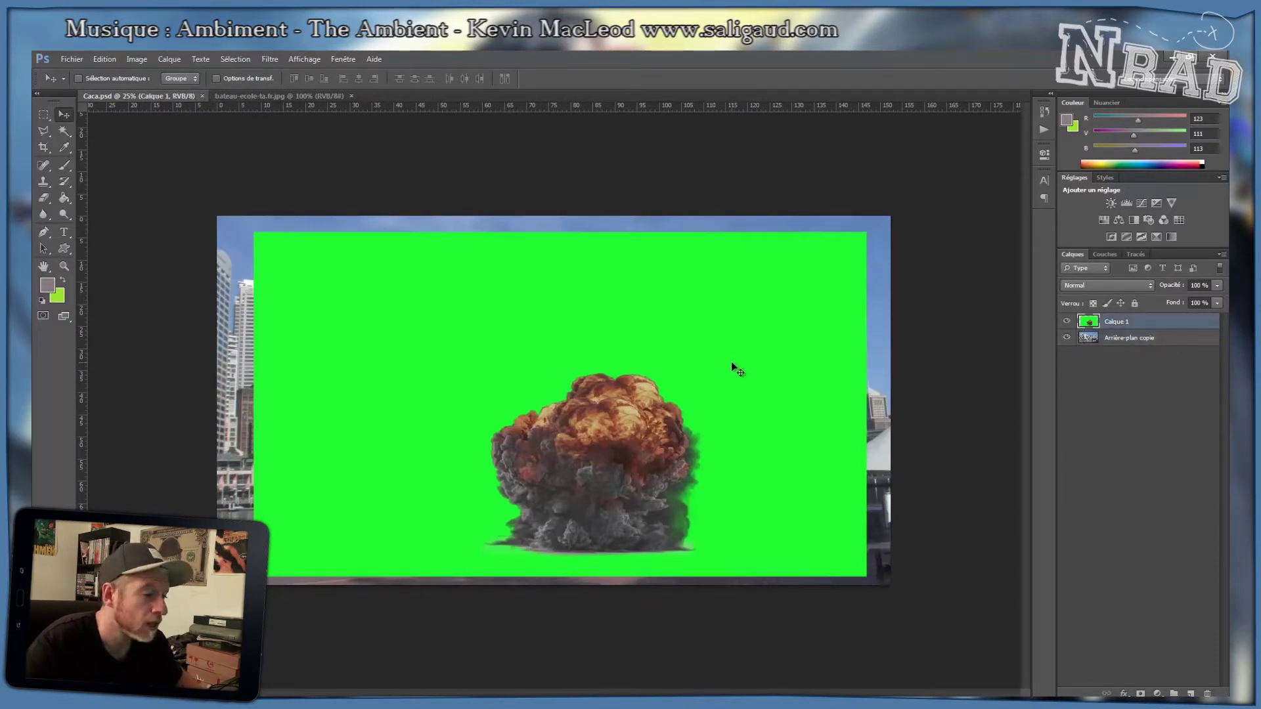
pyautogui.press('m')
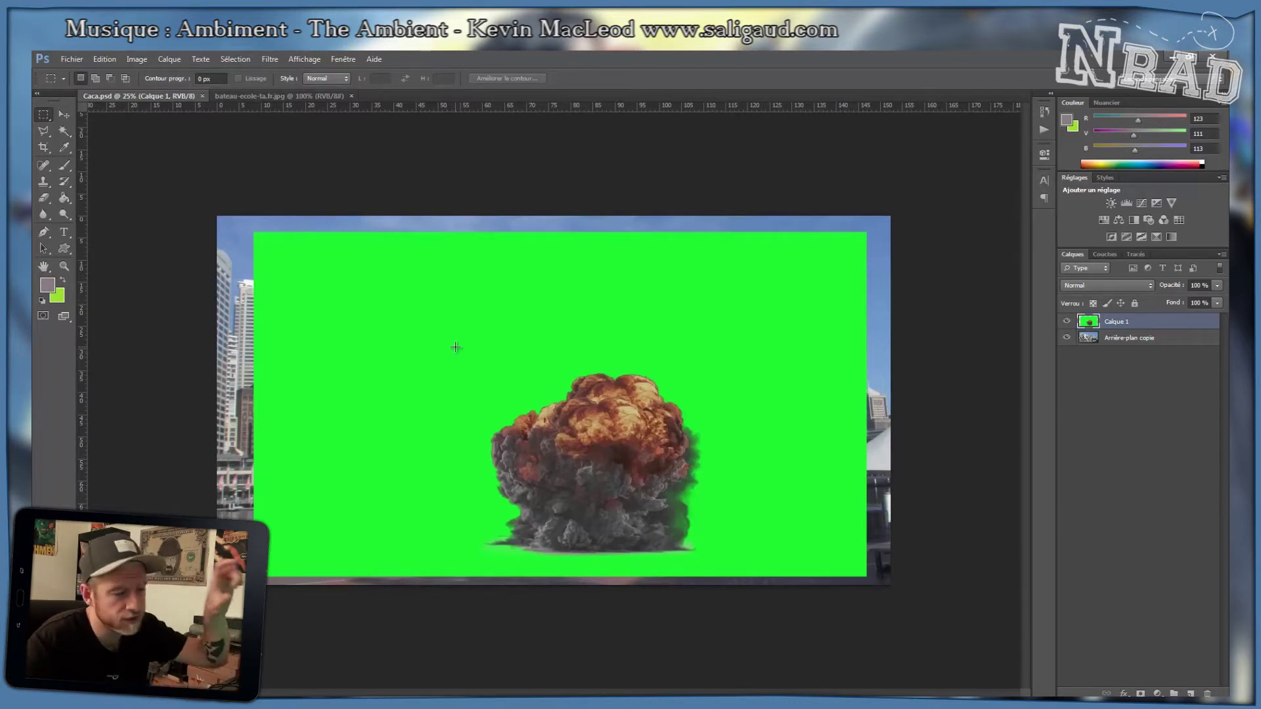
pyautogui.moveTo(456, 346); pyautogui.dragTo(717, 563)
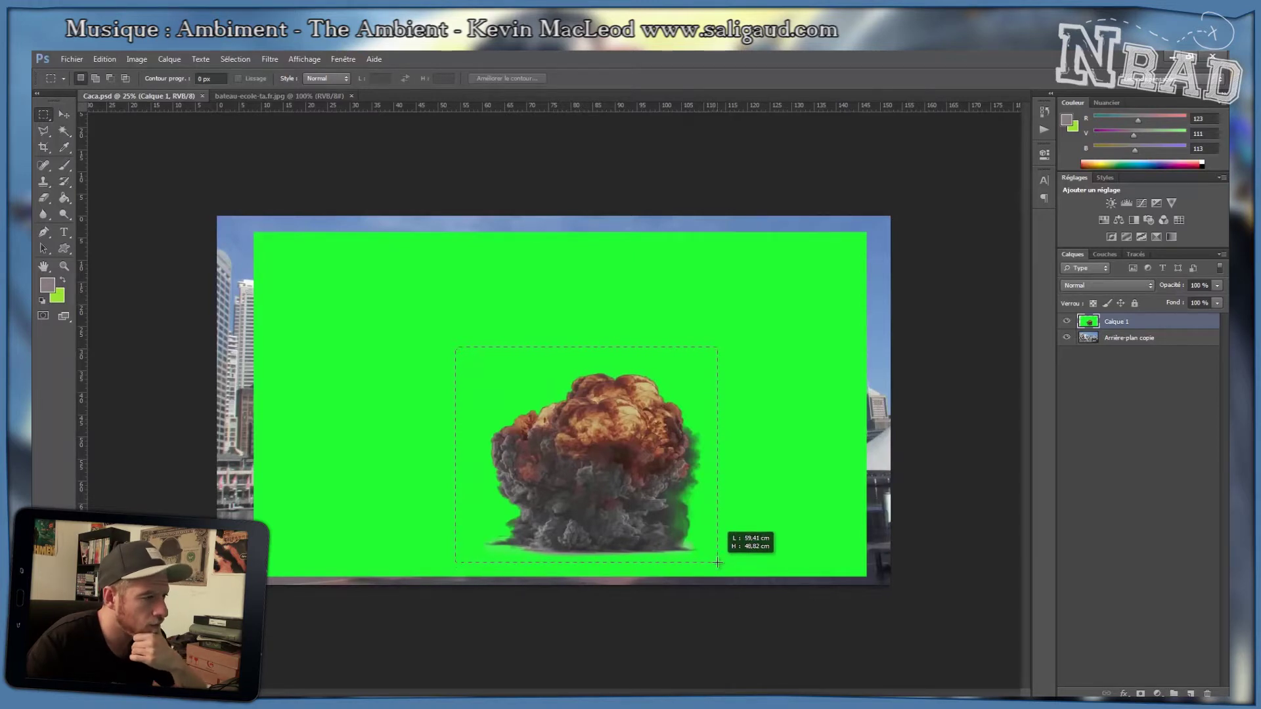
pyautogui.moveTo(717, 562); pyautogui.dragTo(717, 562)
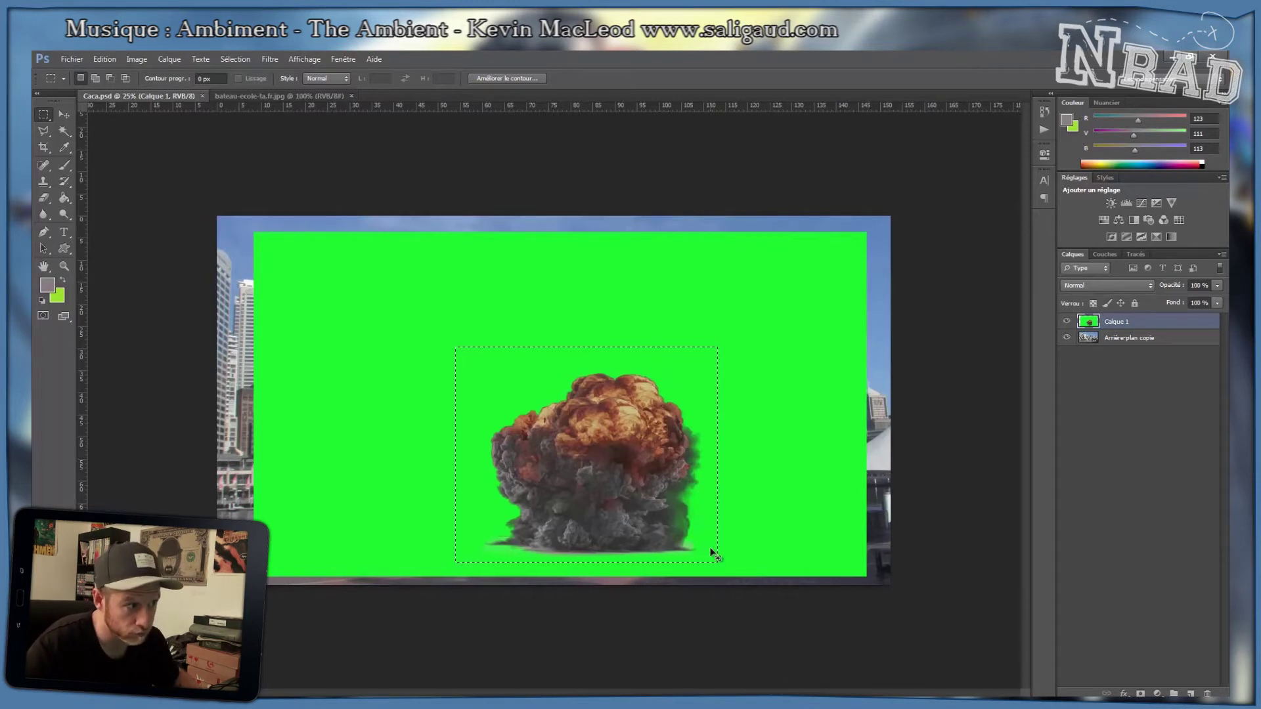
# Cut the selected explosion out of the green layer and paste it onto a new layer.
pyautogui.press('Delete')
pyautogui.hotkey('ctrl', 'd')
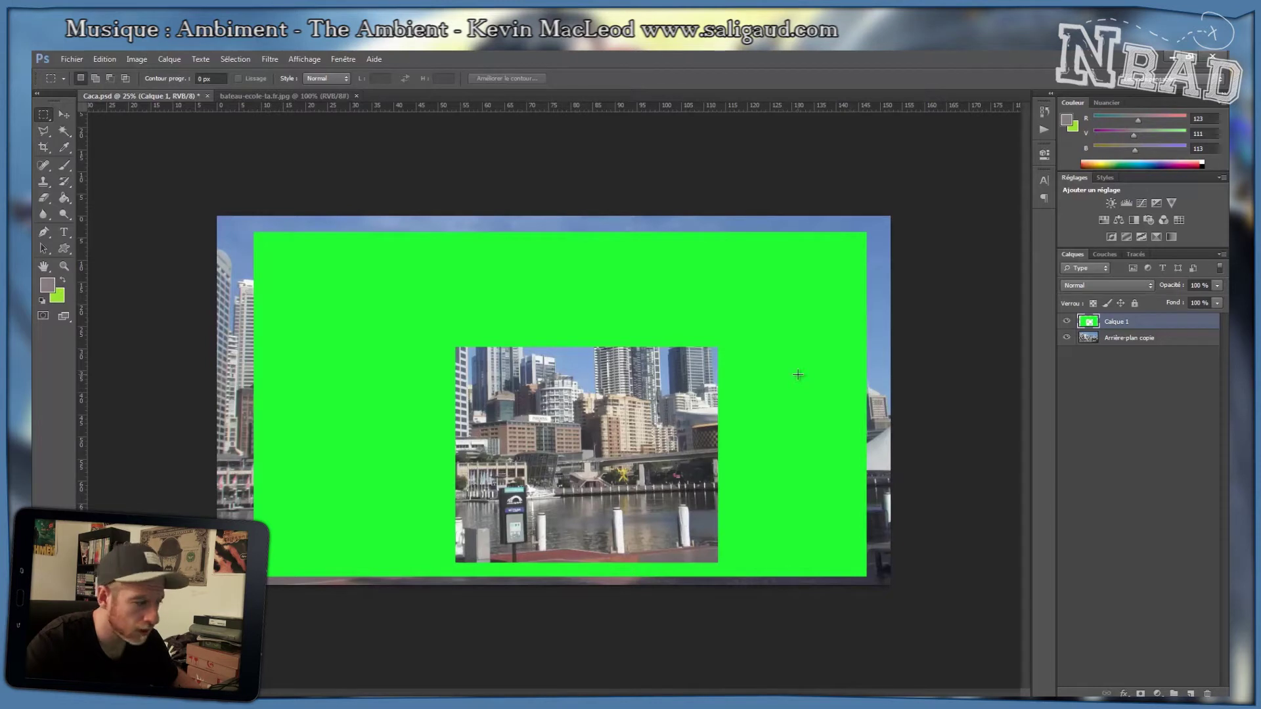
pyautogui.hotkey('ctrl', 'v')
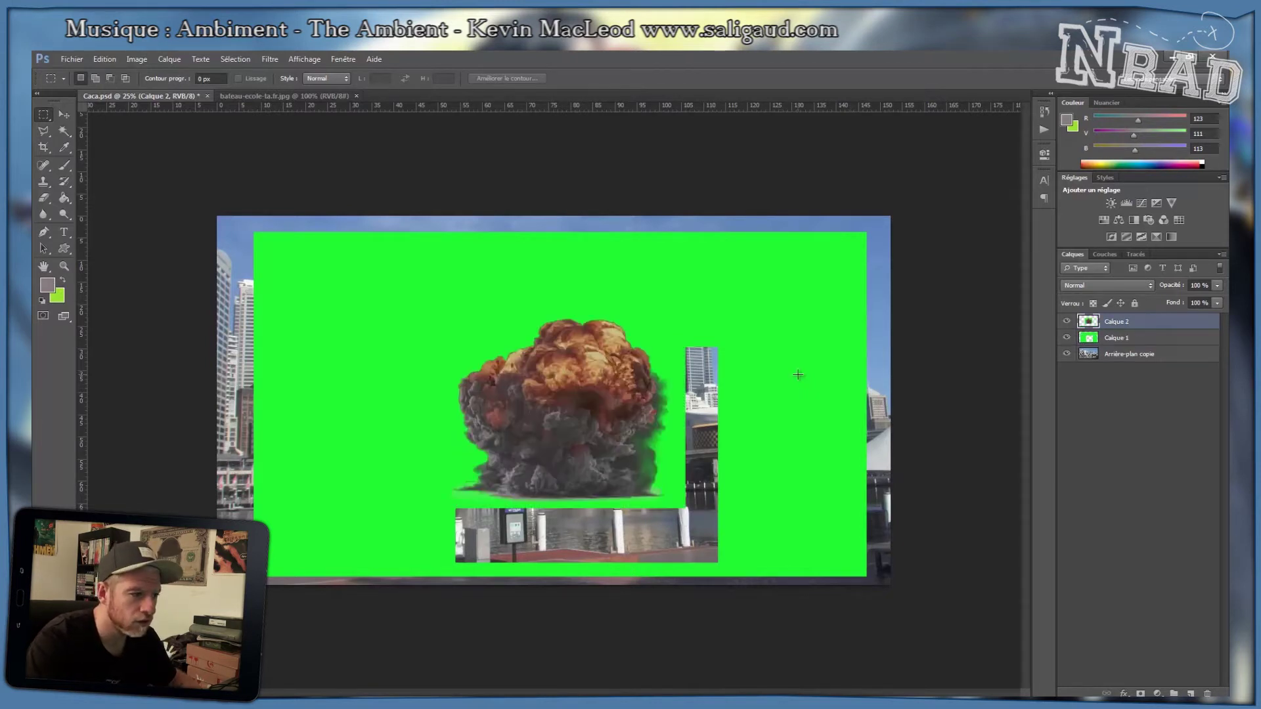
# Move the pasted explosion slightly left and down, and shift the leftover green layer slightly up and left.
pyautogui.press('v')
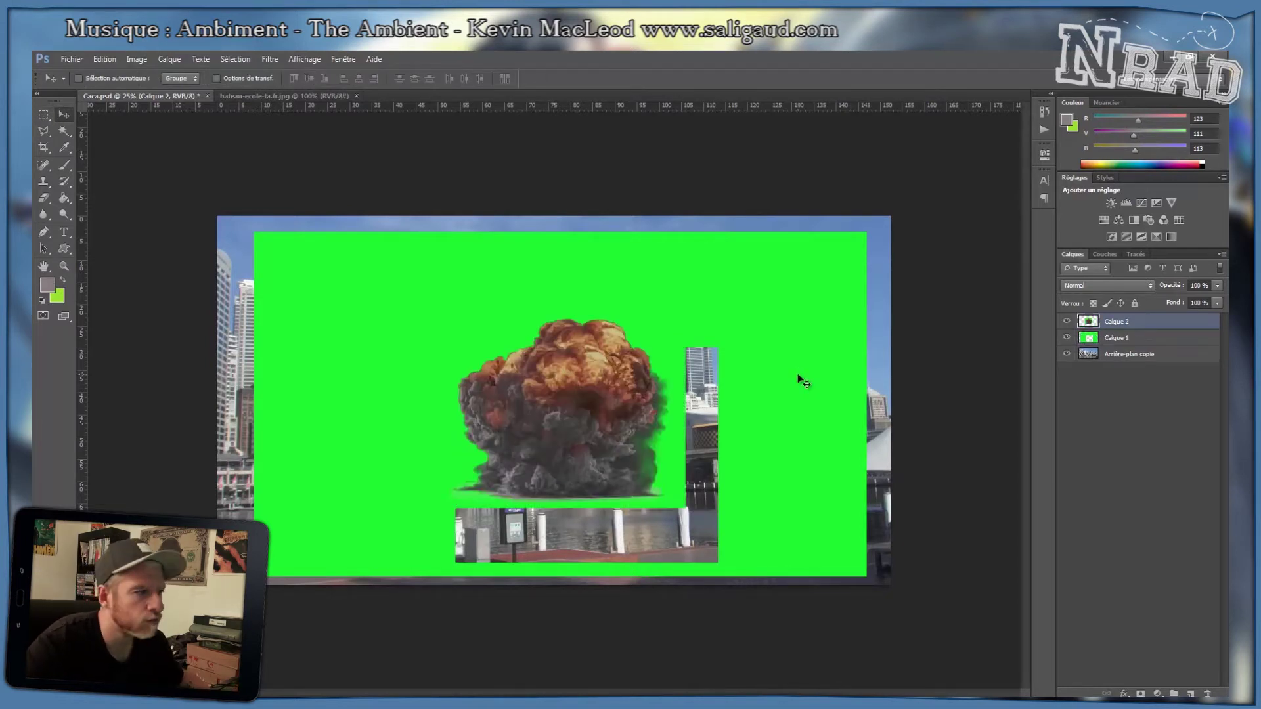
pyautogui.click(1124, 337)
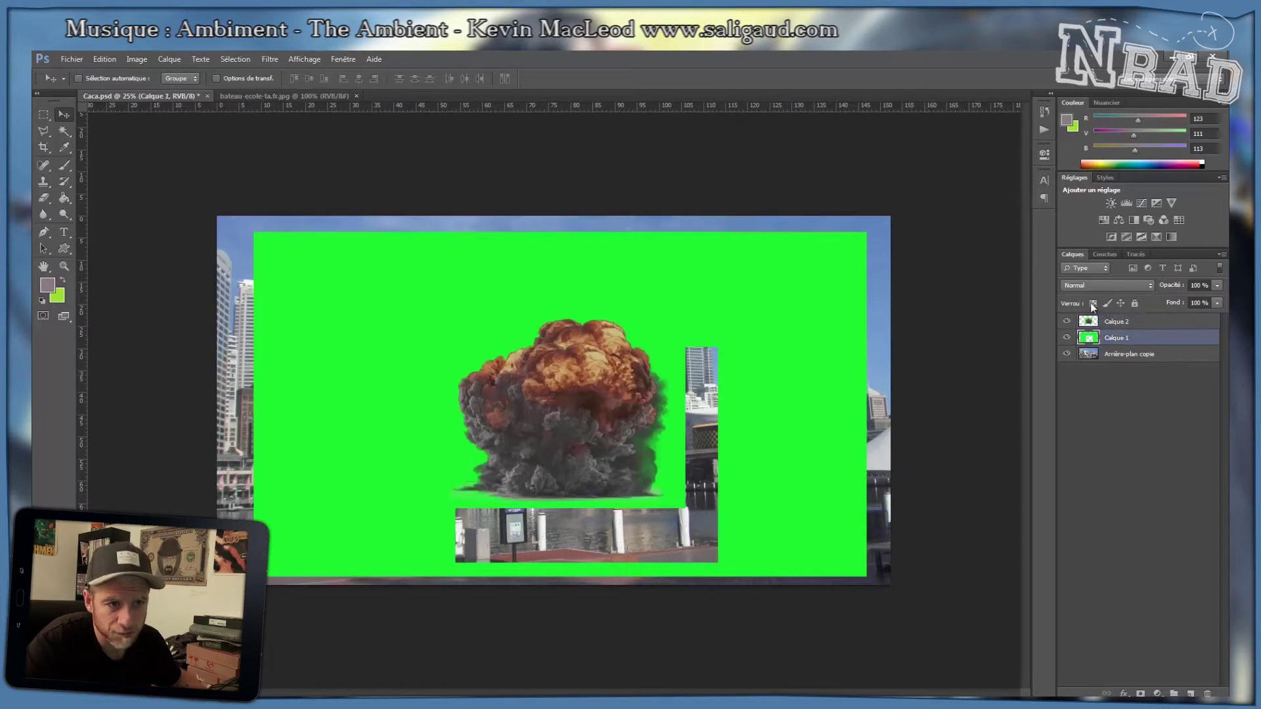
pyautogui.click(1089, 323)
pyautogui.moveTo(588, 416); pyautogui.dragTo(558, 418)
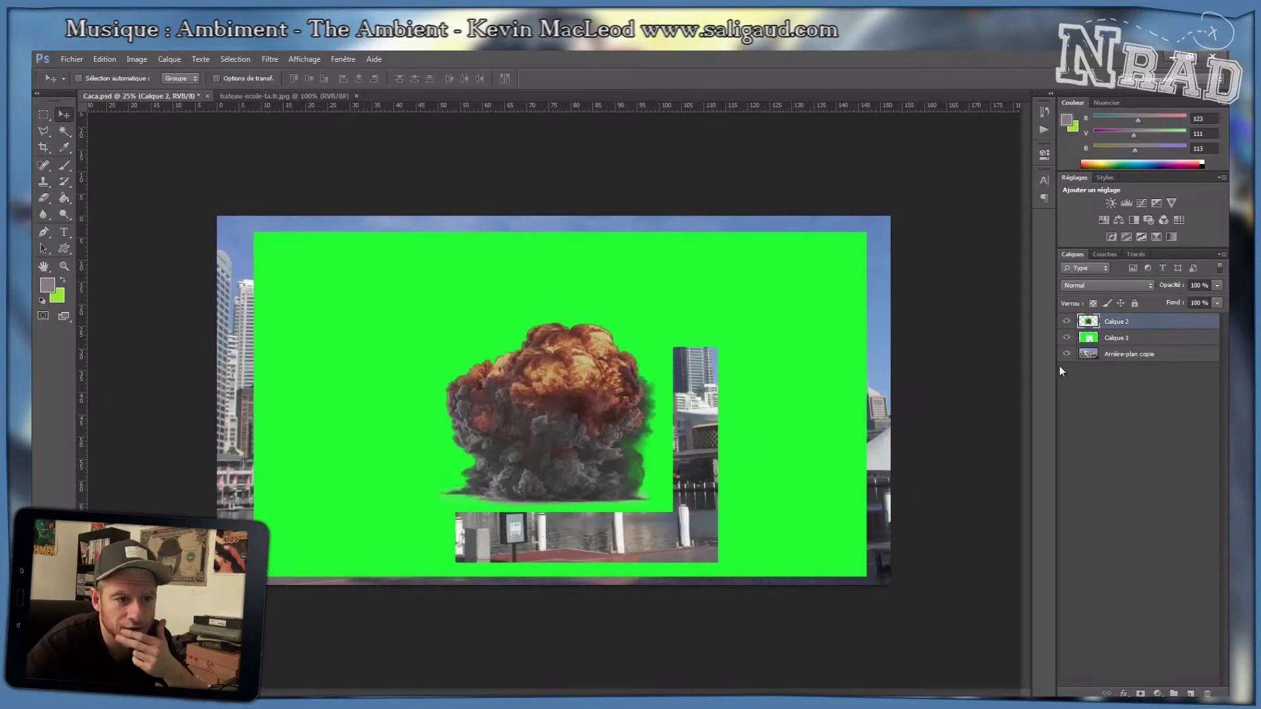
pyautogui.click(1110, 337)
pyautogui.moveTo(700, 412)
pyautogui.mouseDown()
pyautogui.moveTo(687, 366)
pyautogui.moveTo(692, 404)
pyautogui.mouseUp()
# Delete the leftover green layer, select the cropped explosion layer, and save the file.
pyautogui.click(1135, 353)
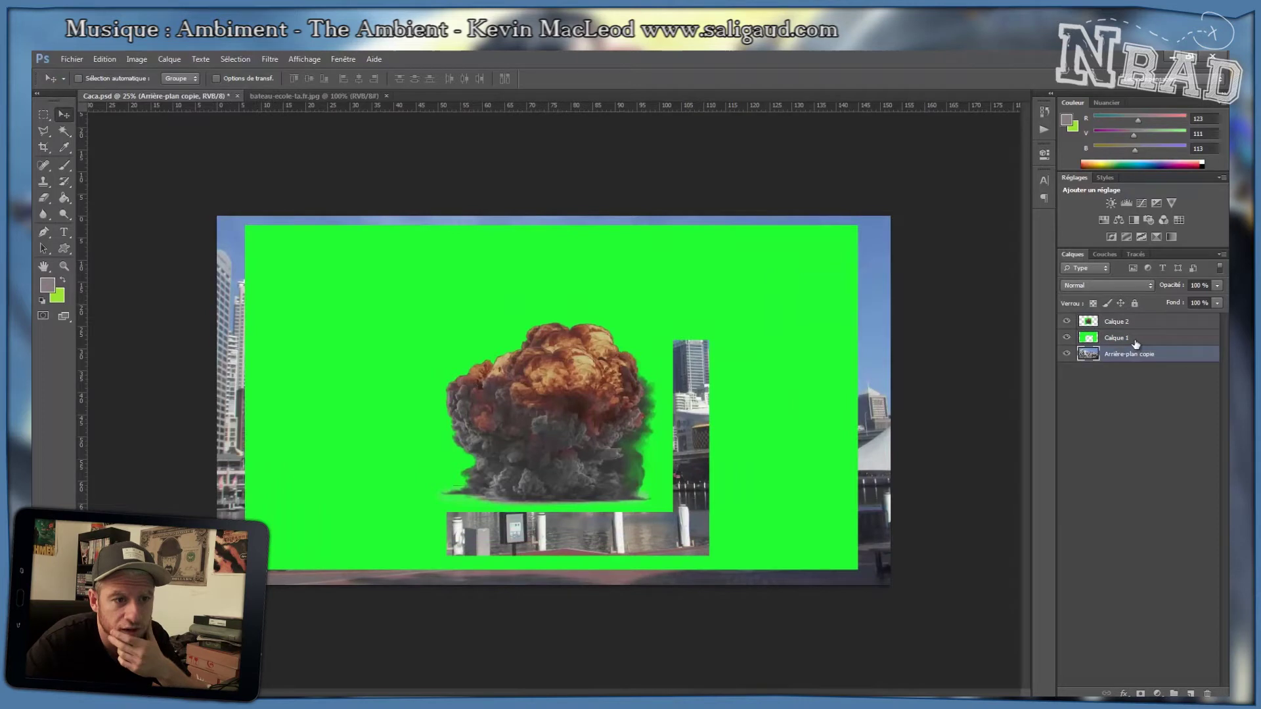
pyautogui.click(1135, 339)
pyautogui.press('Delete')
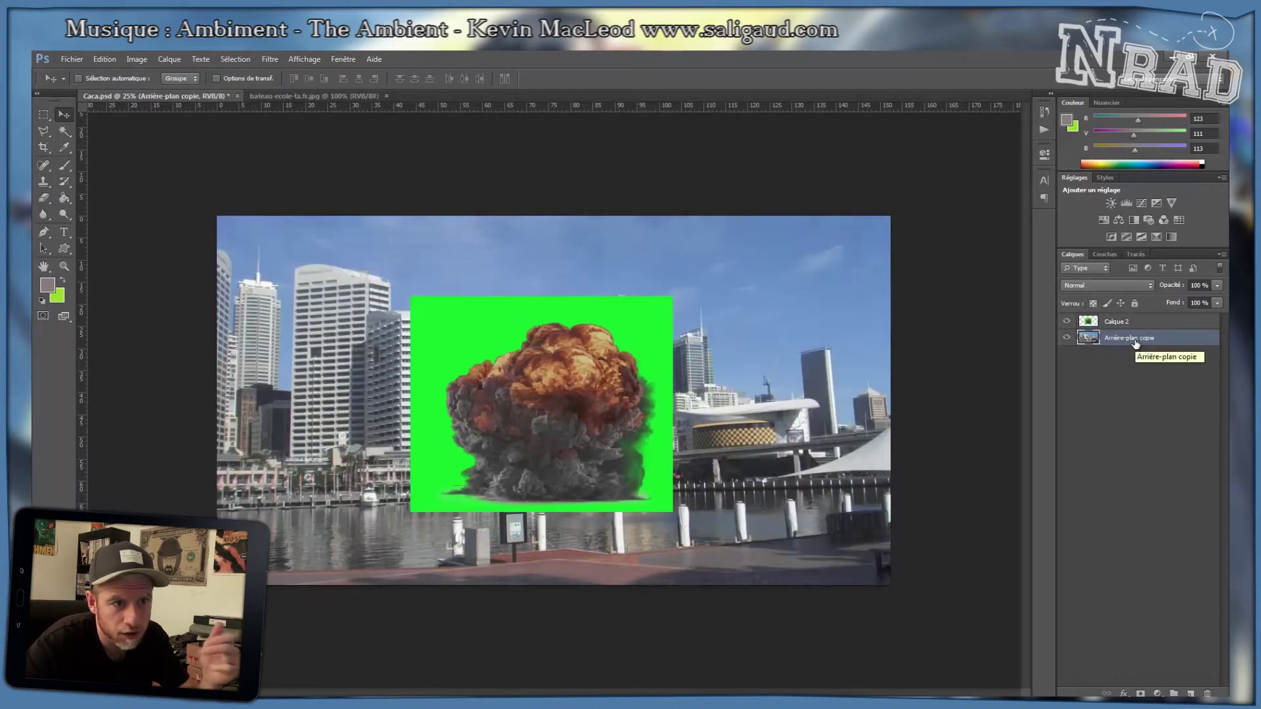
pyautogui.click(1131, 323)
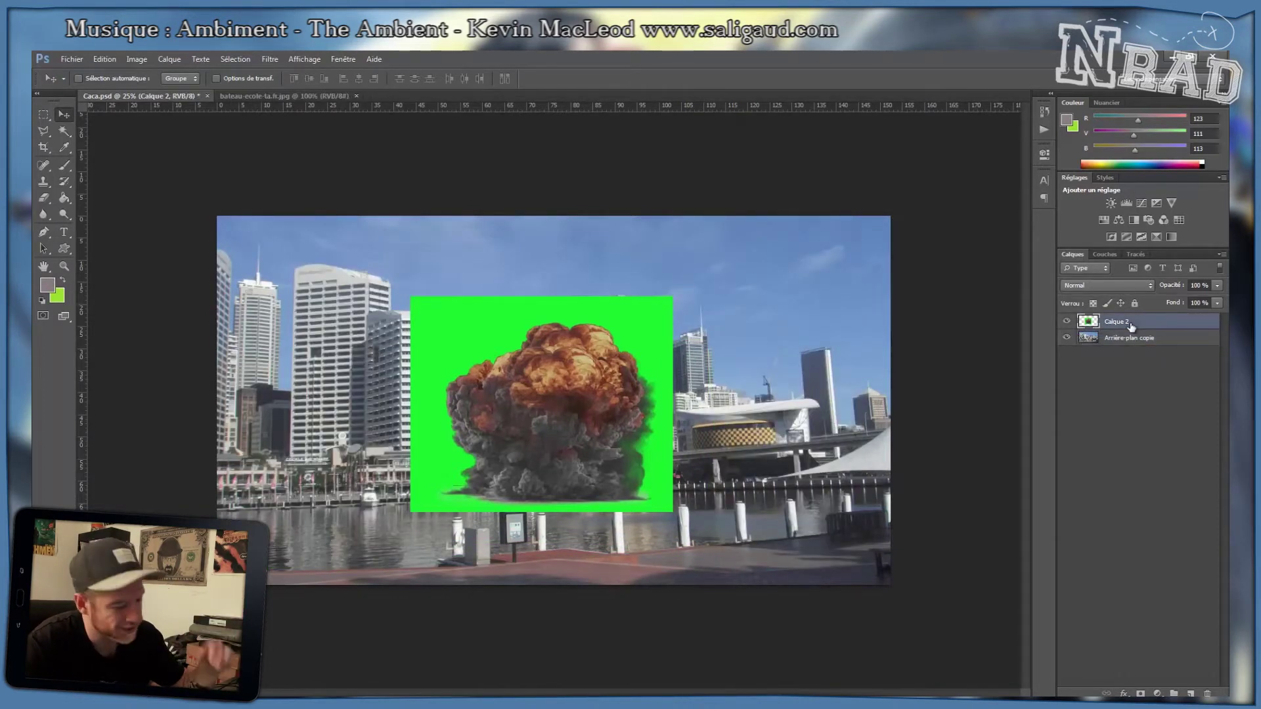
pyautogui.hotkey('ctrl', 's')
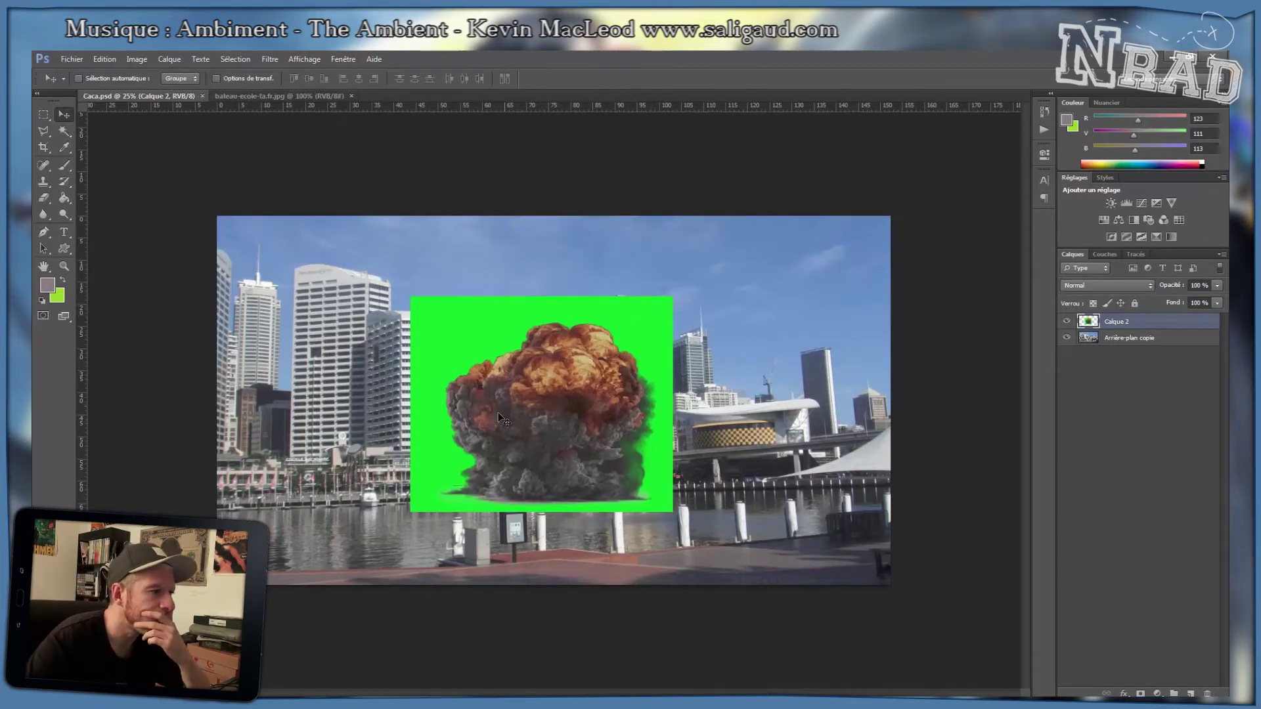
# Move the cropped explosion right and back left over the city picture, saving the file after each move.
pyautogui.moveTo(577, 427); pyautogui.dragTo(635, 416)
pyautogui.hotkey('ctrl', 's')
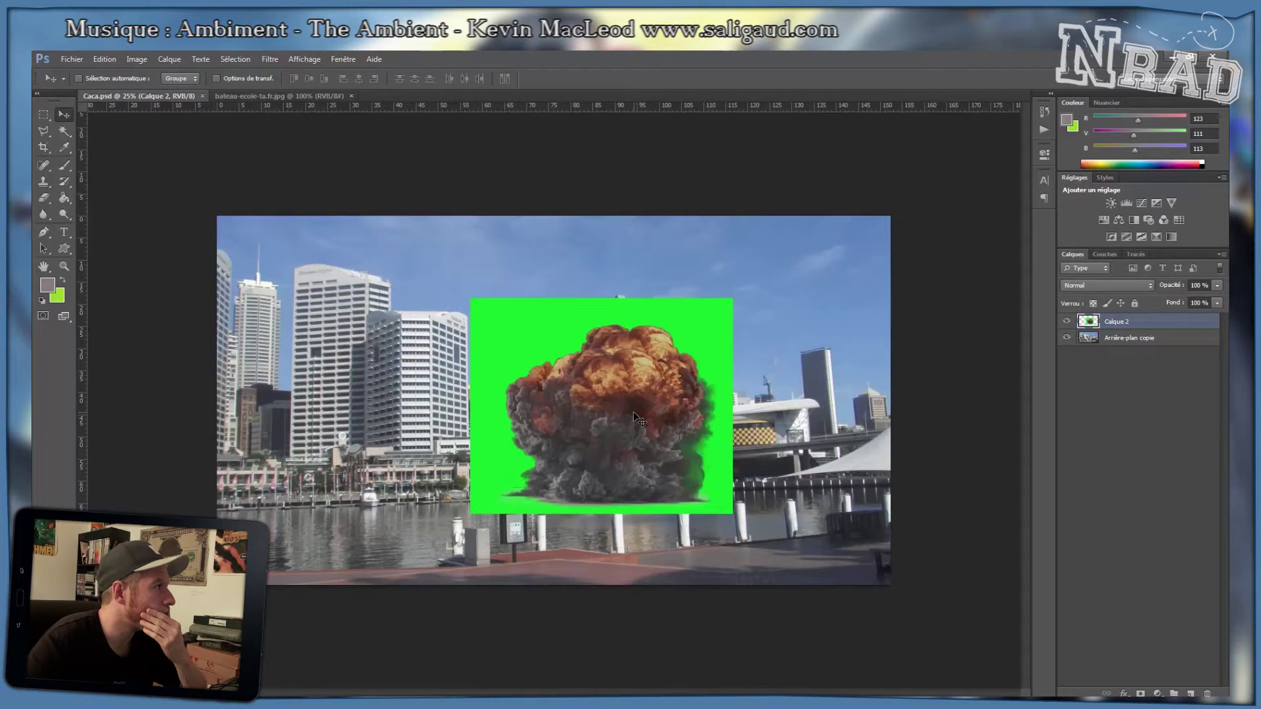
pyautogui.moveTo(634, 412); pyautogui.dragTo(574, 414)
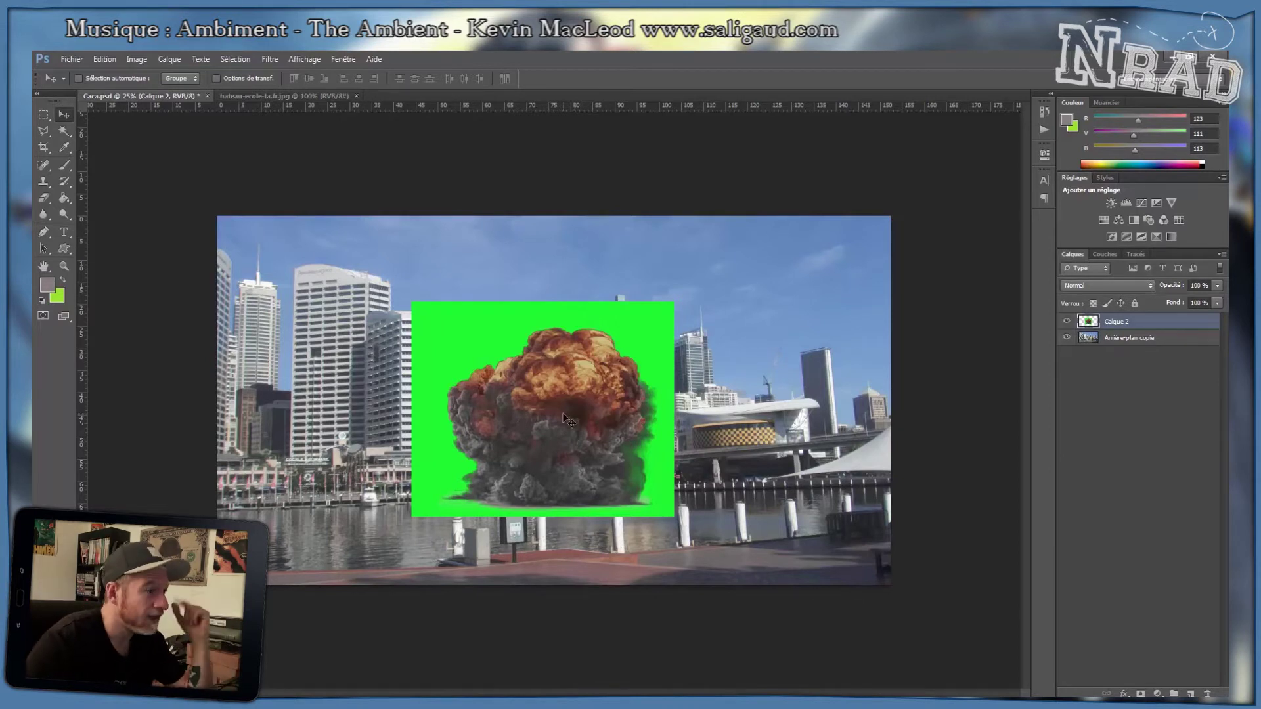
pyautogui.hotkey('ctrl', 's')
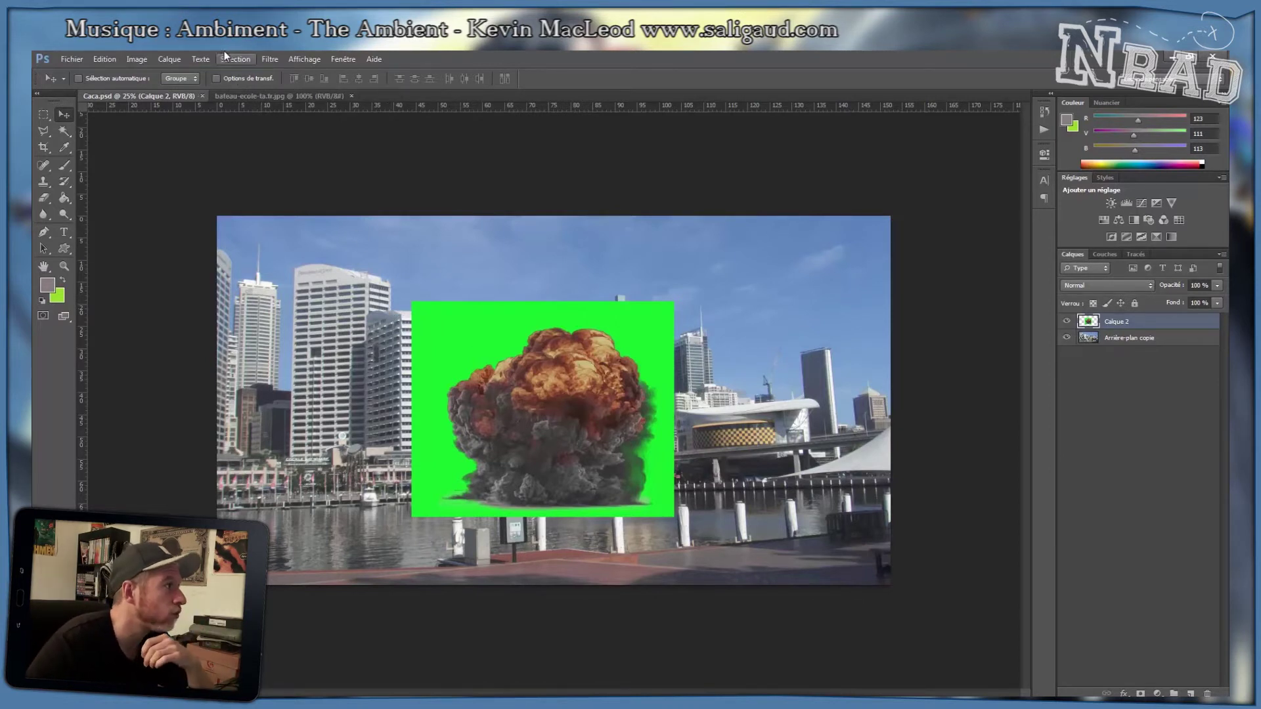
pyautogui.click(236, 62)
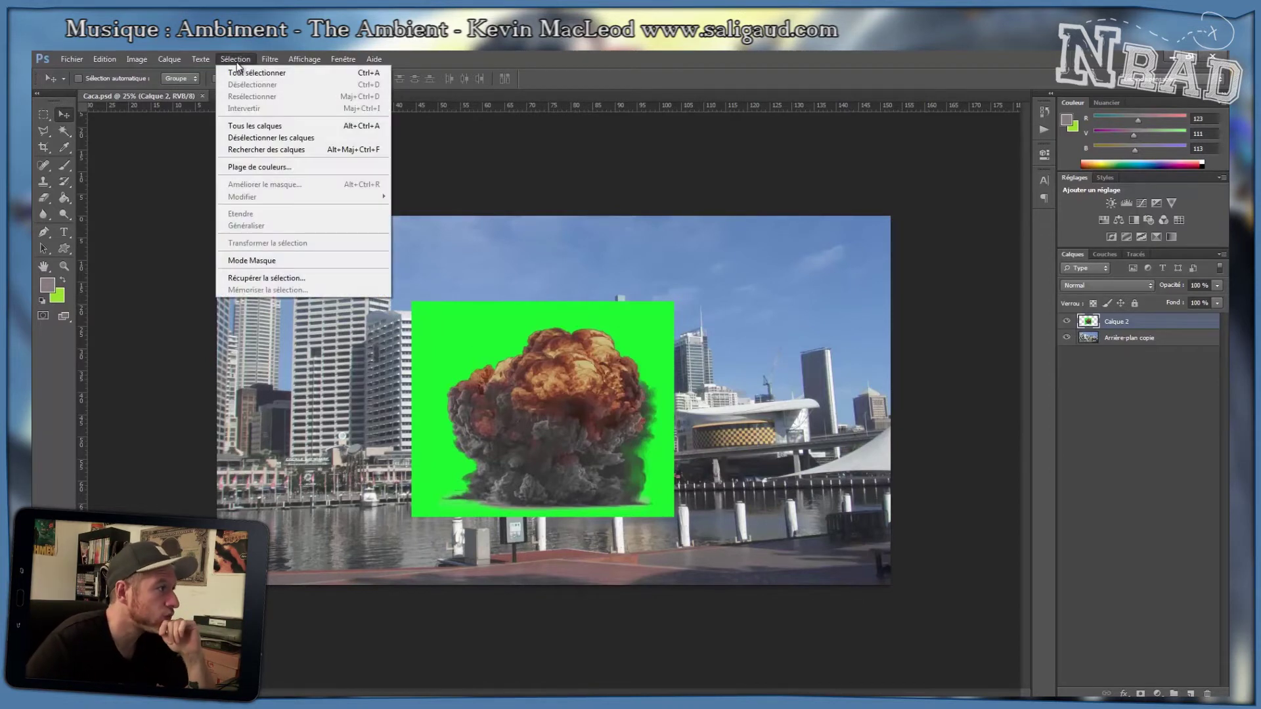
pyautogui.click(248, 172)
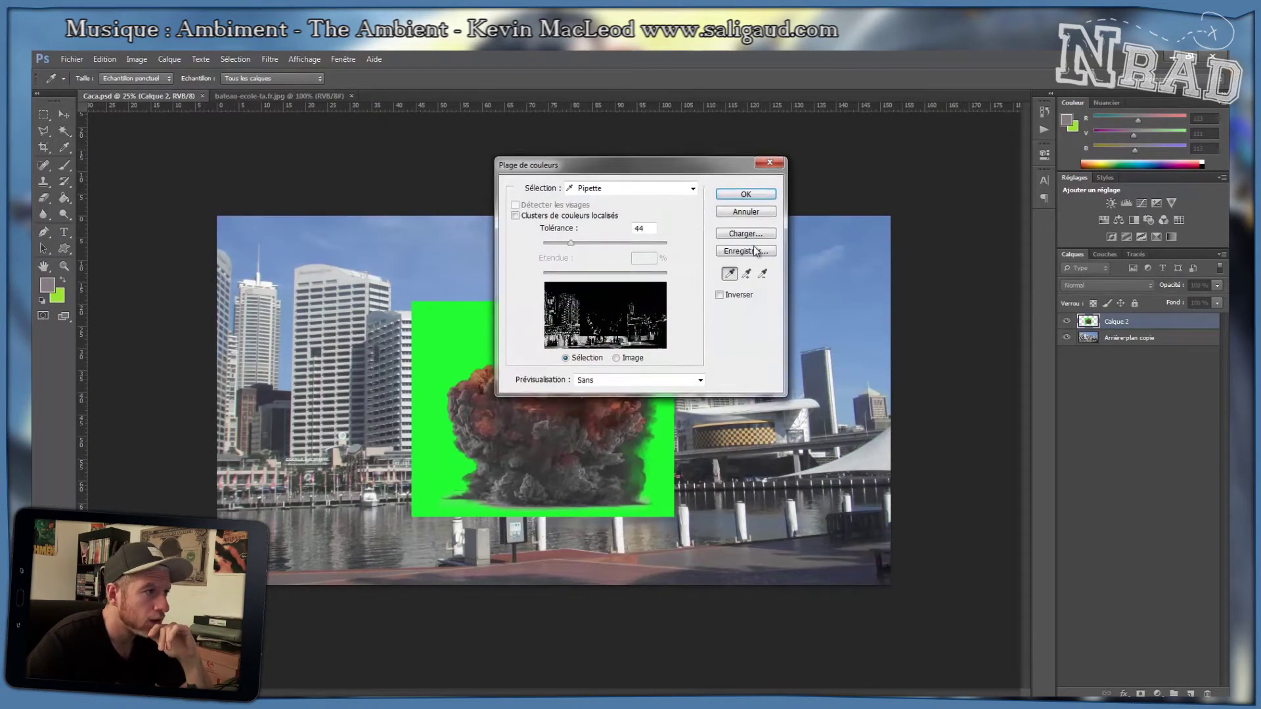
pyautogui.moveTo(594, 161); pyautogui.dragTo(775, 251)
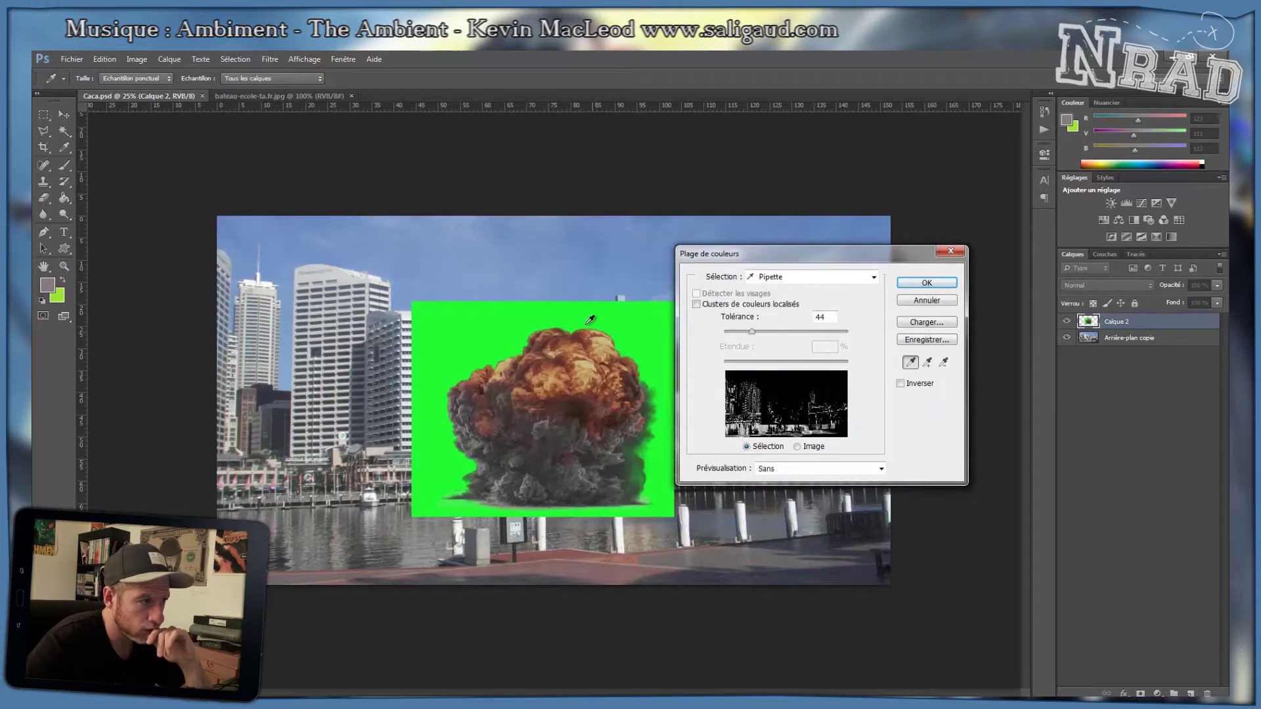
pyautogui.click(927, 300)
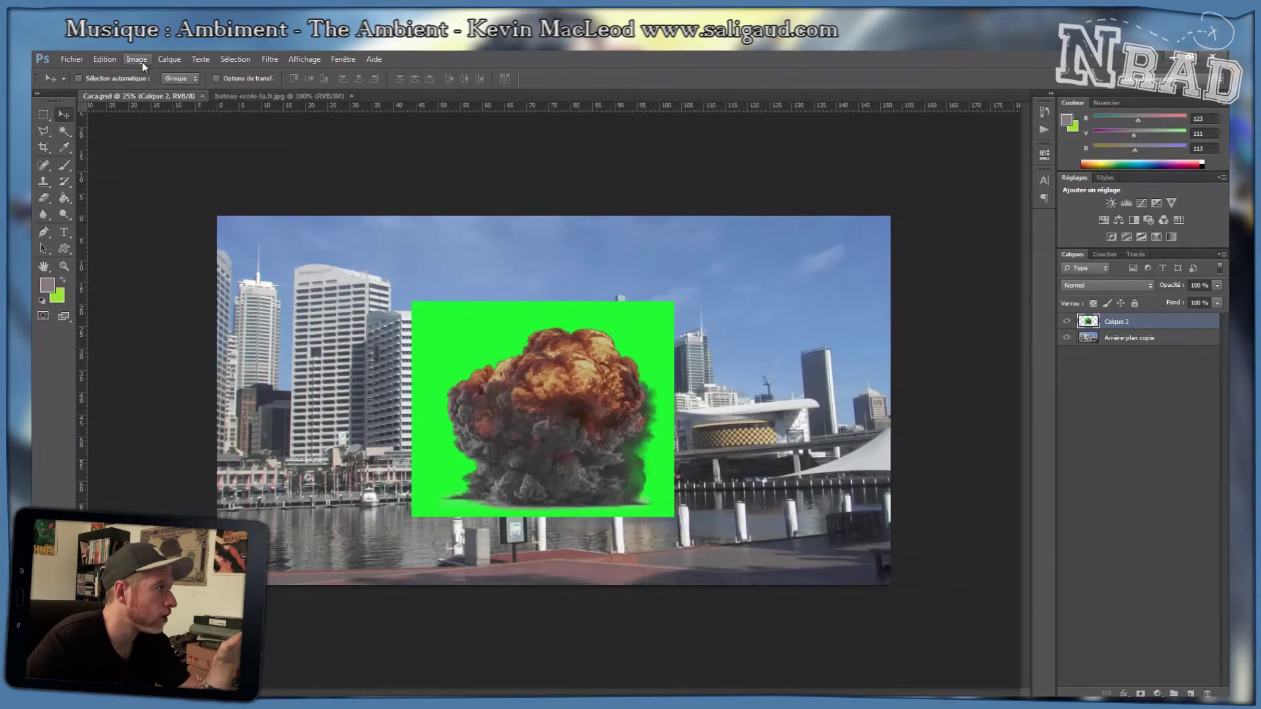
# Start a Color Range selection on the explosion layer and sample the green background.
pyautogui.click(235, 59)
pyautogui.click(244, 168)
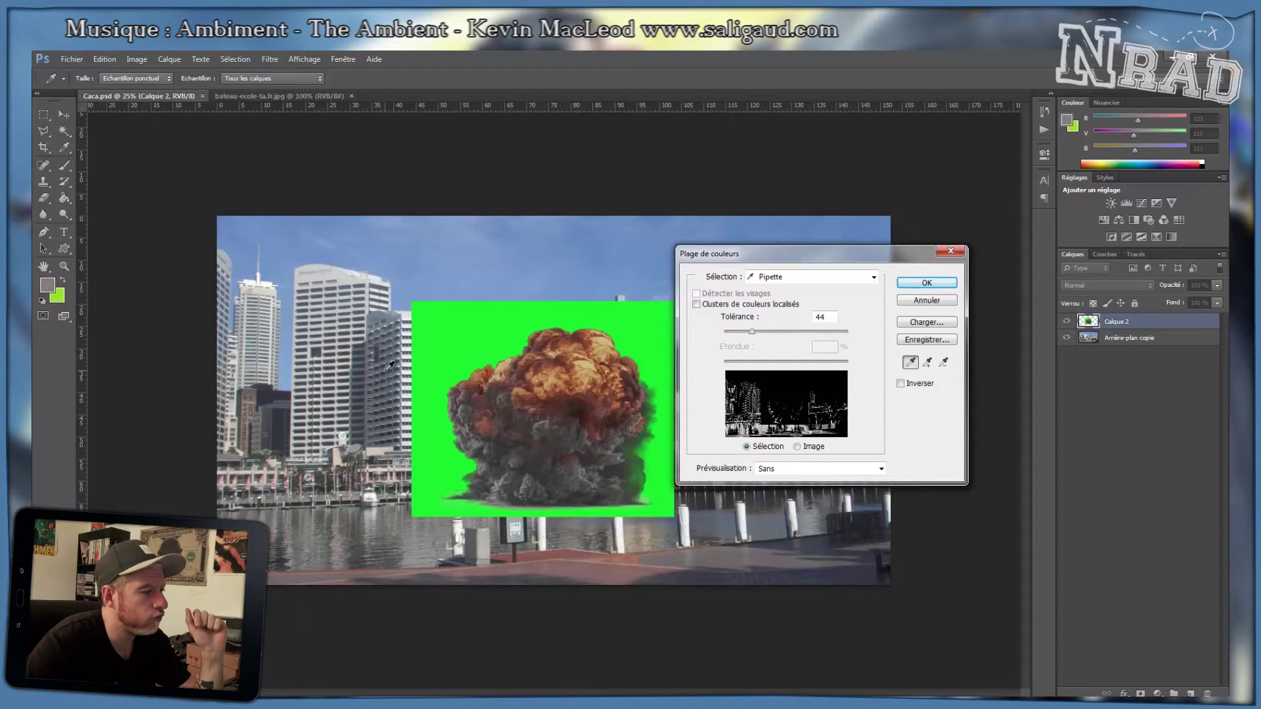
pyautogui.click(440, 335)
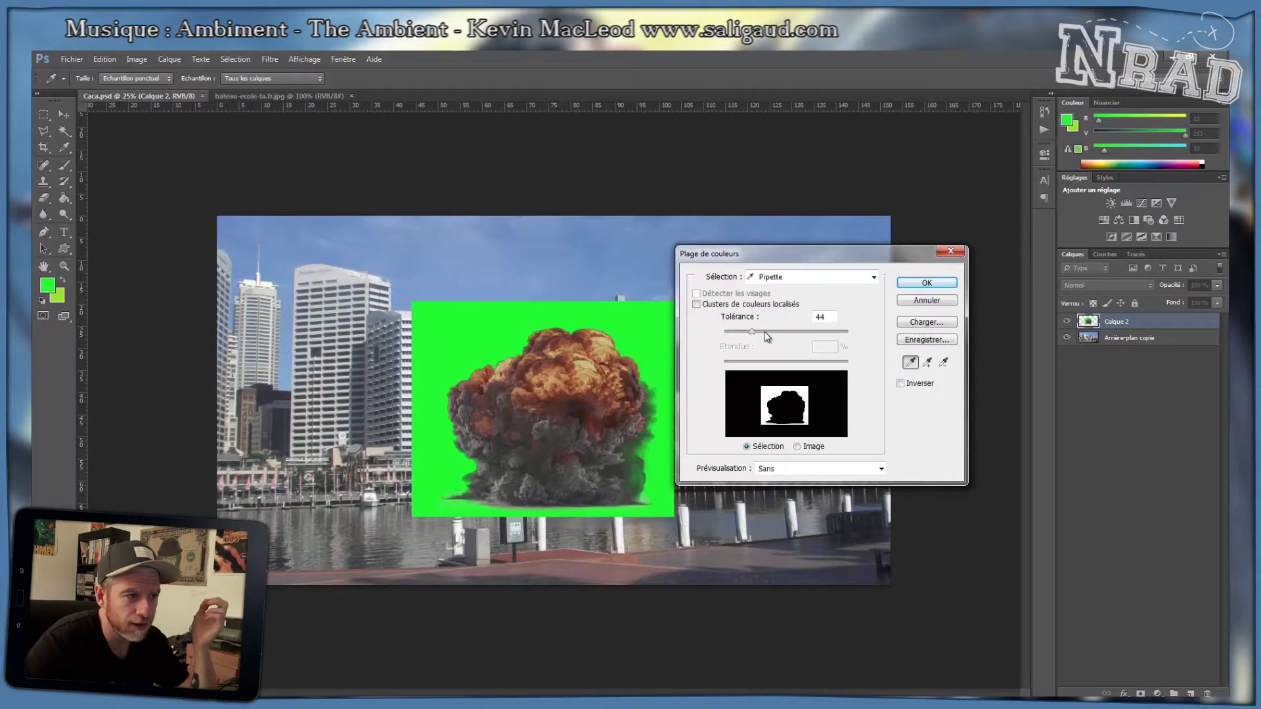
# Compare several tolerance levels for the green colour range, then create the selection with a tolerance of 200.
pyautogui.moveTo(755, 331); pyautogui.dragTo(718, 331)
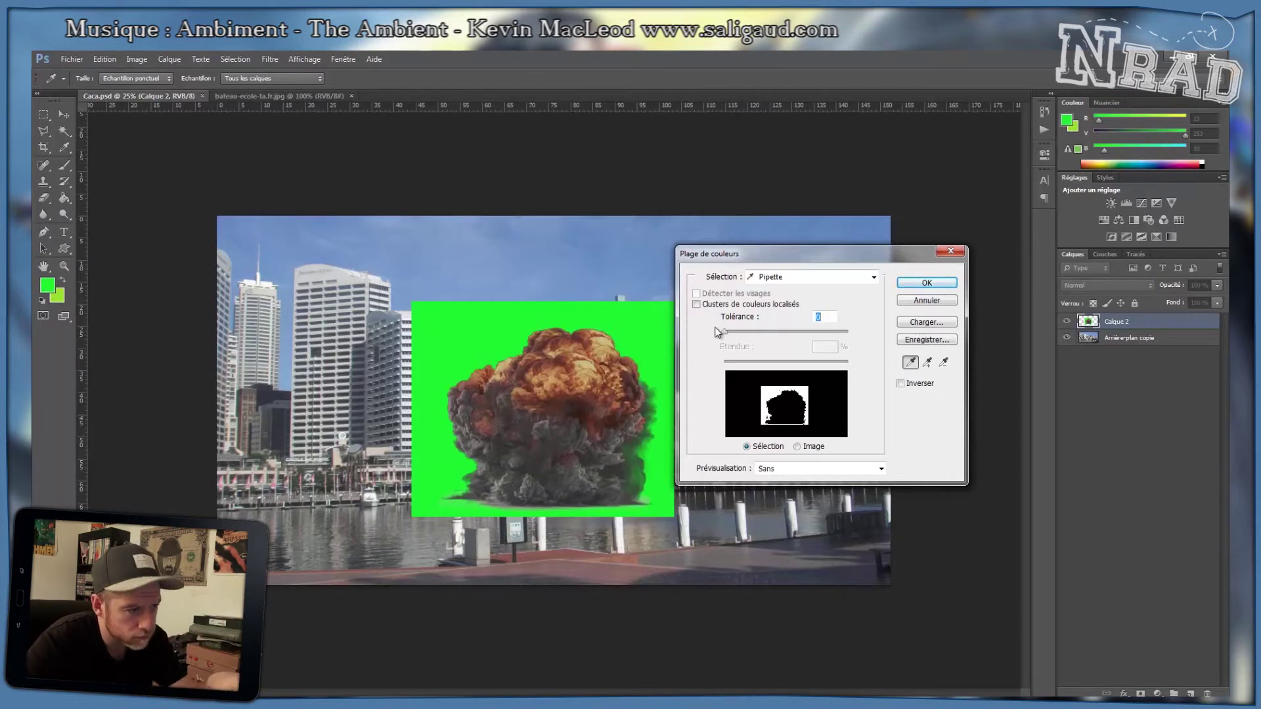
pyautogui.click(811, 447)
pyautogui.click(770, 446)
pyautogui.moveTo(735, 332); pyautogui.dragTo(792, 334)
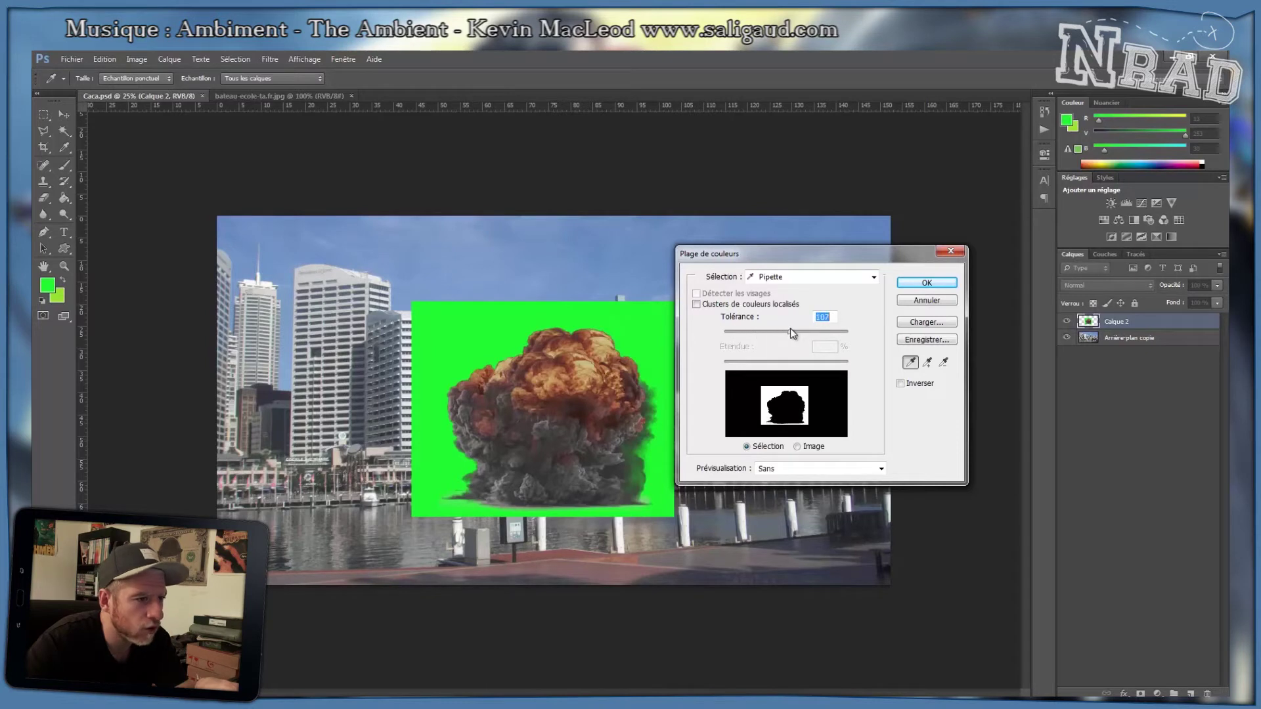
pyautogui.moveTo(782, 329); pyautogui.dragTo(891, 332)
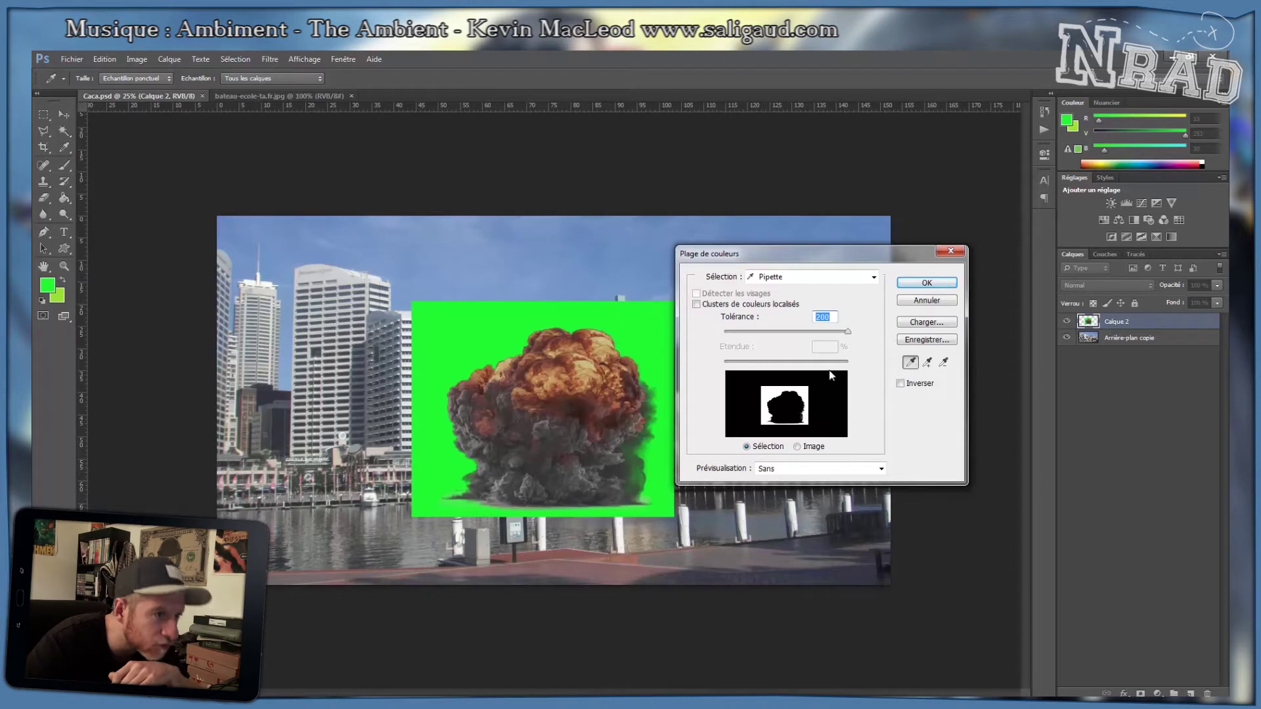
pyautogui.moveTo(846, 333); pyautogui.dragTo(749, 336)
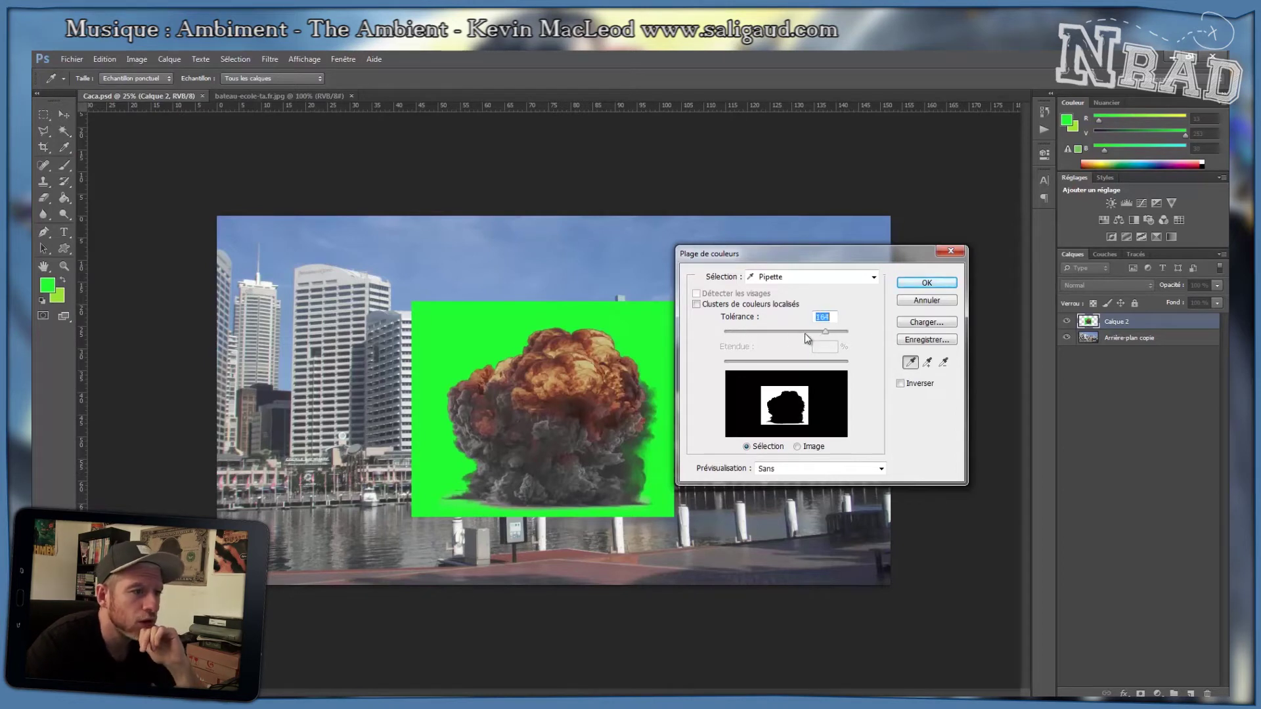
pyautogui.click(914, 287)
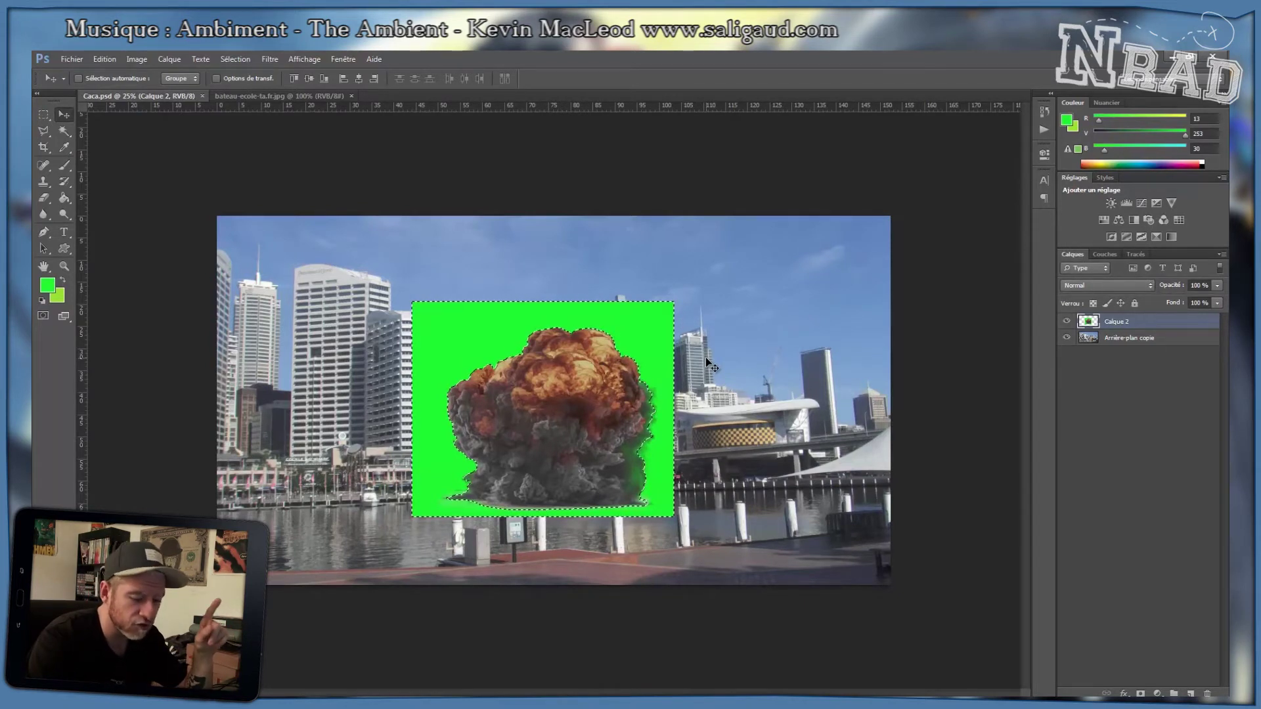
# Delete the selected green background, deselect, and move the explosion up and right over the city buildings.
pyautogui.press('Delete')
pyautogui.hotkey('ctrl', 'd')
pyautogui.moveTo(559, 371); pyautogui.dragTo(578, 335)
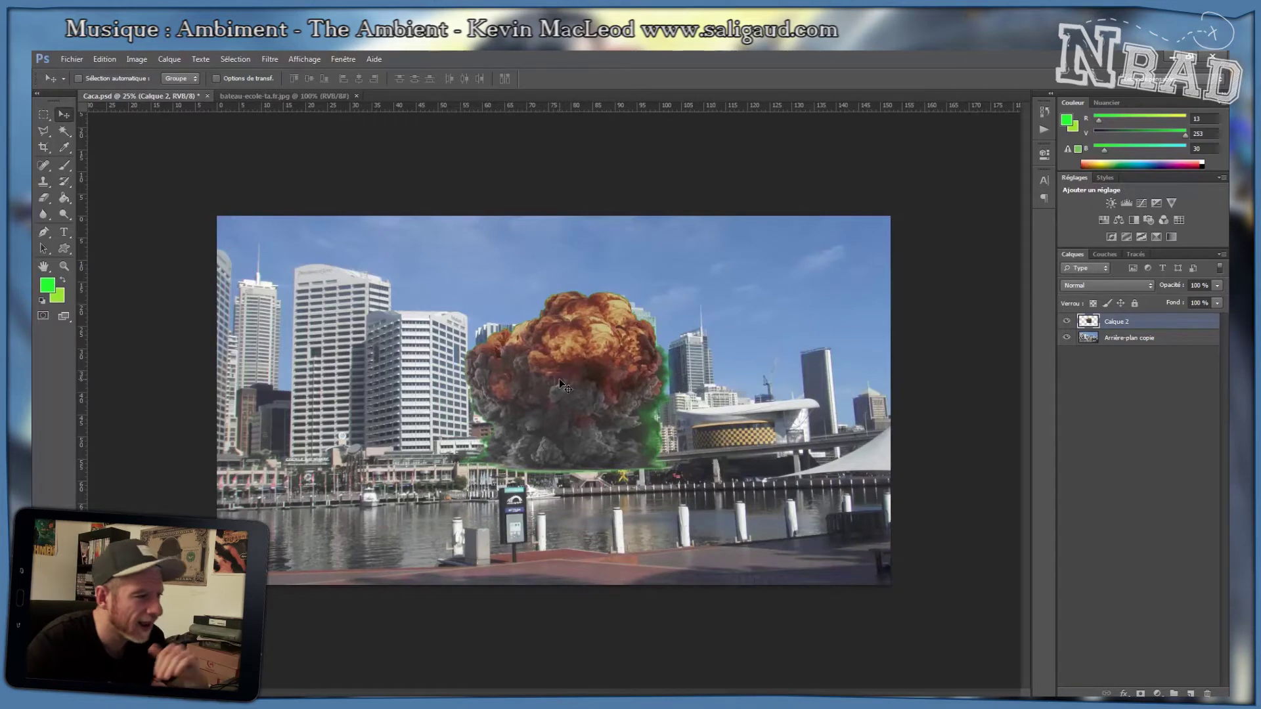
pyautogui.moveTo(556, 380); pyautogui.dragTo(601, 367)
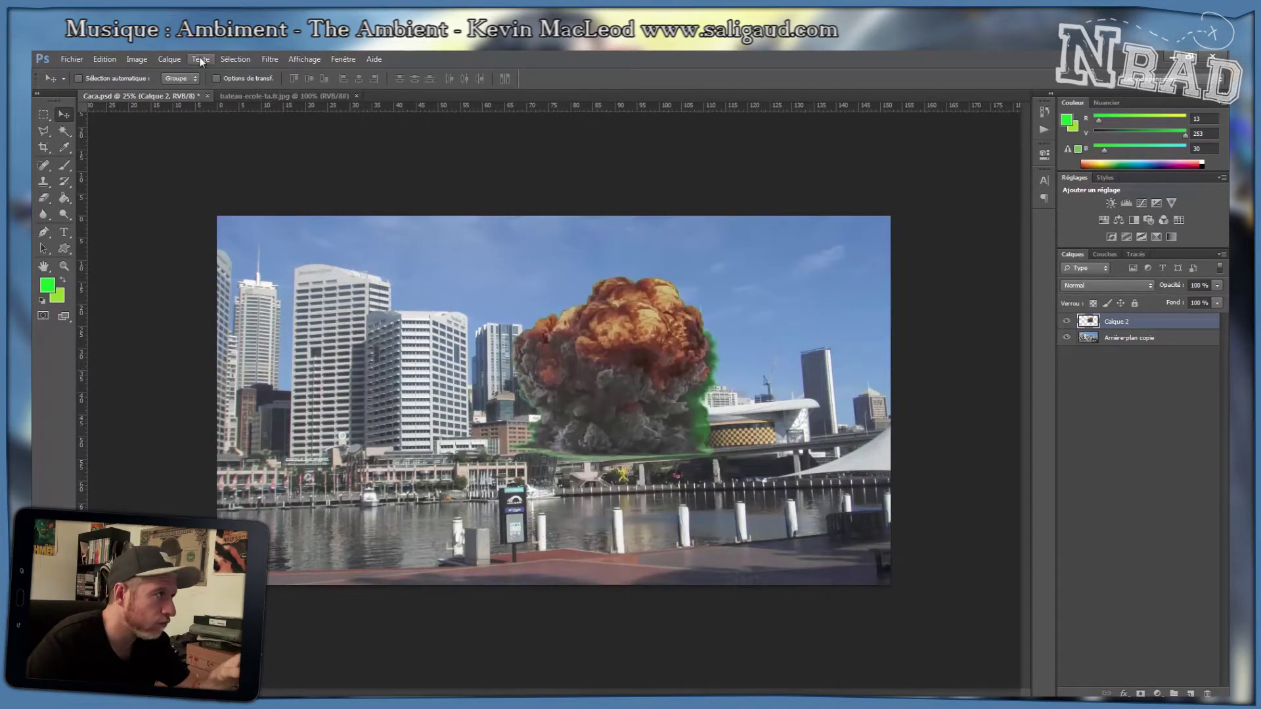
# Start a Color Range selection on the explosion layer and sample the green fringe along the smoke's left edge.
pyautogui.click(218, 59)
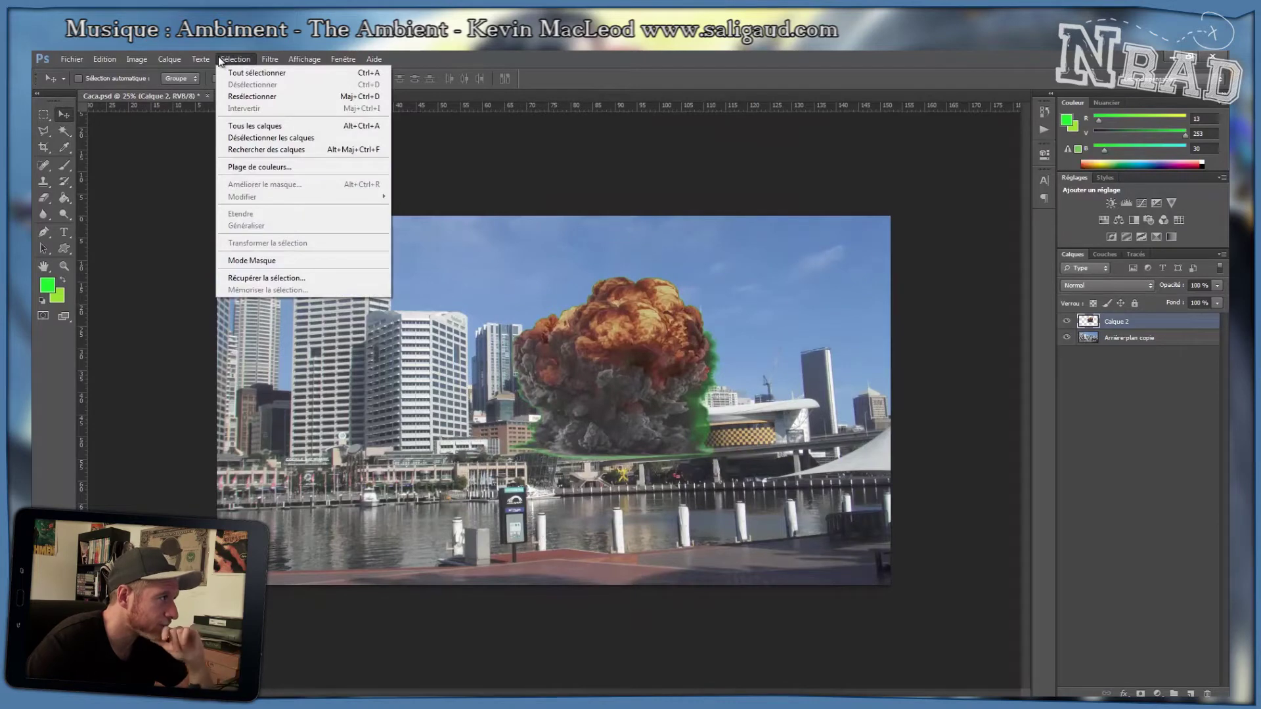
pyautogui.click(256, 167)
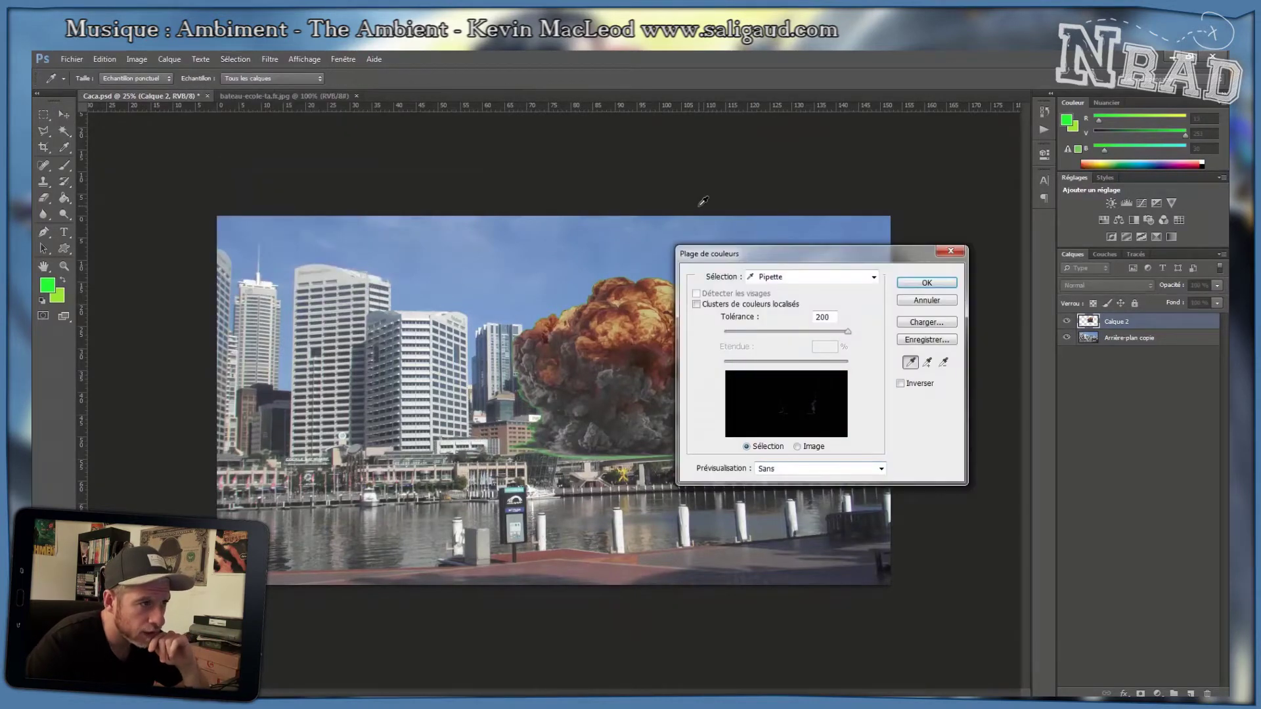
pyautogui.moveTo(707, 259); pyautogui.dragTo(766, 340)
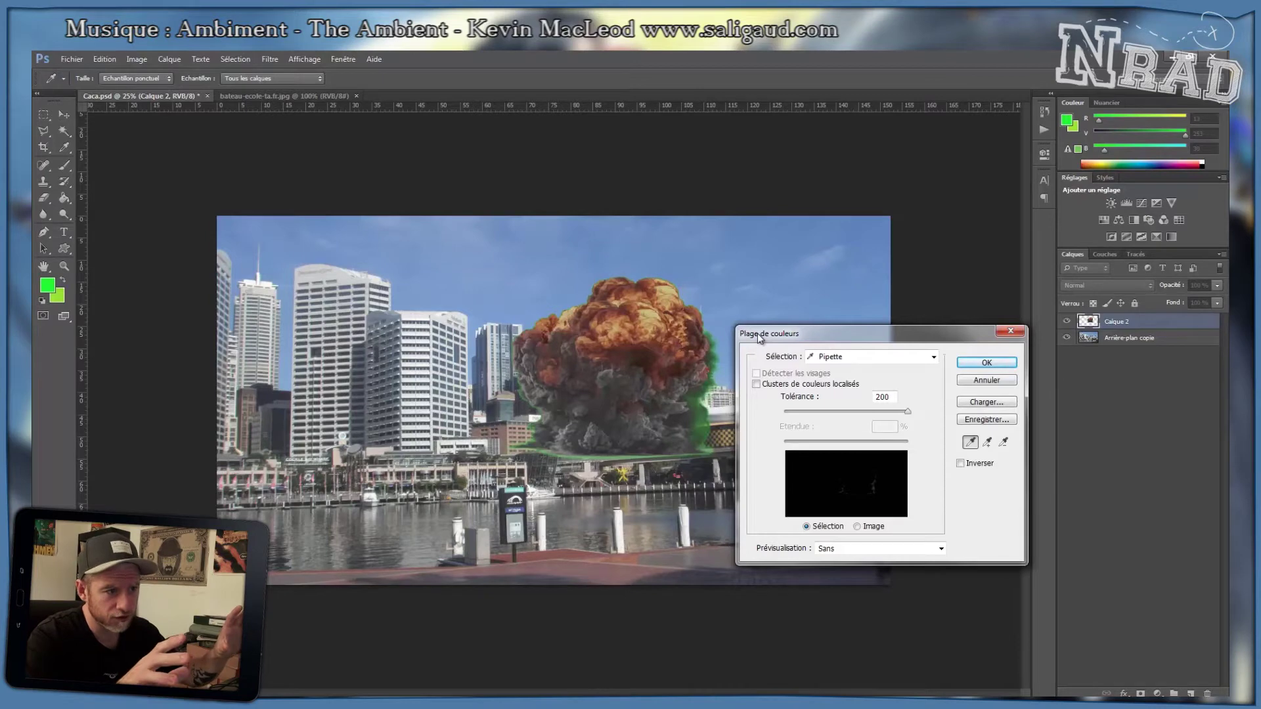
pyautogui.press('ctrl')
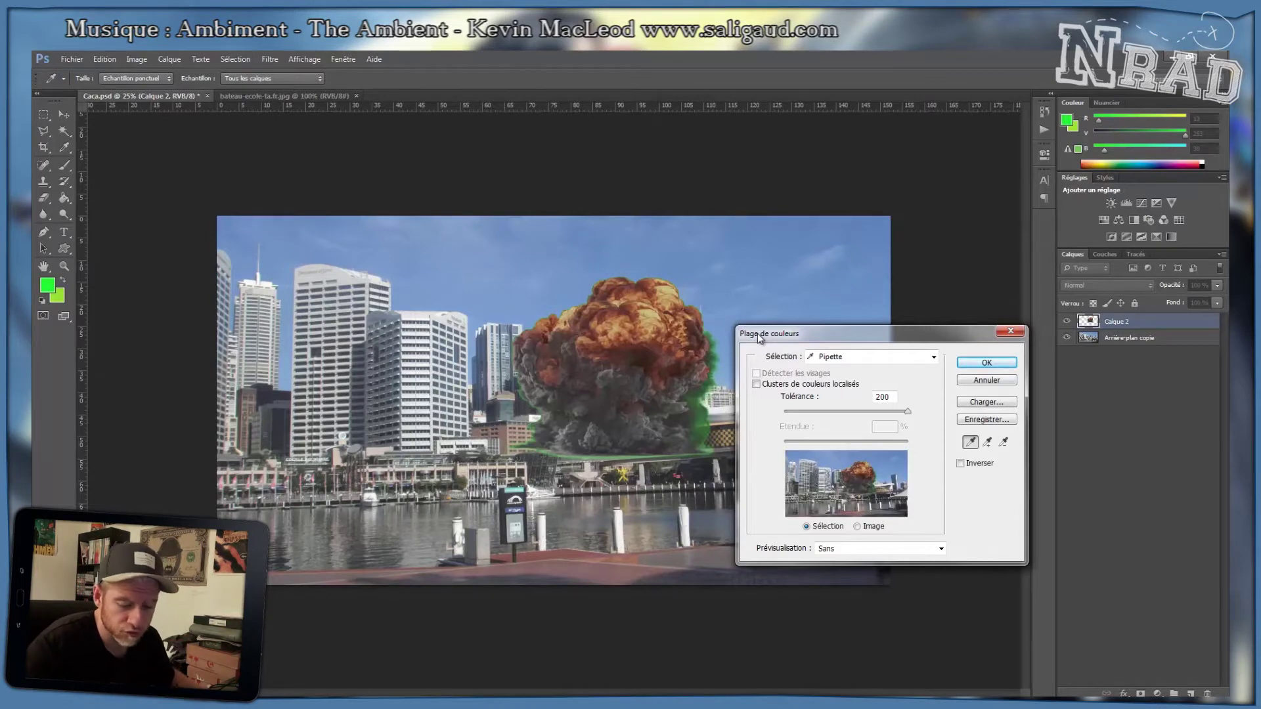
pyautogui.hotkey('ctrl', '+')
pyautogui.hotkey('ctrl', '+')
pyautogui.hotkey('ctrl', '+')
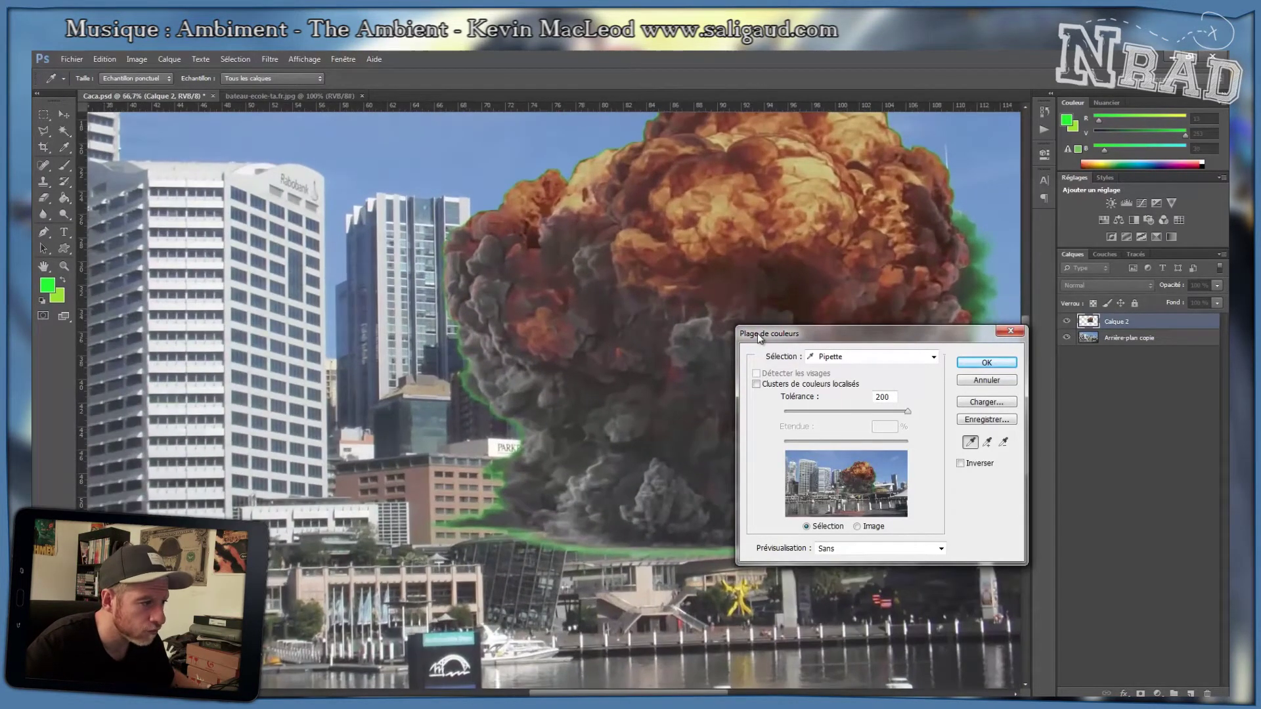
pyautogui.hotkey('ctrl', '+')
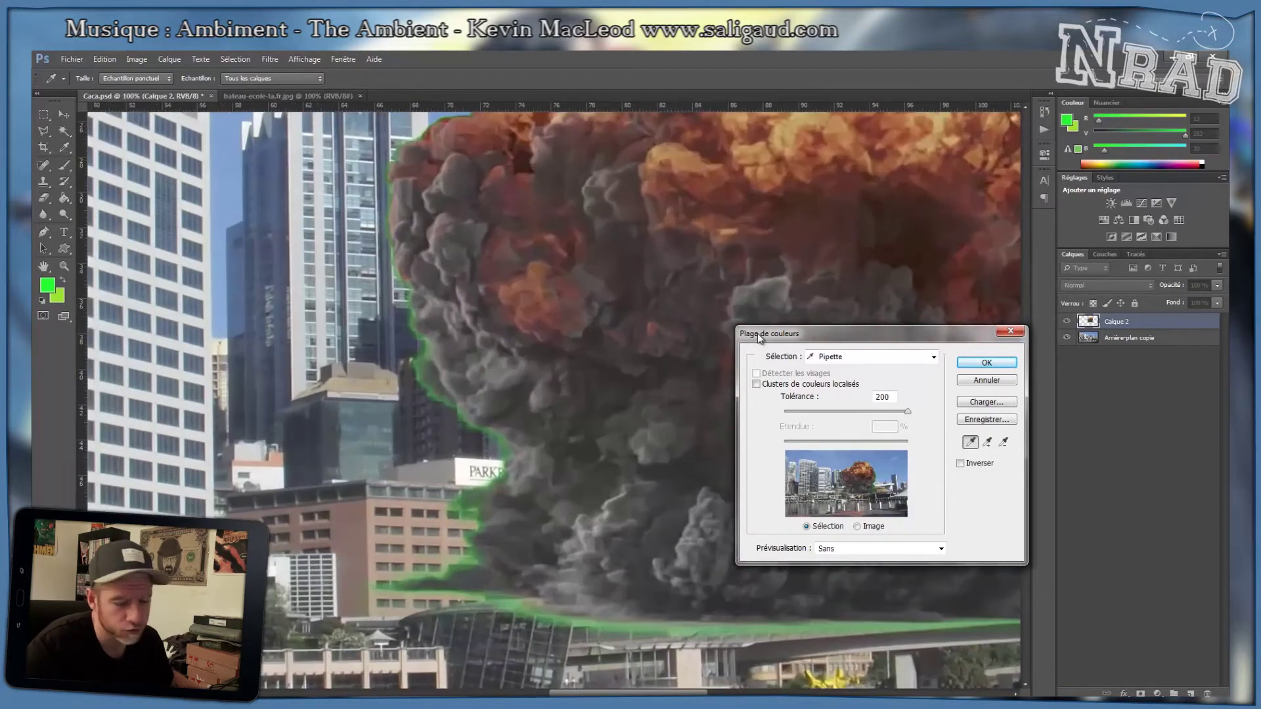
pyautogui.hotkey('ctrl', '-')
pyautogui.hotkey('ctrl', '-')
pyautogui.hotkey('ctrl', '-')
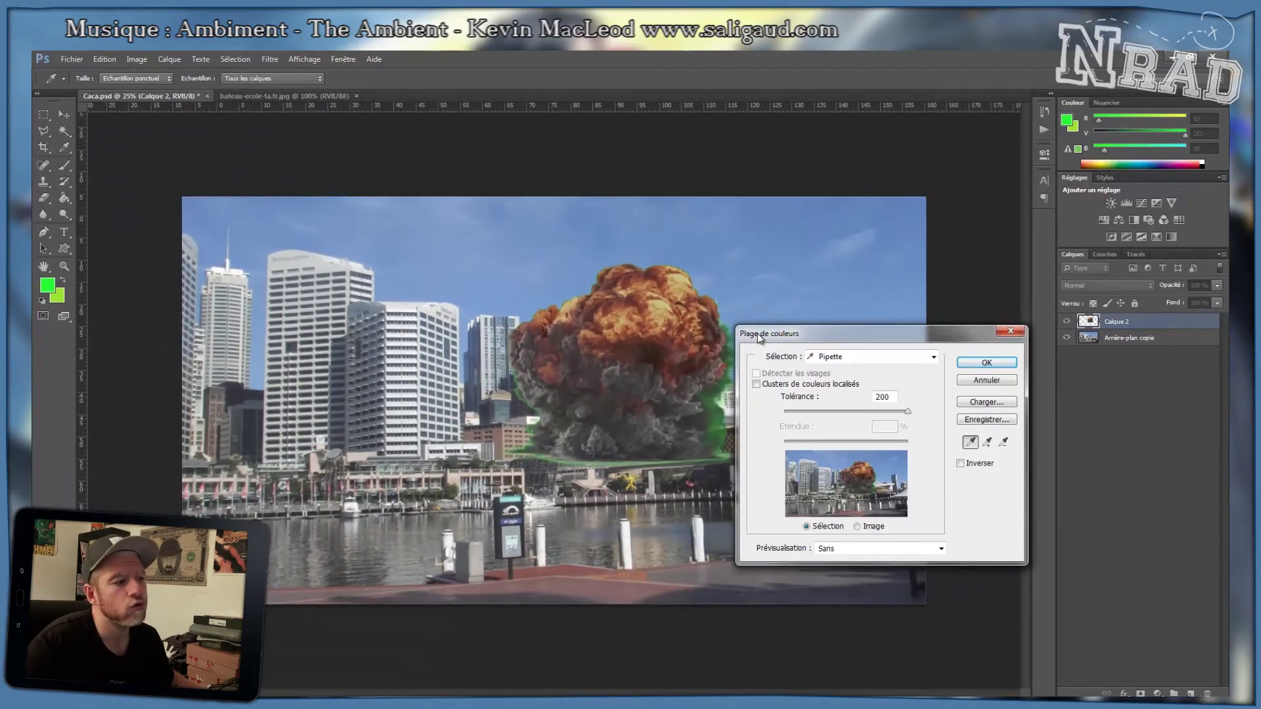
pyautogui.hotkey('ctrl', '+')
pyautogui.hotkey('ctrl', '+')
pyautogui.hotkey('ctrl', '+')
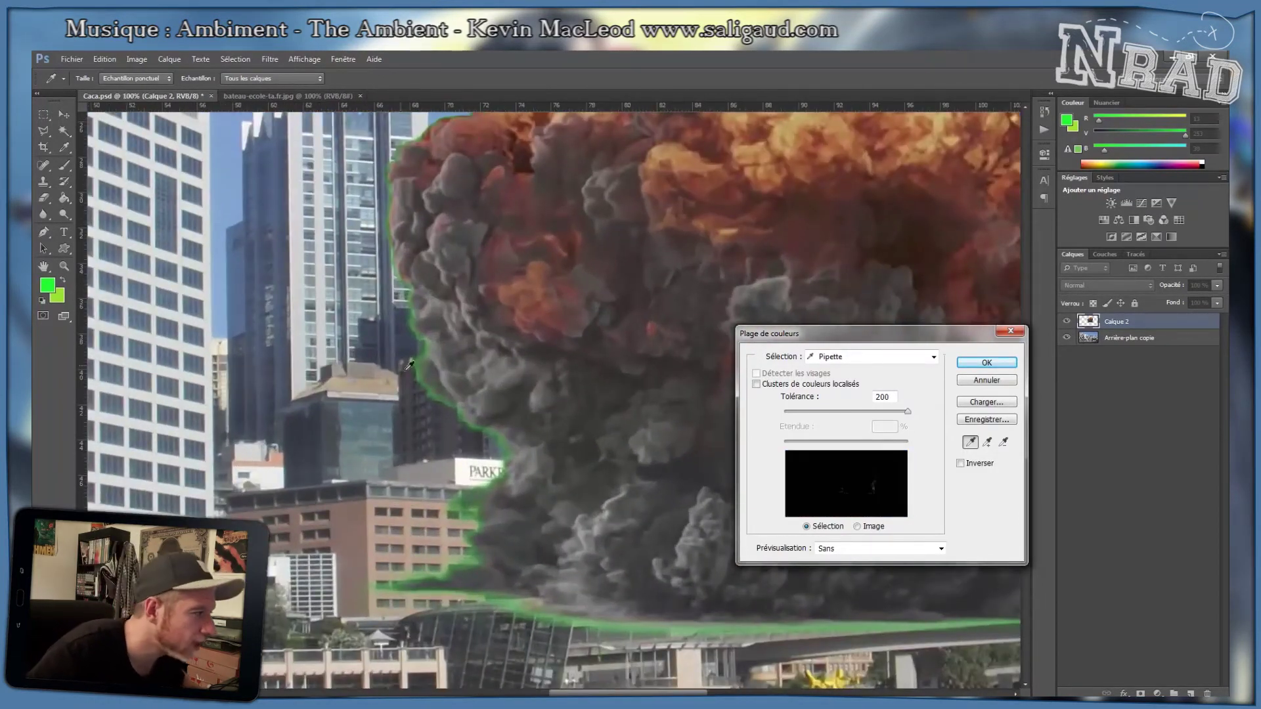
pyautogui.click(421, 377)
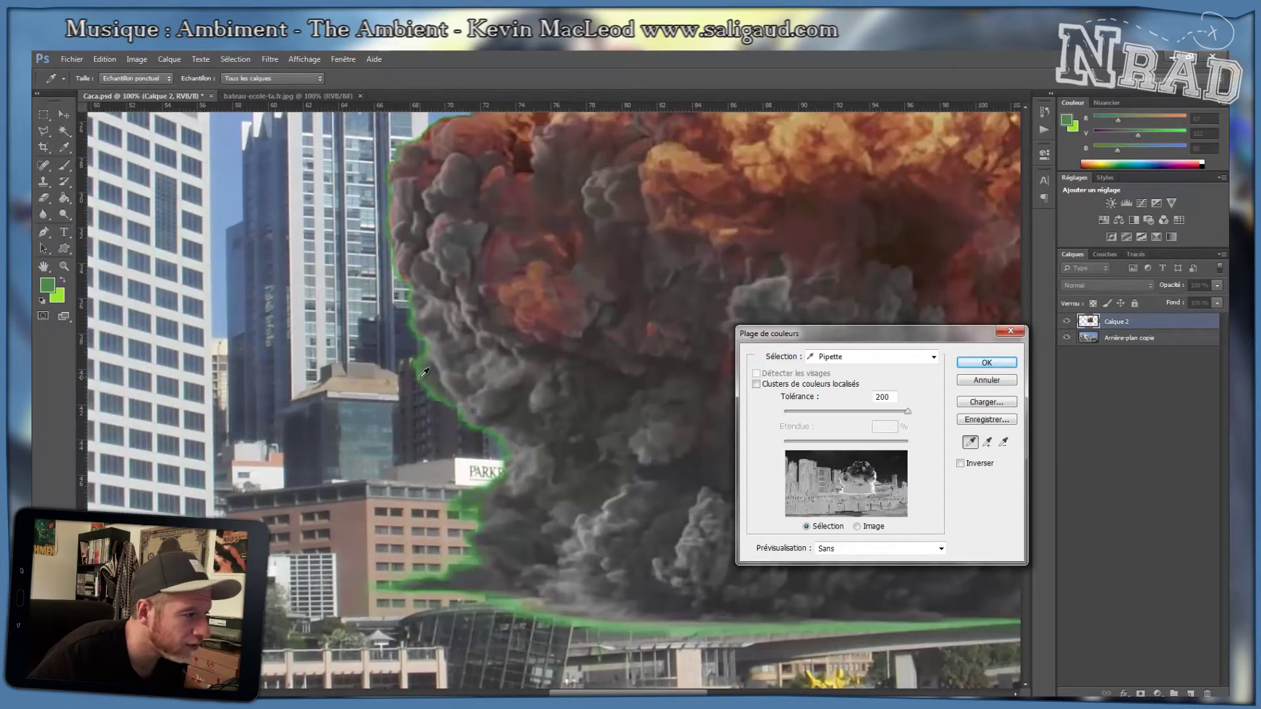
pyautogui.click(420, 373)
pyautogui.click(426, 373)
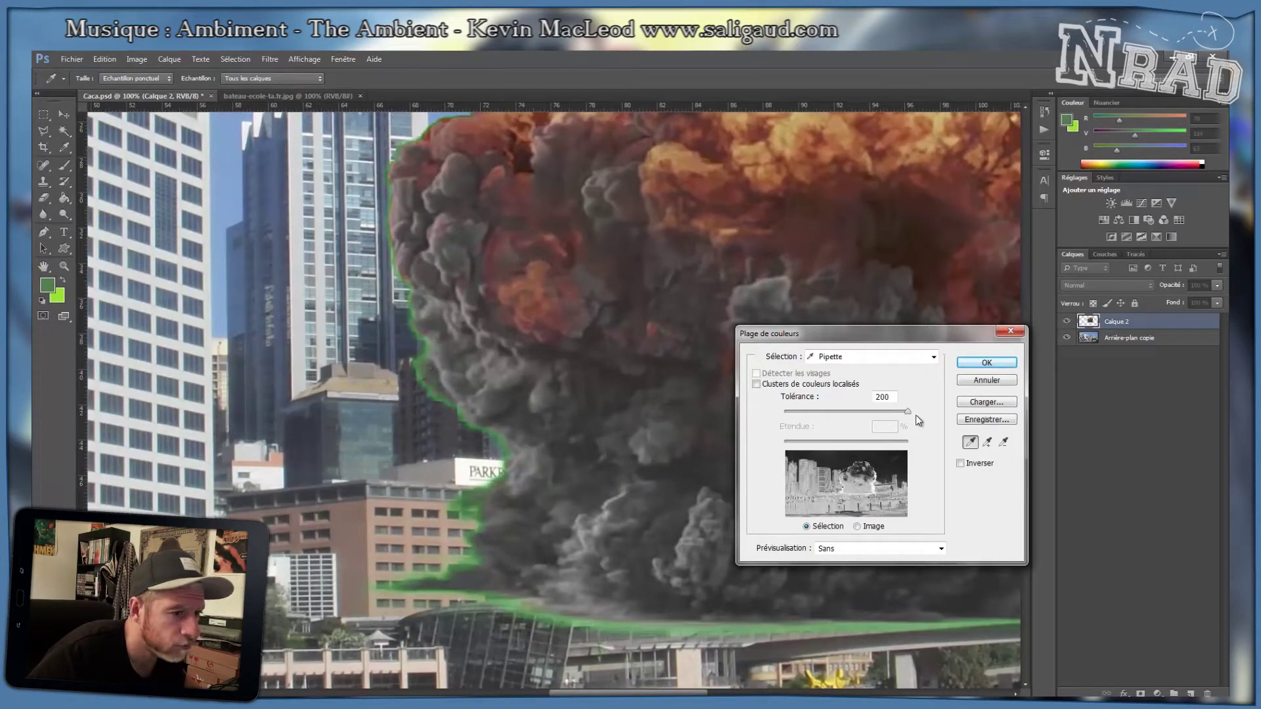
# Compare tolerance levels, create the green colour range selection with a tolerance of 62, then delete the selected fringe and deselect.
pyautogui.moveTo(899, 412); pyautogui.dragTo(816, 412)
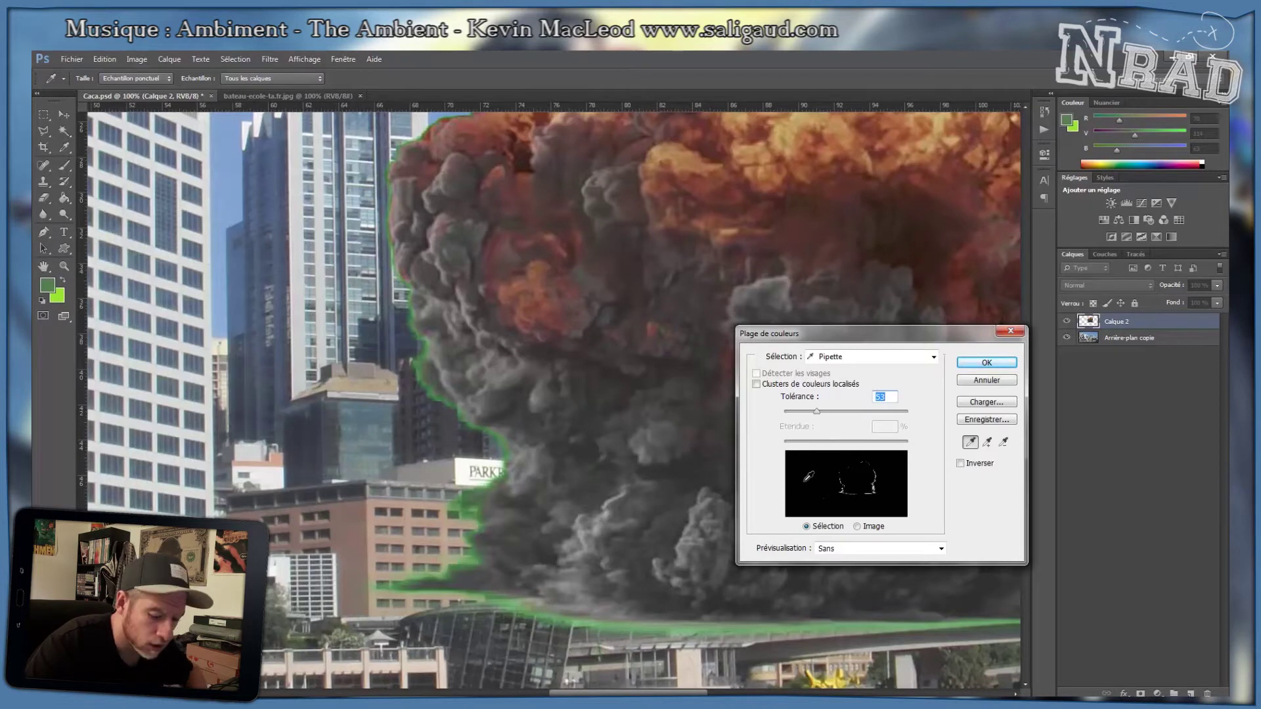
pyautogui.hotkey('ctrl', '-')
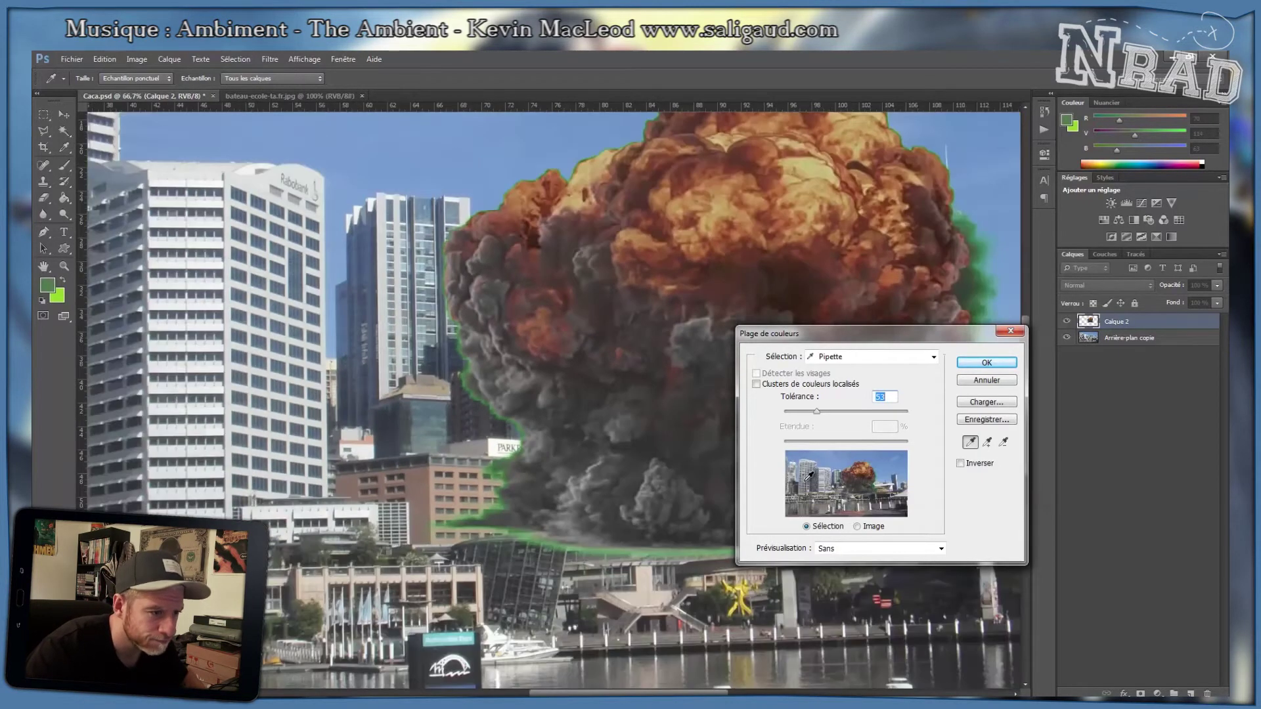
pyautogui.hotkey('ctrl', '-')
pyautogui.moveTo(816, 411); pyautogui.dragTo(861, 411)
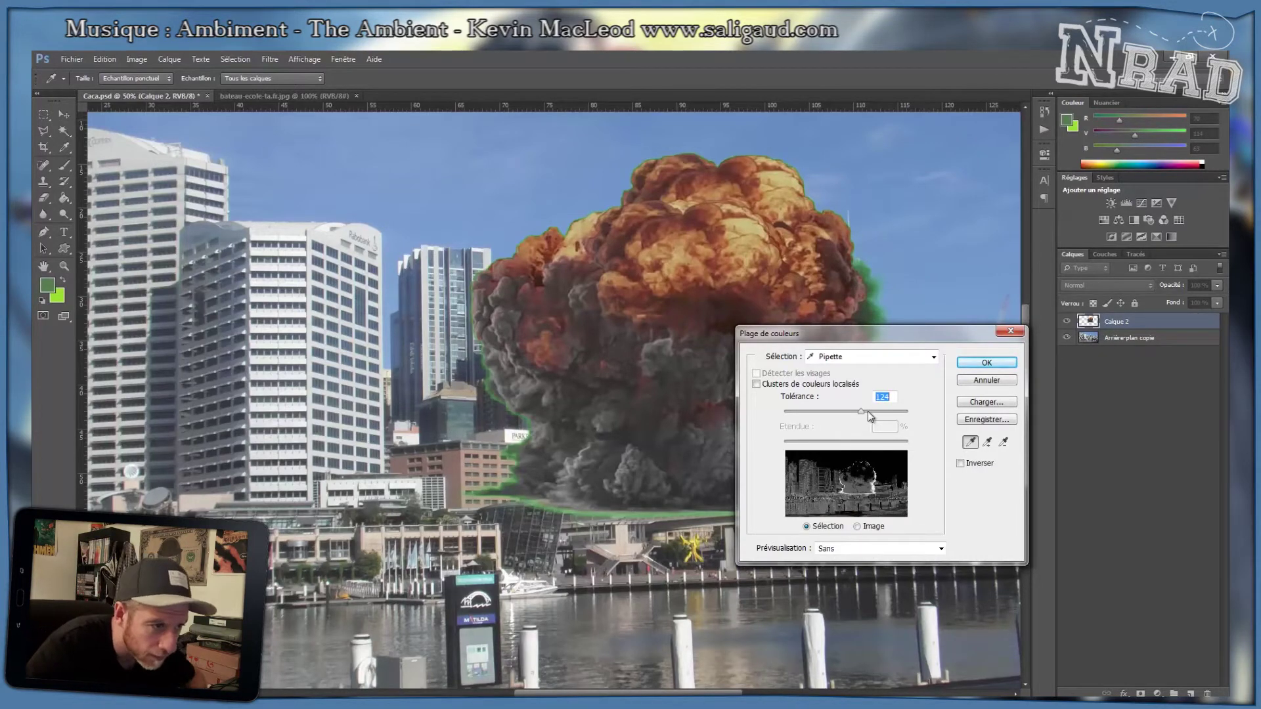
pyautogui.moveTo(861, 412); pyautogui.dragTo(825, 413)
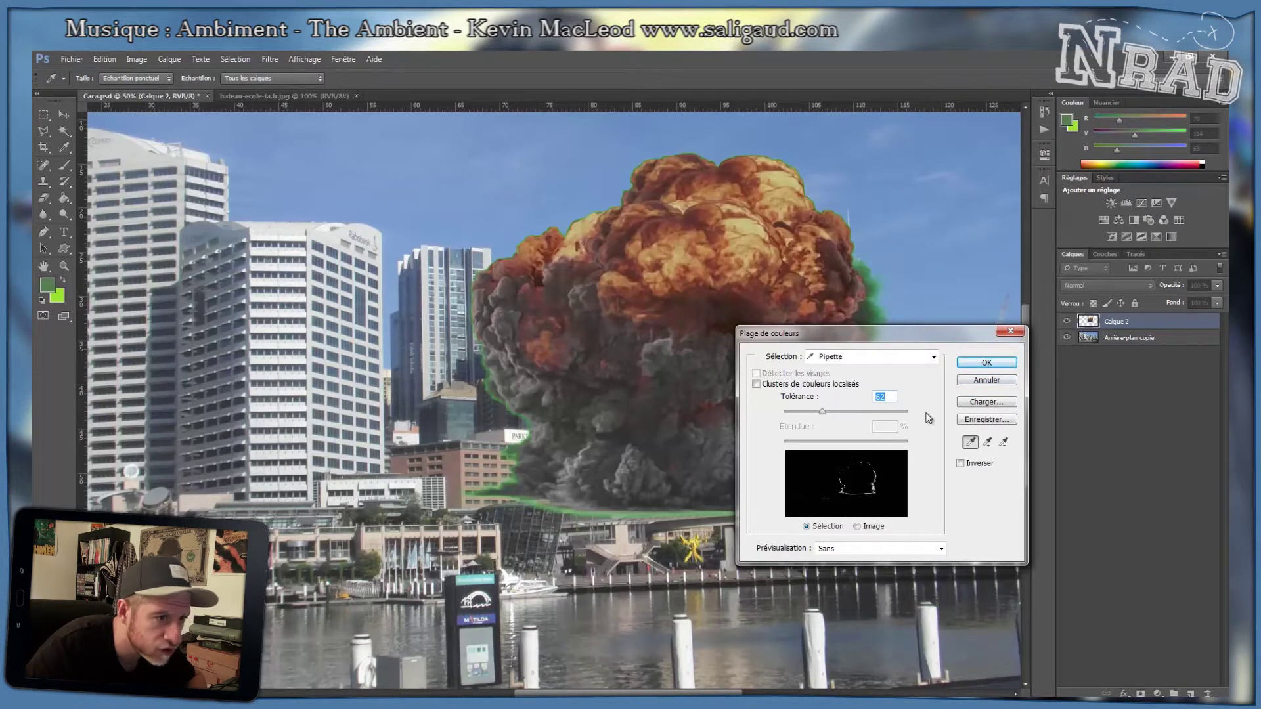
pyautogui.click(978, 365)
pyautogui.press('v')
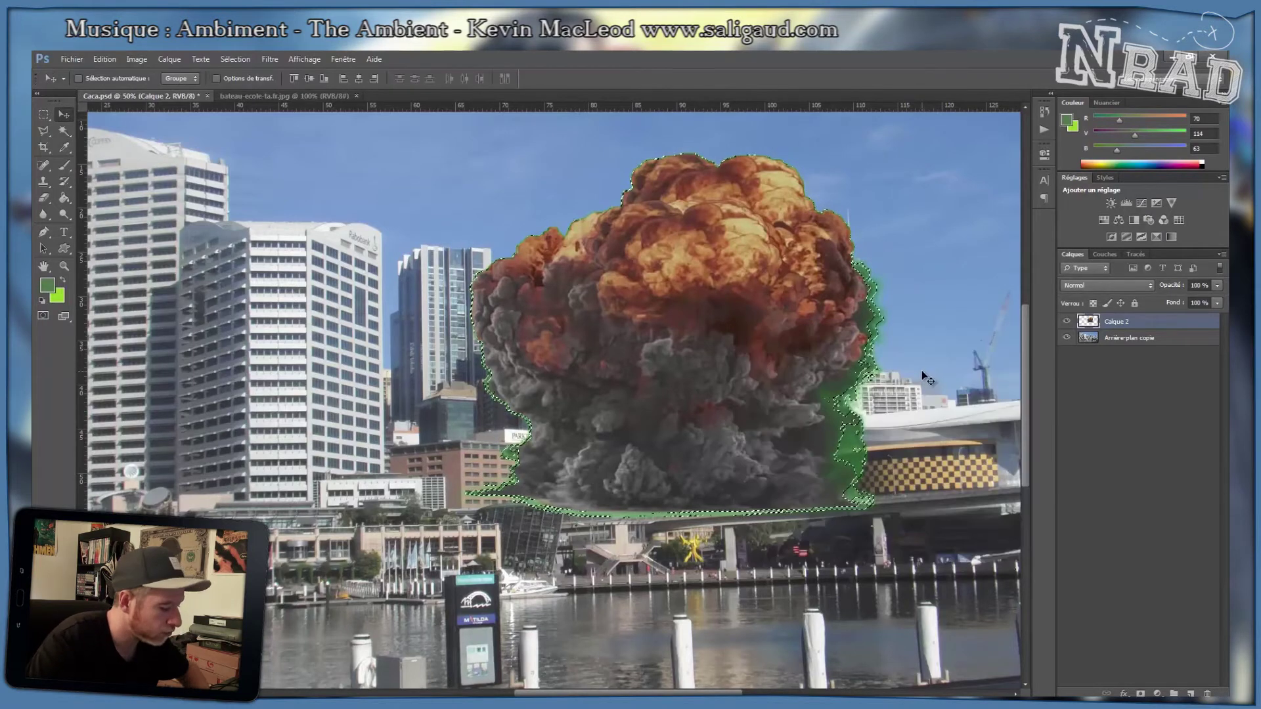
pyautogui.hotkey('ctrl', 'd')
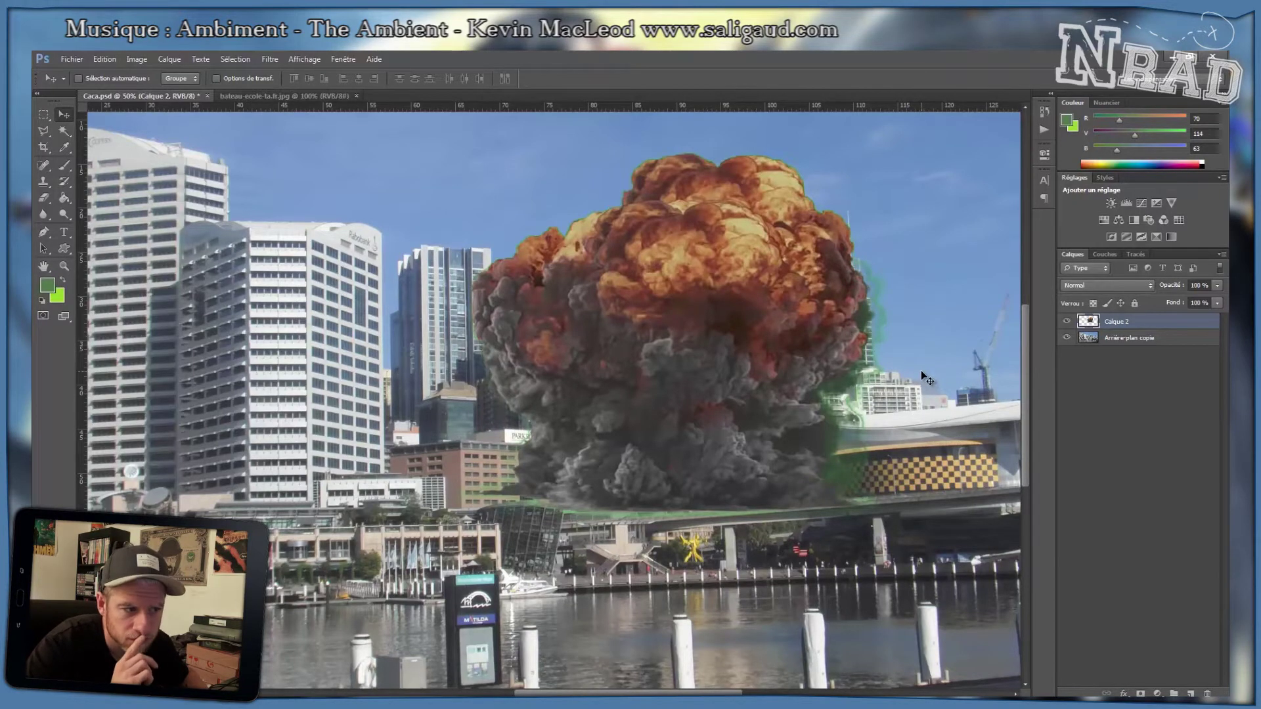
# Remove the bluish-green fringe at the explosion's right side using a Color Range selection with a tolerance of 90, deselect and save.
pyautogui.click(229, 63)
pyautogui.click(269, 168)
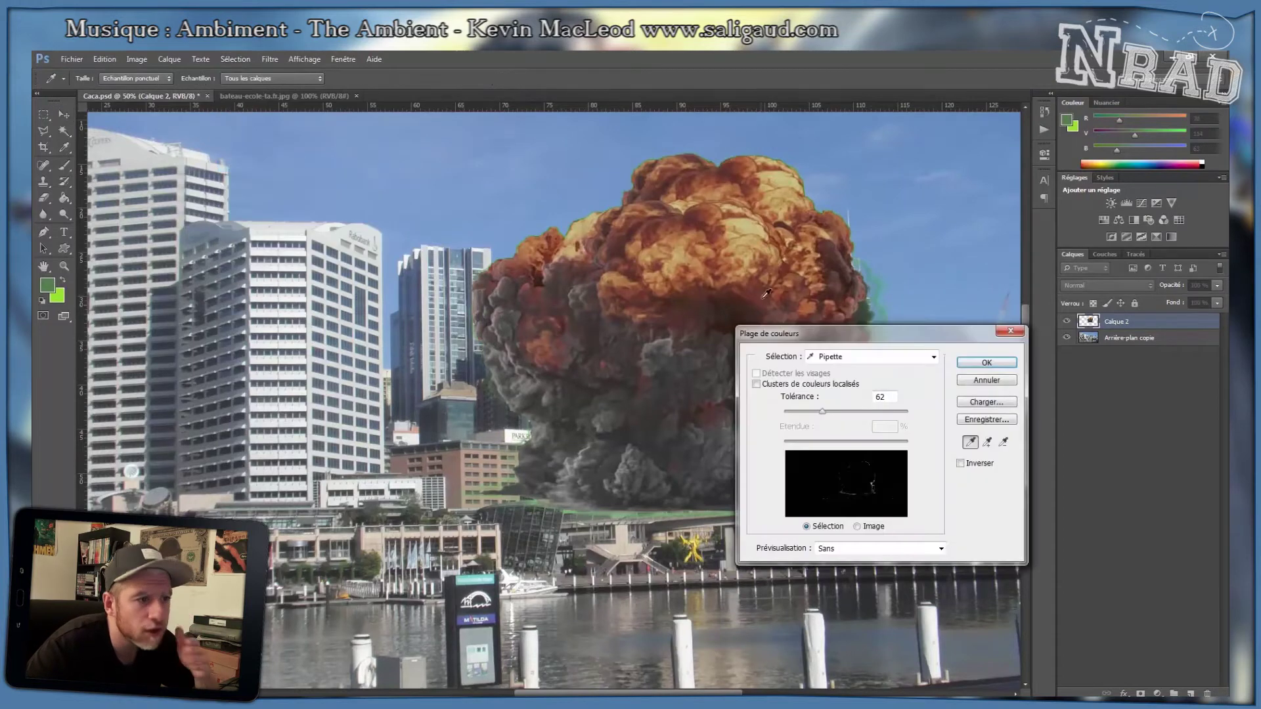
pyautogui.click(881, 291)
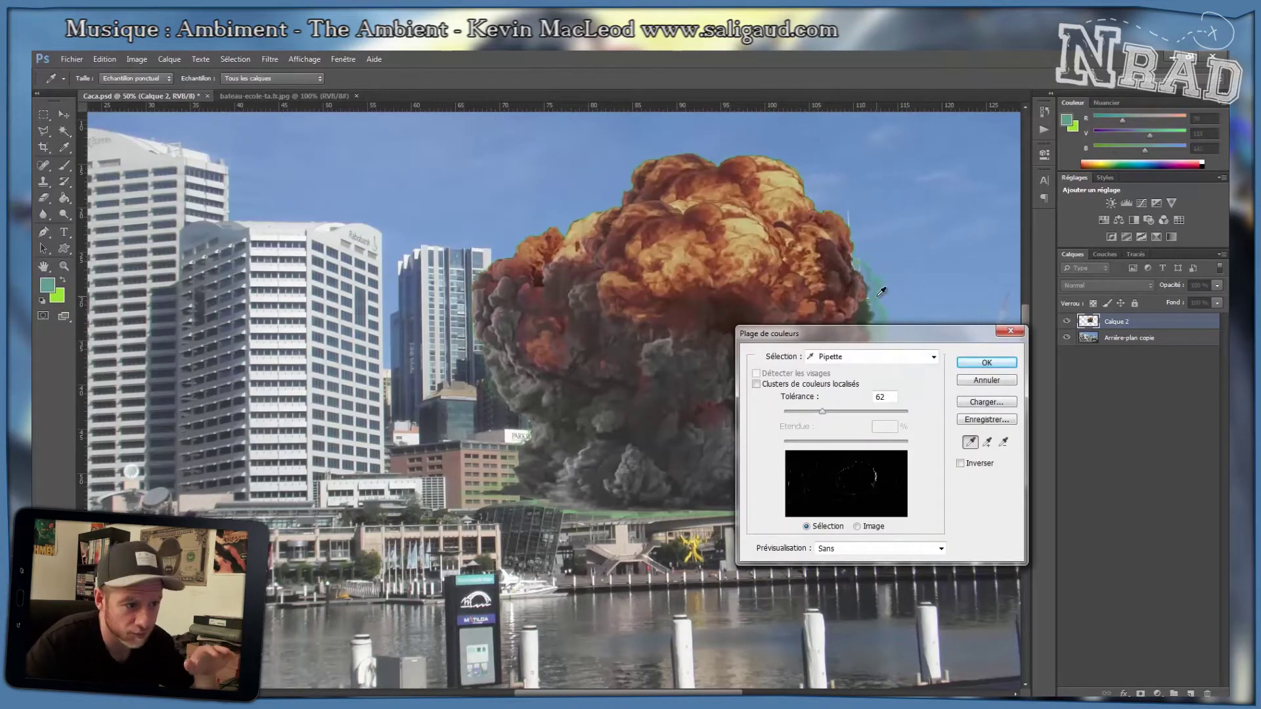
pyautogui.moveTo(822, 412); pyautogui.dragTo(842, 412)
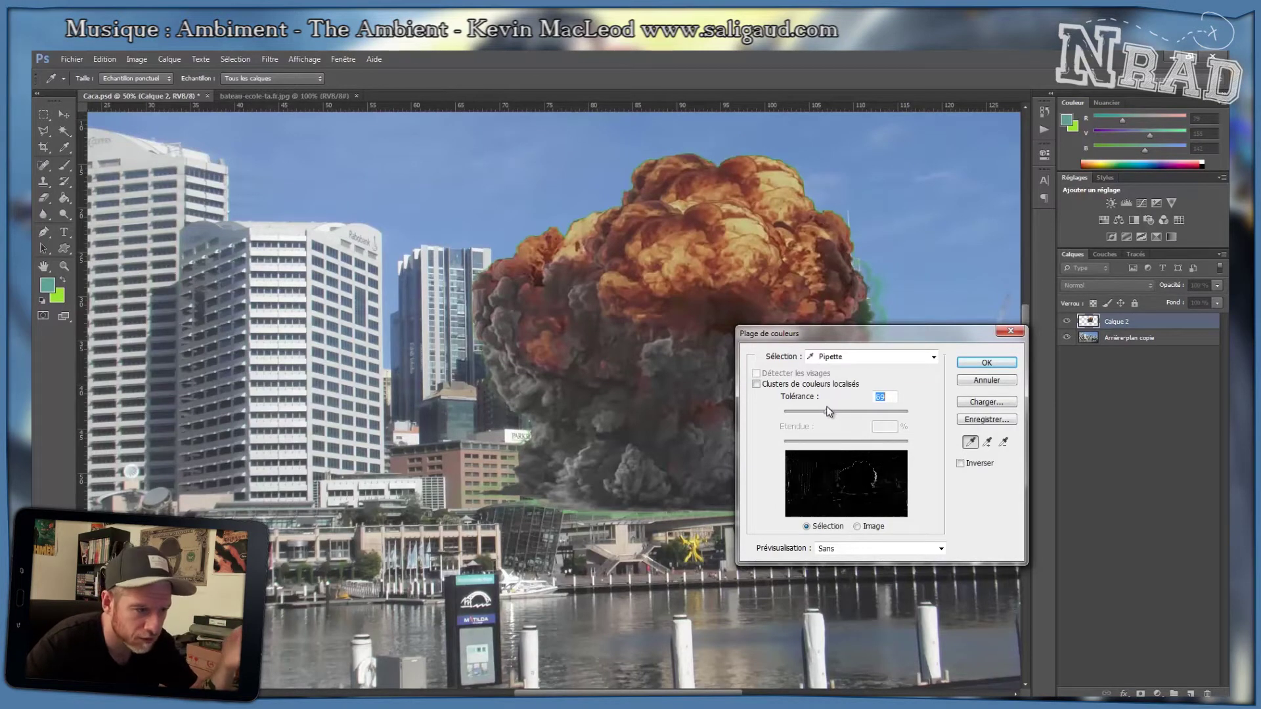
pyautogui.moveTo(842, 410); pyautogui.dragTo(841, 409)
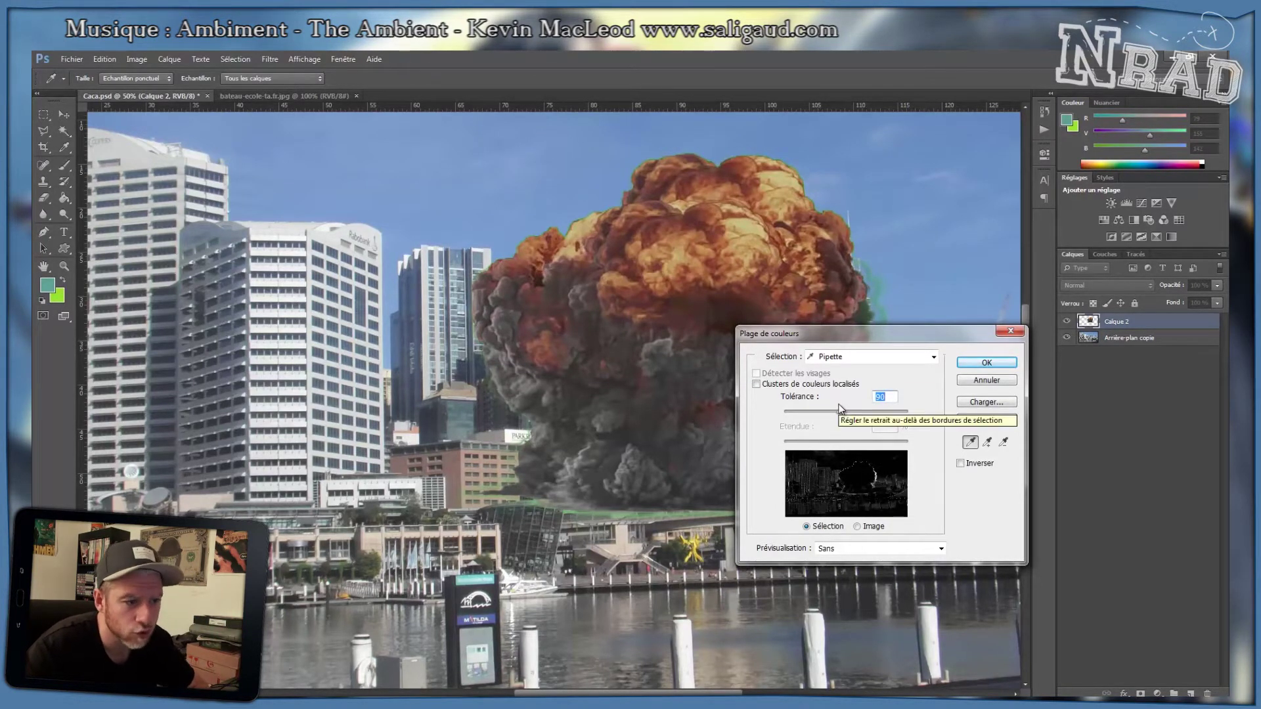
pyautogui.press('Return')
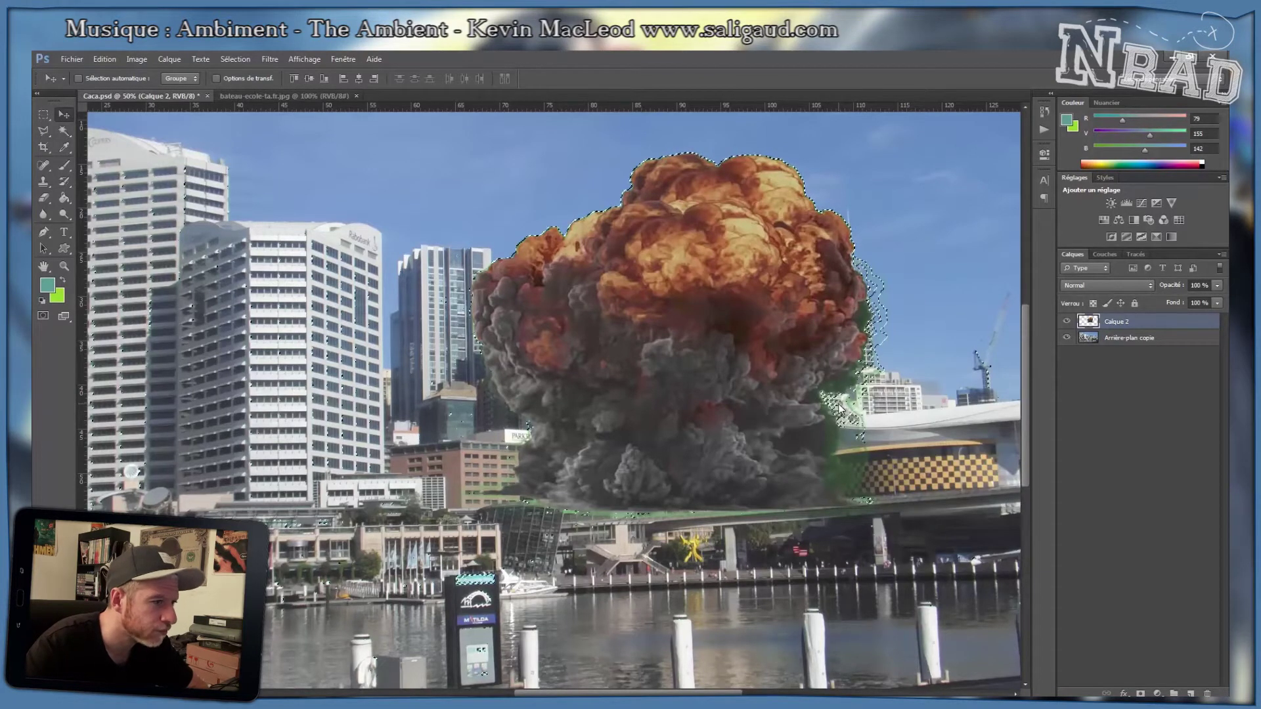
pyautogui.hotkey('ctrl', 'd')
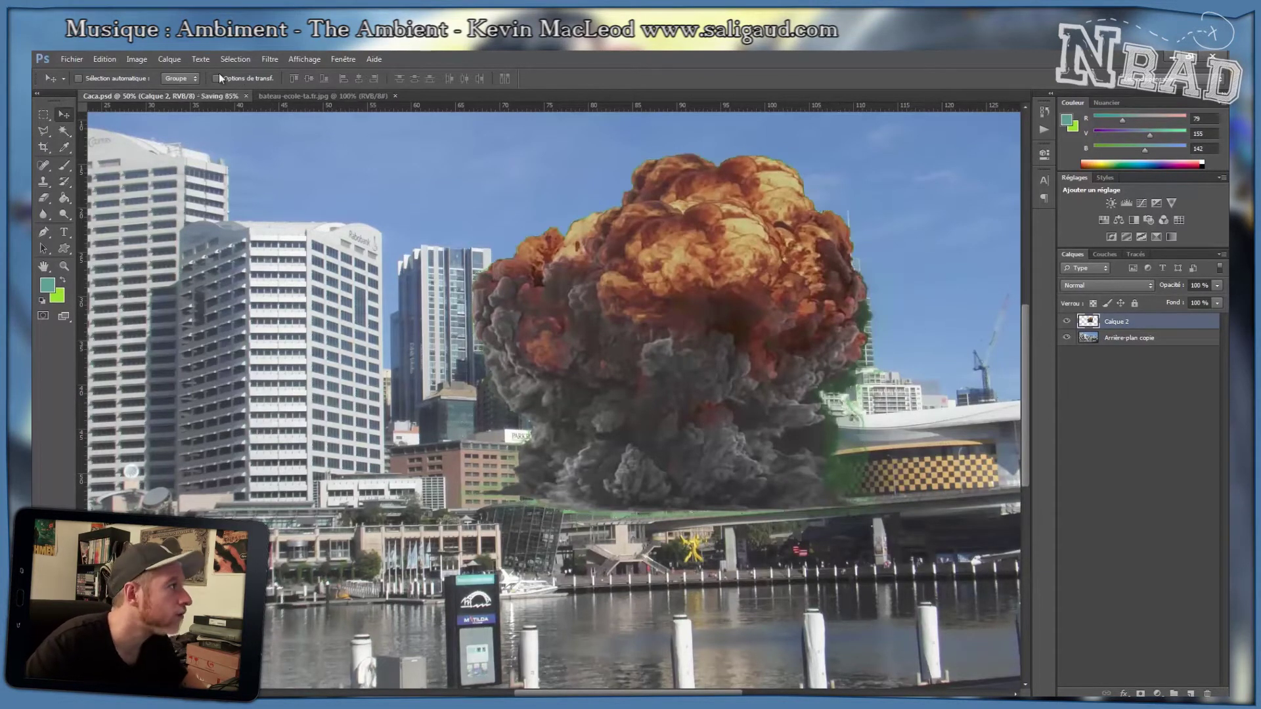
# Try to remove the dark green fringe at the explosion's right edge with a Color Range selection at a tolerance of 67, then deselect.
pyautogui.click(235, 59)
pyautogui.click(256, 167)
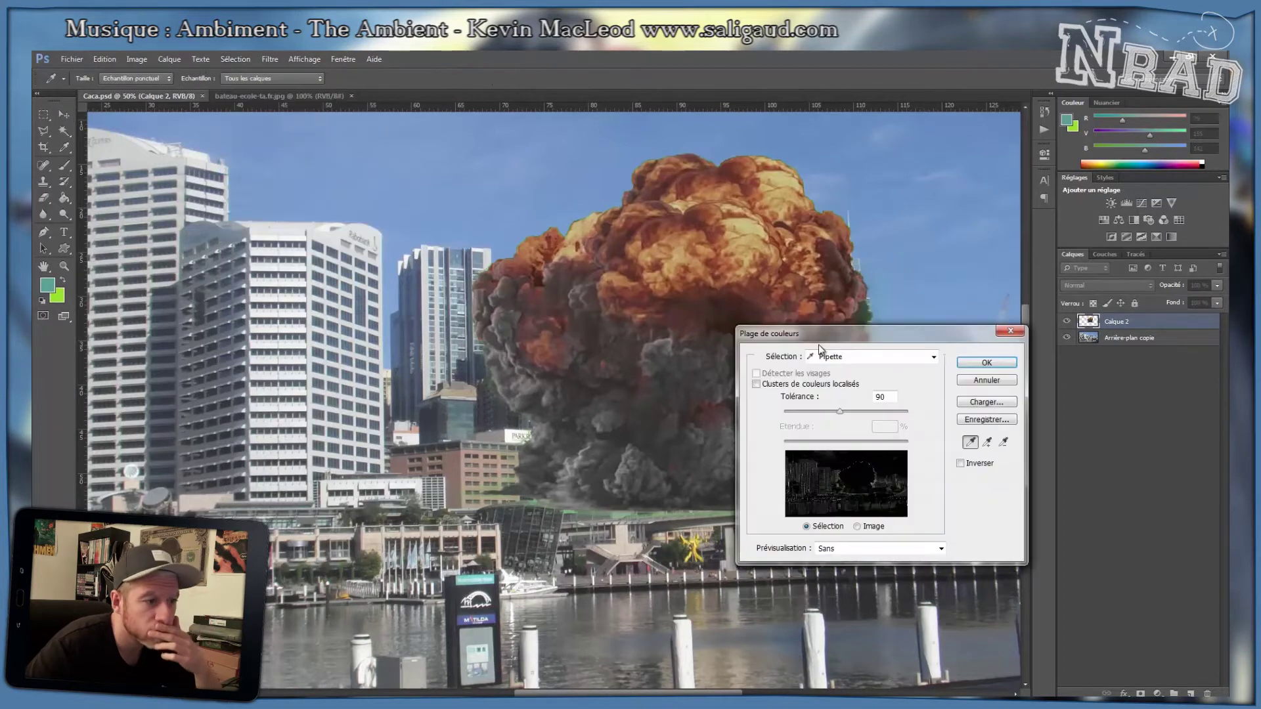
pyautogui.moveTo(858, 333); pyautogui.dragTo(789, 387)
pyautogui.click(871, 315)
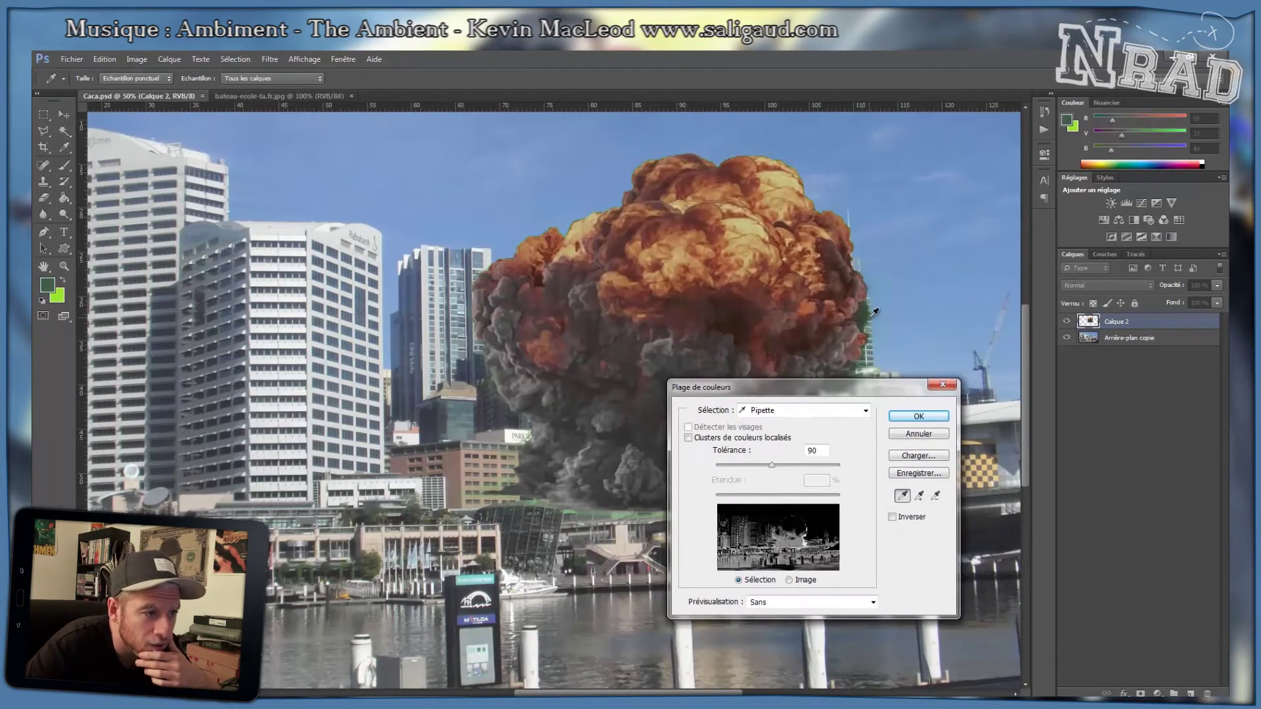
pyautogui.moveTo(773, 465)
pyautogui.mouseDown()
pyautogui.moveTo(750, 467)
pyautogui.moveTo(762, 467)
pyautogui.mouseUp()
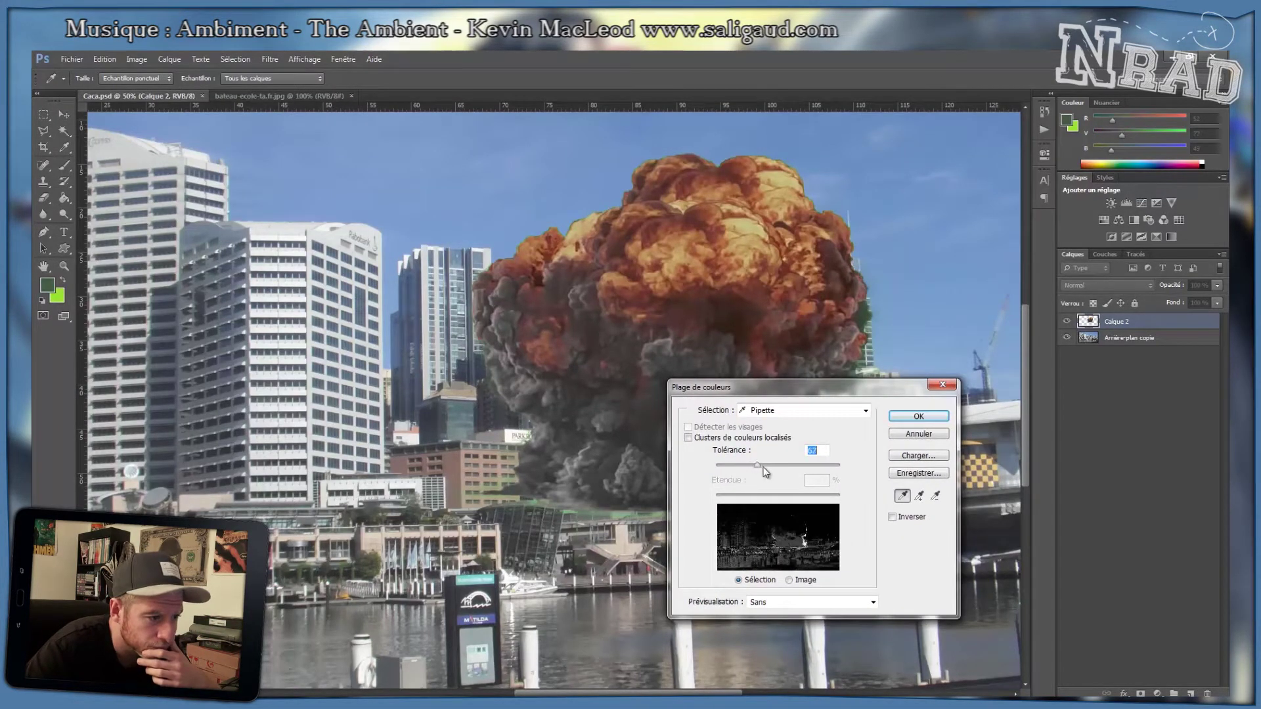
pyautogui.click(918, 415)
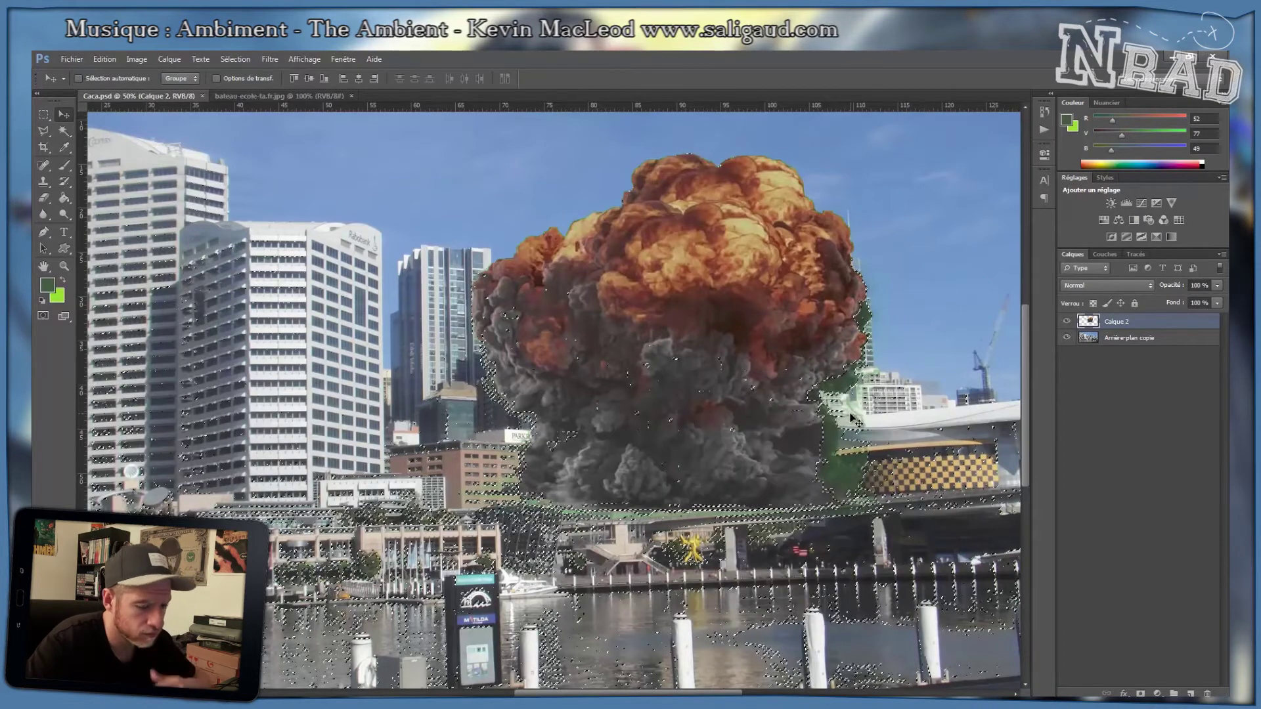
pyautogui.press('Delete')
pyautogui.hotkey('ctrl', 'd')
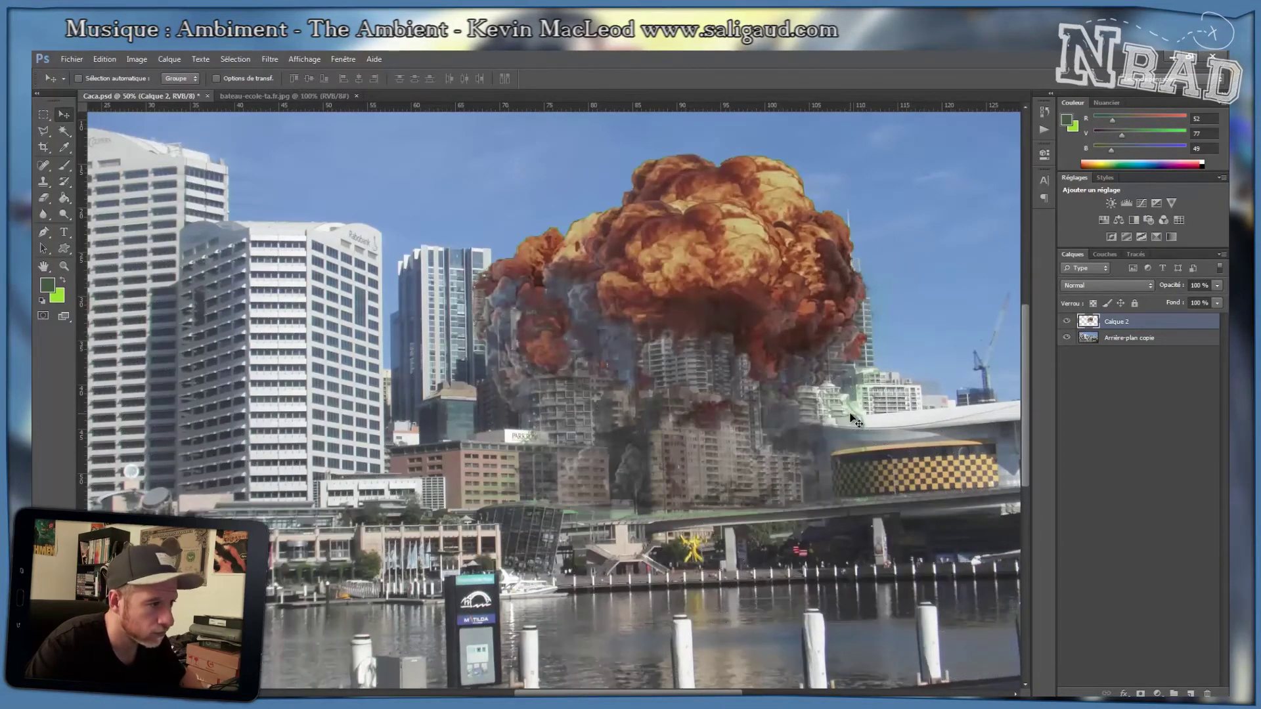
# Move the explosion down over the waterfront buildings to check the cutout against the whole picture.
pyautogui.hotkey('ctrl', '-')
pyautogui.hotkey('ctrl', '-')
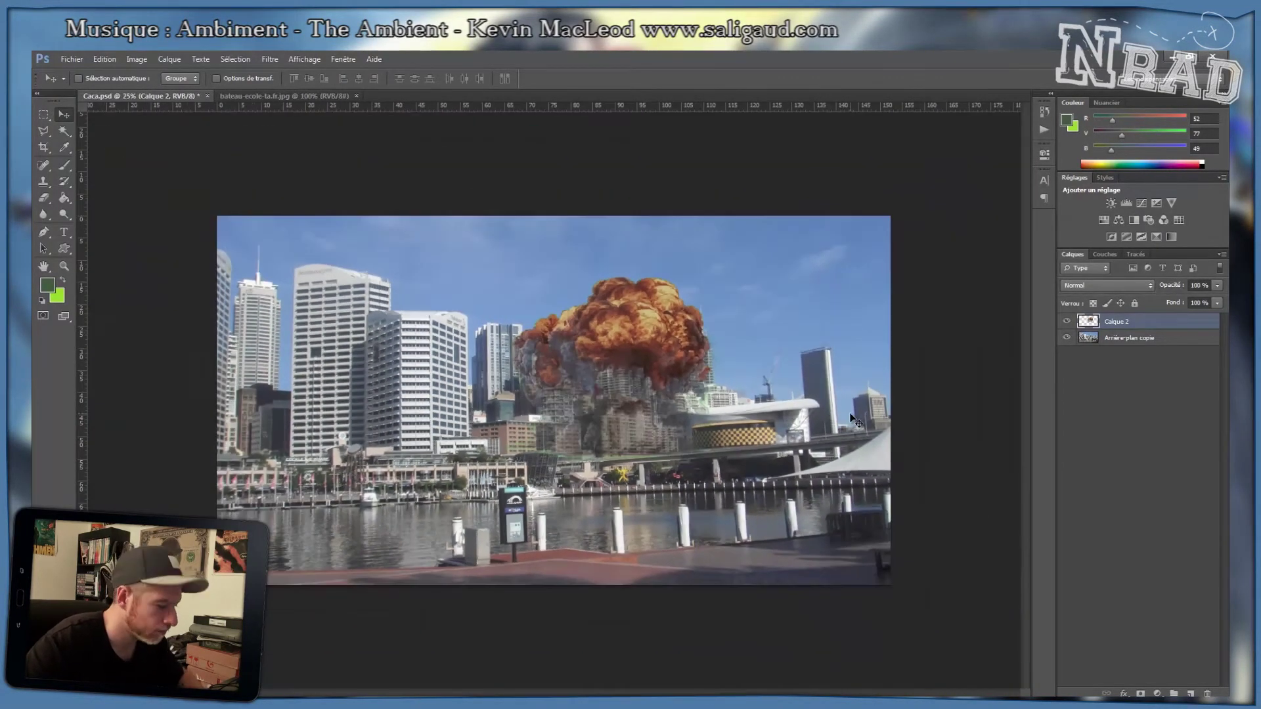
pyautogui.moveTo(567, 400); pyautogui.dragTo(565, 442)
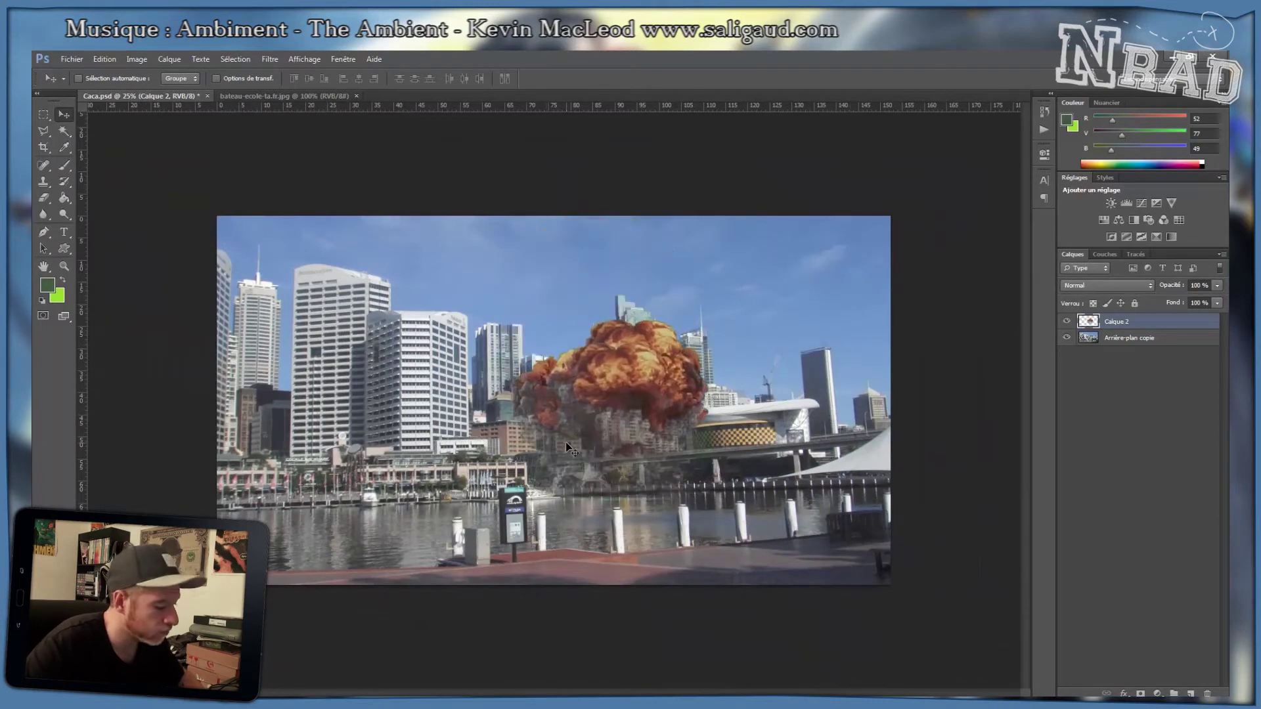
# Undo the explosion's last move and the deselection and deletion of the dark green colour range.
pyautogui.hotkey('ctrl', 'alt', 'z')
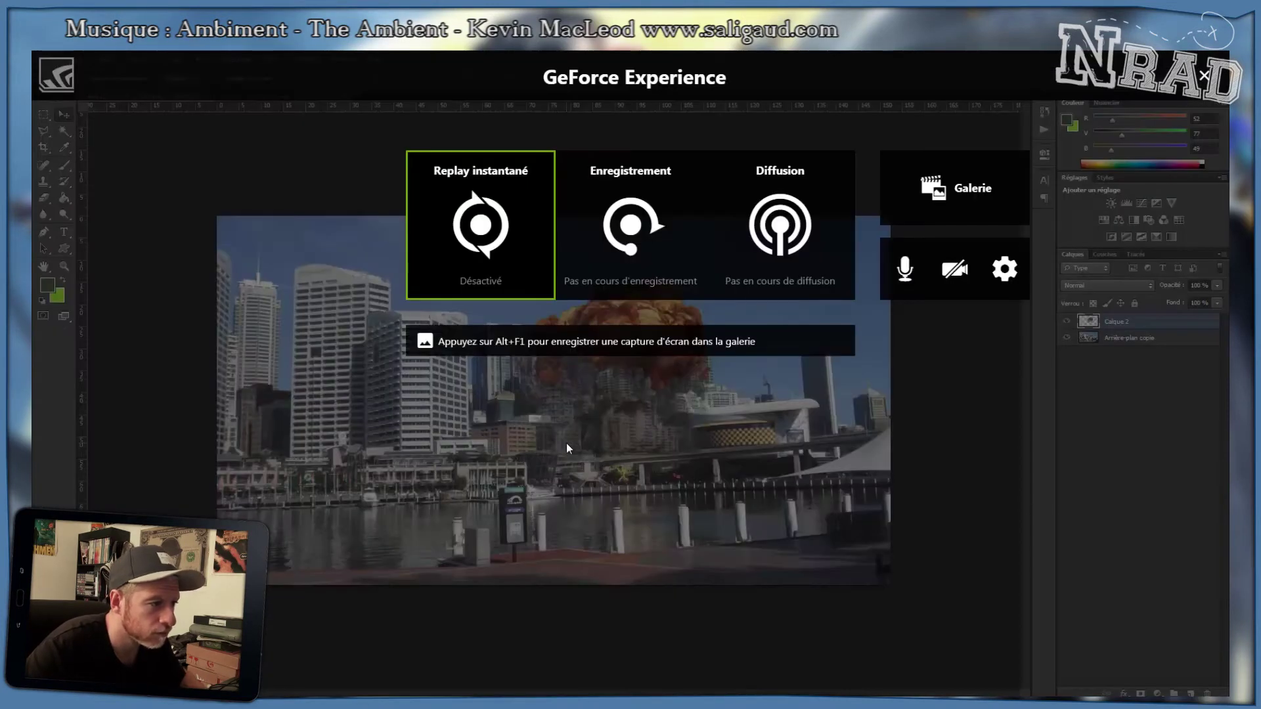
pyautogui.press('Escape')
pyautogui.hotkey('alt', 'z')
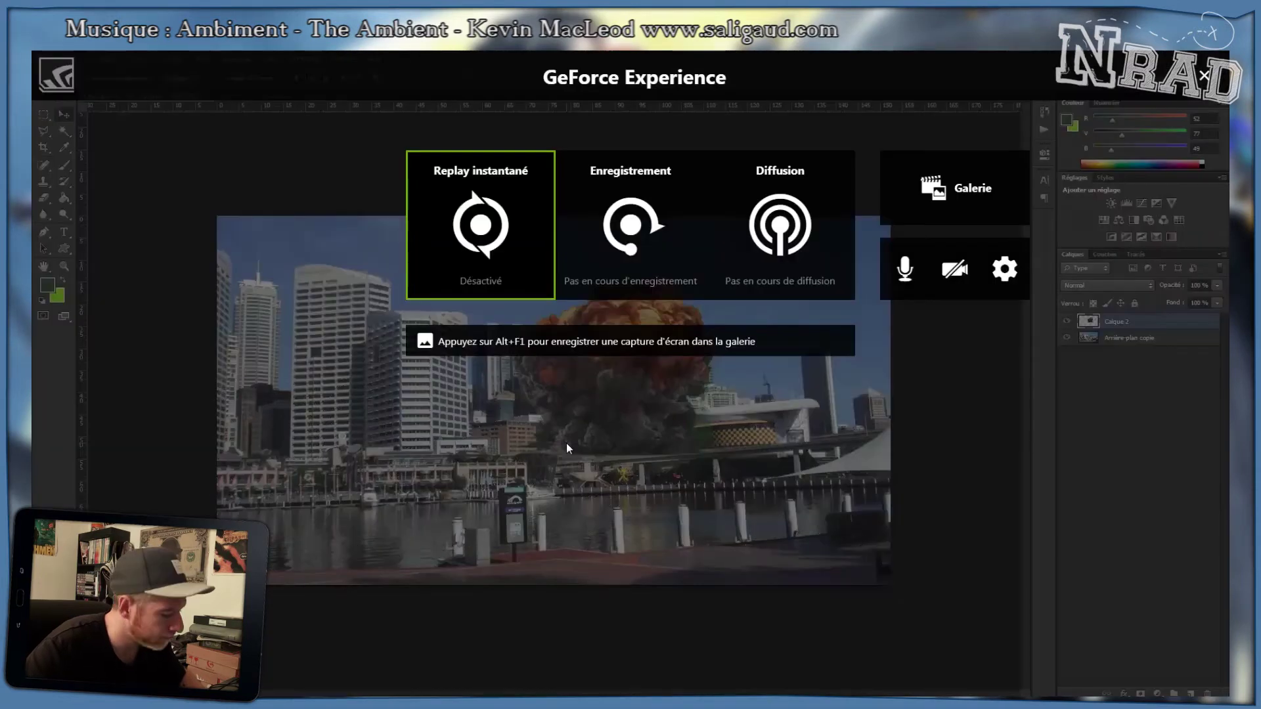
pyautogui.press('Escape')
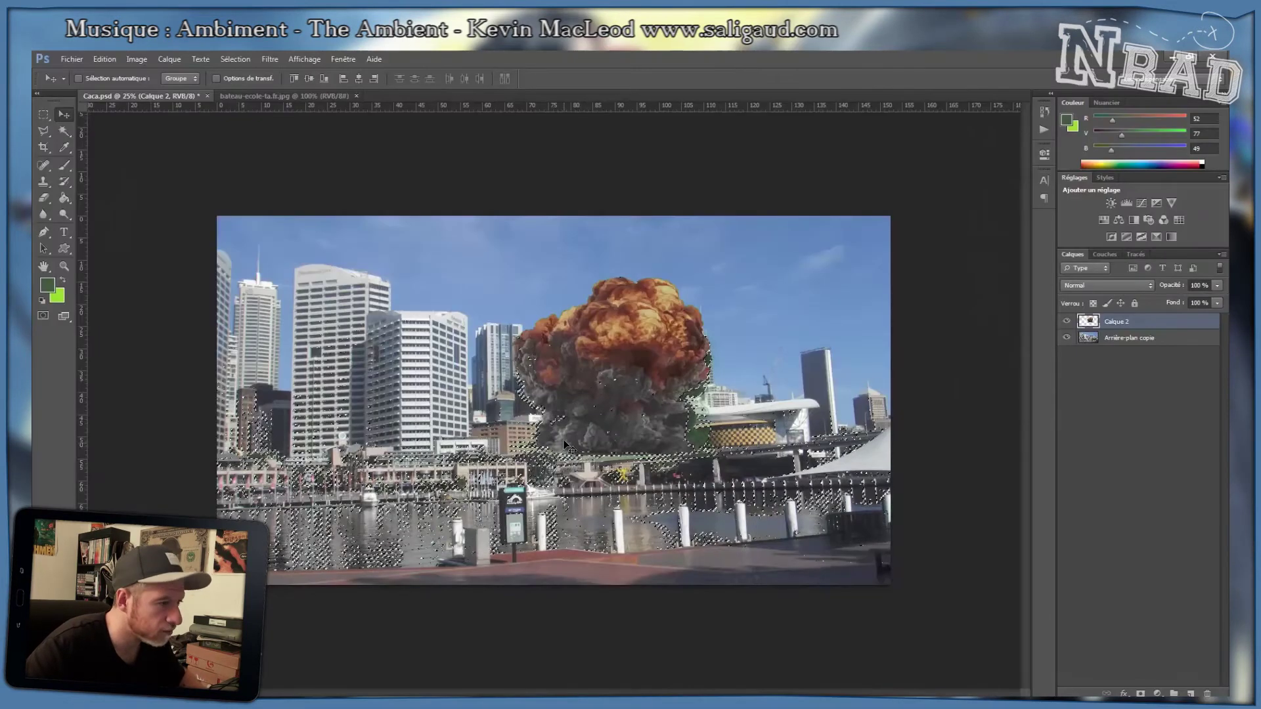
# Deselect, move the explosion up and left beside the white office towers, and save the file.
pyautogui.moveTo(602, 414); pyautogui.dragTo(534, 371)
pyautogui.hotkey('ctrl', 's')
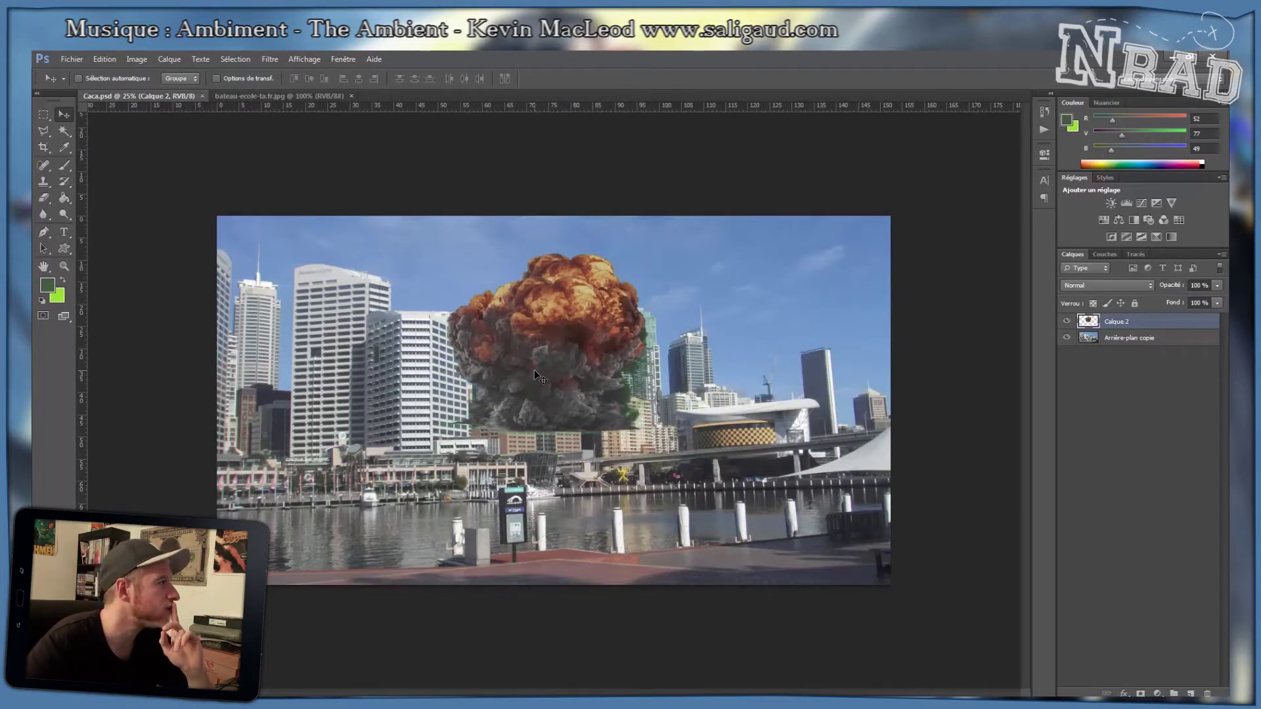
# Use Replace Color on the dark green at the explosion's right edge with hue -3, saturation -94 and lightness -43.
pyautogui.click(135, 59)
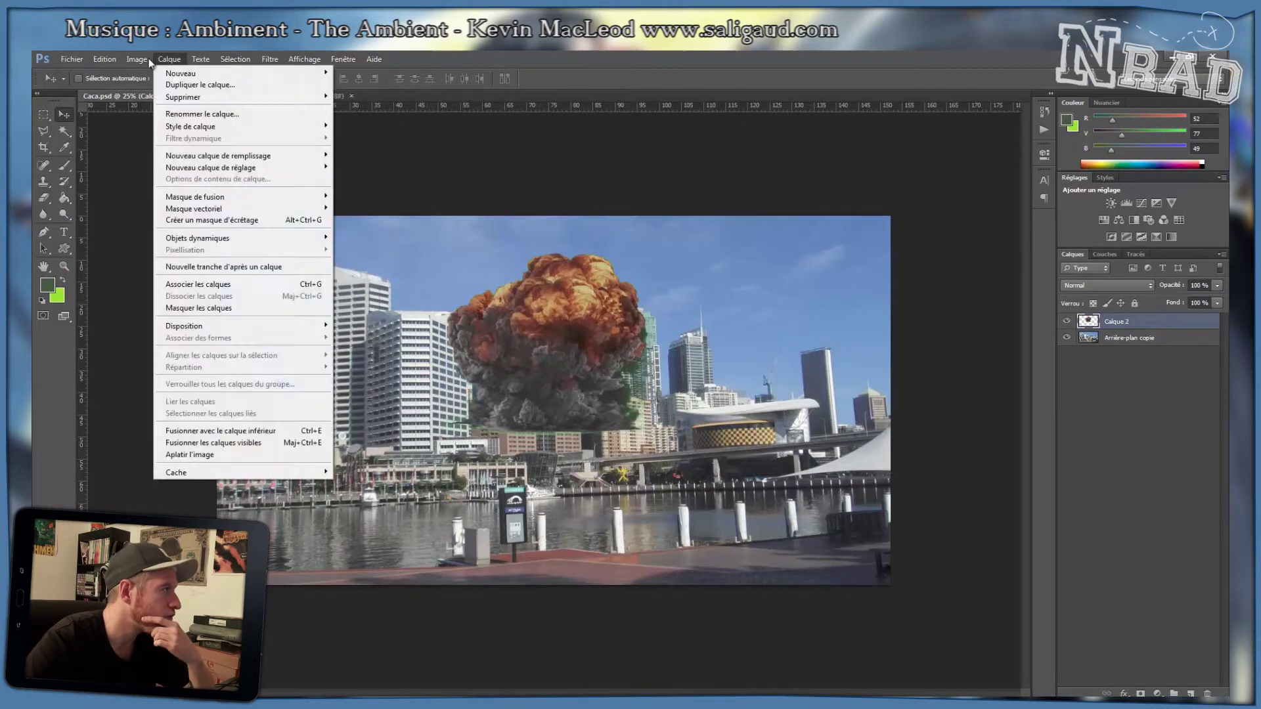
pyautogui.moveTo(140, 93)
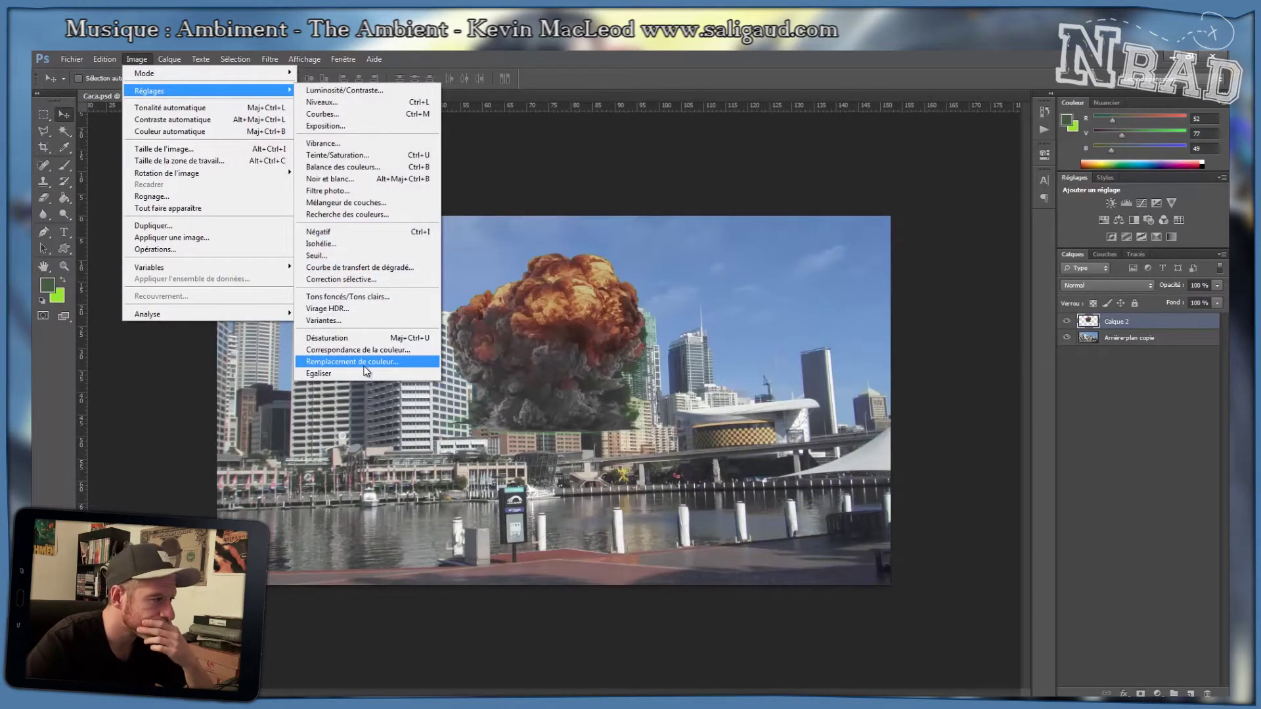
pyautogui.click(366, 372)
pyautogui.hotkey('ctrl', '+')
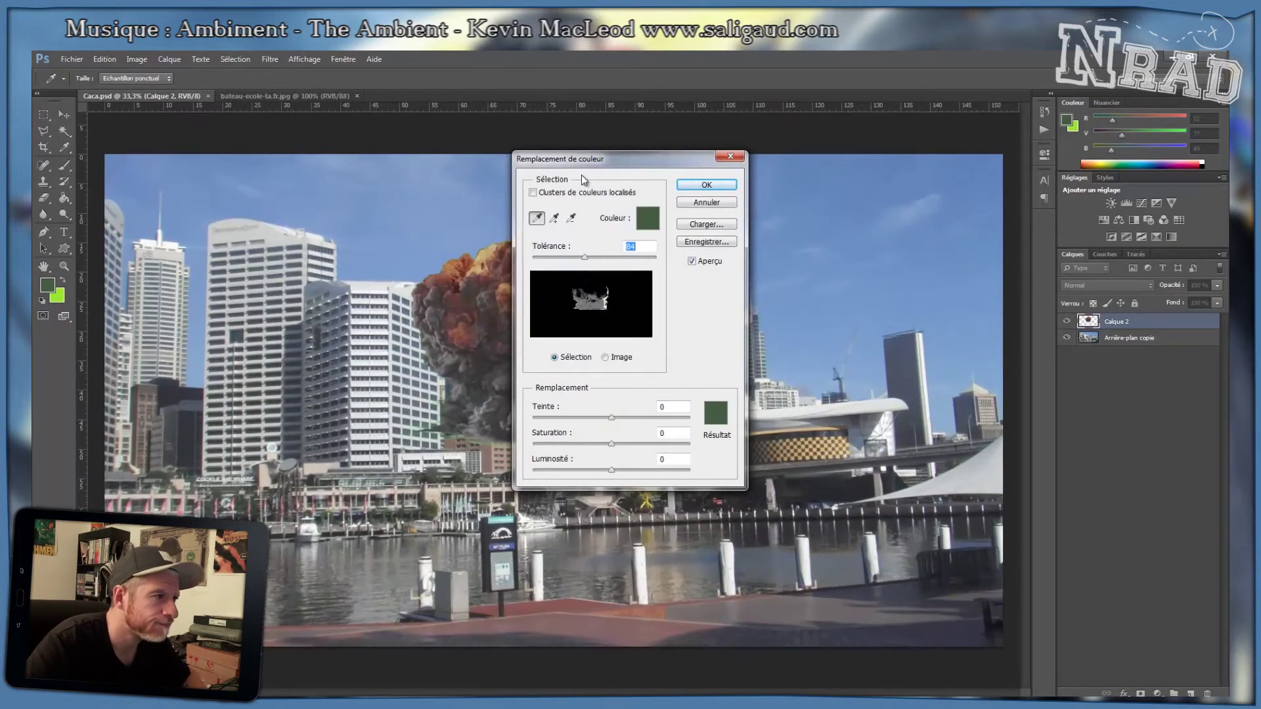
pyautogui.moveTo(582, 158); pyautogui.dragTo(328, 183)
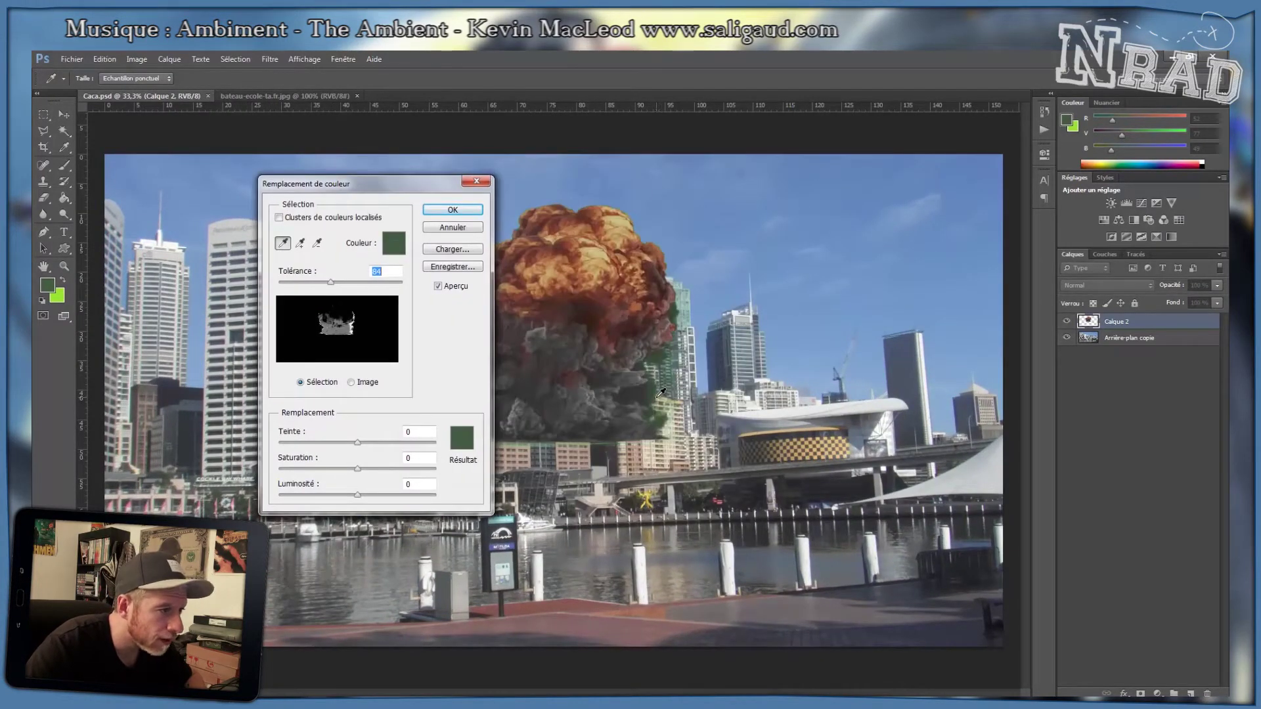
pyautogui.click(657, 395)
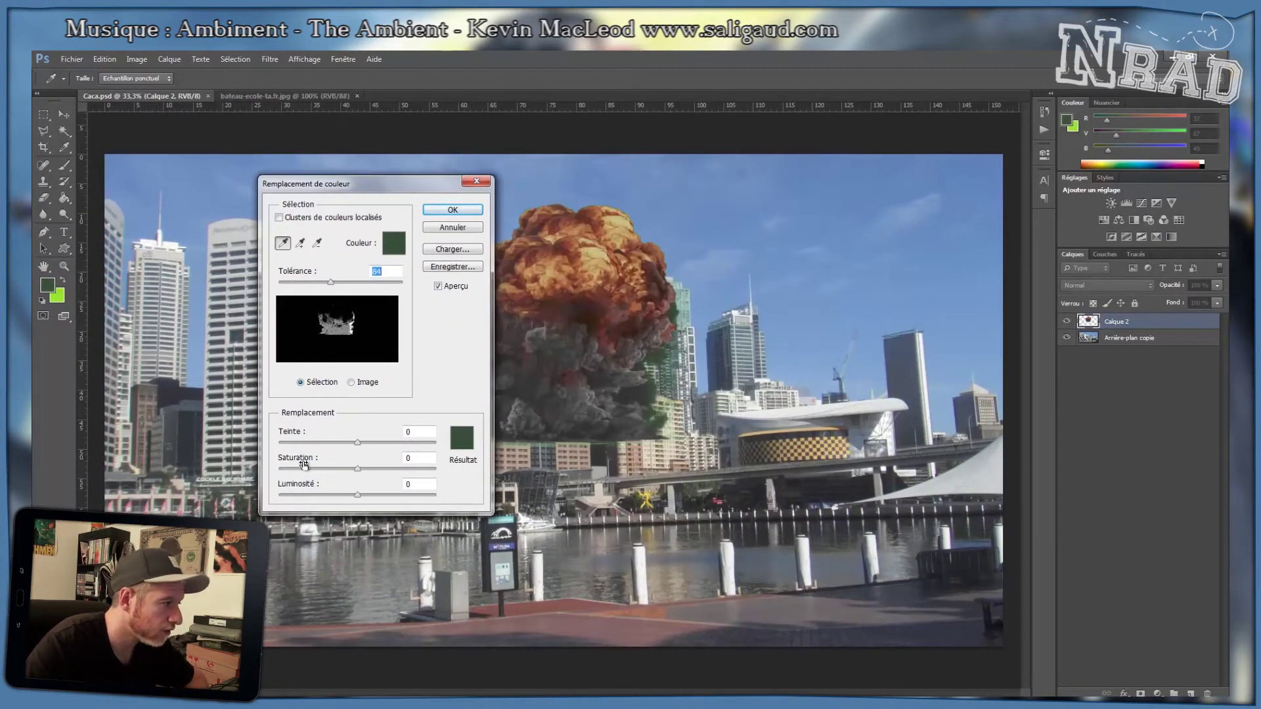
pyautogui.moveTo(356, 444)
pyautogui.mouseDown()
pyautogui.moveTo(396, 444)
pyautogui.moveTo(333, 446)
pyautogui.moveTo(358, 444)
pyautogui.mouseUp()
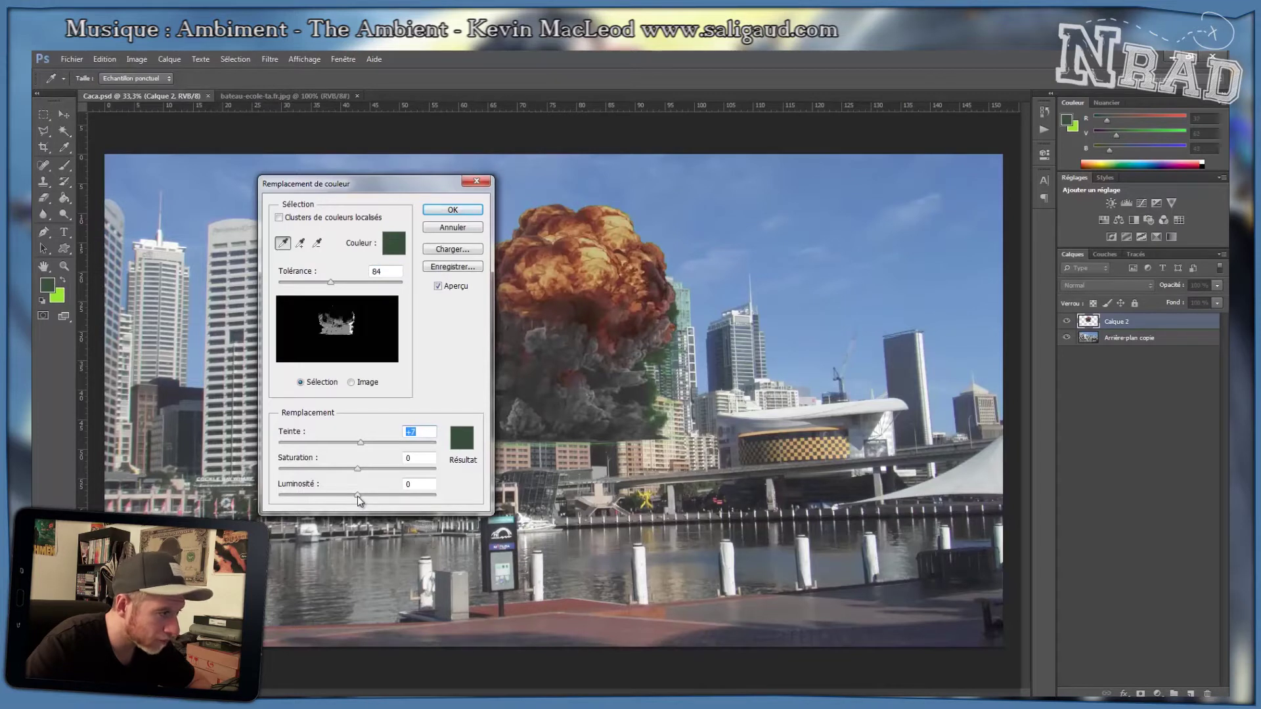
pyautogui.moveTo(358, 496); pyautogui.dragTo(281, 478)
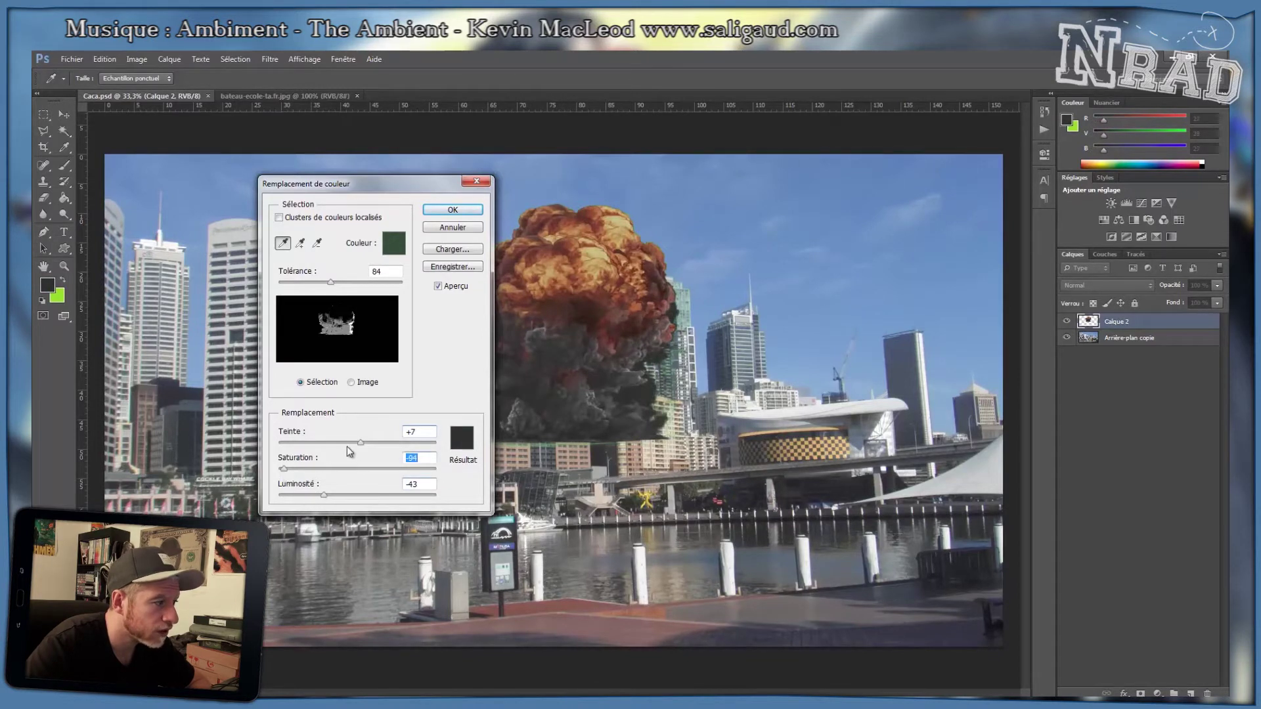
pyautogui.moveTo(362, 449)
pyautogui.mouseDown()
pyautogui.moveTo(334, 451)
pyautogui.moveTo(358, 456)
pyautogui.mouseUp()
# Compare the preview, add the greens along the explosion's lower and right edges to the replaced colours, then apply and save.
pyautogui.moveTo(369, 188); pyautogui.dragTo(807, 229)
pyautogui.click(874, 323)
pyautogui.click(874, 323)
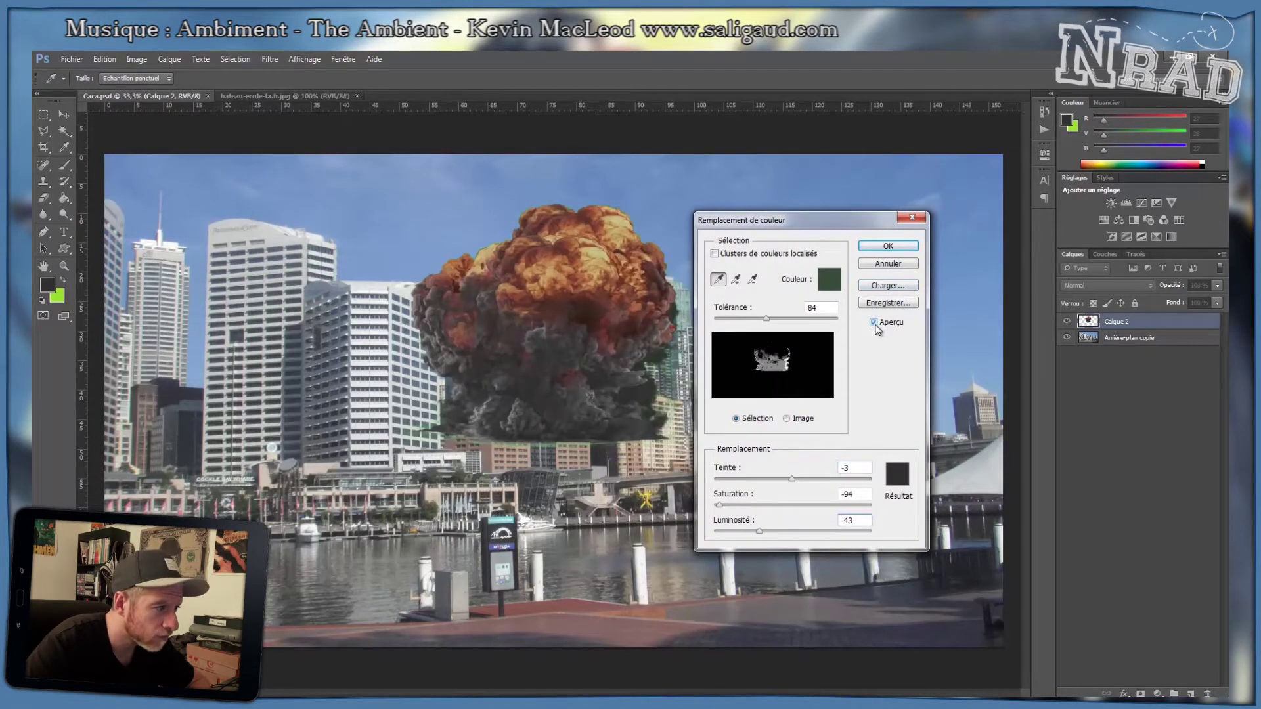
pyautogui.click(735, 281)
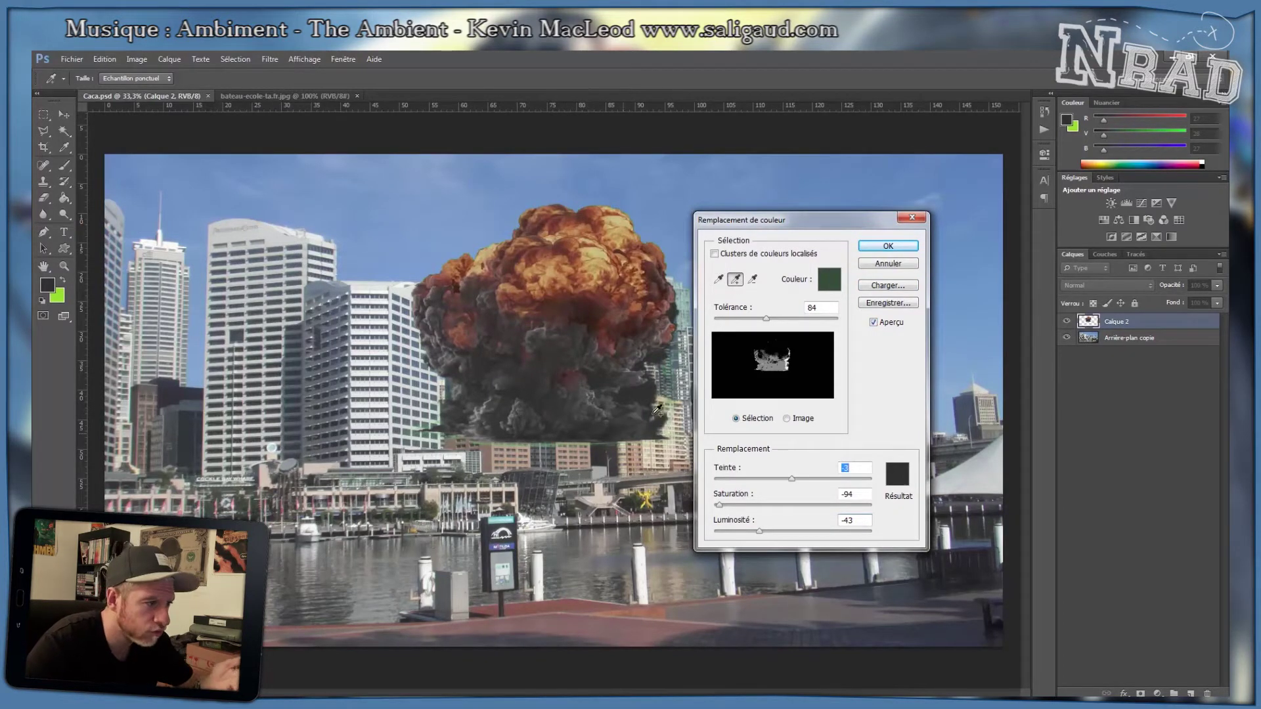
pyautogui.click(542, 441)
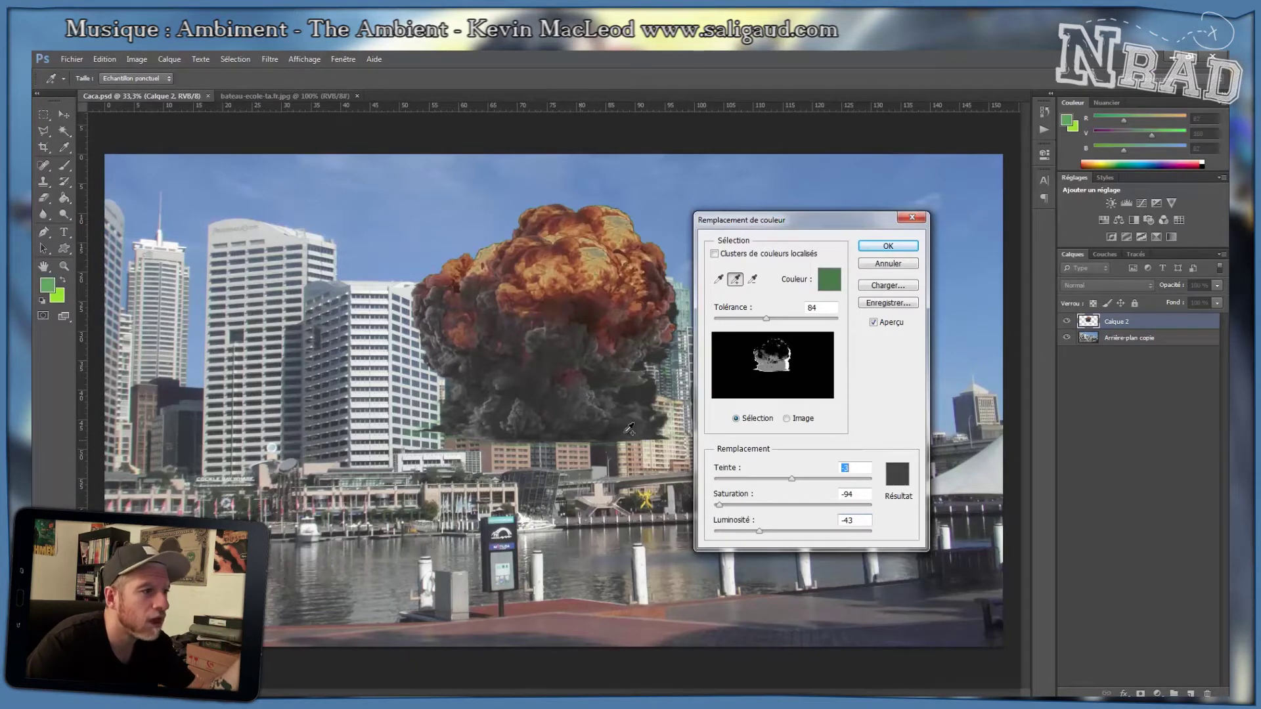
pyautogui.click(678, 358)
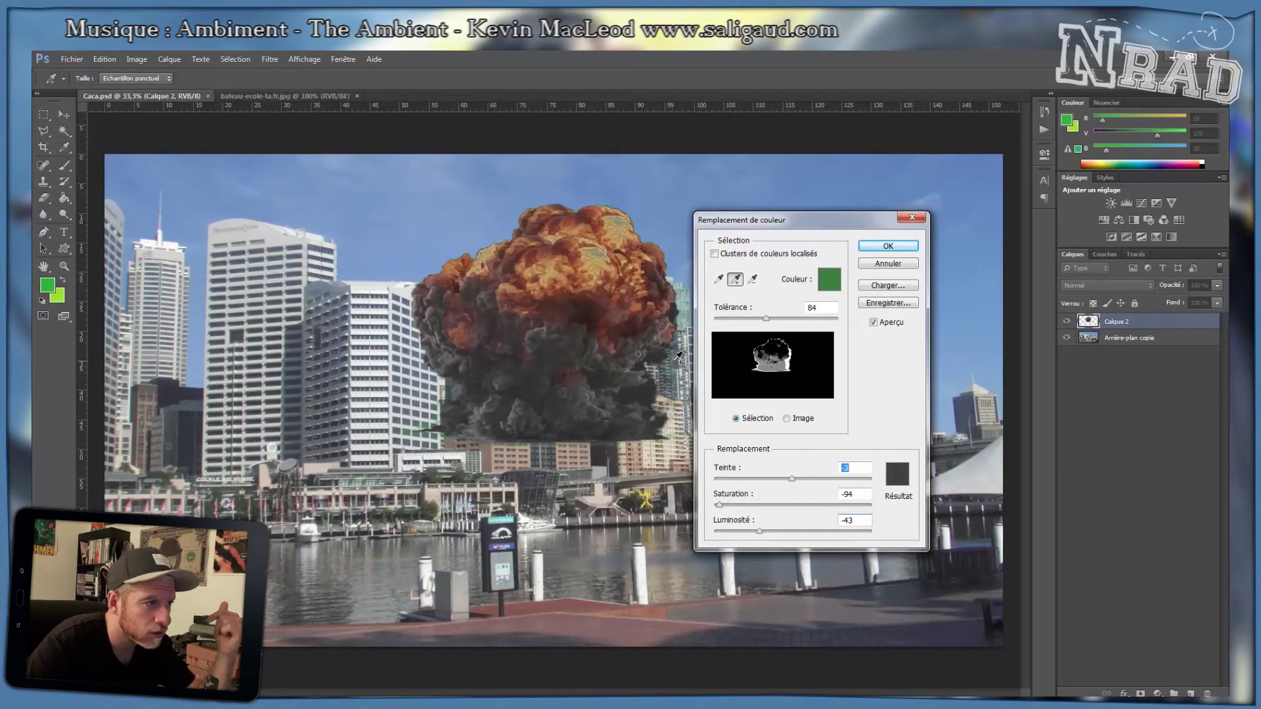
pyautogui.click(888, 245)
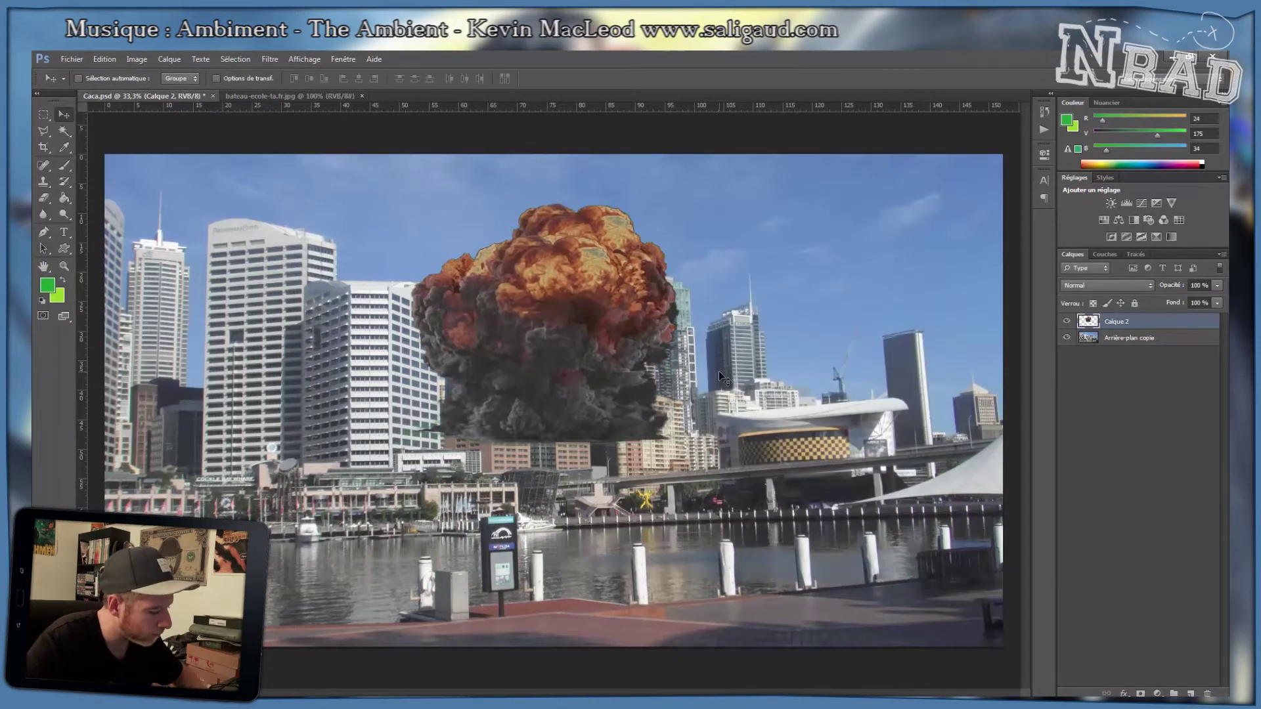
pyautogui.hotkey('ctrl', 's')
pyautogui.click(135, 59)
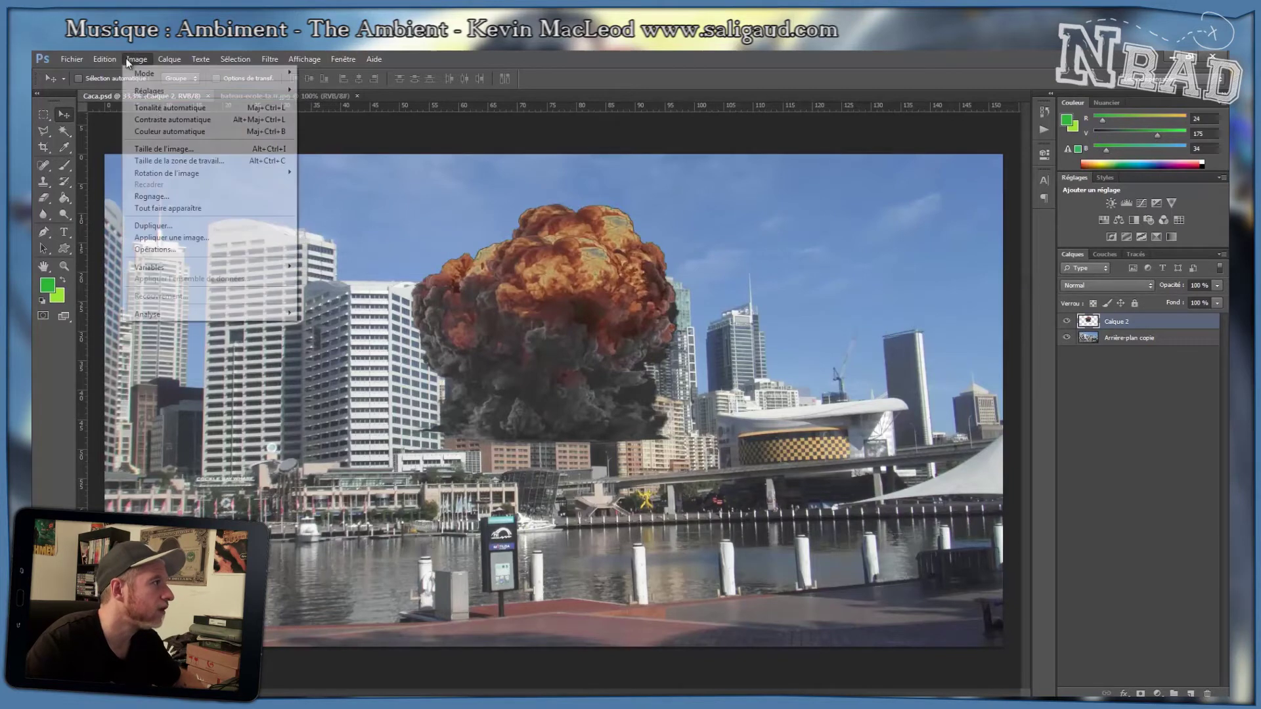
pyautogui.moveTo(149, 90)
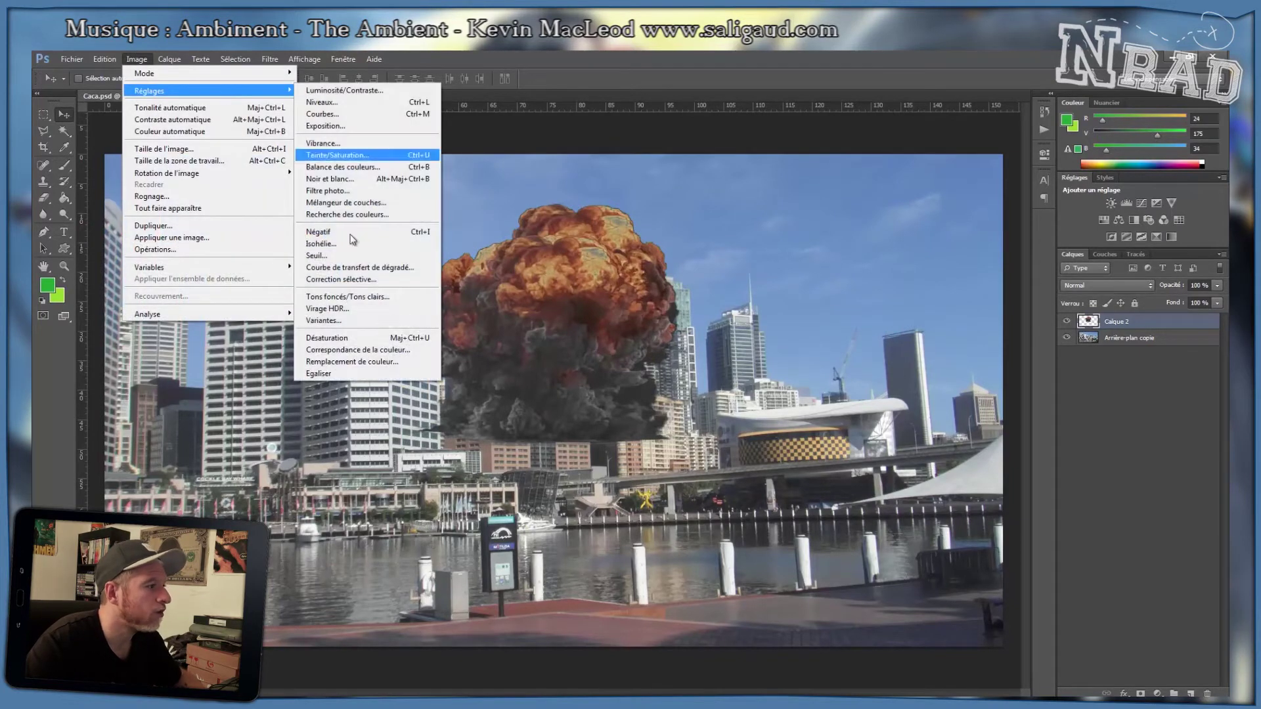
pyautogui.click(327, 350)
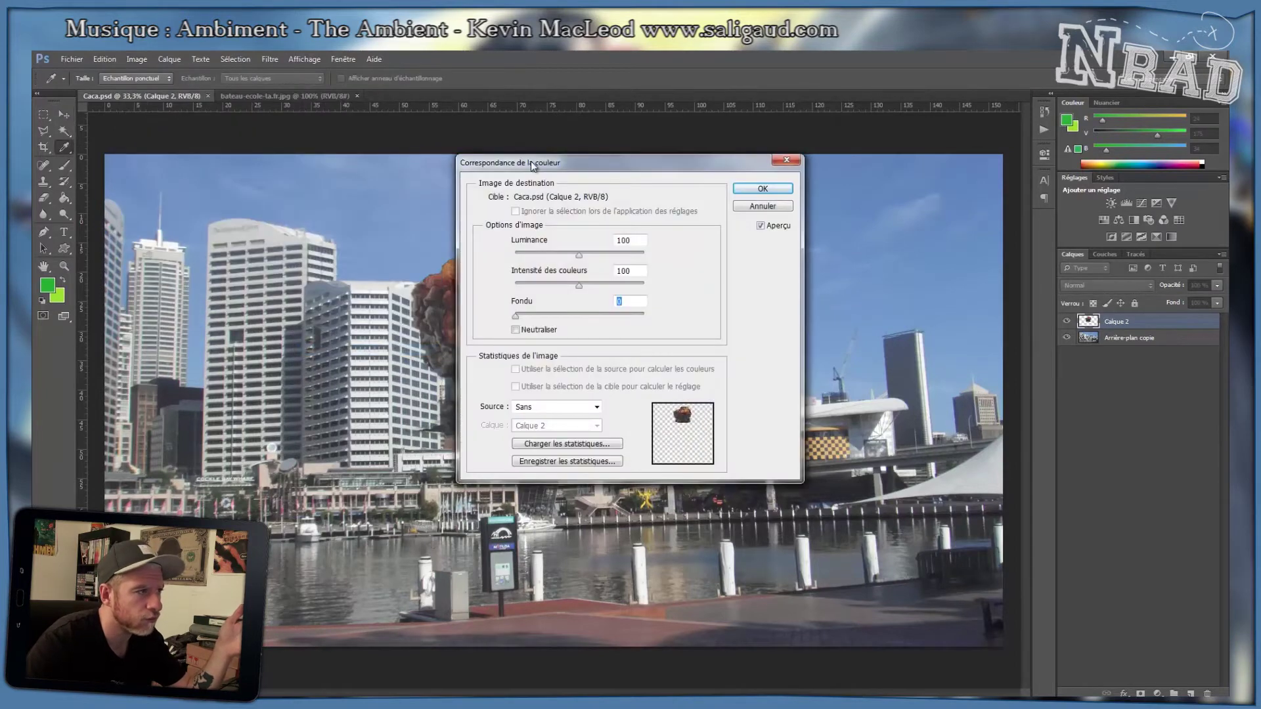
pyautogui.moveTo(532, 165); pyautogui.dragTo(715, 247)
pyautogui.press('Return')
pyautogui.press('v')
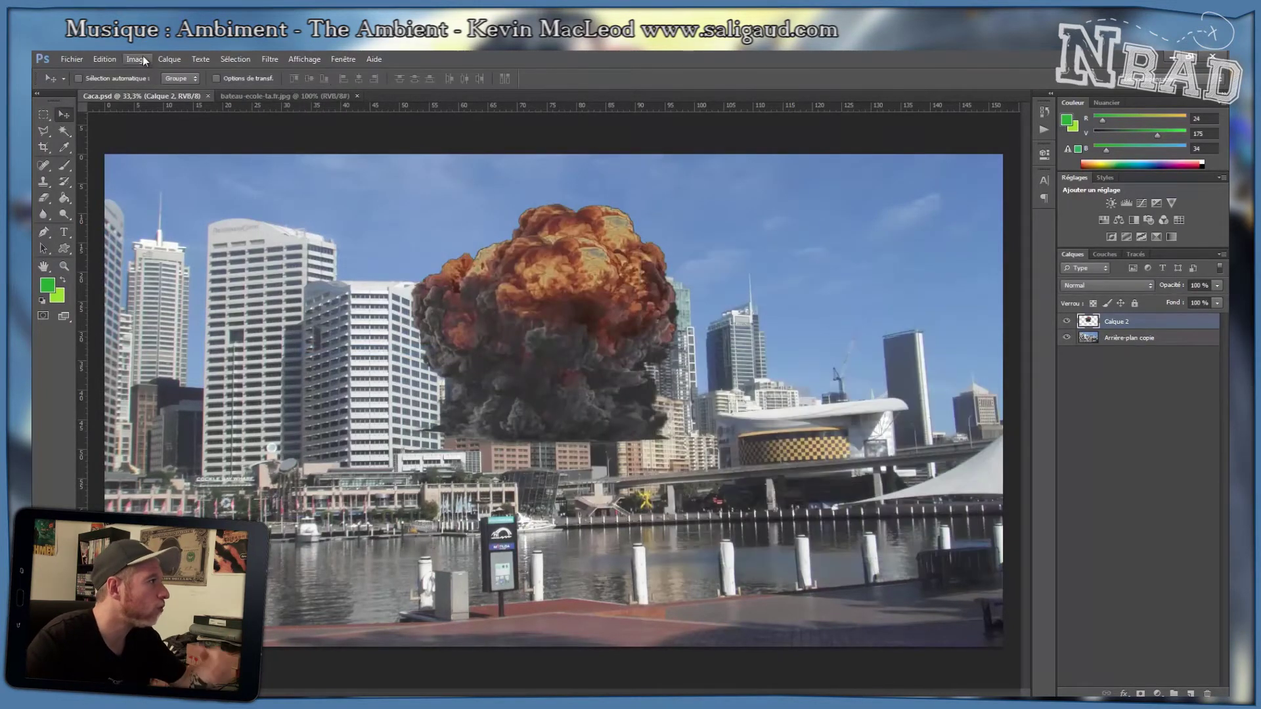
# Try Replace Color on the explosion's orange at tolerance 115 with hue +100, saturation +48 and lightness -67, adding darker tones.
pyautogui.click(137, 59)
pyautogui.moveTo(171, 90)
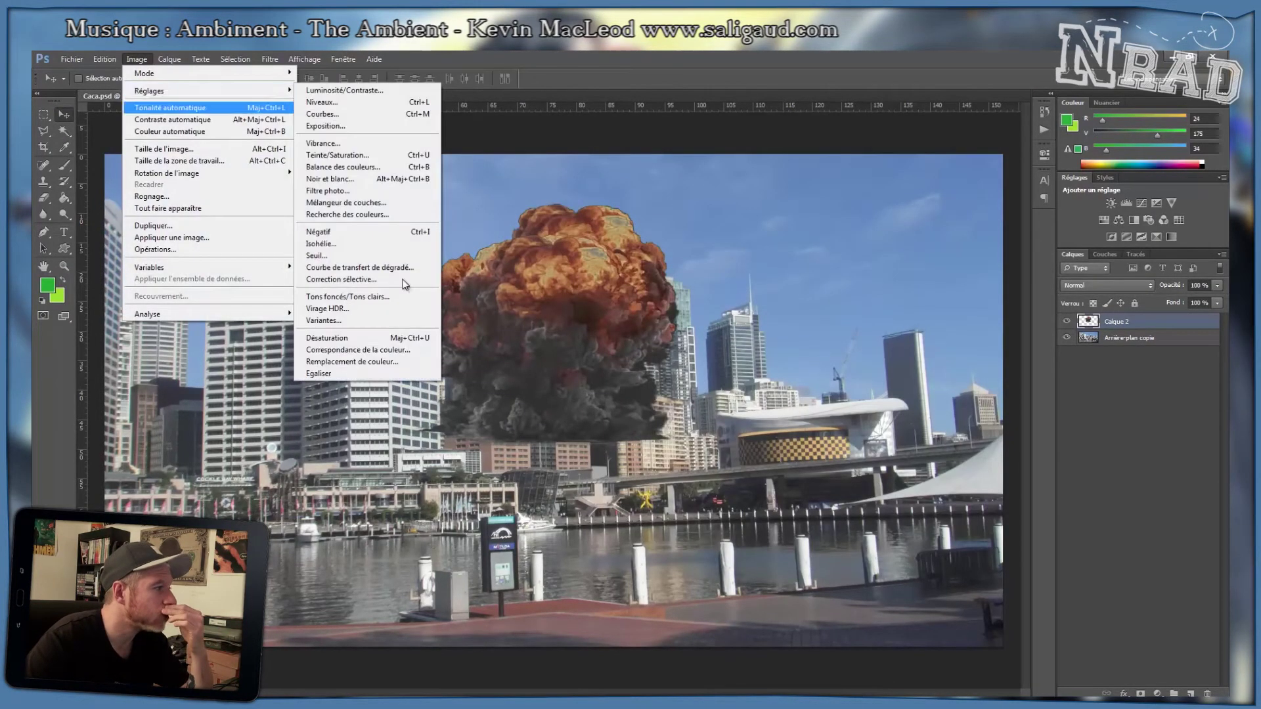
pyautogui.click(365, 365)
pyautogui.click(674, 251)
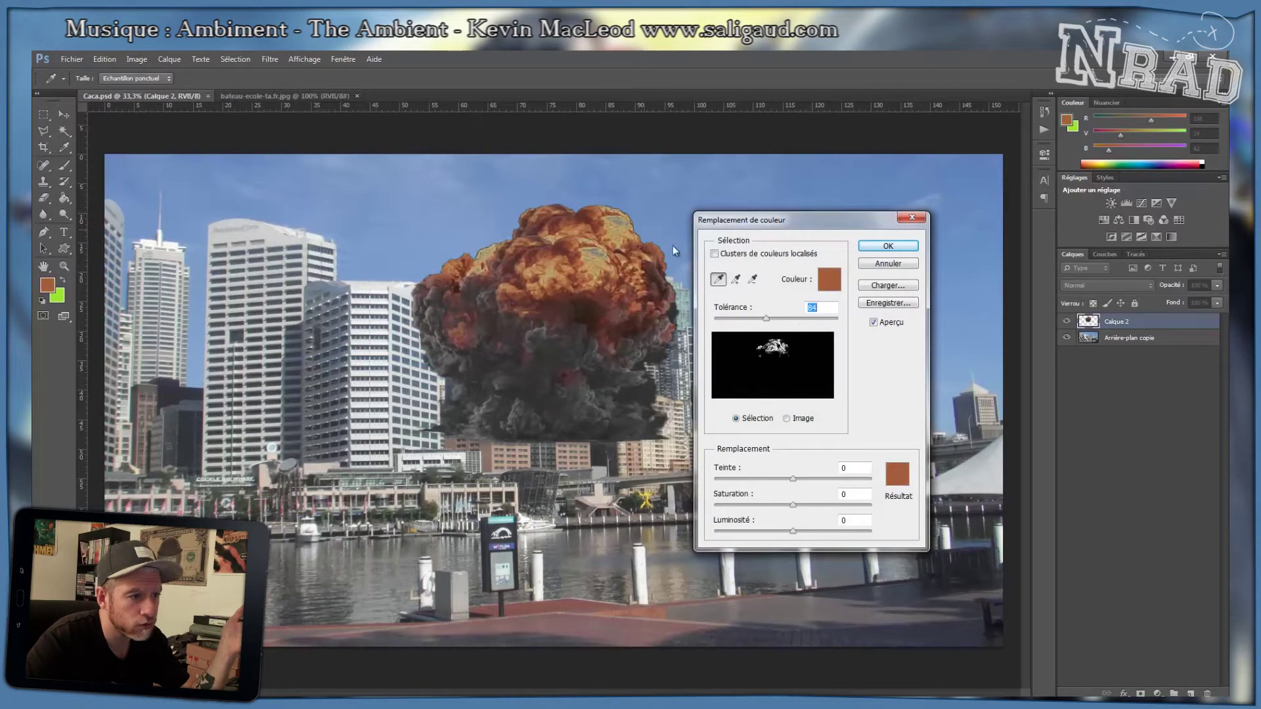
pyautogui.moveTo(765, 318)
pyautogui.mouseDown()
pyautogui.moveTo(818, 317)
pyautogui.moveTo(759, 317)
pyautogui.moveTo(784, 316)
pyautogui.mouseUp()
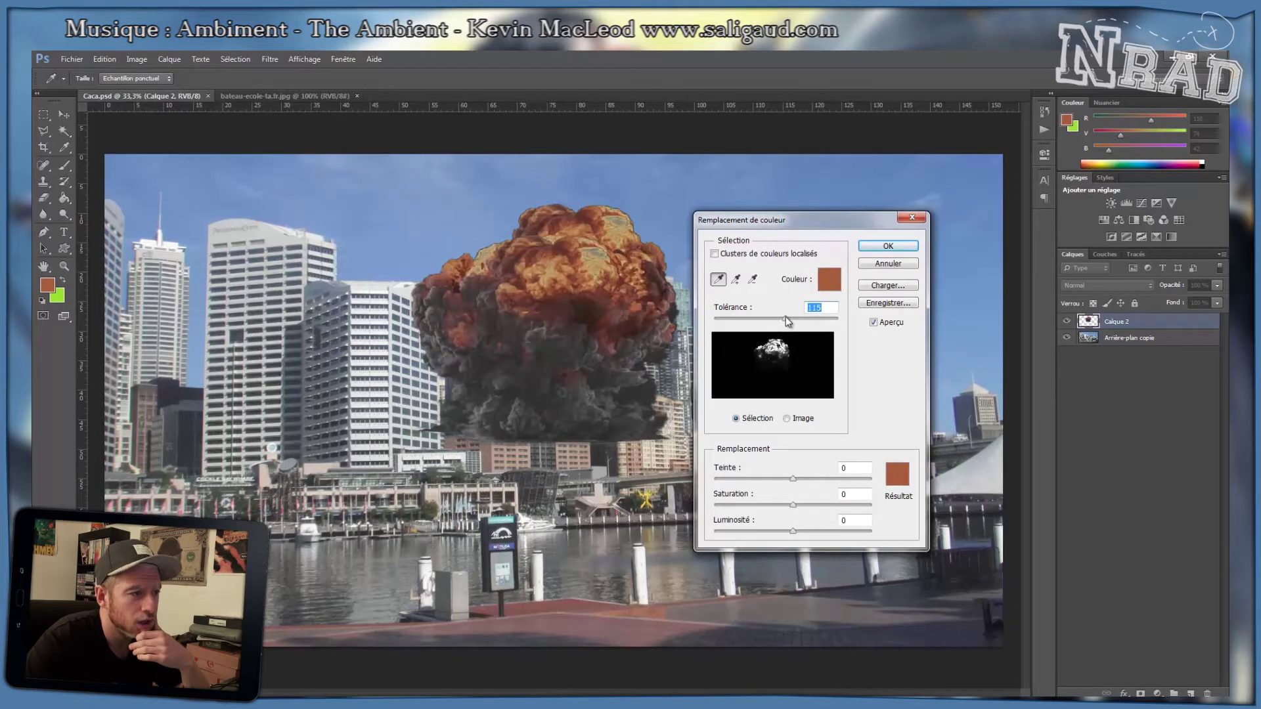
pyautogui.moveTo(793, 479); pyautogui.dragTo(739, 534)
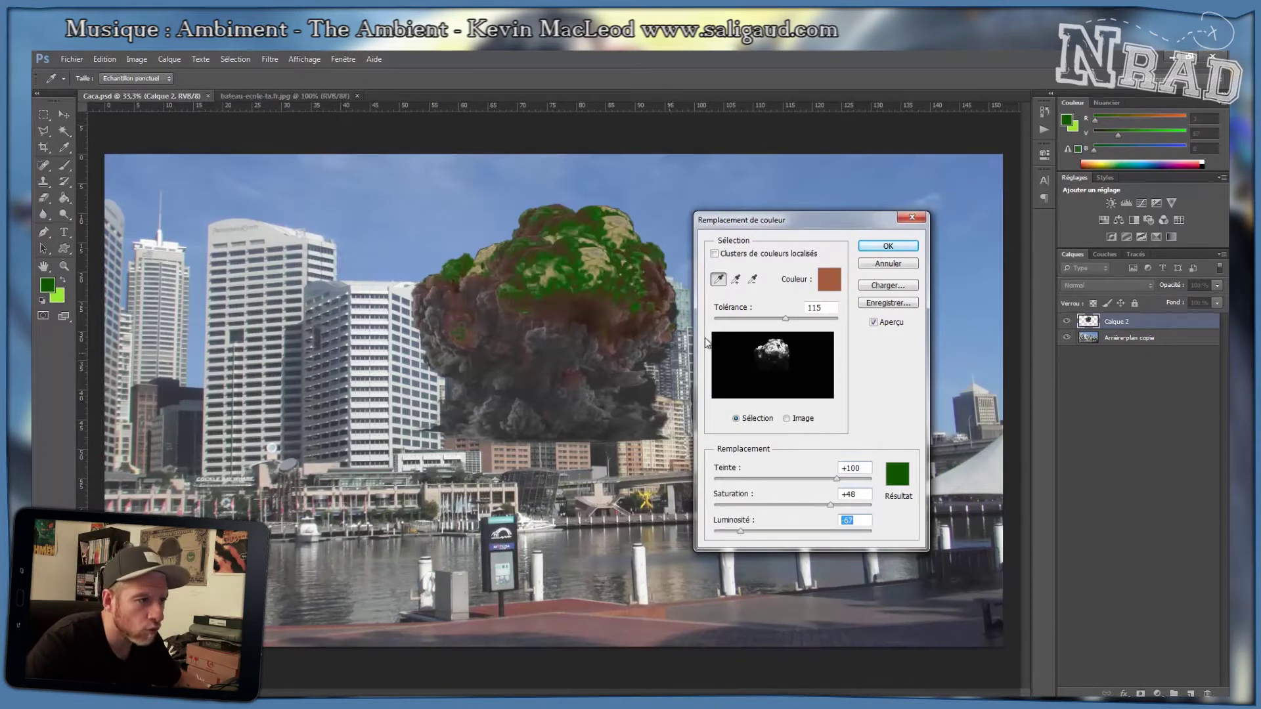
pyautogui.click(736, 279)
pyautogui.click(579, 309)
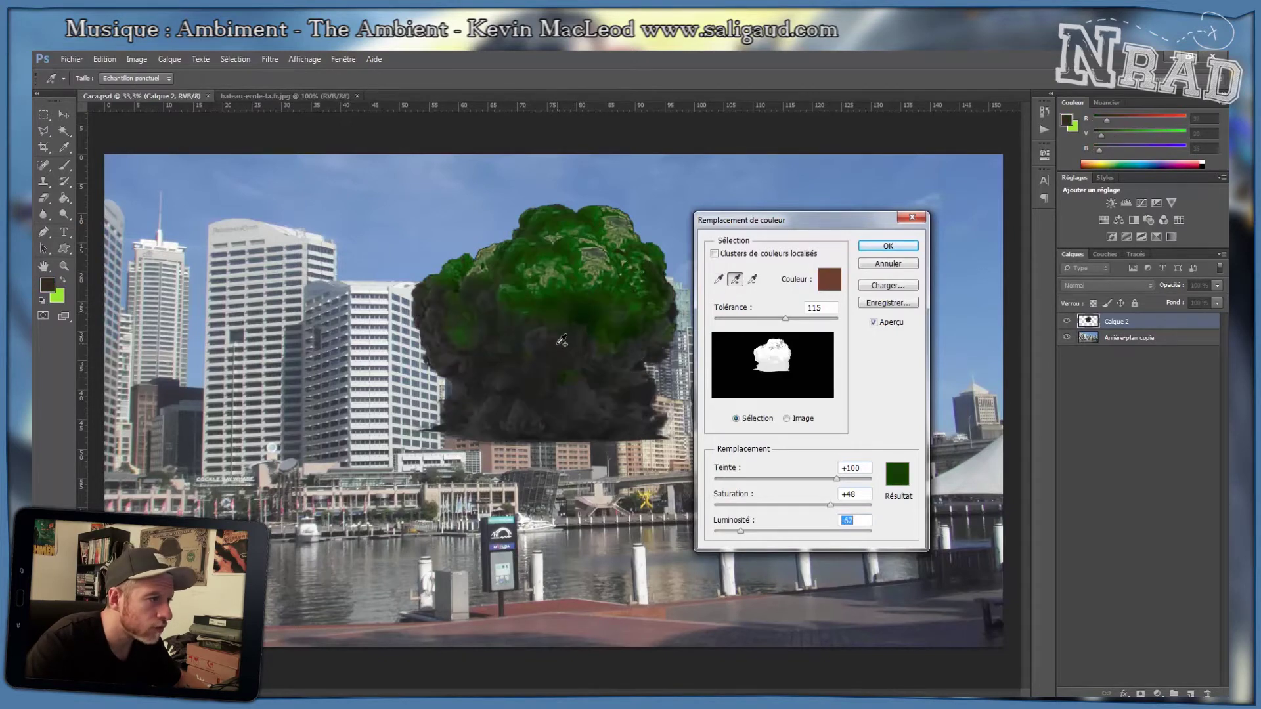
pyautogui.press('Escape')
pyautogui.press('v')
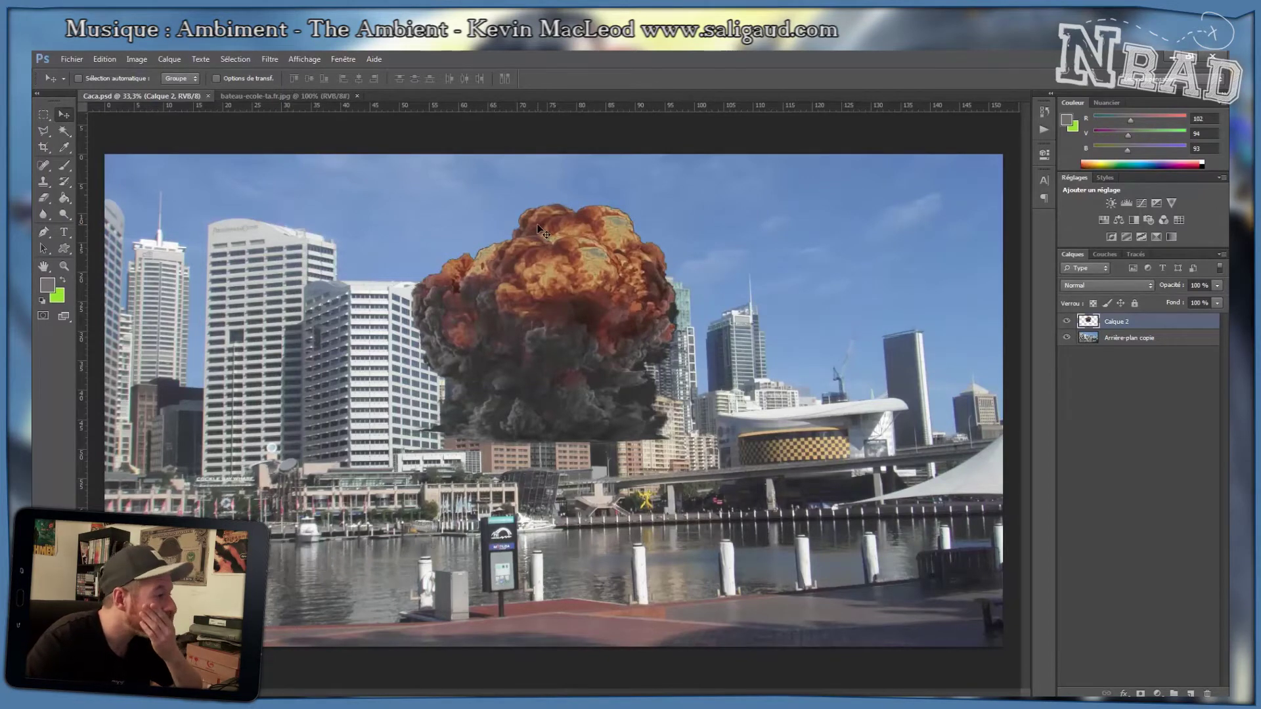
# Move the explosion over the waterfront buildings beside the white office towers, saving the file between the moves.
pyautogui.moveTo(542, 233); pyautogui.dragTo(694, 321)
pyautogui.hotkey('ctrl', '-')
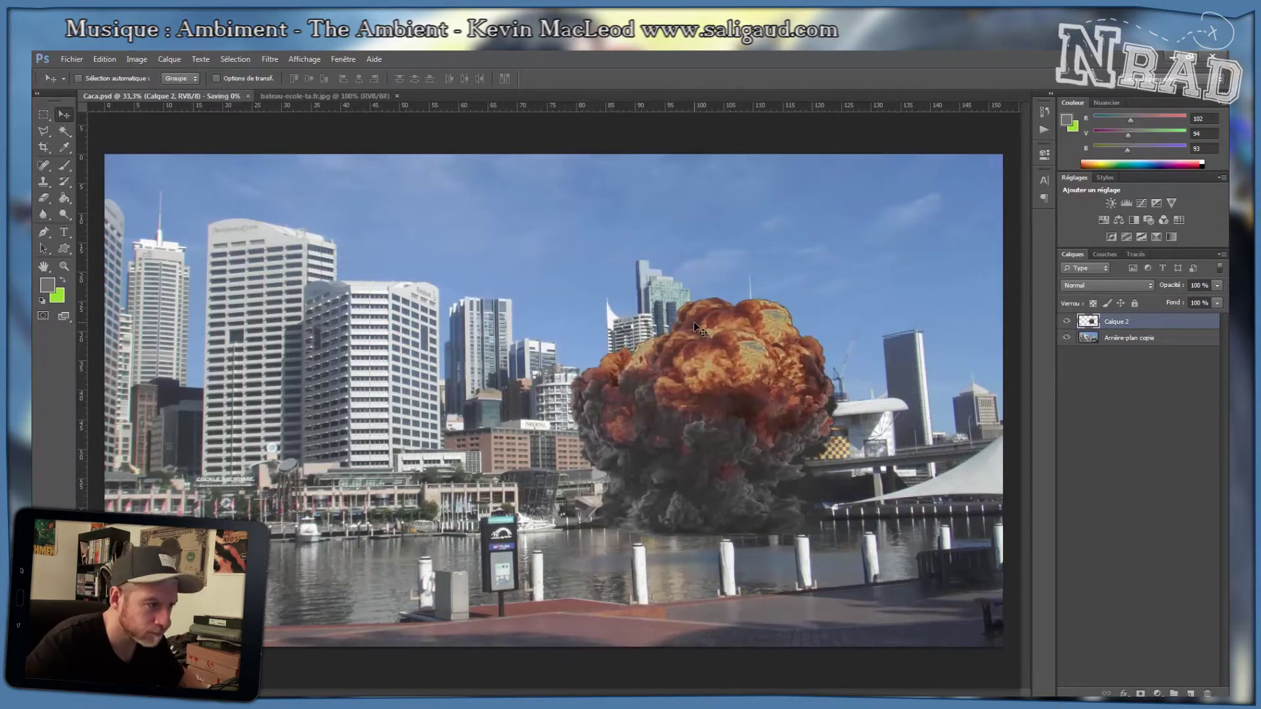
pyautogui.moveTo(644, 412); pyautogui.dragTo(489, 376)
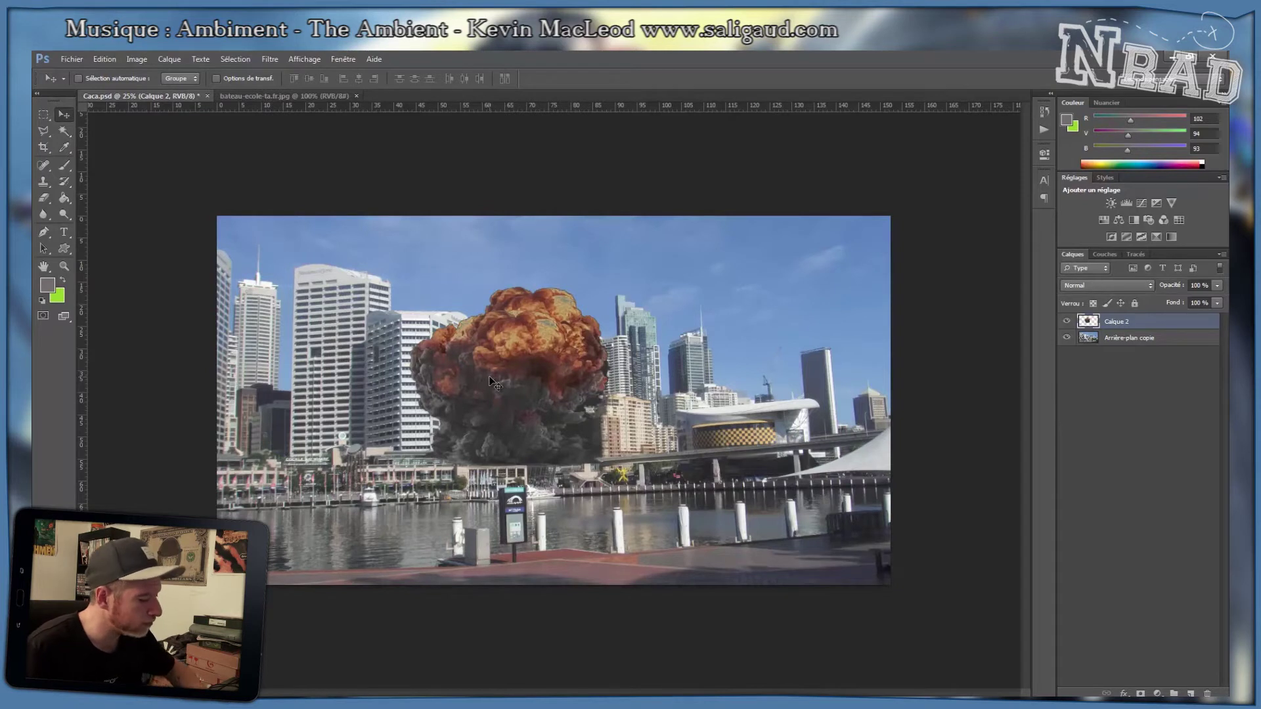
pyautogui.hotkey('ctrl', 't')
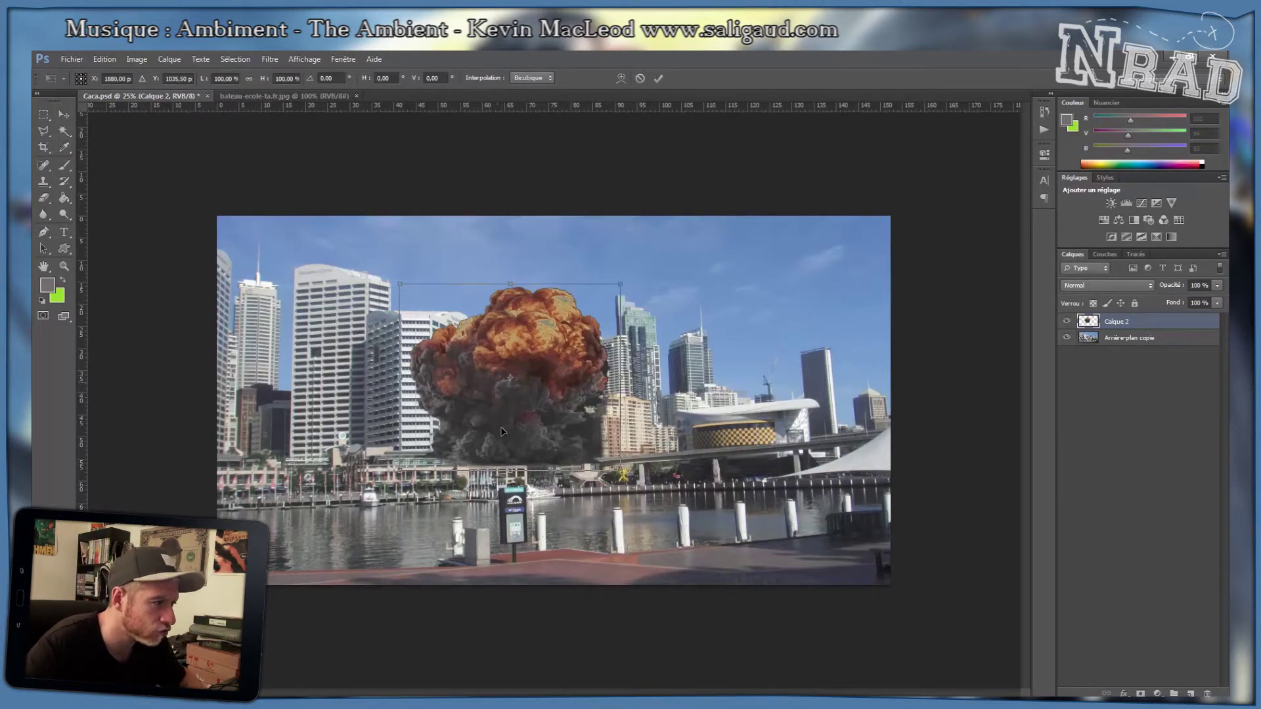
pyautogui.moveTo(640, 268); pyautogui.dragTo(529, 423)
pyautogui.press('Escape')
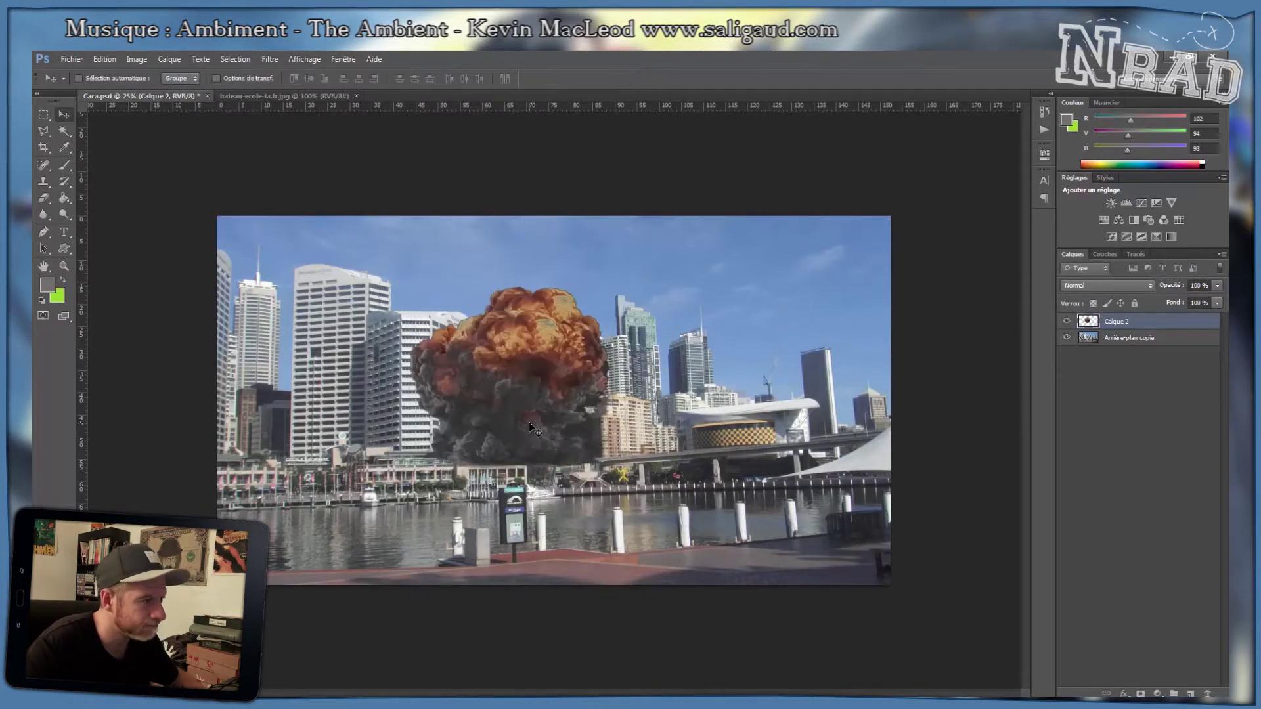
# Move the explosion slightly down and left so its base sits at the waterline.
pyautogui.moveTo(545, 384); pyautogui.dragTo(519, 373)
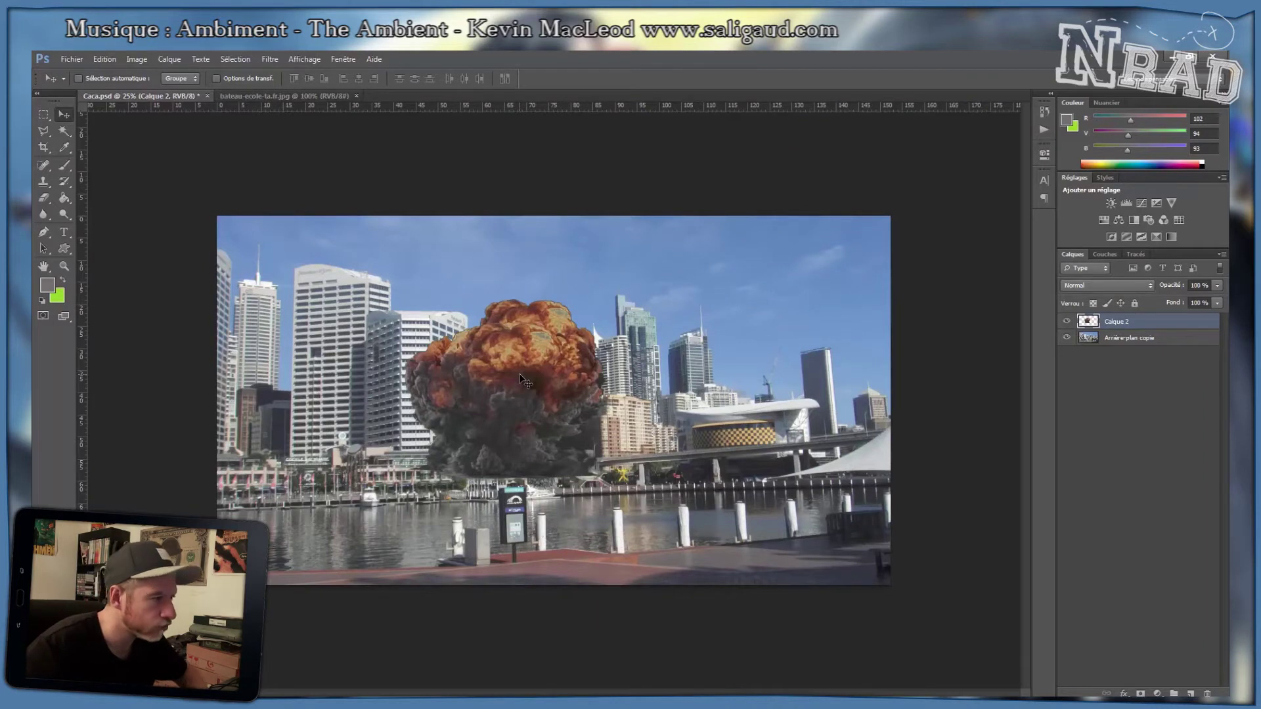
pyautogui.hotkey('ctrl', 't')
pyautogui.press('Return')
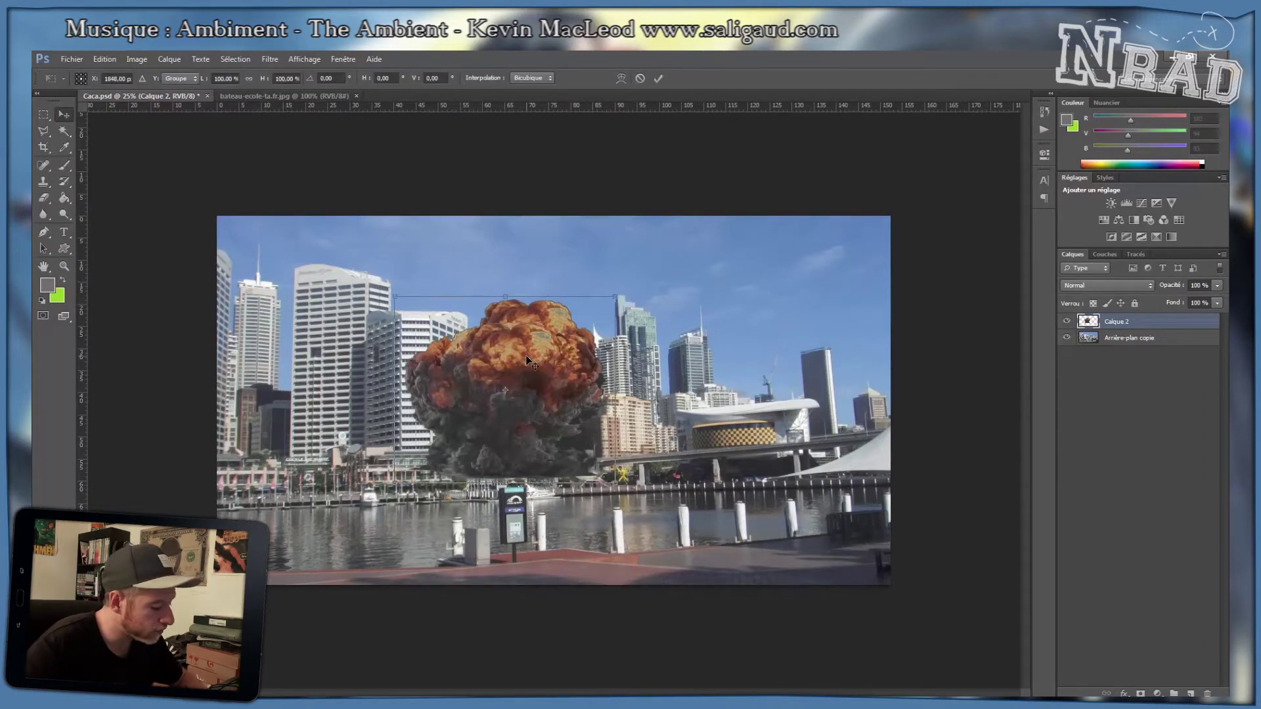
# Try to stretch the explosion taller from its upper edge with Free Transform.
pyautogui.hotkey('ctrl', 't')
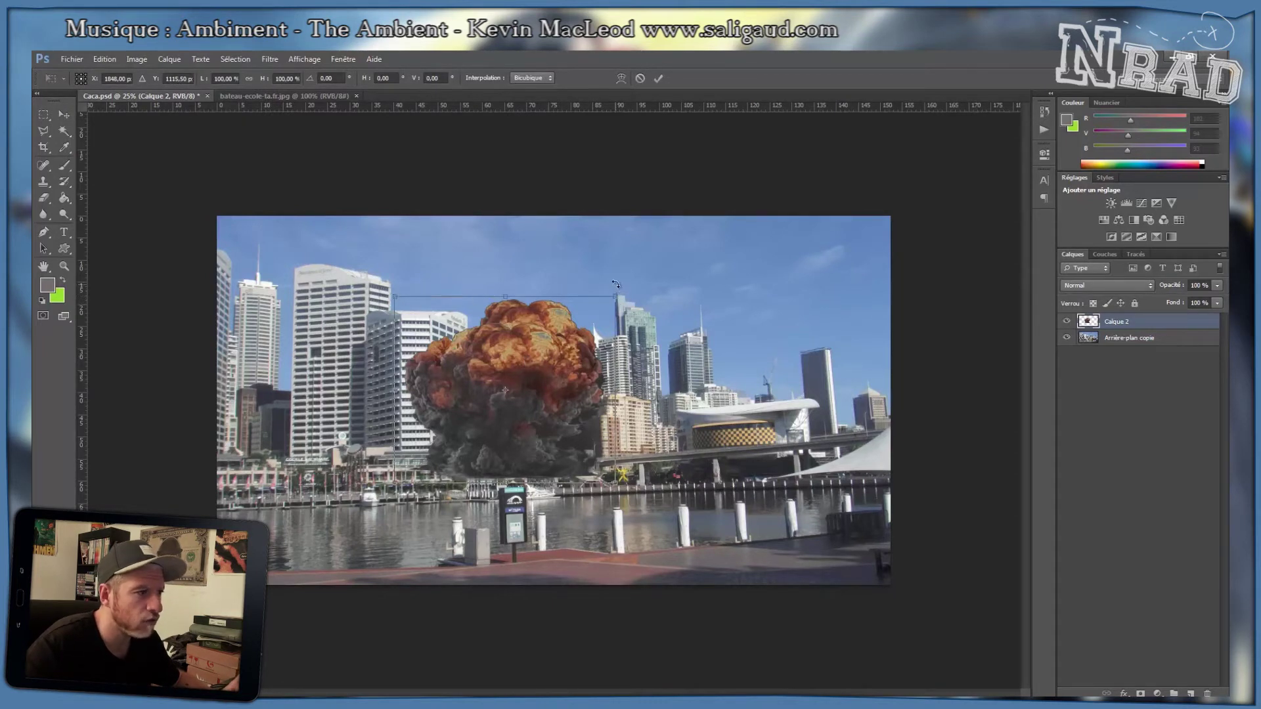
pyautogui.moveTo(502, 293); pyautogui.dragTo(526, 258)
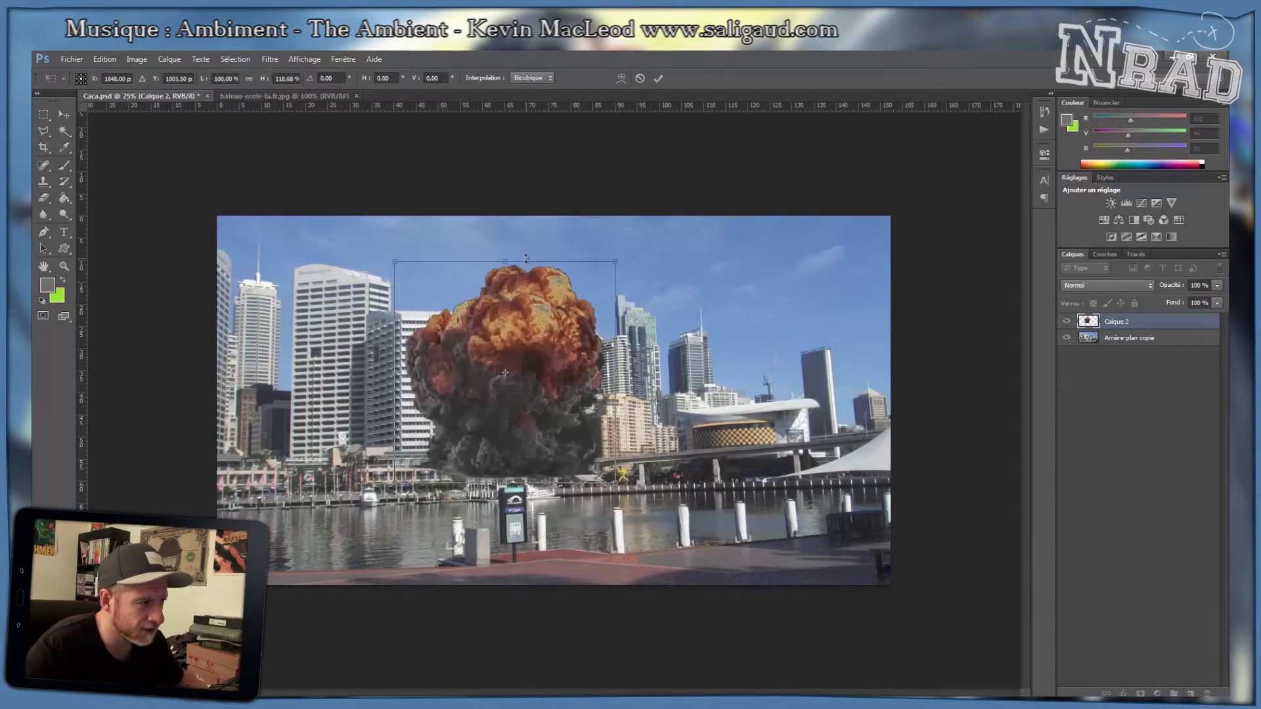
pyautogui.press('Escape')
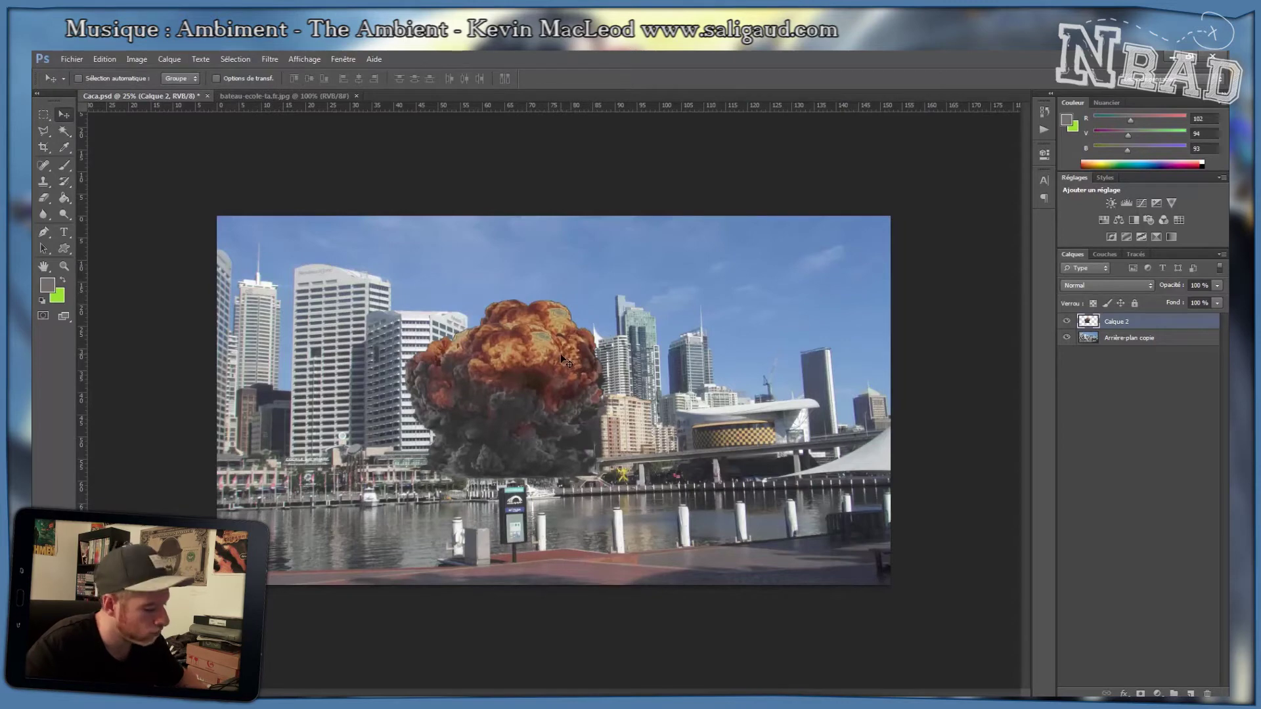
# Scale the explosion down to about 60% with Free Transform and move it above the Rabobank tower.
pyautogui.hotkey('ctrl', 't')
pyautogui.moveTo(614, 295); pyautogui.dragTo(596, 320)
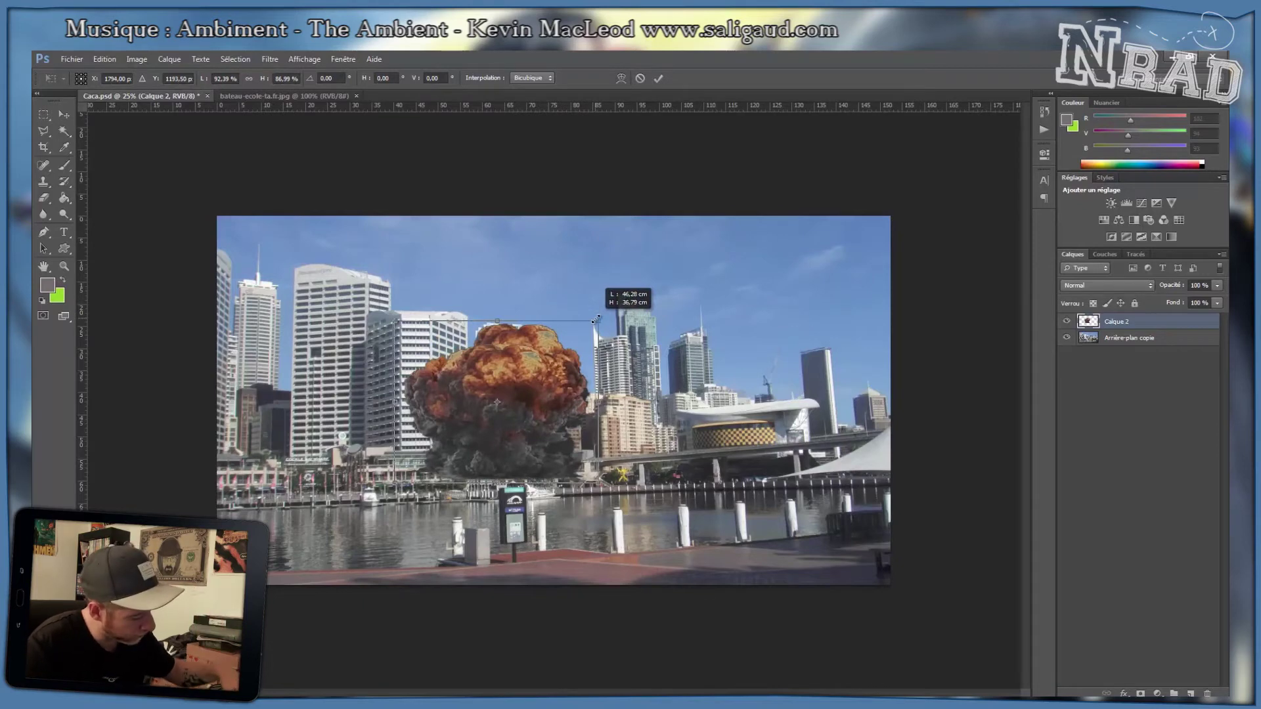
pyautogui.moveTo(596, 320); pyautogui.dragTo(527, 369)
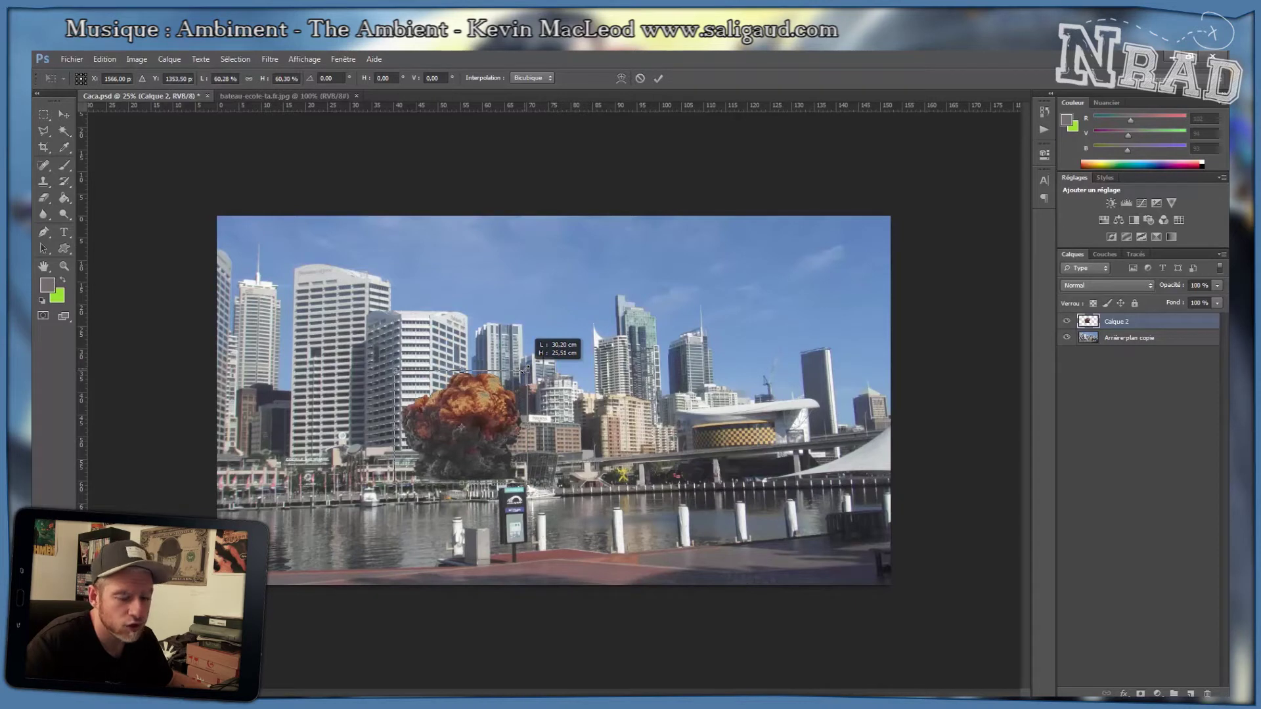
pyautogui.moveTo(526, 370); pyautogui.dragTo(526, 370)
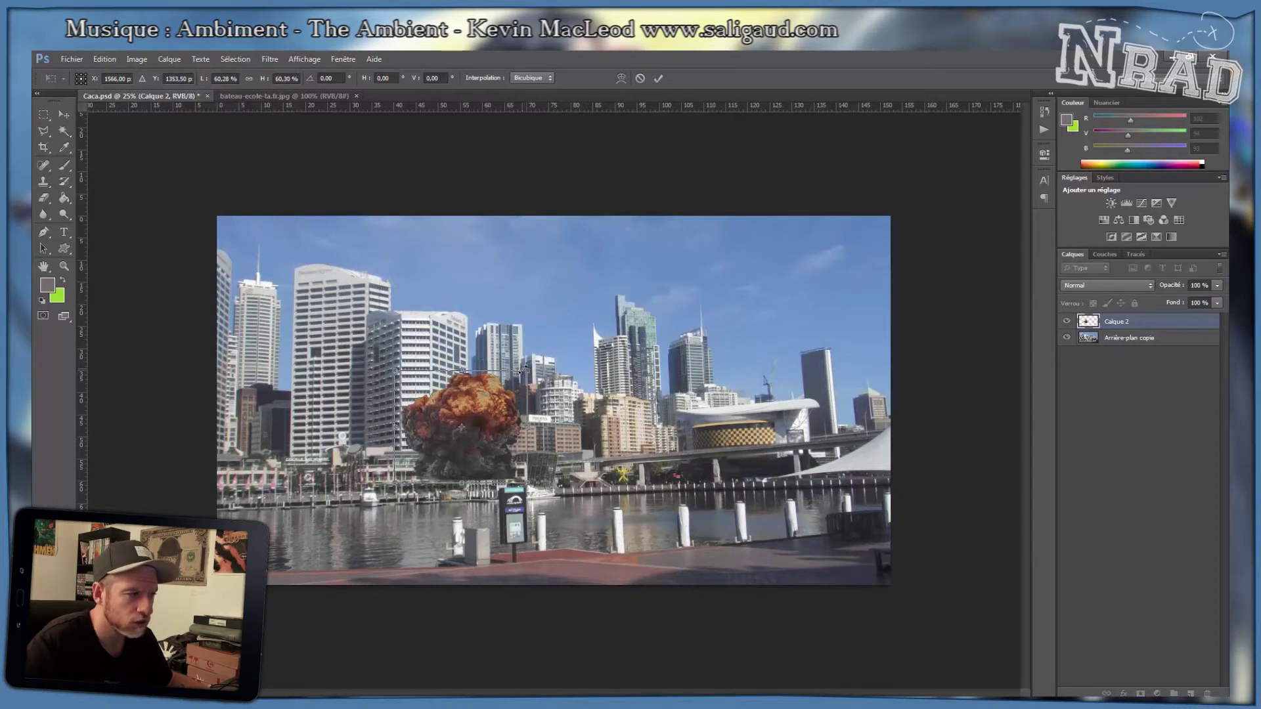
pyautogui.moveTo(459, 401); pyautogui.dragTo(488, 337)
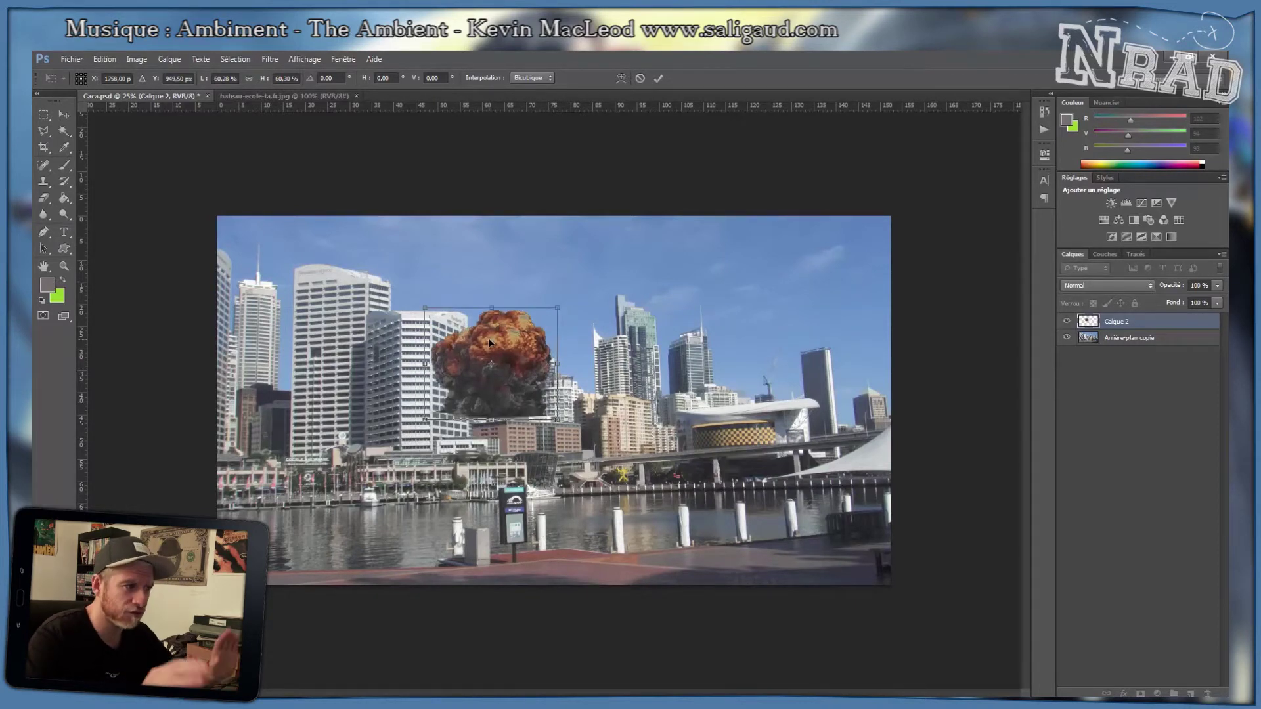
pyautogui.press('Return')
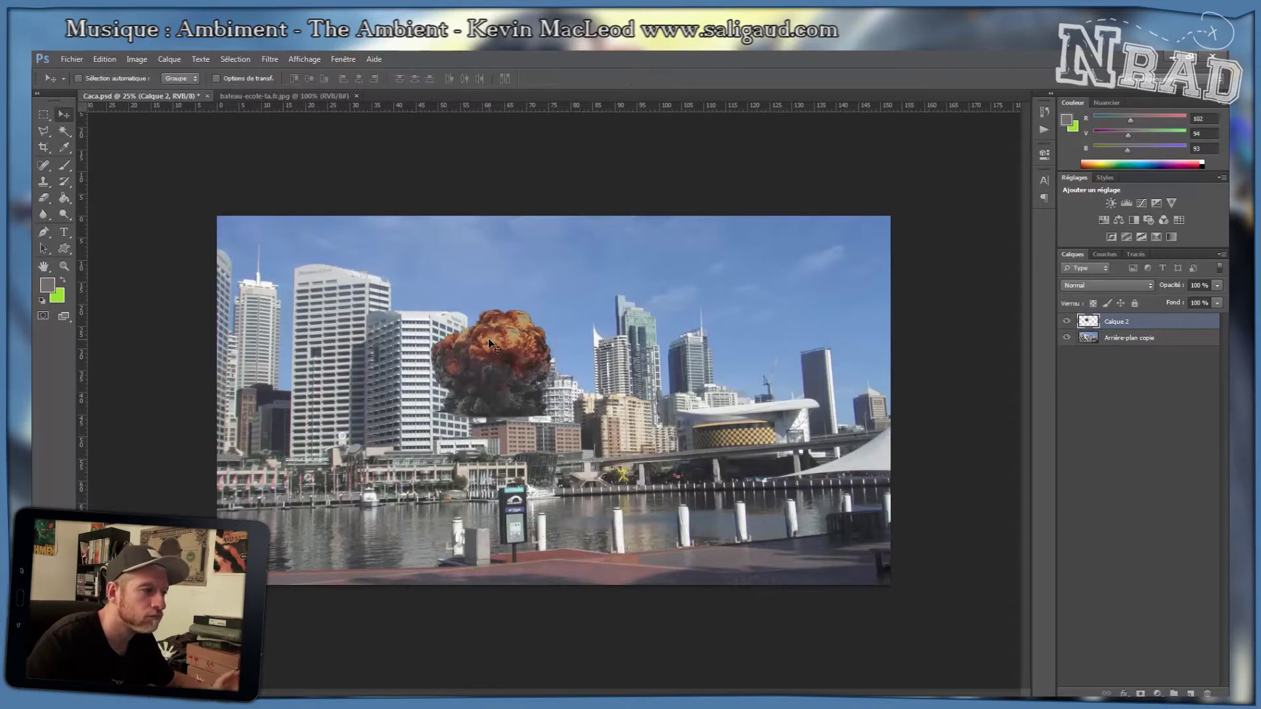
pyautogui.moveTo(505, 399); pyautogui.dragTo(576, 363)
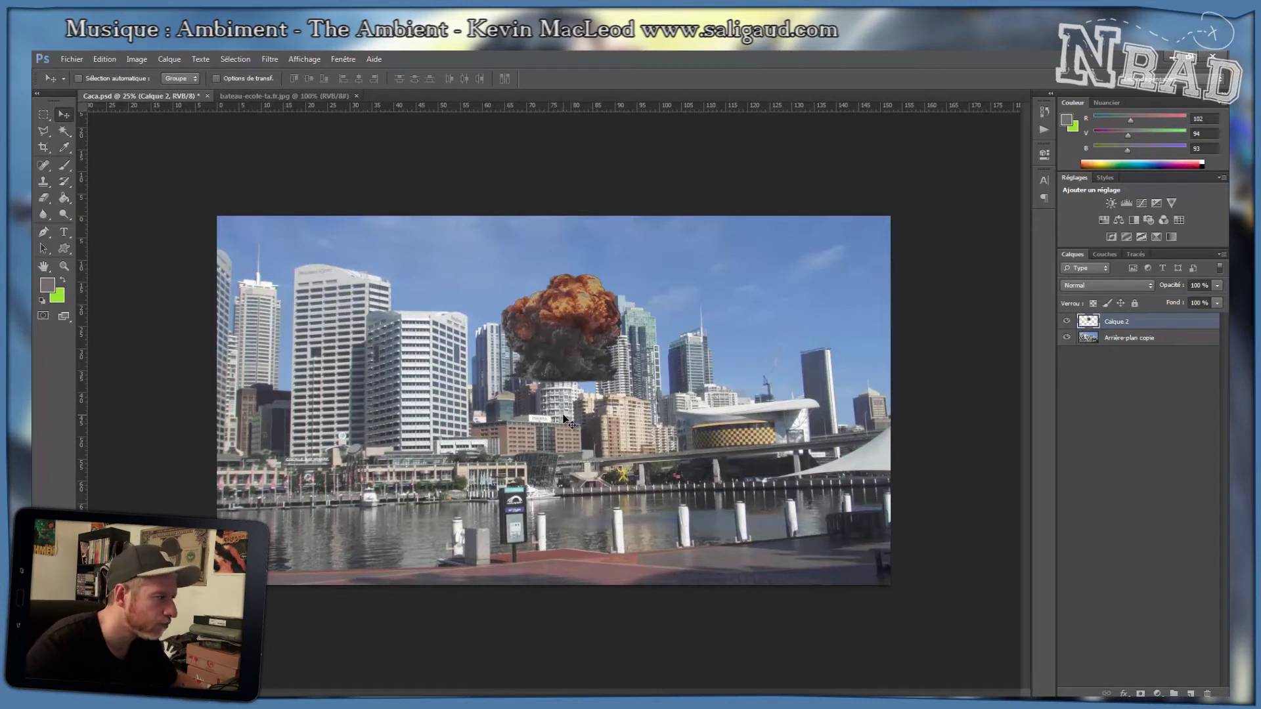
pyautogui.moveTo(542, 348); pyautogui.dragTo(458, 302)
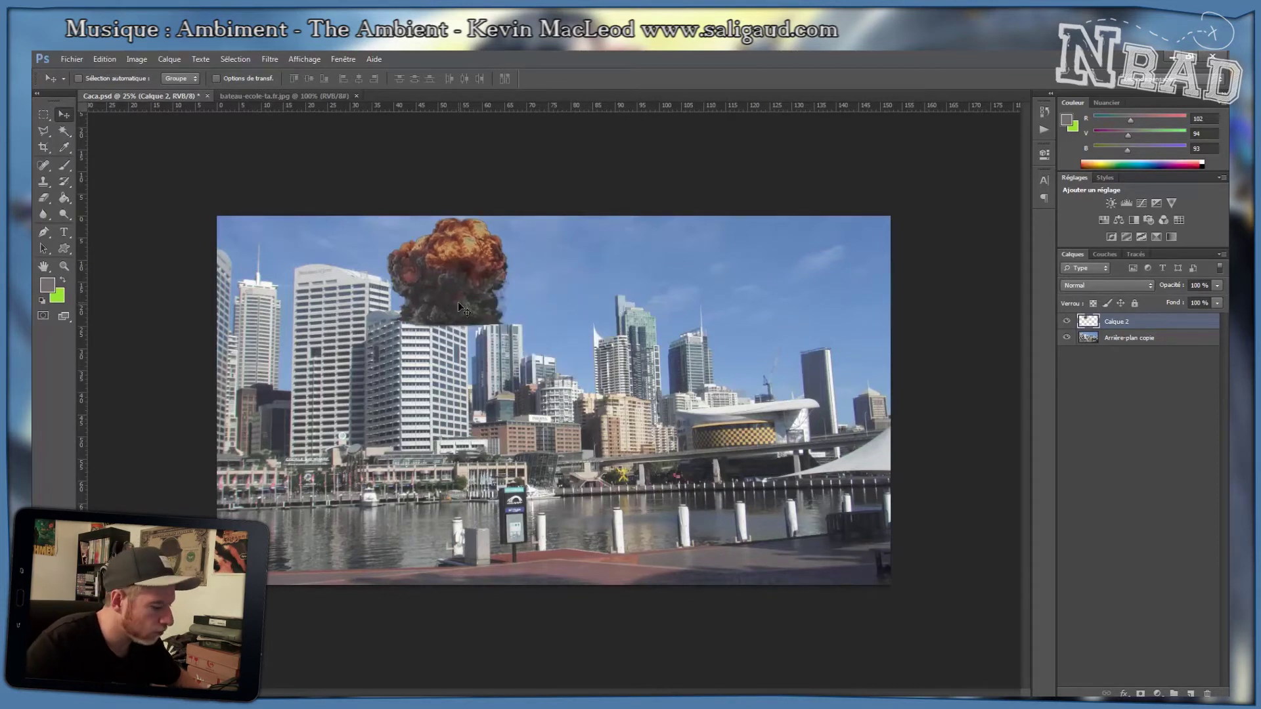
pyautogui.hotkey('ctrl', 't')
pyautogui.moveTo(484, 216); pyautogui.dragTo(485, 230)
pyautogui.press('Escape')
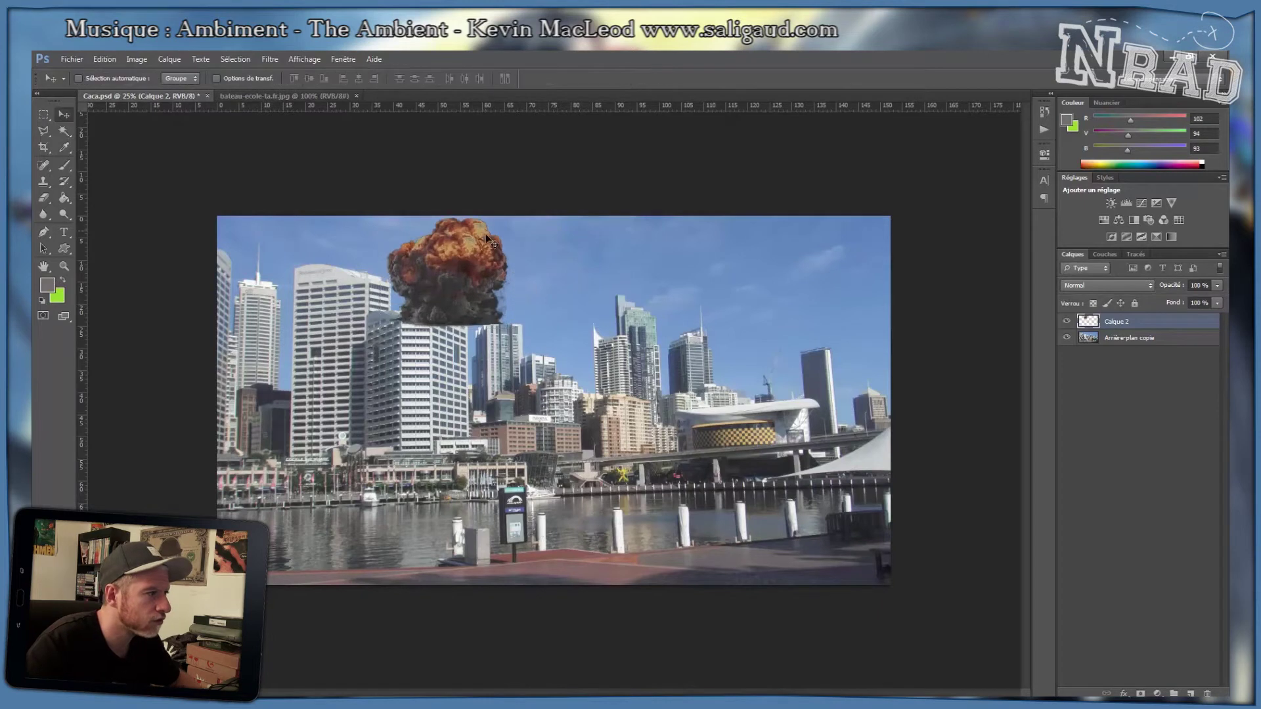
# Shrink the explosion further with Free Transform, seat its base on the Rabobank tower's roof, and save the file.
pyautogui.hotkey('ctrl', 't')
pyautogui.moveTo(515, 215); pyautogui.dragTo(453, 267)
pyautogui.moveTo(411, 312); pyautogui.dragTo(647, 427)
pyautogui.press('Return')
pyautogui.hotkey('ctrl', '+')
pyautogui.hotkey('ctrl', '+')
pyautogui.hotkey('ctrl', '+')
pyautogui.moveTo(627, 385); pyautogui.dragTo(544, 415)
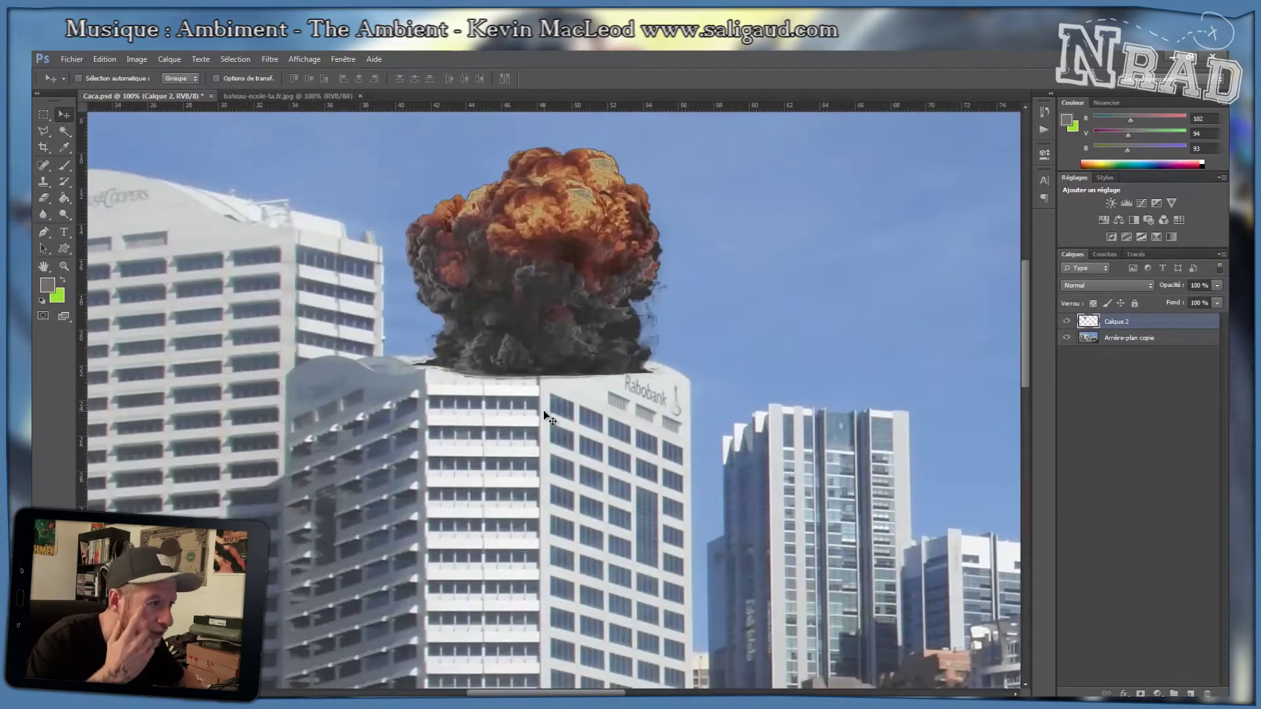
pyautogui.hotkey('ctrl', 's')
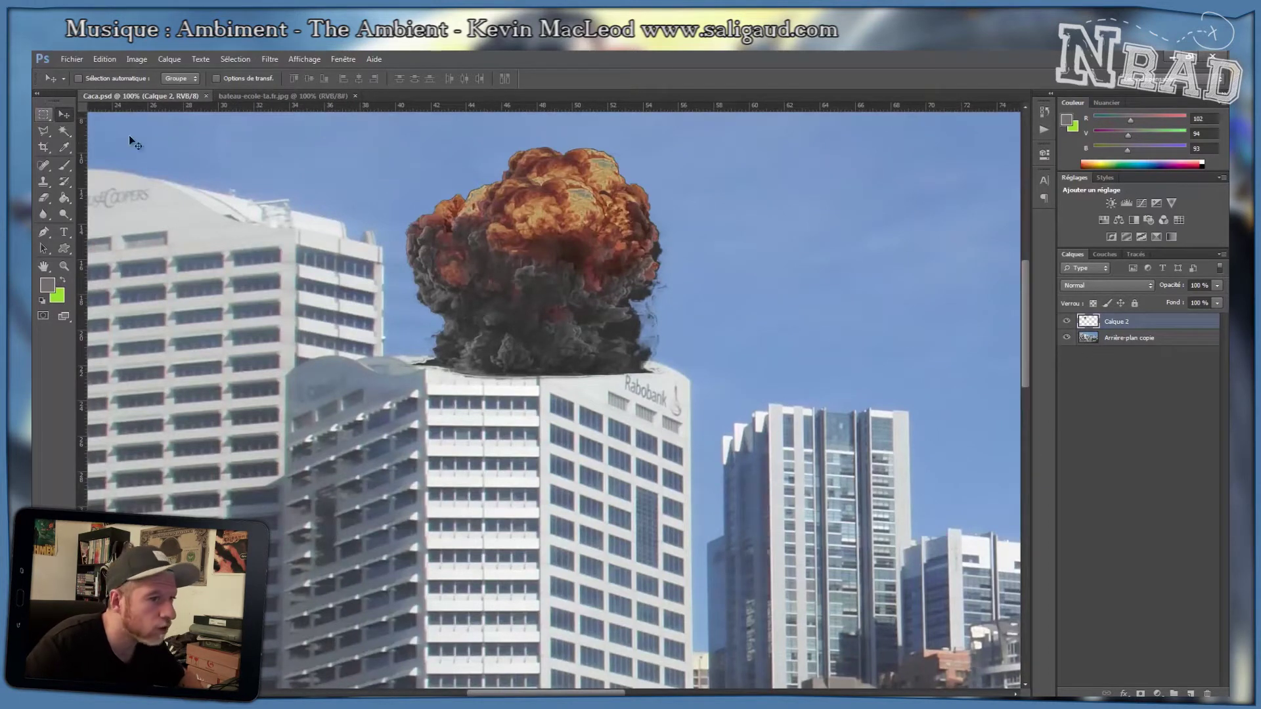
# Inspect the roof beneath the explosion by toggling its layer, and choose the Polygonal Lasso tool.
pyautogui.click(1065, 321)
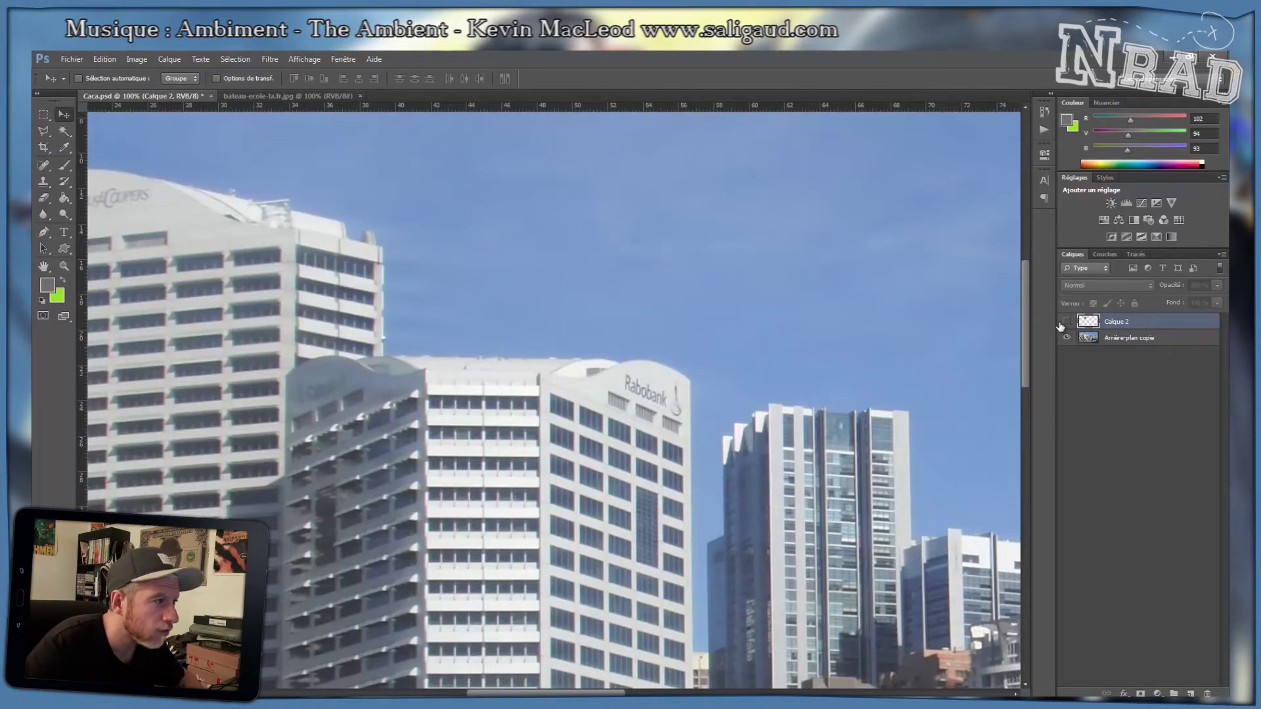
pyautogui.click(1062, 322)
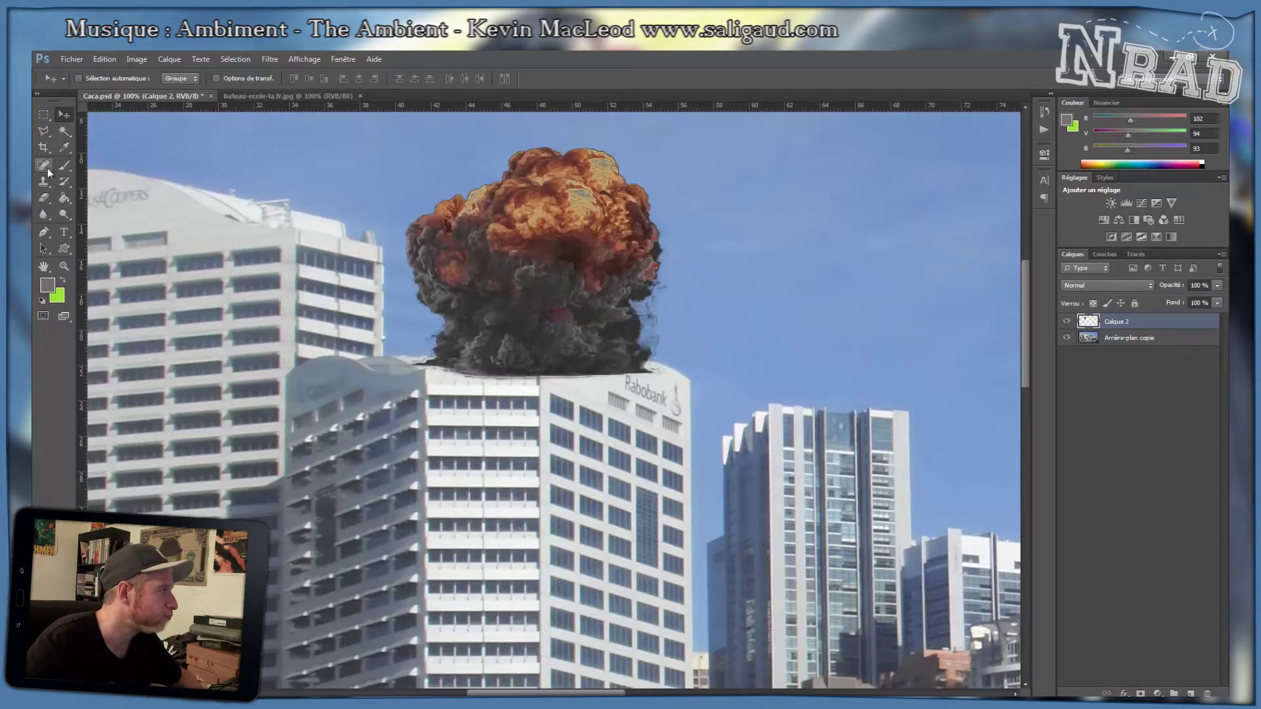
pyautogui.click(38, 135)
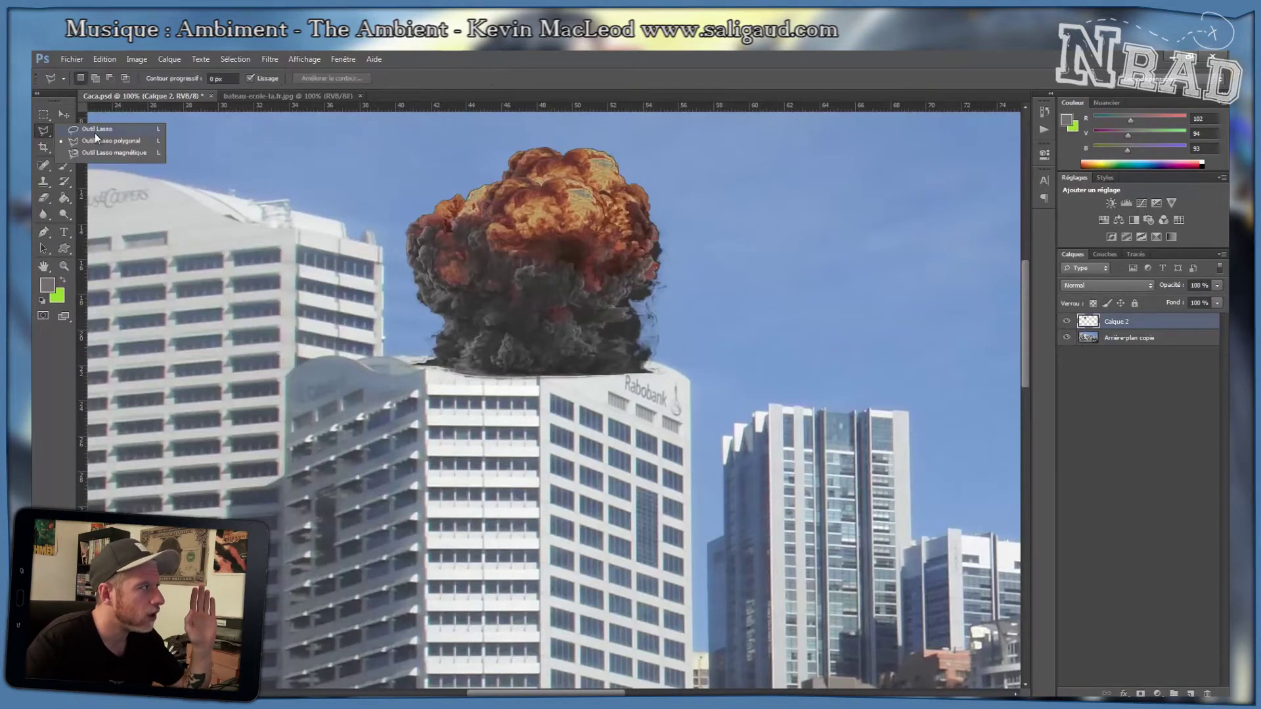
pyautogui.click(92, 142)
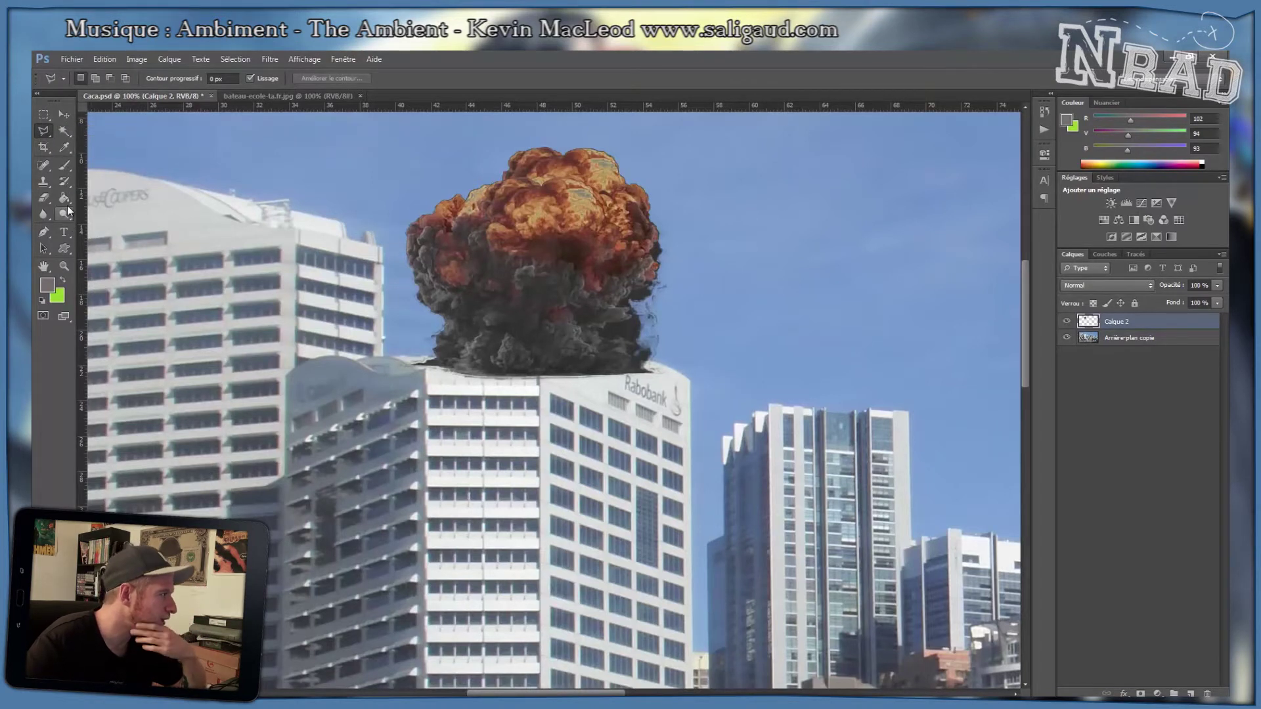
pyautogui.click(44, 233)
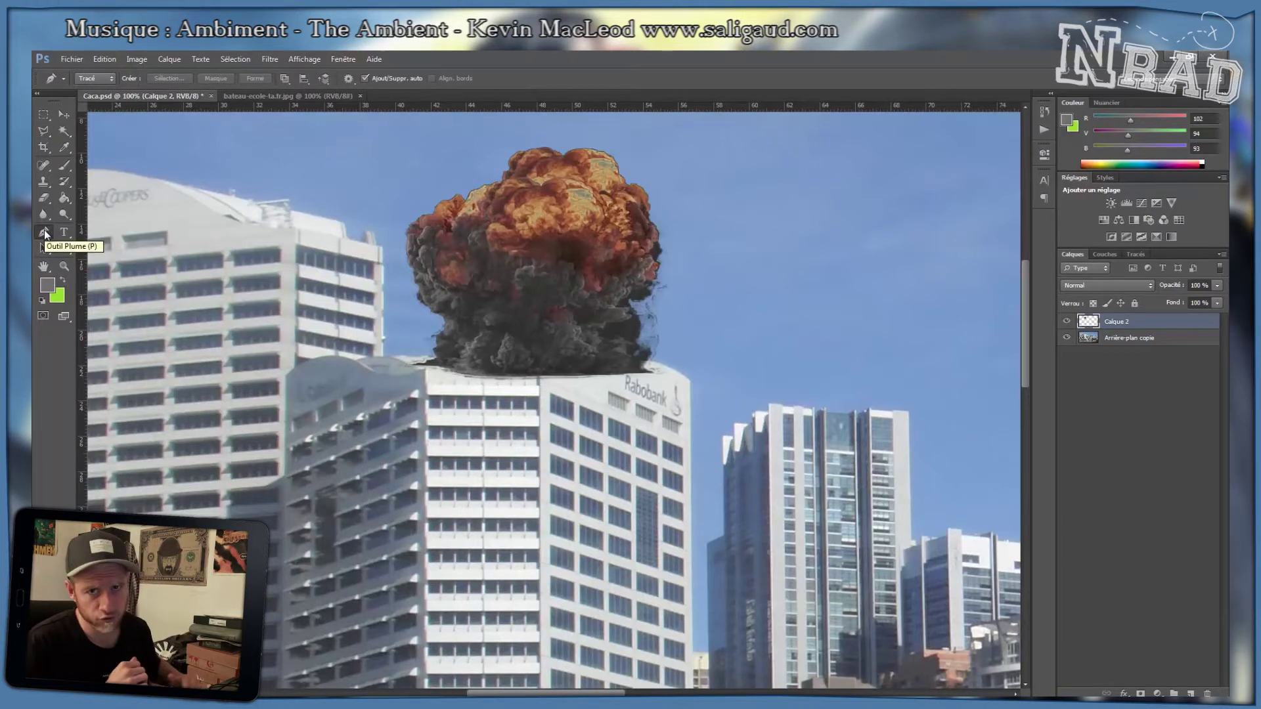
pyautogui.click(46, 133)
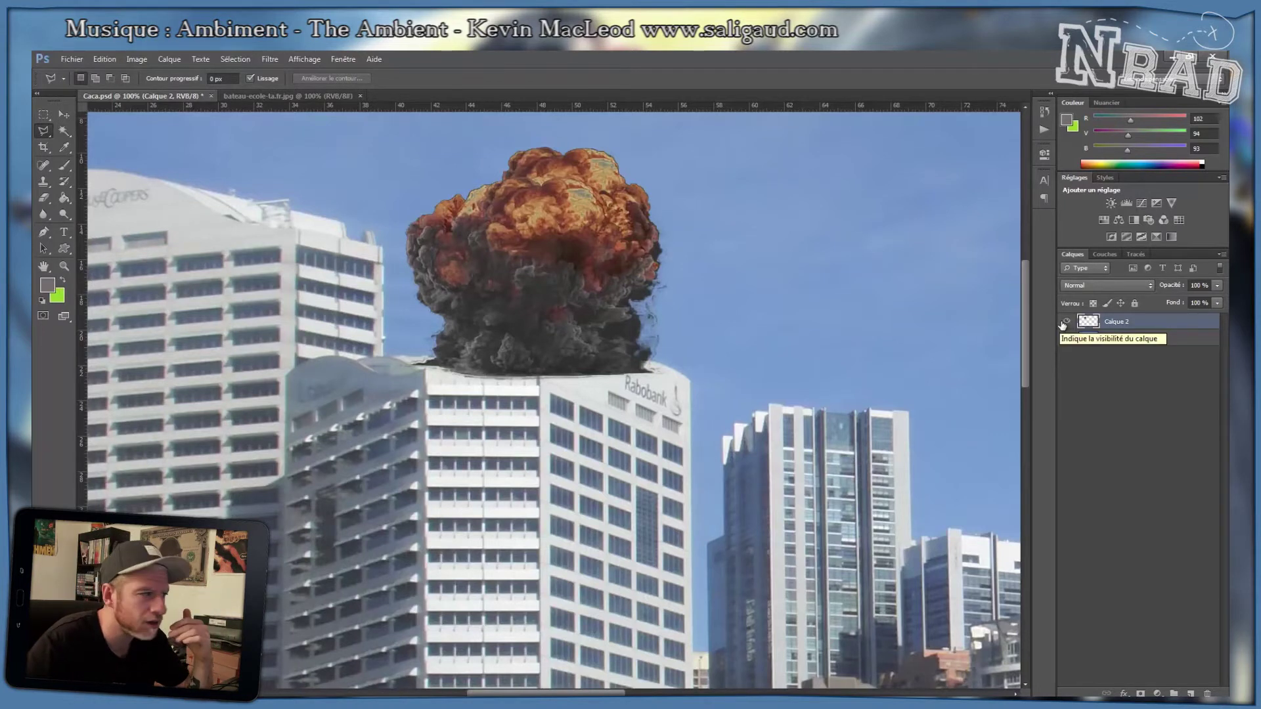
# Hide the explosion layer Calque 2 to expose the roofline, keeping that layer selected for editing.
pyautogui.click(1065, 322)
pyautogui.click(1065, 321)
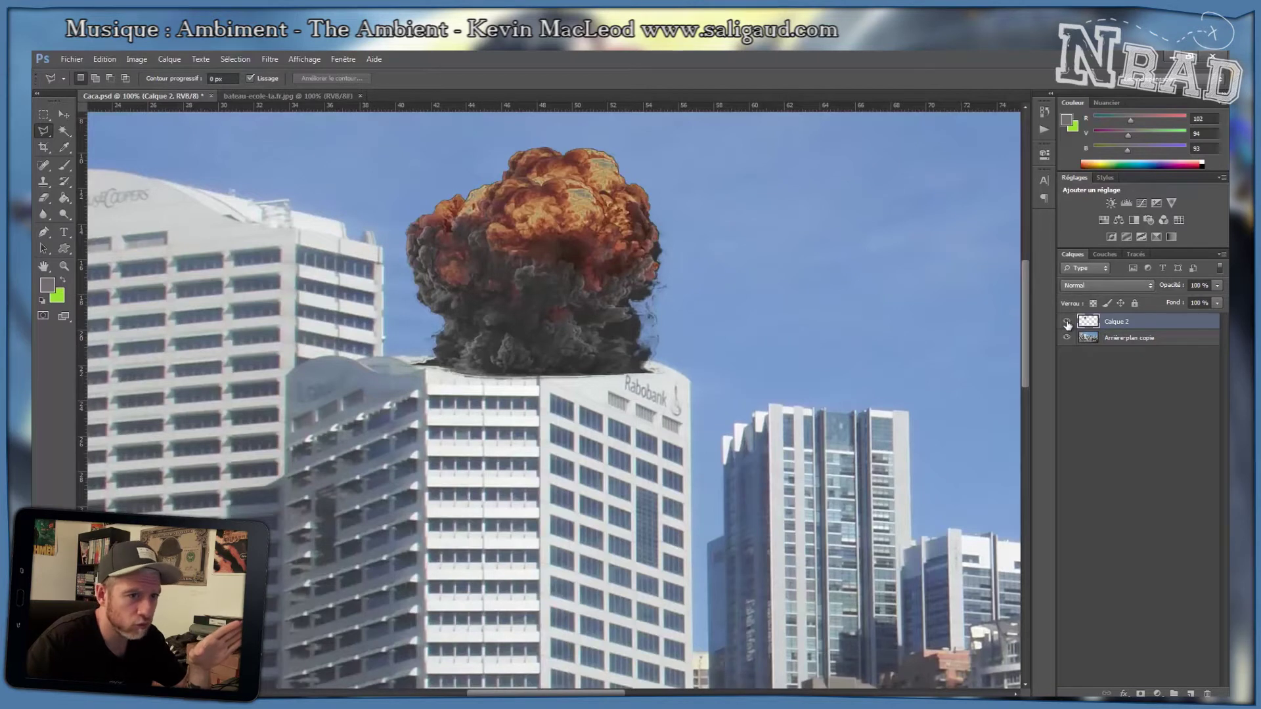
pyautogui.click(1067, 322)
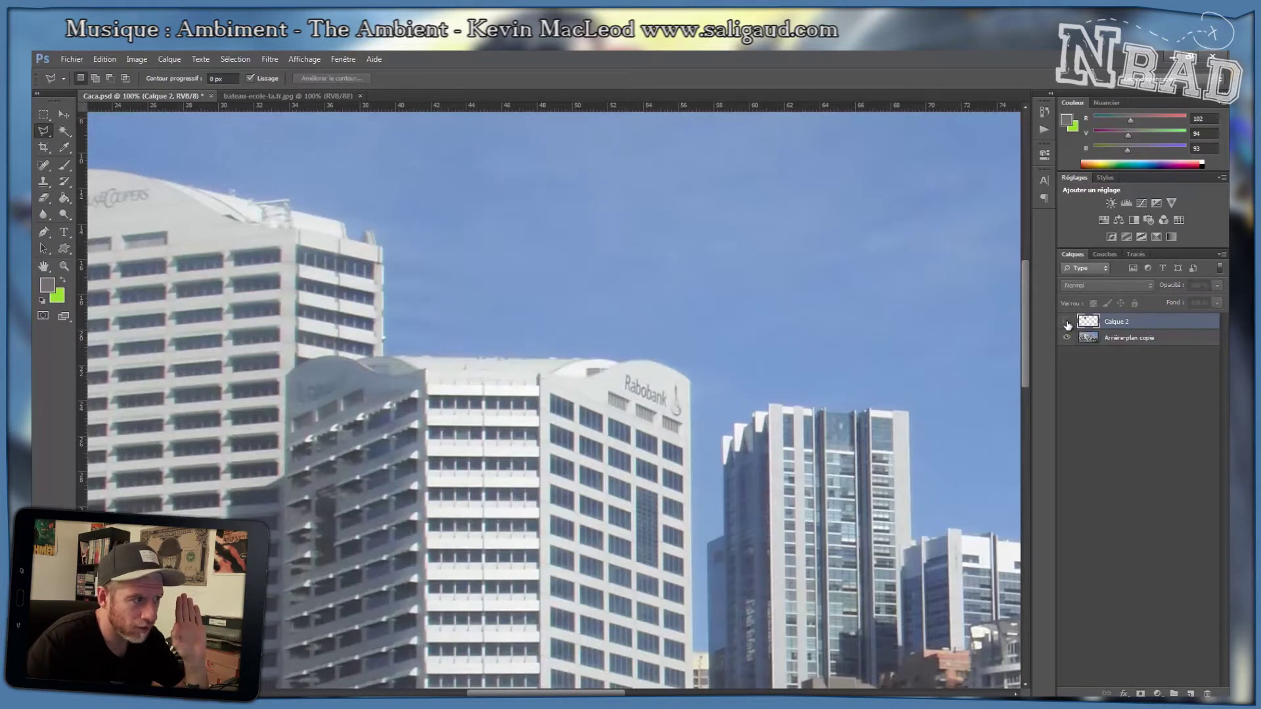
pyautogui.click(1112, 339)
pyautogui.click(1114, 326)
pyautogui.click(1112, 339)
pyautogui.click(1115, 327)
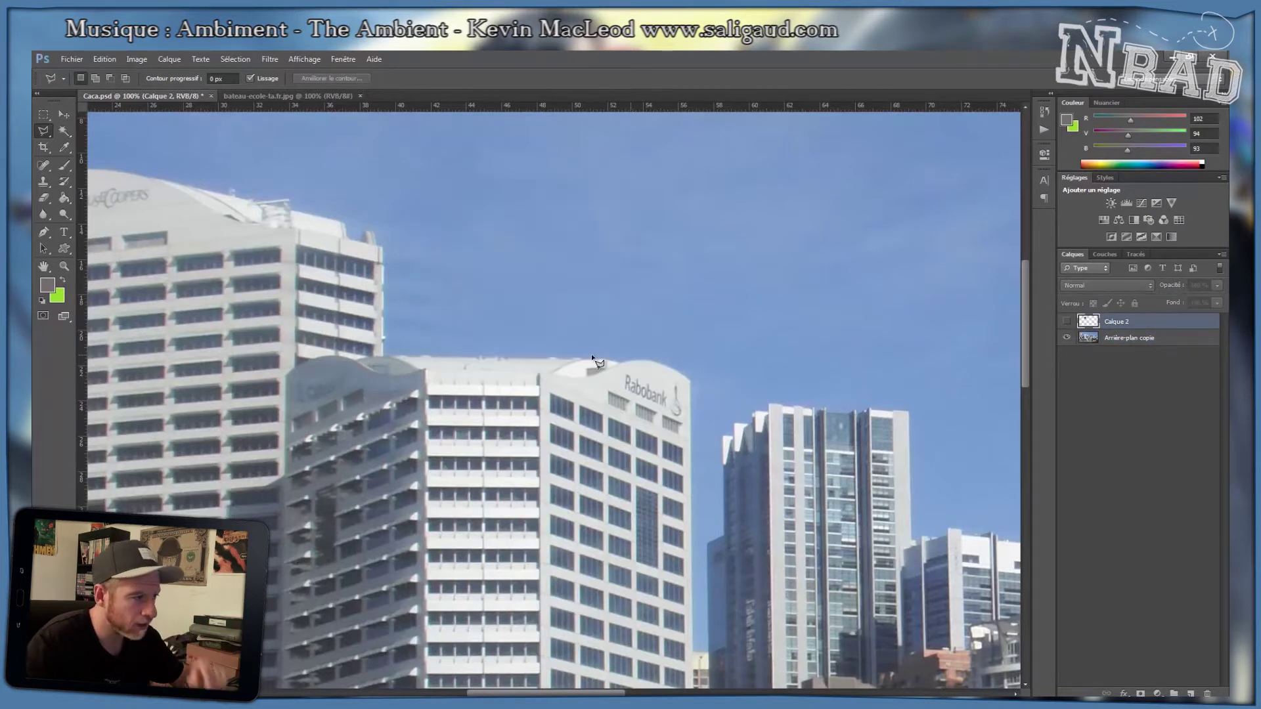
pyautogui.click(1067, 323)
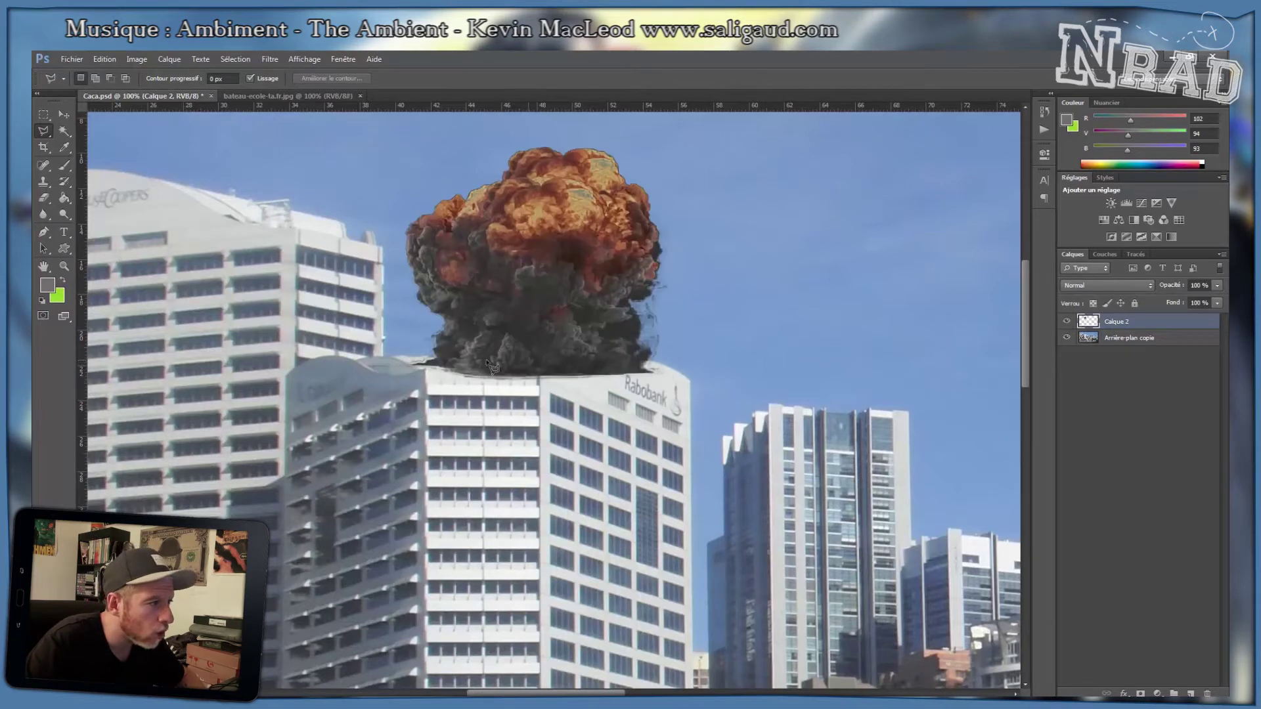
pyautogui.click(1068, 322)
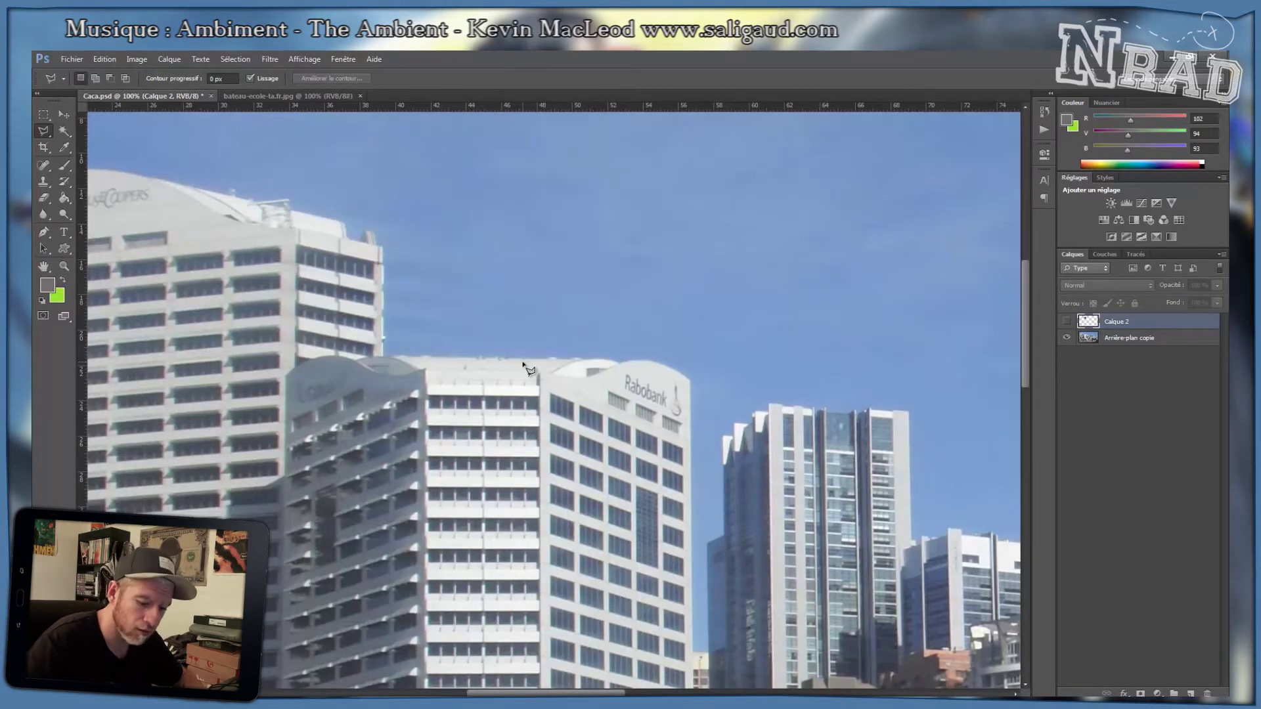
# Trace a polygonal selection along the Rabobank tower's roofline and close it through the upper floors below.
pyautogui.scroll(2, 529, 368)
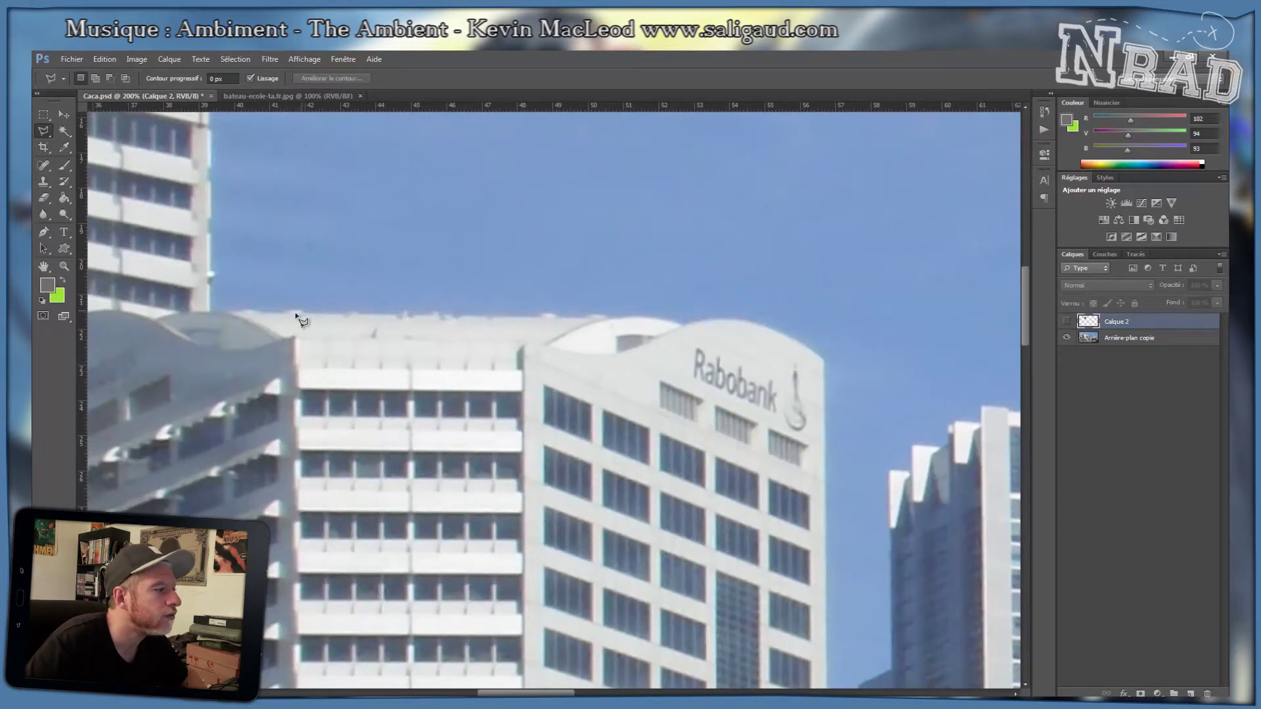
pyautogui.moveTo(305, 310); pyautogui.dragTo(434, 317)
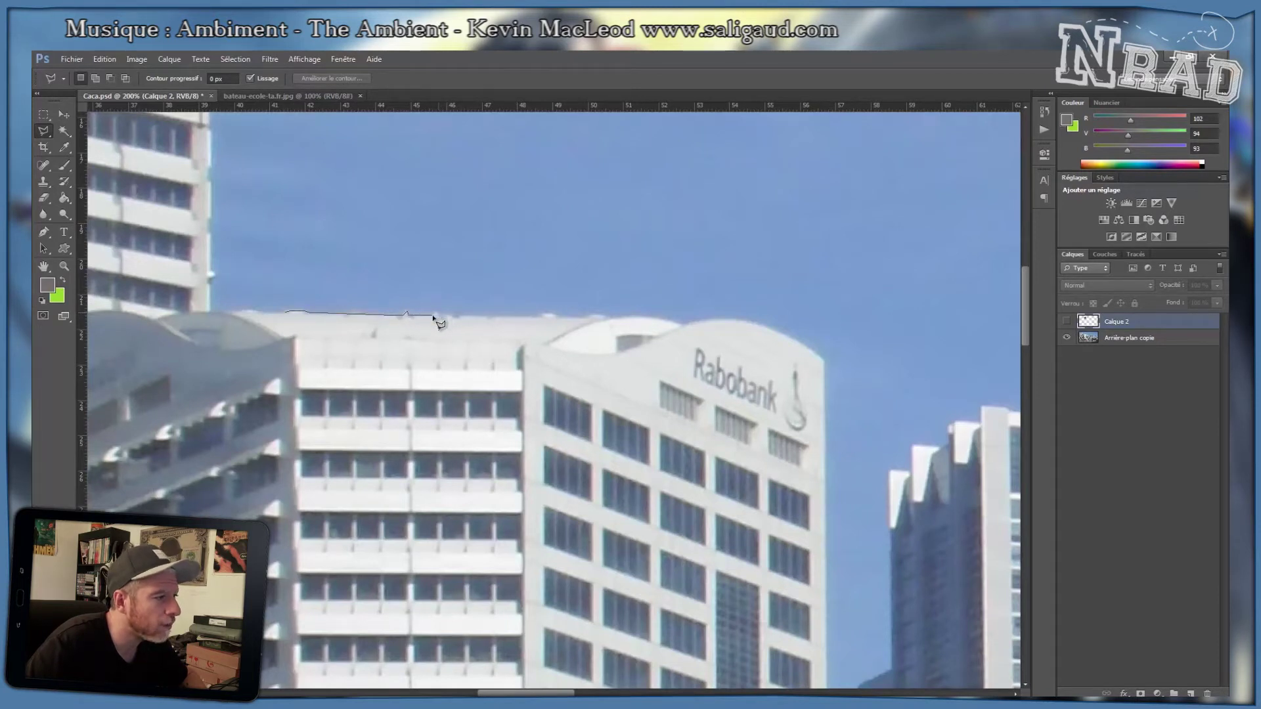
pyautogui.moveTo(547, 320); pyautogui.dragTo(591, 322)
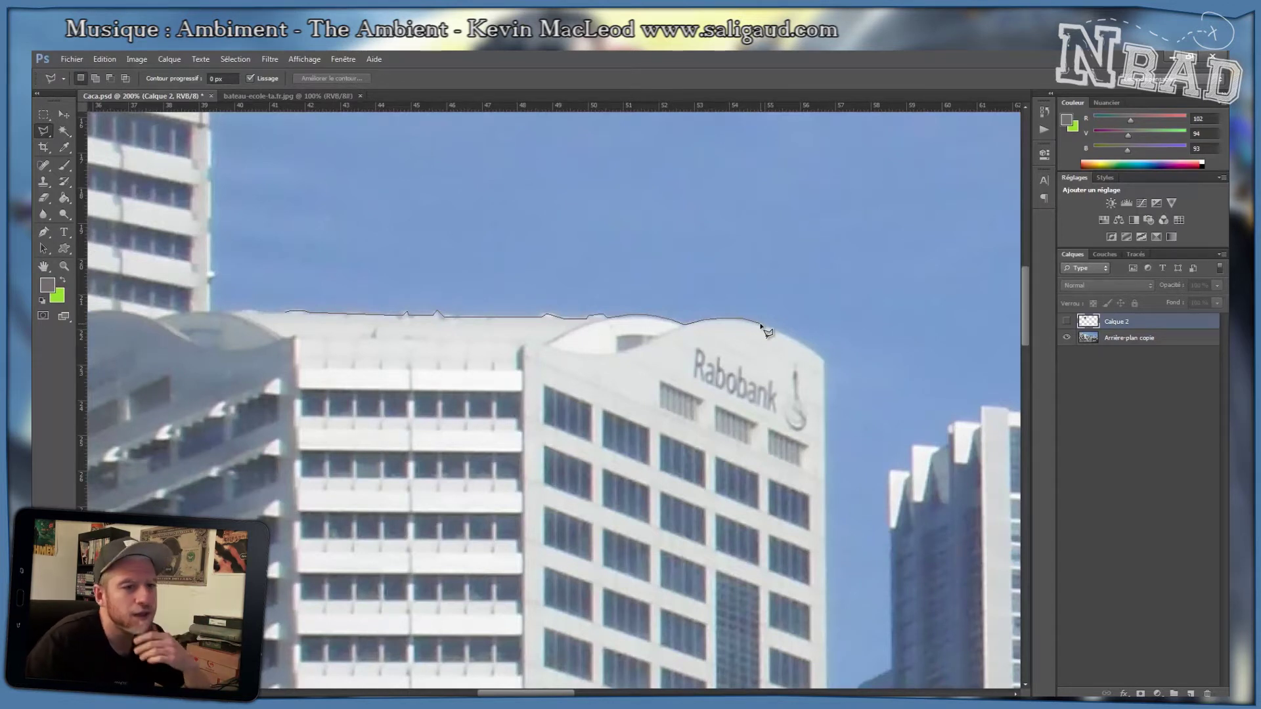
pyautogui.click(807, 427)
pyautogui.click(115, 447)
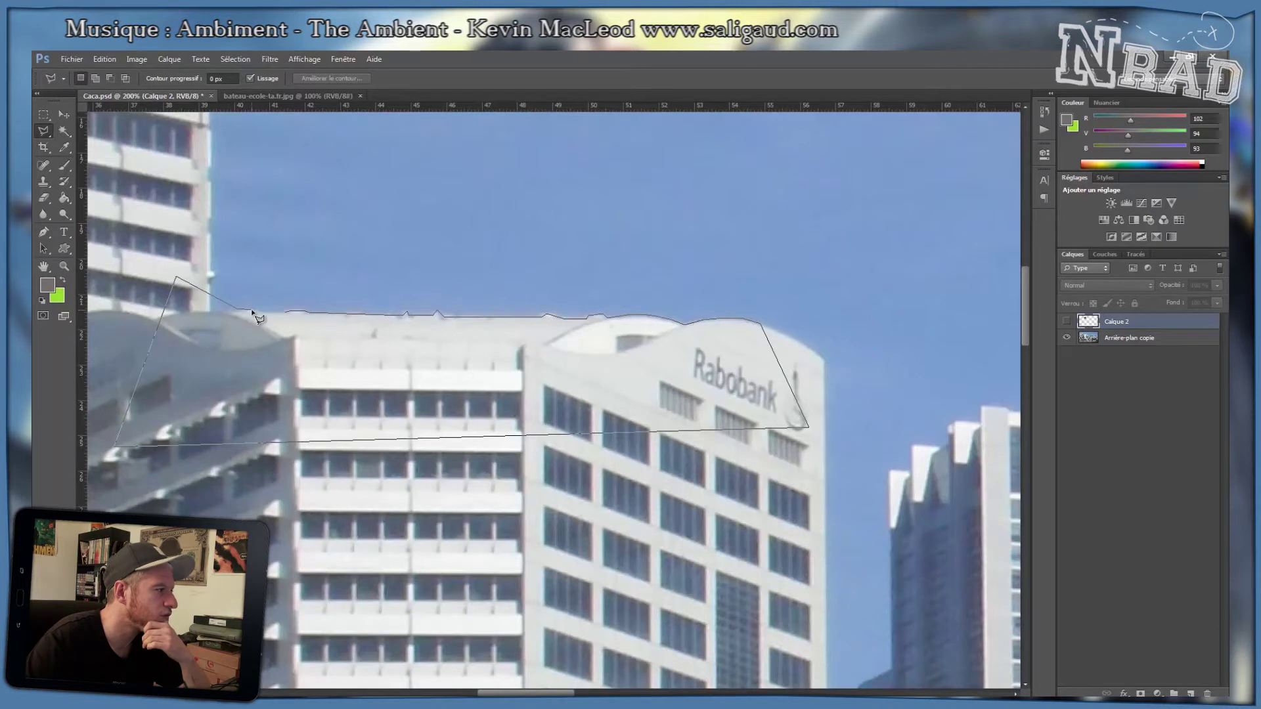
pyautogui.click(287, 316)
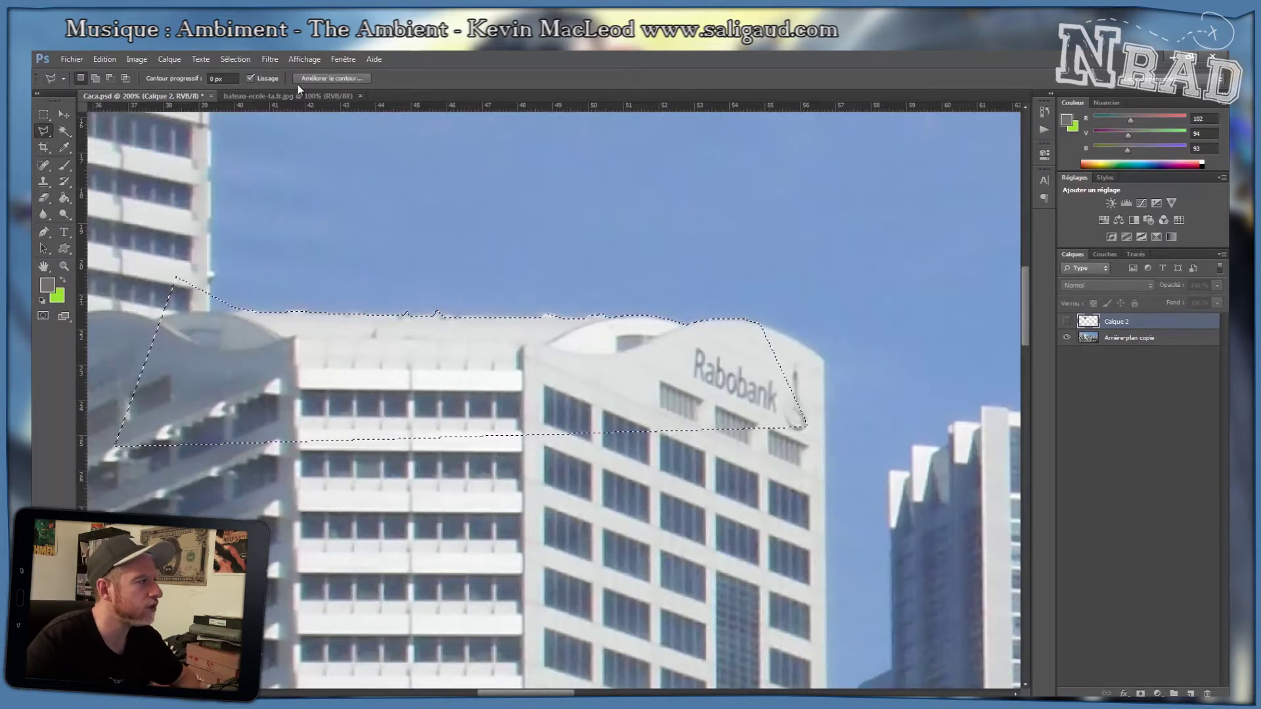
# Compare the roofline selection with the explosion's base by repeatedly toggling the visibility of Calque 2.
pyautogui.click(1067, 325)
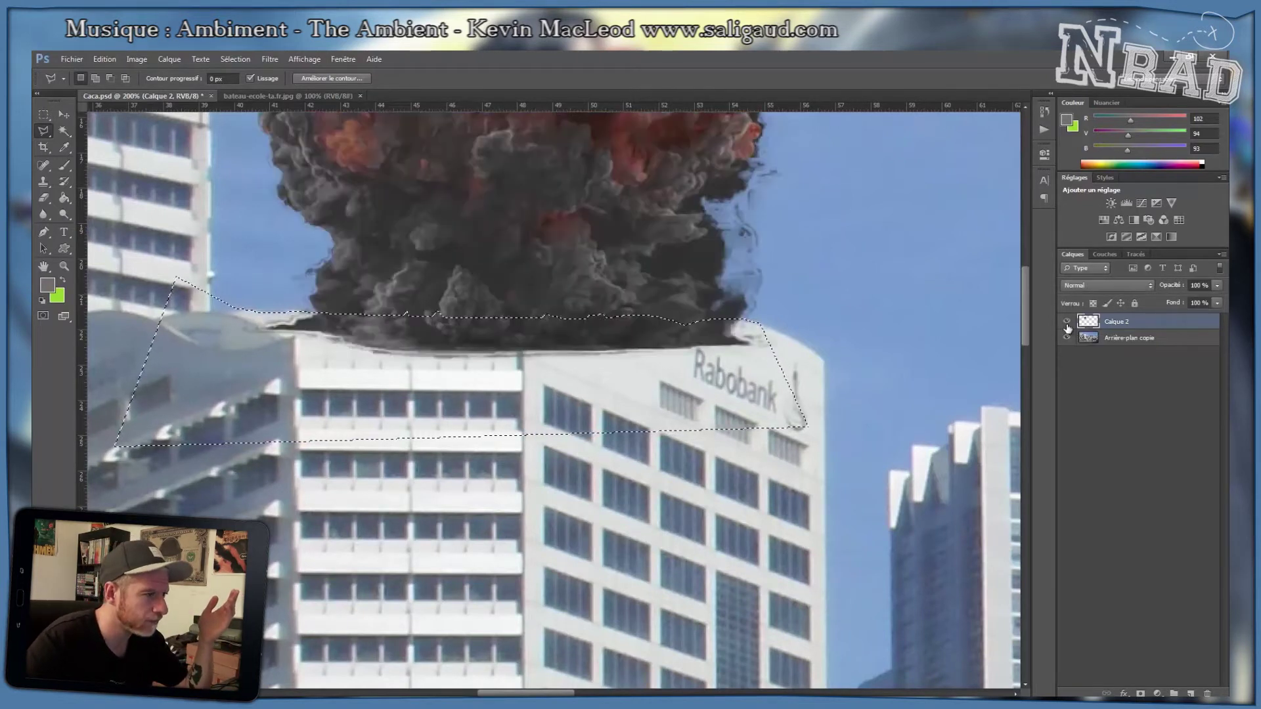
pyautogui.click(1067, 325)
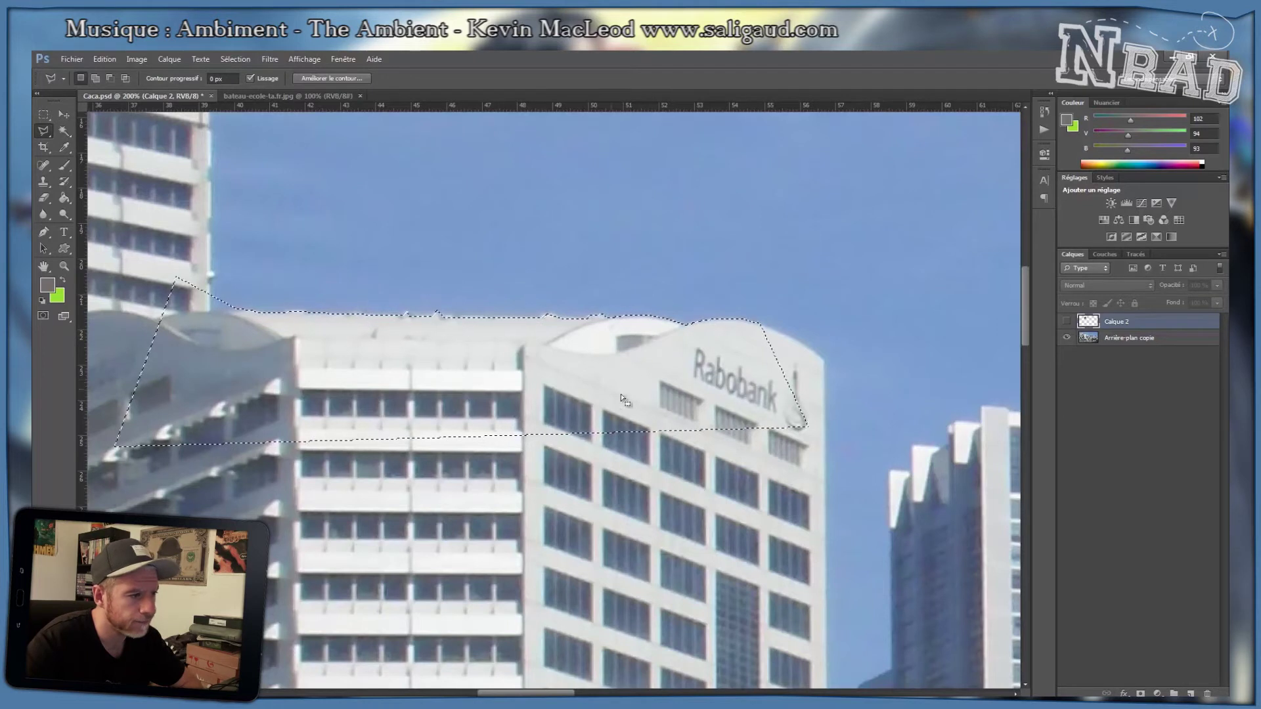
pyautogui.click(1102, 336)
pyautogui.click(1096, 324)
pyautogui.click(1067, 324)
pyautogui.click(1068, 322)
pyautogui.click(1067, 323)
pyautogui.click(1066, 337)
pyautogui.click(1067, 323)
pyautogui.click(1065, 337)
pyautogui.click(1068, 322)
pyautogui.click(1067, 322)
pyautogui.click(1067, 322)
pyautogui.click(1067, 323)
pyautogui.click(1067, 323)
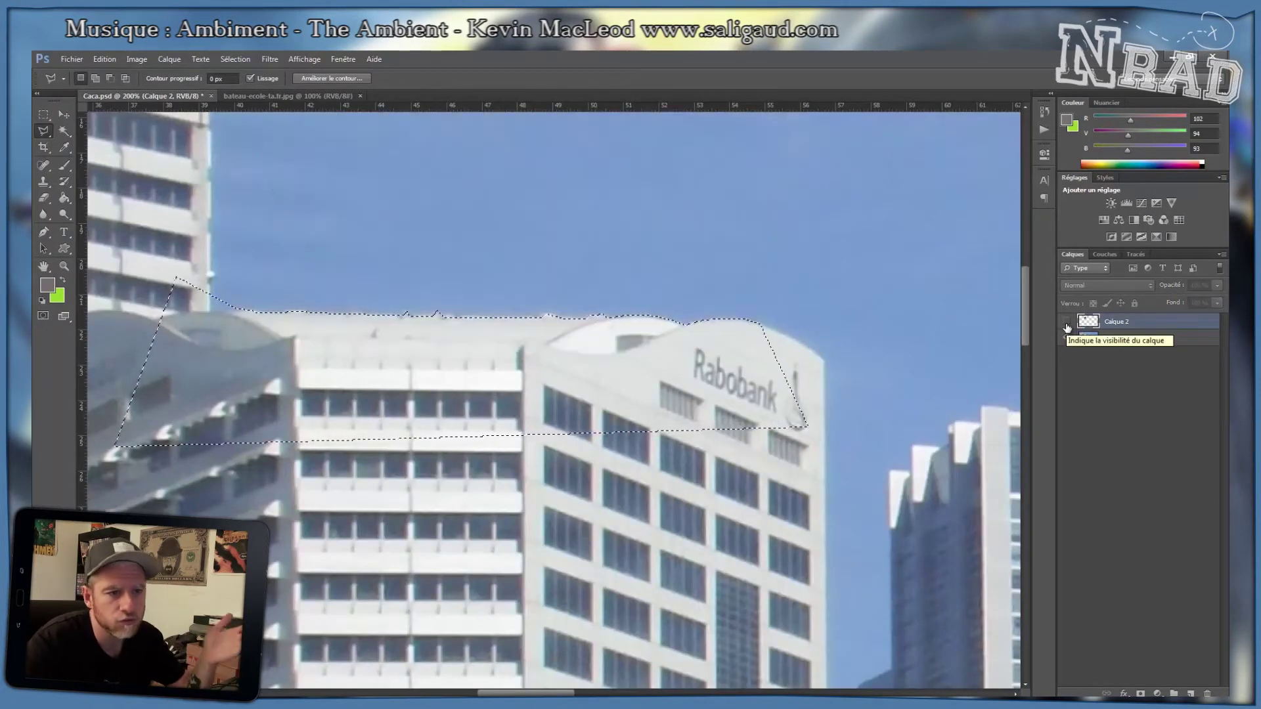
pyautogui.click(1067, 322)
pyautogui.click(1067, 322)
# Show Calque 2 again, delete the part of the explosion inside the roofline selection, and deselect.
pyautogui.click(1067, 324)
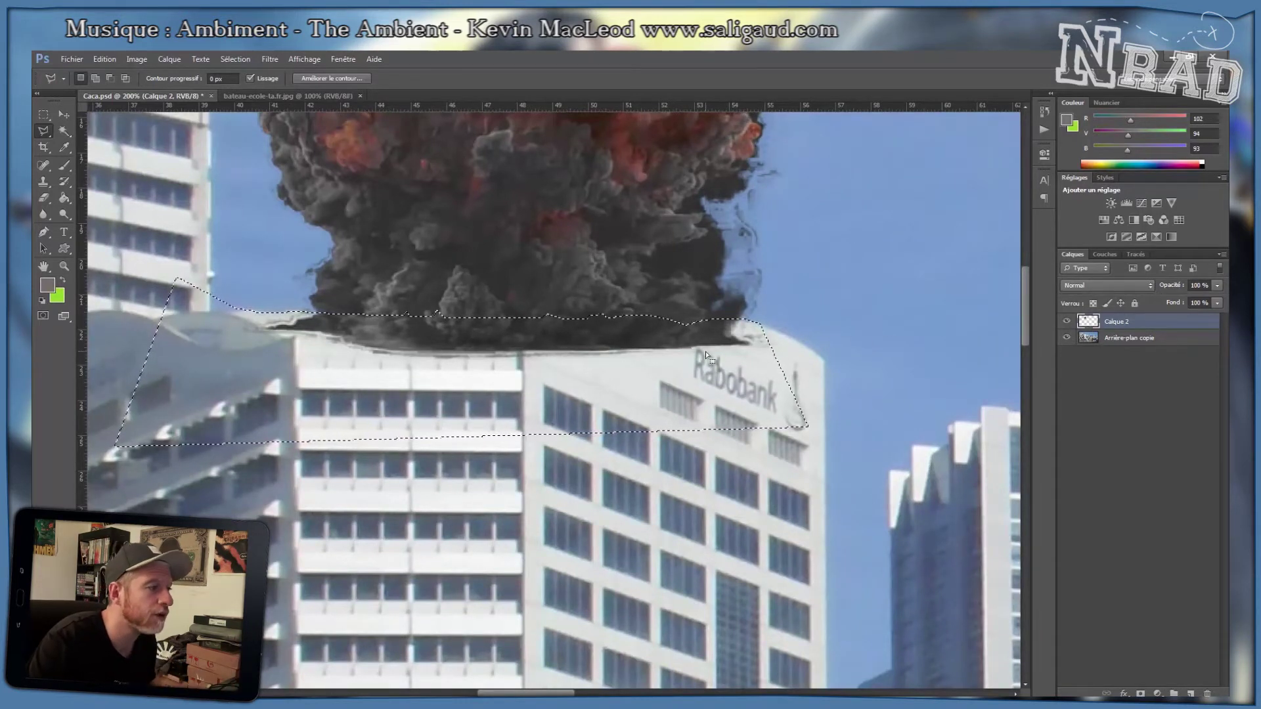
pyautogui.press('Delete')
pyautogui.hotkey('ctrl', 'd')
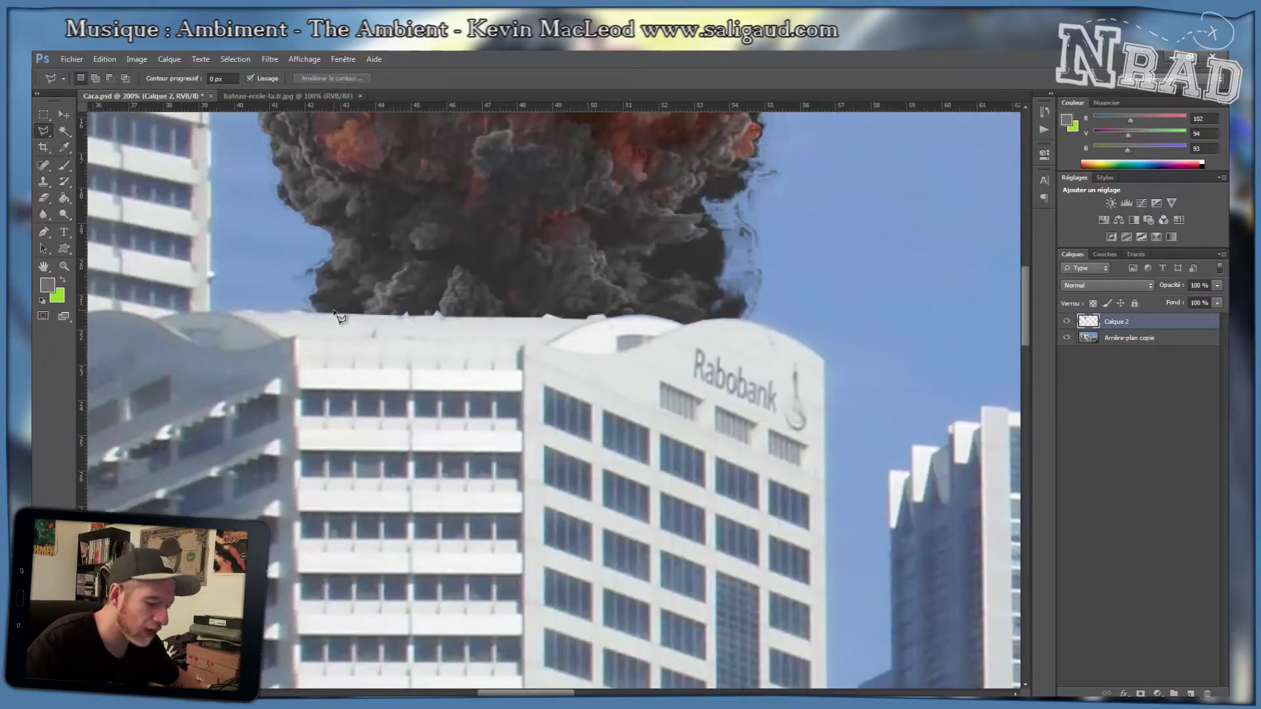
# Save the file and review the trimmed explosion behind the roof within the whole photo.
pyautogui.scroll(-3, 336, 315)
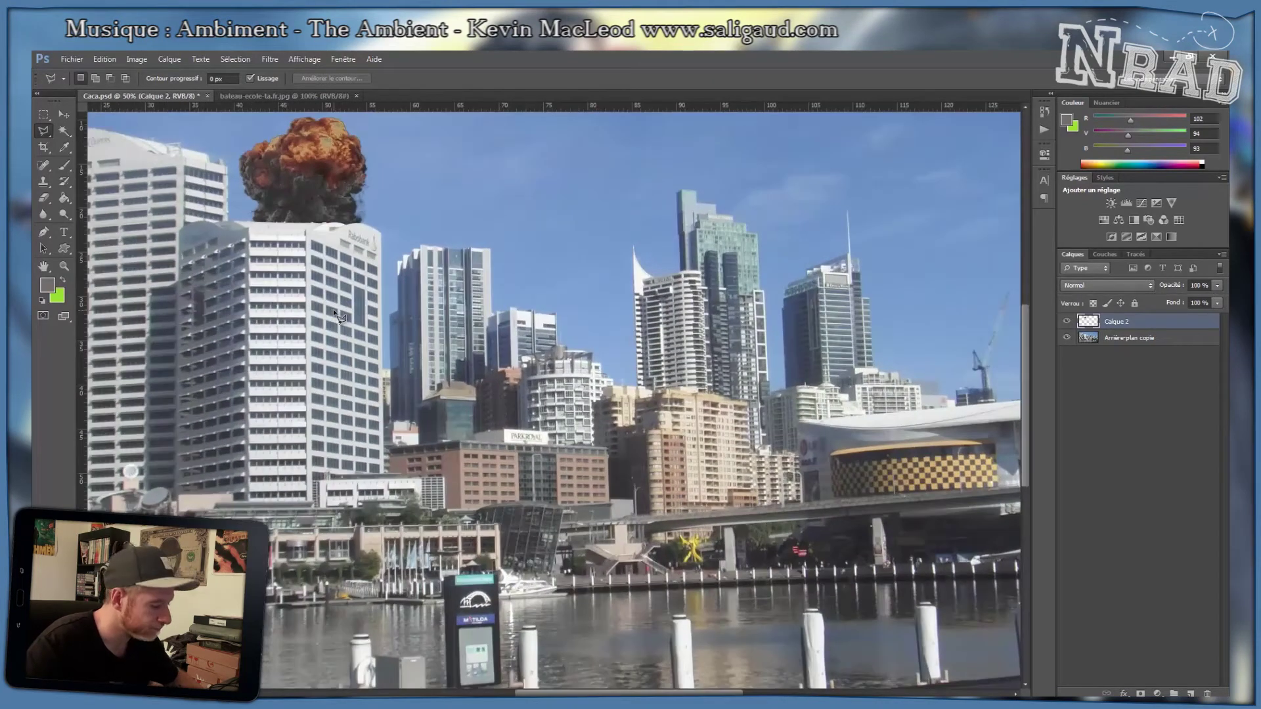
pyautogui.press('v')
pyautogui.hotkey('ctrl', 's')
pyautogui.moveTo(316, 237); pyautogui.dragTo(453, 317)
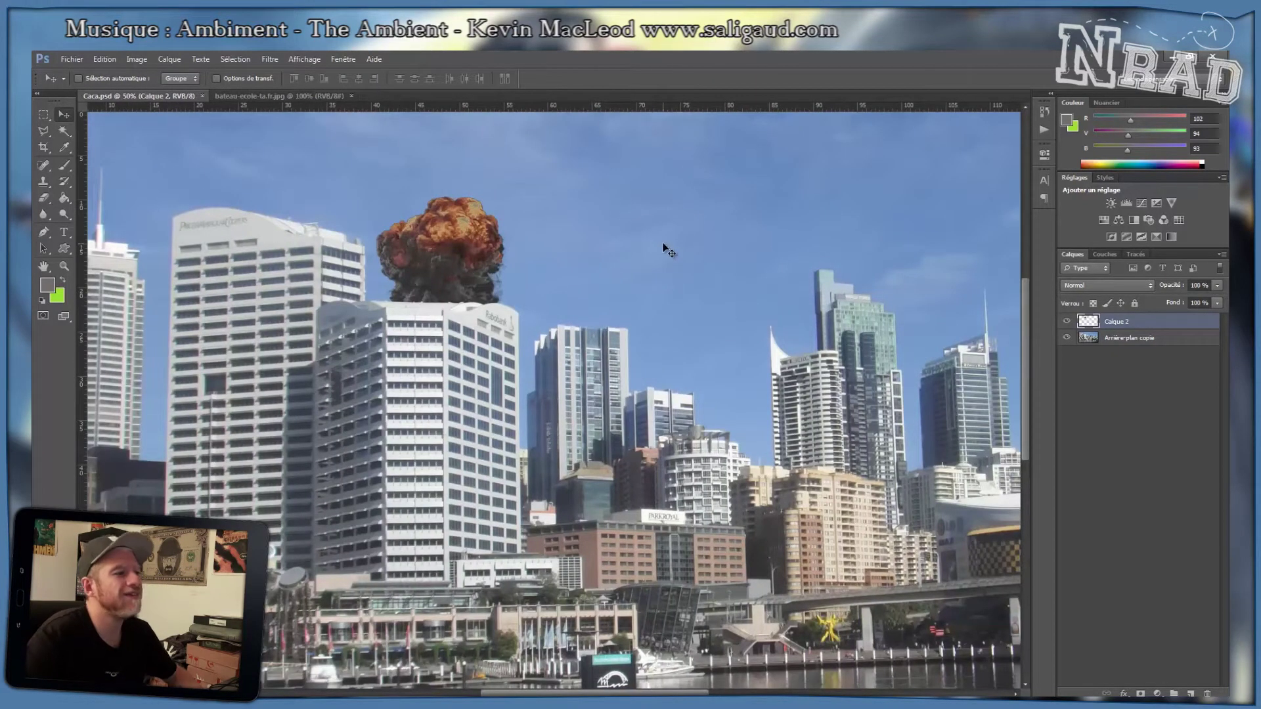
pyautogui.scroll(-1, 668, 250)
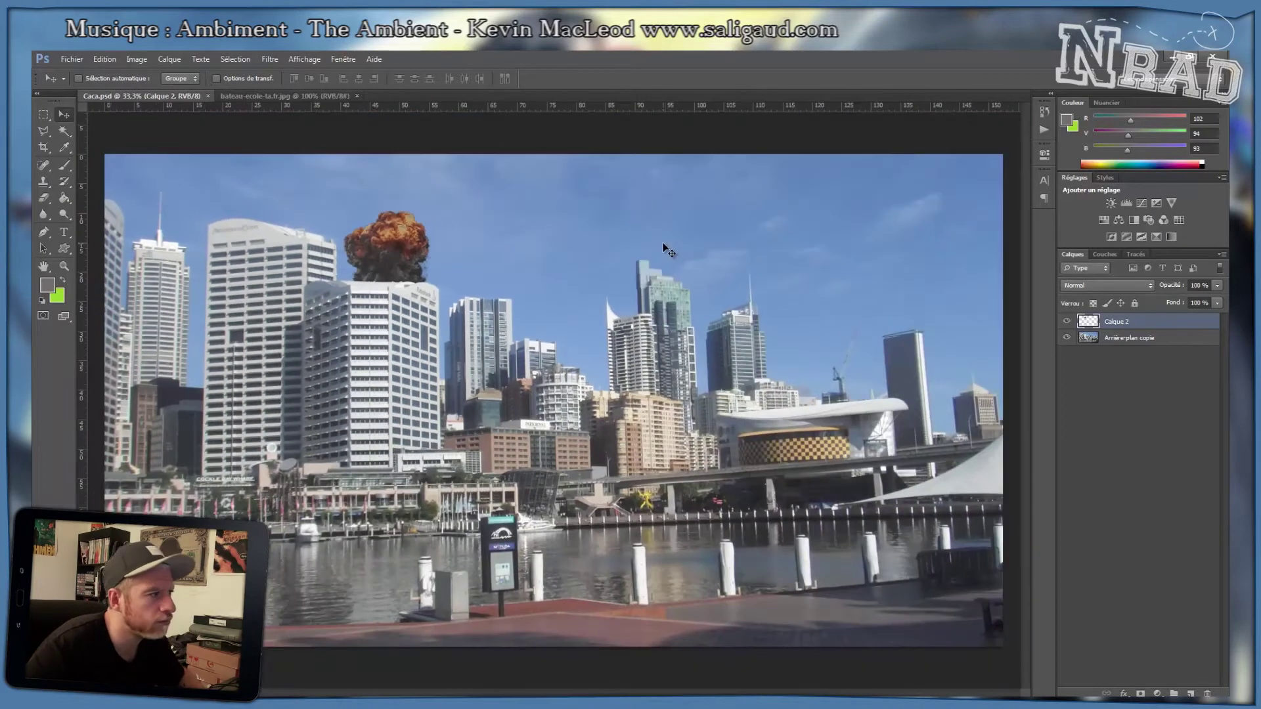
pyautogui.scroll(1, 667, 249)
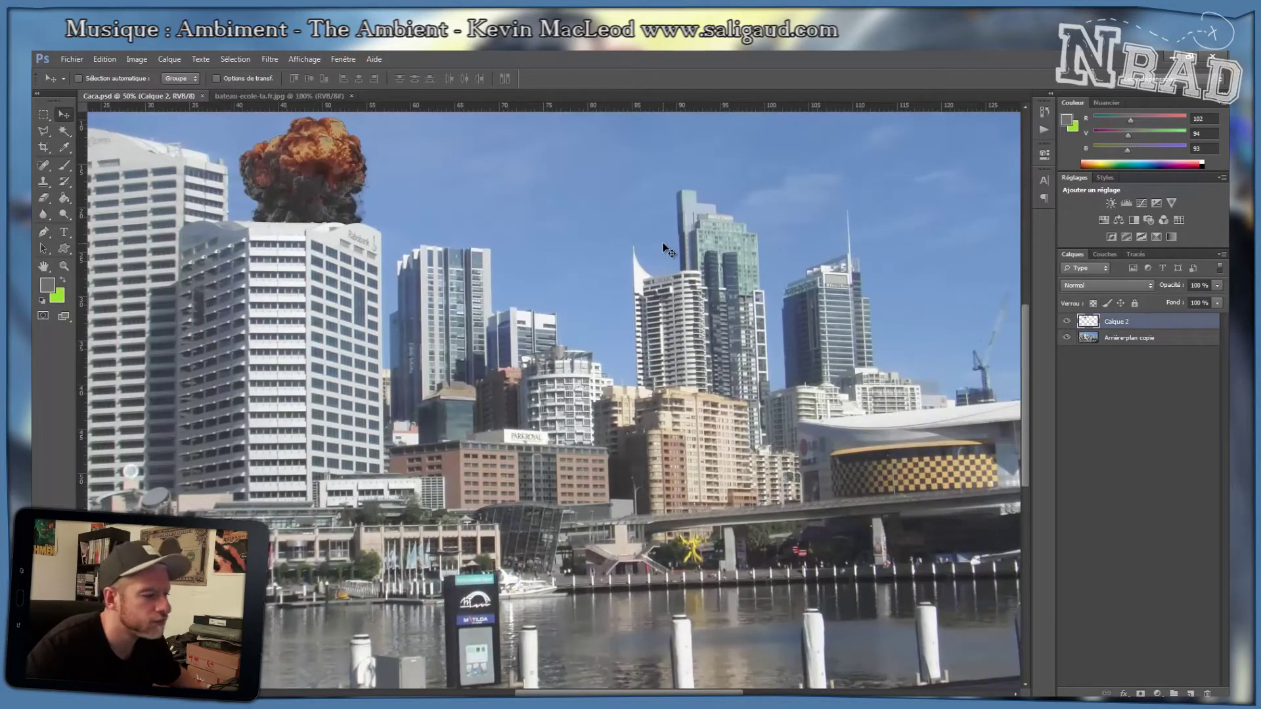
# Switch from the explosion montage to the boat photo bateau-ecole-ta.fr.jpg.
pyautogui.moveTo(410, 297); pyautogui.dragTo(557, 384)
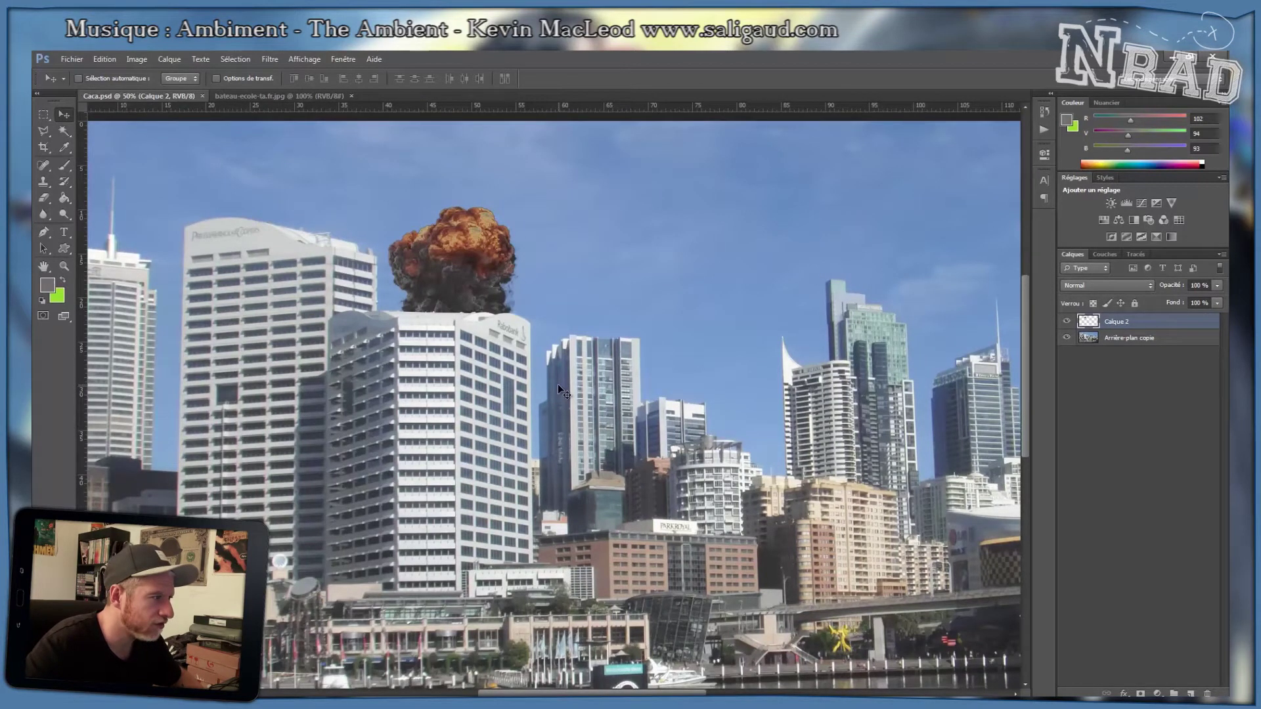
pyautogui.scroll(-1, 558, 388)
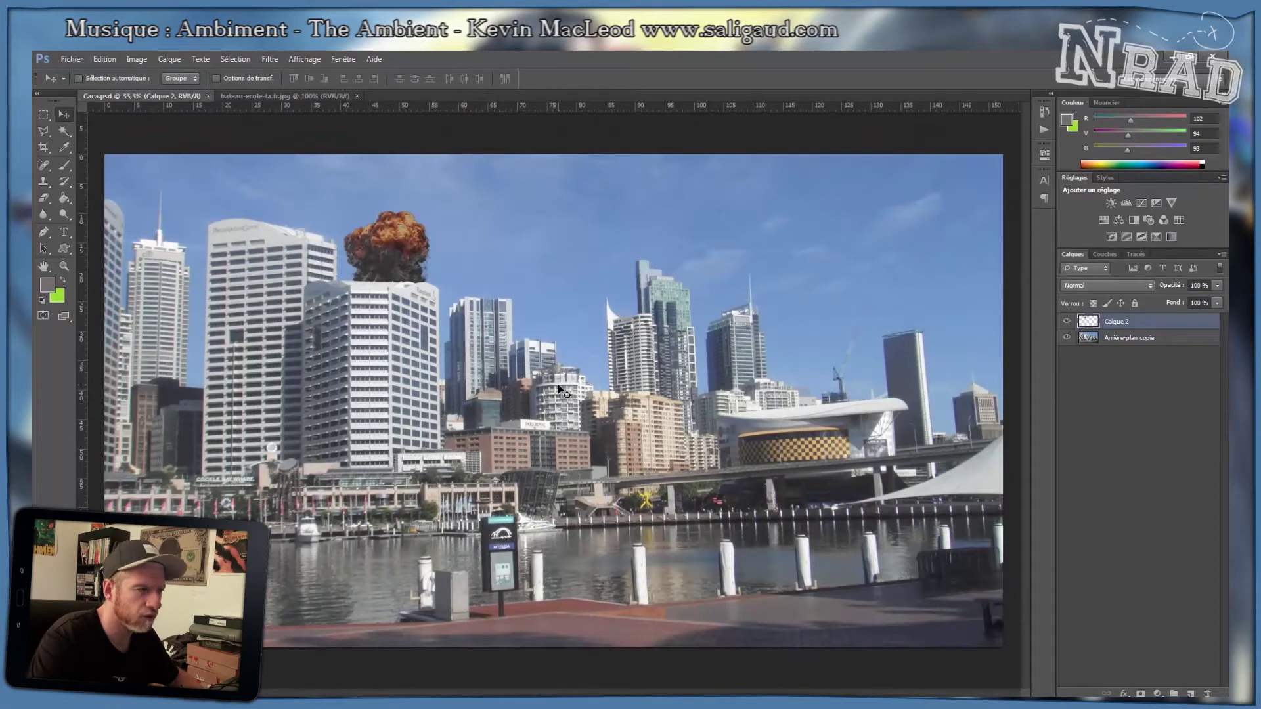
pyautogui.hotkey('ctrl', 'o')
pyautogui.doubleClick(415, 261)
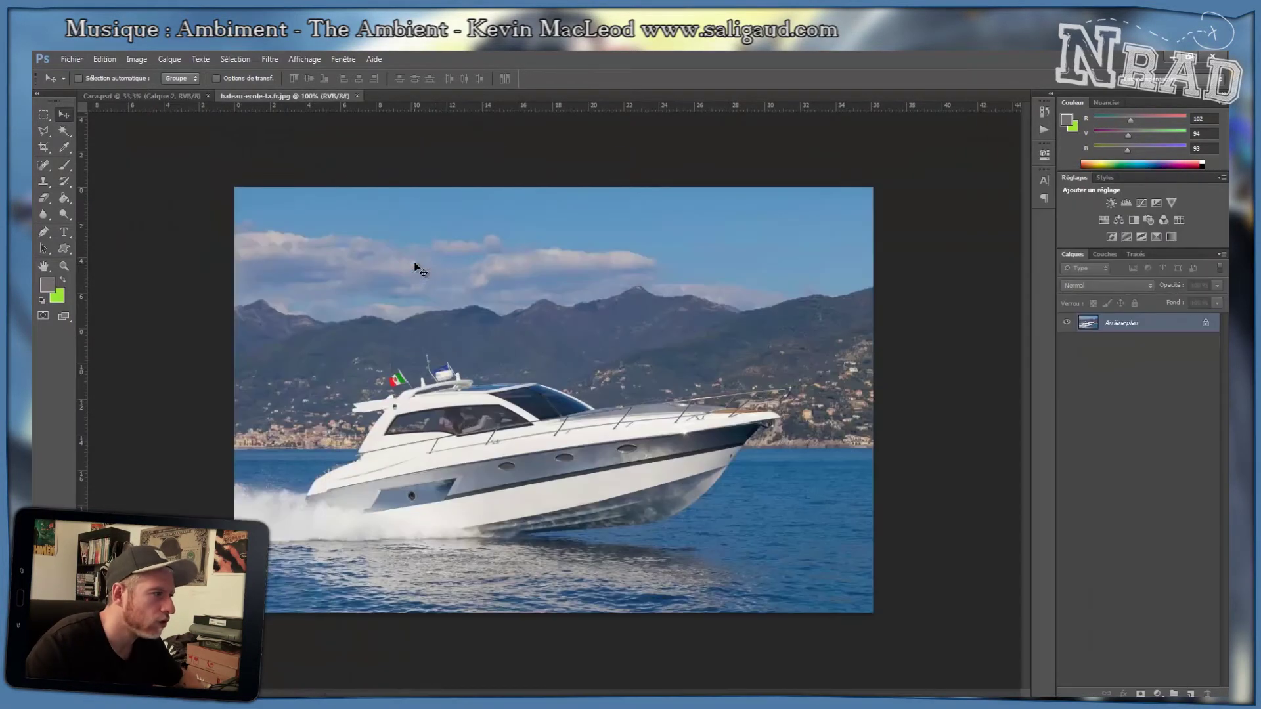
# Try to move the boat photo's locked background layer.
pyautogui.press('m')
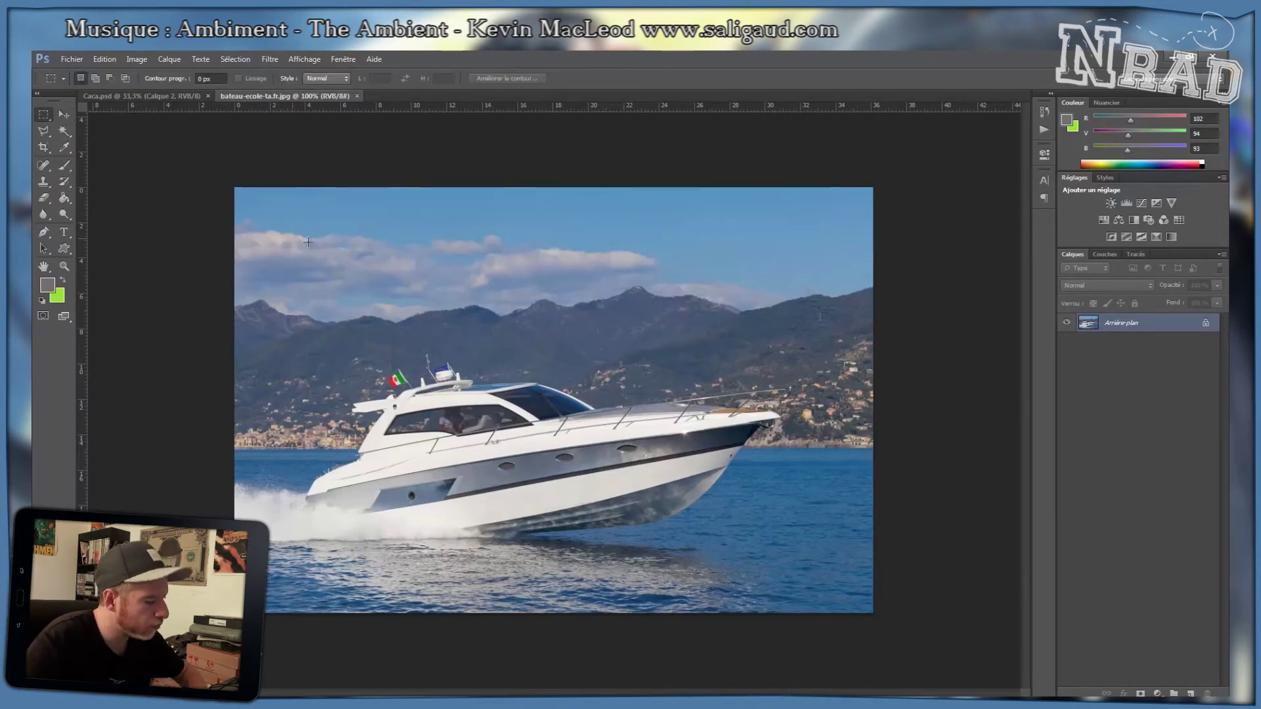
pyautogui.press('v')
pyautogui.click(384, 333)
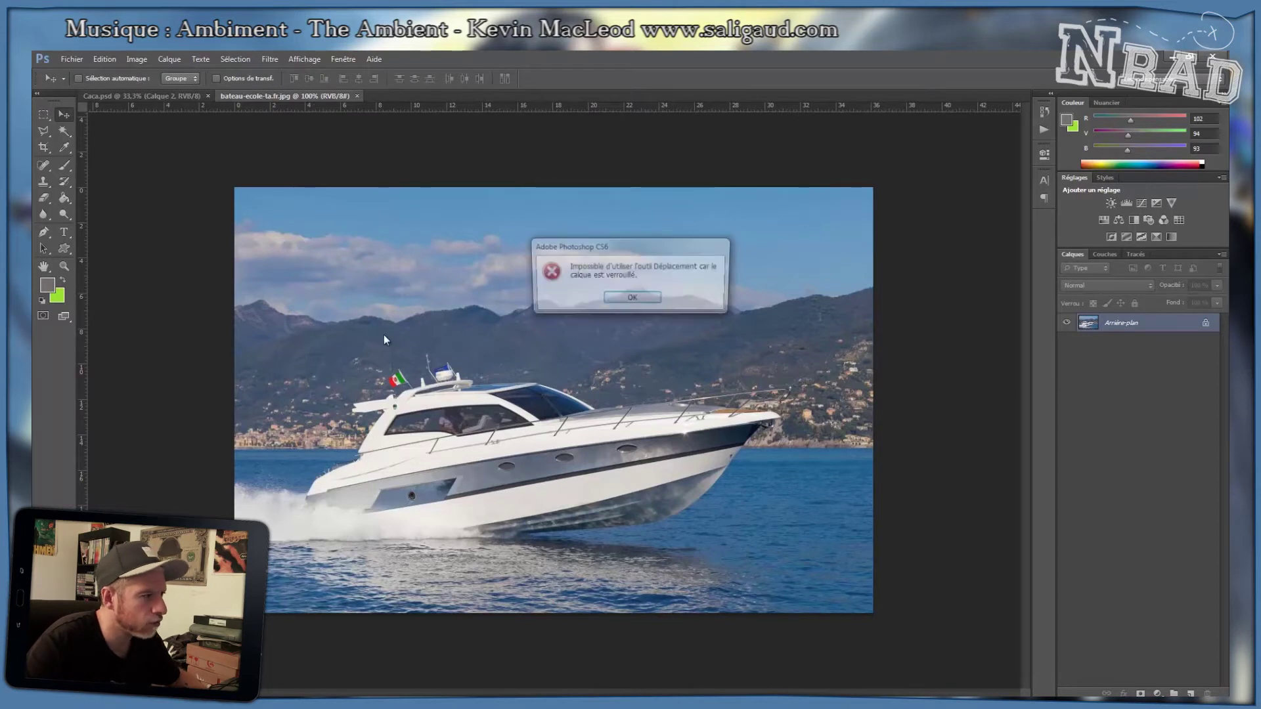
pyautogui.click(631, 298)
# Make a rectangular selection around the whole boat and its wake, extending to the photo's edge behind the stern.
pyautogui.press('m')
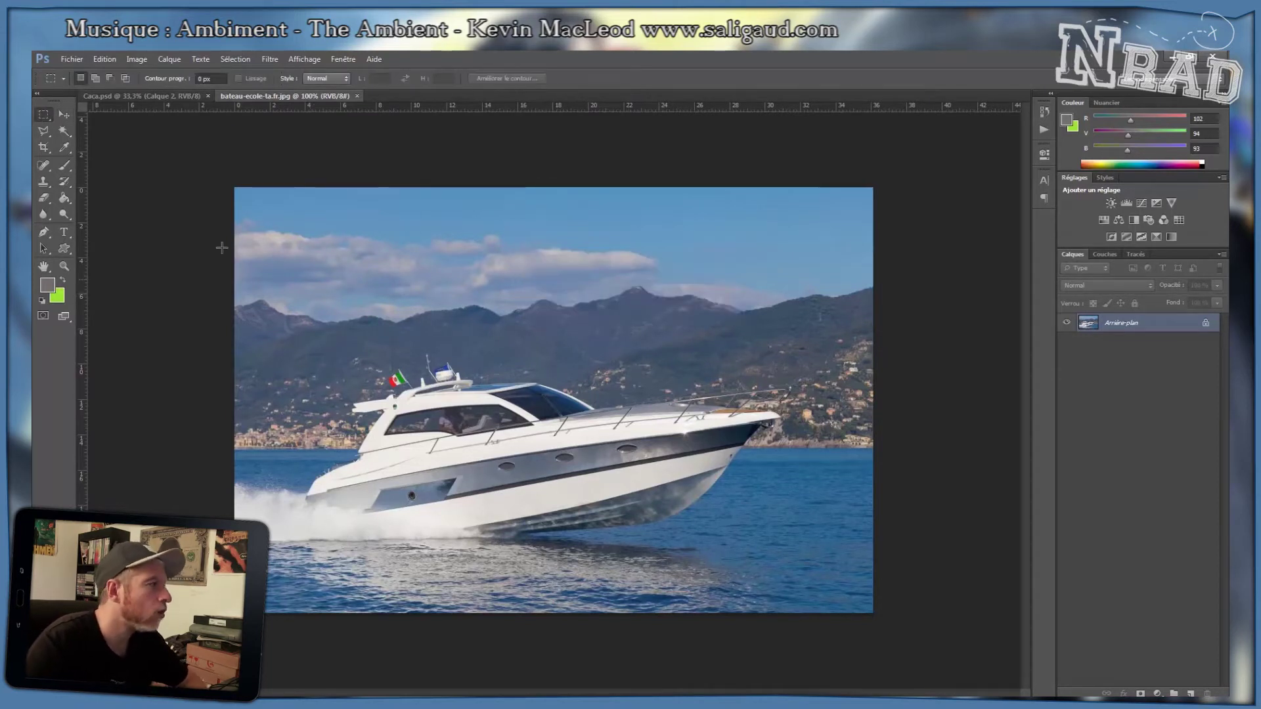
pyautogui.rightClick(49, 112)
pyautogui.click(44, 113)
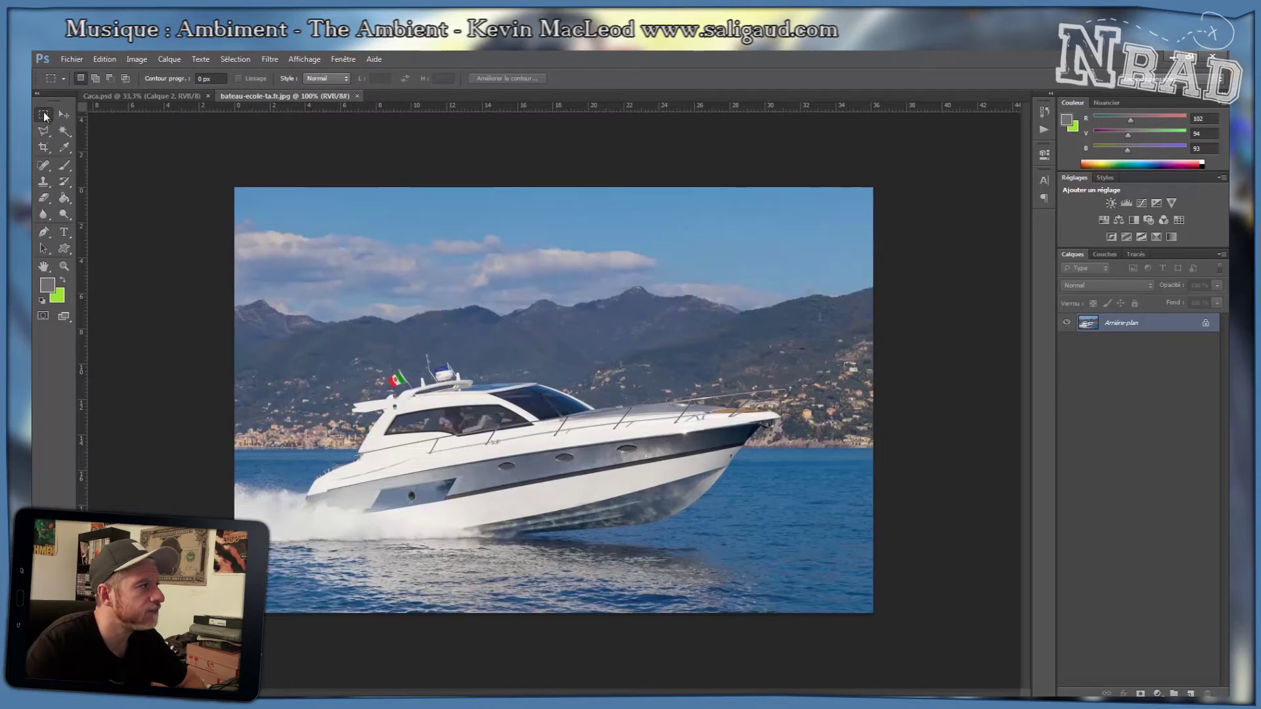
pyautogui.moveTo(273, 334); pyautogui.dragTo(826, 568)
pyautogui.moveTo(812, 326); pyautogui.dragTo(217, 567)
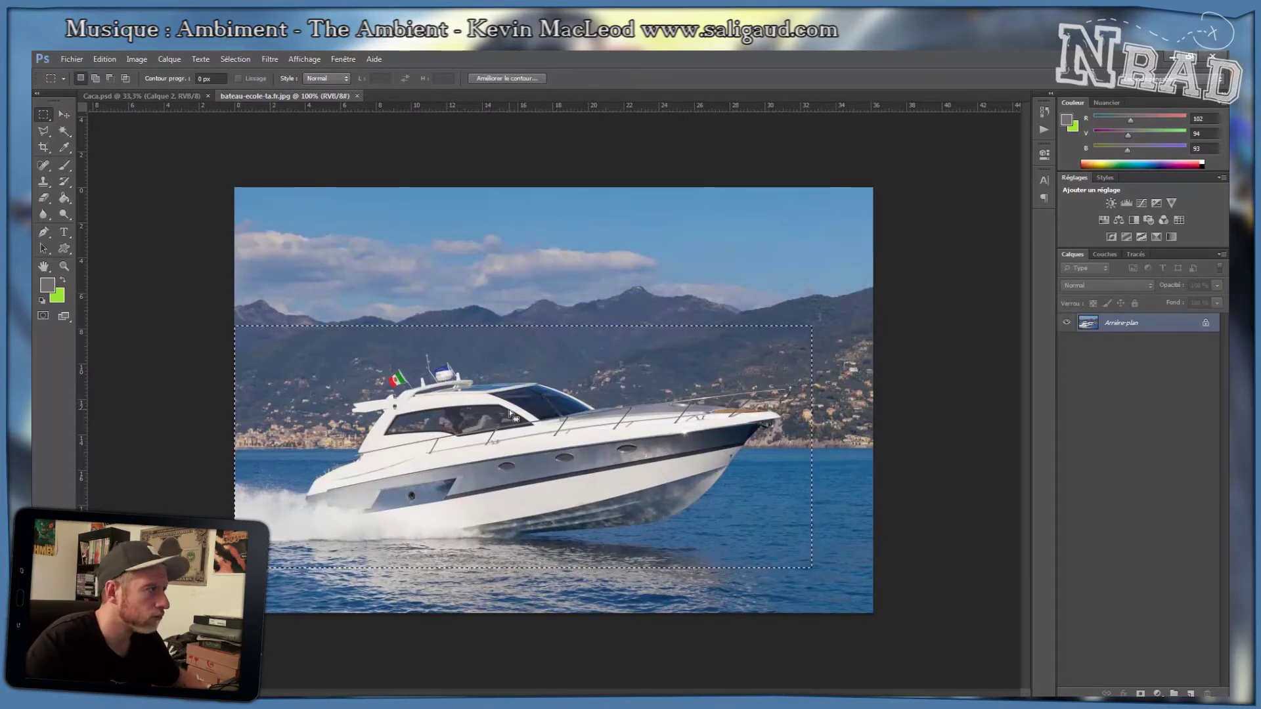
# Paste the copied boat area into Caca.psd as a new layer and close the boat photo.
pyautogui.click(174, 97)
pyautogui.hotkey('ctrl', 'v')
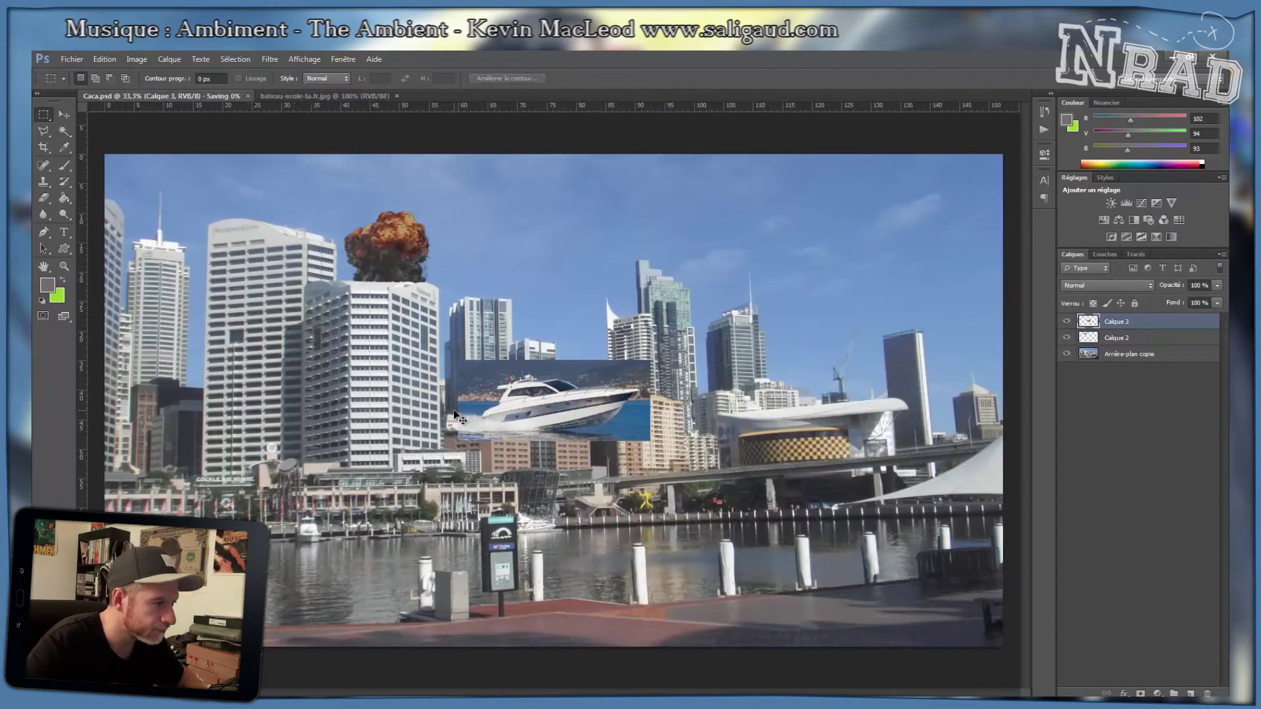
pyautogui.click(362, 96)
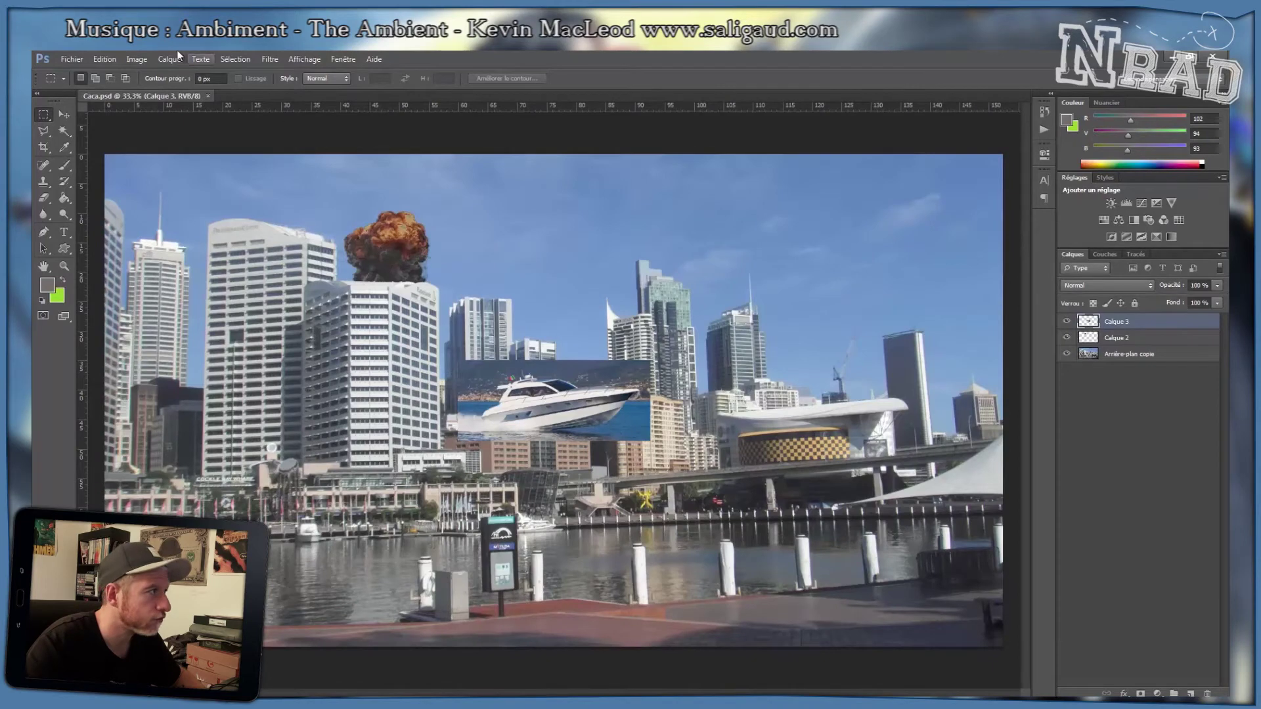
# Resize the whole montage to 2000 pixels wide with proportions kept, and save the file.
pyautogui.click(137, 59)
pyautogui.click(218, 156)
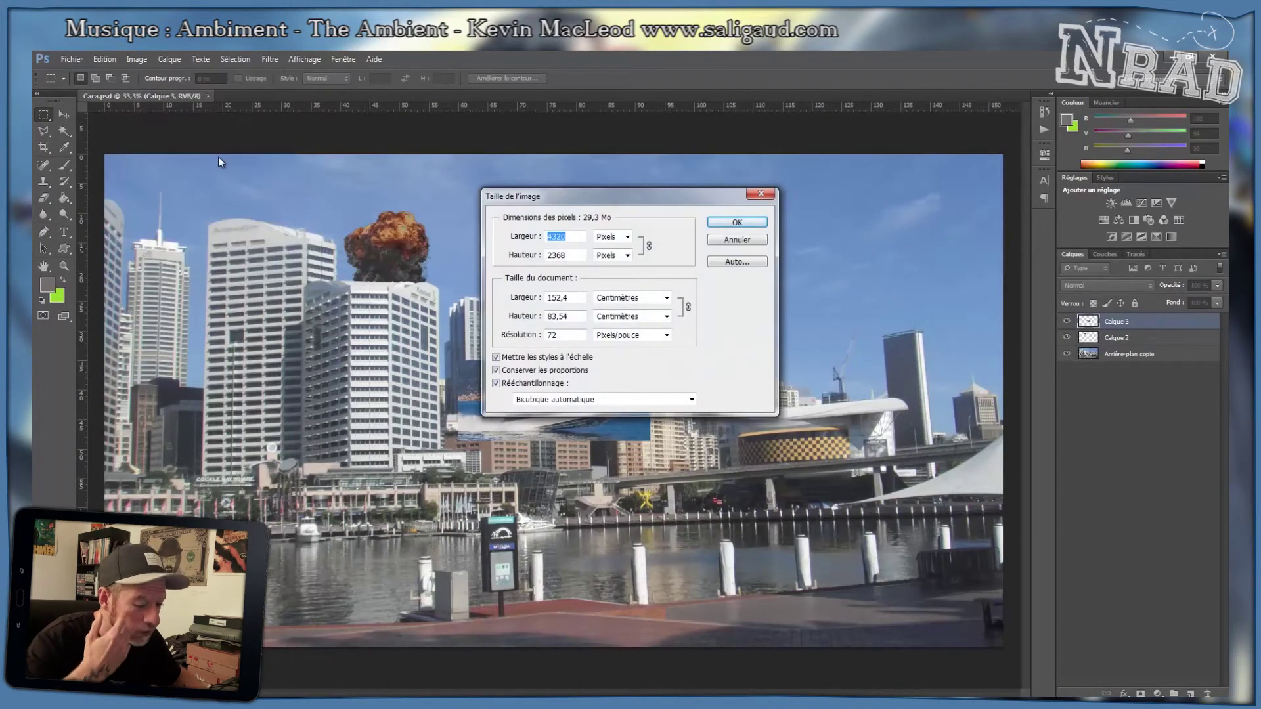
pyautogui.write('2000')
pyautogui.press('Return')
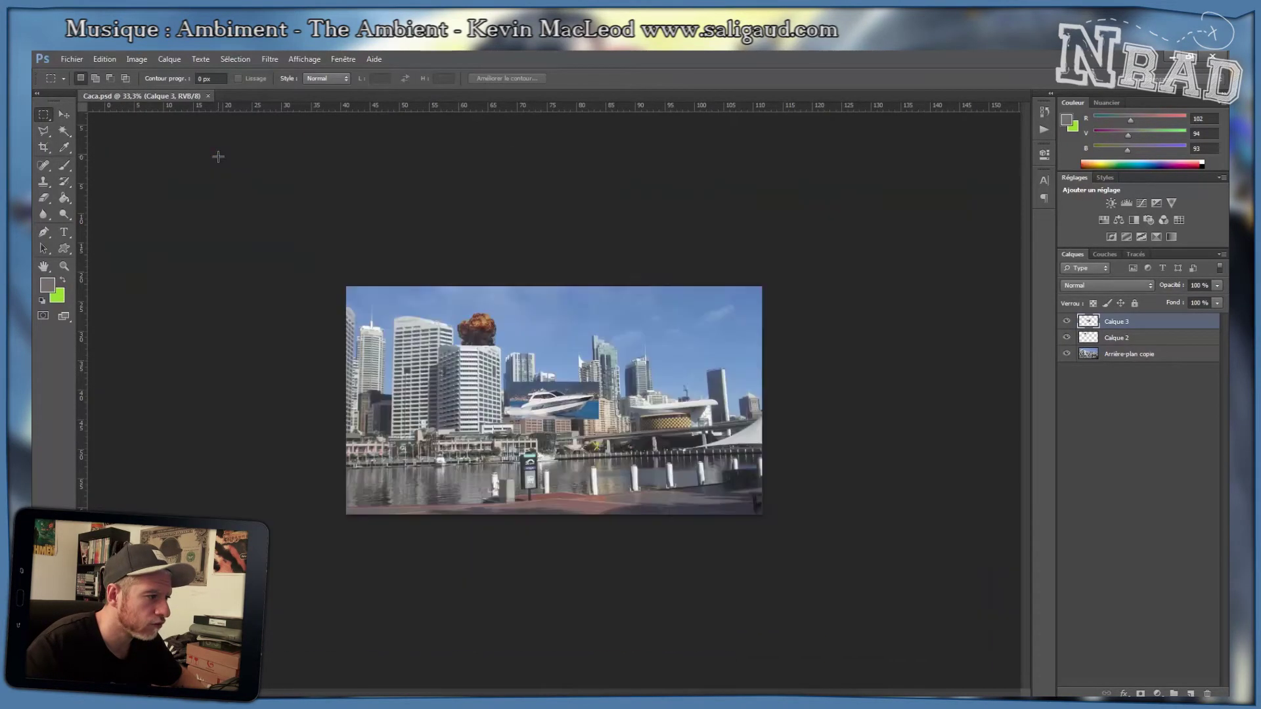
pyautogui.hotkey('ctrl', '1')
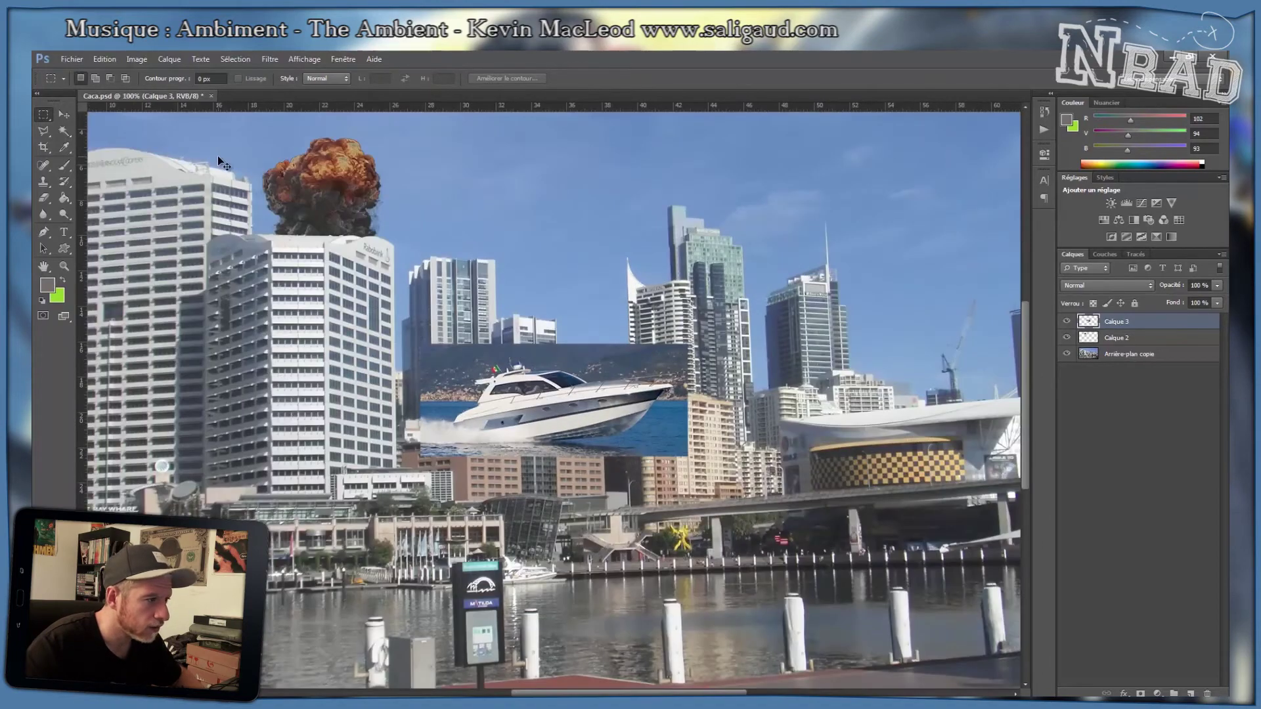
pyautogui.press('v')
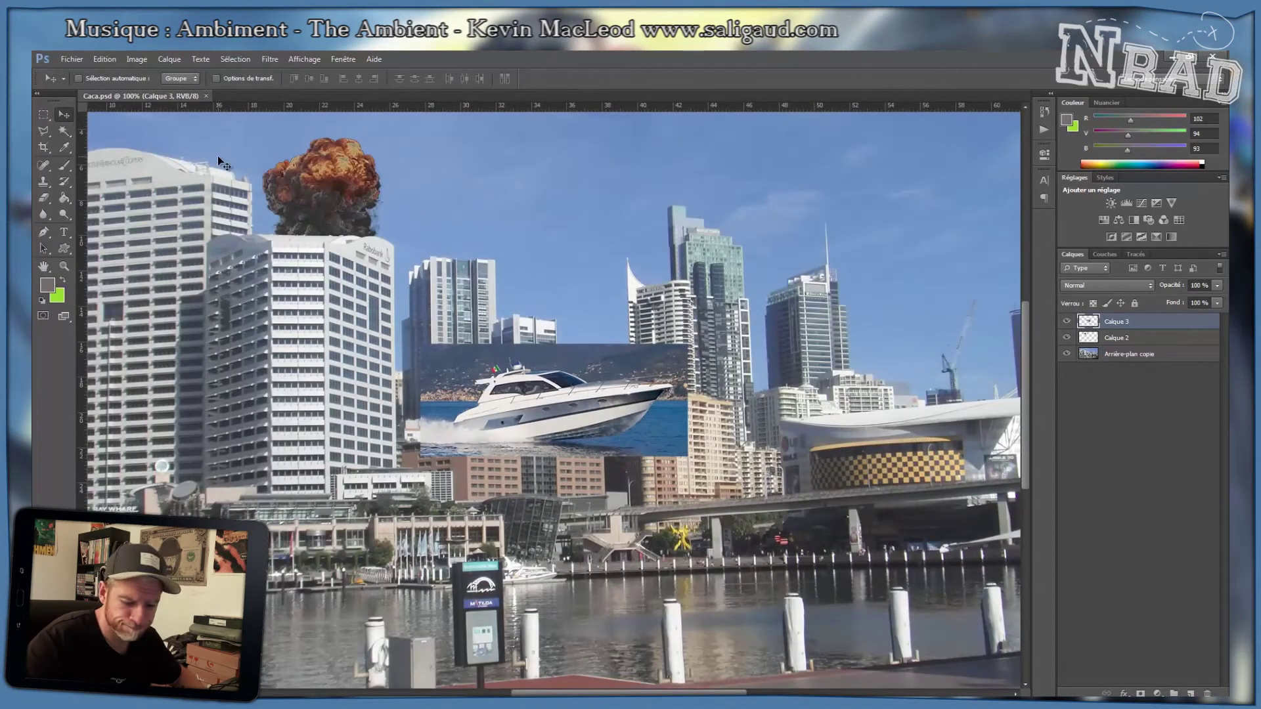
pyautogui.hotkey('ctrl', 'z')
# Trace a polygonal selection from the base of the boat's windshield along the bow railing and around the hull's underside.
pyautogui.hotkey('ctrl', '+')
pyautogui.hotkey('ctrl', '+')
pyautogui.hotkey('ctrl', '+')
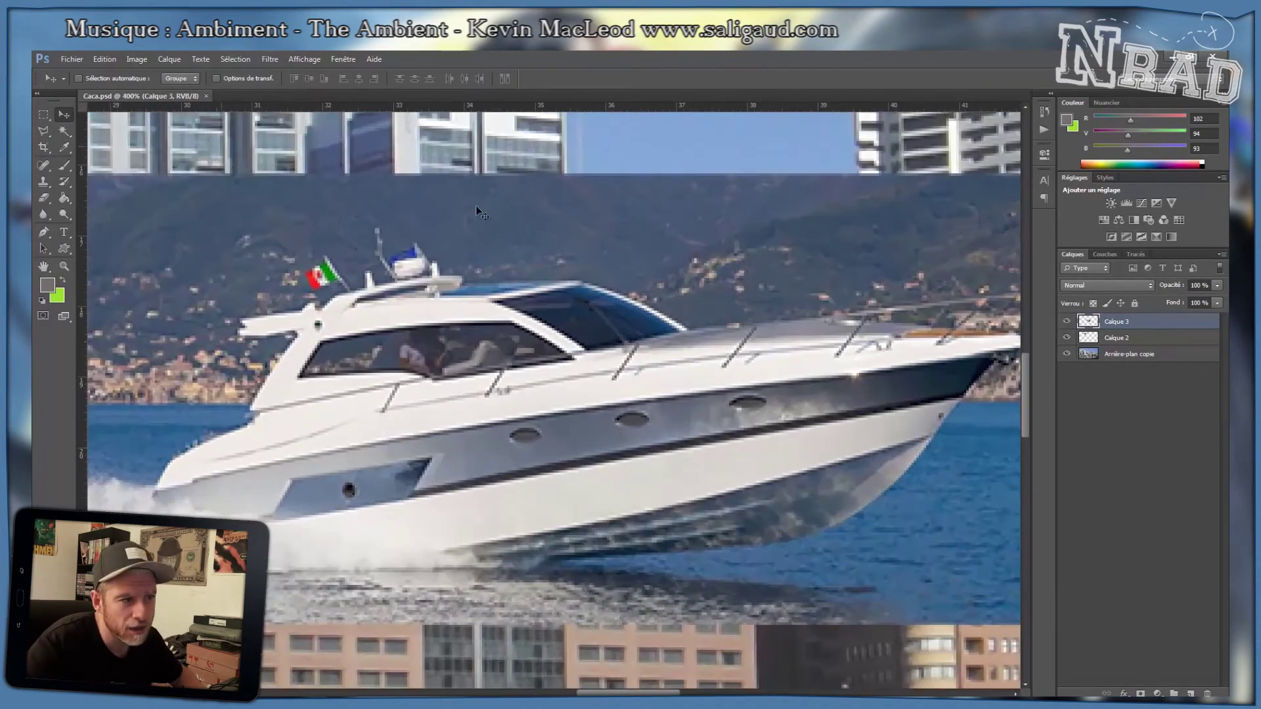
pyautogui.moveTo(387, 357); pyautogui.dragTo(485, 321)
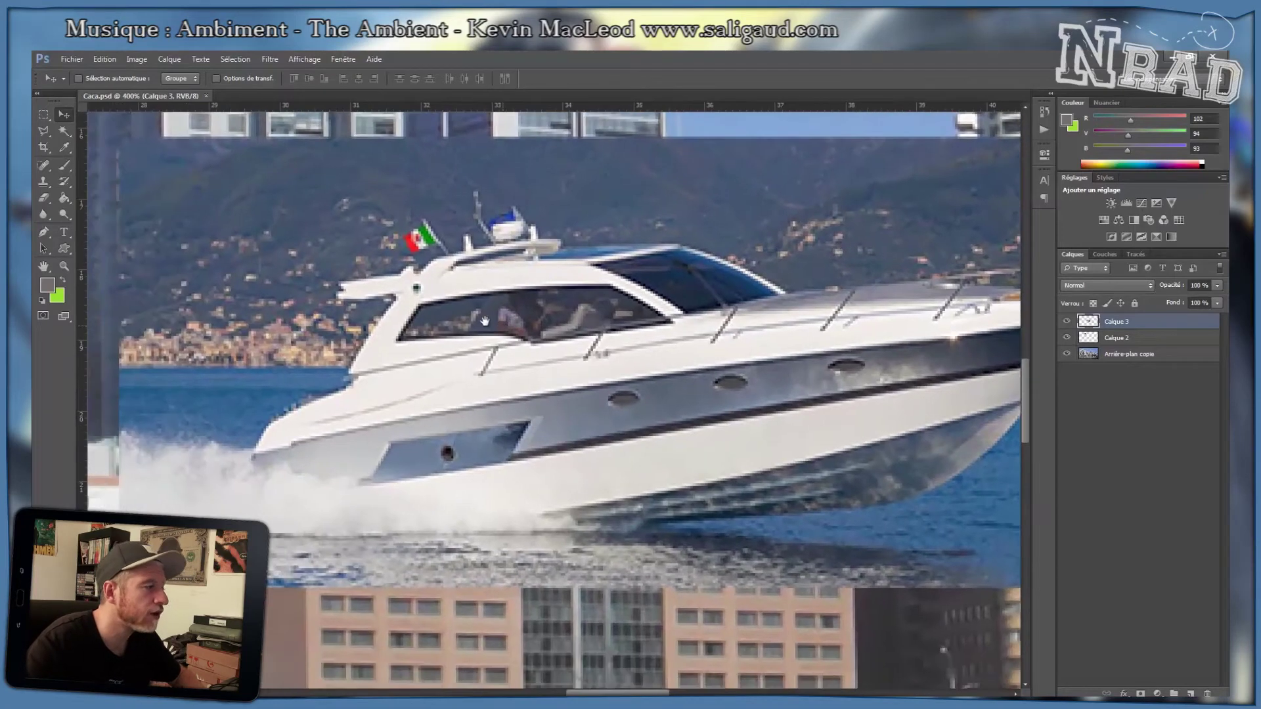
pyautogui.click(44, 132)
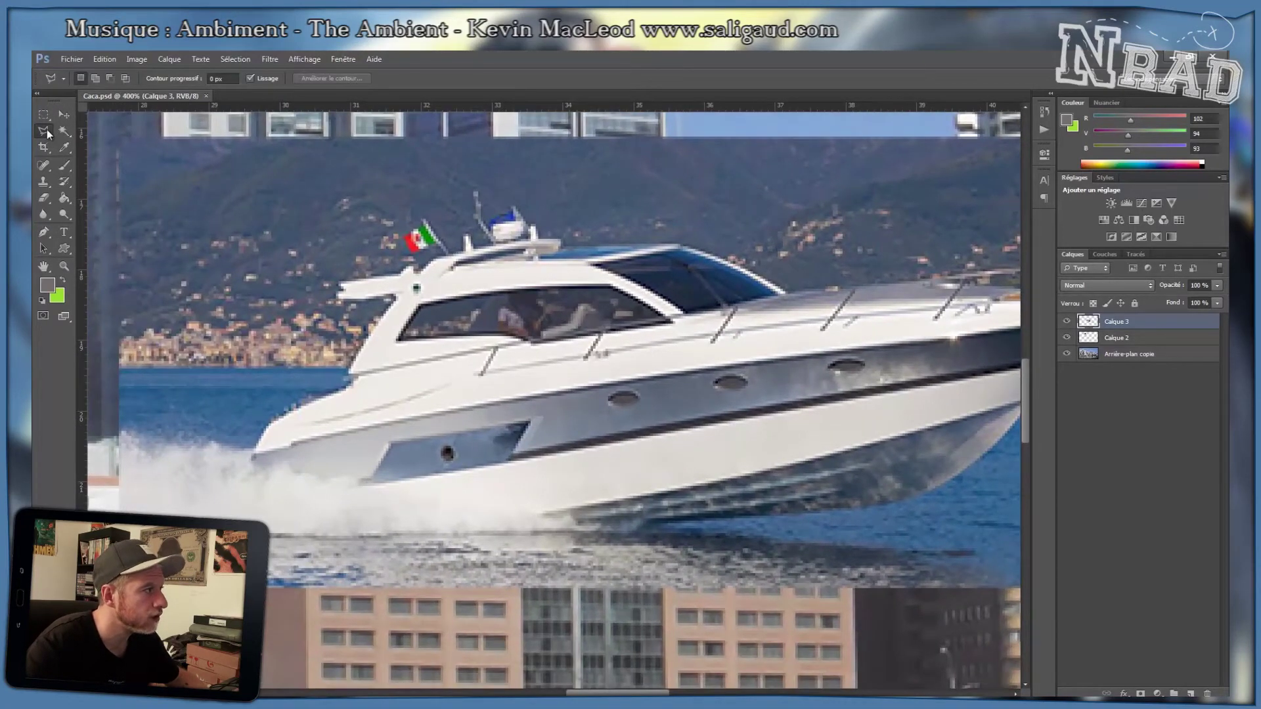
pyautogui.click(46, 129)
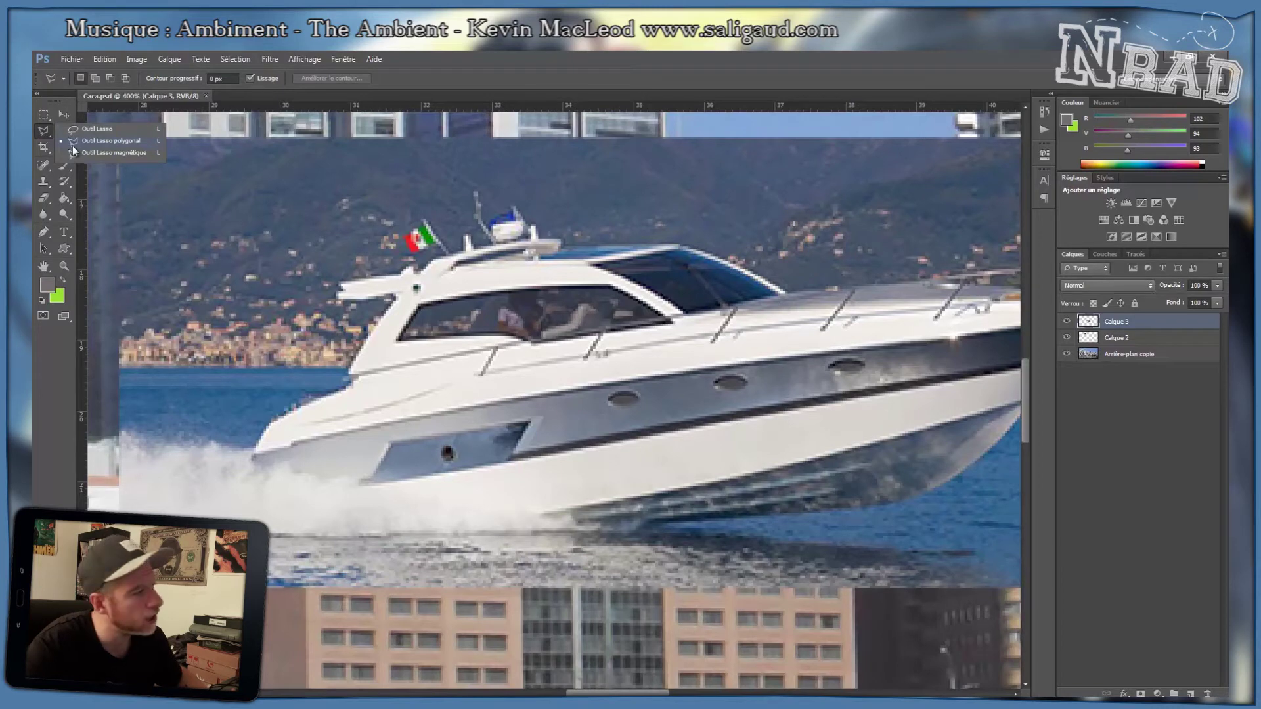
pyautogui.click(73, 145)
pyautogui.moveTo(681, 259); pyautogui.dragTo(443, 287)
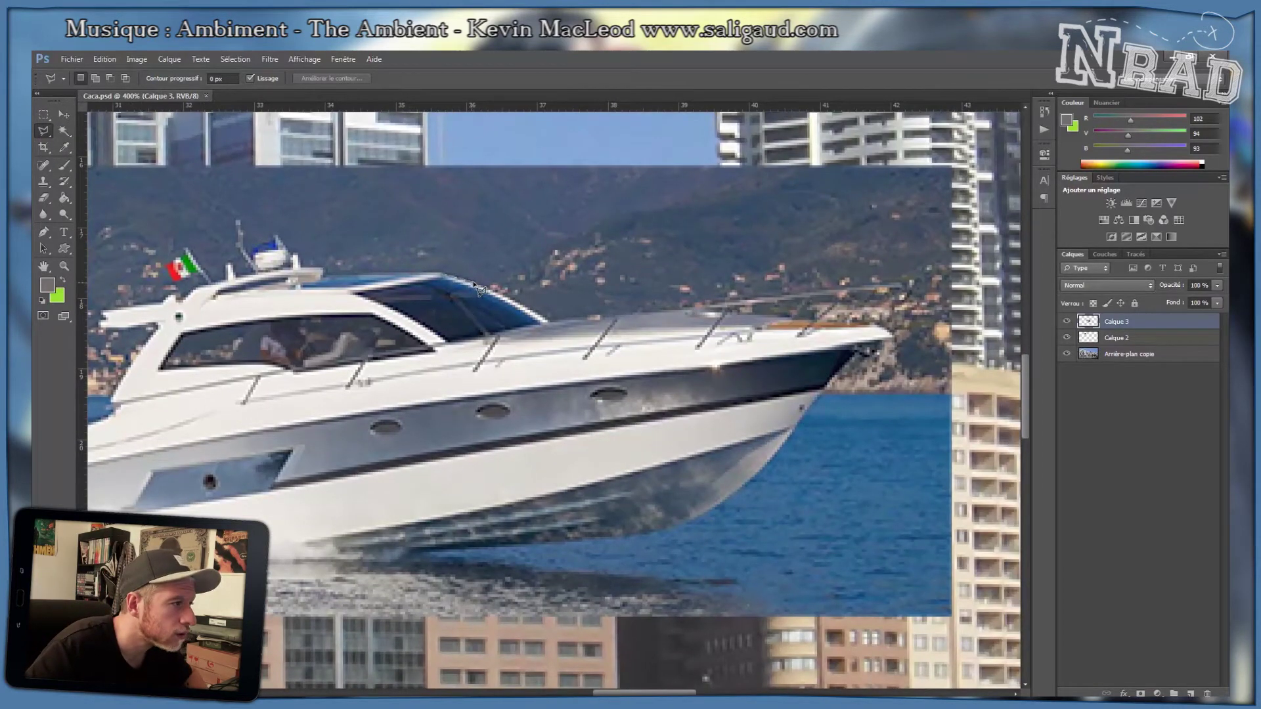
pyautogui.click(550, 321)
pyautogui.click(657, 313)
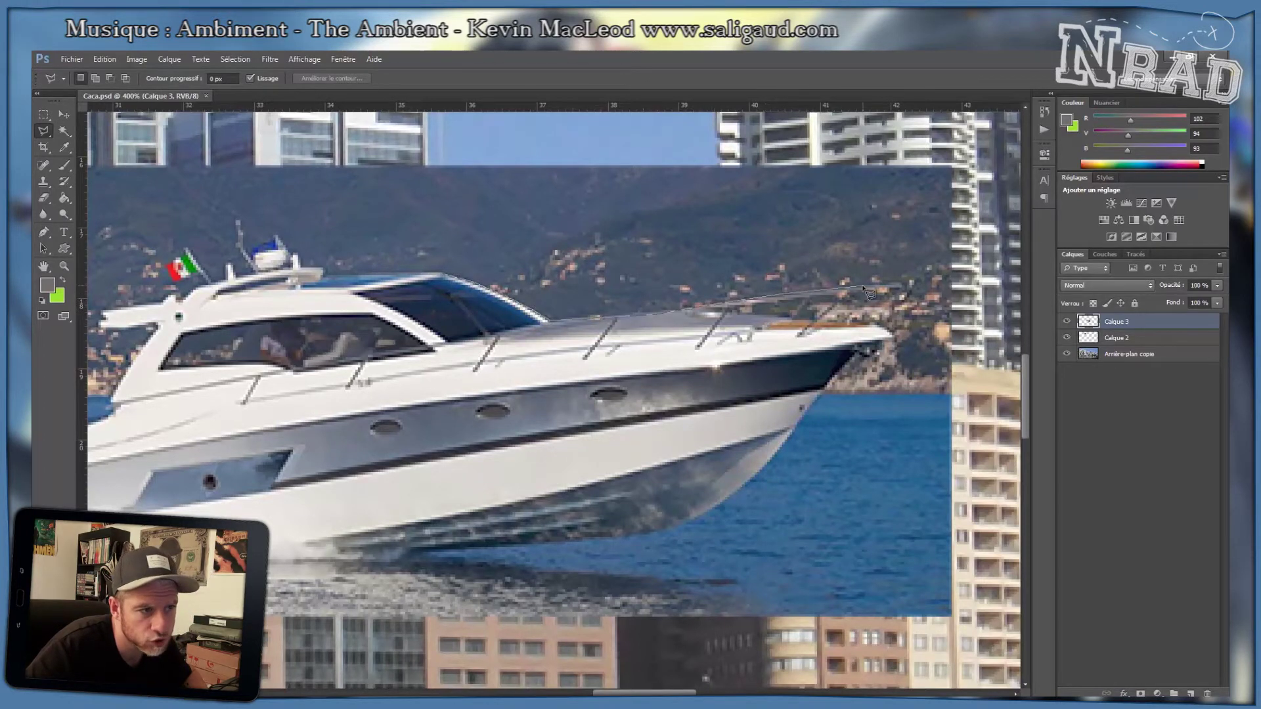
pyautogui.click(902, 284)
pyautogui.click(891, 338)
pyautogui.click(864, 345)
pyautogui.click(796, 428)
pyautogui.click(777, 453)
pyautogui.click(752, 481)
pyautogui.click(722, 503)
pyautogui.click(684, 524)
pyautogui.click(649, 534)
pyautogui.click(424, 551)
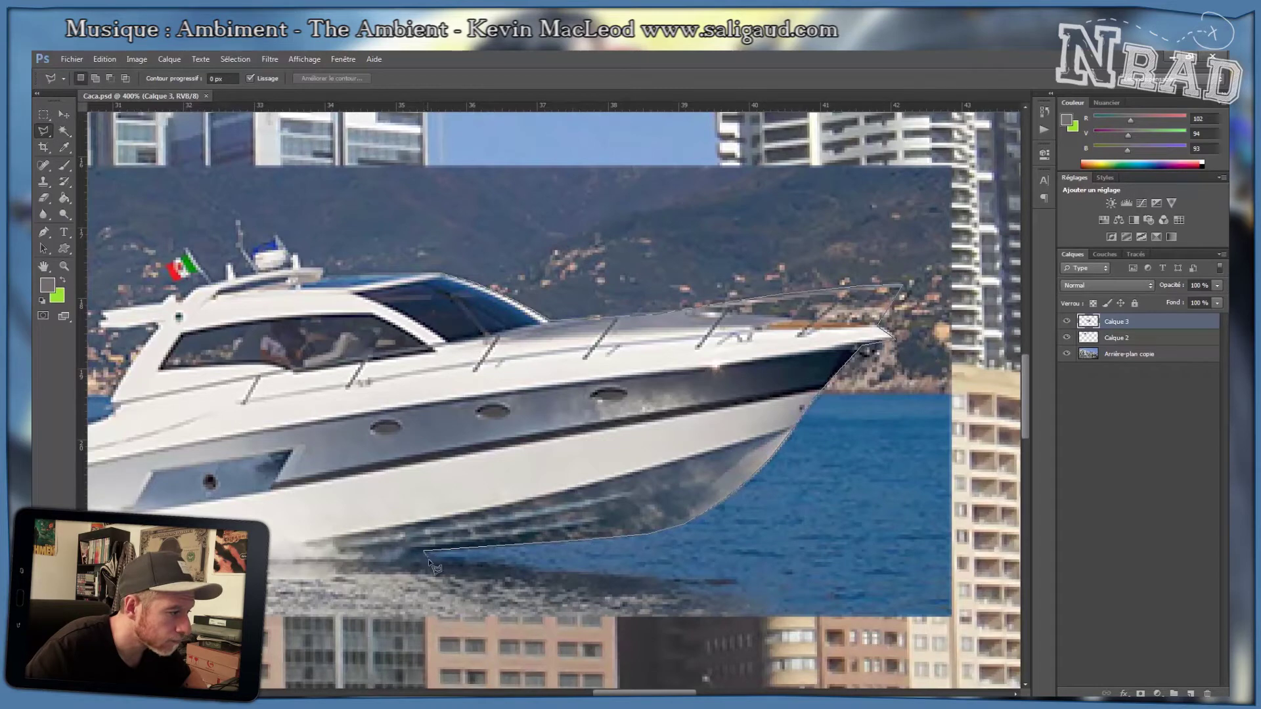
# Close the selection around the sea and mountains ahead of and above the boat, delete that area, and deselect.
pyautogui.click(430, 560)
pyautogui.click(737, 580)
pyautogui.click(768, 643)
pyautogui.click(986, 642)
pyautogui.click(985, 183)
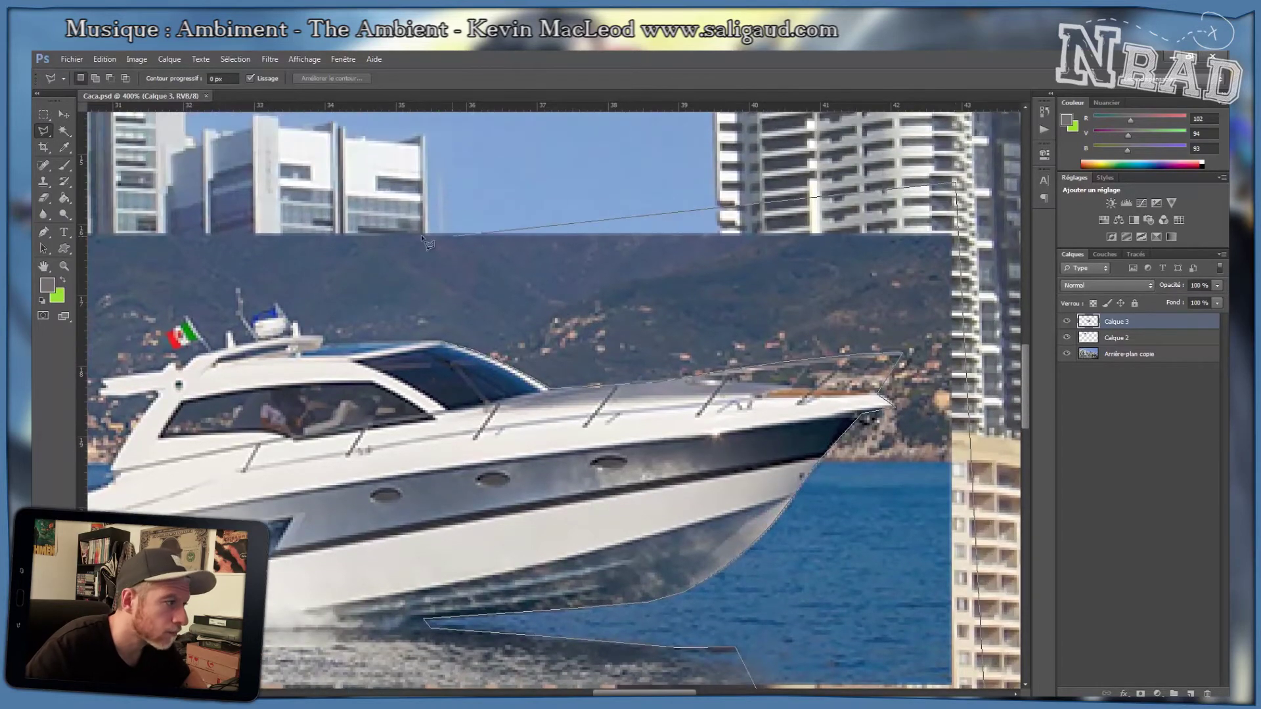
pyautogui.click(128, 214)
pyautogui.click(178, 444)
pyautogui.click(464, 367)
pyautogui.click(566, 270)
pyautogui.click(715, 280)
pyautogui.click(791, 342)
pyautogui.press('Delete')
pyautogui.hotkey('ctrl', 'd')
# Trace a polygonal selection along the wake, stern and cabin roof, delete the background behind and above the boat, and deselect.
pyautogui.click(227, 522)
pyautogui.click(372, 537)
pyautogui.click(381, 524)
pyautogui.click(417, 502)
pyautogui.click(465, 483)
pyautogui.click(465, 468)
pyautogui.click(512, 394)
pyautogui.click(455, 395)
pyautogui.click(455, 381)
pyautogui.click(516, 373)
pyautogui.click(526, 364)
pyautogui.click(532, 370)
pyautogui.click(552, 357)
pyautogui.click(640, 338)
pyautogui.click(676, 341)
pyautogui.click(806, 343)
pyautogui.click(818, 211)
pyautogui.click(545, 220)
pyautogui.click(166, 299)
pyautogui.doubleClick(176, 496)
pyautogui.press('Delete')
pyautogui.hotkey('ctrl', 'd')
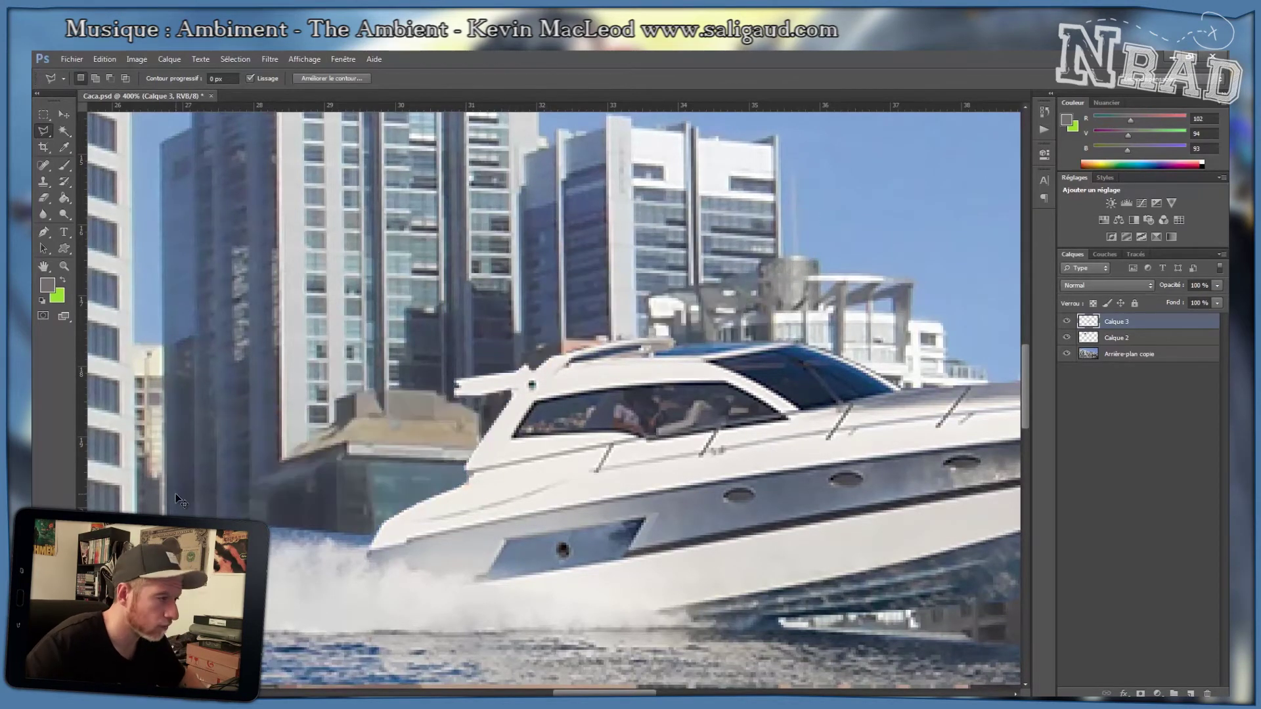
# Try a rough polygonal selection of the old scenery showing through the rear of the boat's side window.
pyautogui.hotkey('ctrl', '-')
pyautogui.hotkey('ctrl', '-')
pyautogui.hotkey('ctrl', '-')
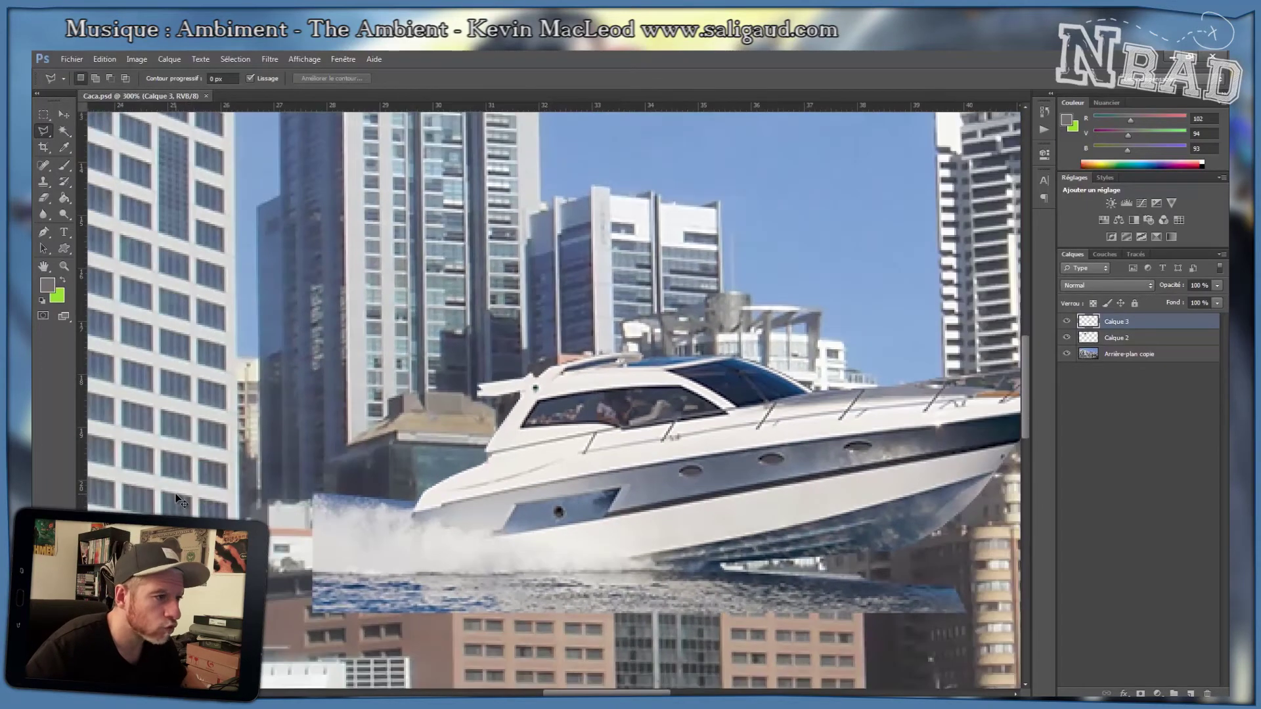
pyautogui.hotkey('ctrl', '+')
pyautogui.hotkey('ctrl', '+')
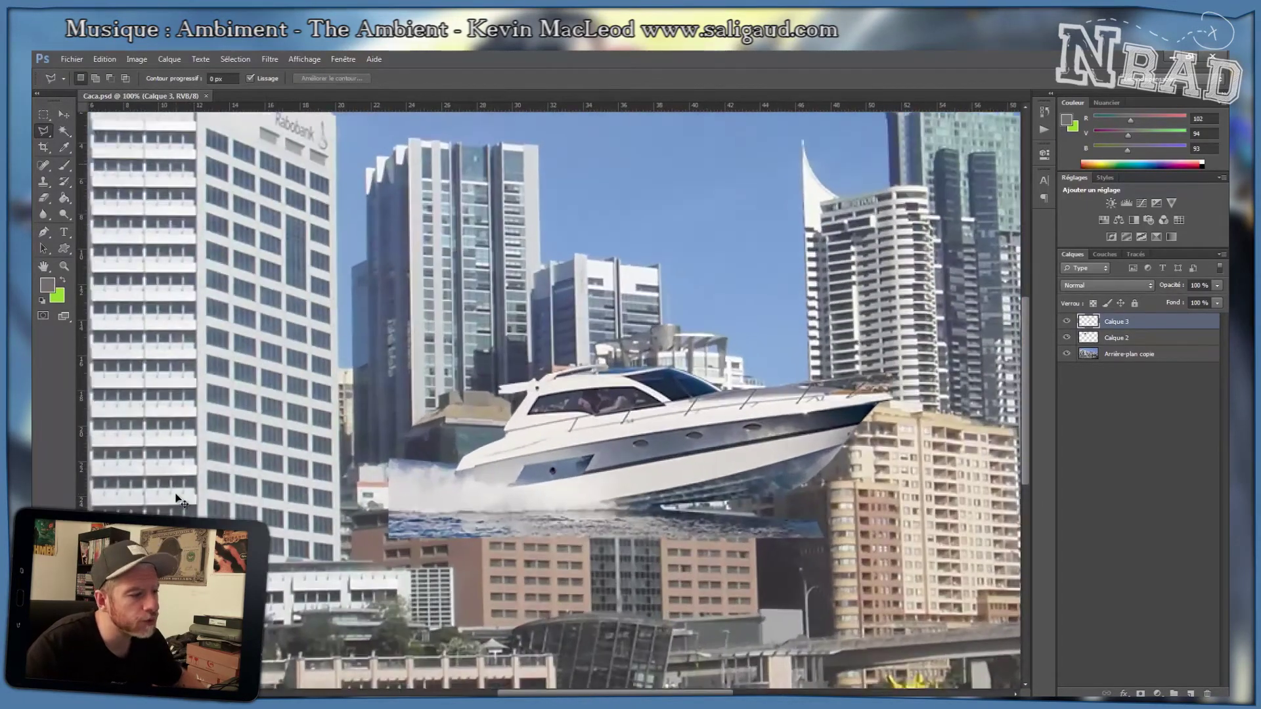
pyautogui.moveTo(643, 365); pyautogui.dragTo(607, 376)
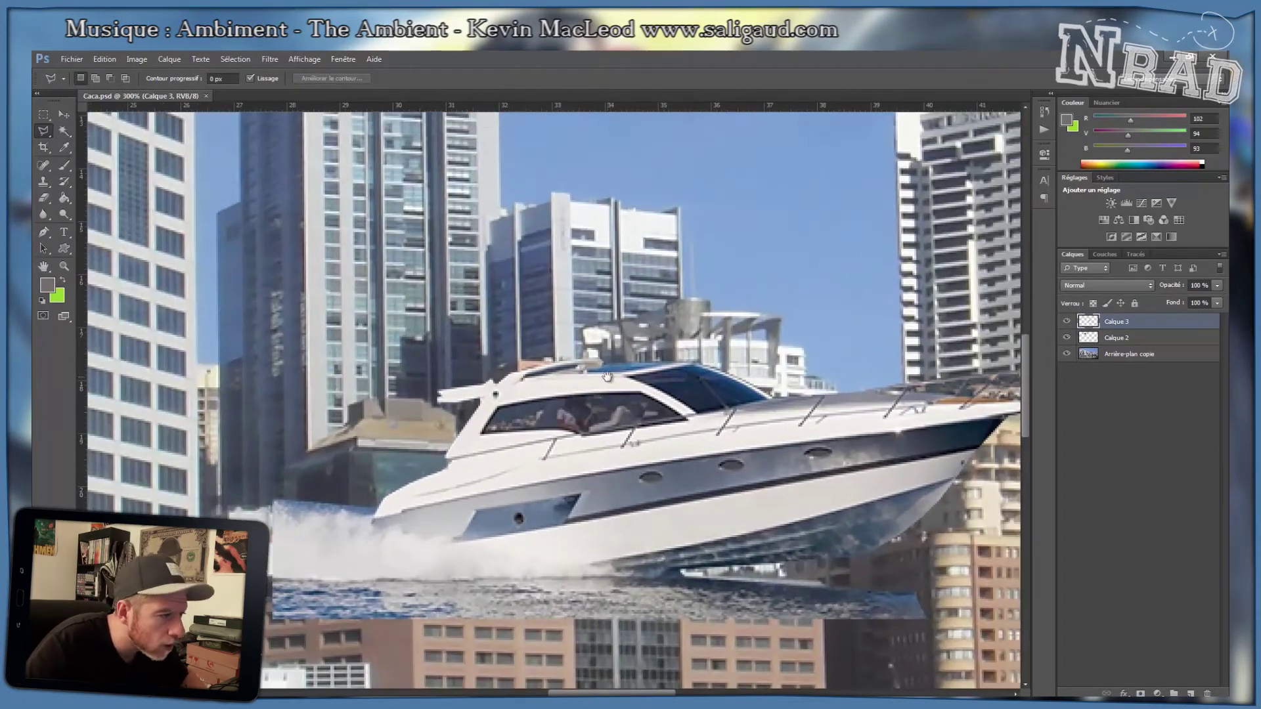
pyautogui.click(487, 432)
pyautogui.click(543, 412)
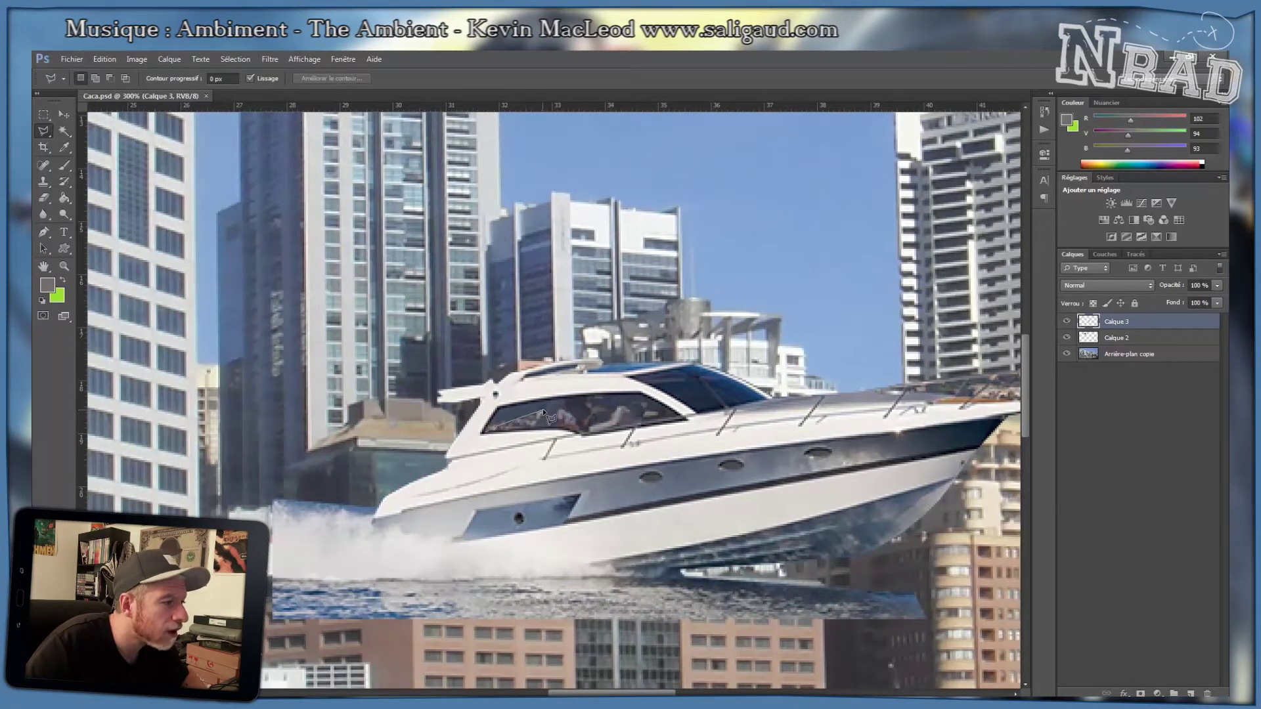
pyautogui.click(533, 430)
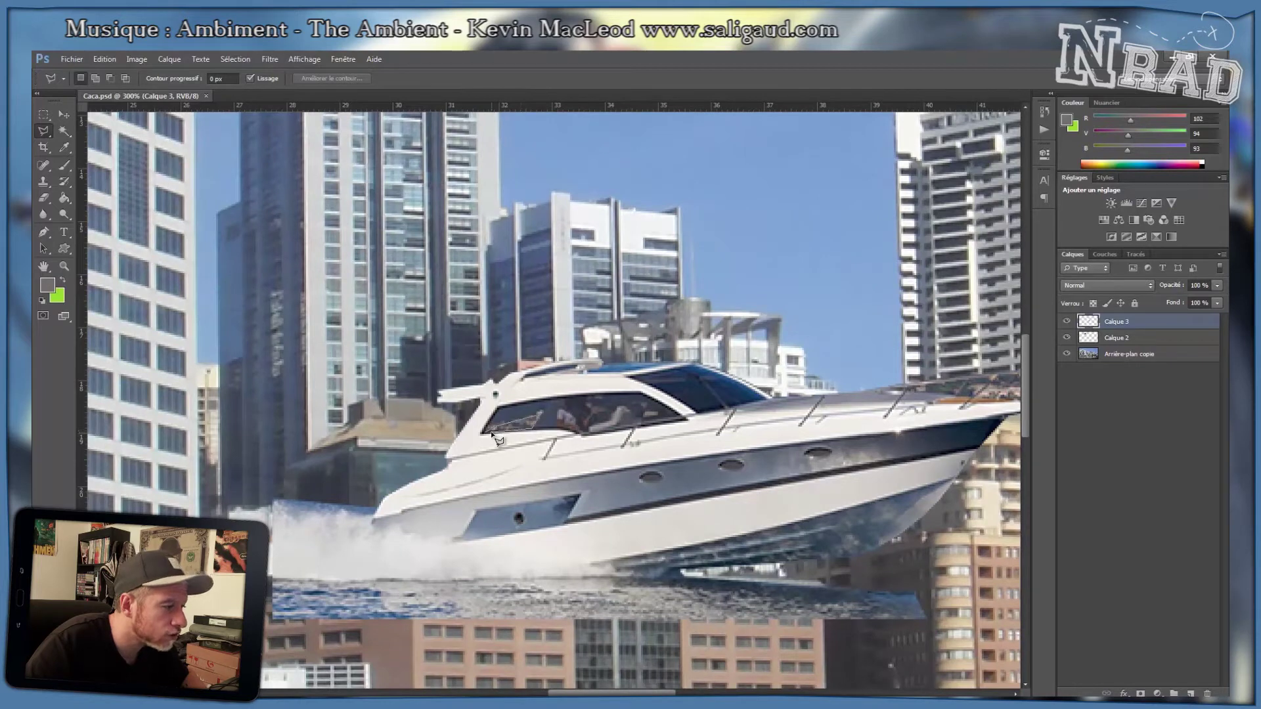
pyautogui.click(492, 433)
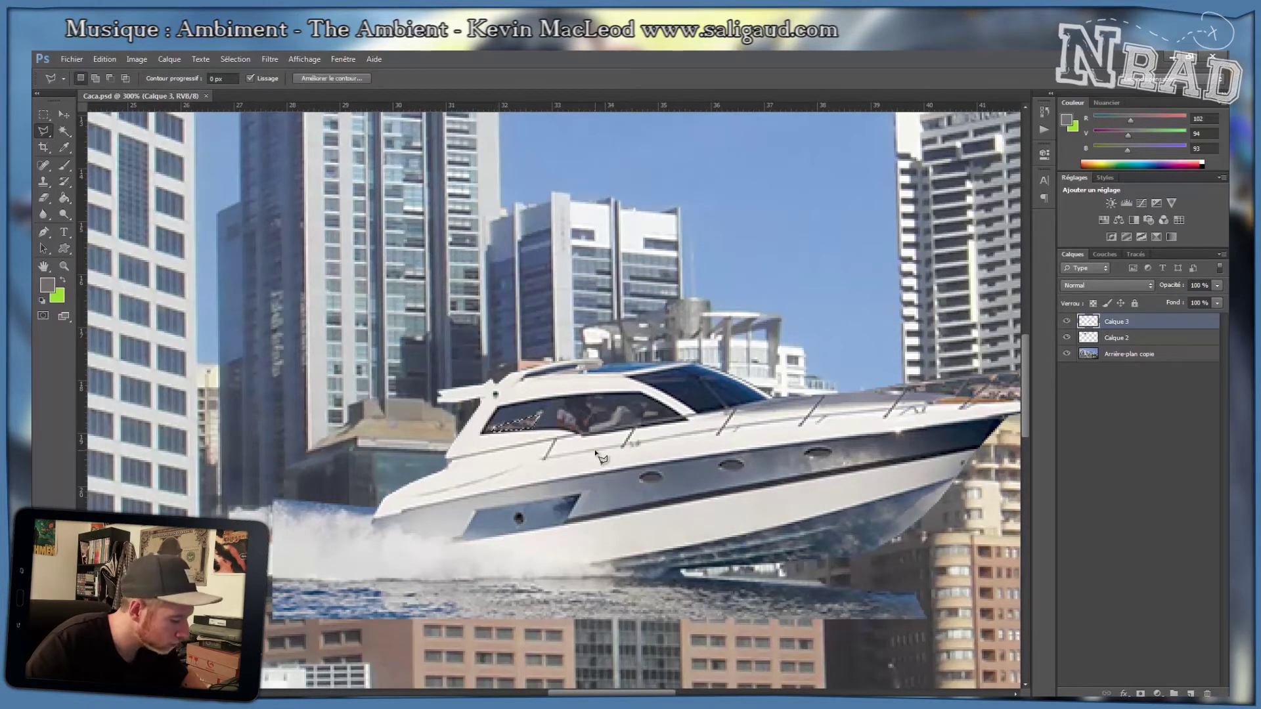
# Trace a closer polygonal selection around the old scenery showing through the rear part of the boat's side window.
pyautogui.hotkey('ctrl', '+')
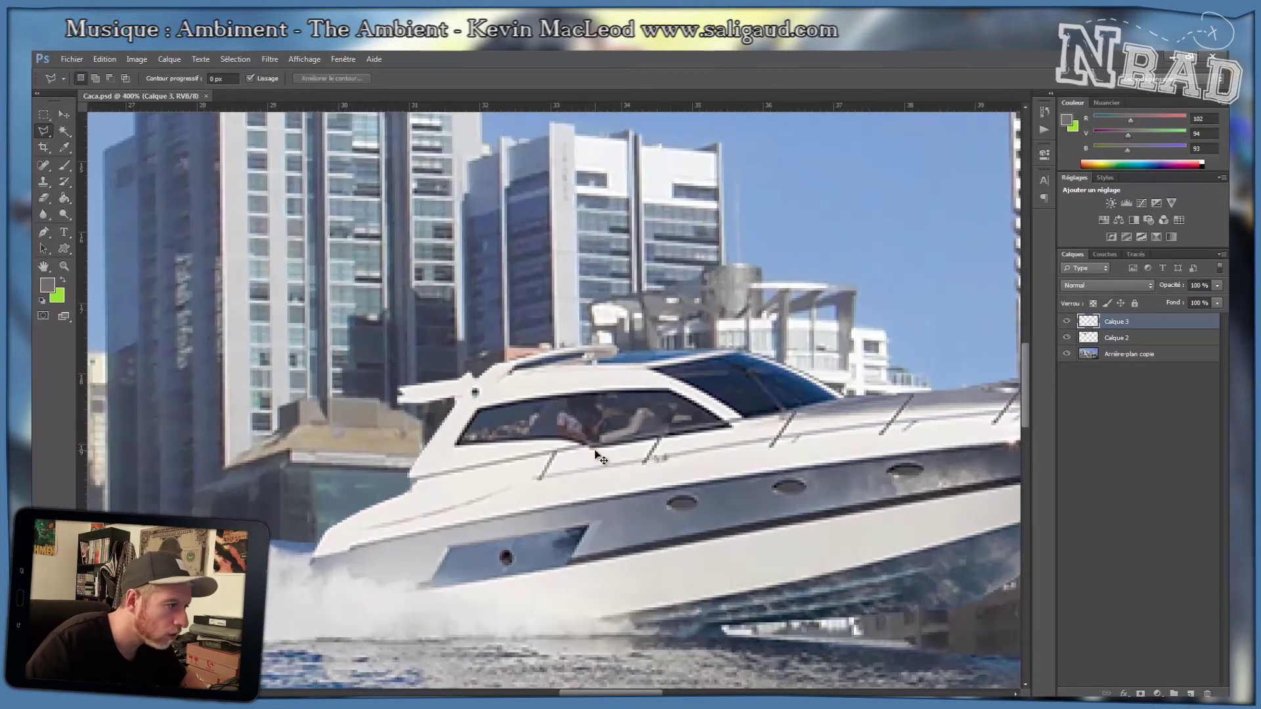
pyautogui.click(467, 438)
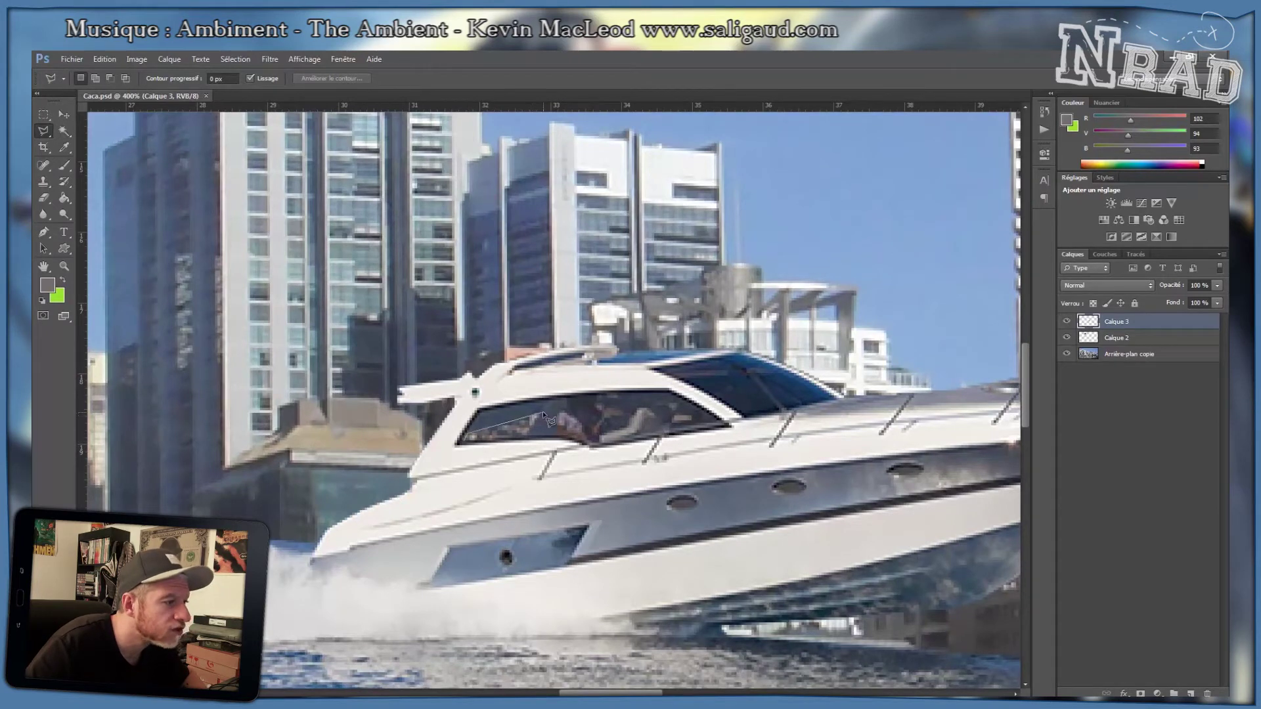
pyautogui.click(531, 436)
pyautogui.click(461, 442)
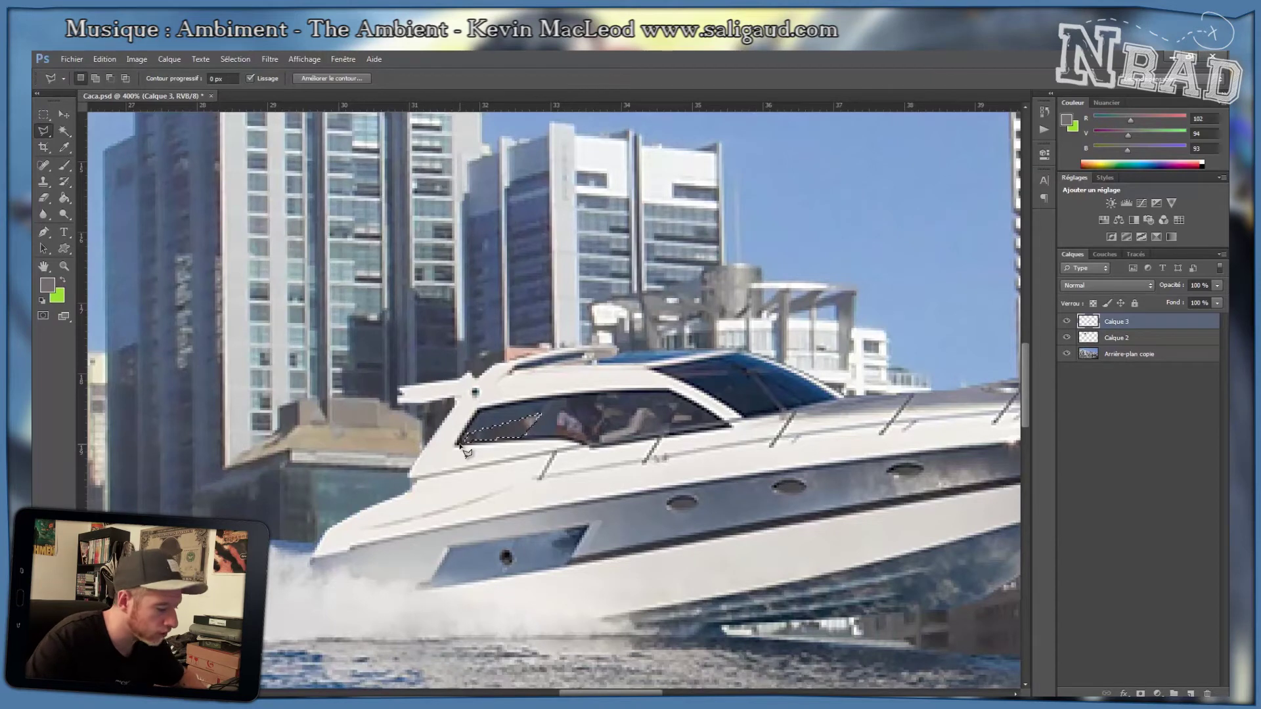
pyautogui.hotkey('ctrl', 'd')
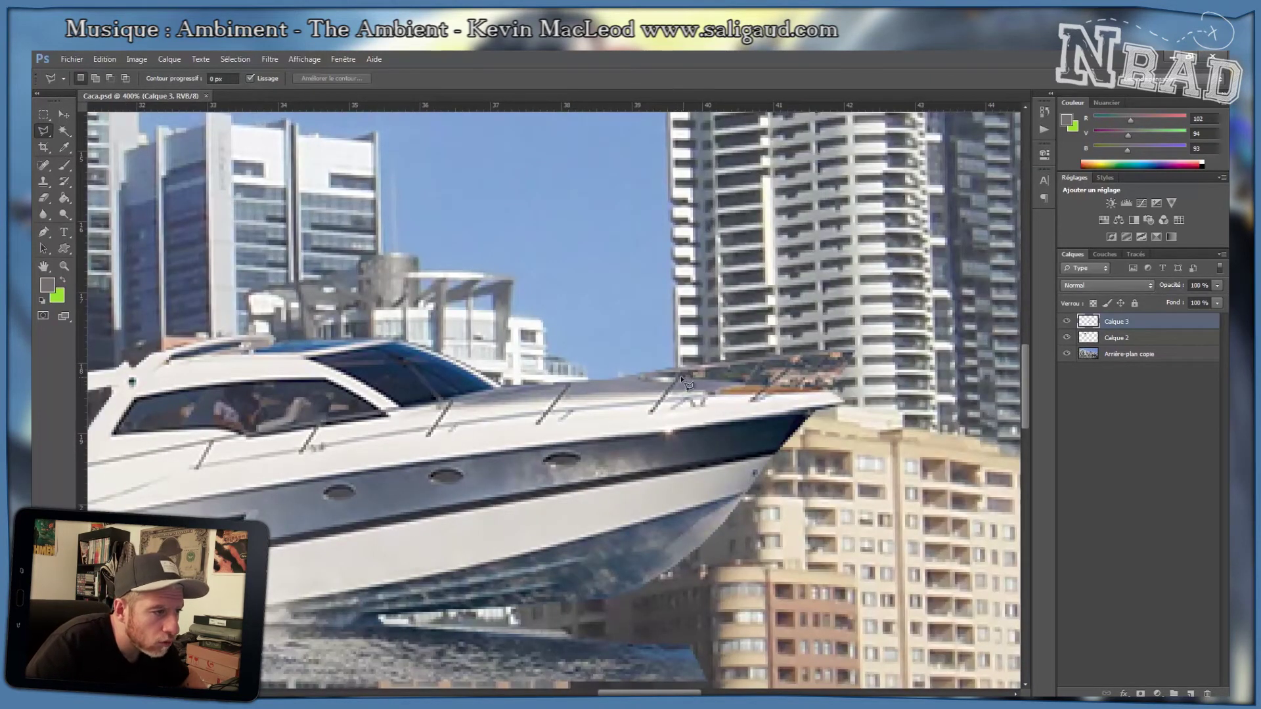
pyautogui.click(631, 348)
pyautogui.click(641, 421)
pyautogui.click(652, 480)
pyautogui.click(725, 542)
pyautogui.click(951, 323)
pyautogui.doubleClick(755, 238)
pyautogui.hotkey('ctrl', 'd')
pyautogui.moveTo(548, 460)
pyautogui.mouseDown()
pyautogui.moveTo(606, 338)
pyautogui.moveTo(511, 445)
pyautogui.mouseUp()
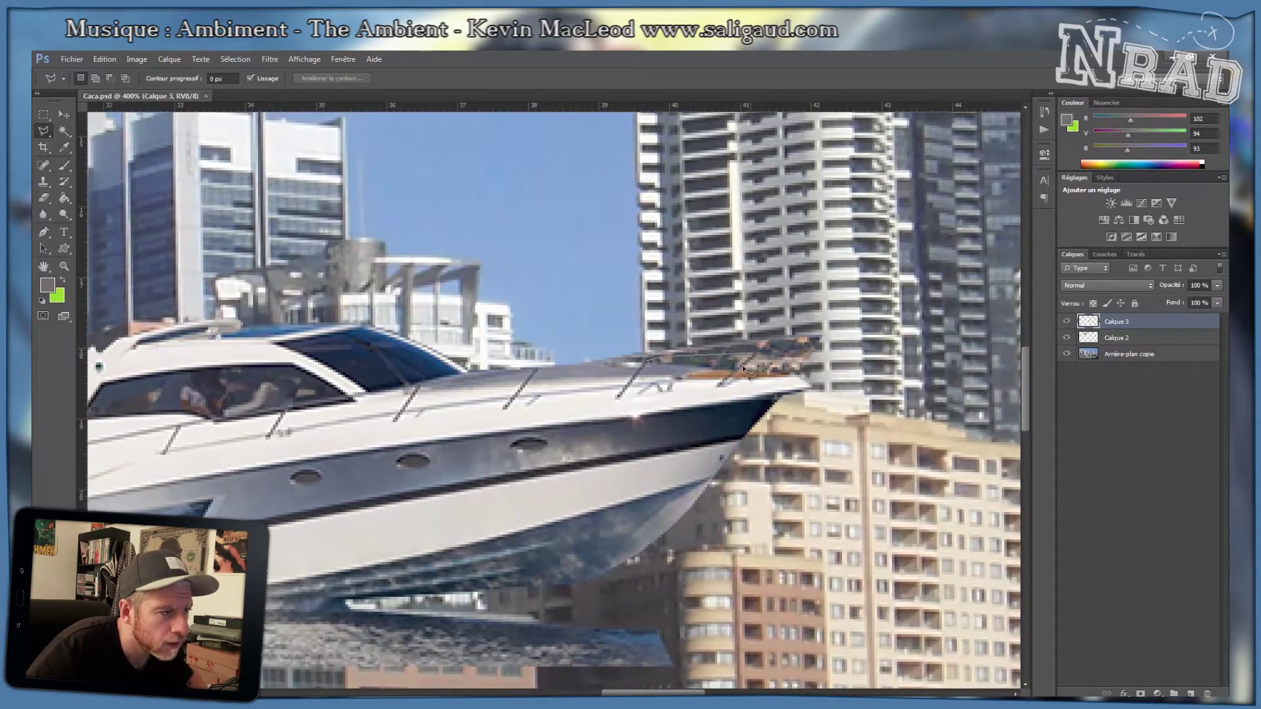
# Delete the leftover background between the boat's bow railing posts, clear the selection and save the document.
pyautogui.click(647, 362)
pyautogui.press('Delete')
pyautogui.hotkey('ctrl', 'd')
pyautogui.hotkey('ctrl', 's')
# Outline and delete the leftover background patch under the railing at the bow's tip, then deselect and save.
pyautogui.click(765, 350)
pyautogui.click(813, 346)
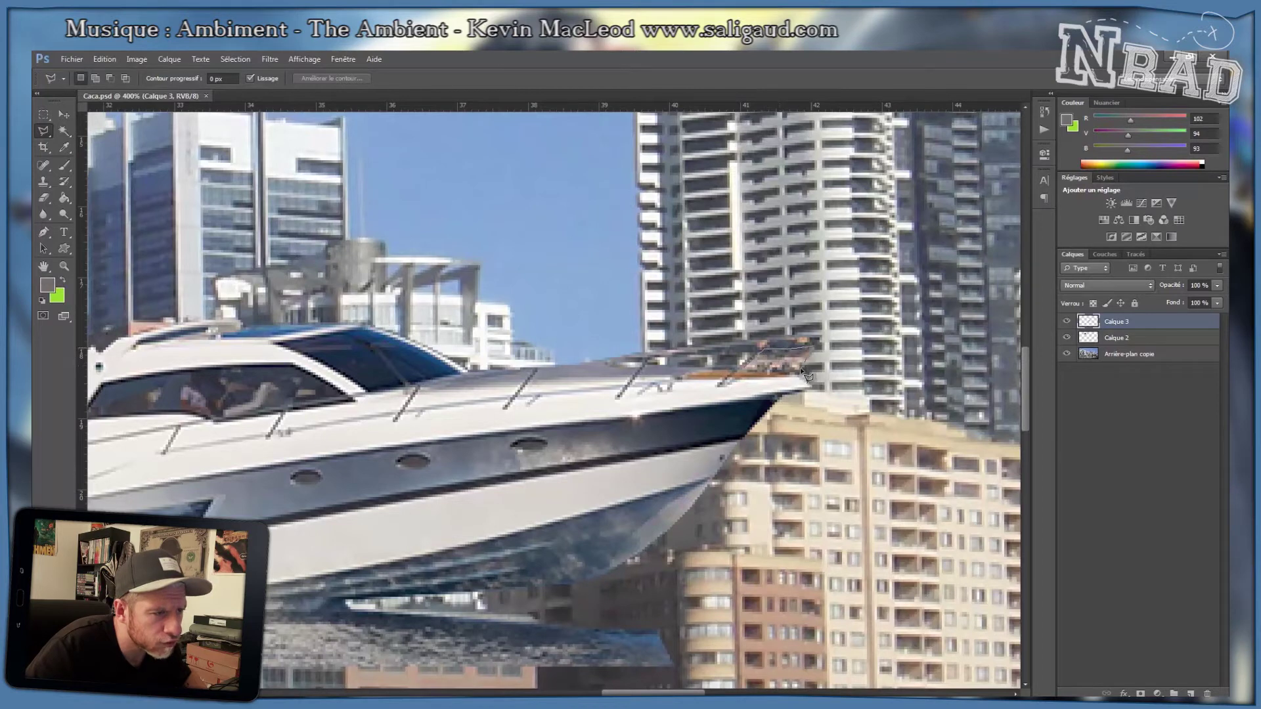
pyautogui.click(801, 369)
pyautogui.click(743, 369)
pyautogui.press('Delete')
pyautogui.hotkey('ctrl', 'd')
pyautogui.hotkey('ctrl', 's')
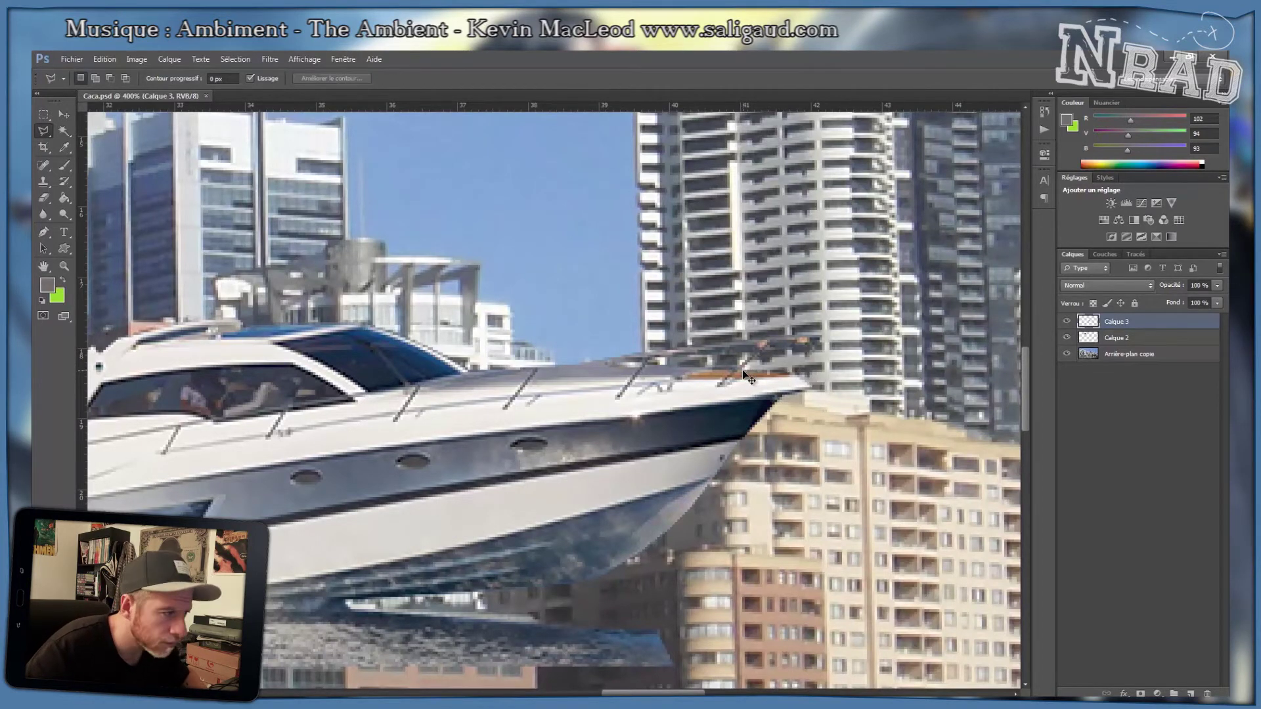
# Move the cut-out boat from in front of the buildings down onto the harbour water near the photo's left edge.
pyautogui.hotkey('ctrl', '-')
pyautogui.hotkey('ctrl', '0')
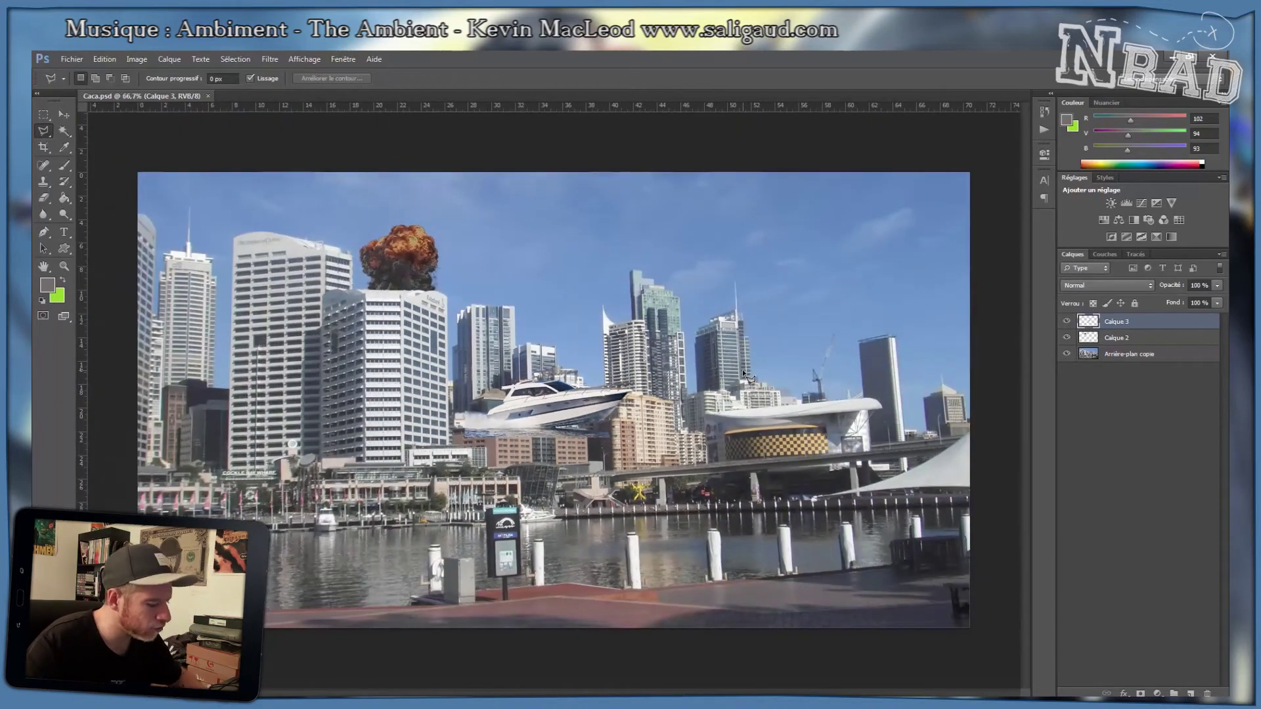
pyautogui.press('v')
pyautogui.moveTo(526, 420)
pyautogui.mouseDown()
pyautogui.moveTo(346, 439)
pyautogui.moveTo(218, 591)
pyautogui.moveTo(233, 604)
pyautogui.moveTo(295, 521)
pyautogui.moveTo(717, 488)
pyautogui.moveTo(227, 518)
pyautogui.moveTo(234, 543)
pyautogui.mouseUp()
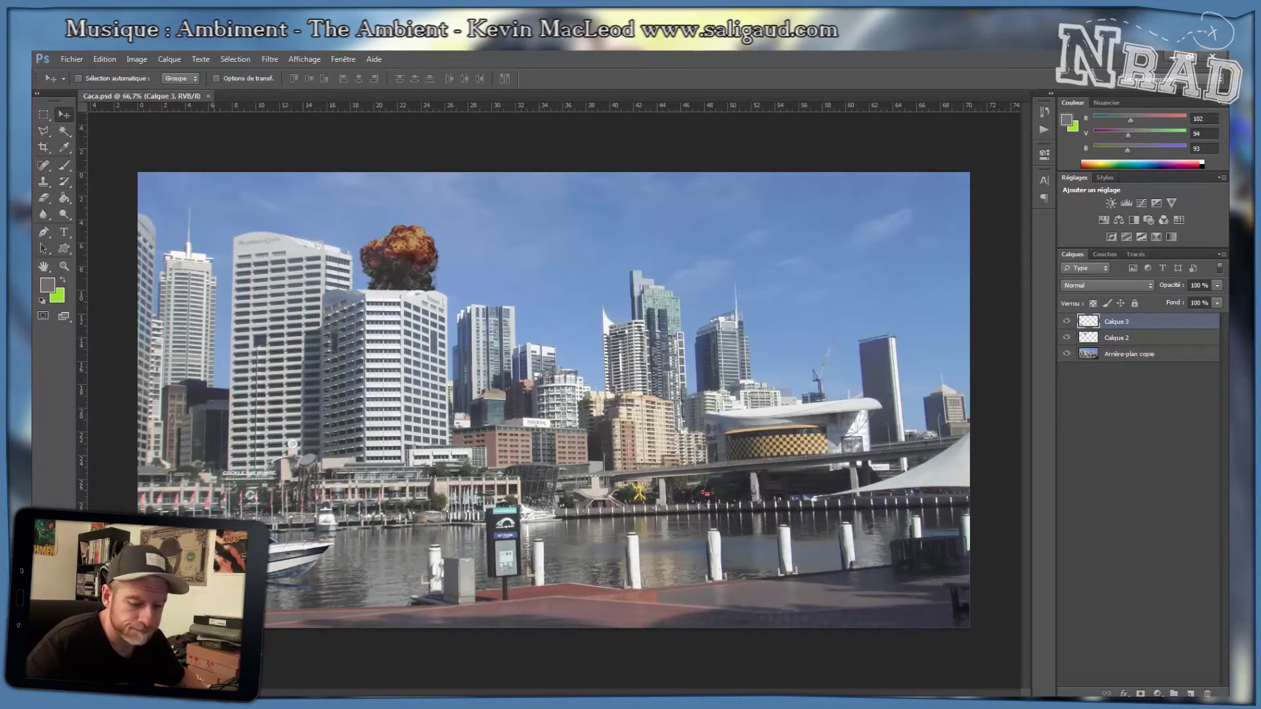
# Examine how the boat and its wake sit on the harbour water compared with the surrounding scene.
pyautogui.hotkey('ctrl', '+')
pyautogui.hotkey('ctrl', '+')
pyautogui.moveTo(328, 565); pyautogui.dragTo(821, 131)
pyautogui.moveTo(317, 496); pyautogui.dragTo(515, 459)
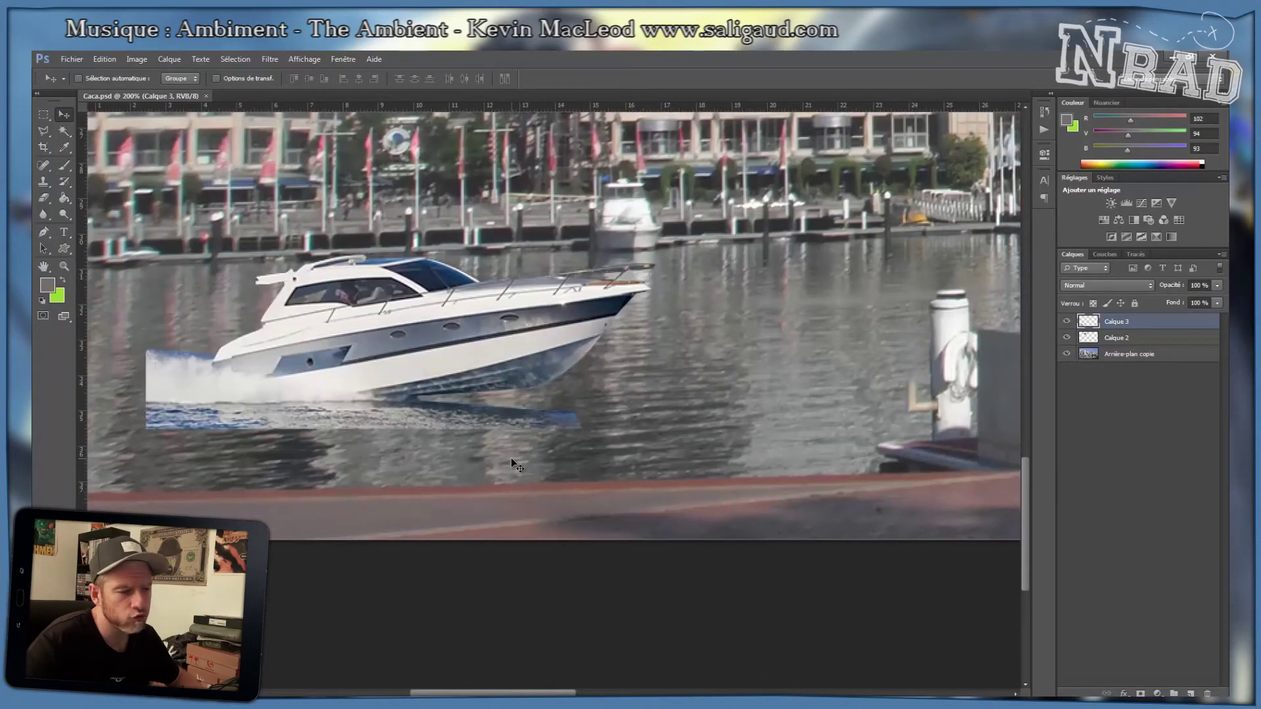
pyautogui.hotkey('ctrl', '-')
pyautogui.hotkey('ctrl', '-')
pyautogui.hotkey('ctrl', '+')
pyautogui.hotkey('ctrl', '+')
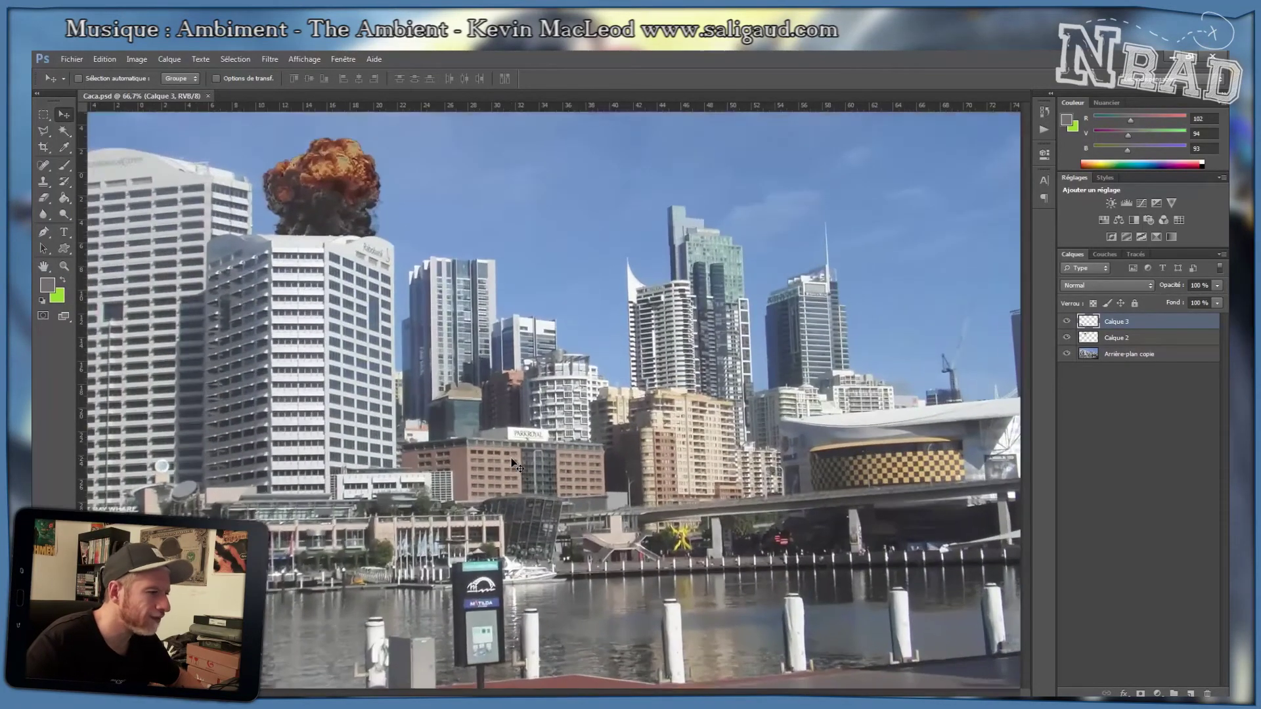
pyautogui.moveTo(355, 512); pyautogui.dragTo(851, 130)
pyautogui.moveTo(256, 514); pyautogui.dragTo(596, 384)
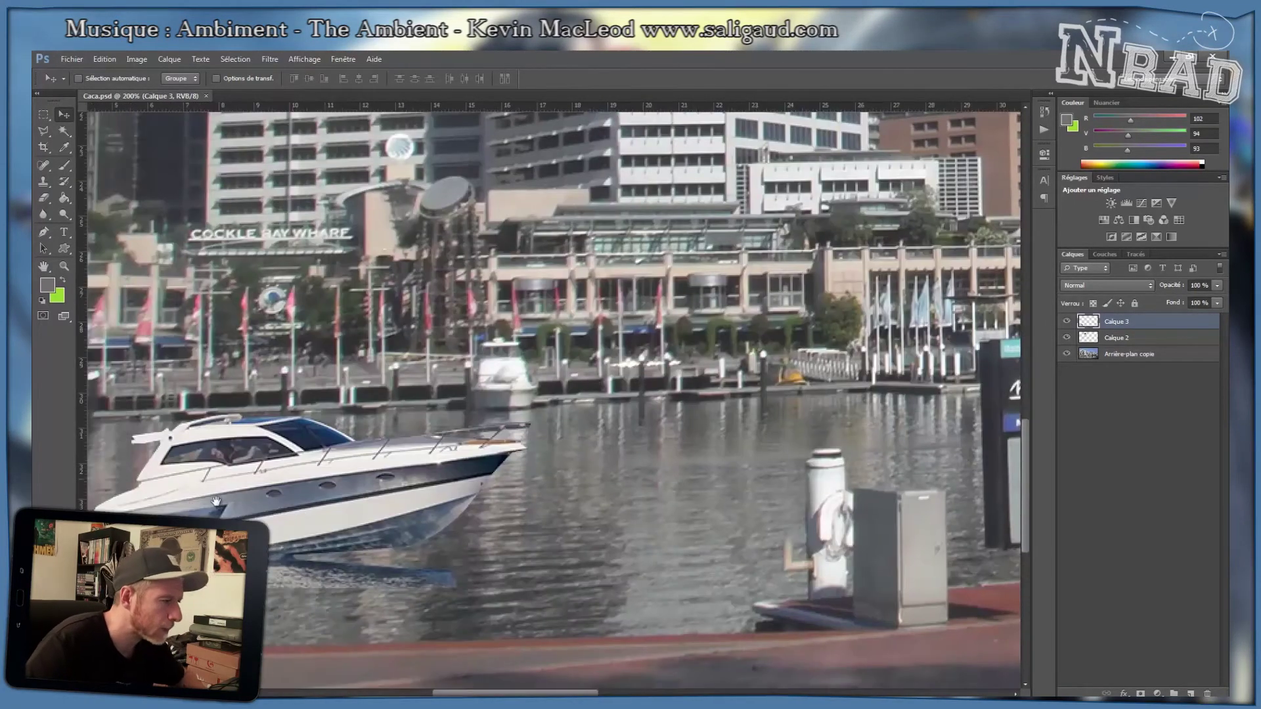
pyautogui.moveTo(220, 501); pyautogui.dragTo(552, 385)
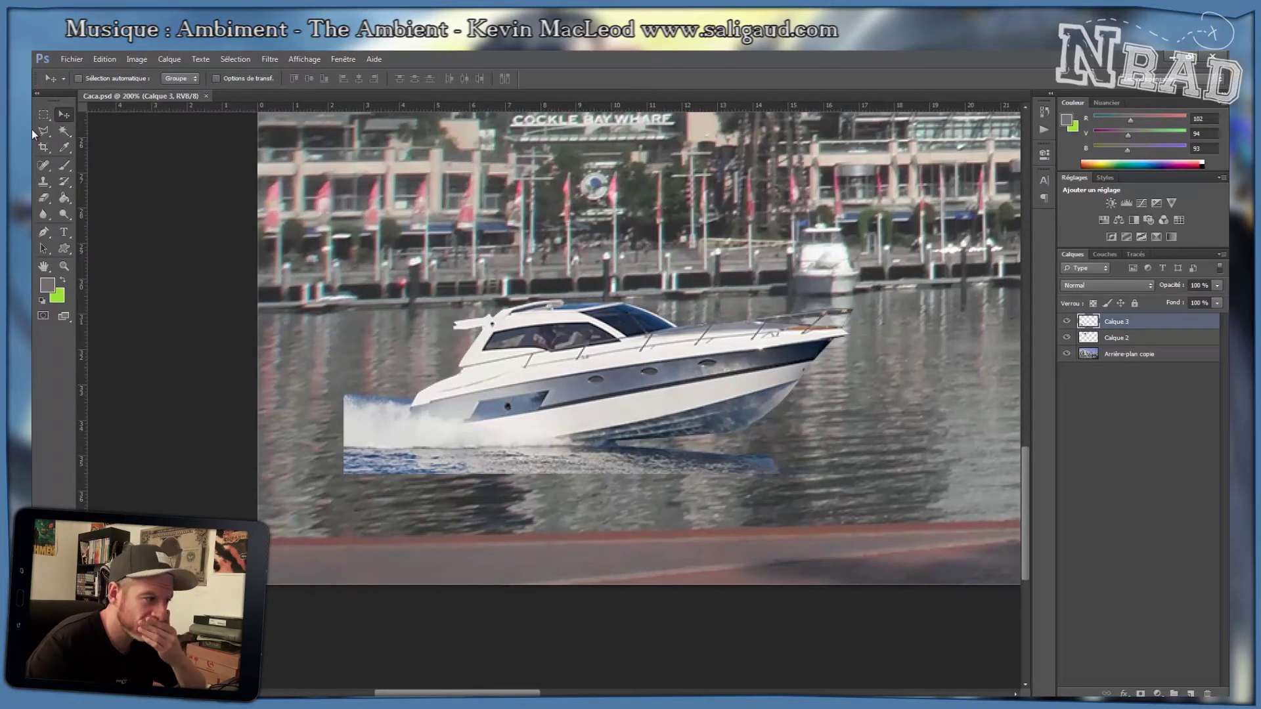
# Erase part of the blue water fringe above the wake behind the boat, using the Eraser with a 4 px soft tip.
pyautogui.hotkey('ctrl', '+')
pyautogui.moveTo(149, 375); pyautogui.dragTo(377, 326)
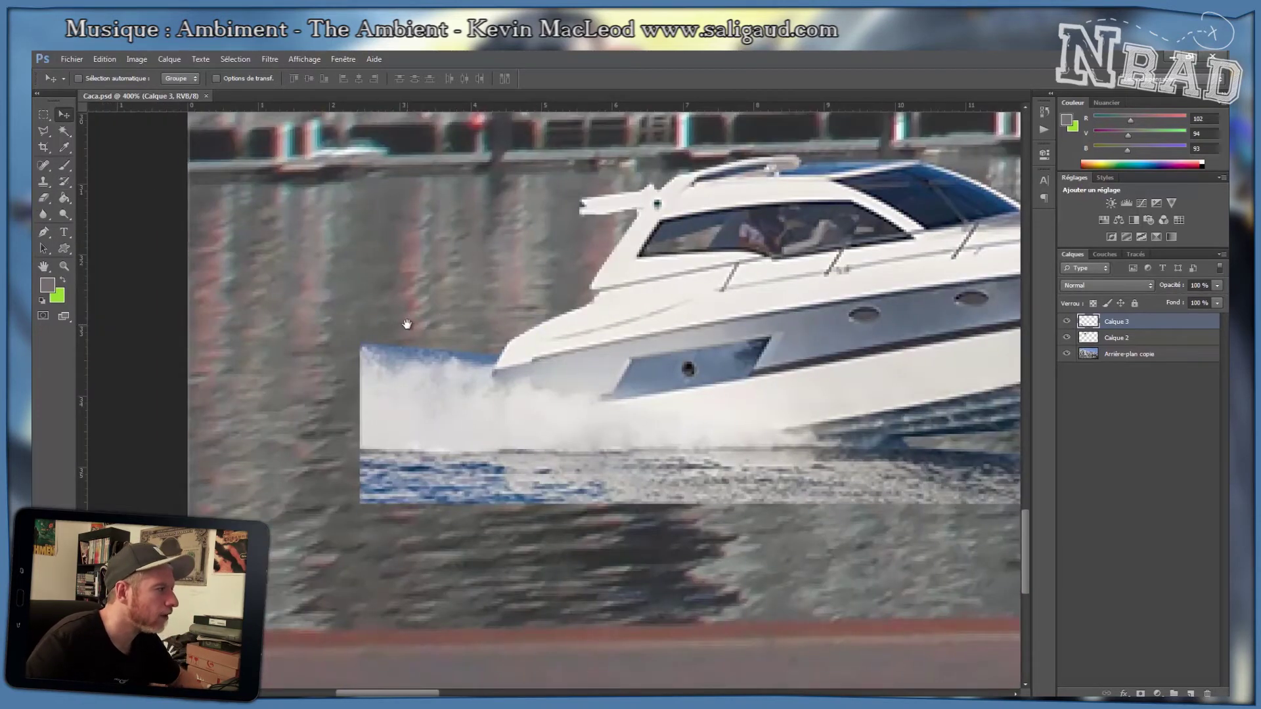
pyautogui.click(44, 198)
pyautogui.rightClick(46, 203)
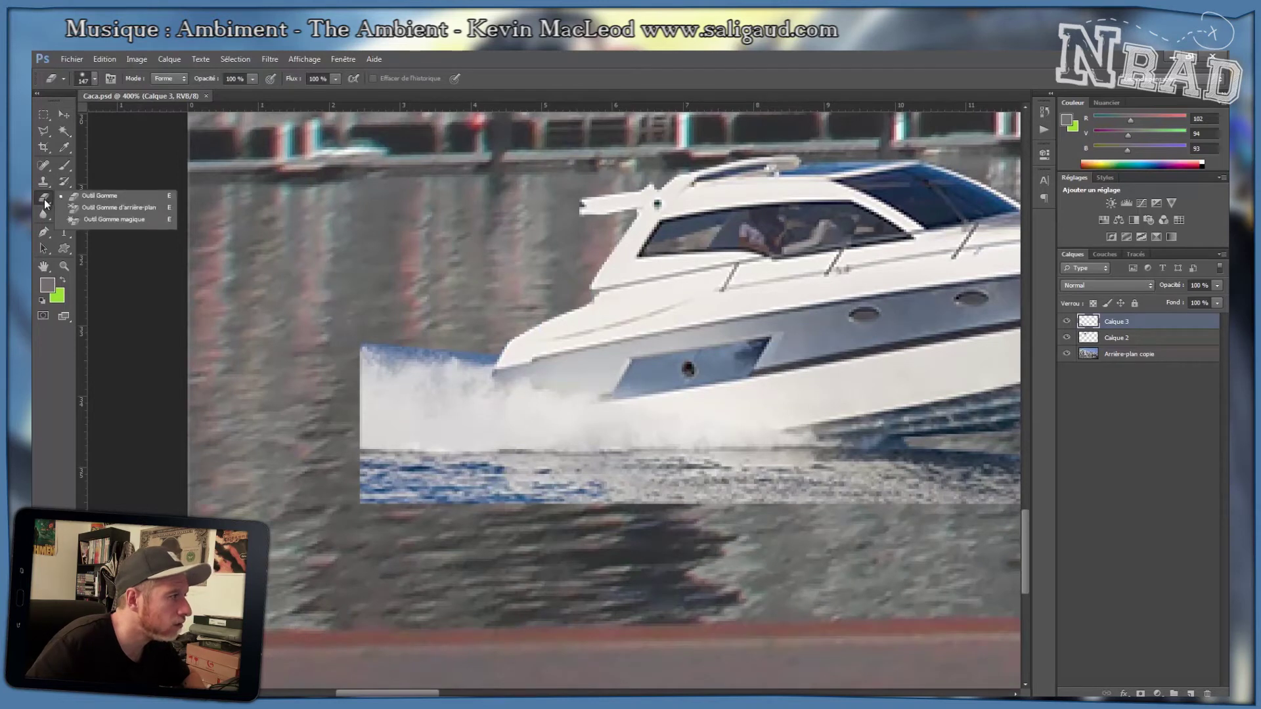
pyautogui.click(97, 196)
pyautogui.rightClick(408, 328)
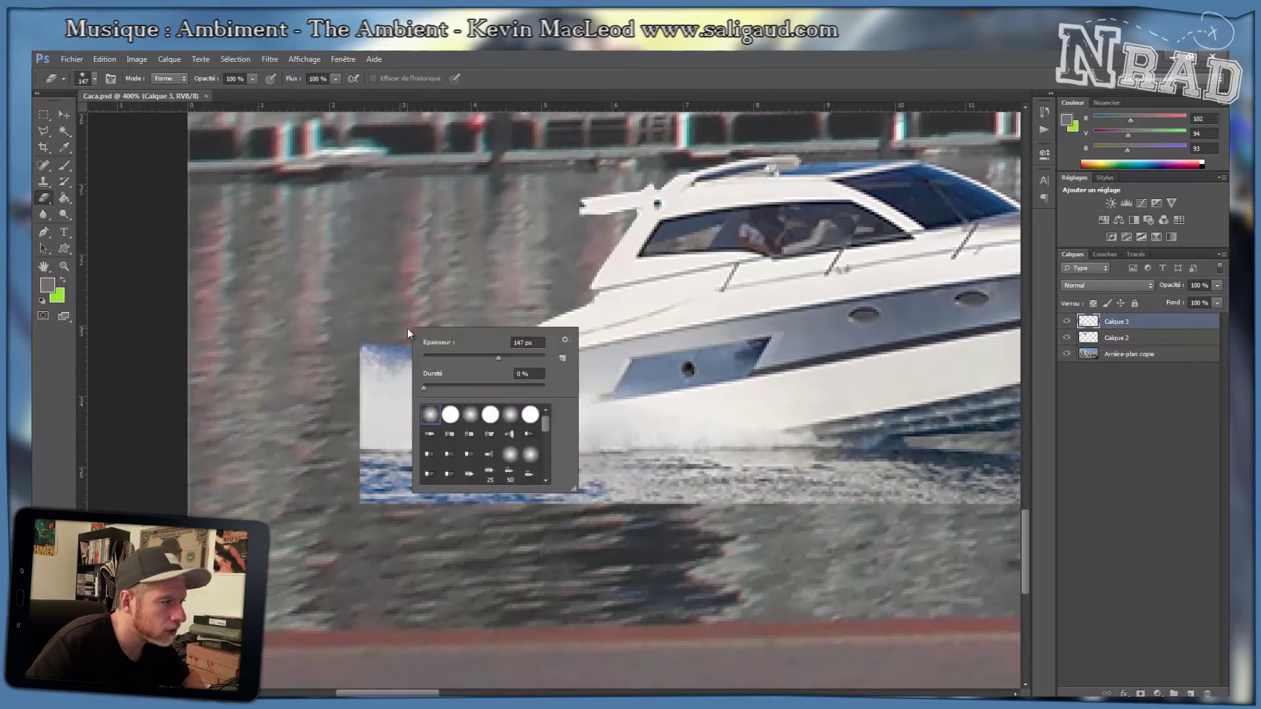
pyautogui.click(430, 356)
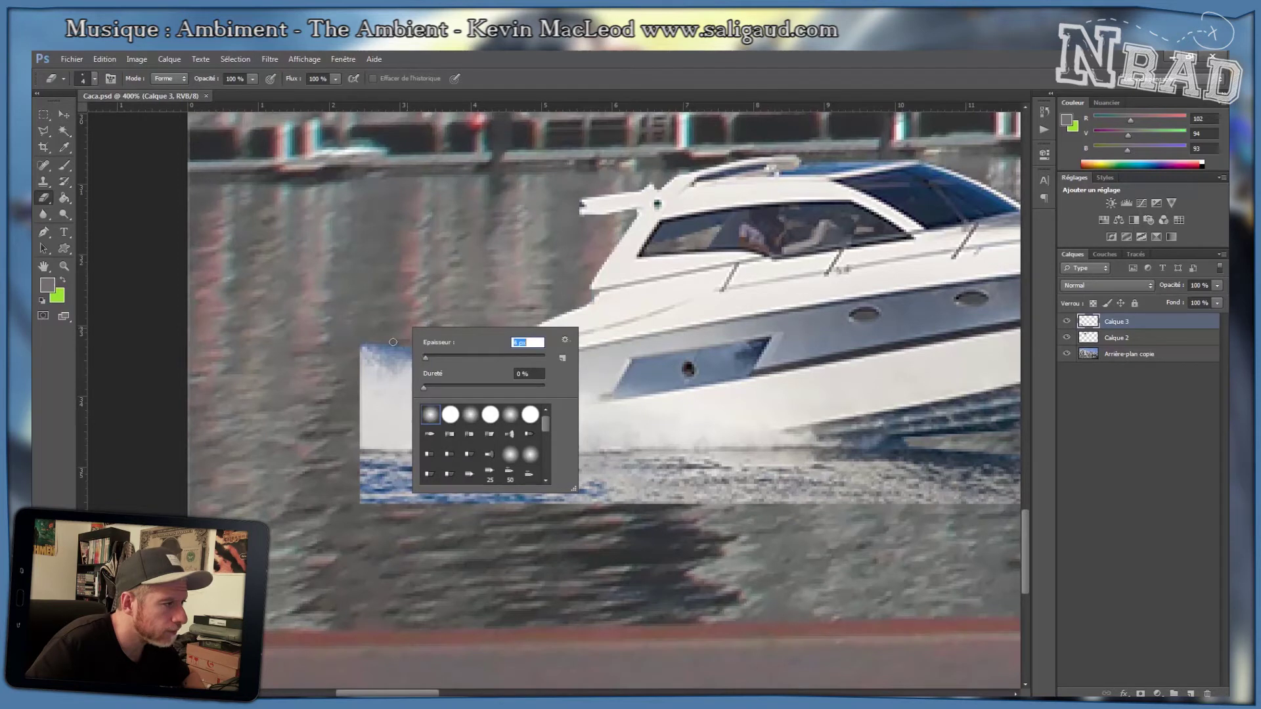
pyautogui.click(361, 345)
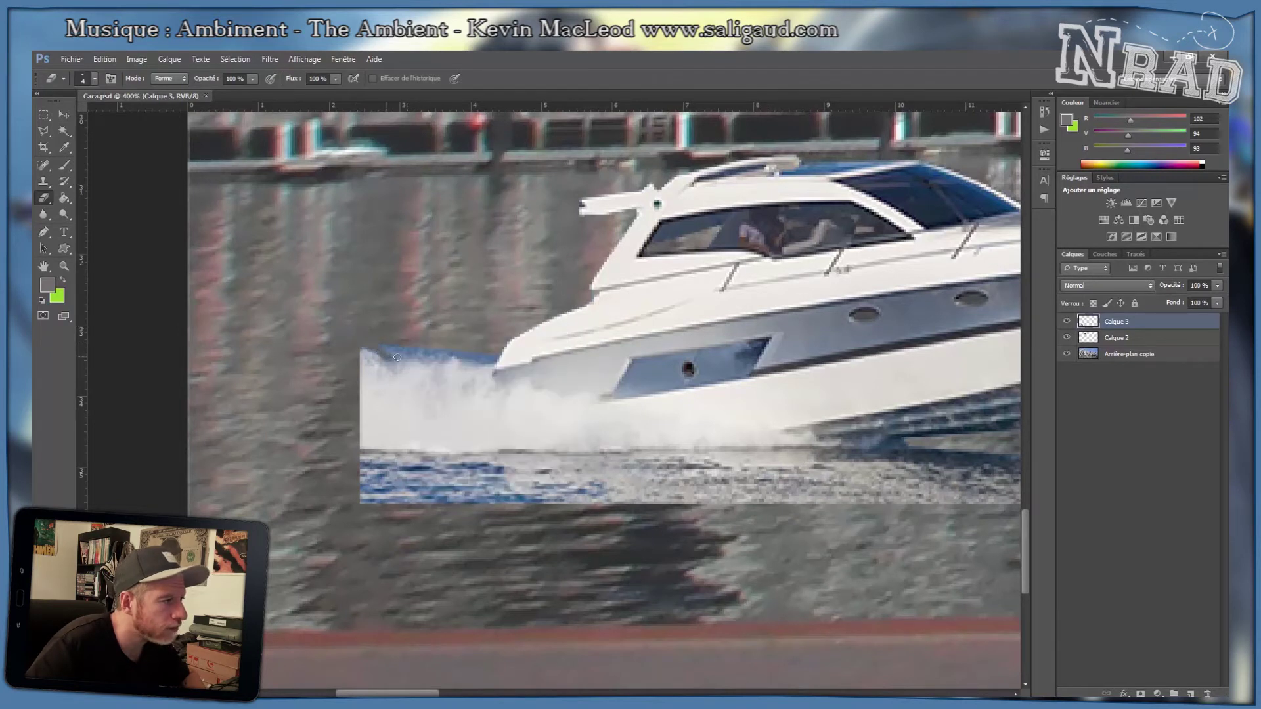
pyautogui.moveTo(399, 351); pyautogui.dragTo(402, 349)
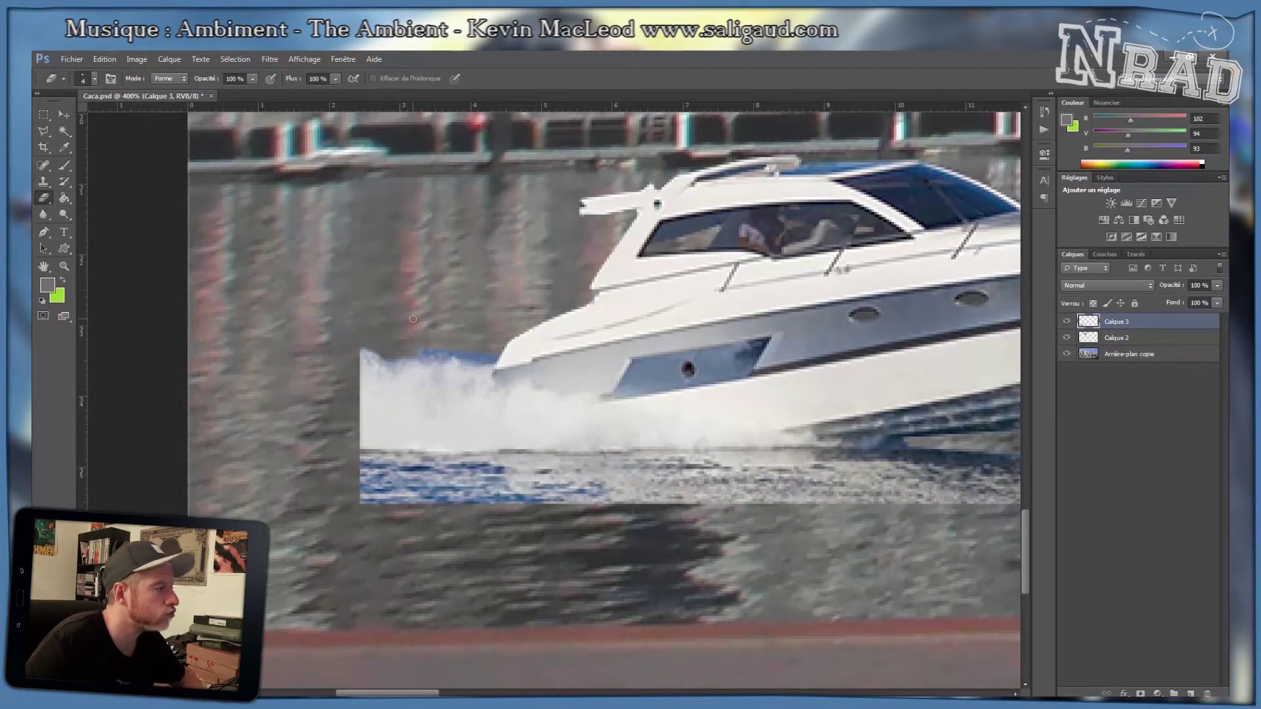
# Browse the Eraser's brush presets and try the 45 px textured tip and a 30 px tip.
pyautogui.rightClick(43, 200)
pyautogui.rightClick(394, 262)
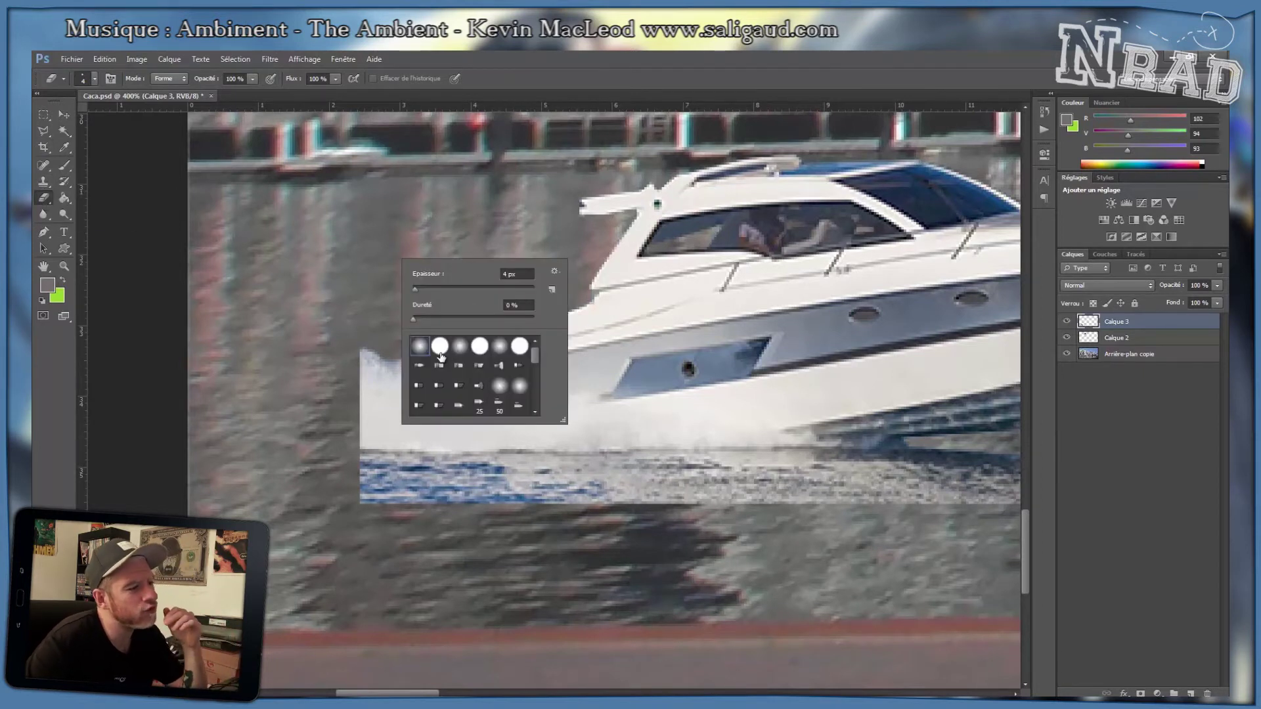
pyautogui.click(479, 400)
pyautogui.scroll(-2, 472, 392)
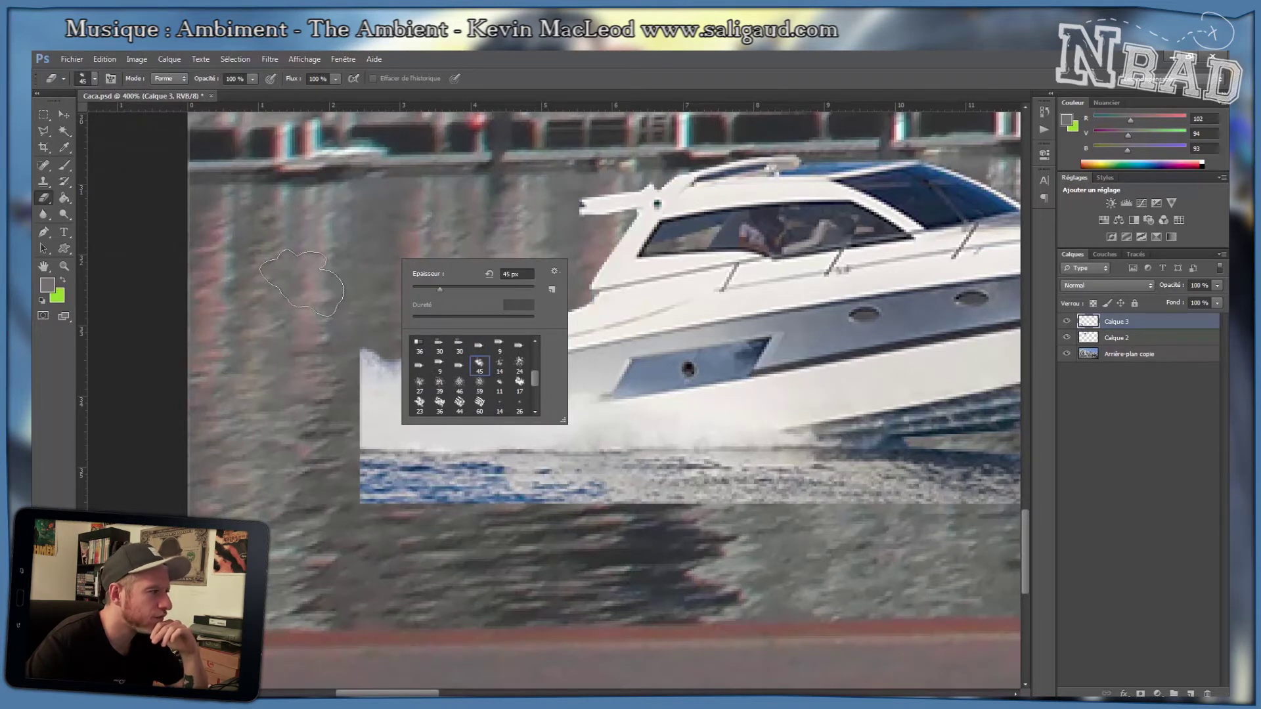
pyautogui.click(480, 384)
pyautogui.click(440, 346)
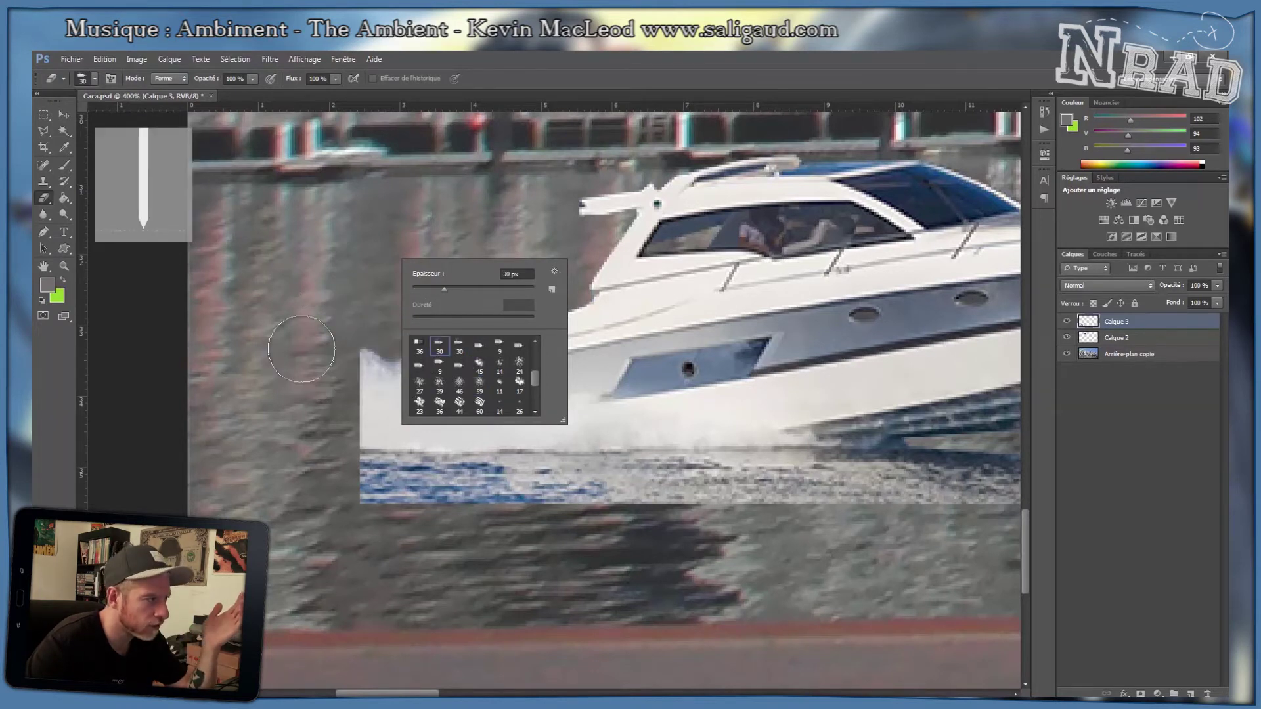
pyautogui.scroll(3, 478, 381)
pyautogui.scroll(3, 478, 381)
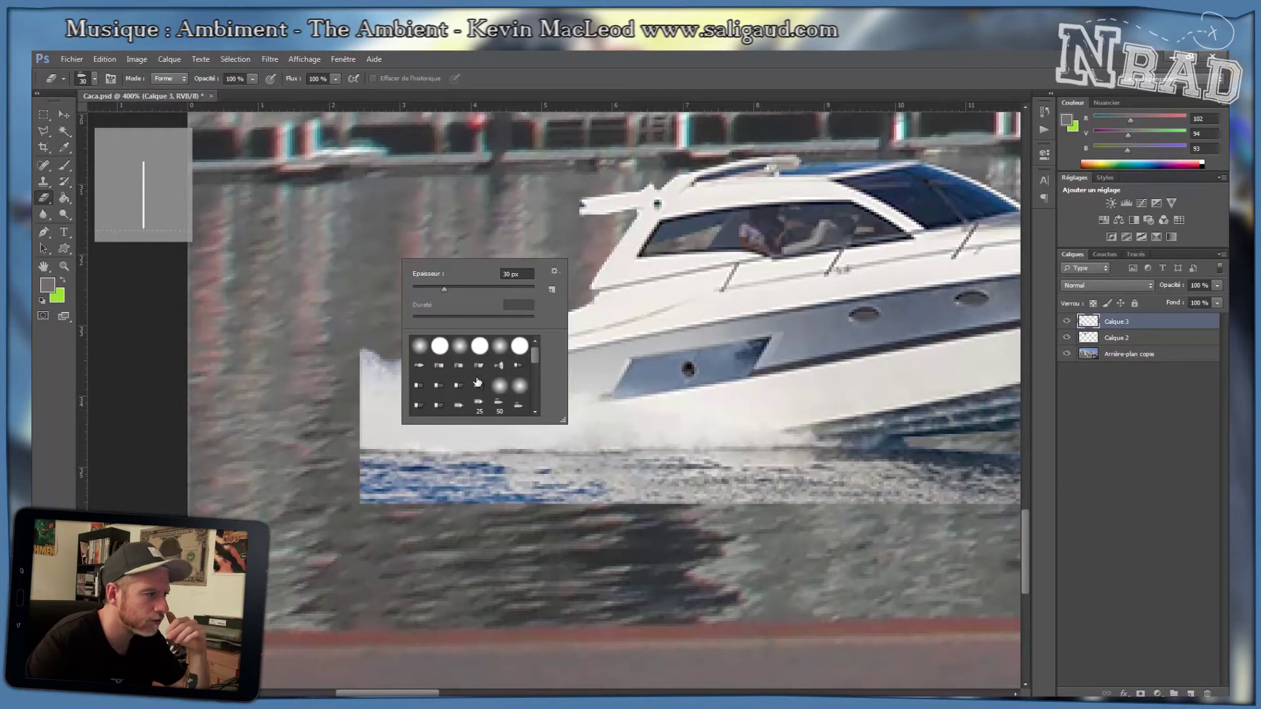
# Test the Eraser with the hard round 30 px tip on the boat's hull, then undo it.
pyautogui.click(439, 346)
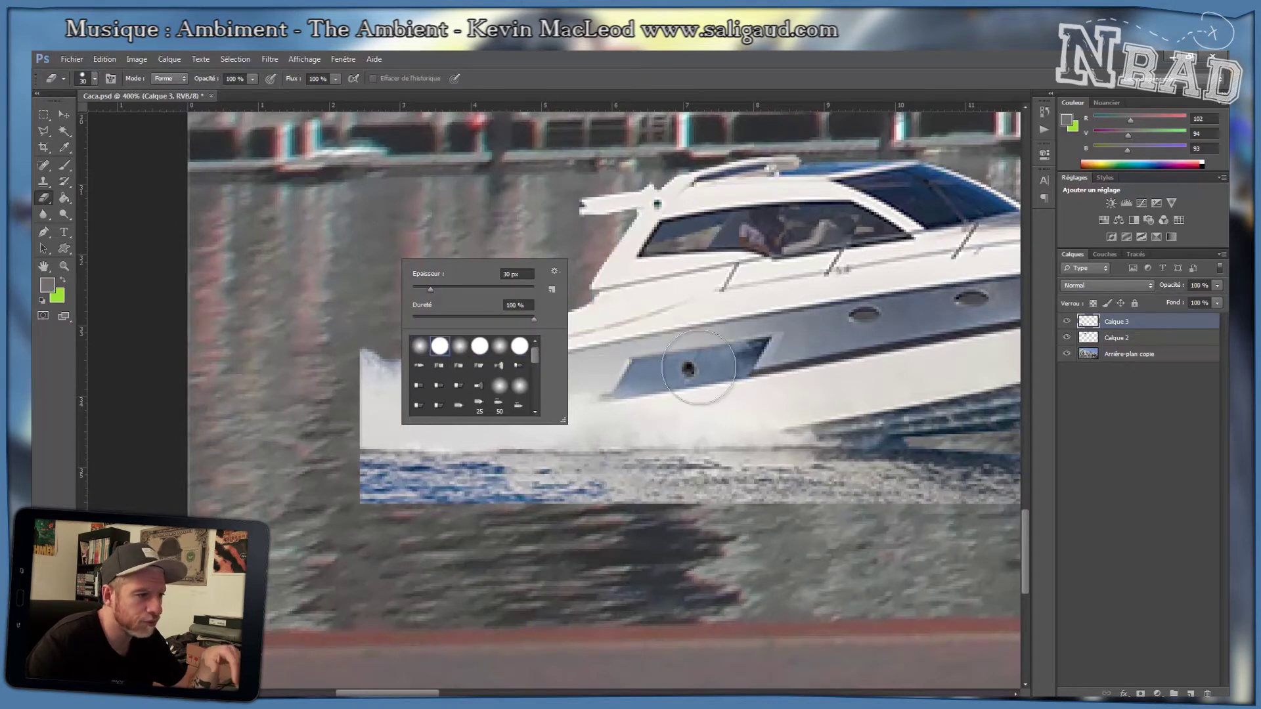
pyautogui.click(698, 366)
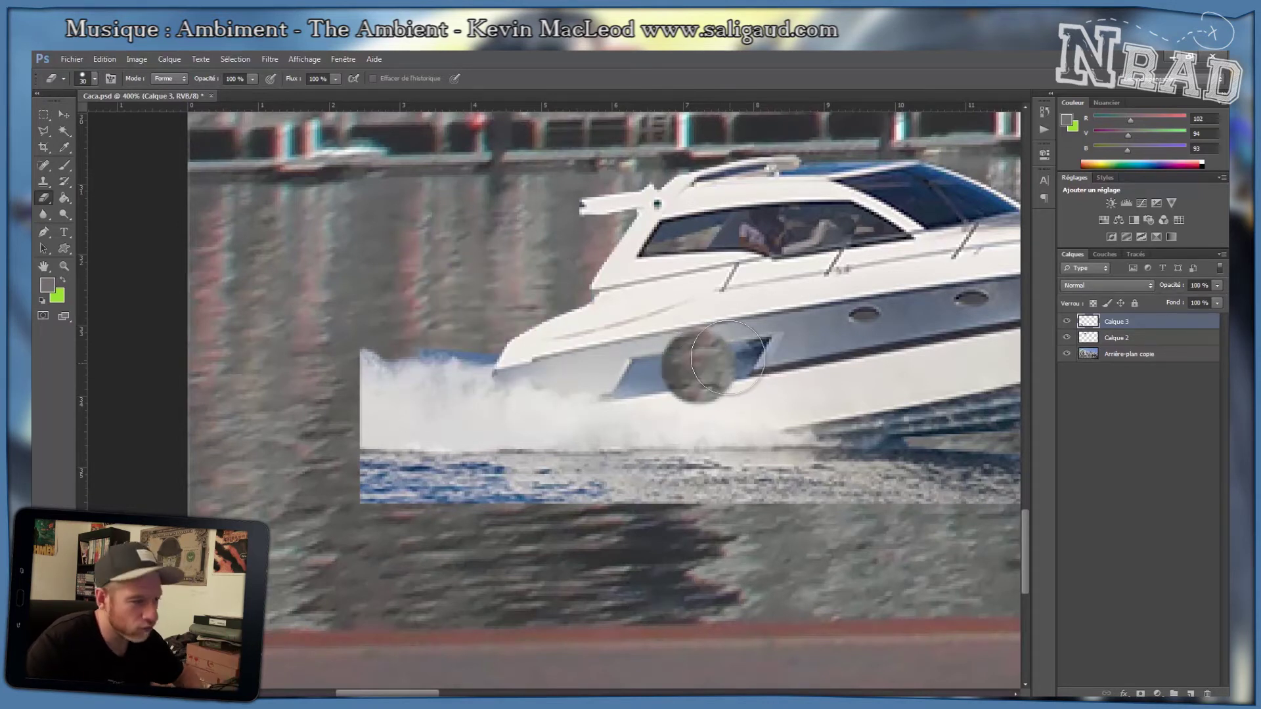
pyautogui.hotkey('ctrl', 'z')
# Test the Eraser with the soft round 30 px tip on the hull and below the cabin, then undo the strokes.
pyautogui.rightClick(722, 361)
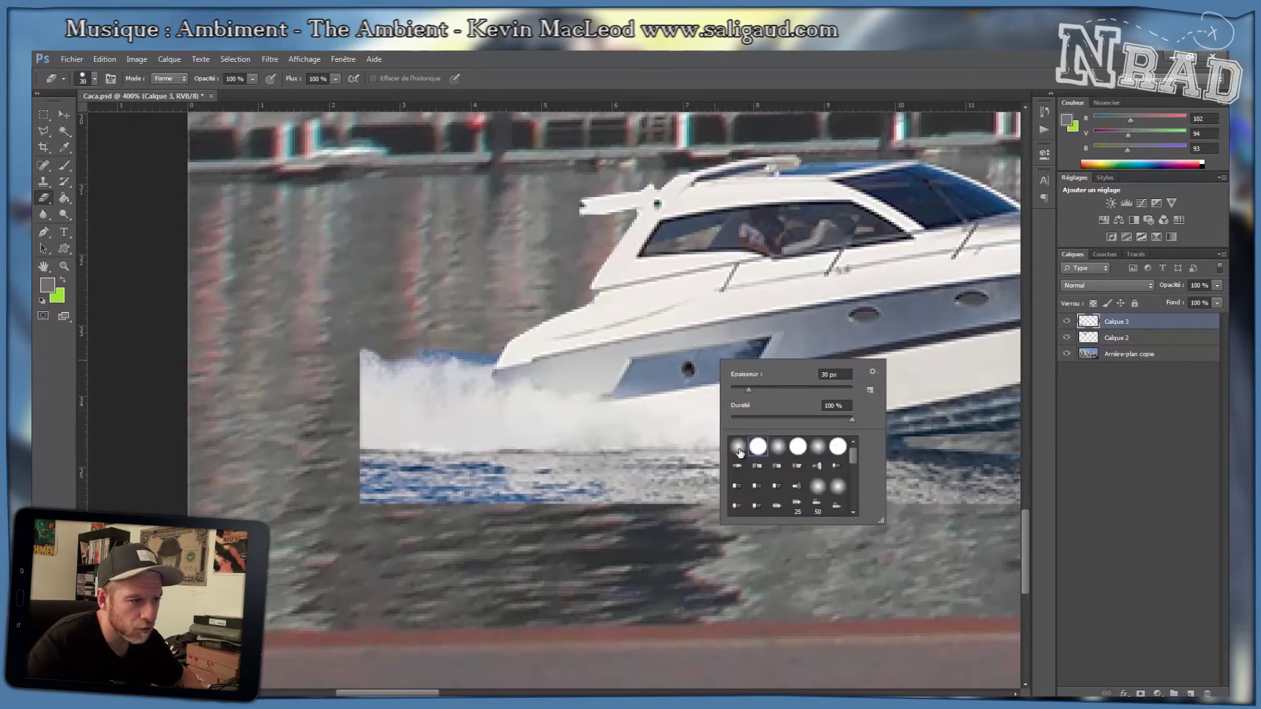
pyautogui.click(738, 448)
pyautogui.click(675, 372)
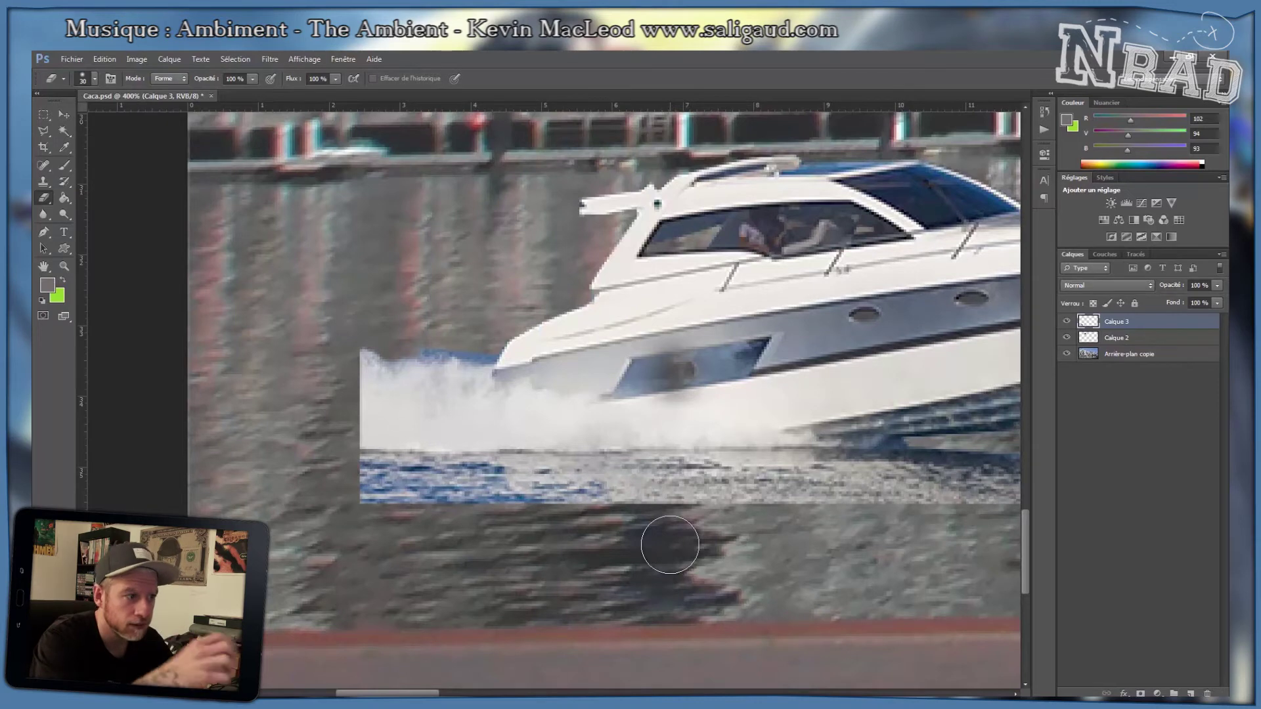
pyautogui.moveTo(761, 364)
pyautogui.mouseDown()
pyautogui.moveTo(791, 289)
pyautogui.moveTo(685, 308)
pyautogui.mouseUp()
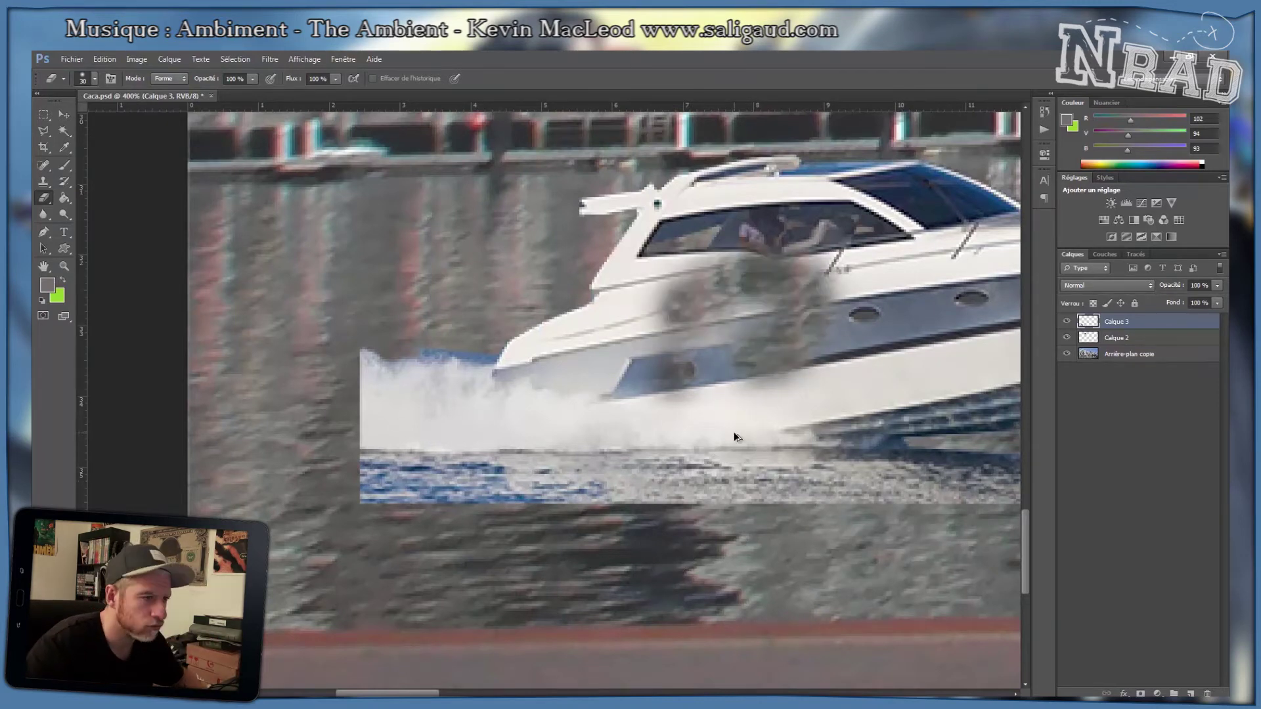
pyautogui.hotkey('ctrl', 'alt', 'z')
pyautogui.hotkey('ctrl', 'alt', 'z')
pyautogui.hotkey('ctrl', 'alt', 'z')
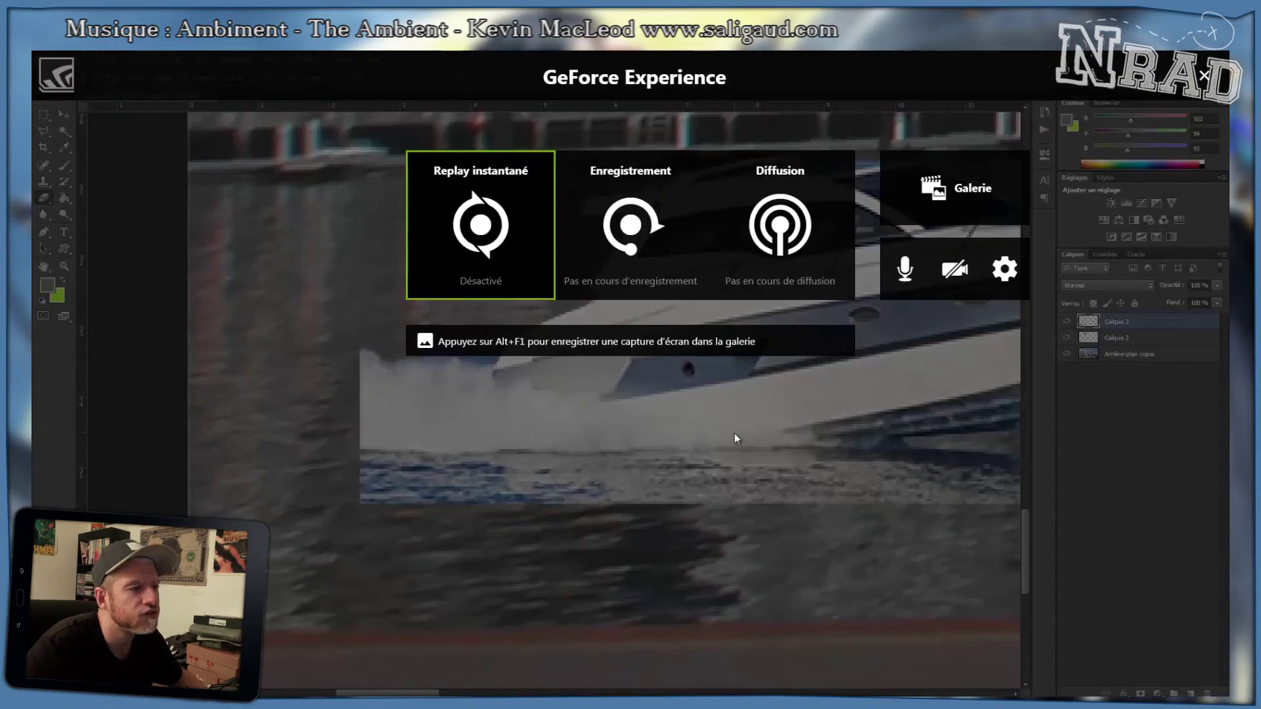
pyautogui.hotkey('ctrl', 'alt', 'z')
pyautogui.press('v')
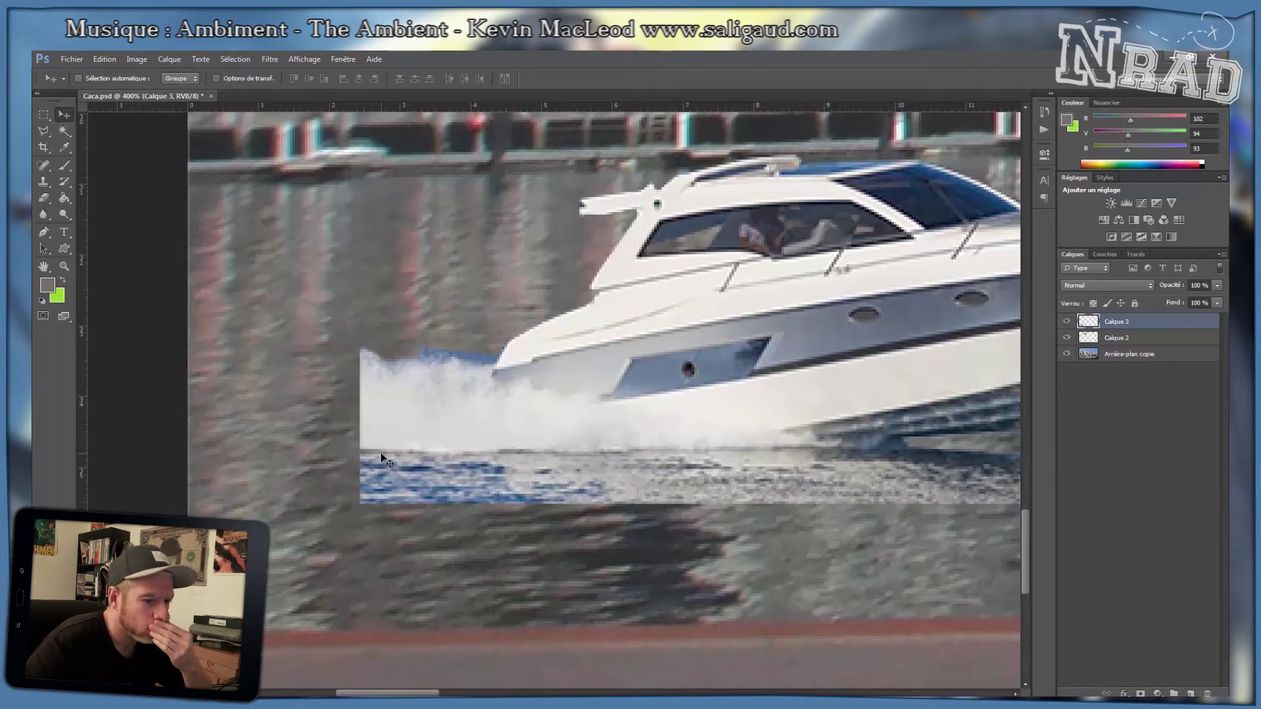
# Set the Eraser's soft round tip size to 7 px.
pyautogui.click(46, 197)
pyautogui.rightClick(466, 328)
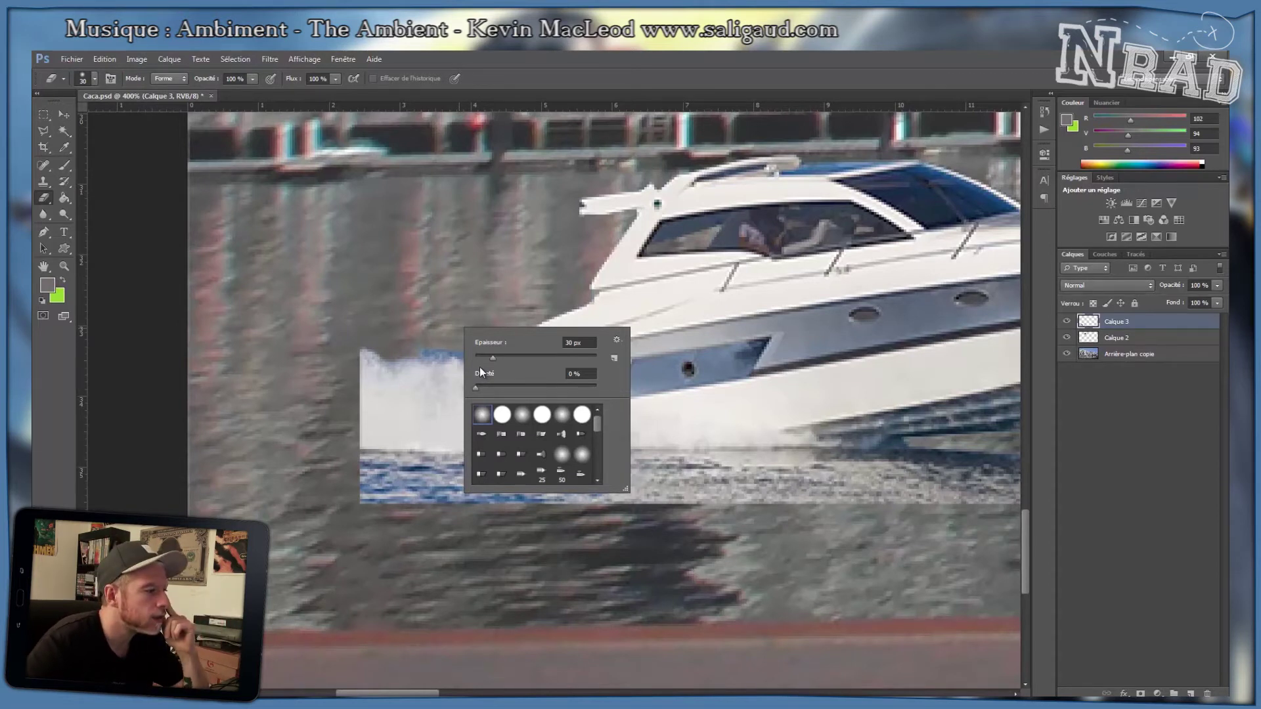
pyautogui.moveTo(488, 355); pyautogui.dragTo(480, 355)
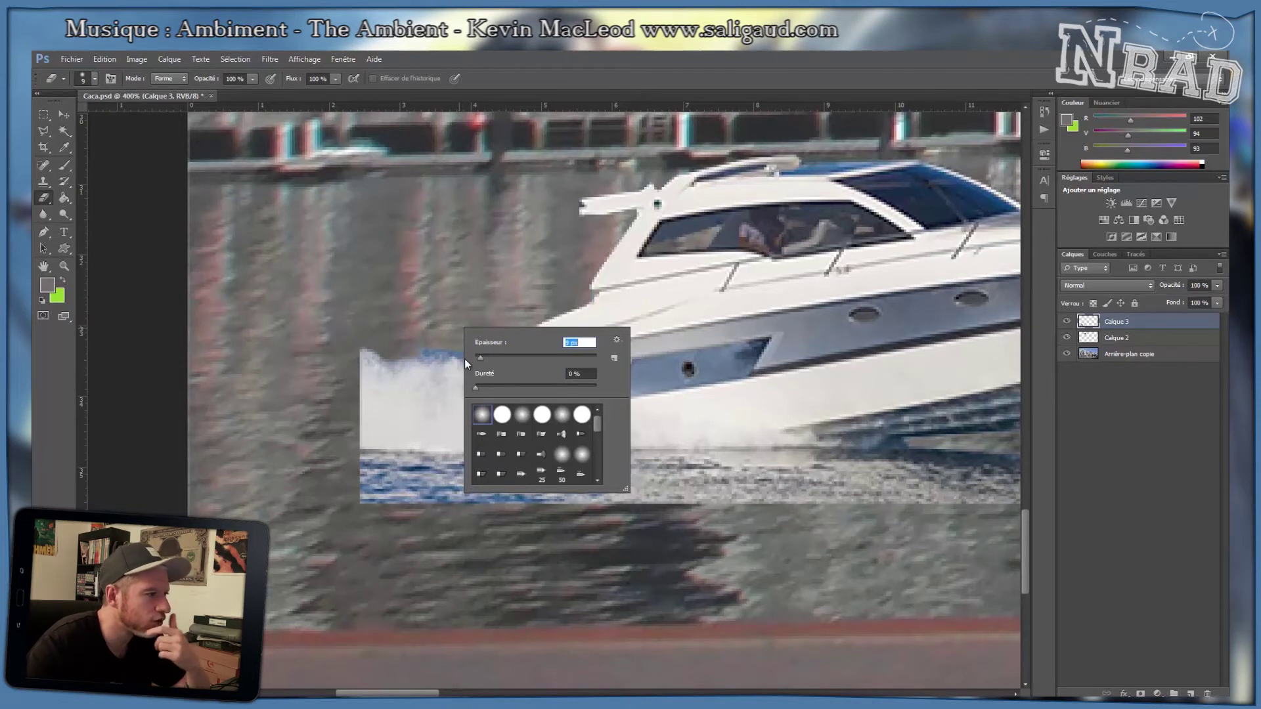
pyautogui.write('380')
pyautogui.press('Return')
pyautogui.click(545, 356)
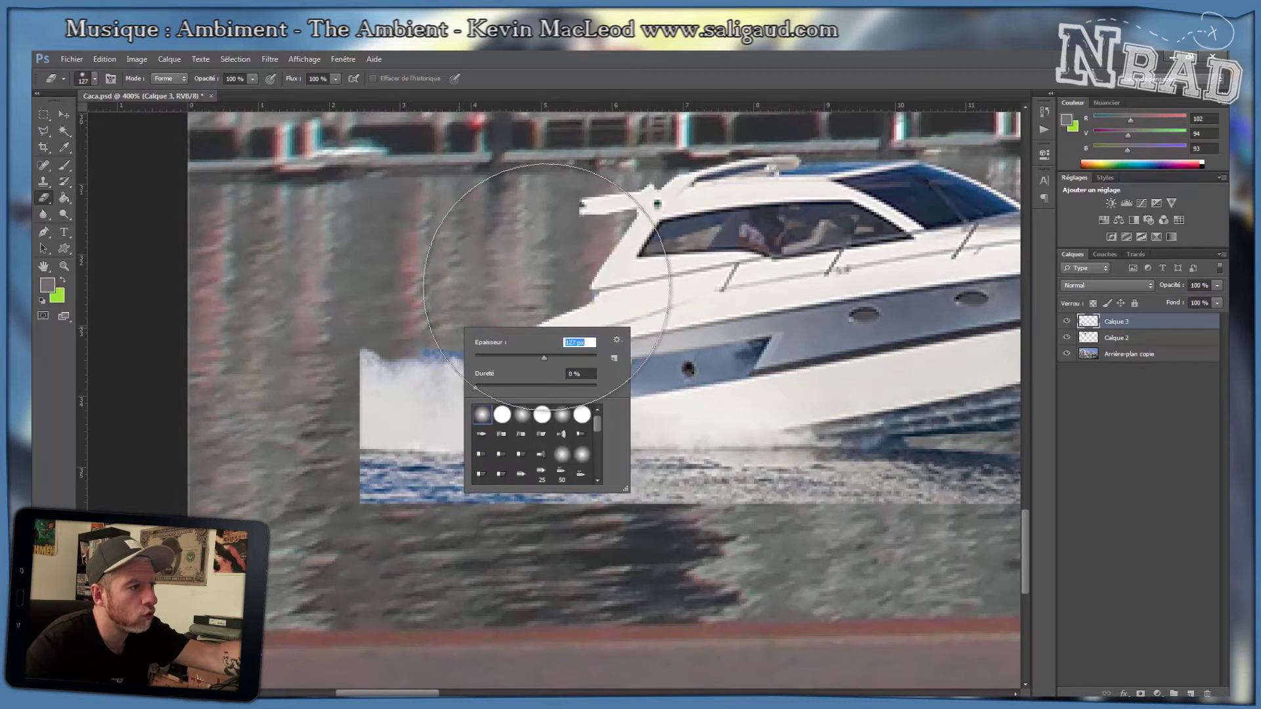
pyautogui.moveTo(537, 356); pyautogui.dragTo(480, 360)
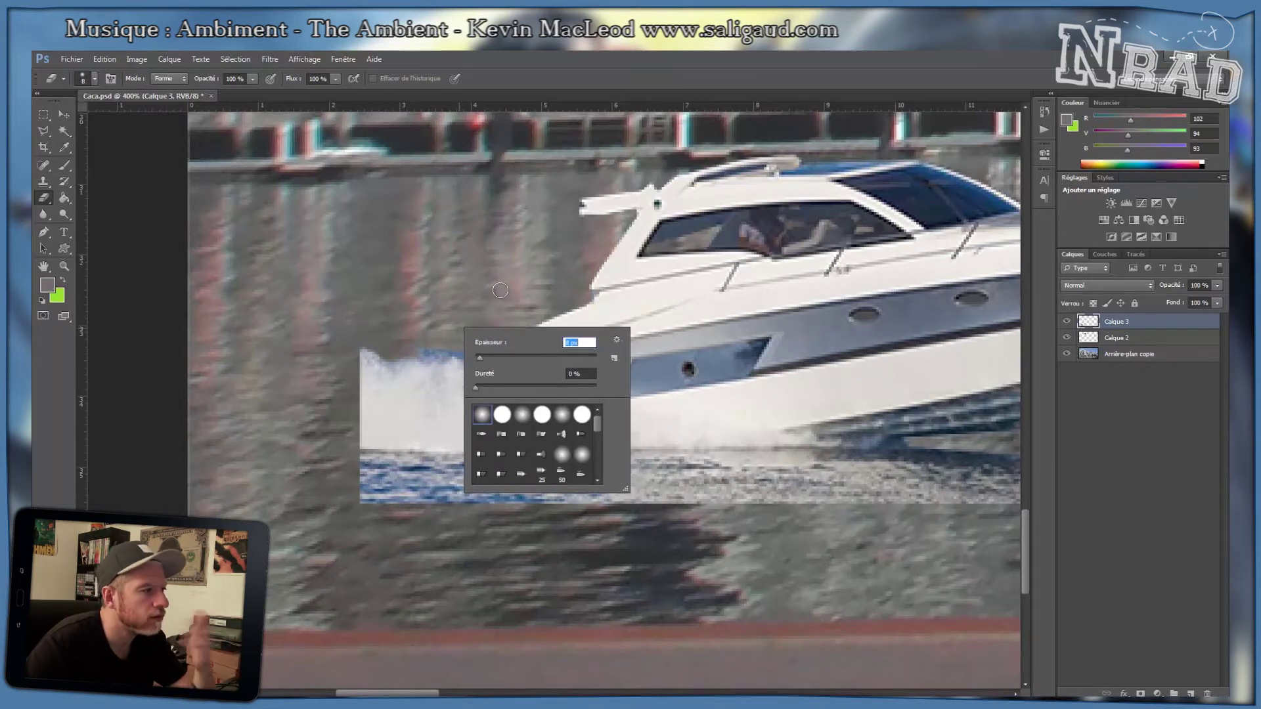
pyautogui.click(479, 359)
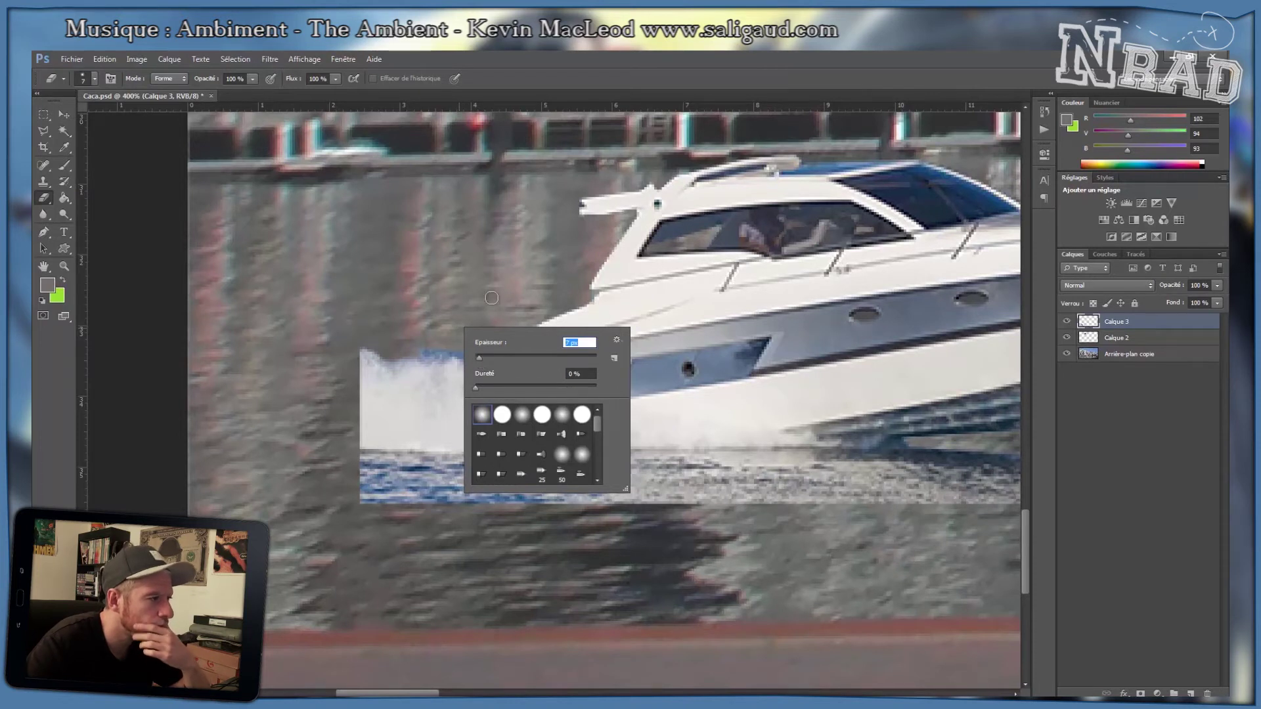
# Erase the remaining blue strip above the wake up to the boat's stern and save the document.
pyautogui.click(491, 298)
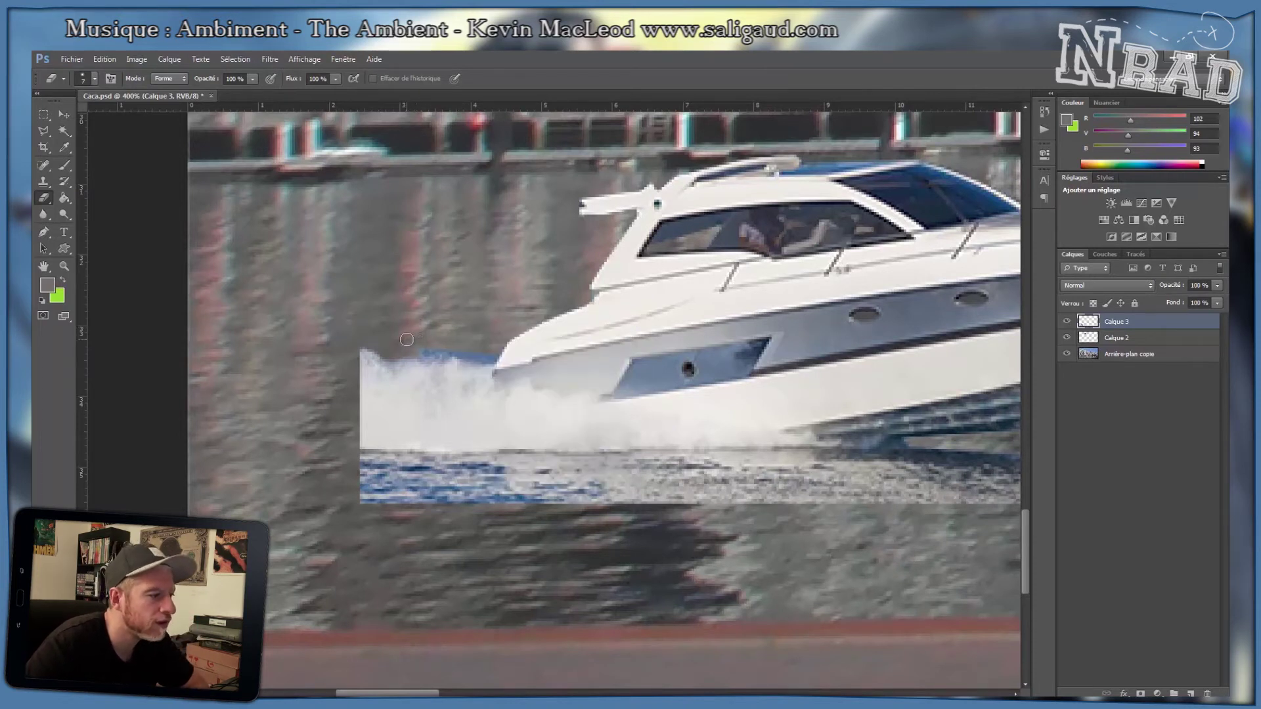
pyautogui.moveTo(421, 354); pyautogui.dragTo(497, 343)
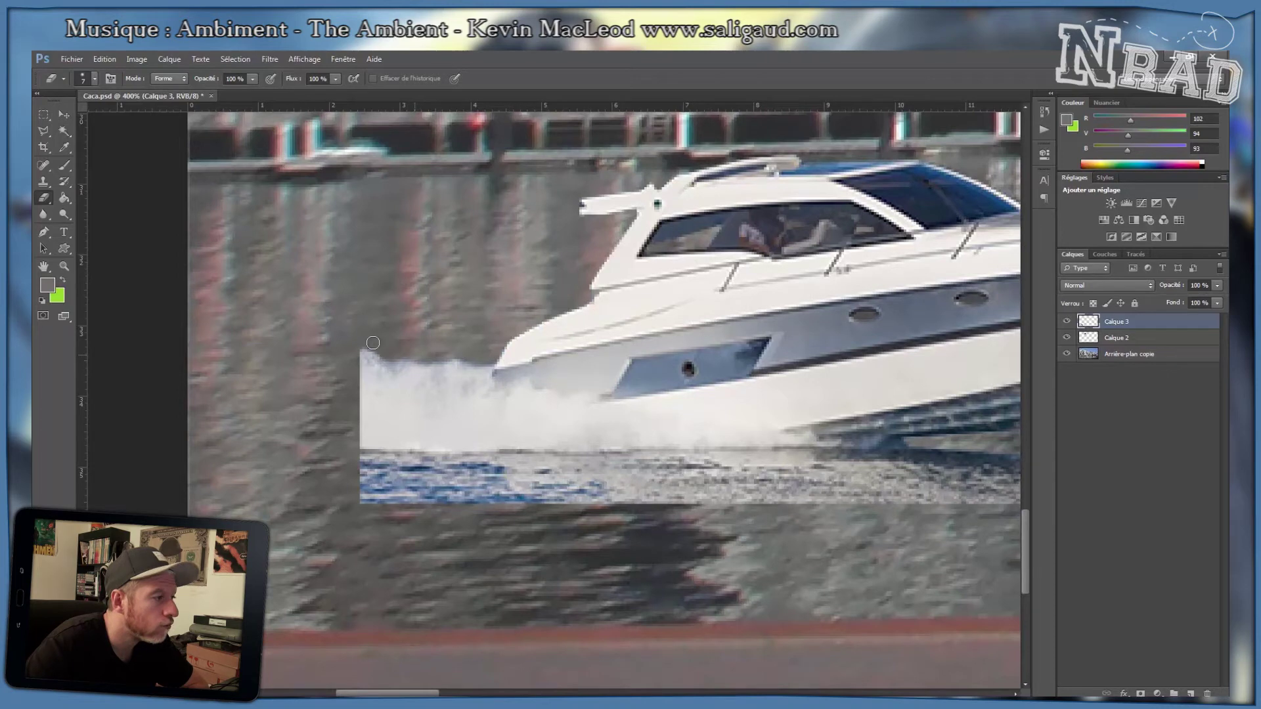
pyautogui.hotkey('ctrl', 's')
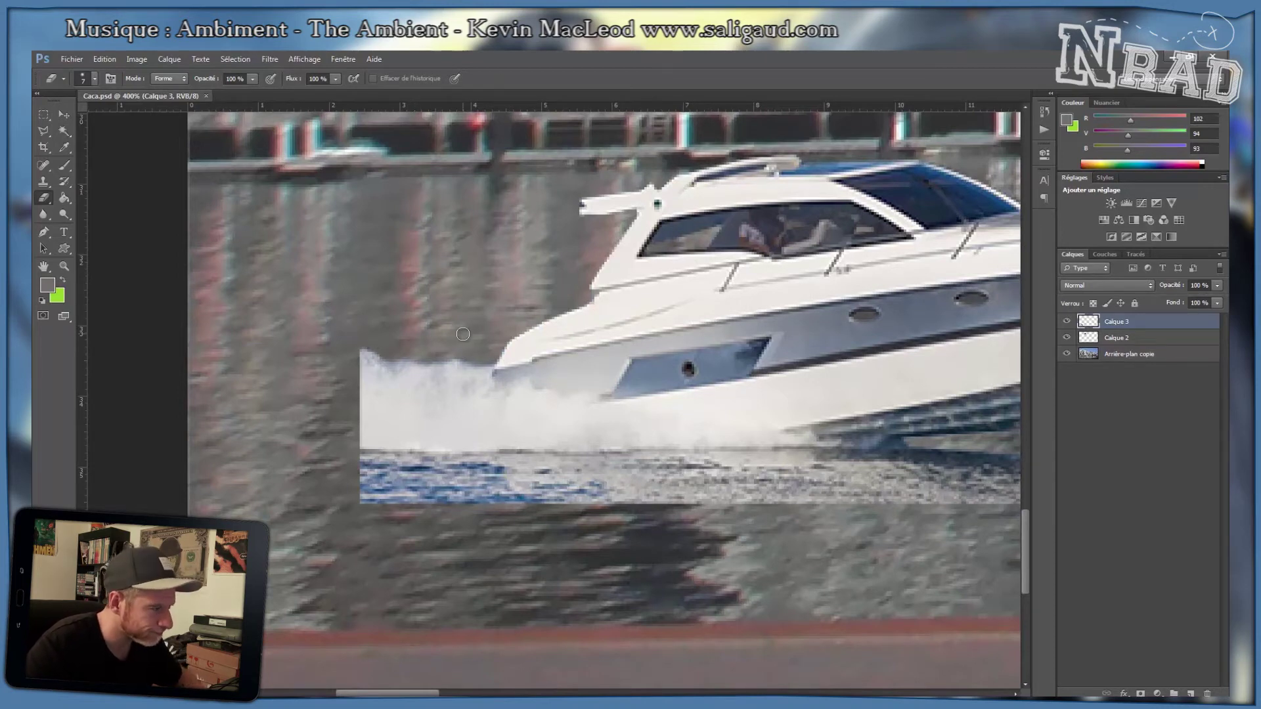
# Erase the blue water strip beneath the wake and along the hull's underside using a soft 34 px Eraser tip.
pyautogui.hotkey('ctrl', '-')
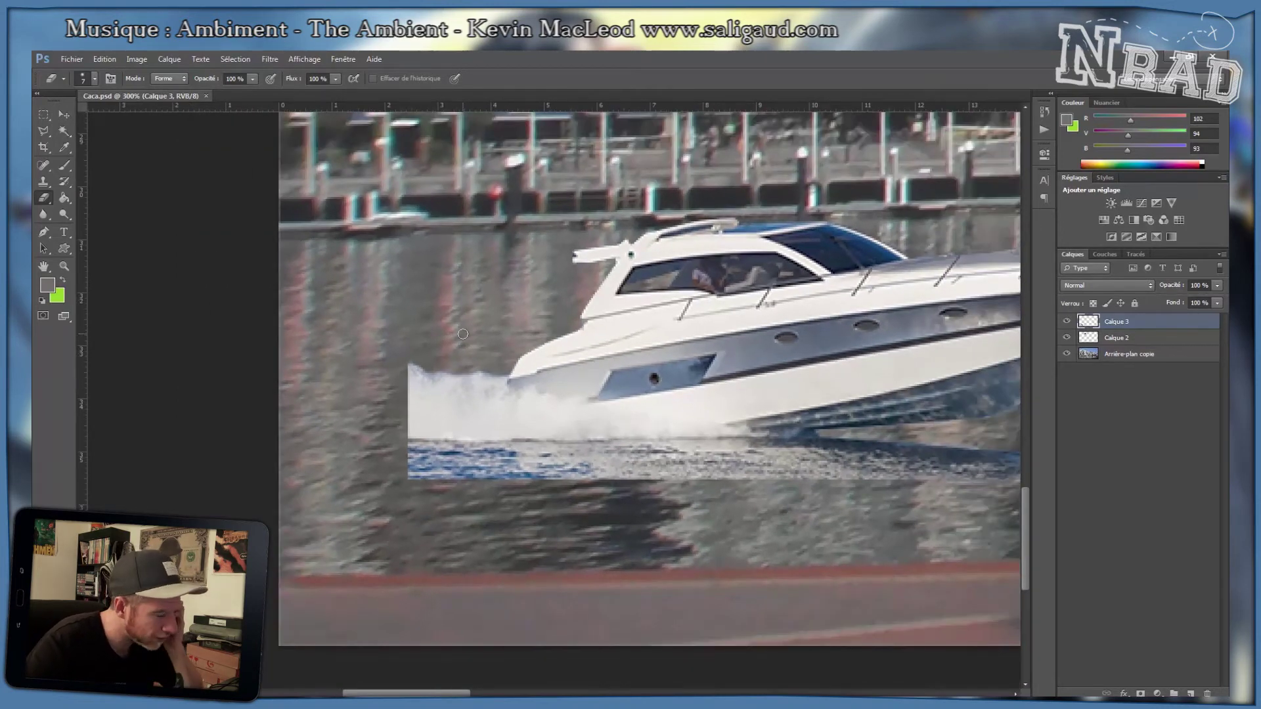
pyautogui.moveTo(415, 475); pyautogui.dragTo(693, 475)
pyautogui.rightClick(543, 468)
pyautogui.click(581, 497)
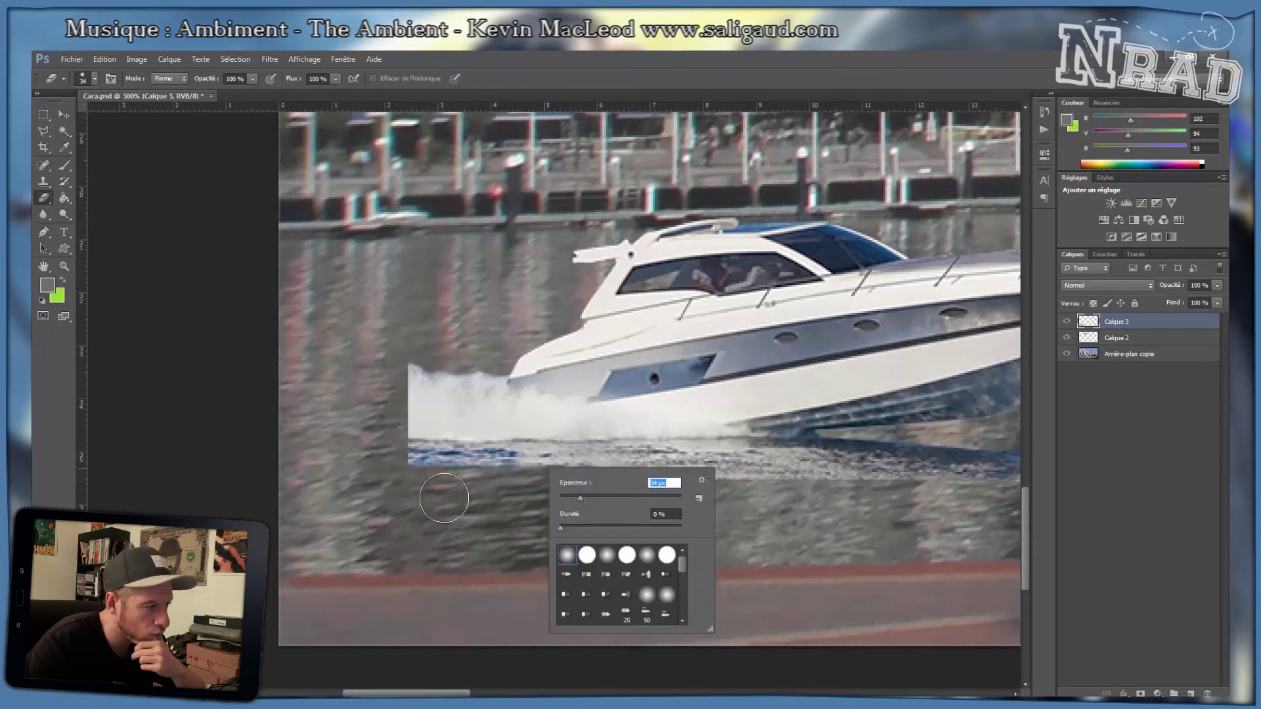
pyautogui.moveTo(411, 476)
pyautogui.mouseDown()
pyautogui.moveTo(730, 476)
pyautogui.moveTo(871, 494)
pyautogui.mouseUp()
pyautogui.moveTo(775, 501)
pyautogui.mouseDown()
pyautogui.moveTo(419, 506)
pyautogui.moveTo(770, 480)
pyautogui.mouseUp()
pyautogui.moveTo(559, 492); pyautogui.dragTo(743, 484)
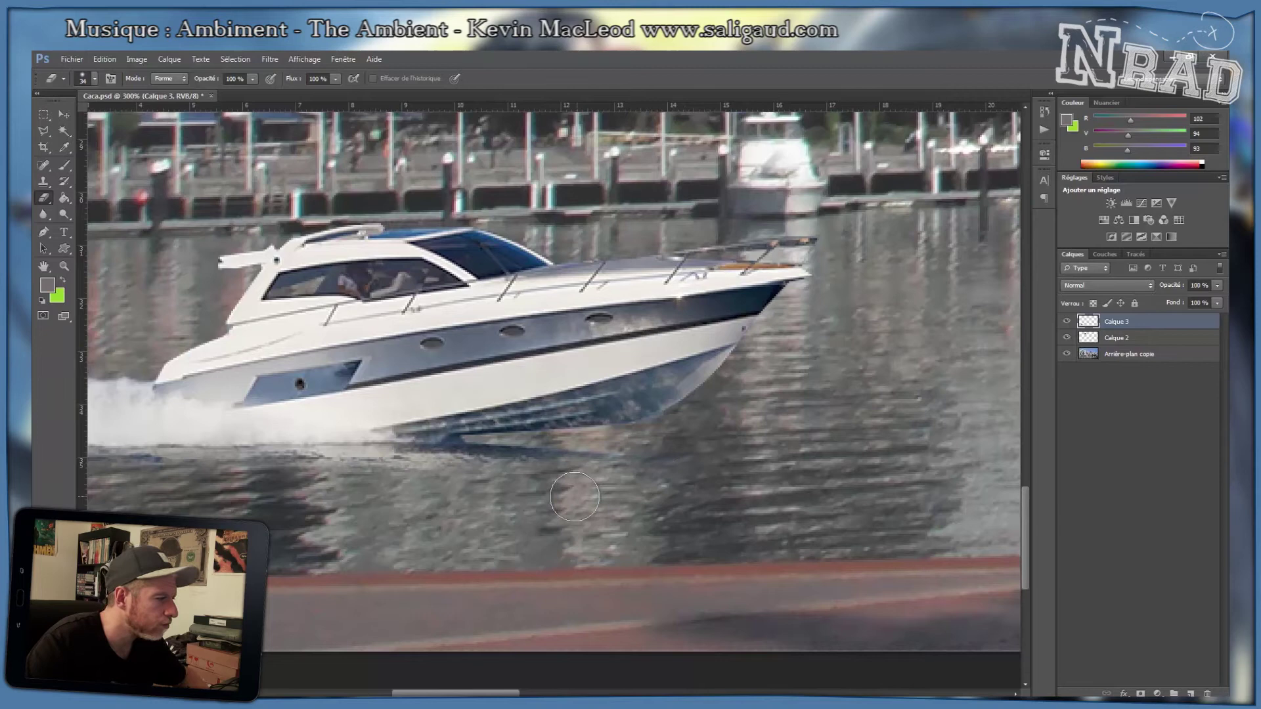
pyautogui.moveTo(391, 472); pyautogui.dragTo(721, 454)
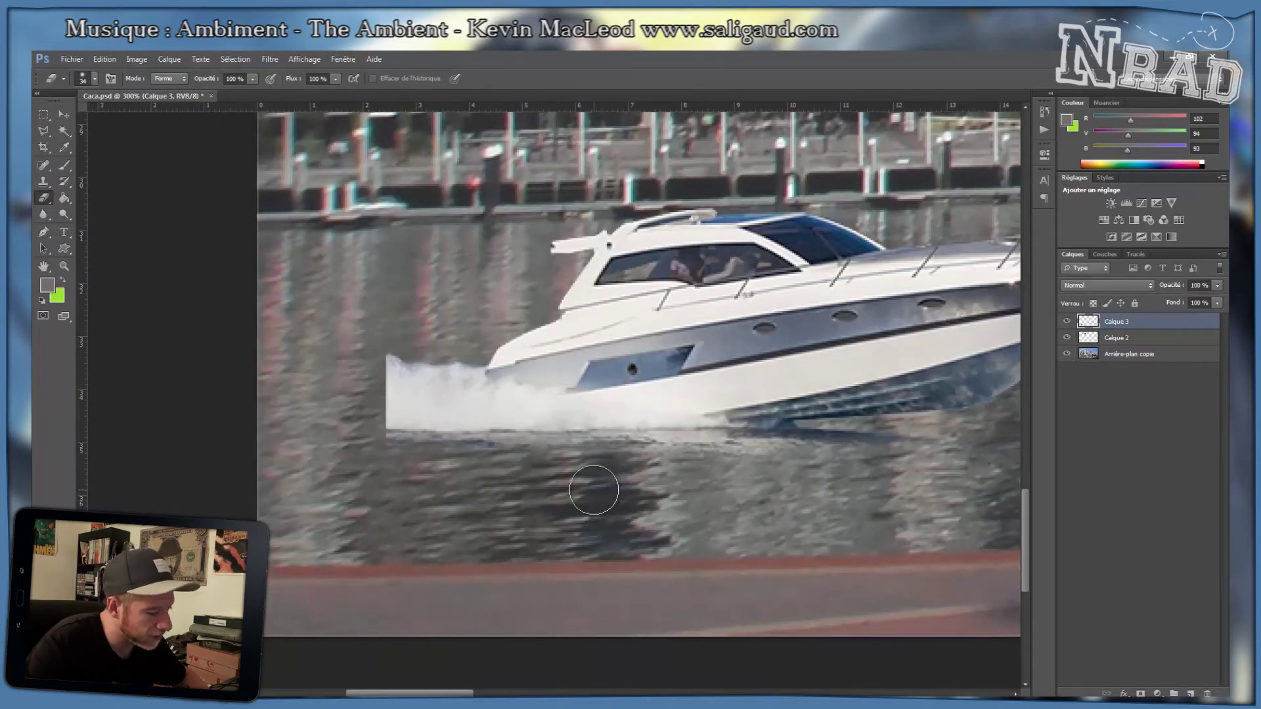
# Hide and show the boat layer Calque 3 to compare the water with and without the boat, and inspect the wake's cut end.
pyautogui.press('v')
pyautogui.moveTo(768, 443); pyautogui.dragTo(599, 378)
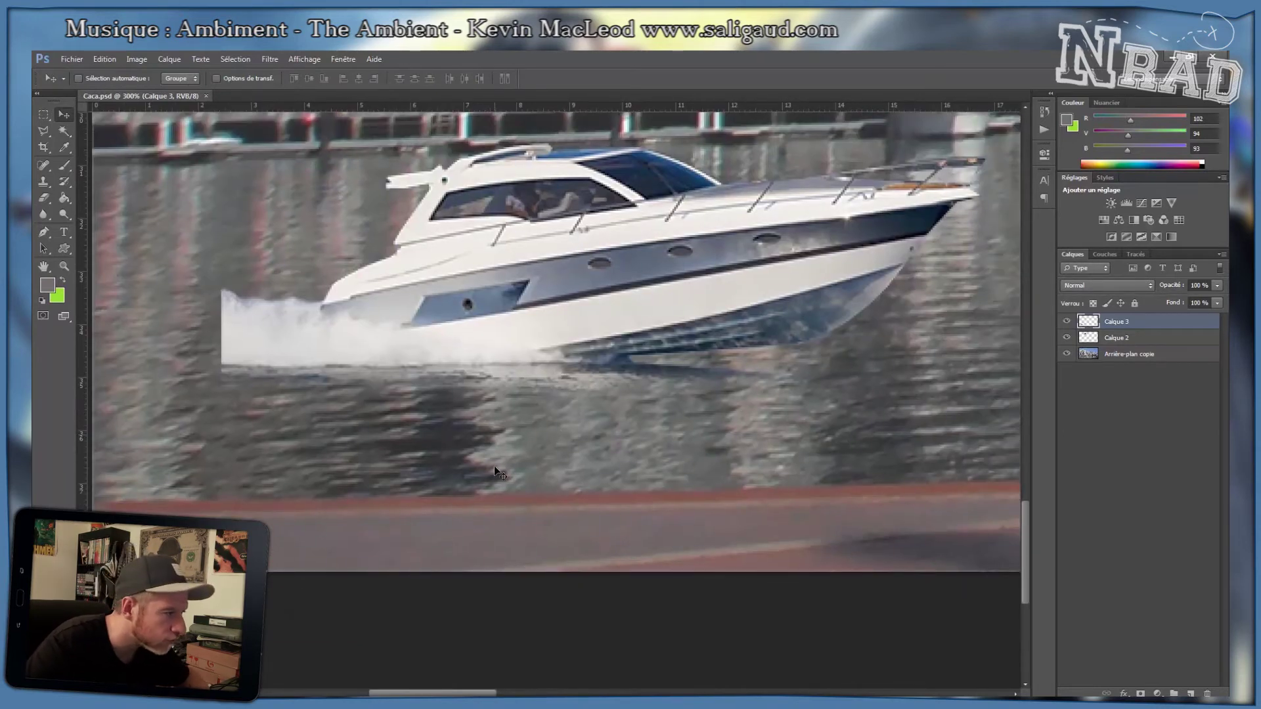
pyautogui.click(1063, 322)
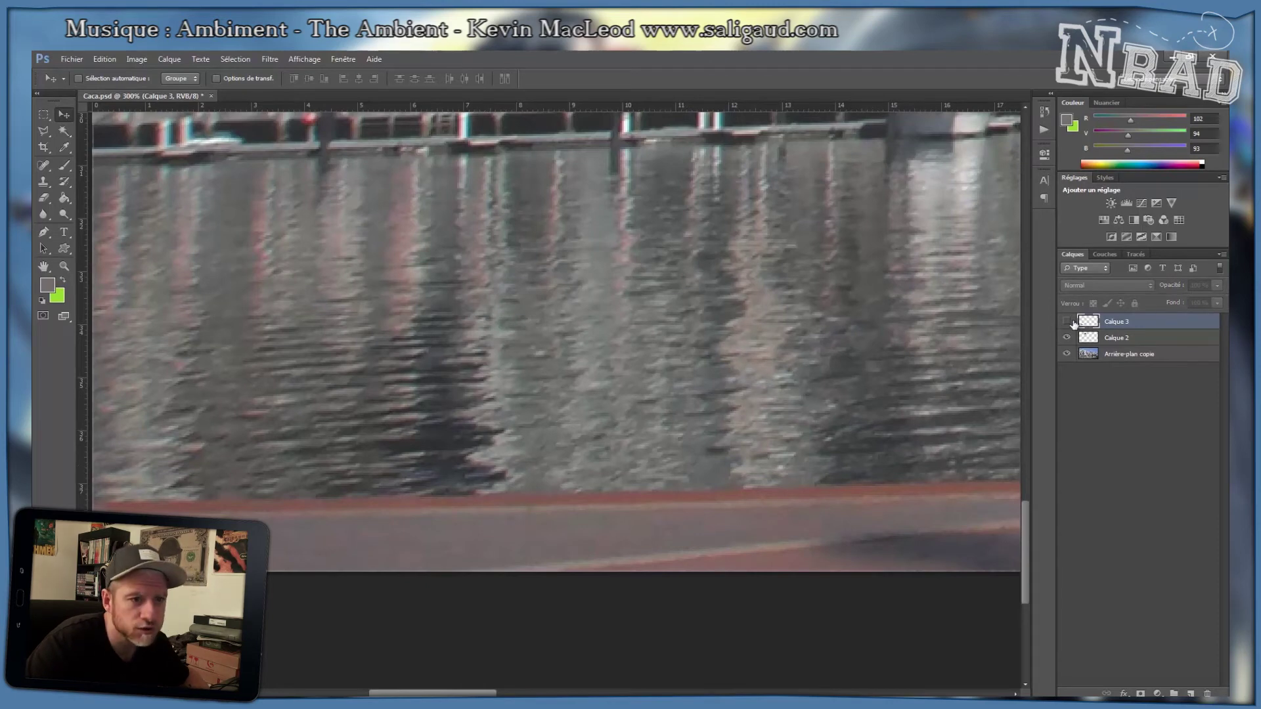
pyautogui.click(1066, 322)
pyautogui.moveTo(230, 304); pyautogui.dragTo(431, 359)
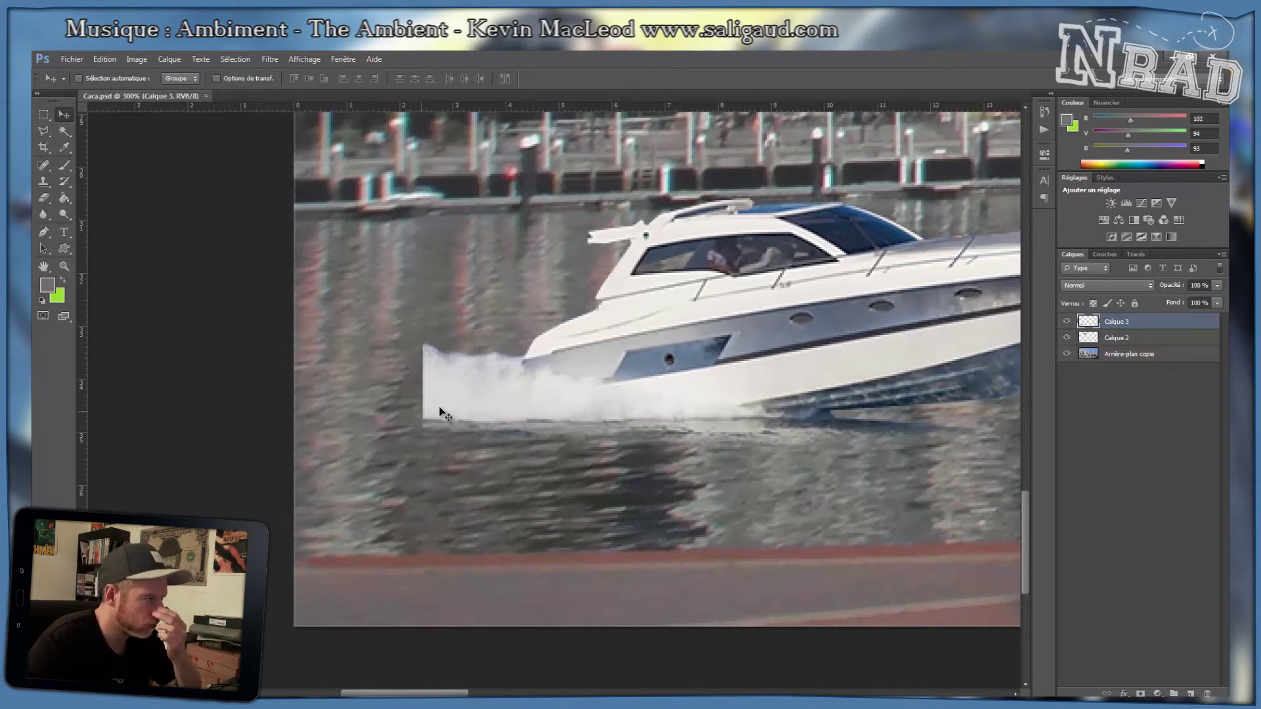
pyautogui.scroll(1, 482, 366)
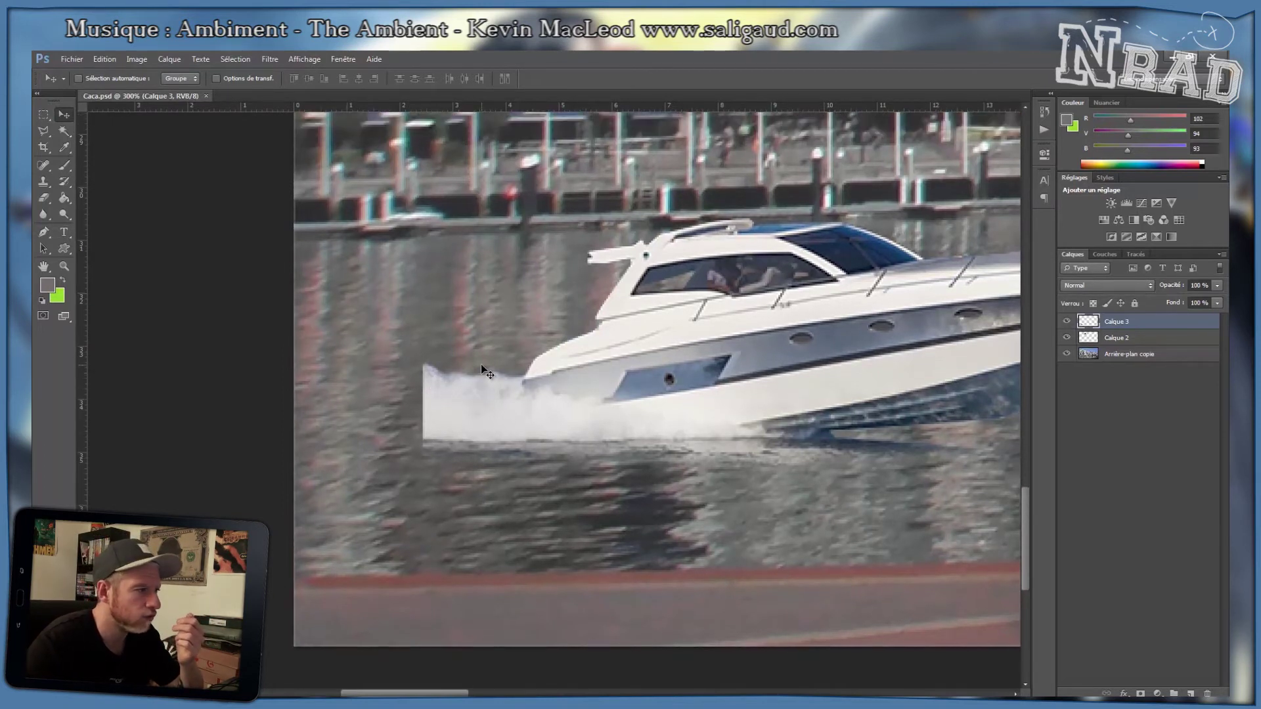
# Select the cut end of the wake with the Rectangular Marquee and copy it onto a new layer.
pyautogui.press('m')
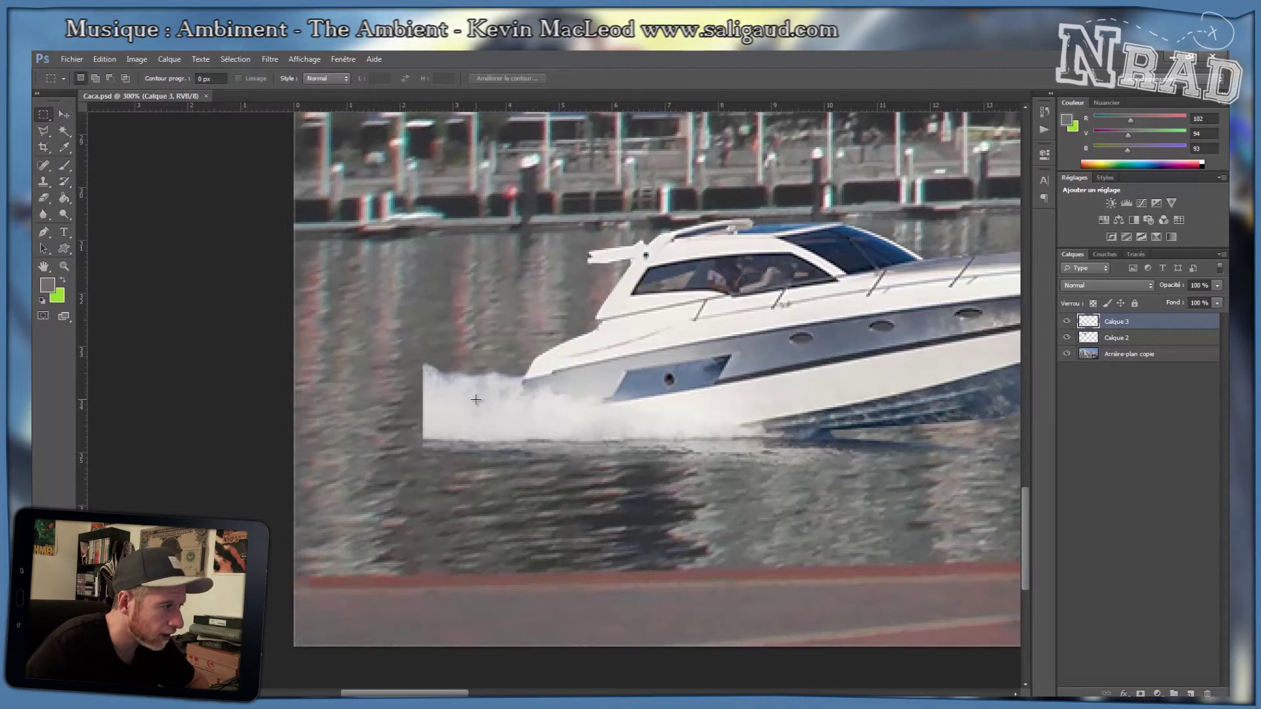
pyautogui.click(45, 116)
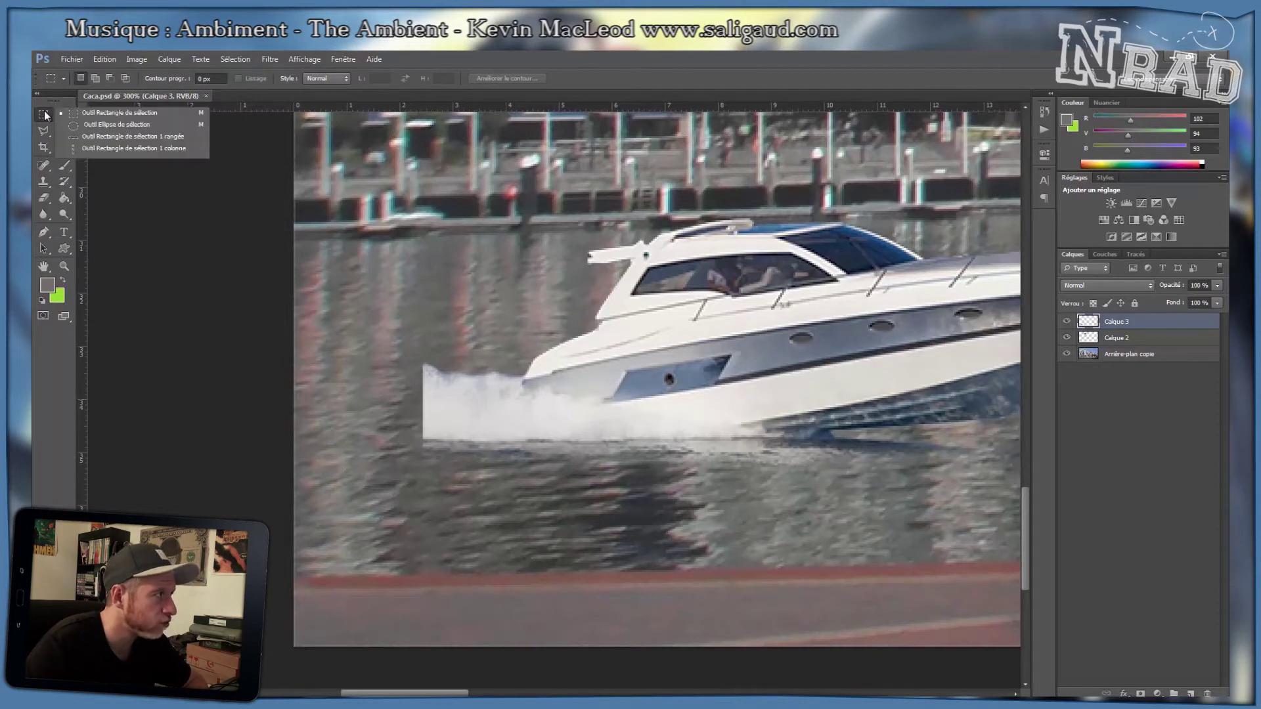
pyautogui.click(134, 117)
pyautogui.moveTo(425, 351); pyautogui.dragTo(514, 475)
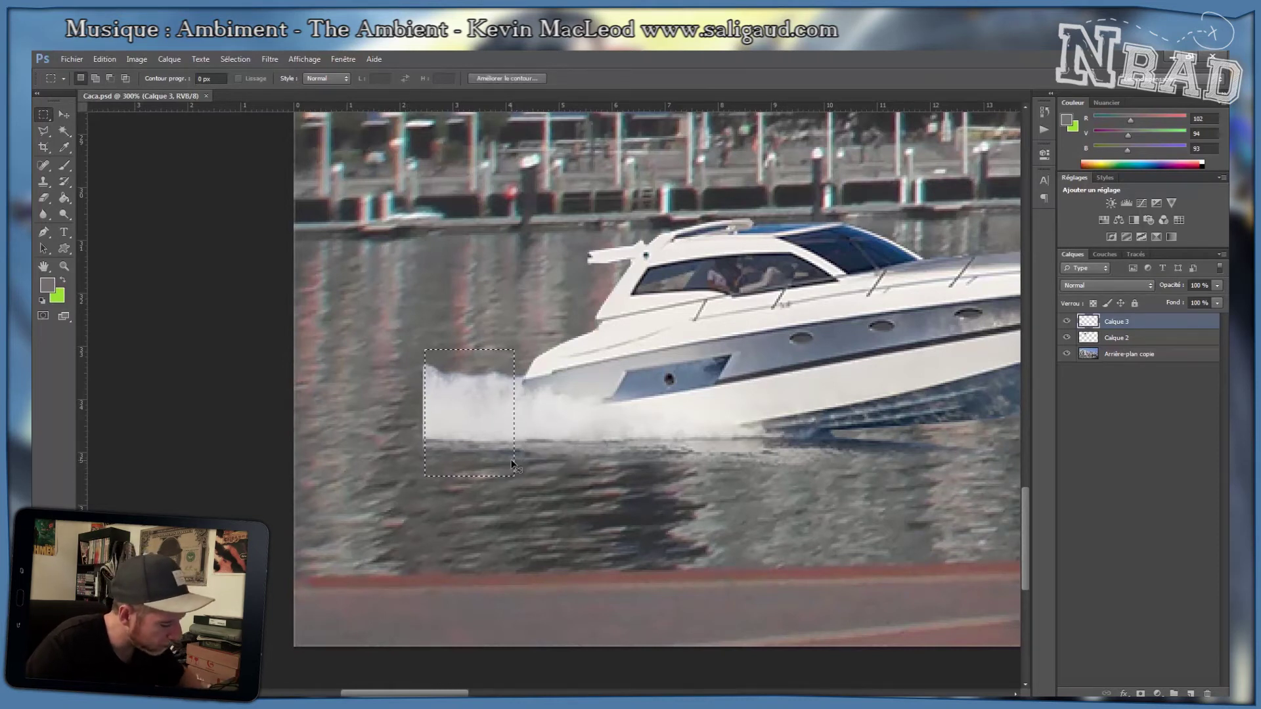
pyautogui.hotkey('ctrl', 'j')
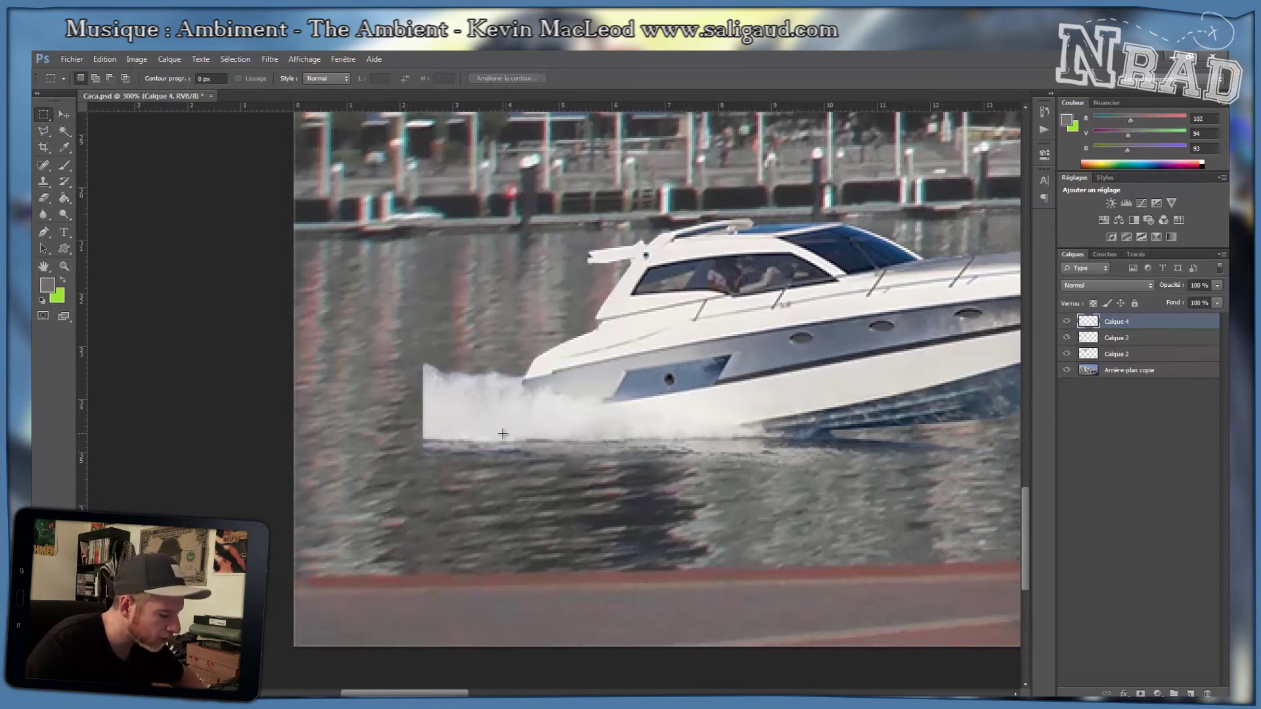
# Move the wake copy beyond the cut end of the original wake and nudge it so the spray continues from it.
pyautogui.press('v')
pyautogui.moveTo(501, 408); pyautogui.dragTo(412, 401)
pyautogui.press('Up')
pyautogui.press('Up')
pyautogui.press('Right')
pyautogui.press('Down')
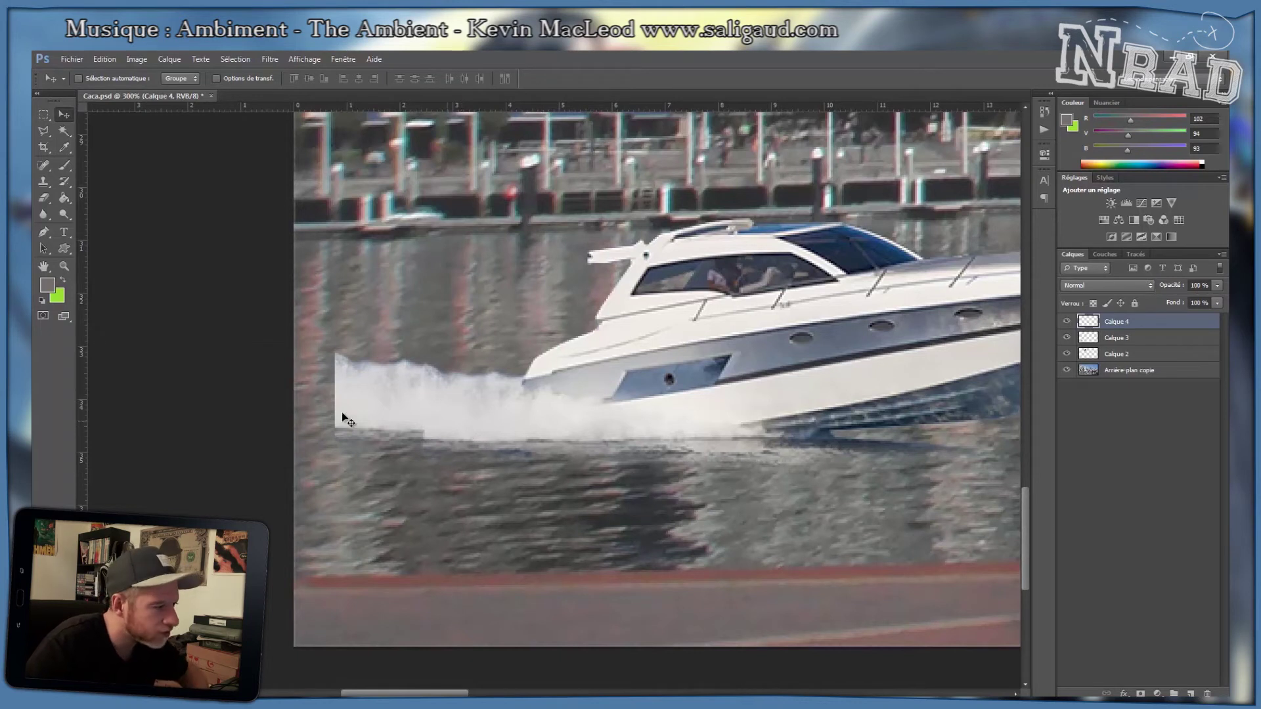
# Stretch the wake copy slightly downward with Free Transform so its lower edge lines up with the original wake.
pyautogui.hotkey('ctrl', 't')
pyautogui.moveTo(380, 460); pyautogui.dragTo(385, 470)
pyautogui.press('Return')
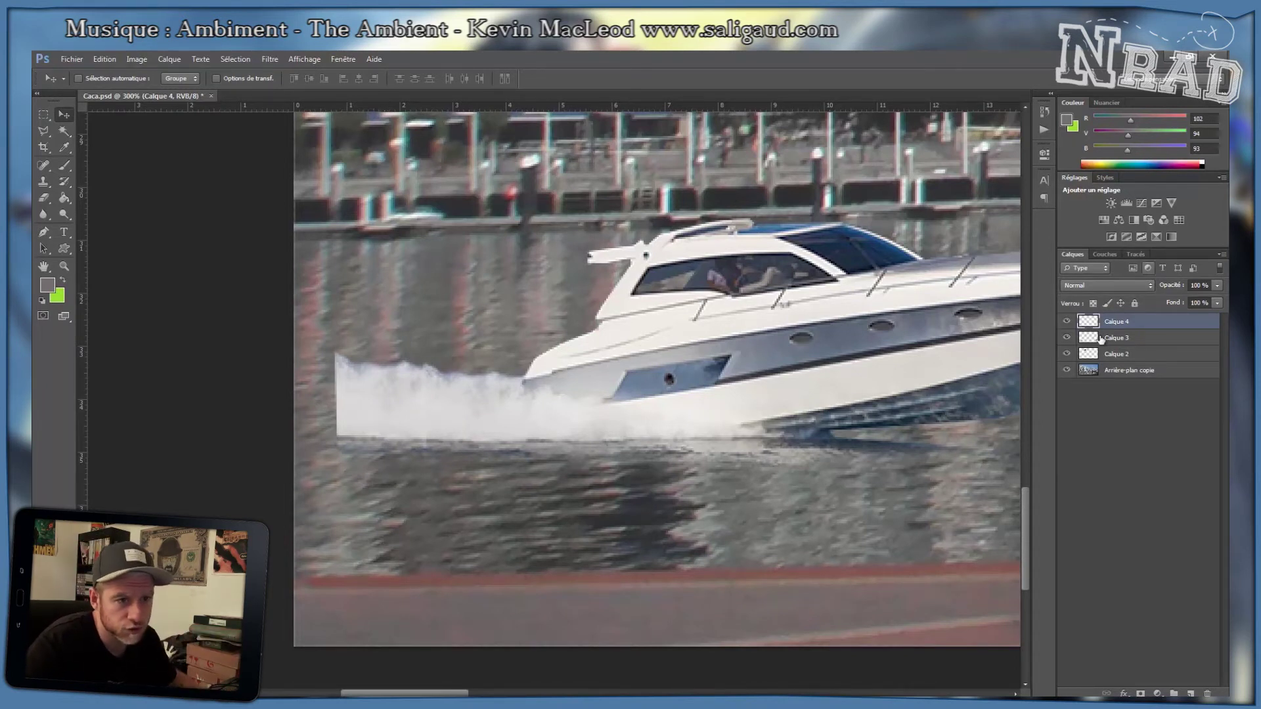
# Toggle the visibility of Calque 4 and Calque 3 to compare the wake extension with the boat layer.
pyautogui.click(1065, 324)
pyautogui.click(1065, 325)
pyautogui.click(1066, 325)
pyautogui.click(1065, 325)
pyautogui.click(1065, 324)
pyautogui.click(1065, 324)
pyautogui.click(1065, 325)
pyautogui.click(1065, 325)
pyautogui.click(1066, 337)
pyautogui.click(1066, 338)
pyautogui.click(1066, 338)
pyautogui.click(1067, 337)
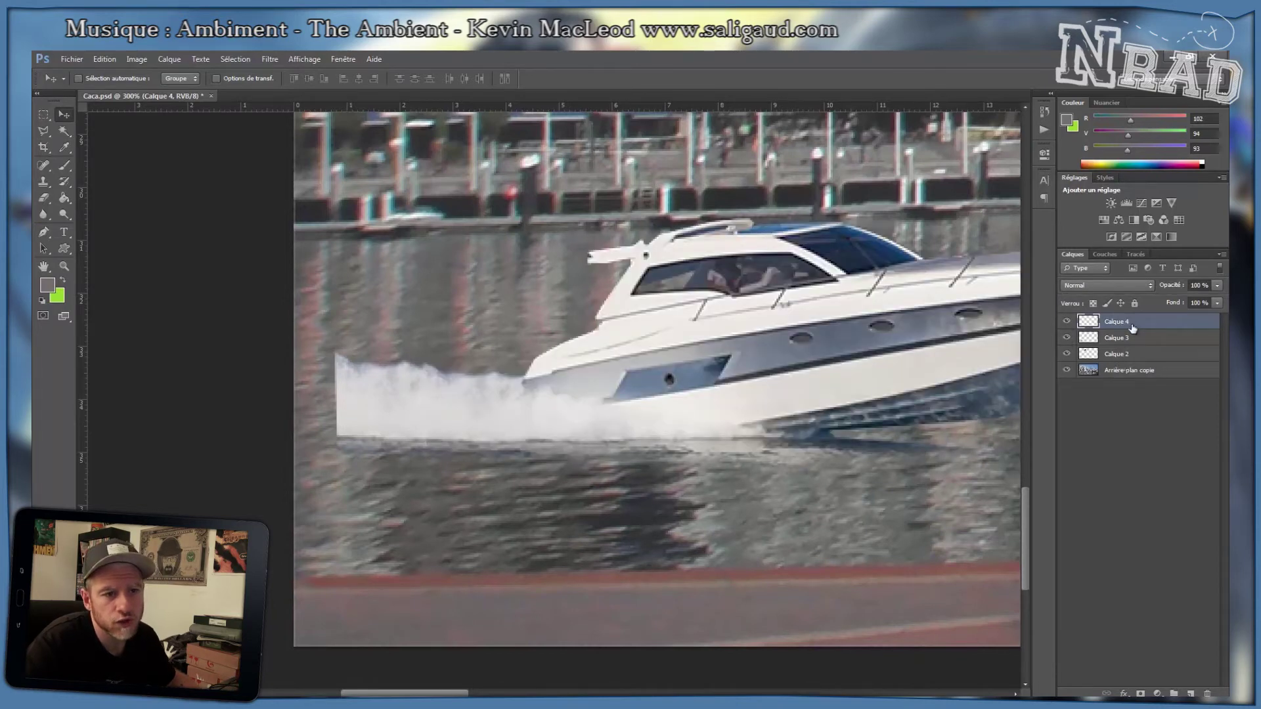
# Rename the wake extension layer Calque 4 as Plouf, check its content by toggling its visibility, and save the document.
pyautogui.doubleClick(1127, 324)
pyautogui.write('Plouf')
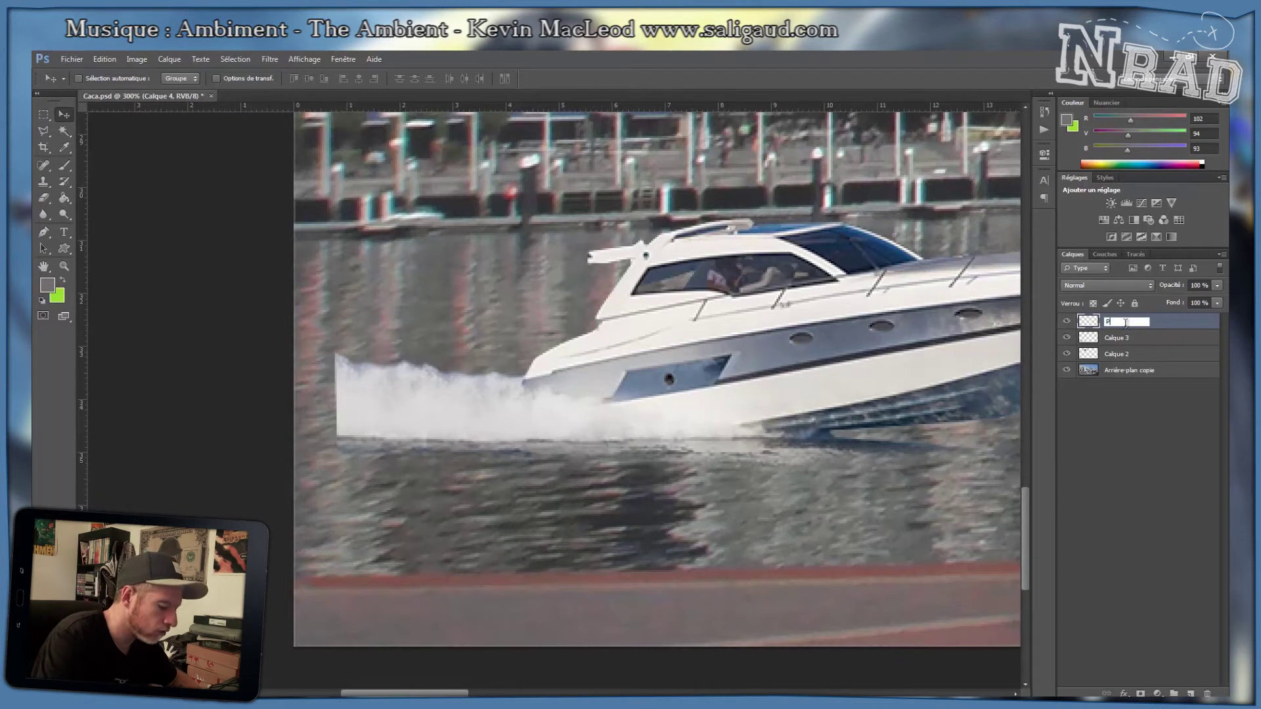
pyautogui.press('Return')
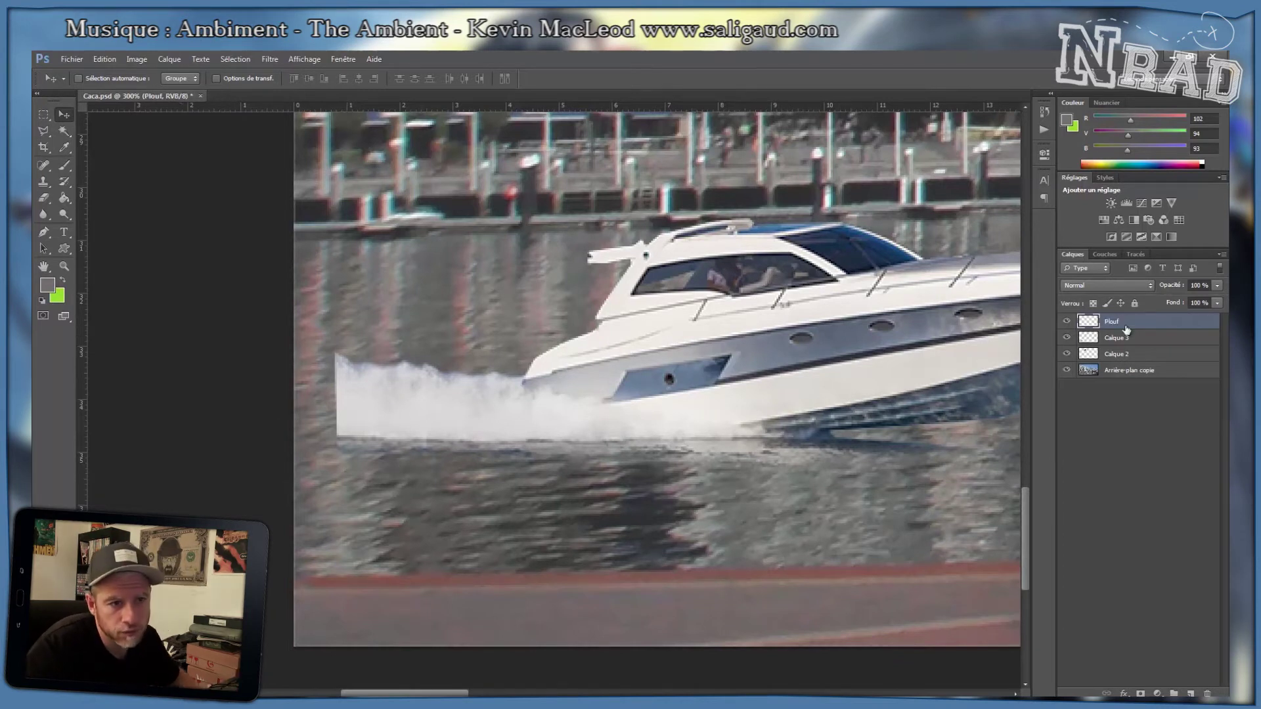
pyautogui.click(1066, 324)
pyautogui.click(1067, 324)
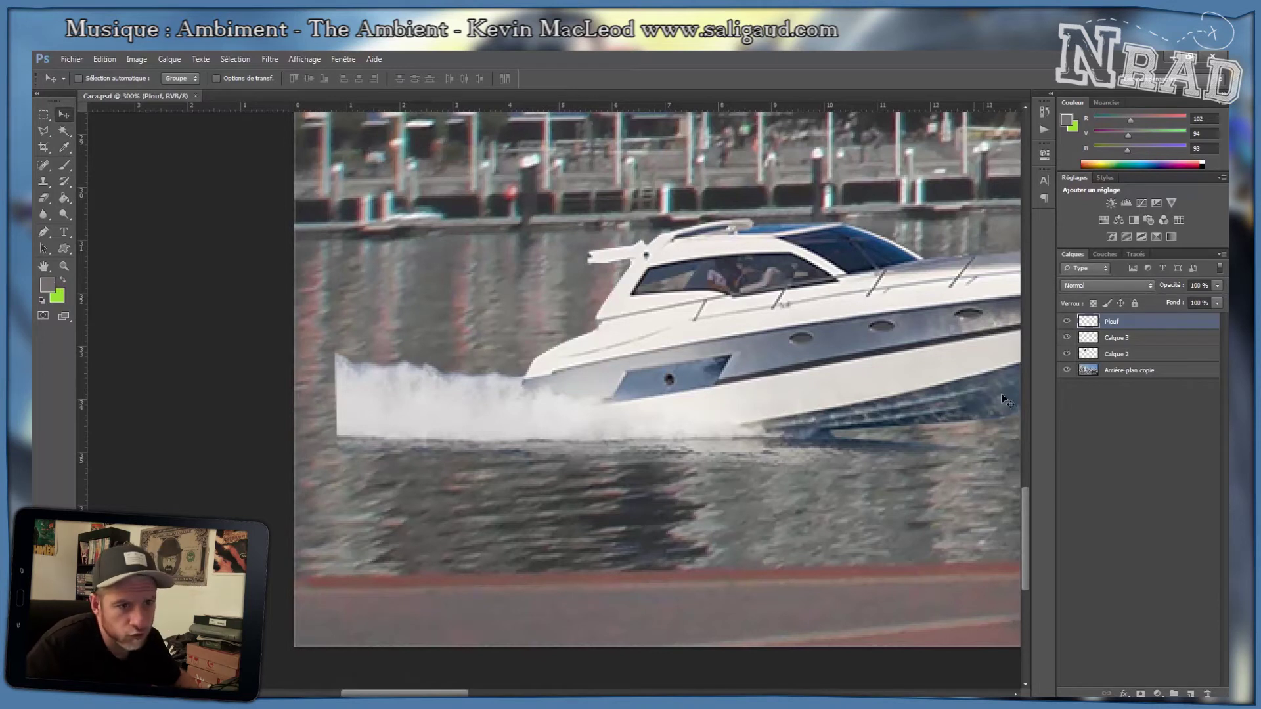
pyautogui.hotkey('ctrl', 's')
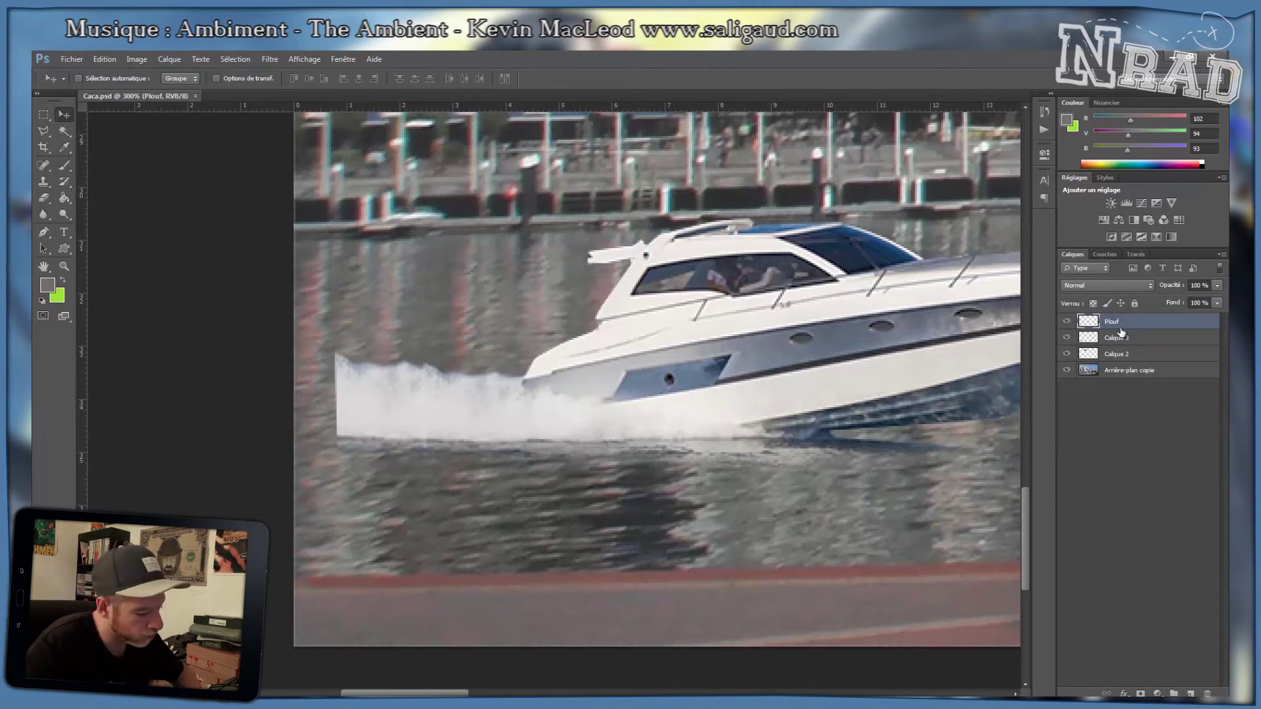
# Duplicate the Plouf layer and move the copy to the end of the wake so the spray reaches the photo's edge.
pyautogui.hotkey('ctrl', 'j')
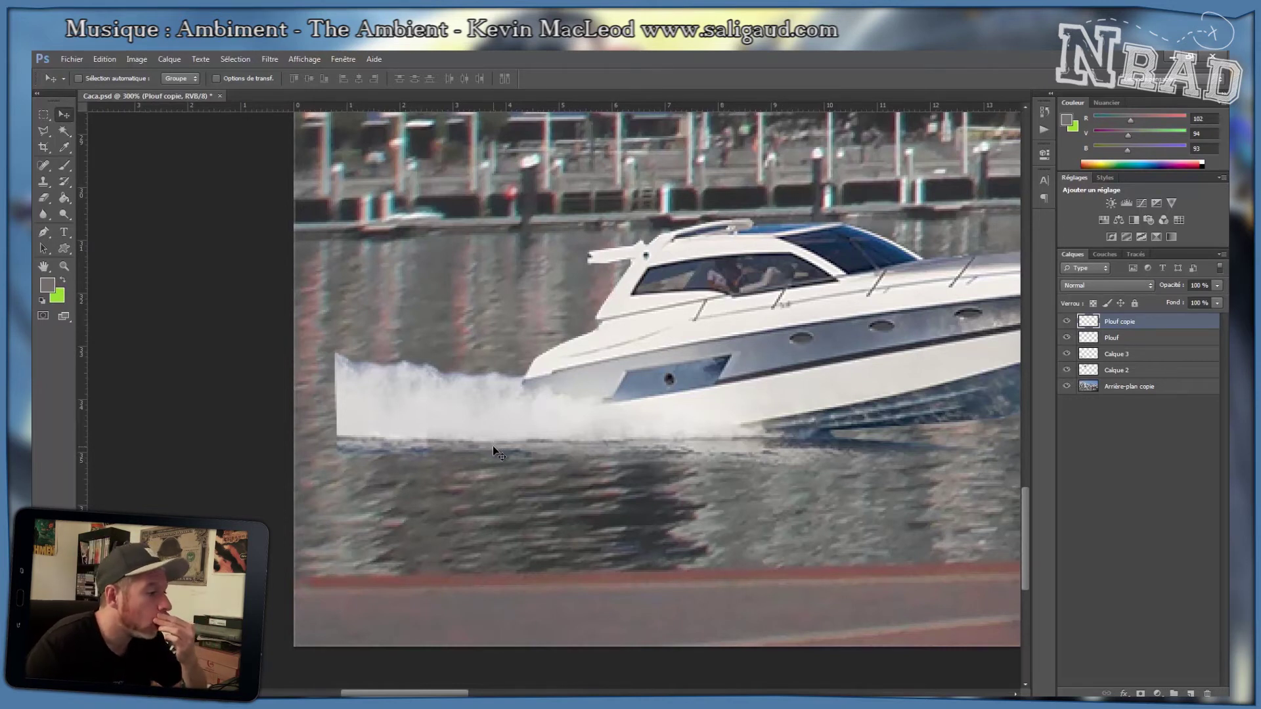
pyautogui.moveTo(394, 437); pyautogui.dragTo(368, 361)
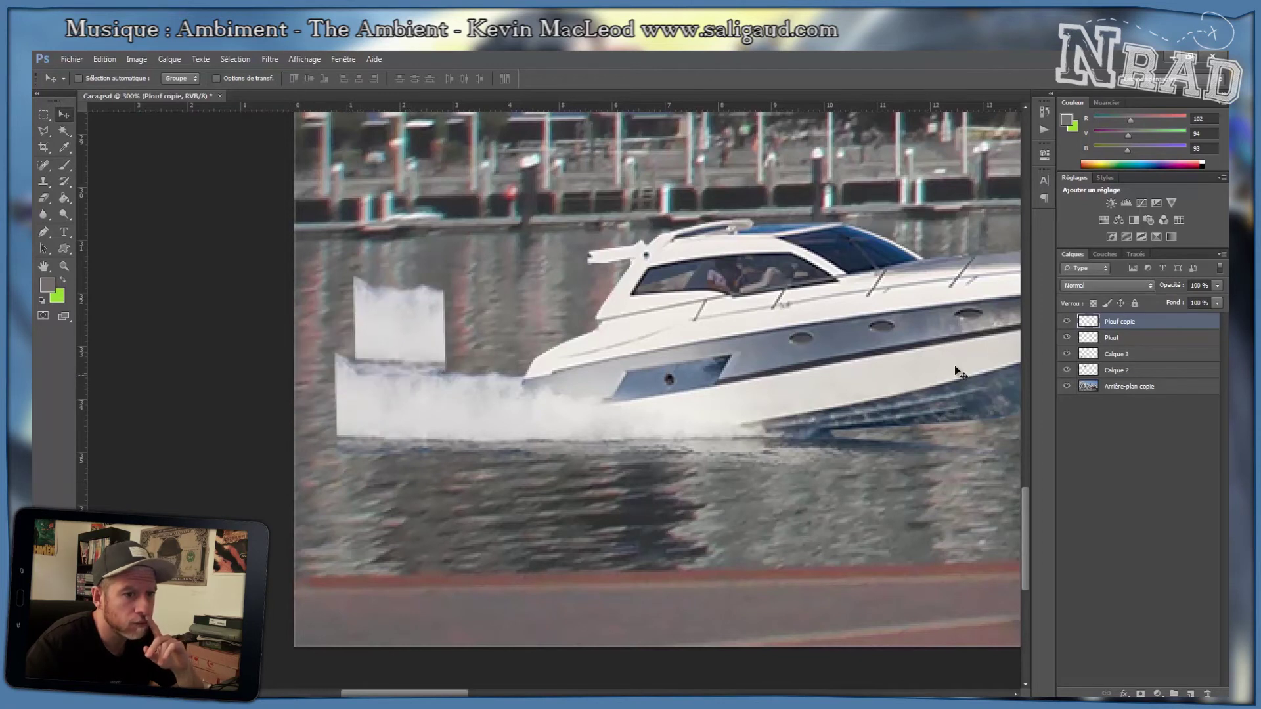
pyautogui.click(1068, 322)
pyautogui.click(1068, 322)
pyautogui.moveTo(444, 347); pyautogui.dragTo(332, 406)
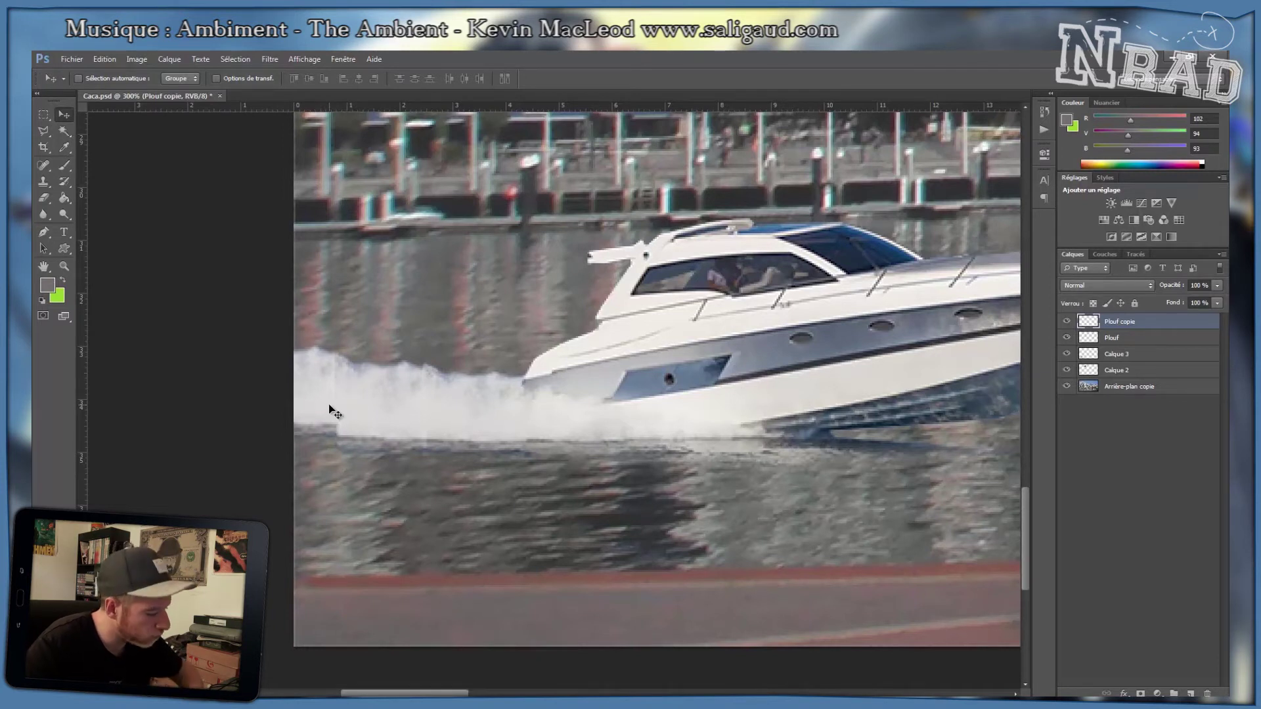
# Stretch the Plouf copie layer slightly downward with Free Transform to align its lower edge with the wake, and save the document.
pyautogui.hotkey('ctrl', 't')
pyautogui.moveTo(293, 453); pyautogui.dragTo(295, 465)
pyautogui.press('Return')
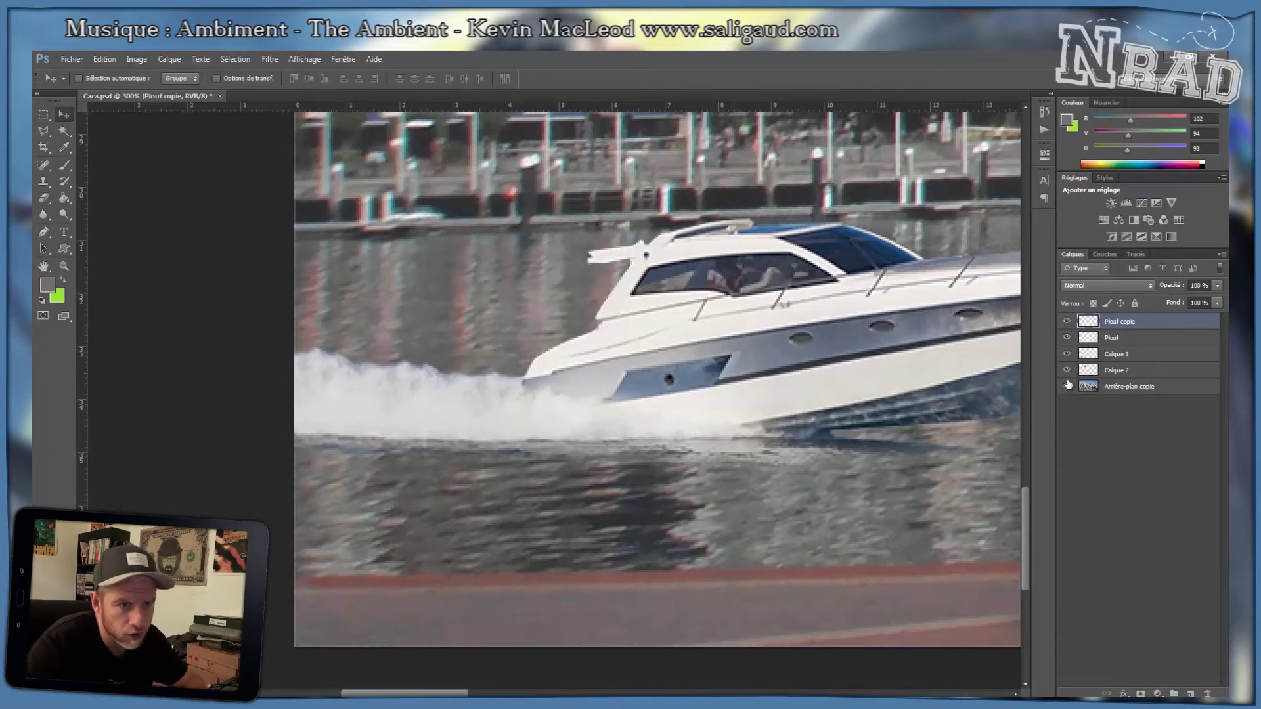
pyautogui.hotkey('ctrl', 's')
# Examine the boat and its extended wake in the whole city photo, and again at close range.
pyautogui.hotkey('ctrl', '-')
pyautogui.hotkey('ctrl', '-')
pyautogui.hotkey('ctrl', '-')
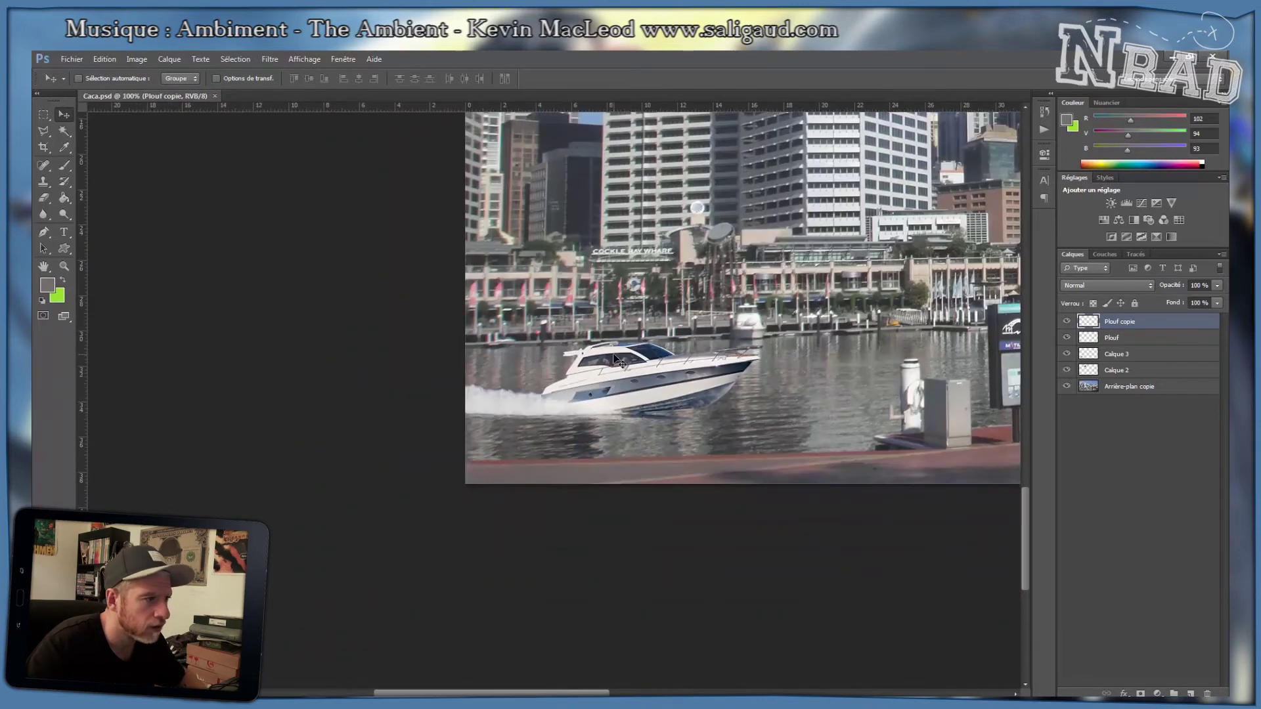
pyautogui.hotkey('ctrl', '-')
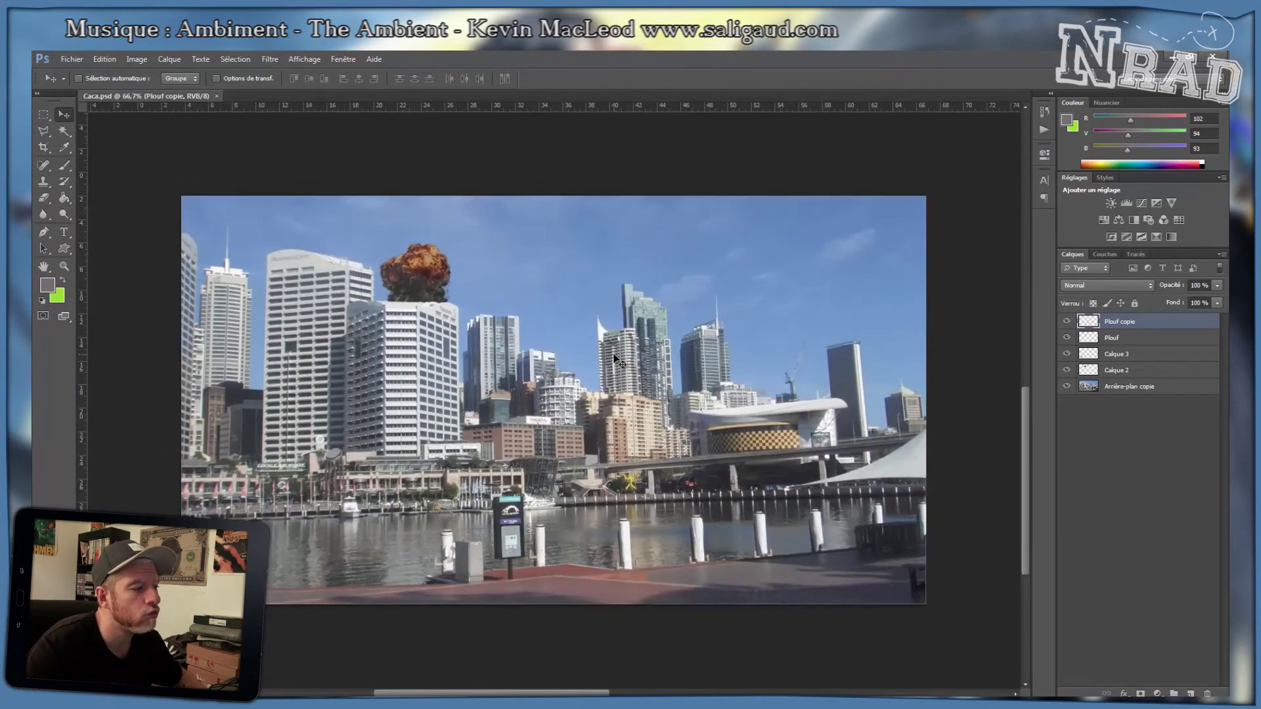
pyautogui.hotkey('ctrl', '+')
pyautogui.hotkey('ctrl', '+')
pyautogui.hotkey('ctrl', '+')
pyautogui.moveTo(615, 359); pyautogui.dragTo(972, 167)
pyautogui.hotkey('ctrl', '+')
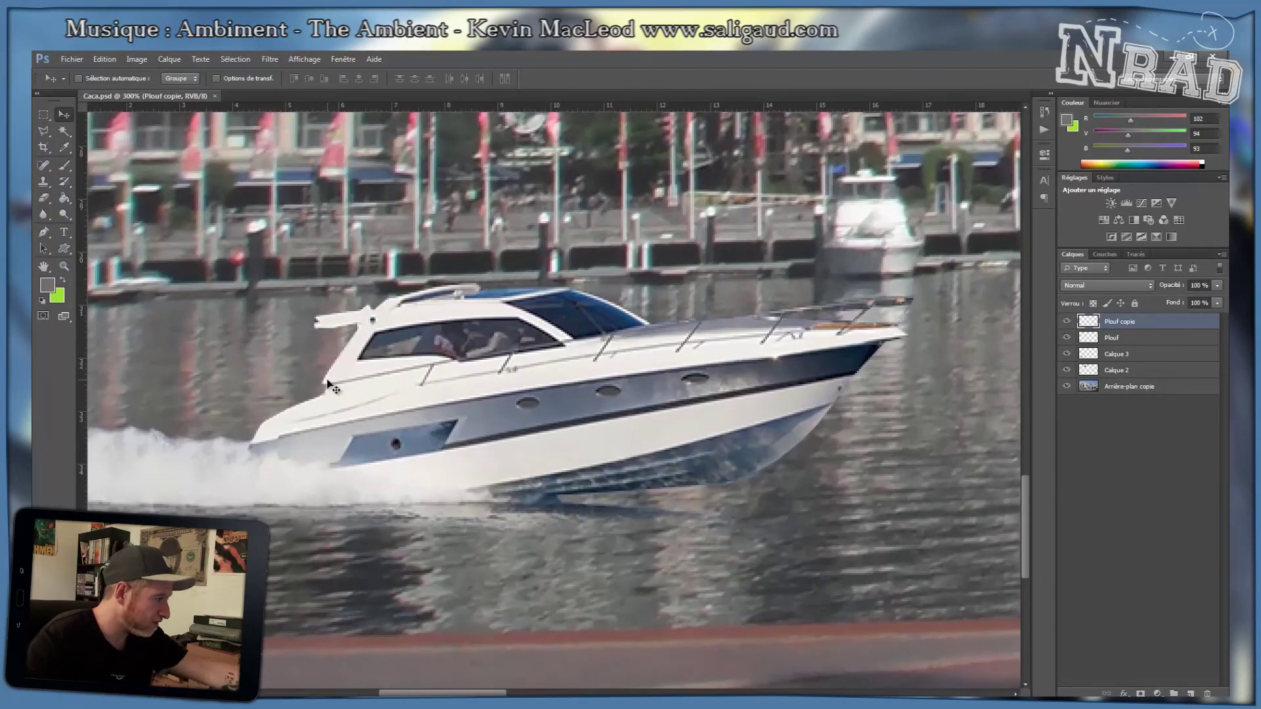
# Toggle the visibility of Calque 2, Plouf and Plouf copie to check what each layer contributes to the composite.
pyautogui.click(1067, 370)
pyautogui.click(1066, 370)
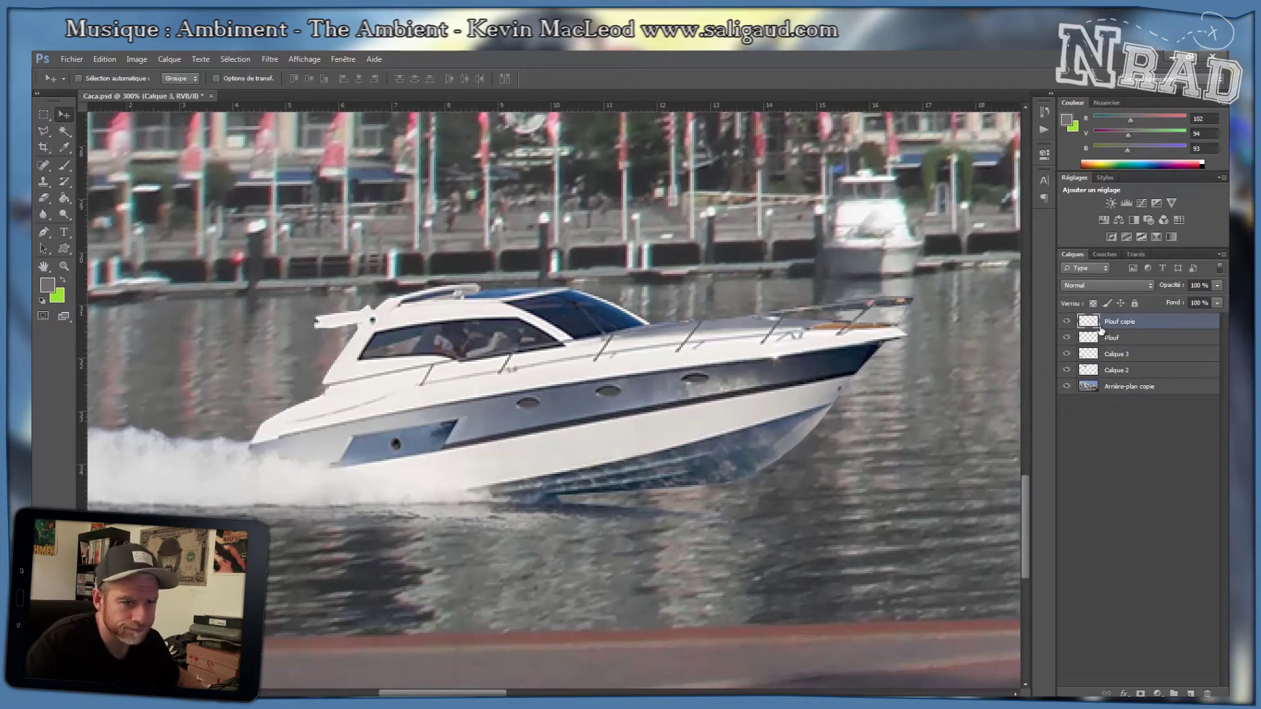
pyautogui.hotkey('ctrl', '-')
pyautogui.click(1068, 339)
pyautogui.click(1067, 339)
pyautogui.click(1067, 339)
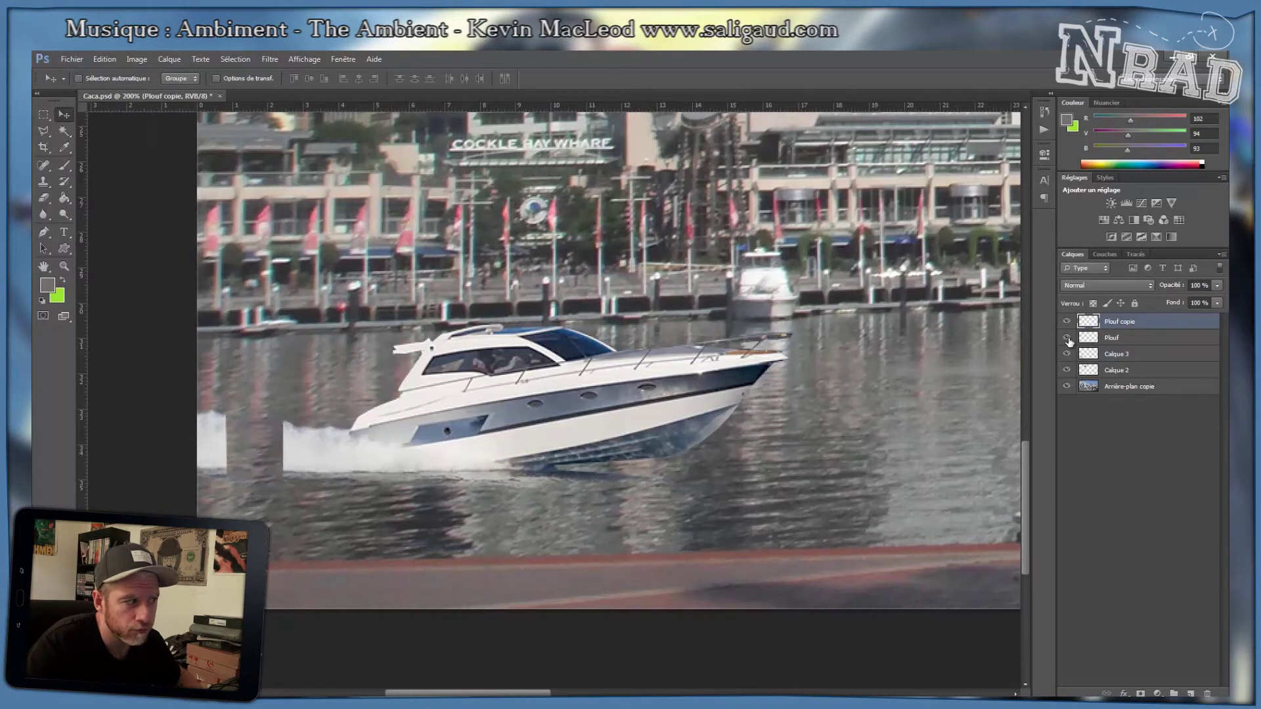
pyautogui.click(1067, 339)
pyautogui.click(1067, 321)
pyautogui.click(1067, 321)
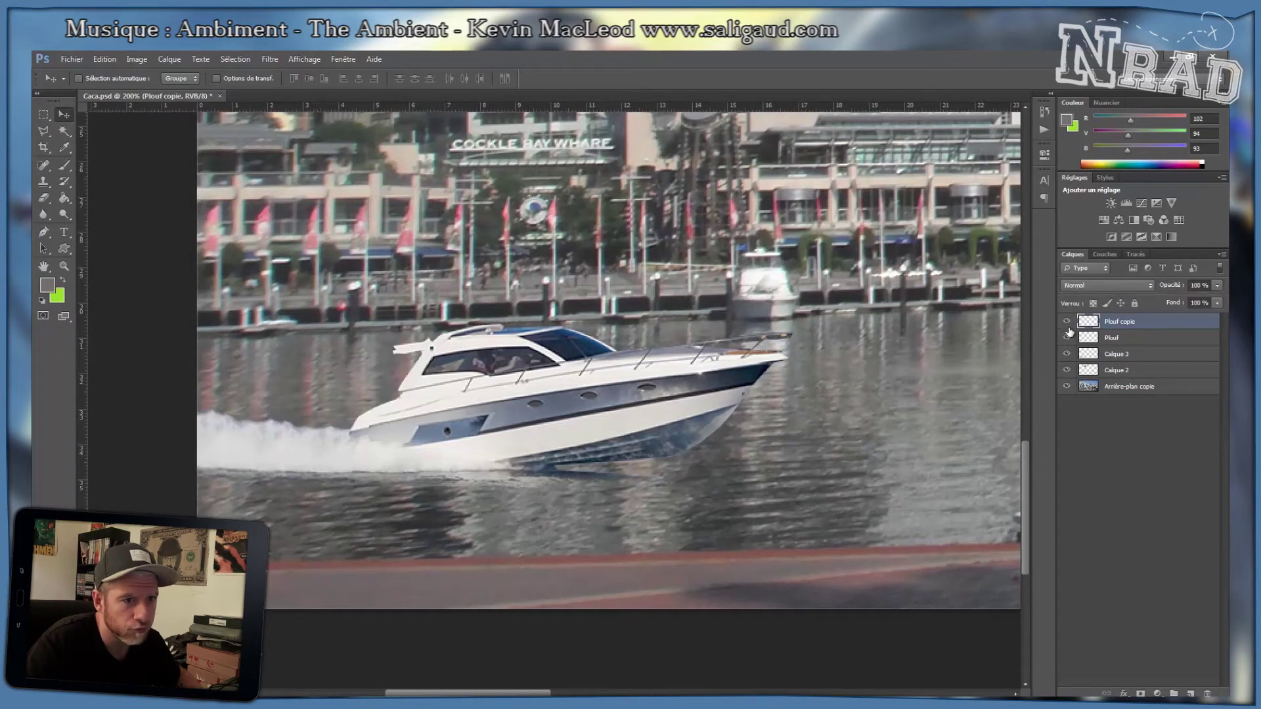
# Try selecting the layers from Calque 3 to Plouf copie as one range, and return to a single-layer selection.
pyautogui.click(1143, 354)
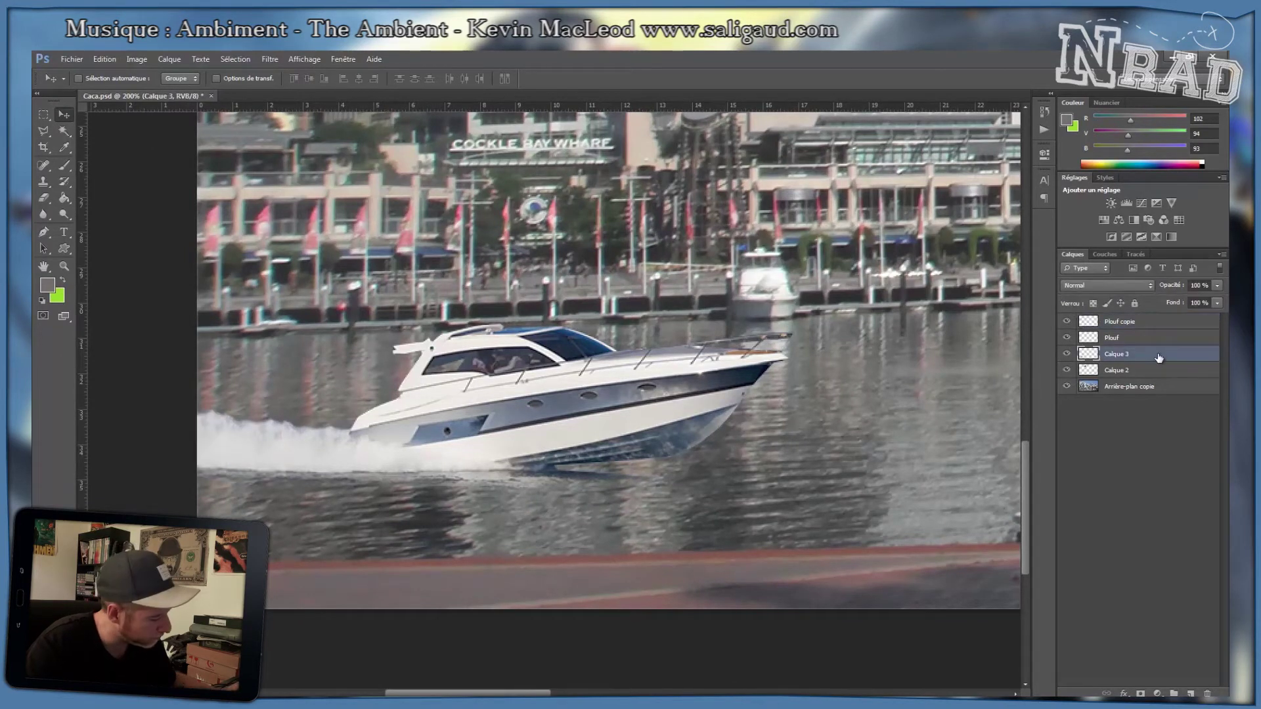
pyautogui.keyDown('shift'); pyautogui.click(1159, 323); pyautogui.keyUp('shift')
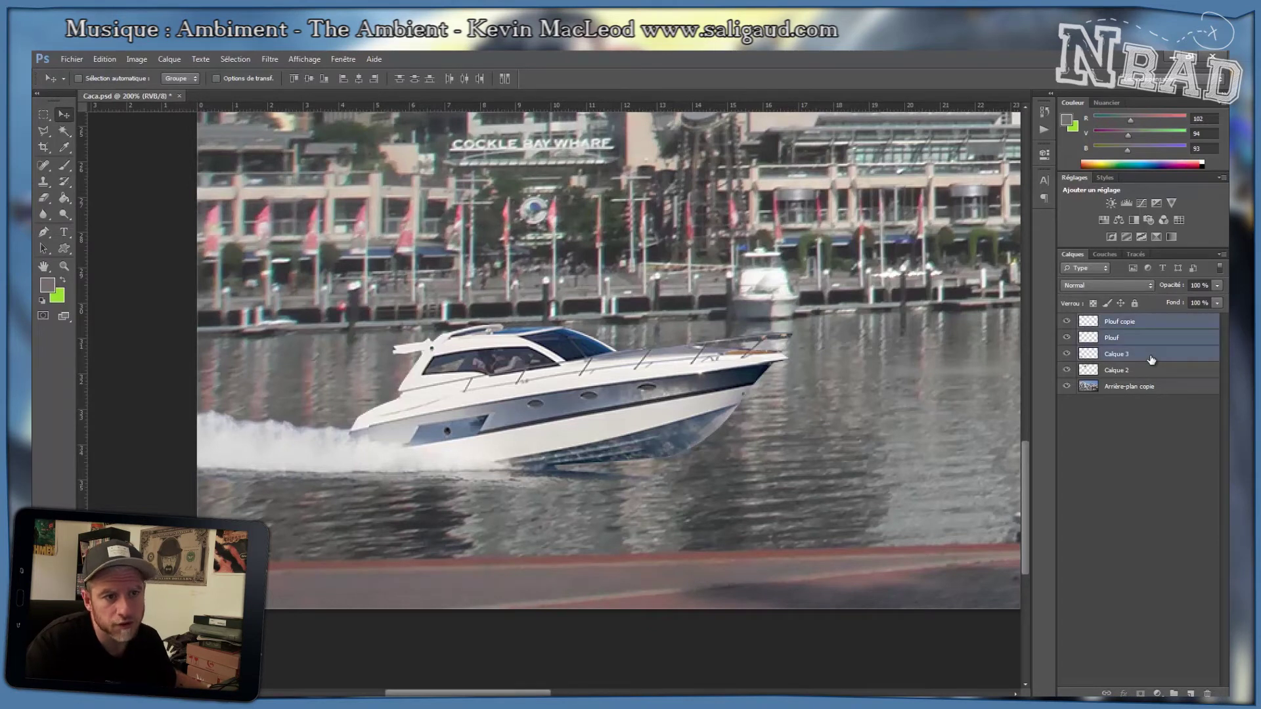
pyautogui.click(1151, 358)
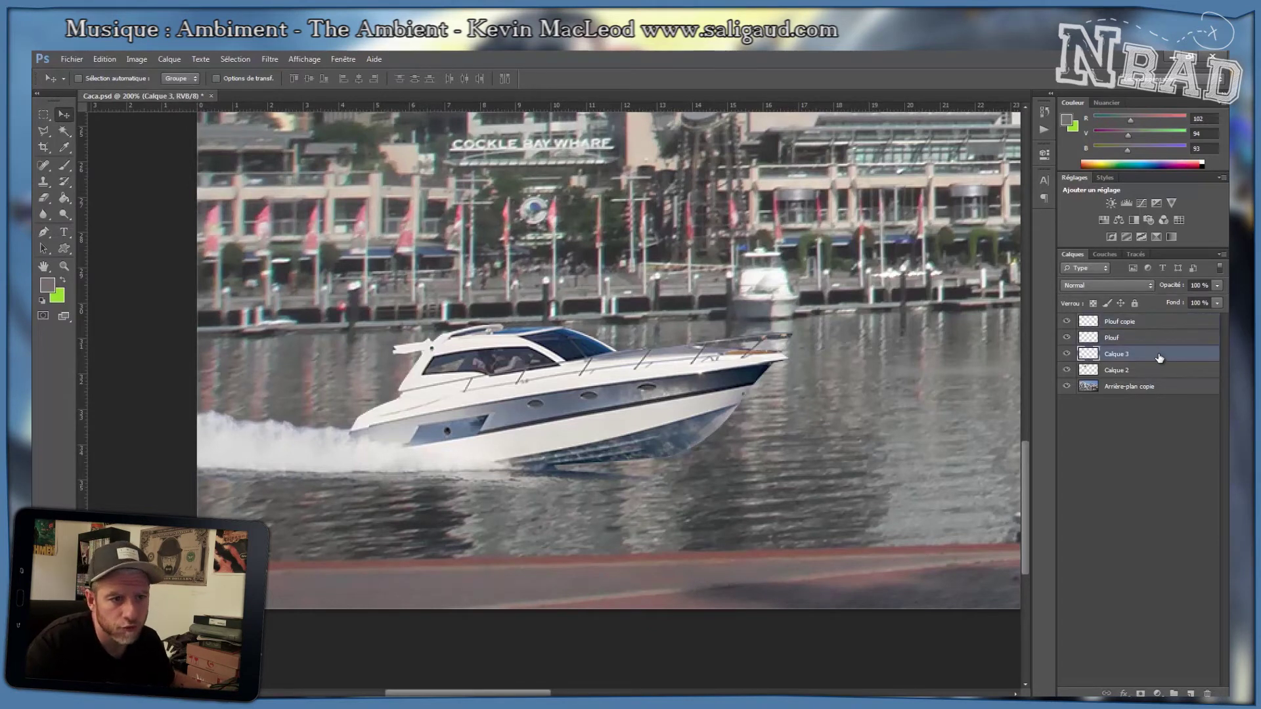
pyautogui.click(1159, 324)
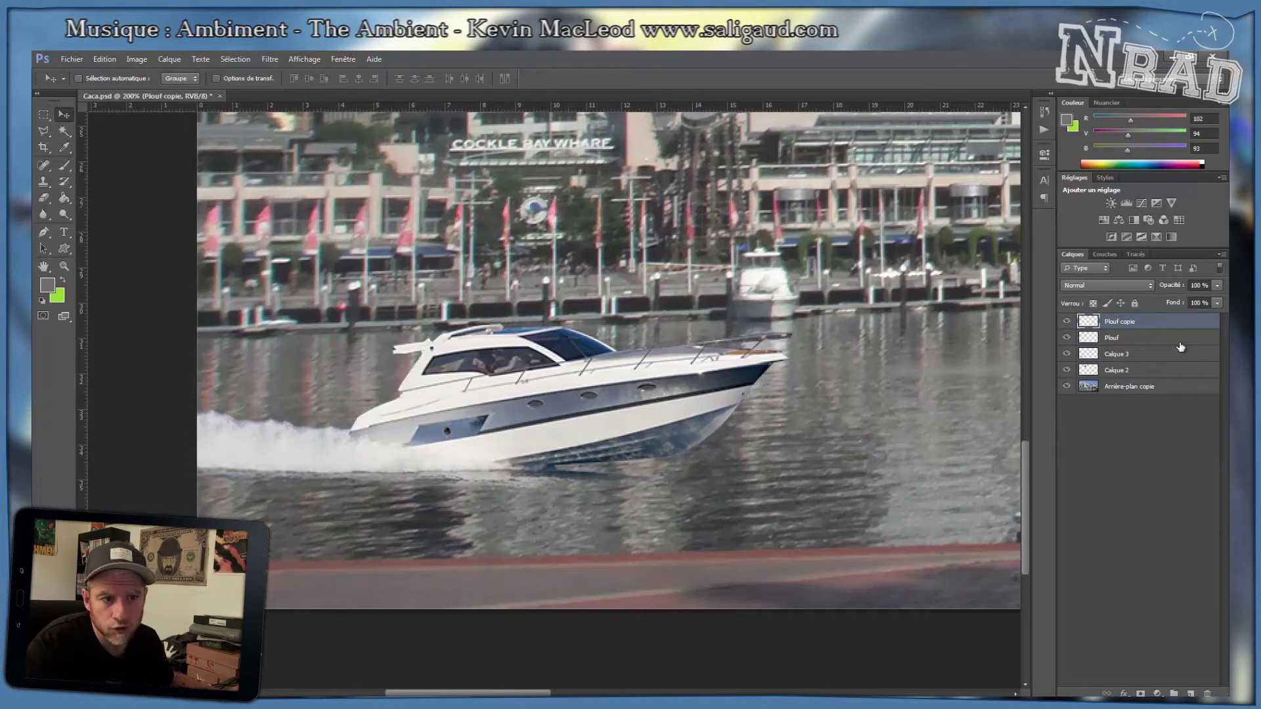
# Select the layers Calque 3, Plouf and Plouf copie together by adding them one by one.
pyautogui.click(1156, 358)
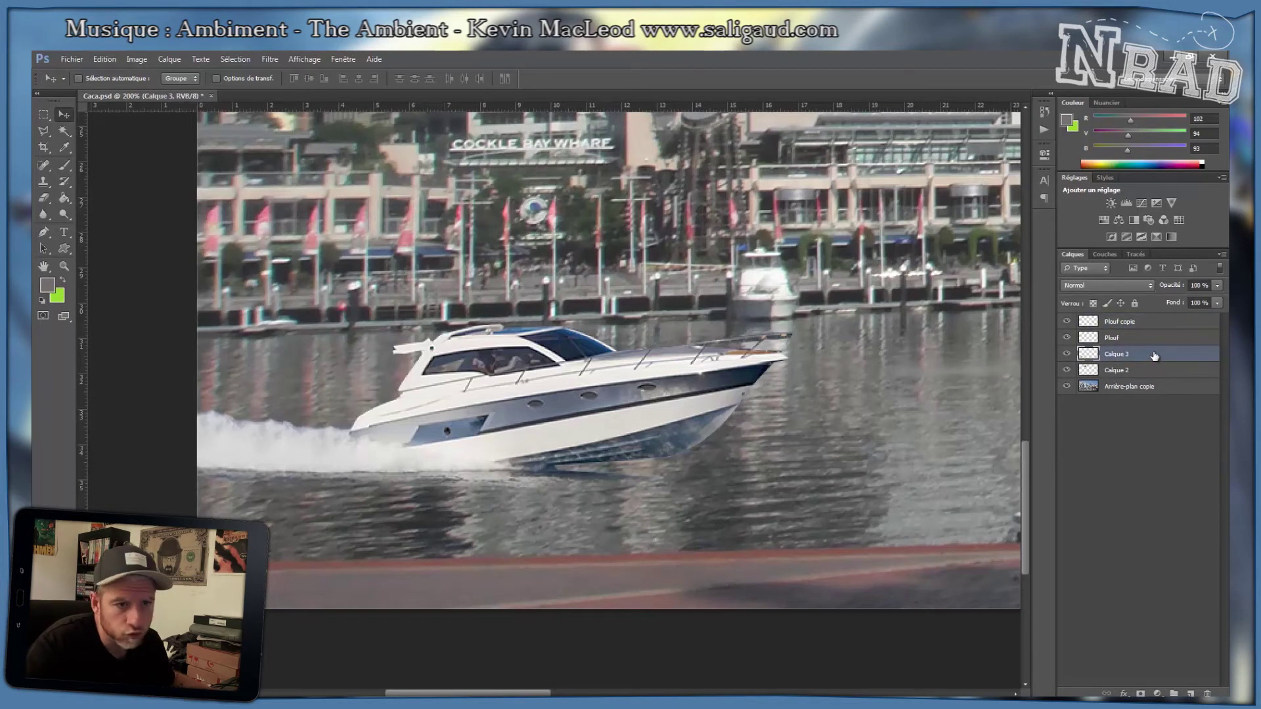
pyautogui.keyDown('ctrl'); pyautogui.click(1155, 338); pyautogui.keyUp('ctrl')
pyautogui.keyDown('ctrl'); pyautogui.click(1158, 324); pyautogui.keyUp('ctrl')
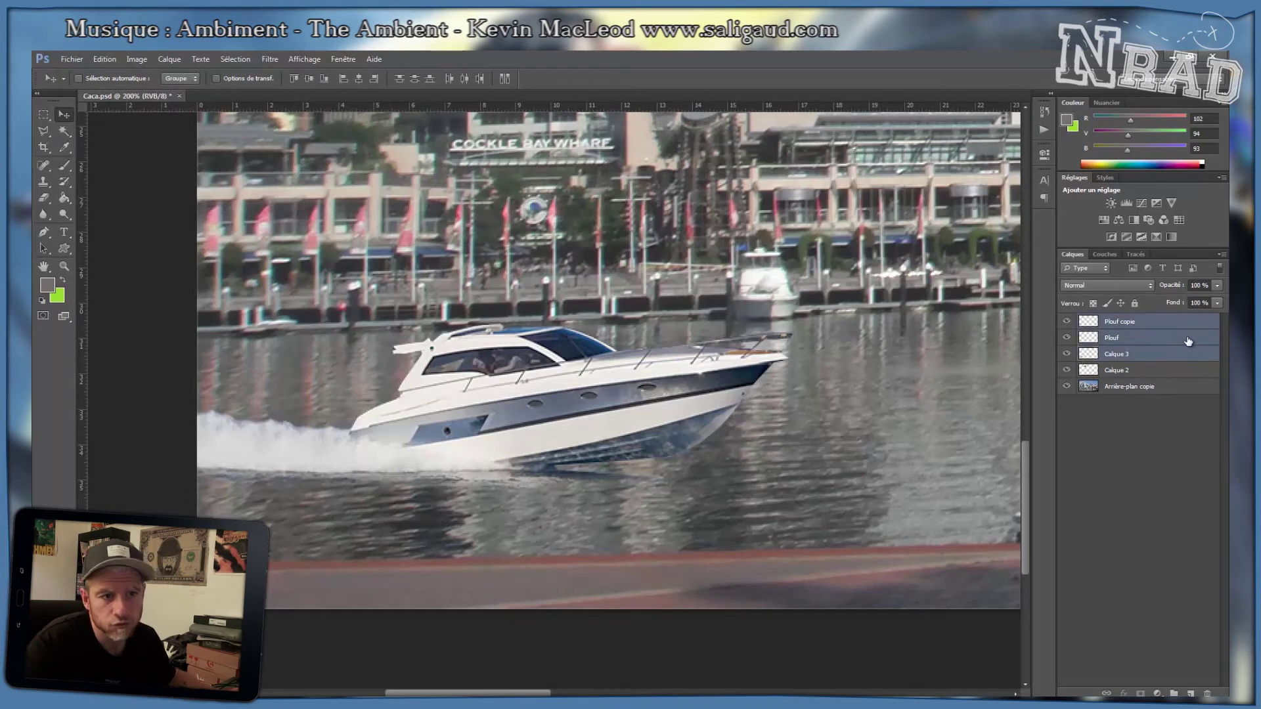
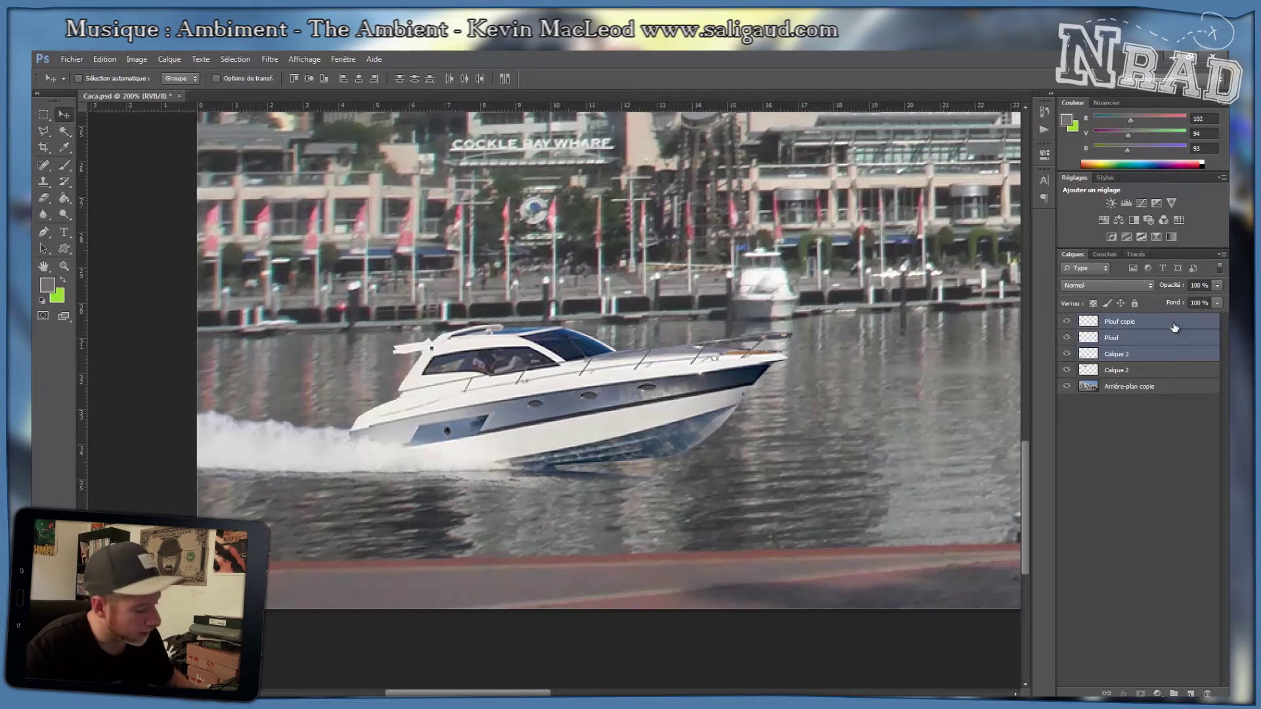
# Merge the selected layers Calque 3, Plouf and Plouf copie into one, and check the merged boat by toggling its visibility and moving it.
pyautogui.hotkey('ctrl', 'e')
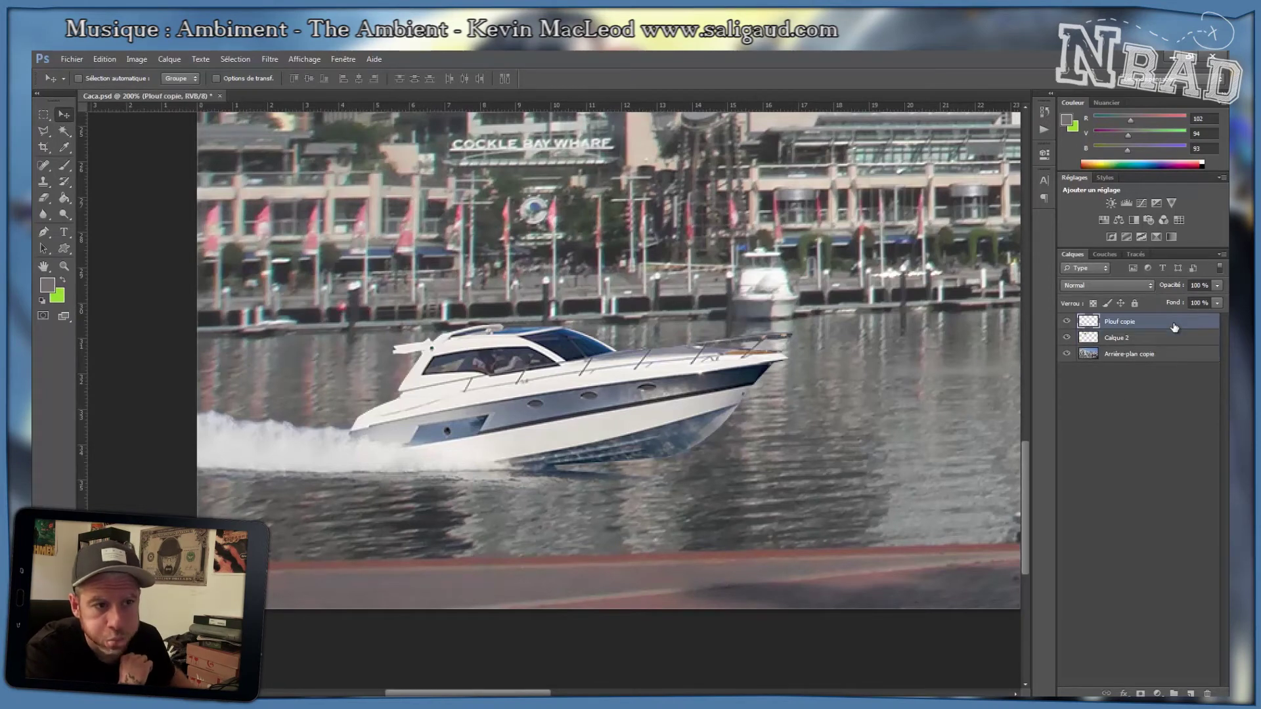
pyautogui.click(1066, 323)
pyautogui.click(1066, 323)
pyautogui.click(1065, 323)
pyautogui.click(1066, 323)
pyautogui.moveTo(346, 591); pyautogui.dragTo(429, 448)
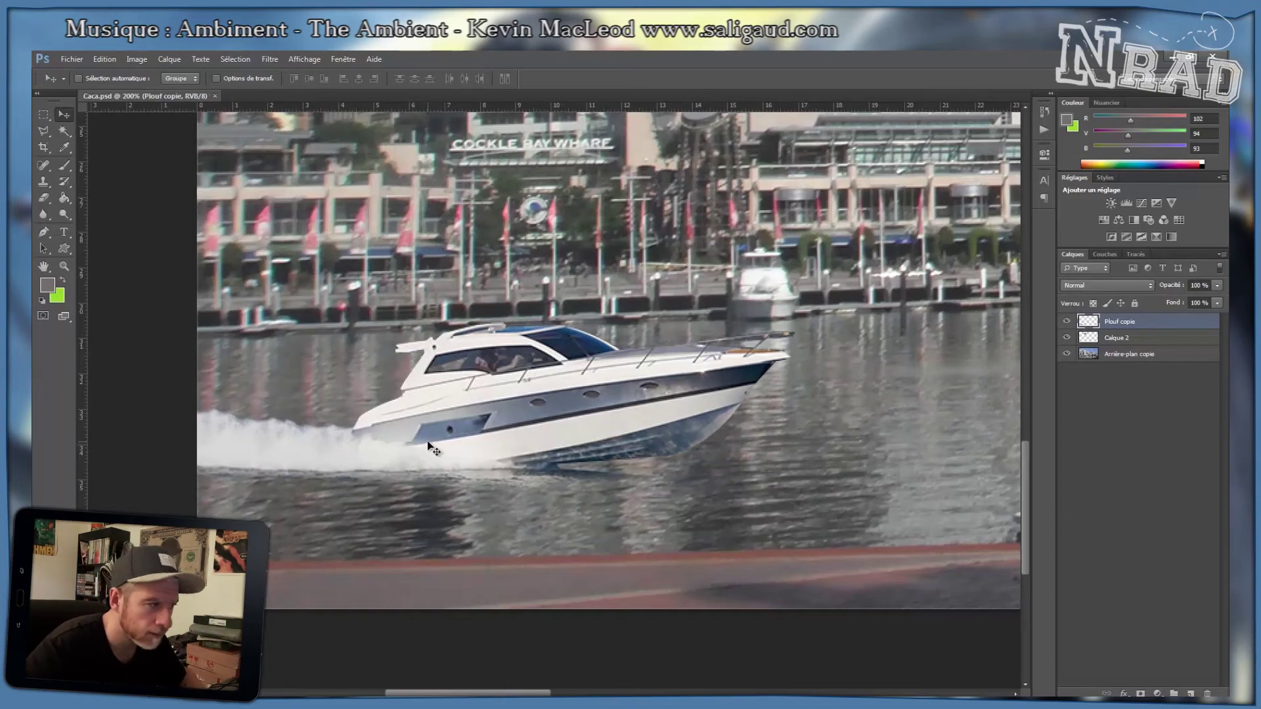
# Examine the merged boat and wake against the whole city photo and again at close range.
pyautogui.hotkey('ctrl', '-')
pyautogui.hotkey('ctrl', '-')
pyautogui.hotkey('ctrl', '+')
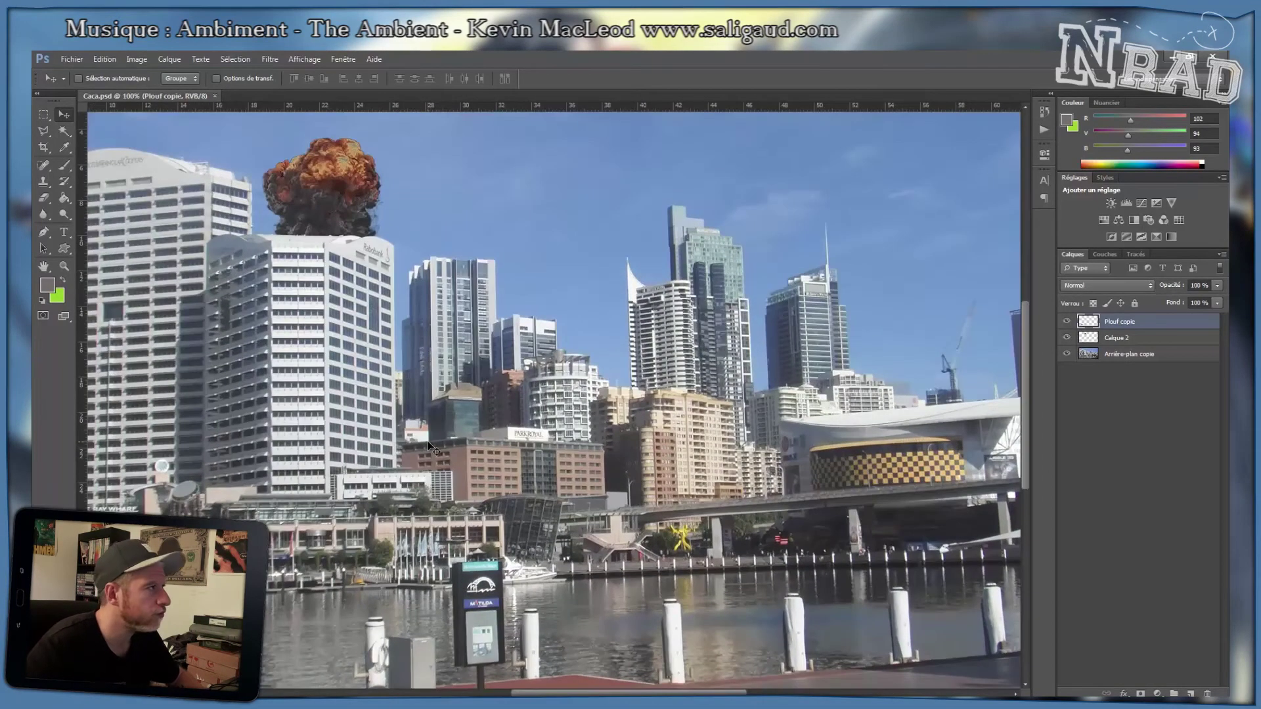
pyautogui.hotkey('ctrl', '+')
pyautogui.moveTo(548, 363); pyautogui.dragTo(594, 312)
pyautogui.hotkey('ctrl', '-')
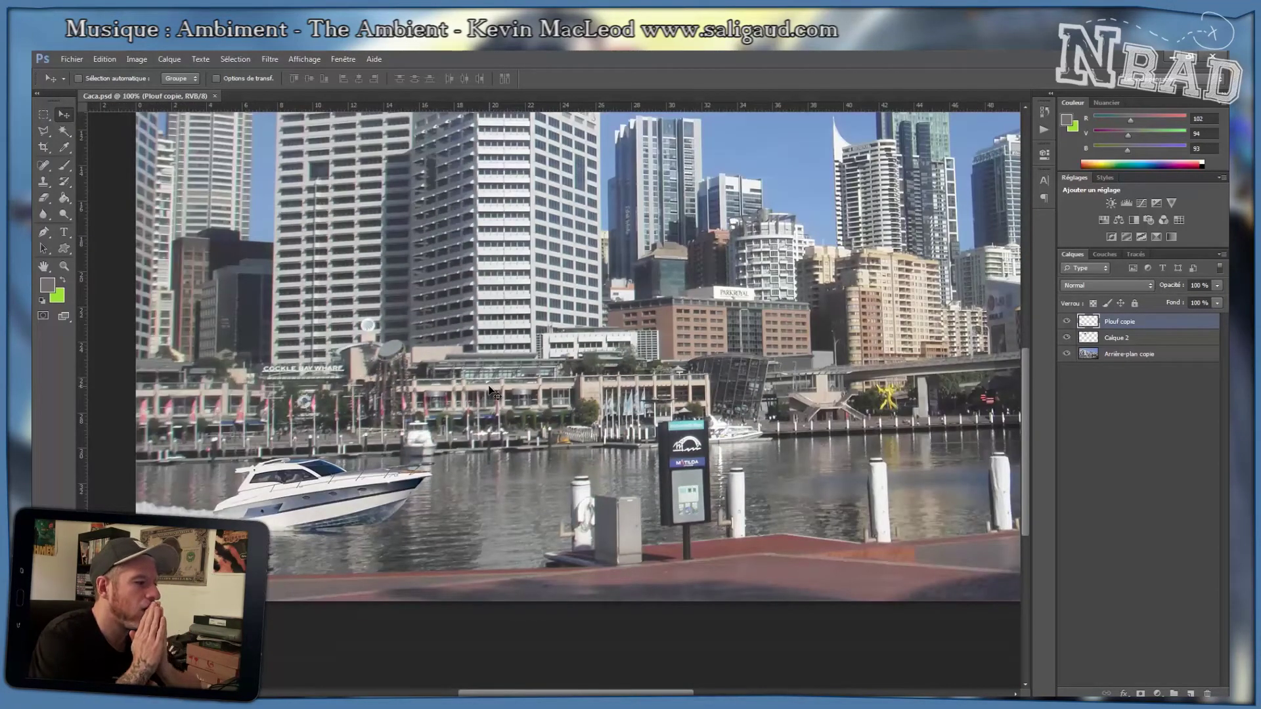
pyautogui.hotkey('ctrl', '-')
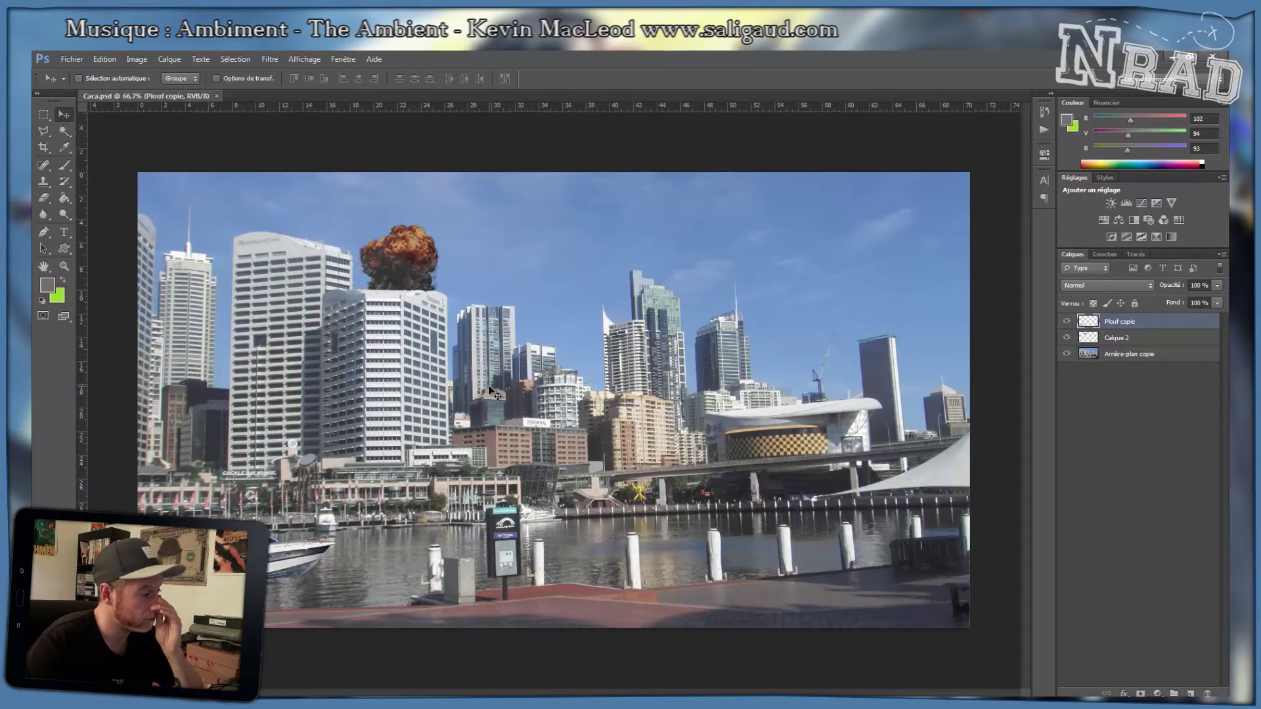
pyautogui.hotkey('ctrl', '+')
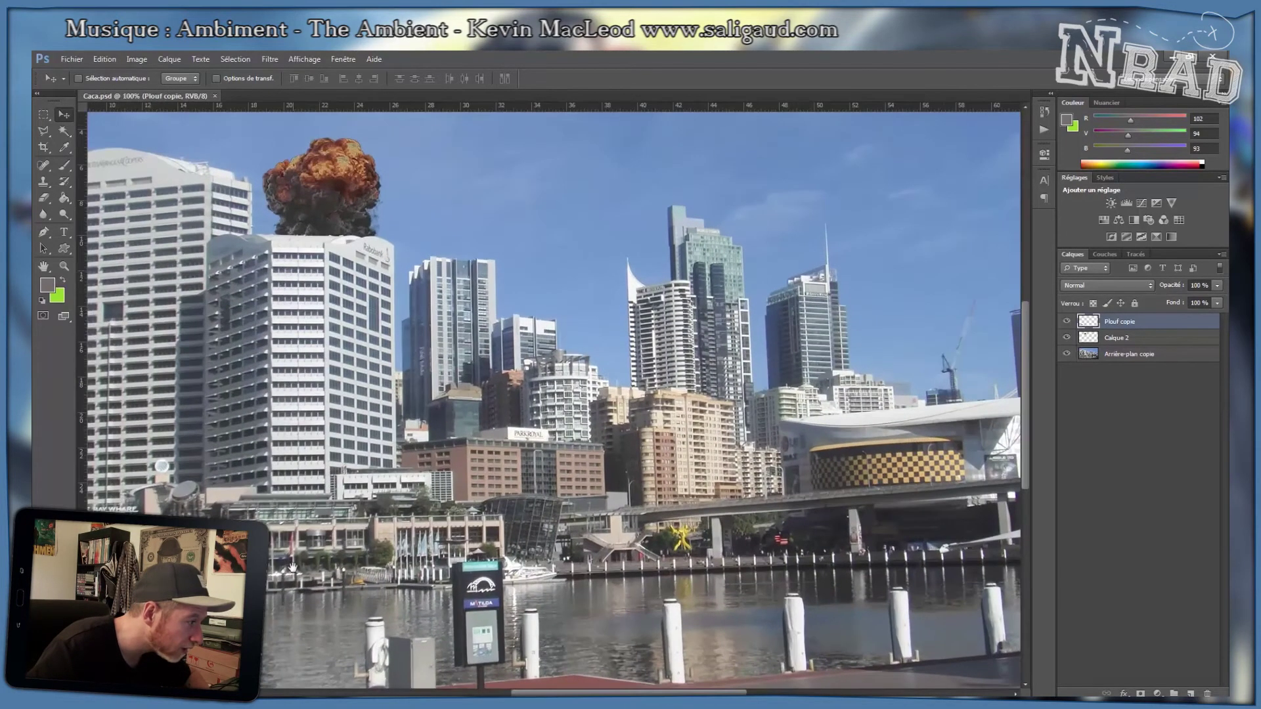
pyautogui.moveTo(292, 566); pyautogui.dragTo(598, 306)
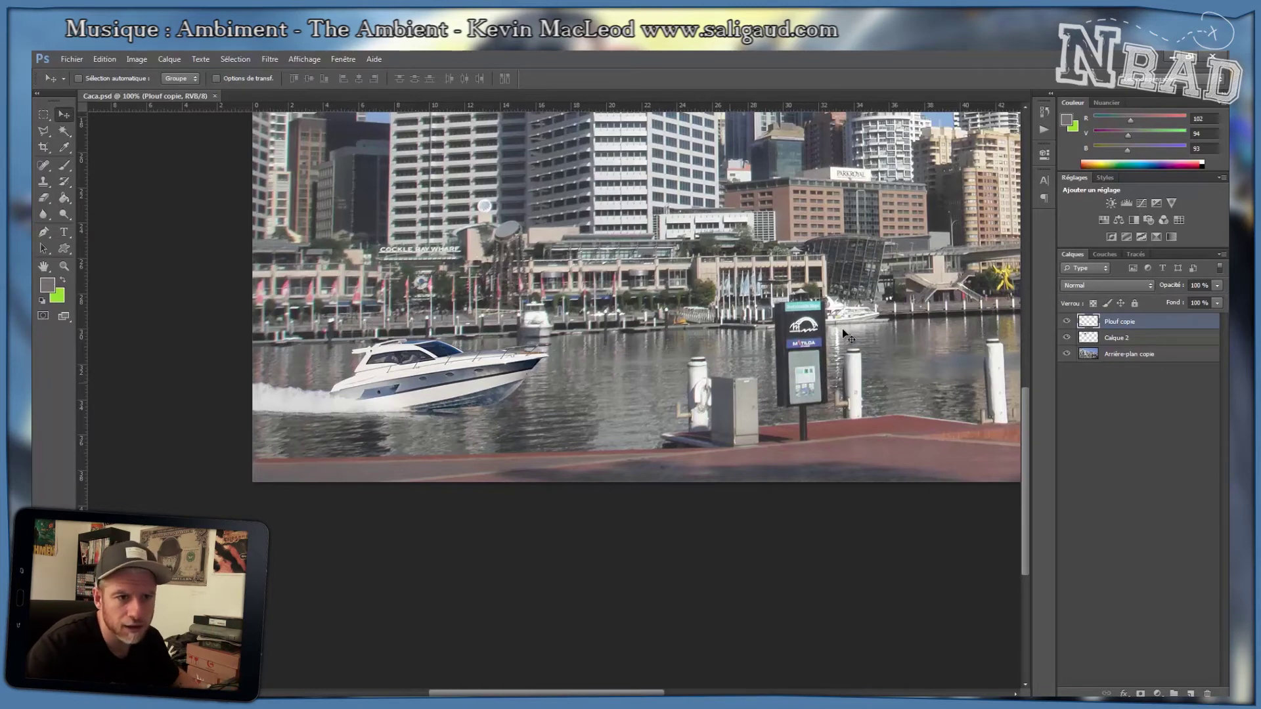
# Duplicate the Plouf copie layer, hide the duplicate as a backup and reselect the original layer.
pyautogui.click(1151, 338)
pyautogui.click(1152, 324)
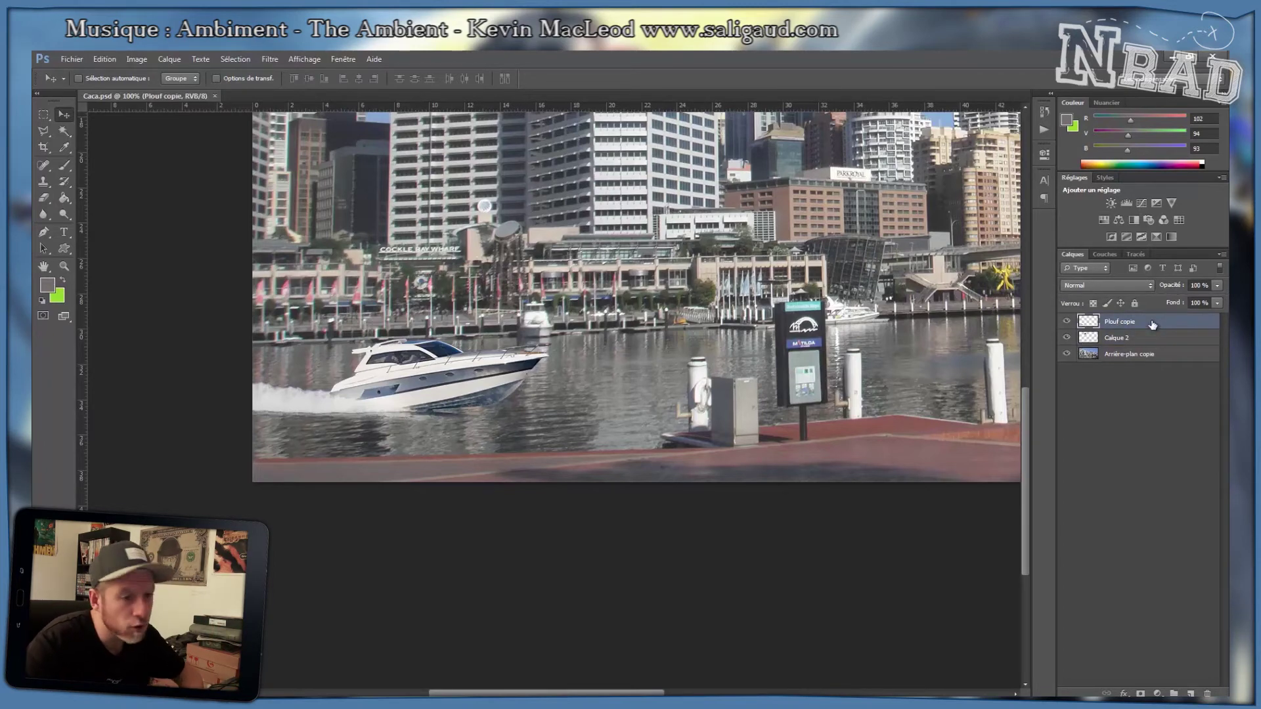
pyautogui.hotkey('ctrl', 'j')
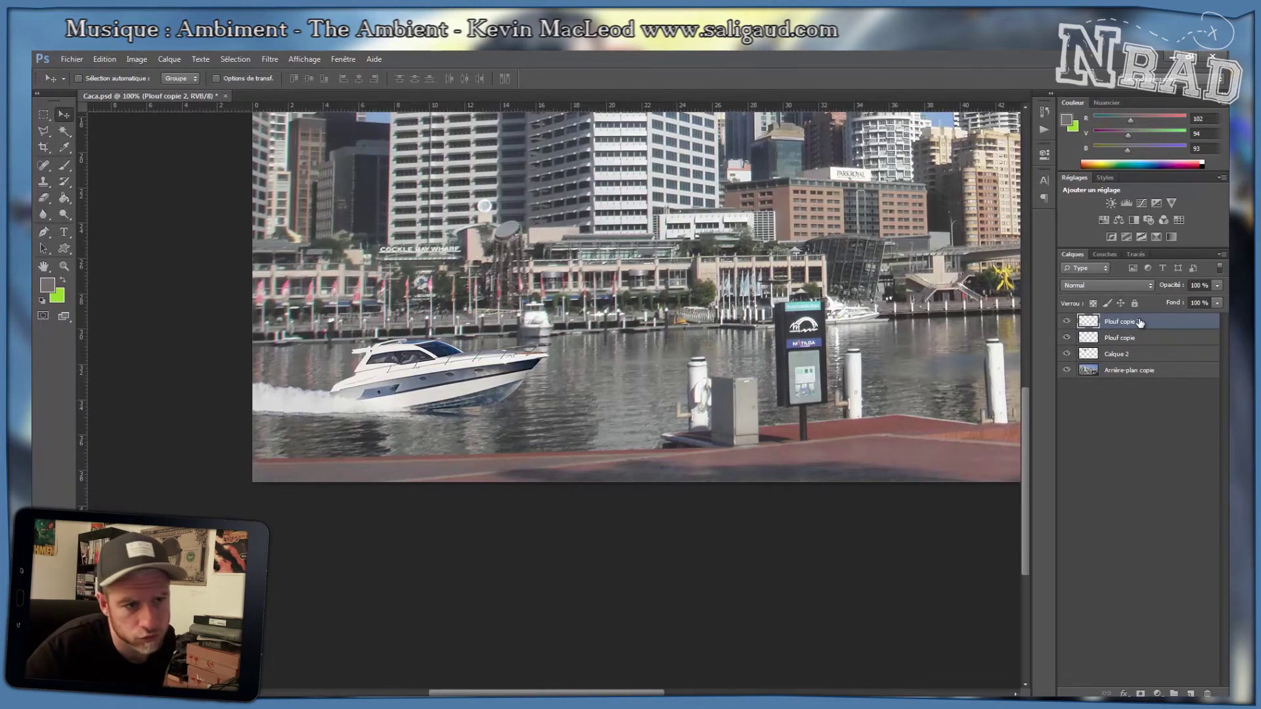
pyautogui.click(1067, 323)
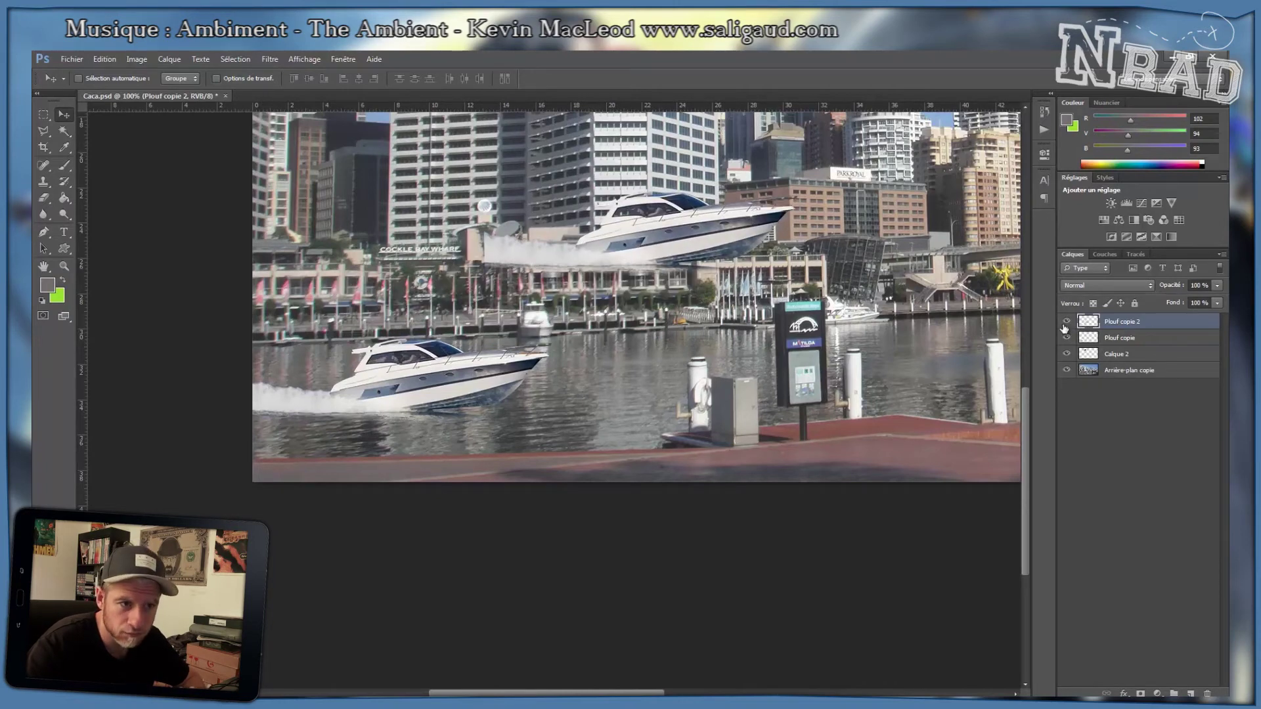
pyautogui.click(1065, 324)
pyautogui.click(1092, 339)
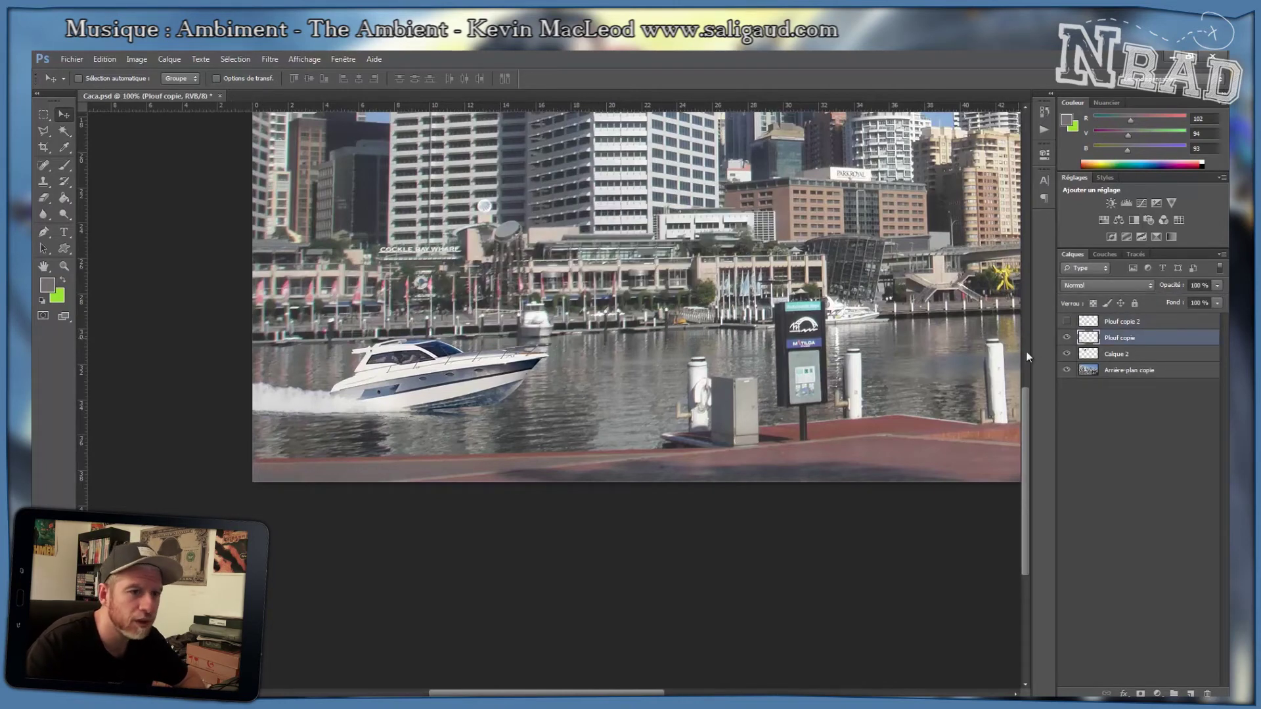
# Toggle the backup layer Plouf copie 2 on and off as a check, and save the document.
pyautogui.click(1066, 321)
pyautogui.click(1066, 321)
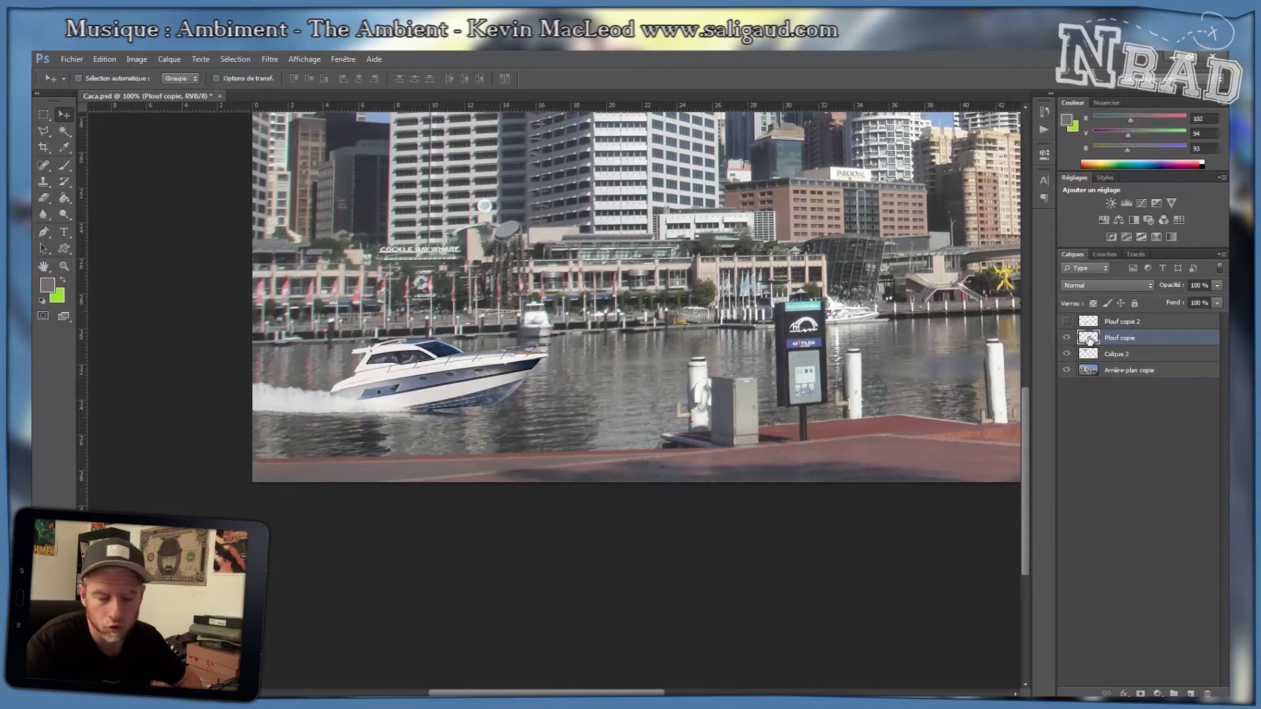
pyautogui.hotkey('ctrl', 's')
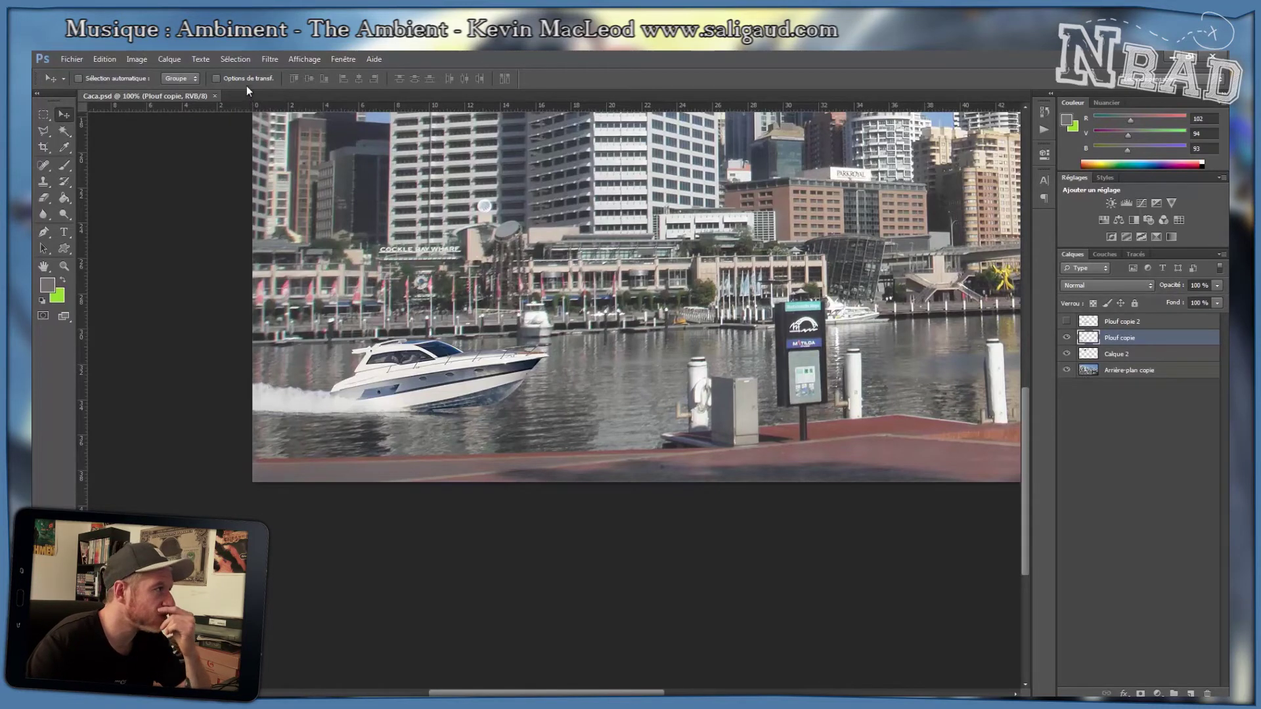
# Open the Flou directionnel filter for the Plouf copie layer, clear its dialog from the boat and try a very short blur distance.
pyautogui.click(275, 62)
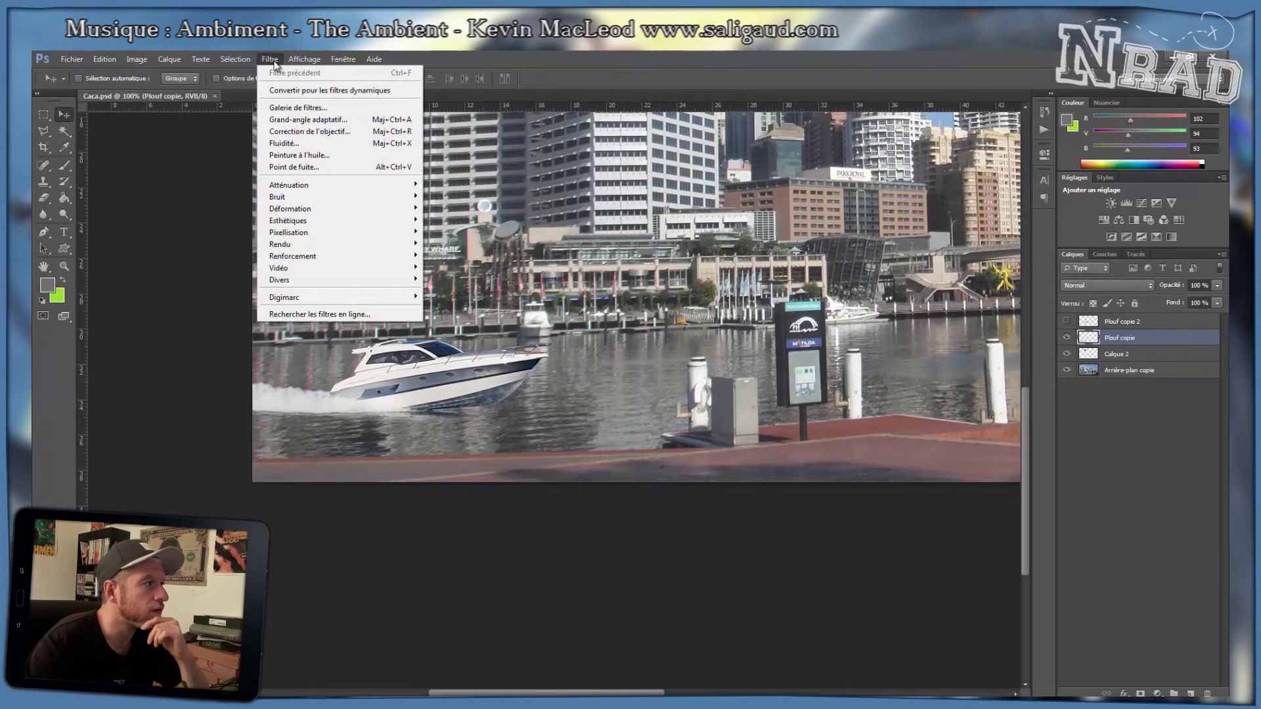
pyautogui.click(273, 61)
pyautogui.click(266, 60)
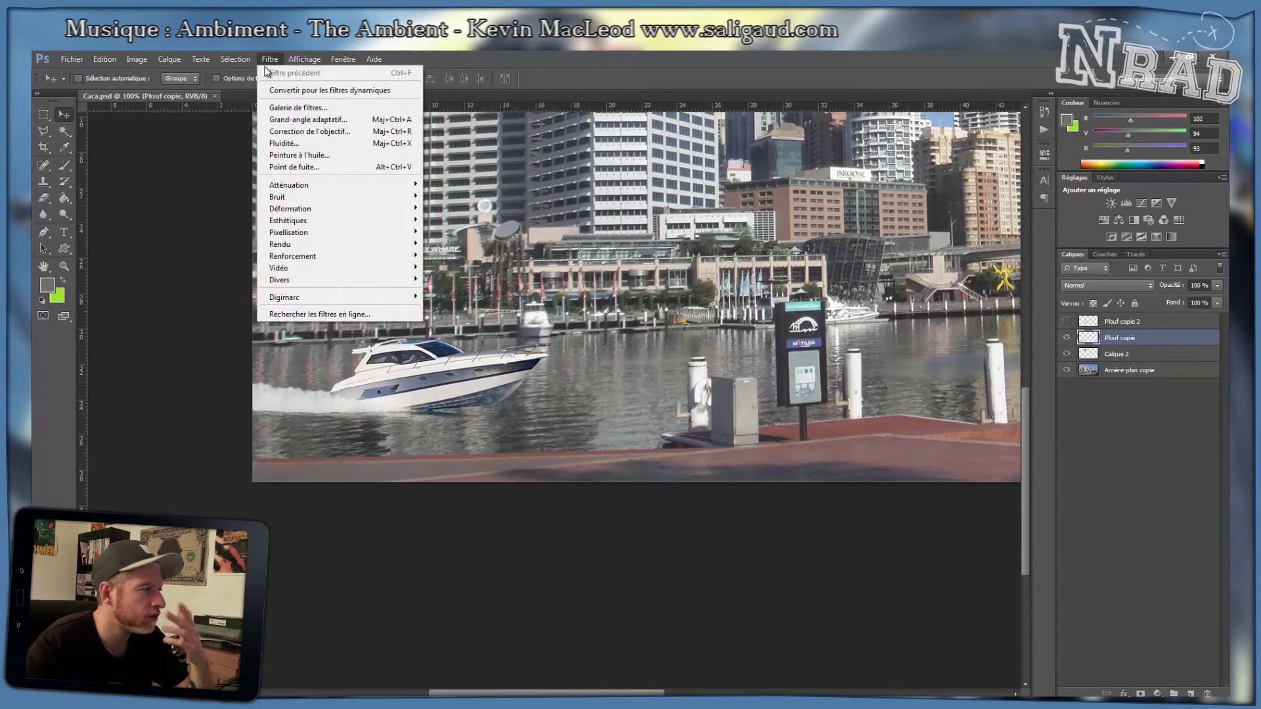
pyautogui.moveTo(355, 257)
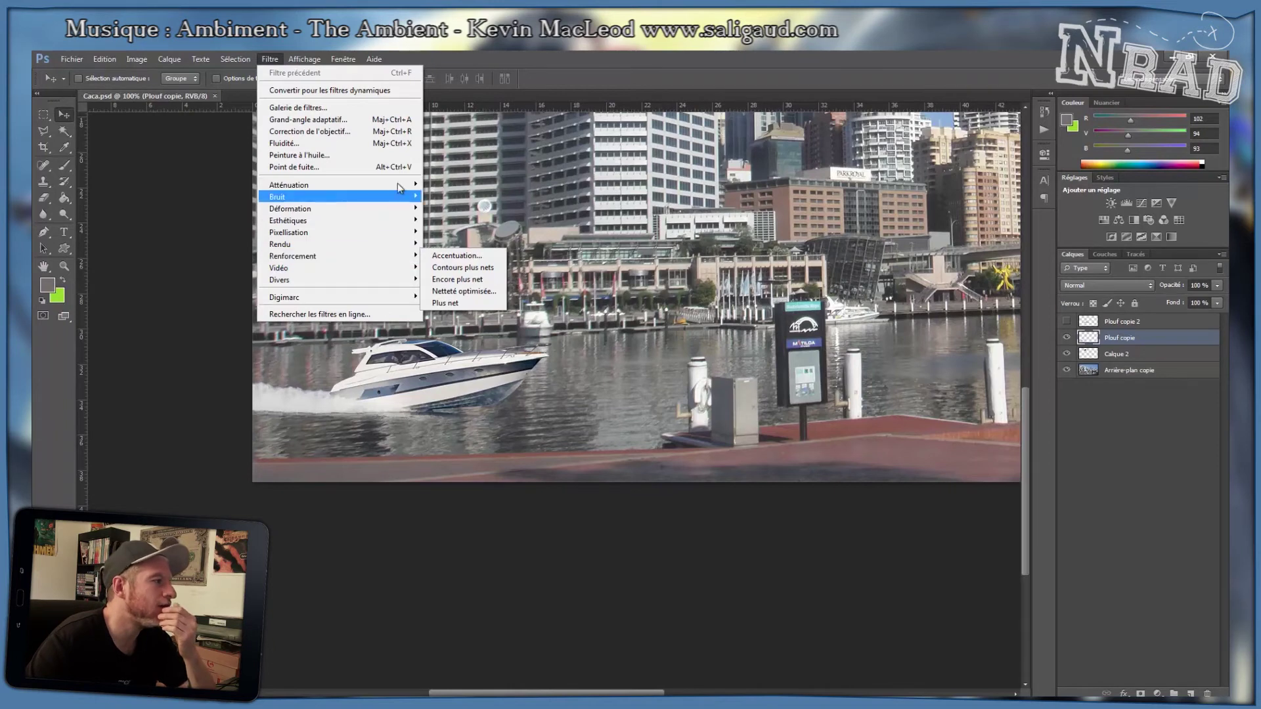
pyautogui.moveTo(397, 187)
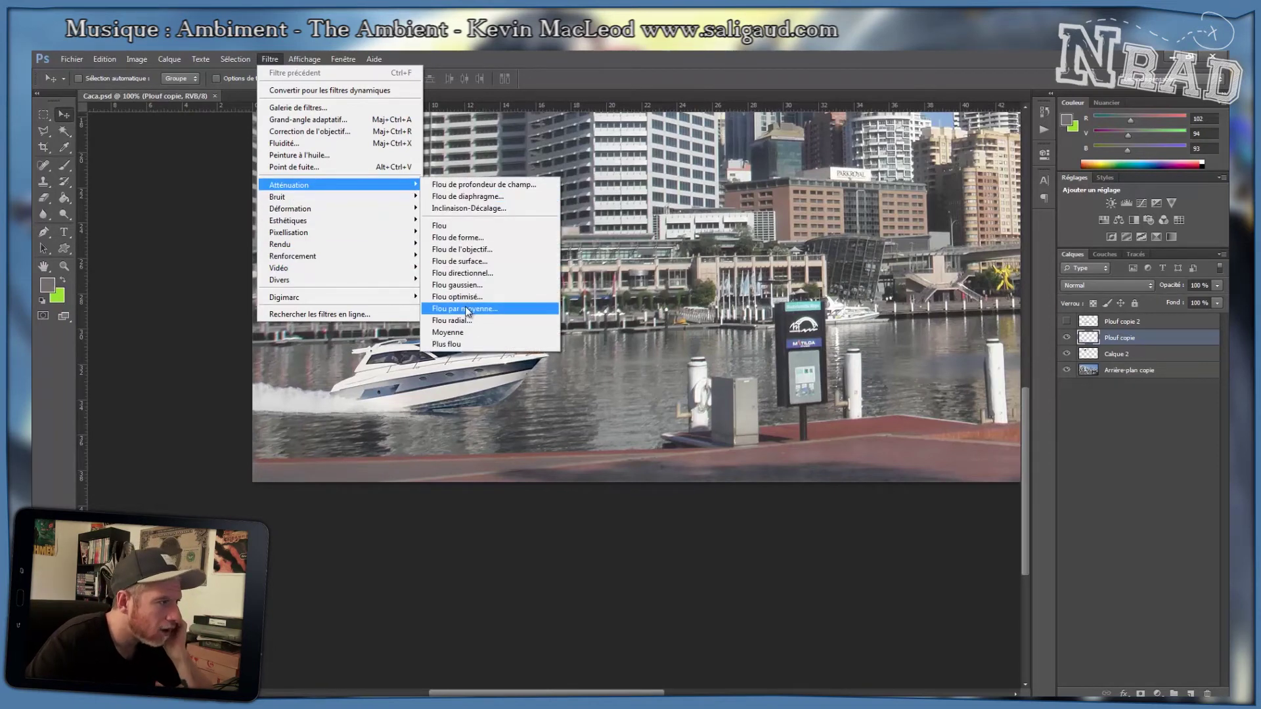
pyautogui.click(466, 273)
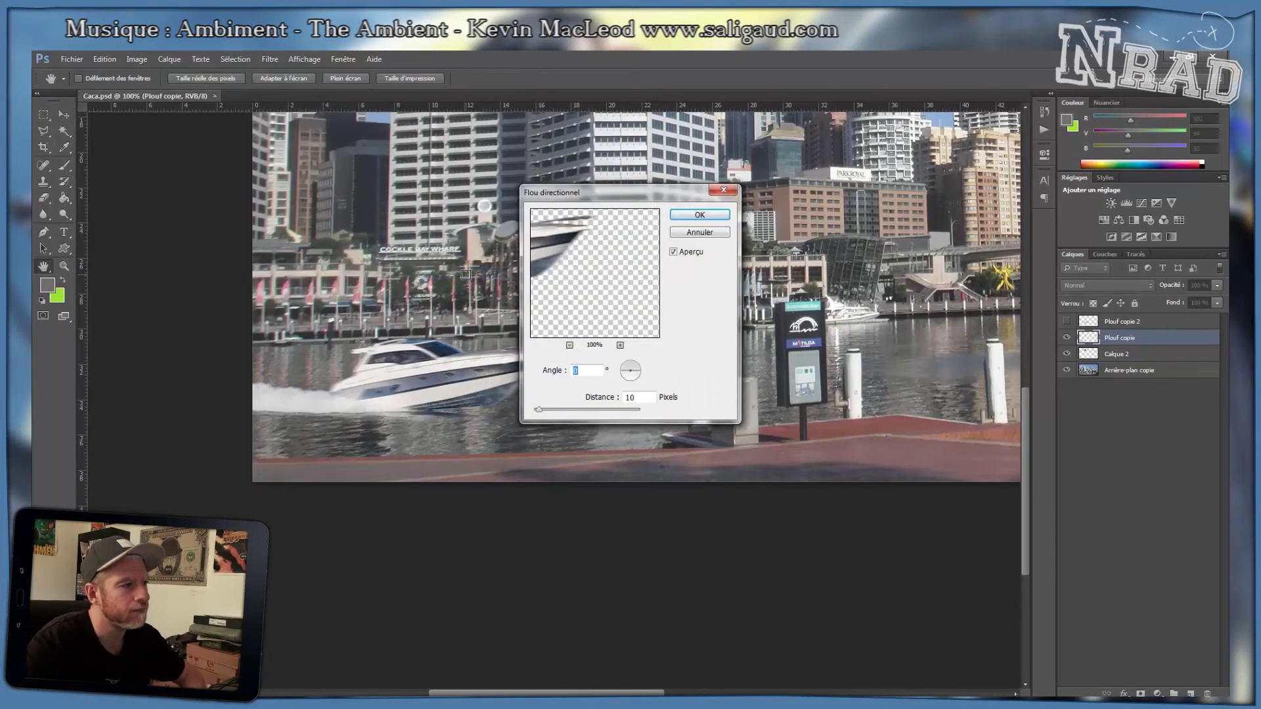
pyautogui.moveTo(574, 192); pyautogui.dragTo(672, 173)
pyautogui.click(648, 390)
pyautogui.moveTo(651, 392); pyautogui.dragTo(635, 394)
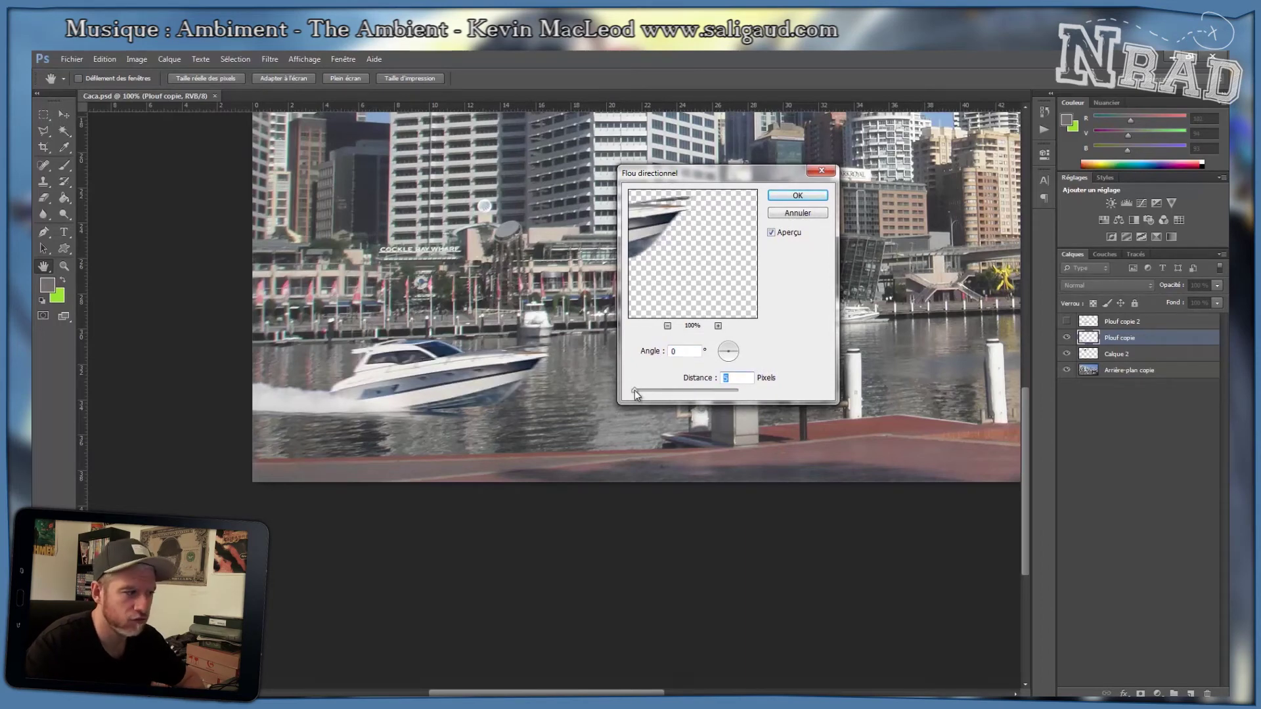
pyautogui.moveTo(635, 394); pyautogui.dragTo(640, 395)
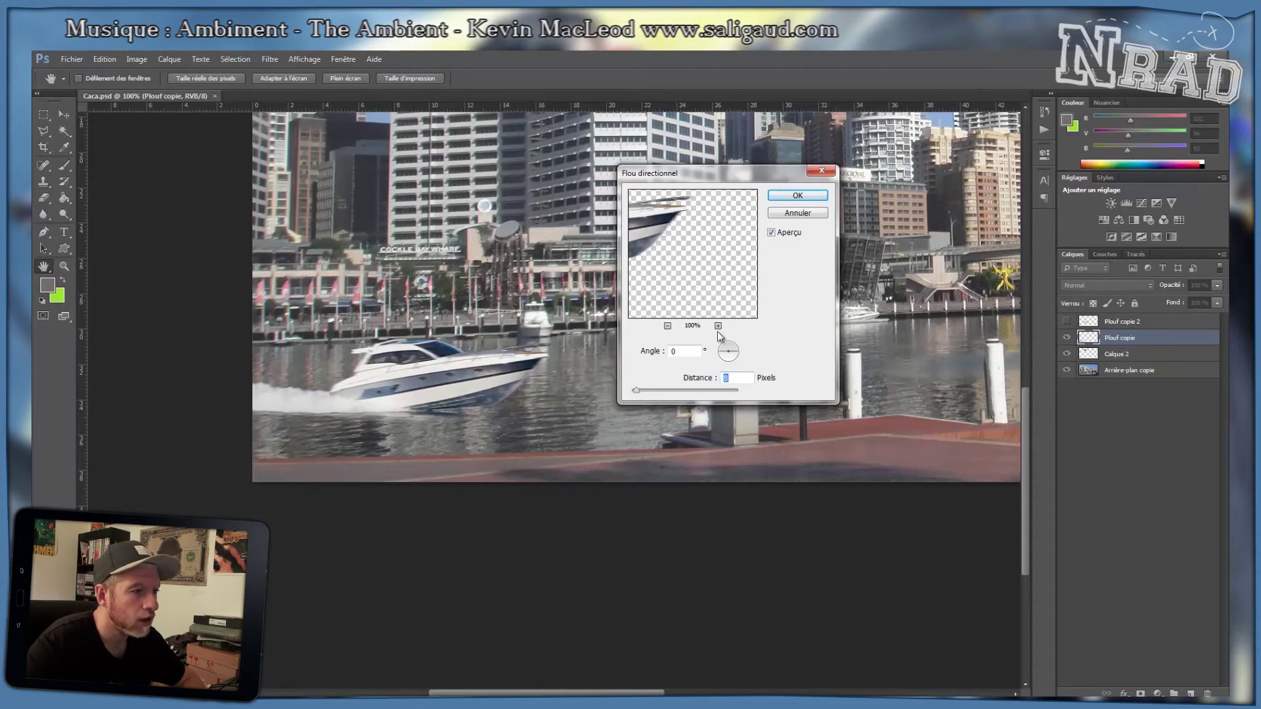
# Try the directional blur on the boat at an angle of 83° with a distance of 14 pixels.
pyautogui.click(735, 348)
pyautogui.moveTo(736, 348); pyautogui.dragTo(729, 342)
pyautogui.moveTo(635, 392)
pyautogui.mouseDown()
pyautogui.moveTo(655, 389)
pyautogui.moveTo(640, 394)
pyautogui.mouseUp()
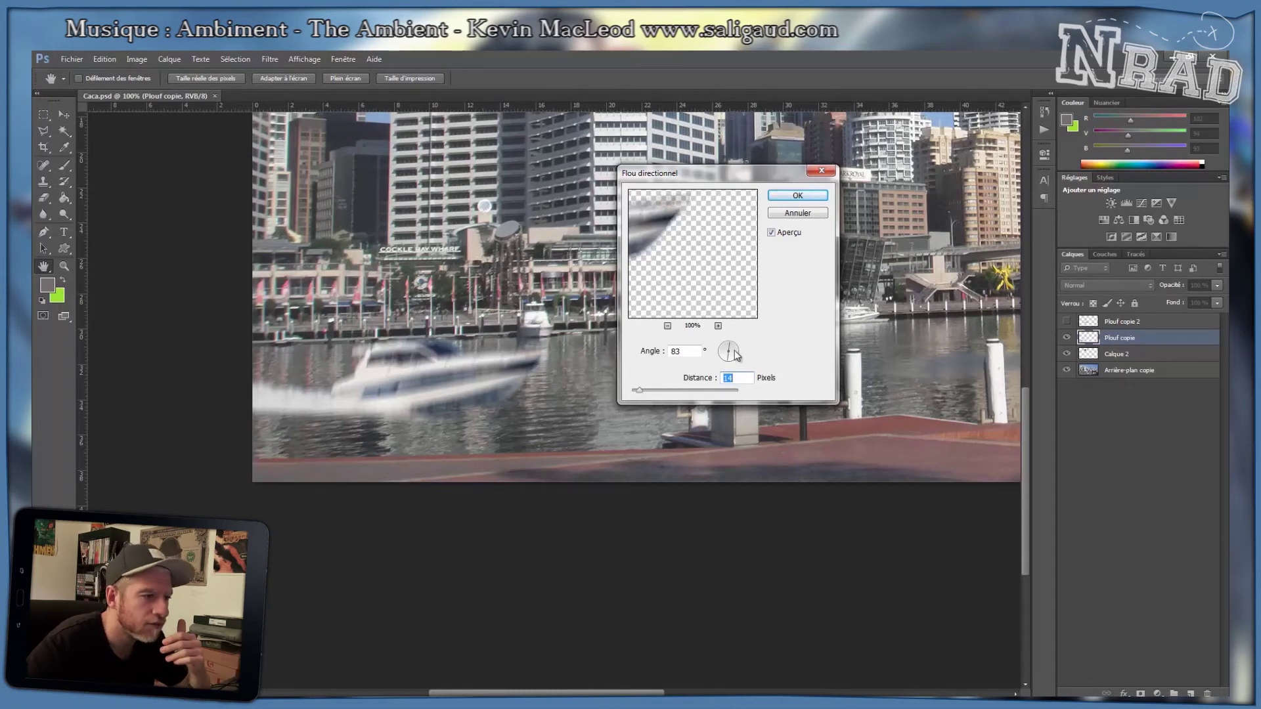
# Set the blur angle to 5°, test a long distance, and apply the filter with only a very short distance.
pyautogui.moveTo(728, 361); pyautogui.dragTo(721, 352)
pyautogui.moveTo(670, 392)
pyautogui.mouseDown()
pyautogui.moveTo(689, 393)
pyautogui.moveTo(669, 393)
pyautogui.mouseUp()
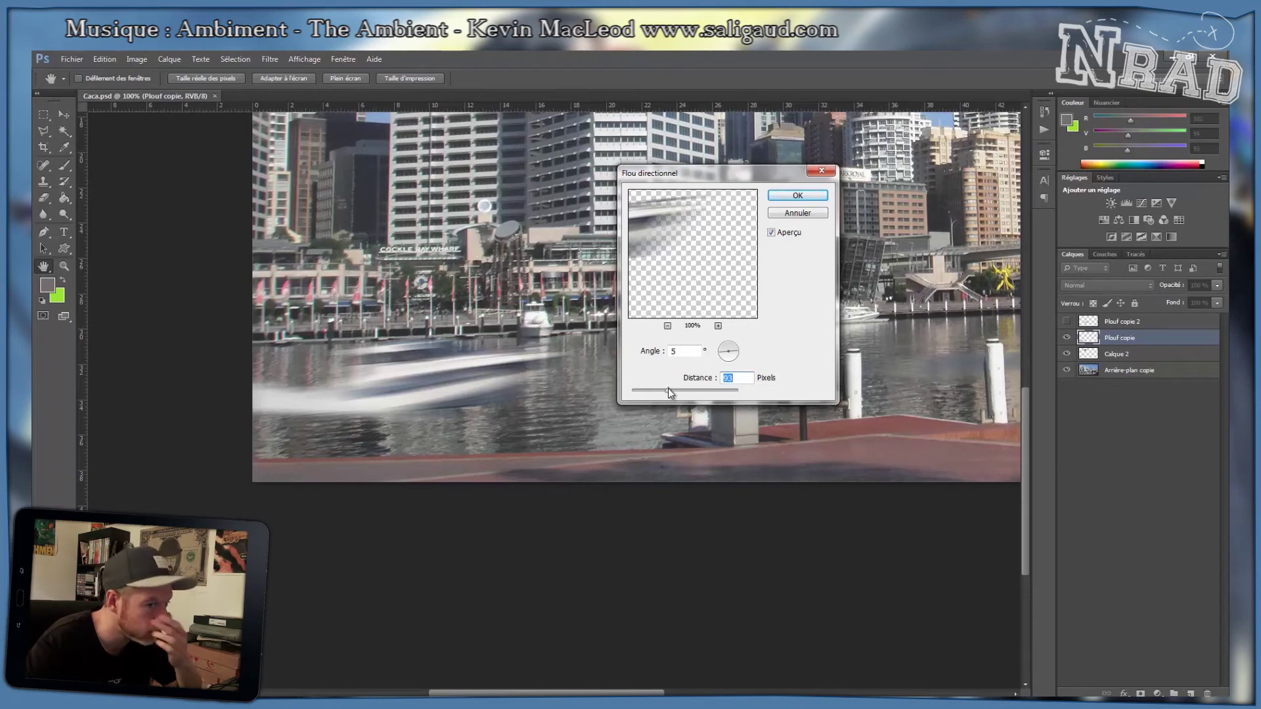
pyautogui.moveTo(669, 392); pyautogui.dragTo(638, 393)
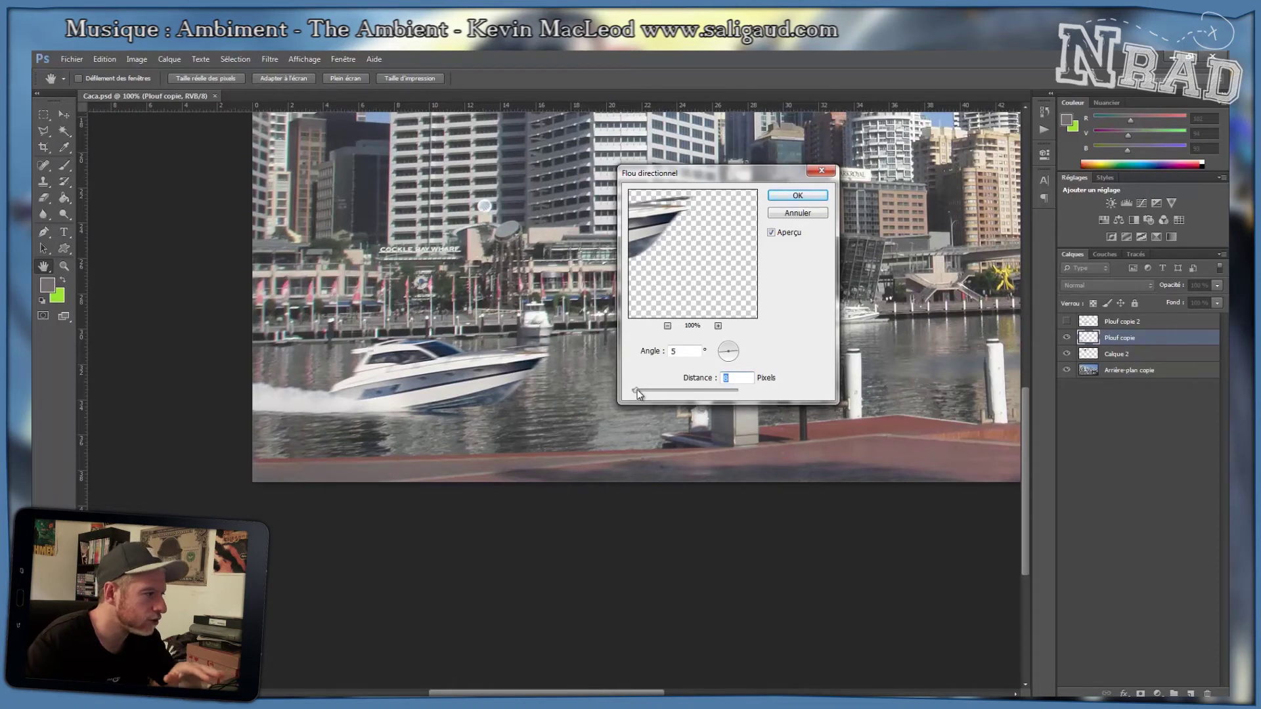
pyautogui.press('Return')
pyautogui.press('v')
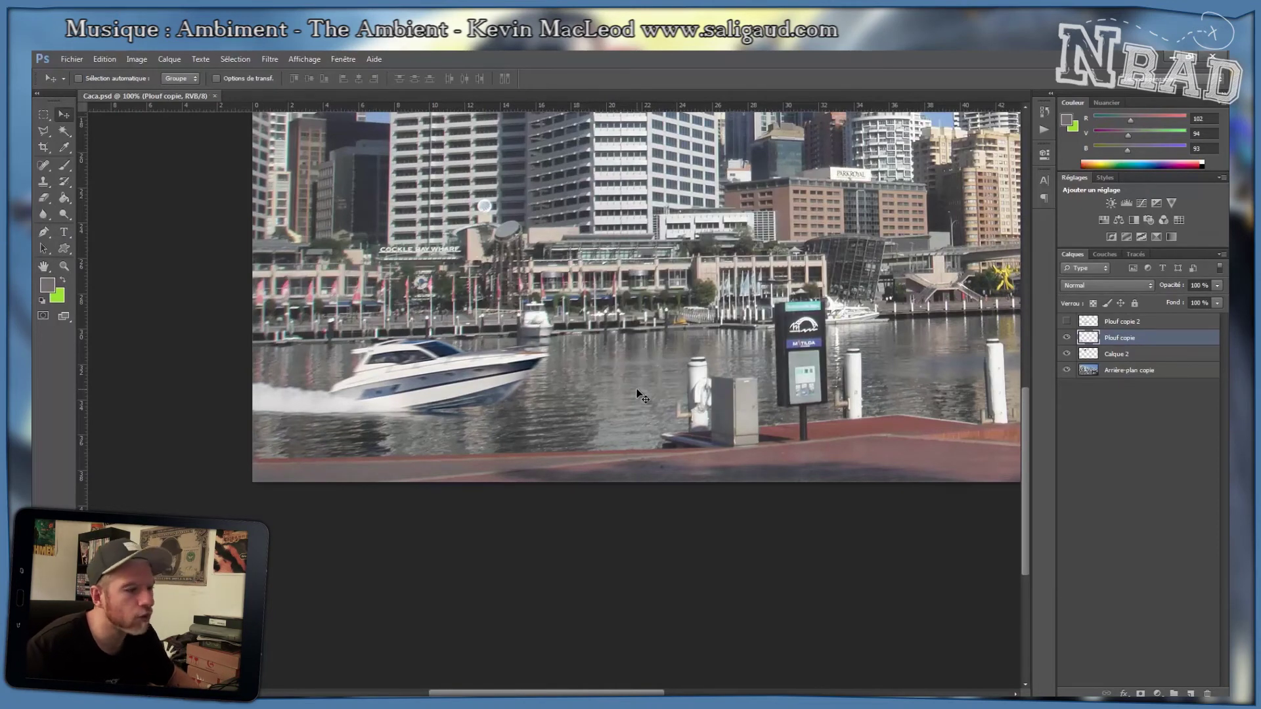
# Try lowering the opacity of the blurred Plouf copie layer, and restore it to full opacity.
pyautogui.hotkey('ctrl', '-')
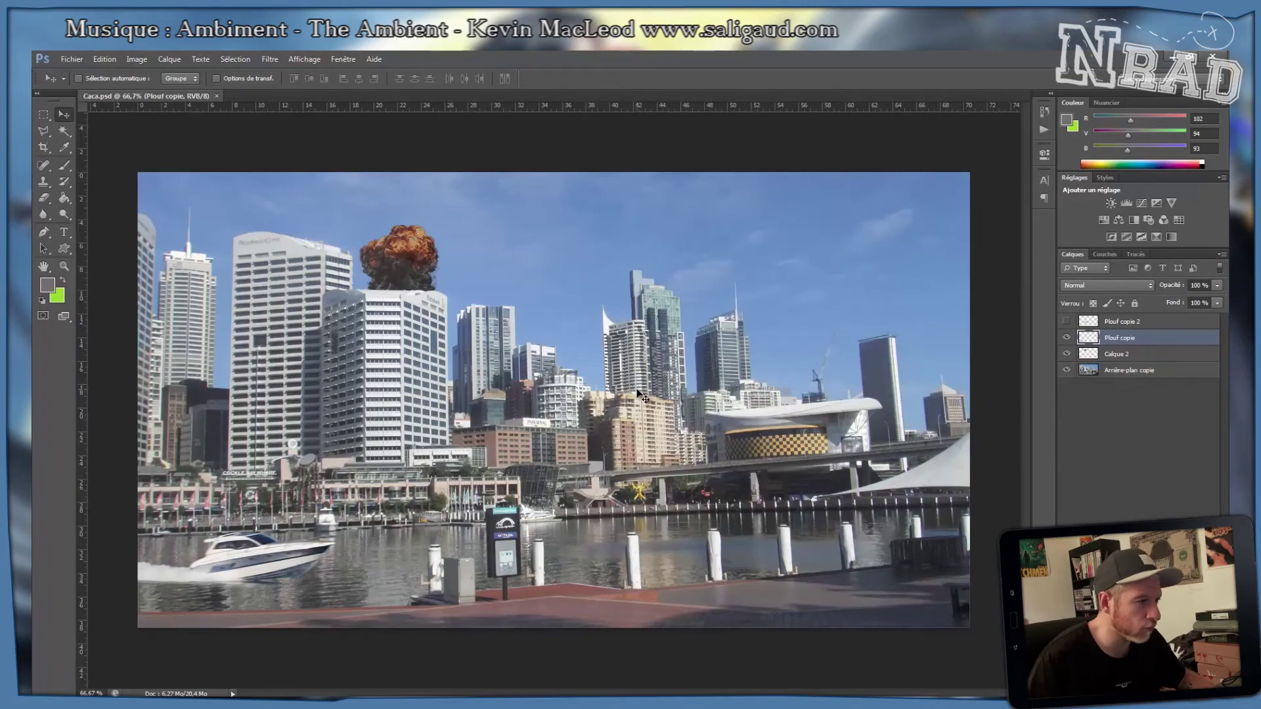
pyautogui.hotkey('ctrl', '+')
pyautogui.moveTo(420, 460); pyautogui.dragTo(740, 247)
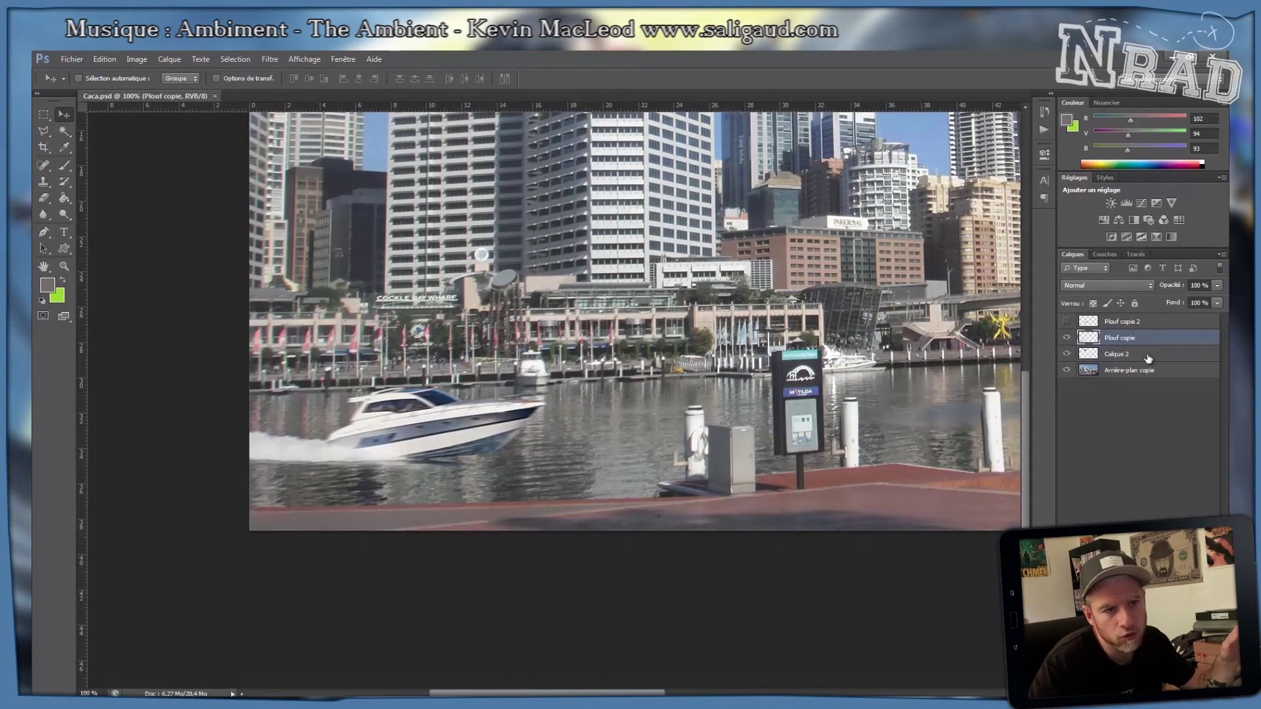
pyautogui.click(1215, 285)
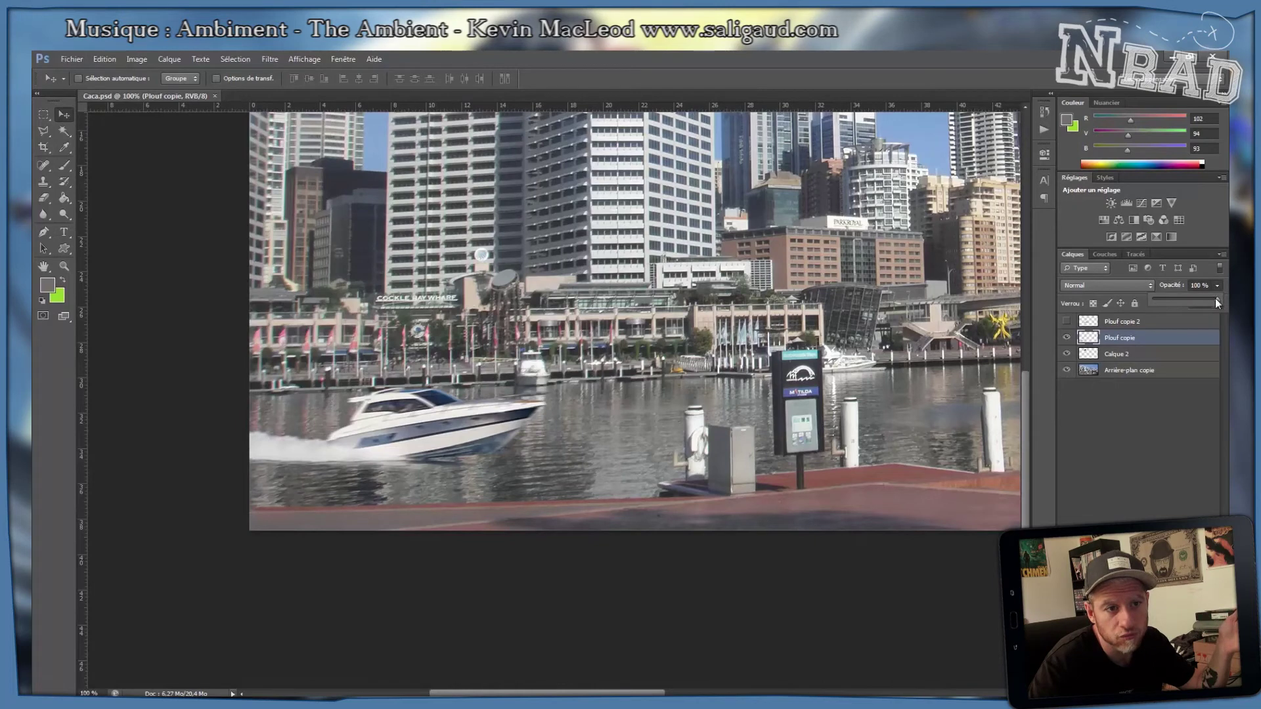
pyautogui.moveTo(1215, 299); pyautogui.dragTo(1165, 290)
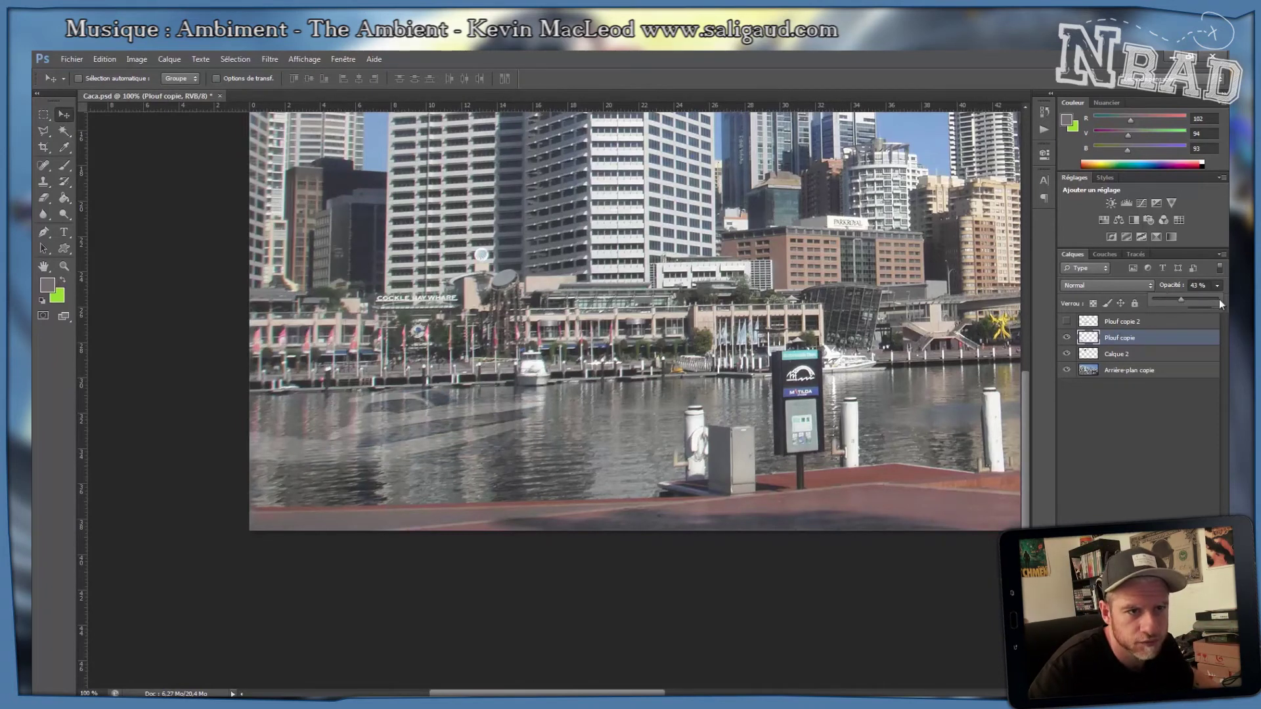
pyautogui.moveTo(1179, 300); pyautogui.dragTo(1220, 300)
# Deselect all layers in the document.
pyautogui.click(1113, 459)
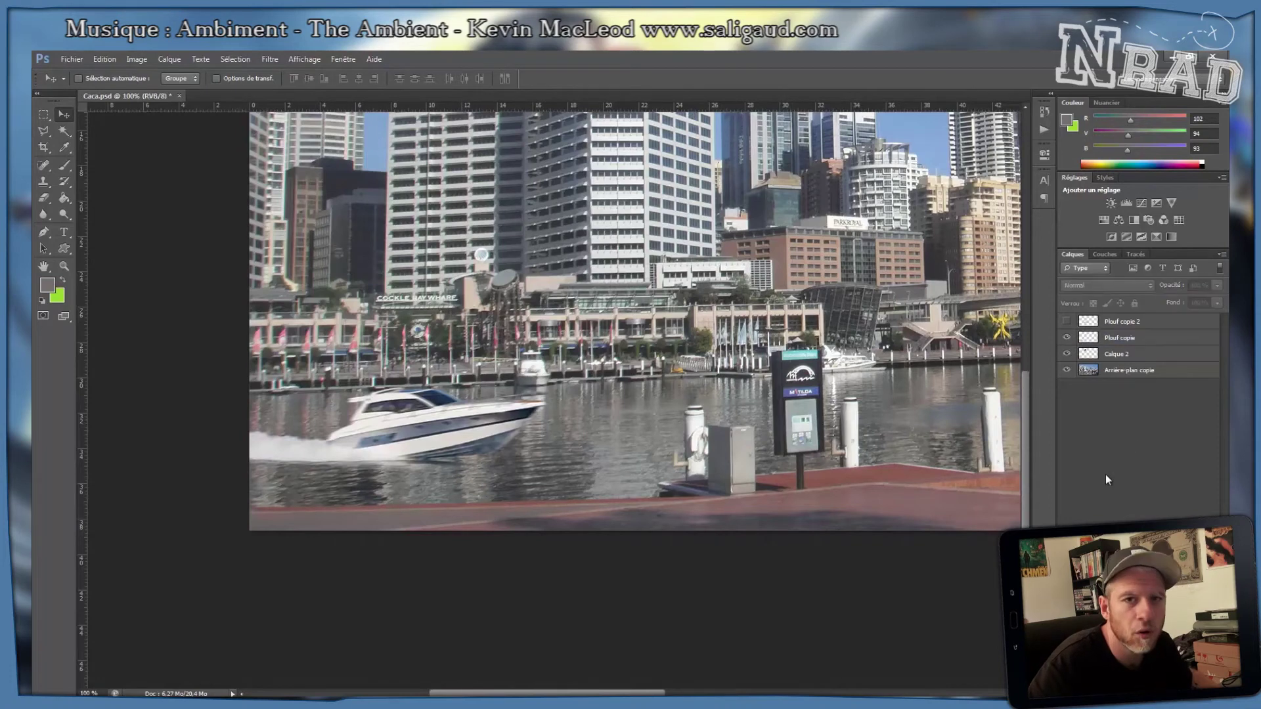
pyautogui.click(558, 404)
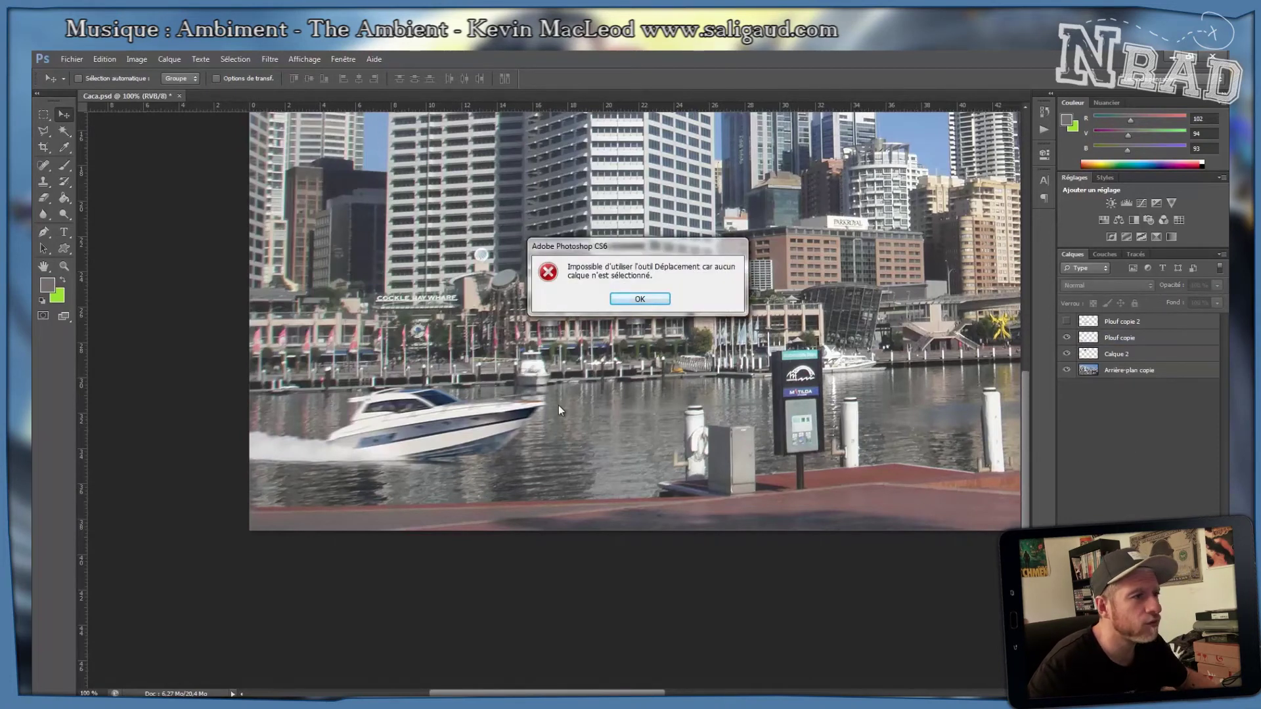
pyautogui.press('Return')
# Examine the motion-blurred boat in the whole city photo and at close range.
pyautogui.hotkey('ctrl', '-')
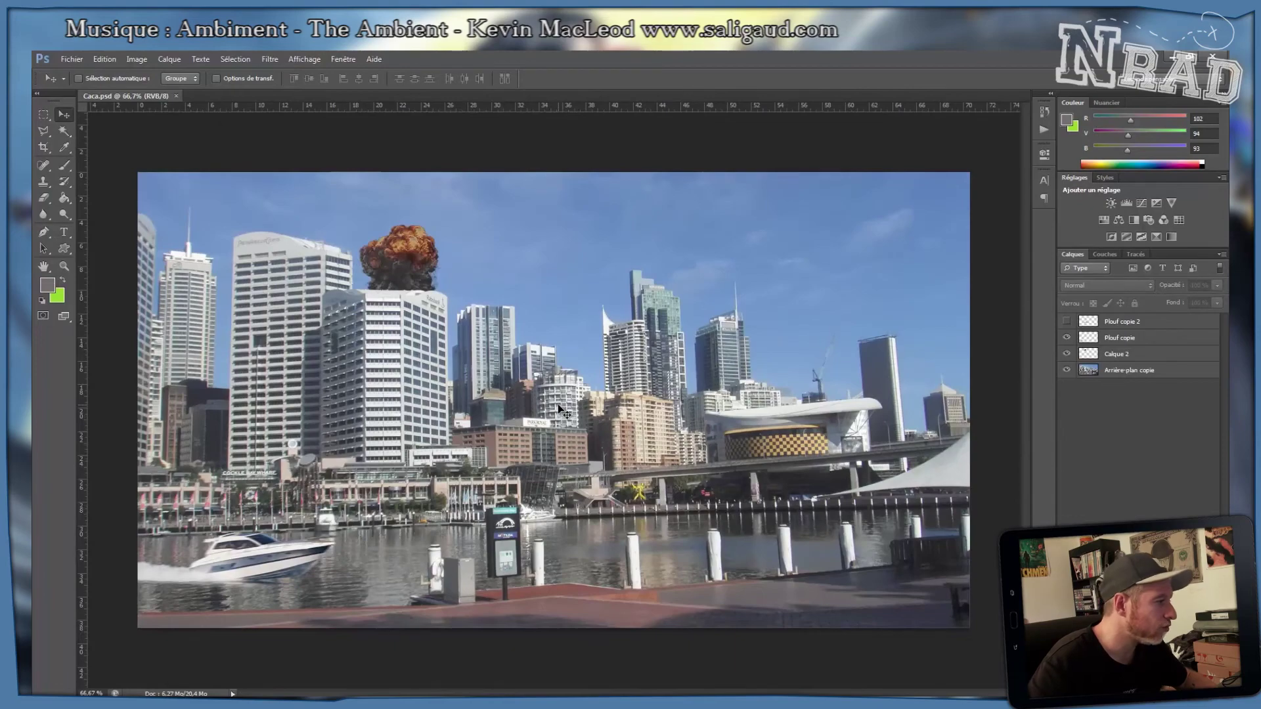
pyautogui.hotkey('ctrl', '+')
pyautogui.hotkey('ctrl', '+')
pyautogui.moveTo(289, 525); pyautogui.dragTo(625, 332)
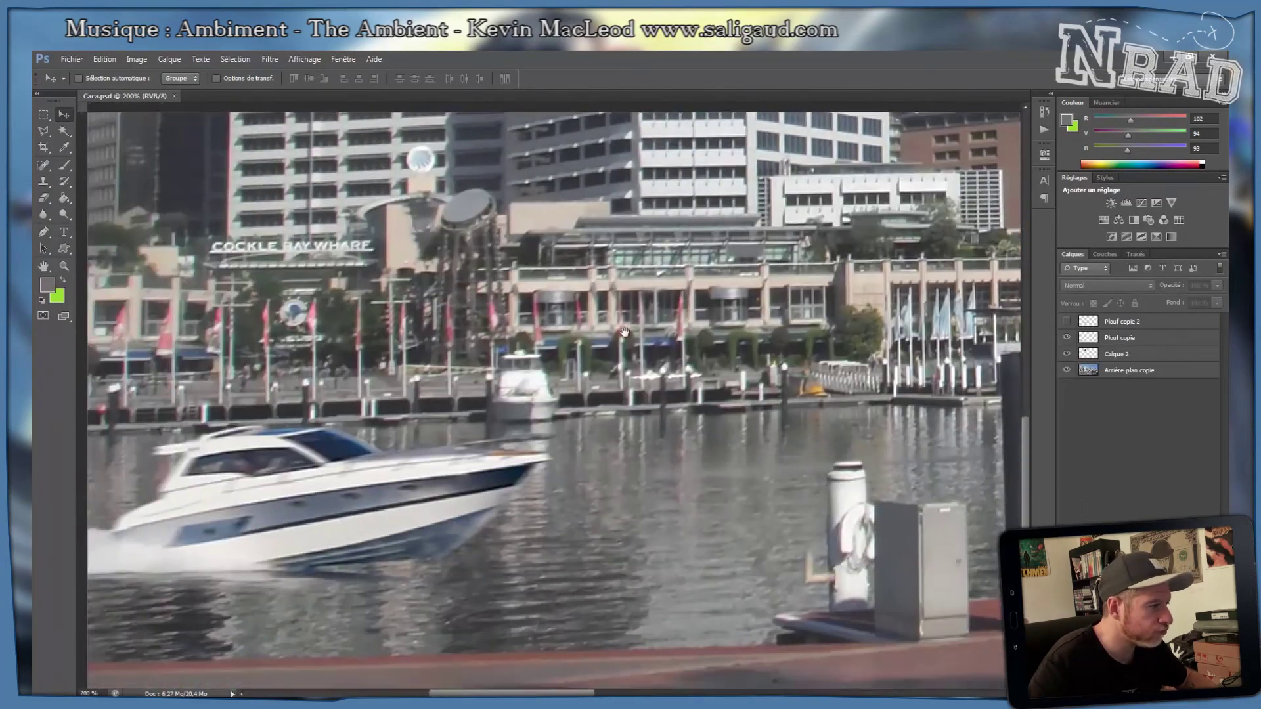
pyautogui.hotkey('ctrl', '-')
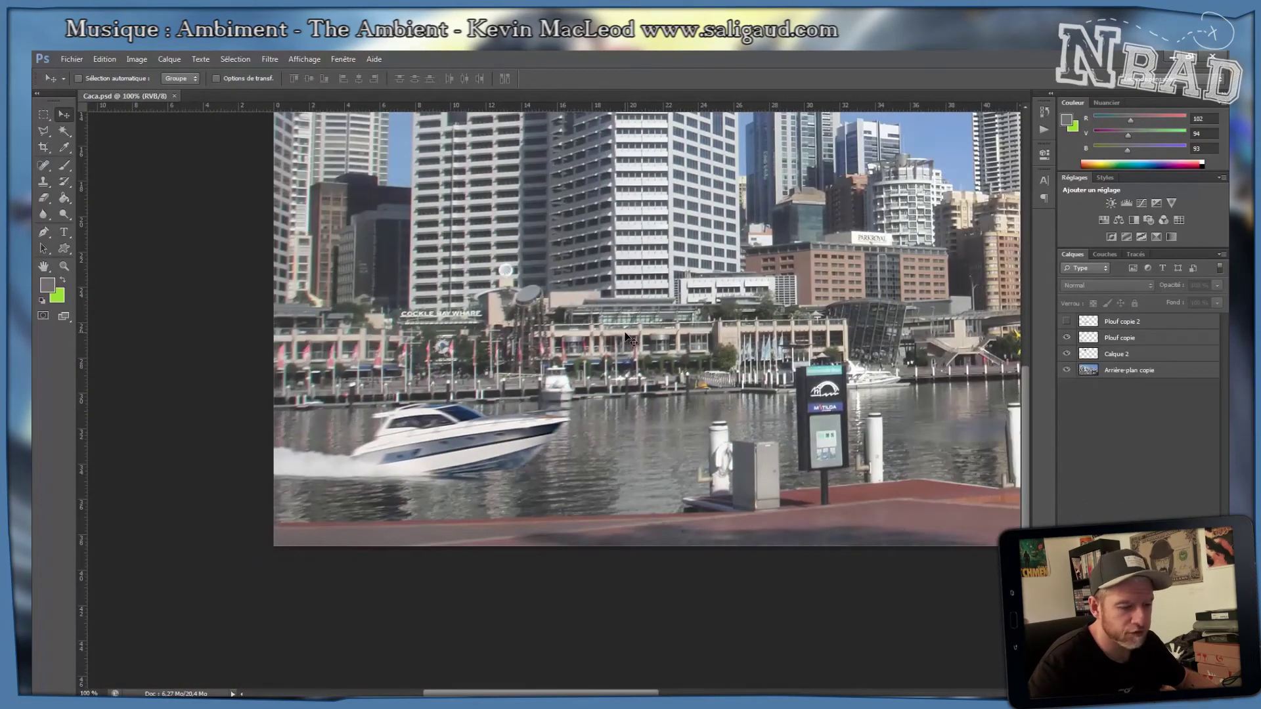
pyautogui.hotkey('ctrl', '-')
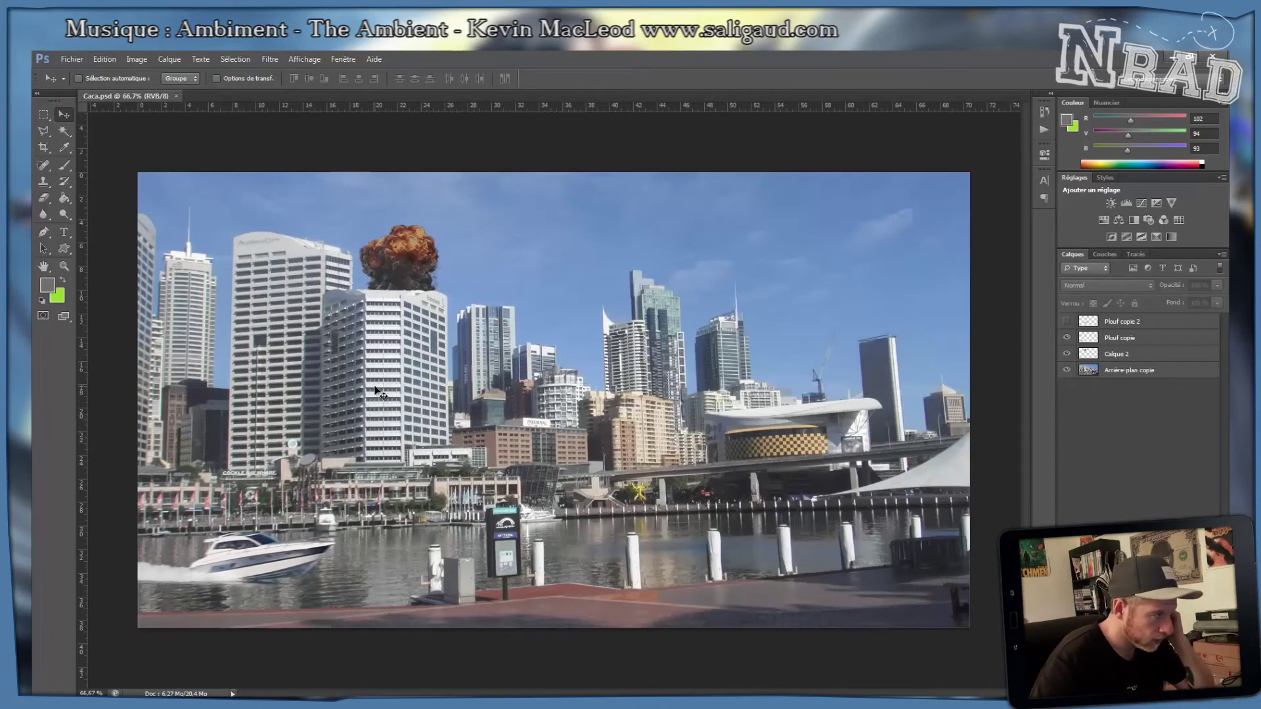
# Start a Color Balance adjustment on the Arrière-plan copie layer with midtone levels of +1, +3 and +13.
pyautogui.click(1132, 371)
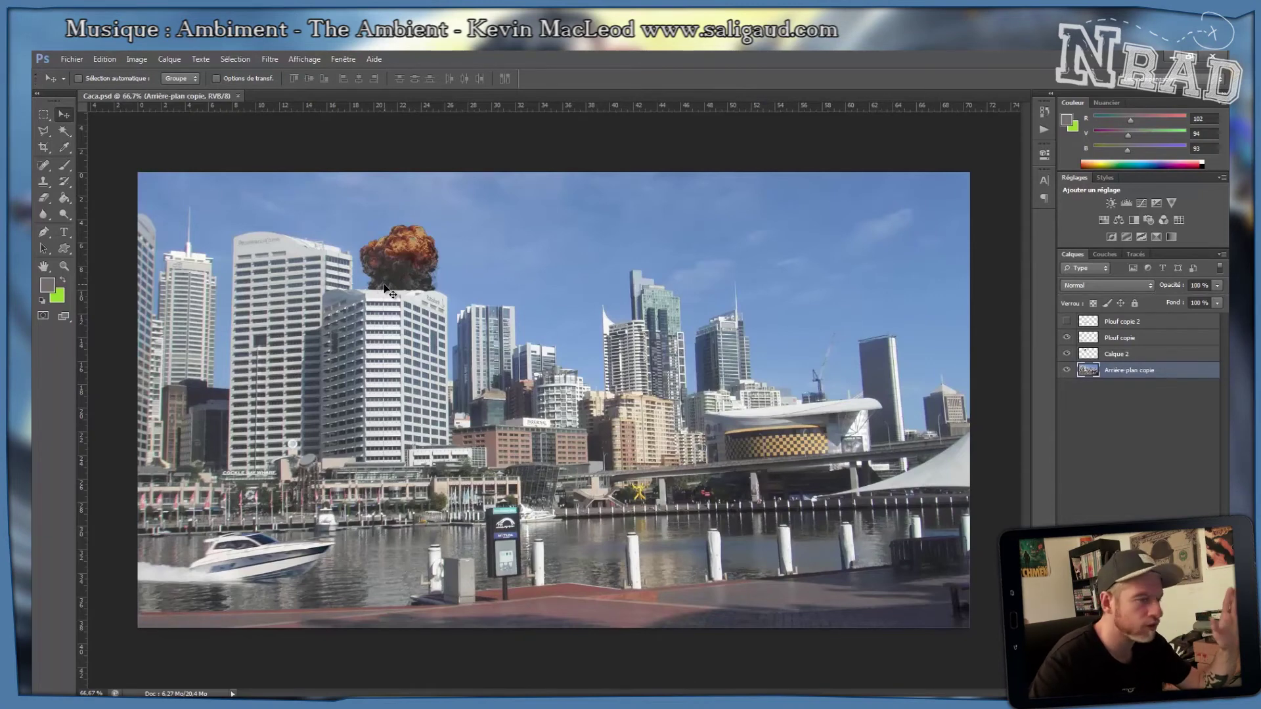
pyautogui.click(137, 59)
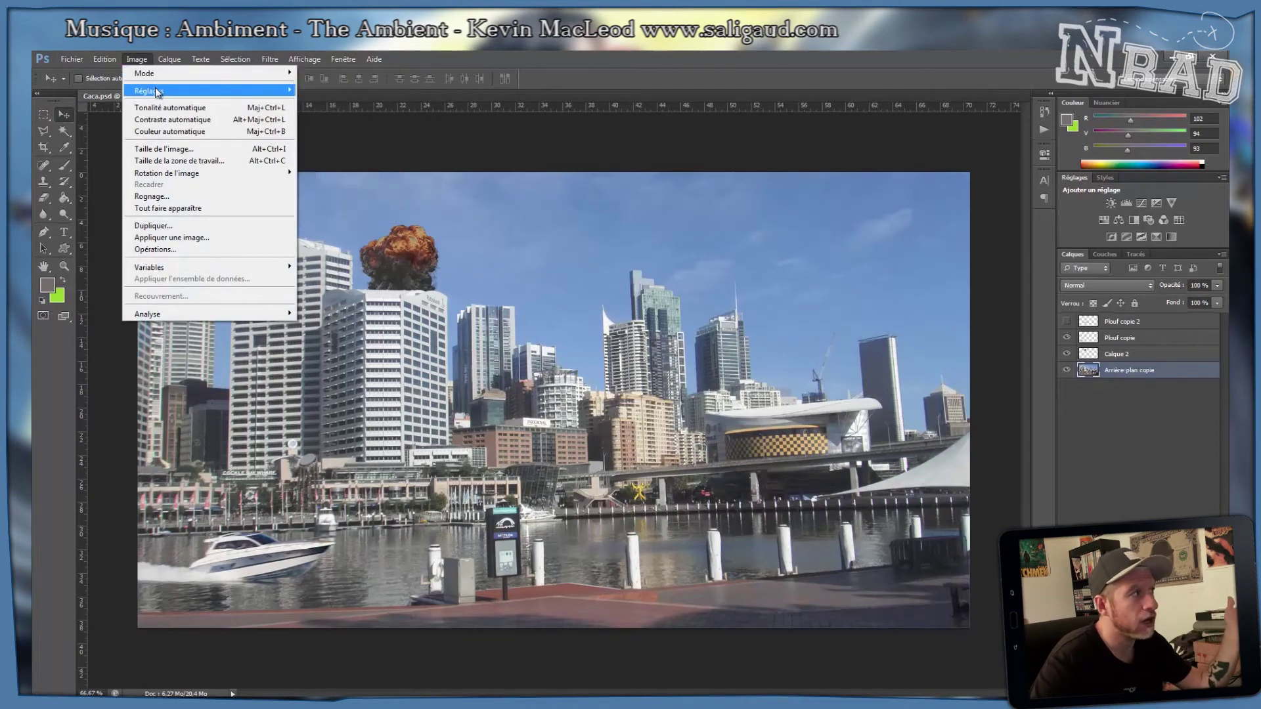
pyautogui.moveTo(157, 92)
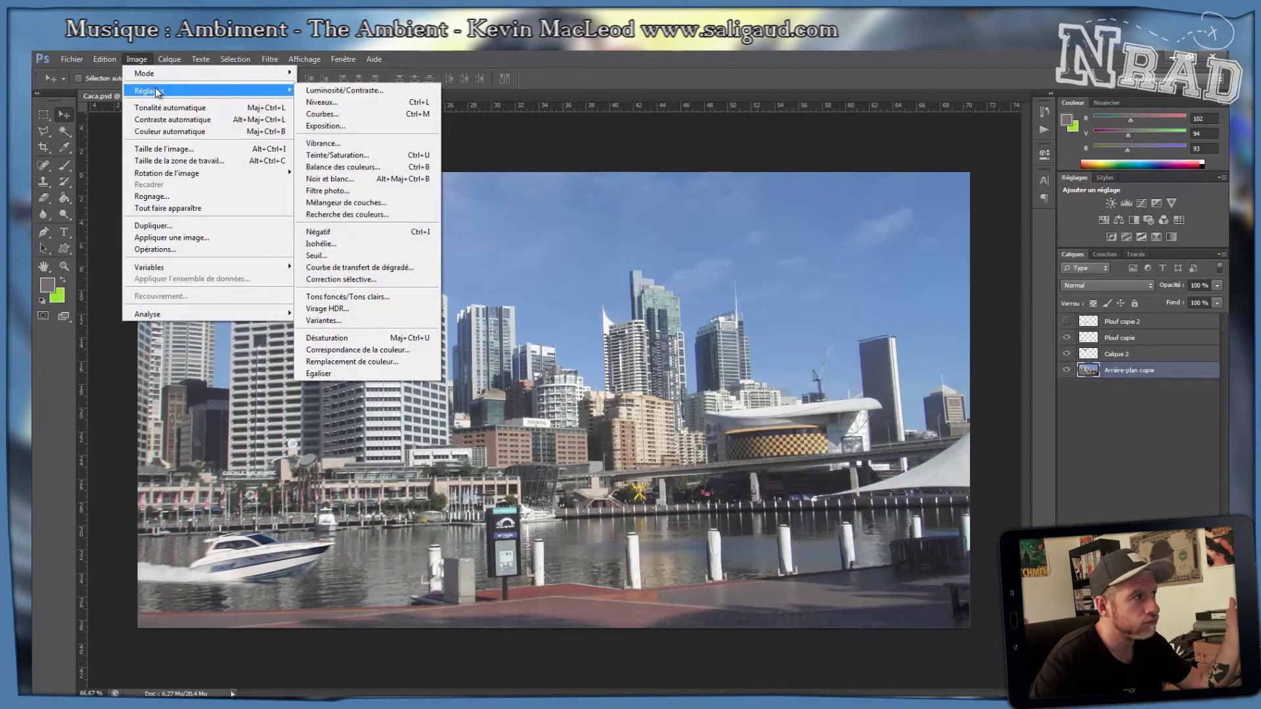
pyautogui.click(384, 170)
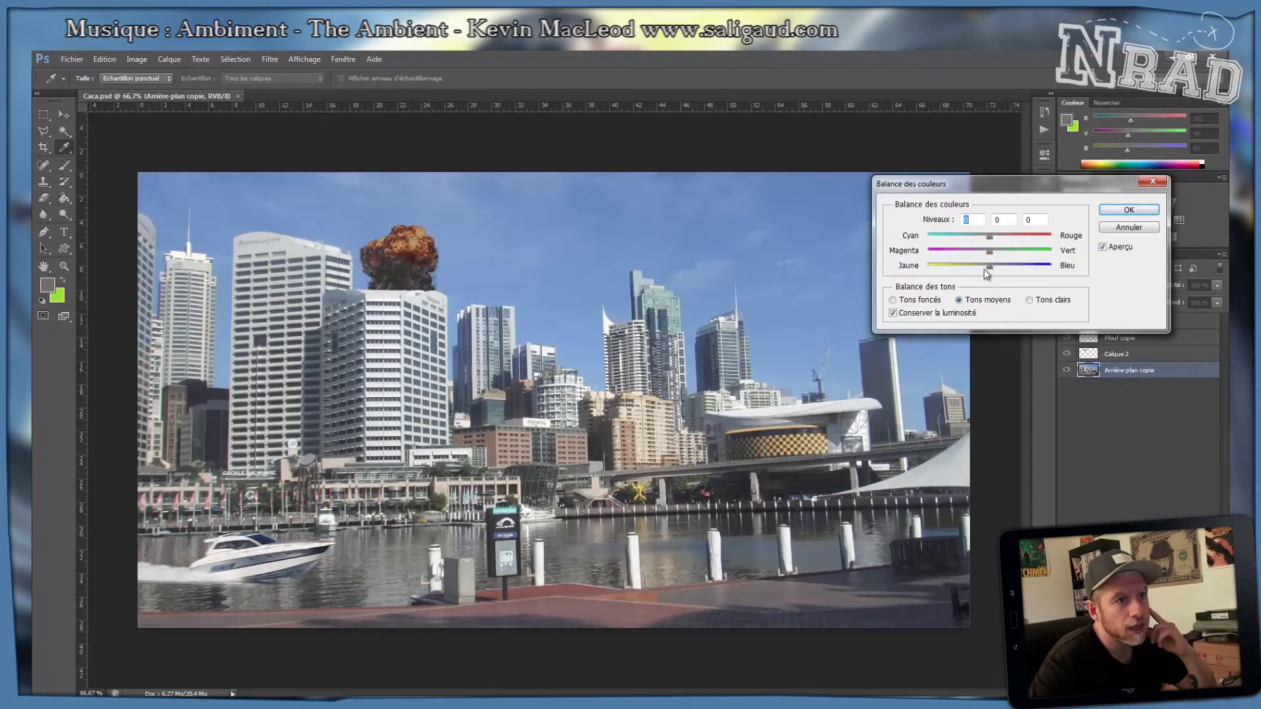
pyautogui.moveTo(998, 184); pyautogui.dragTo(623, 336)
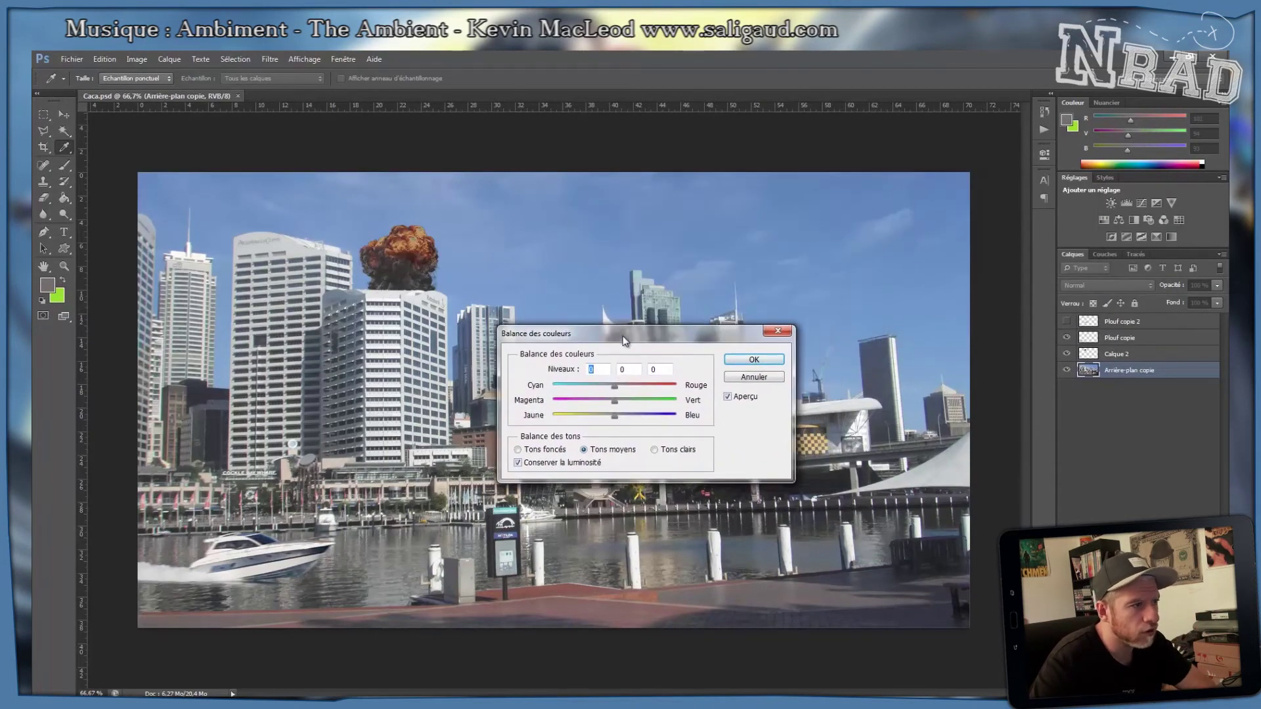
pyautogui.moveTo(614, 415)
pyautogui.mouseDown()
pyautogui.moveTo(672, 415)
pyautogui.moveTo(598, 402)
pyautogui.moveTo(618, 402)
pyautogui.moveTo(612, 416)
pyautogui.moveTo(612, 402)
pyautogui.mouseUp()
pyautogui.click(613, 421)
pyautogui.moveTo(622, 334)
pyautogui.mouseDown()
pyautogui.moveTo(644, 396)
pyautogui.moveTo(639, 342)
pyautogui.mouseUp()
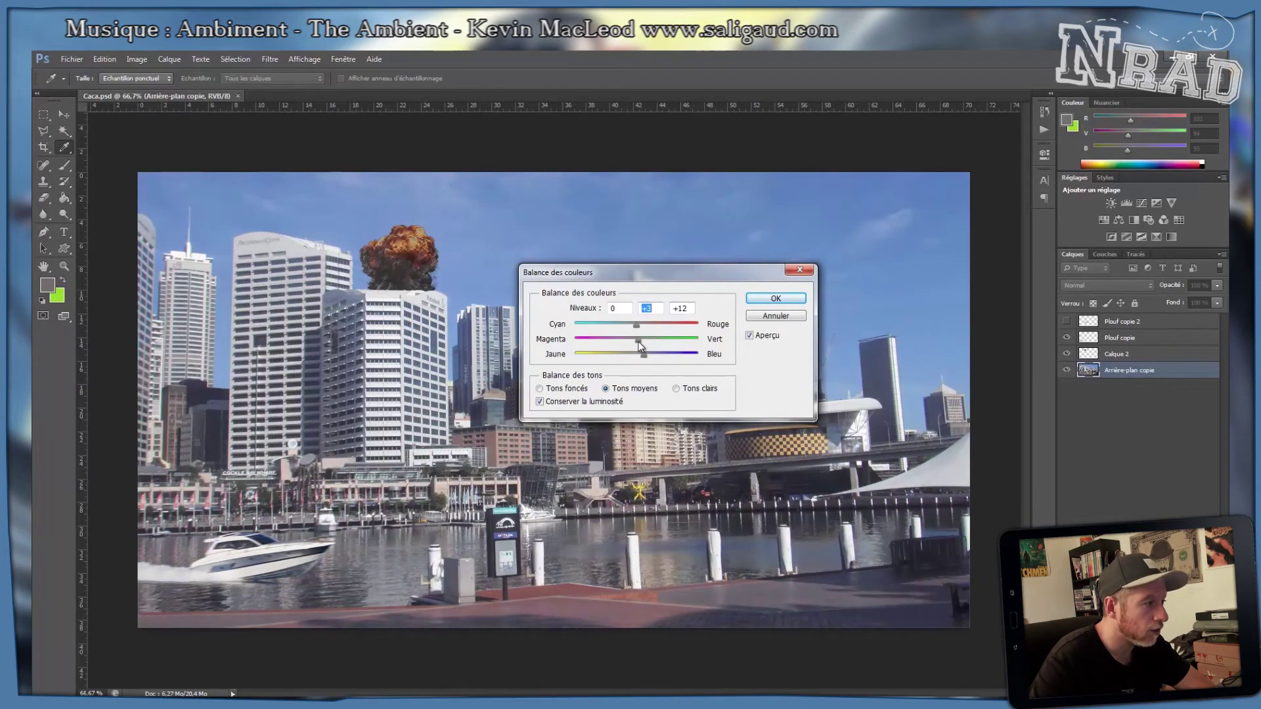
pyautogui.moveTo(643, 355); pyautogui.dragTo(637, 324)
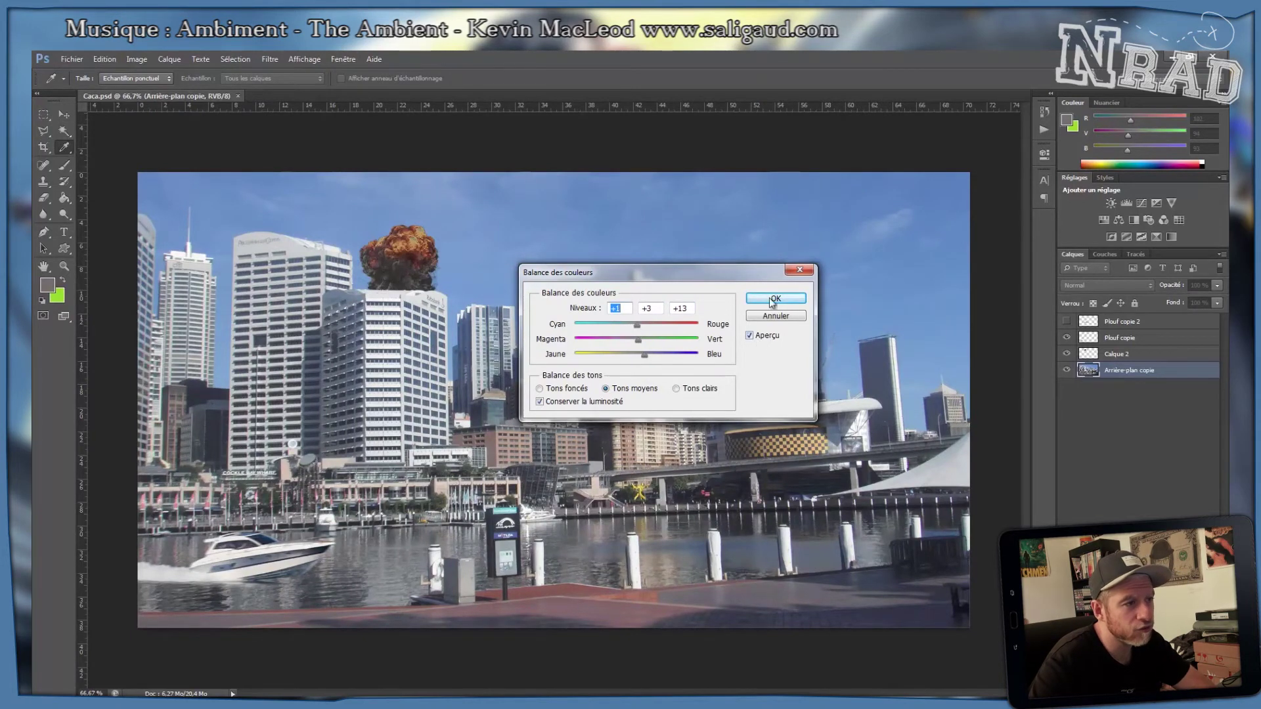
# Compare the city photo with and without the Color Balance preview, and try a cyan-red level of +53.
pyautogui.moveTo(757, 279); pyautogui.dragTo(756, 206)
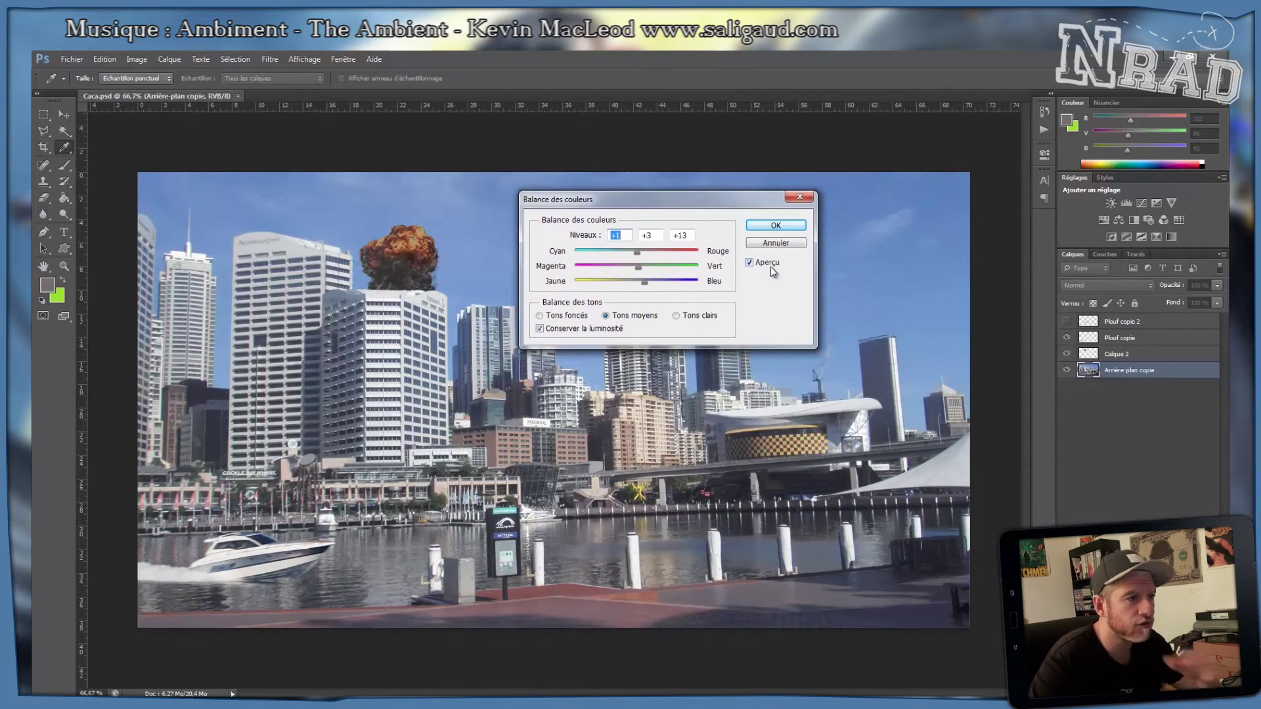
pyautogui.click(770, 267)
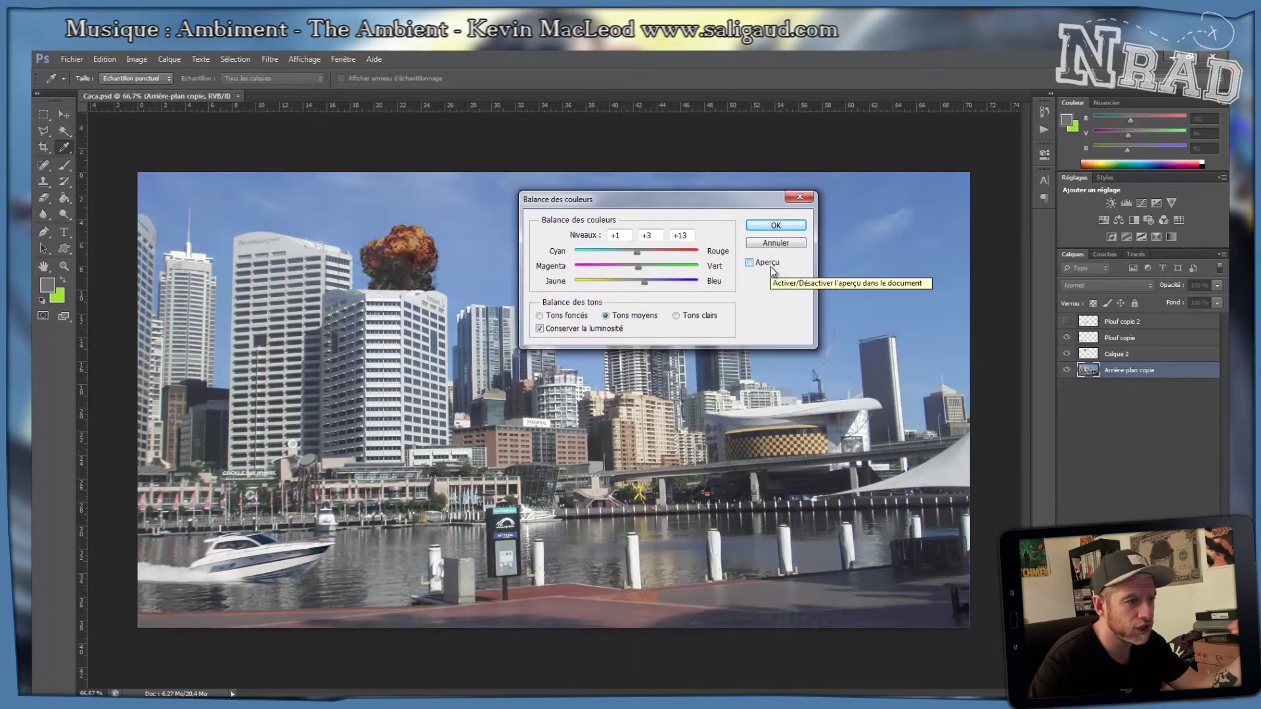
pyautogui.click(772, 271)
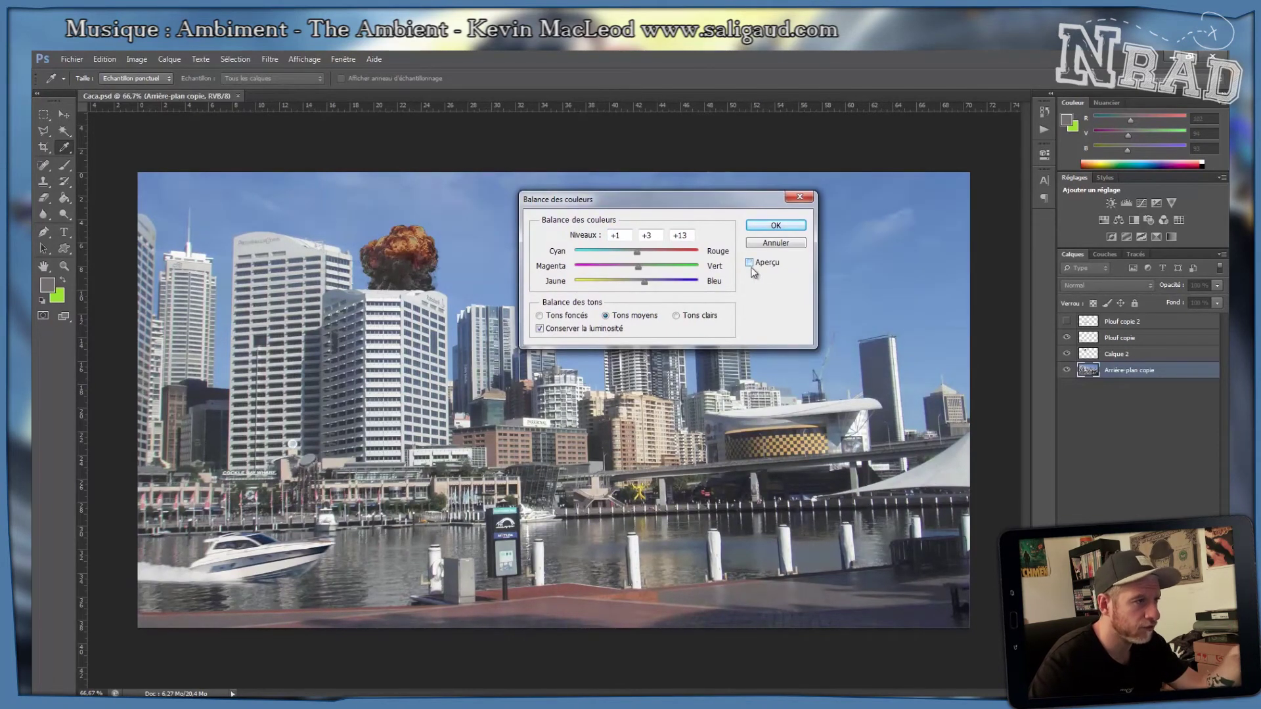
pyautogui.click(669, 251)
pyautogui.click(766, 265)
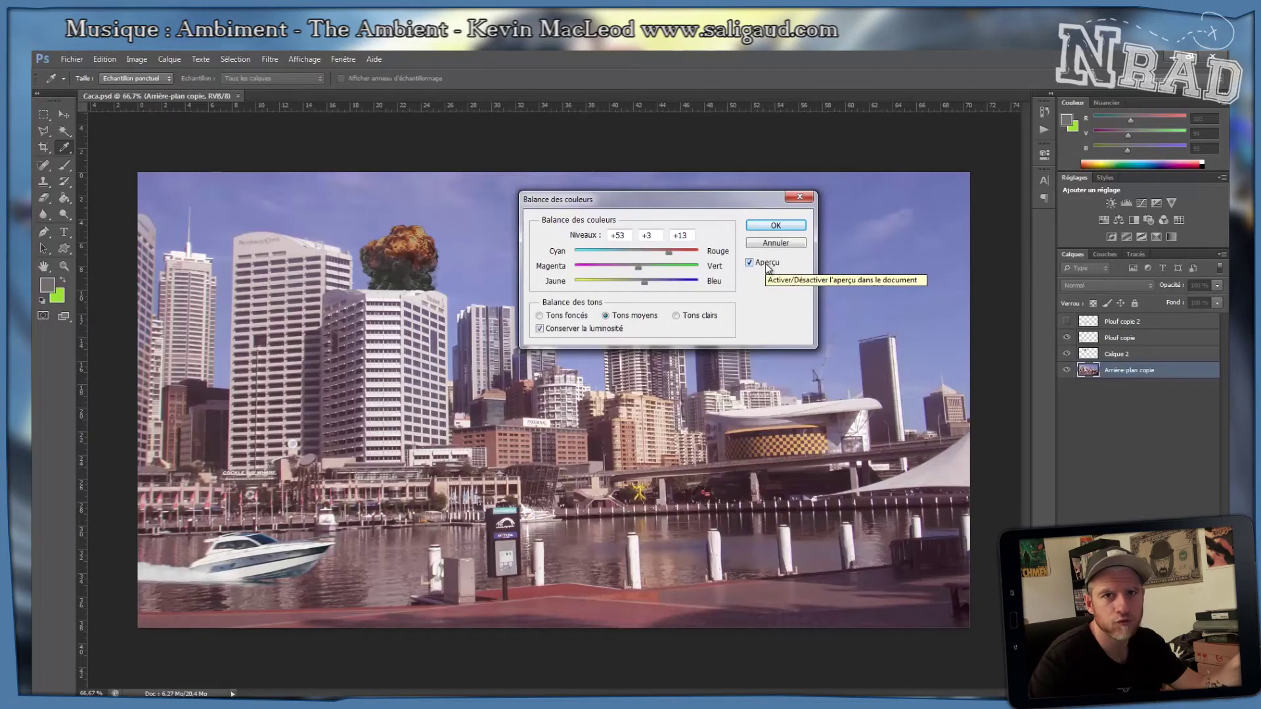
pyautogui.click(766, 264)
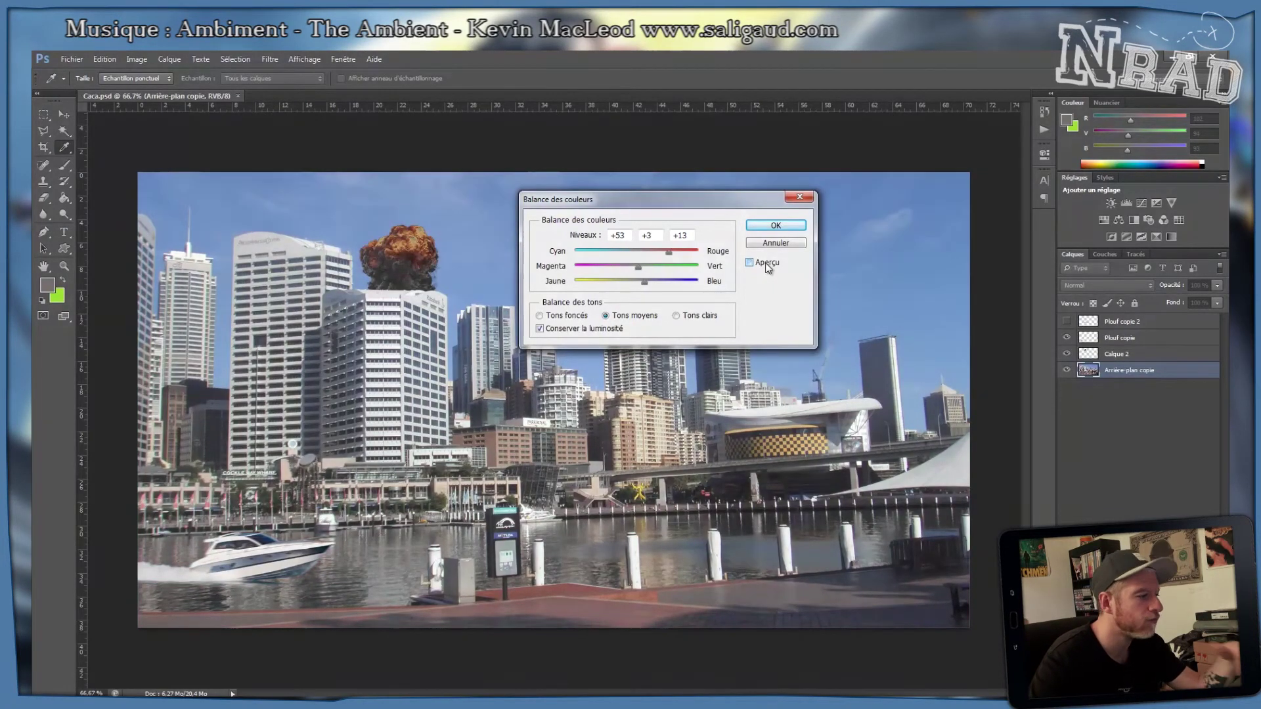
pyautogui.click(768, 268)
pyautogui.click(767, 266)
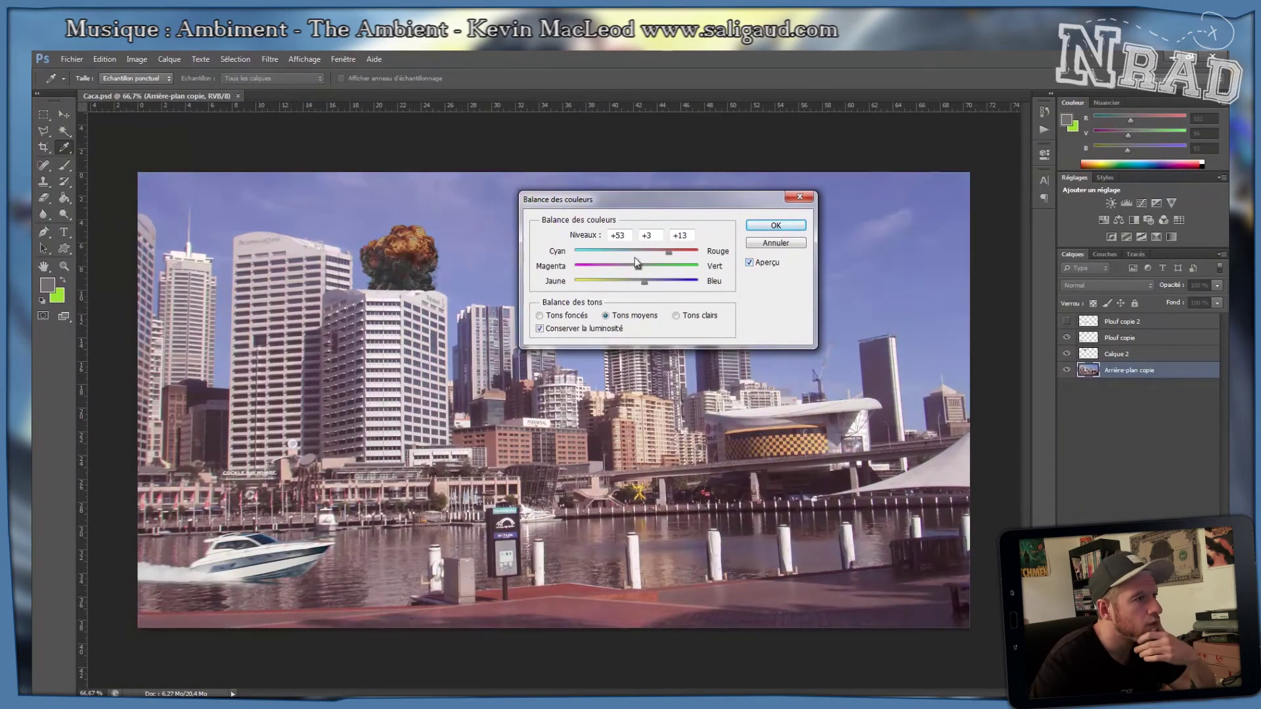
pyautogui.click(762, 265)
pyautogui.click(762, 265)
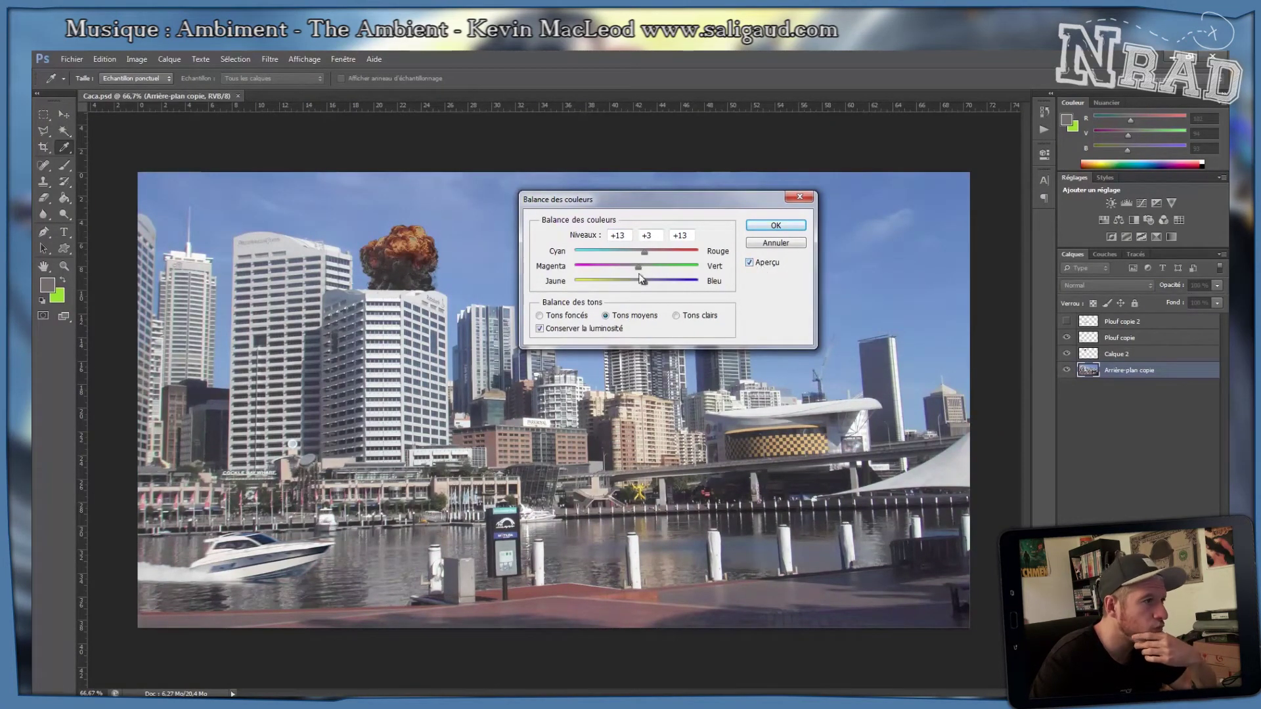
# Shift the cyan-red level to -19, compare it with the original colours, and apply the color balance.
pyautogui.moveTo(645, 251); pyautogui.dragTo(633, 253)
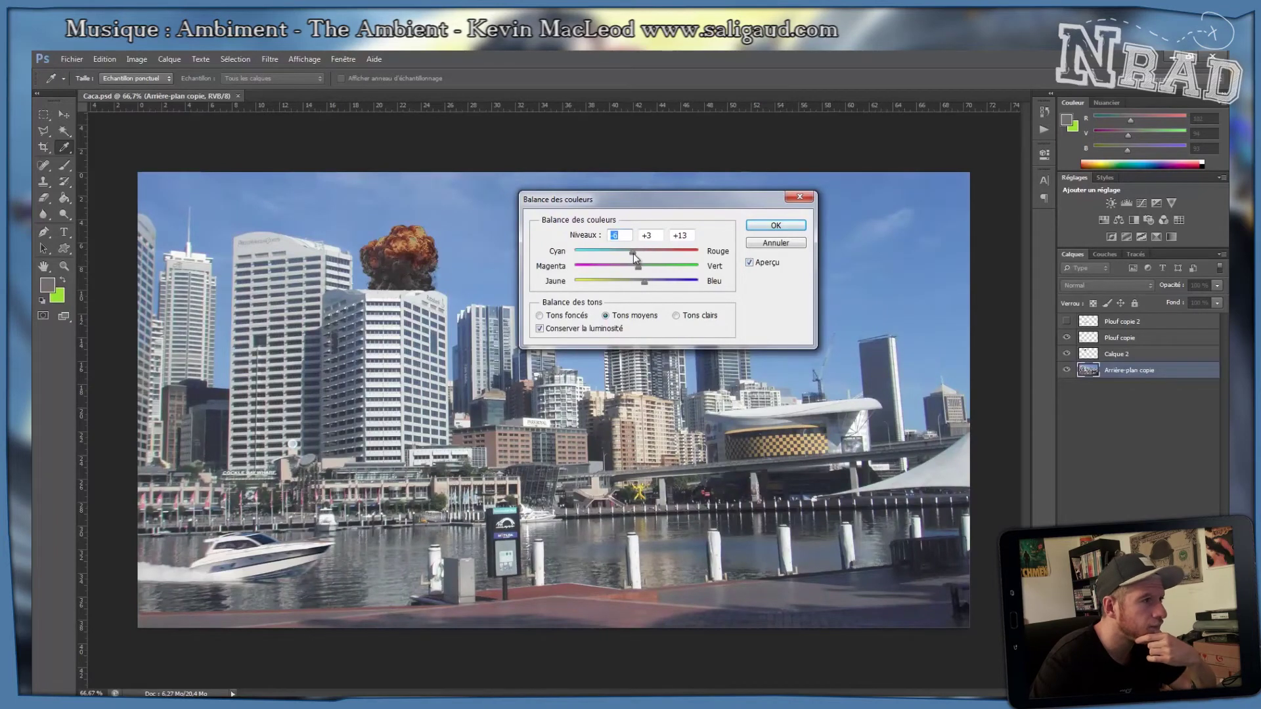
pyautogui.moveTo(625, 253); pyautogui.dragTo(624, 252)
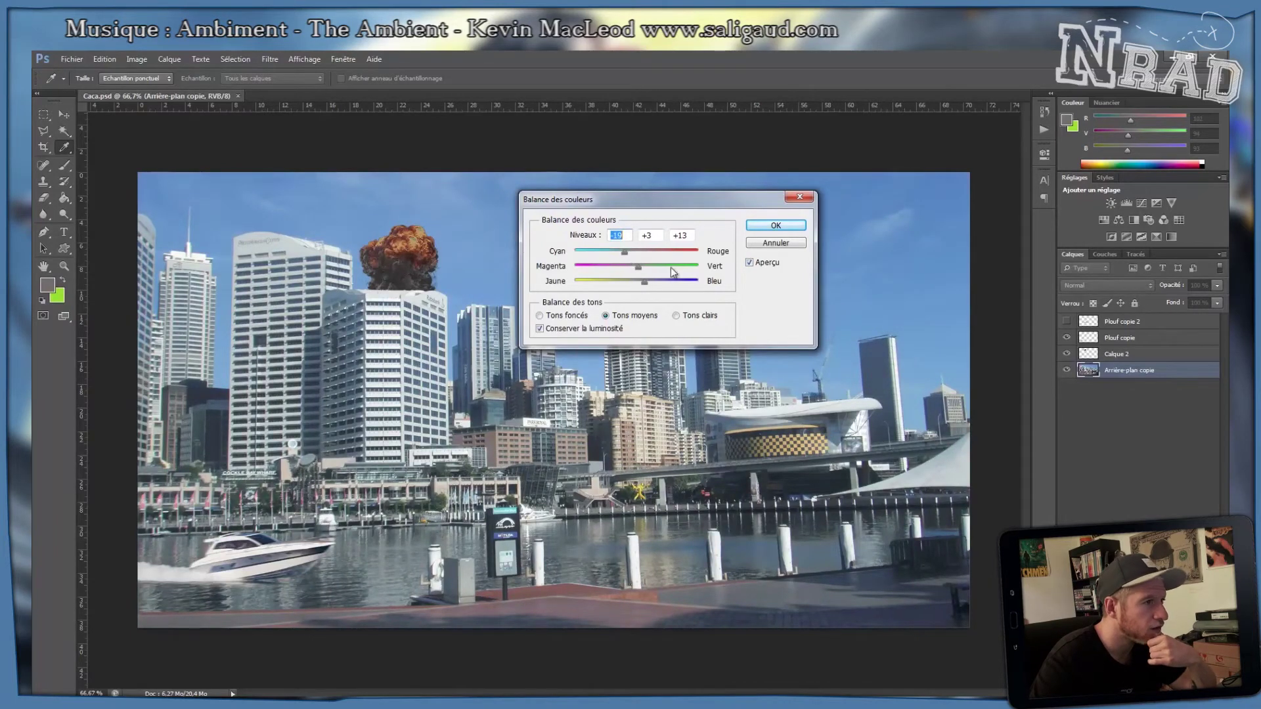
pyautogui.click(767, 262)
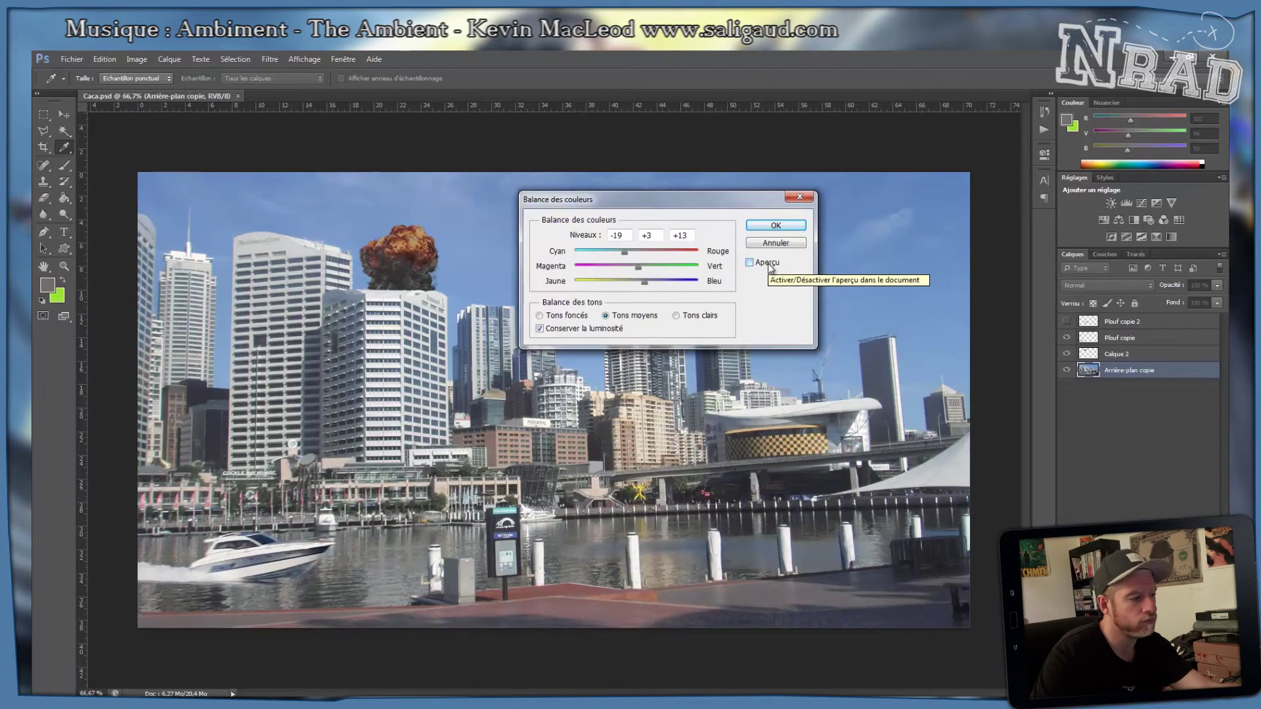
pyautogui.click(768, 264)
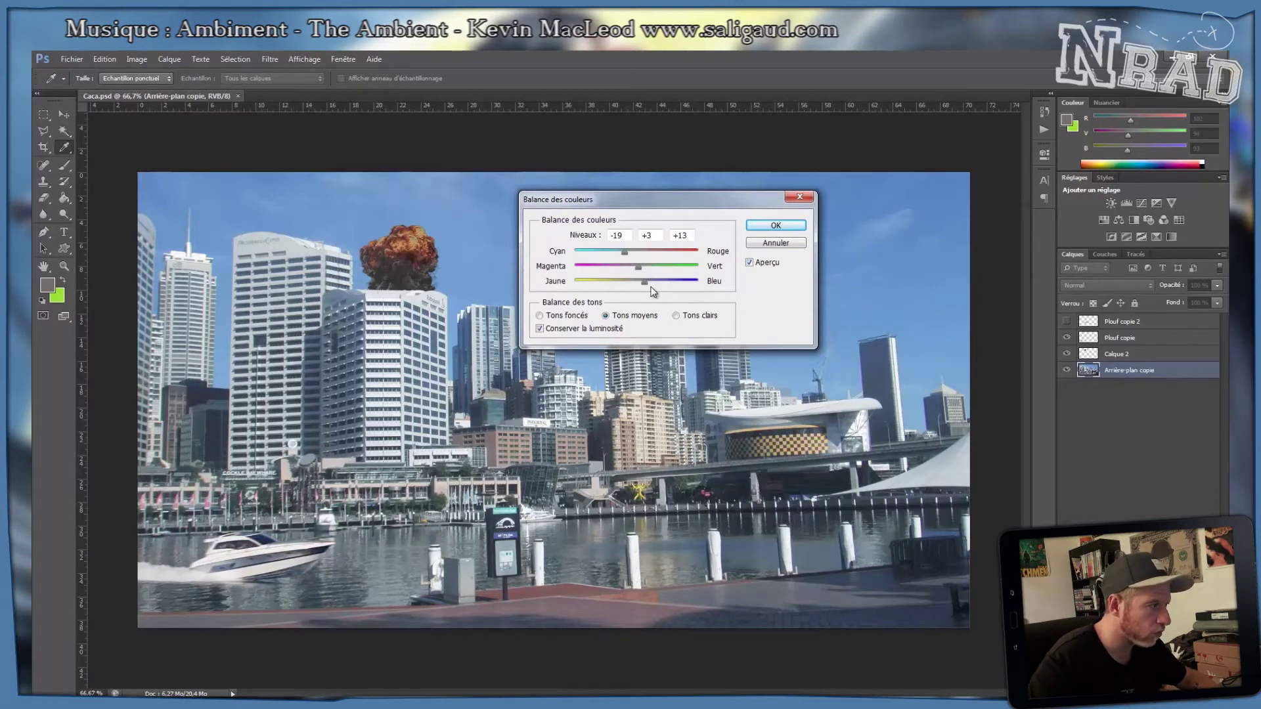
pyautogui.press('Return')
pyautogui.press('v')
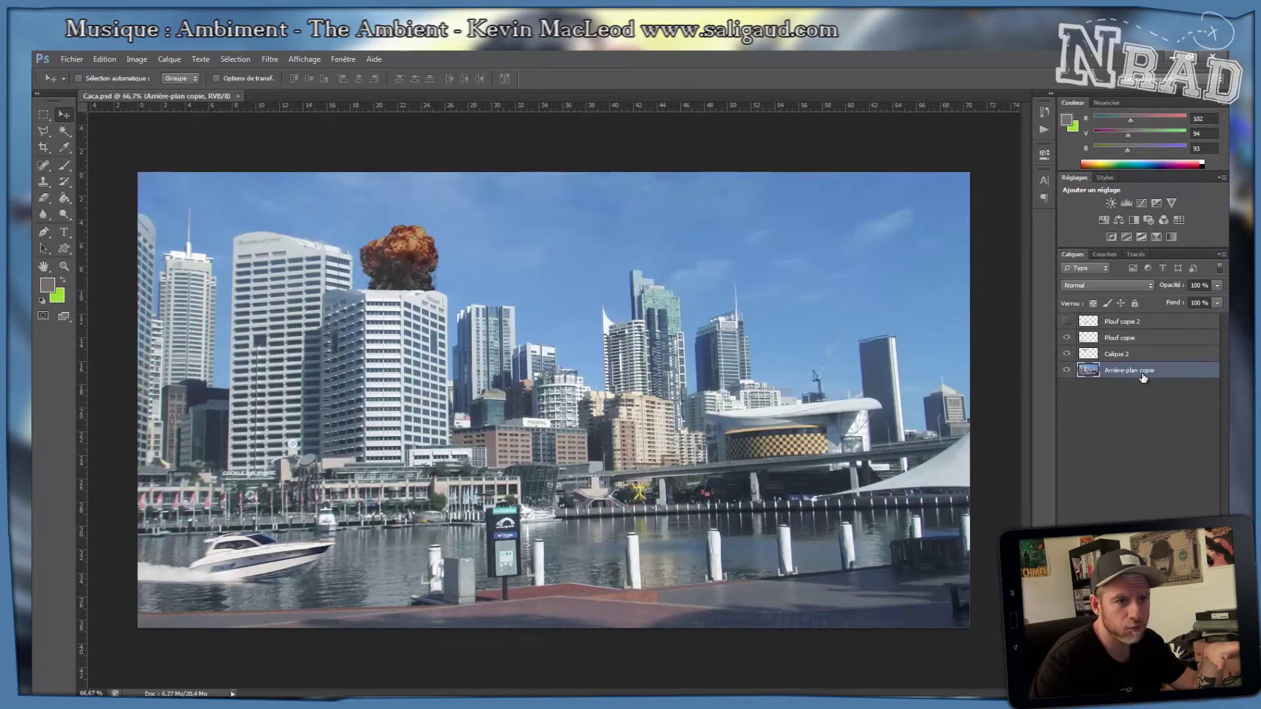
# Start a Brightness/Contrast adjustment on the city layer, try brightness -5 with contrast 59, and compare it with the original.
pyautogui.click(136, 59)
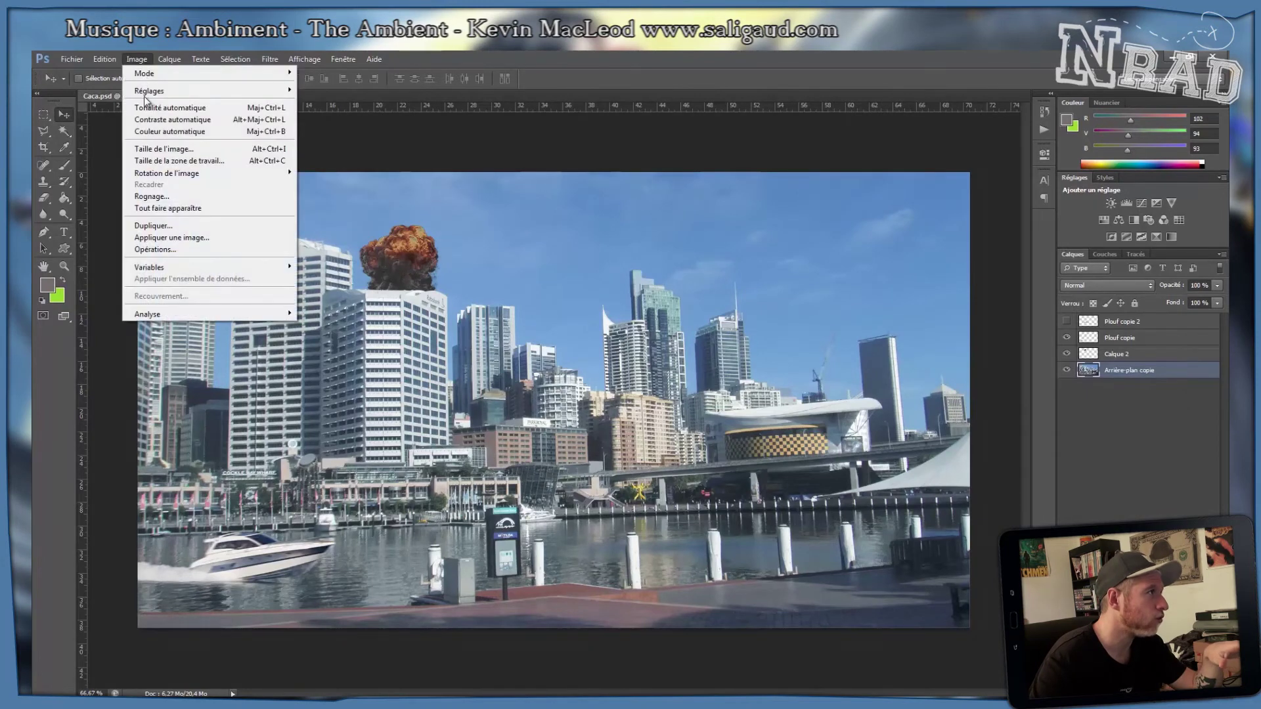
pyautogui.moveTo(150, 97)
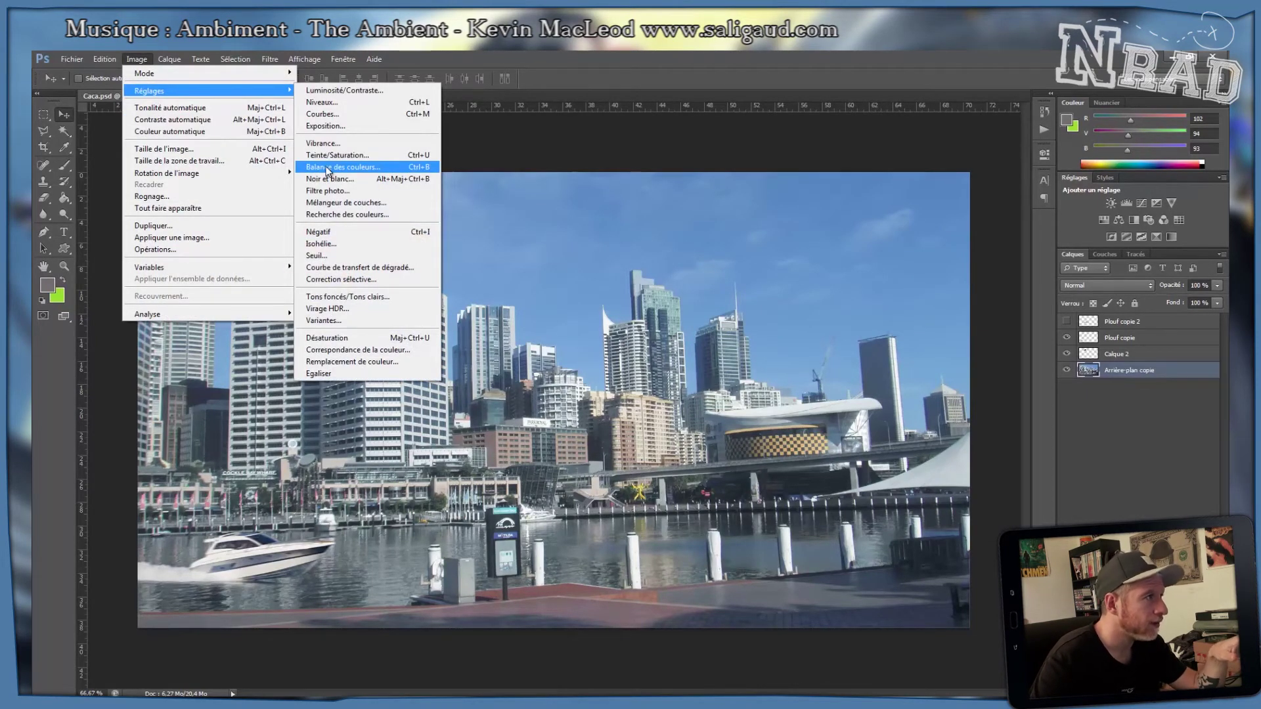
pyautogui.click(361, 92)
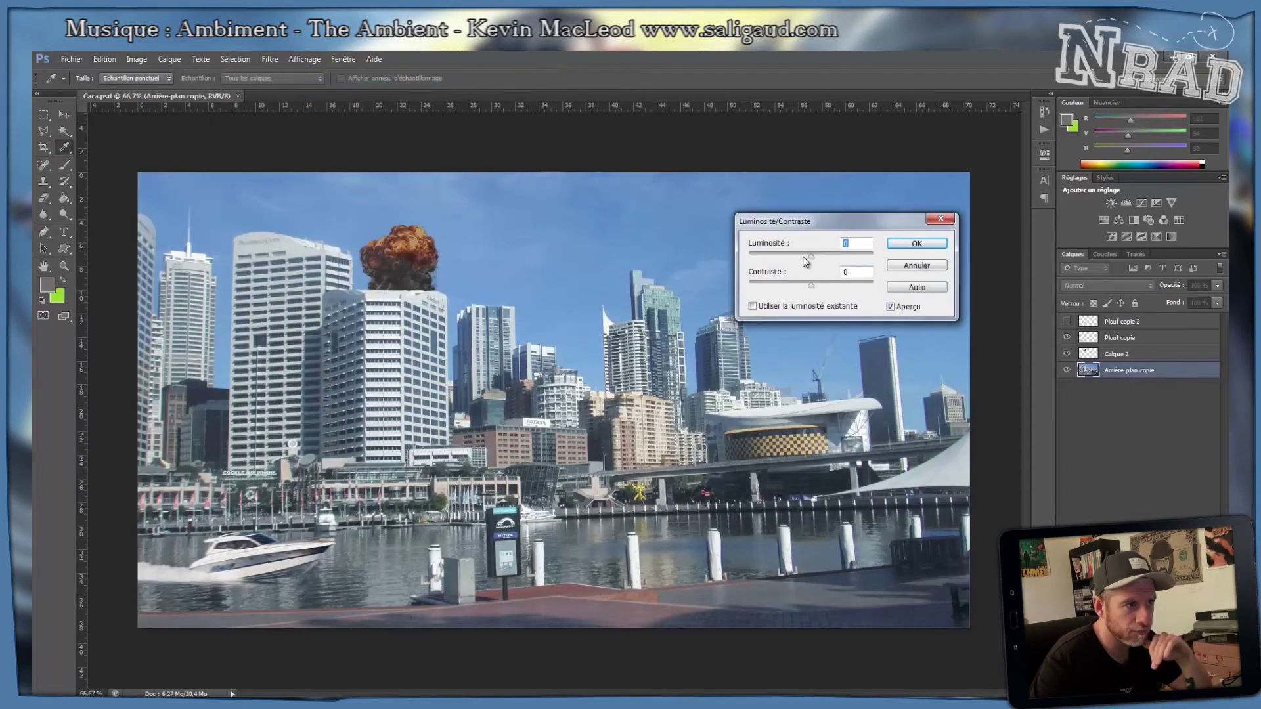
pyautogui.moveTo(811, 256); pyautogui.dragTo(812, 291)
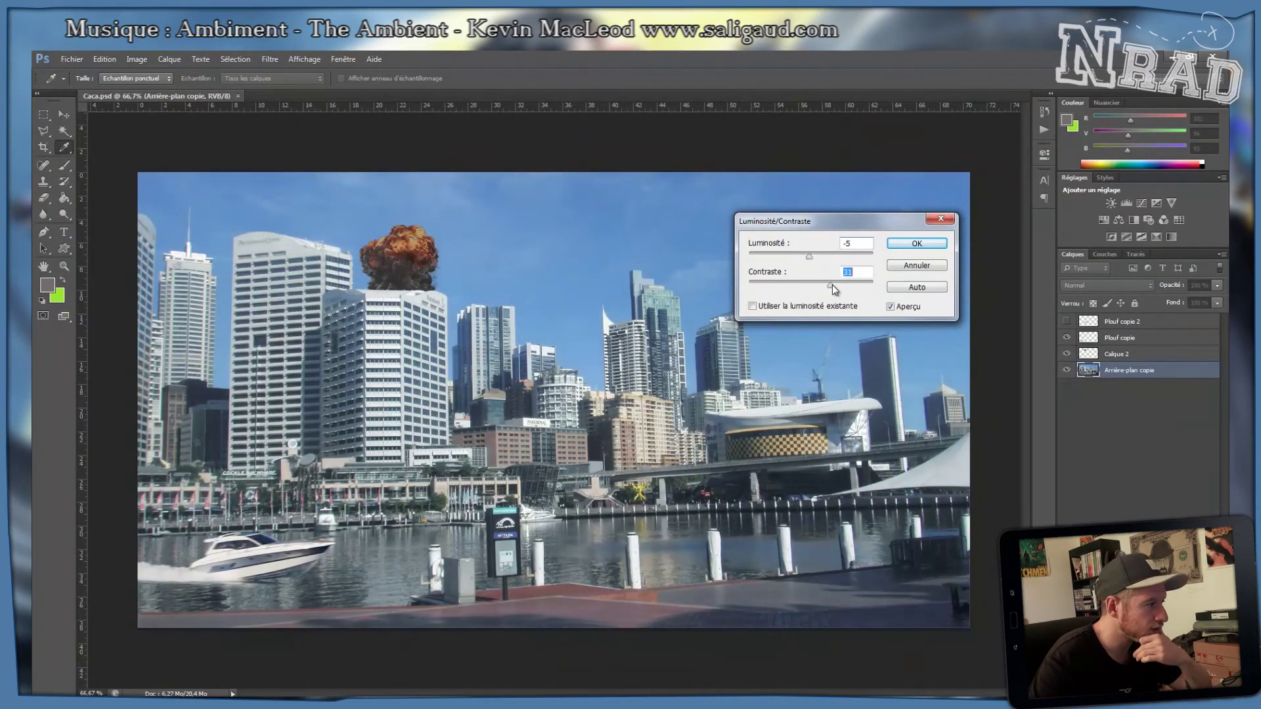
pyautogui.moveTo(845, 285); pyautogui.dragTo(848, 285)
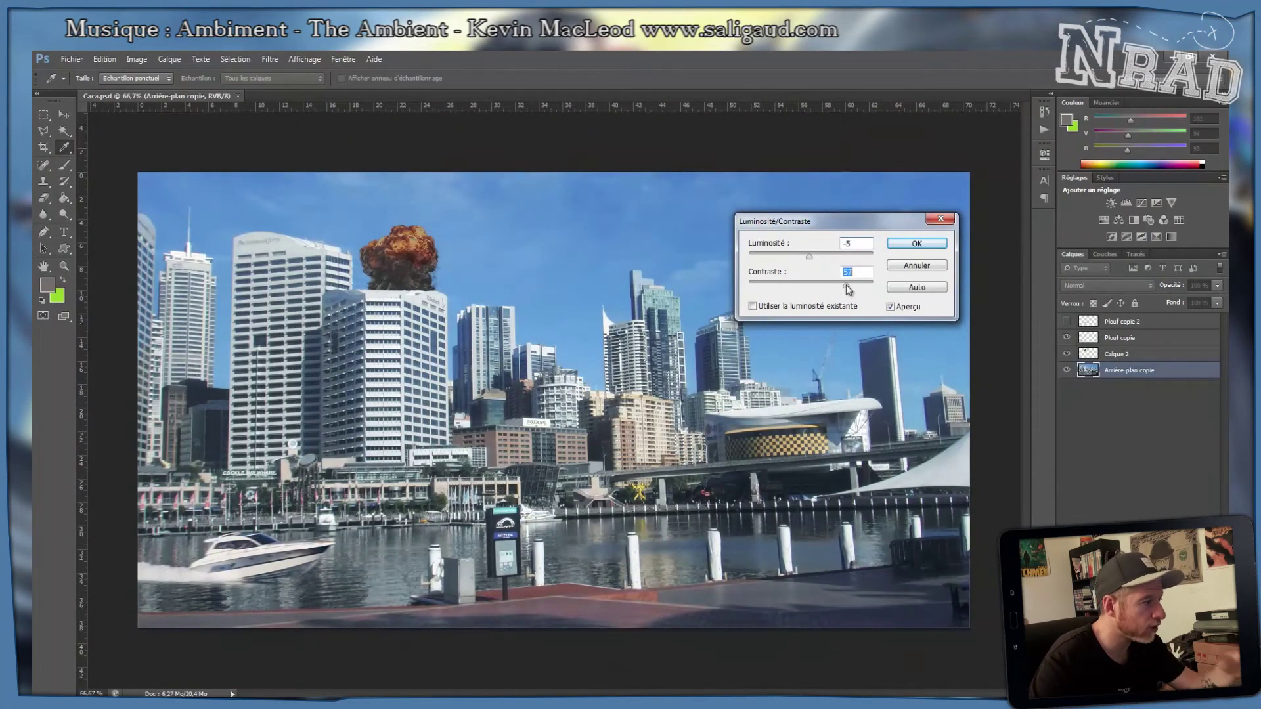
pyautogui.click(919, 311)
pyautogui.click(919, 311)
pyautogui.click(919, 311)
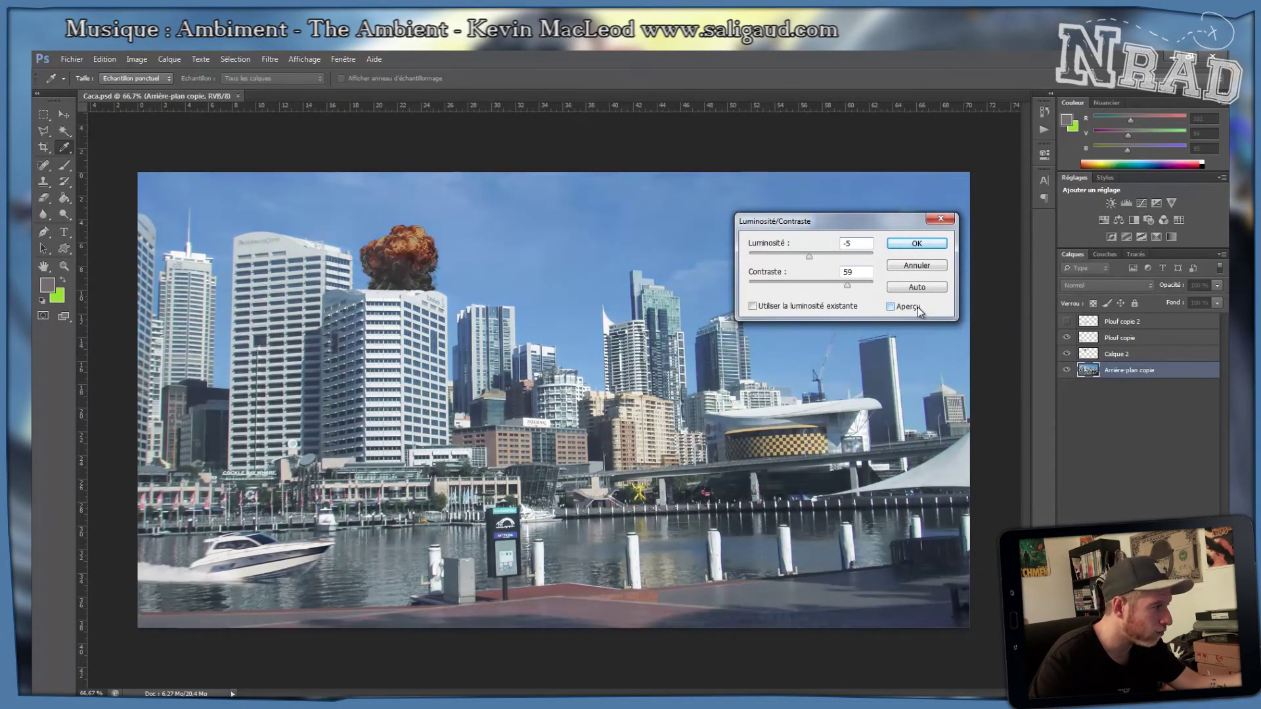
pyautogui.click(917, 309)
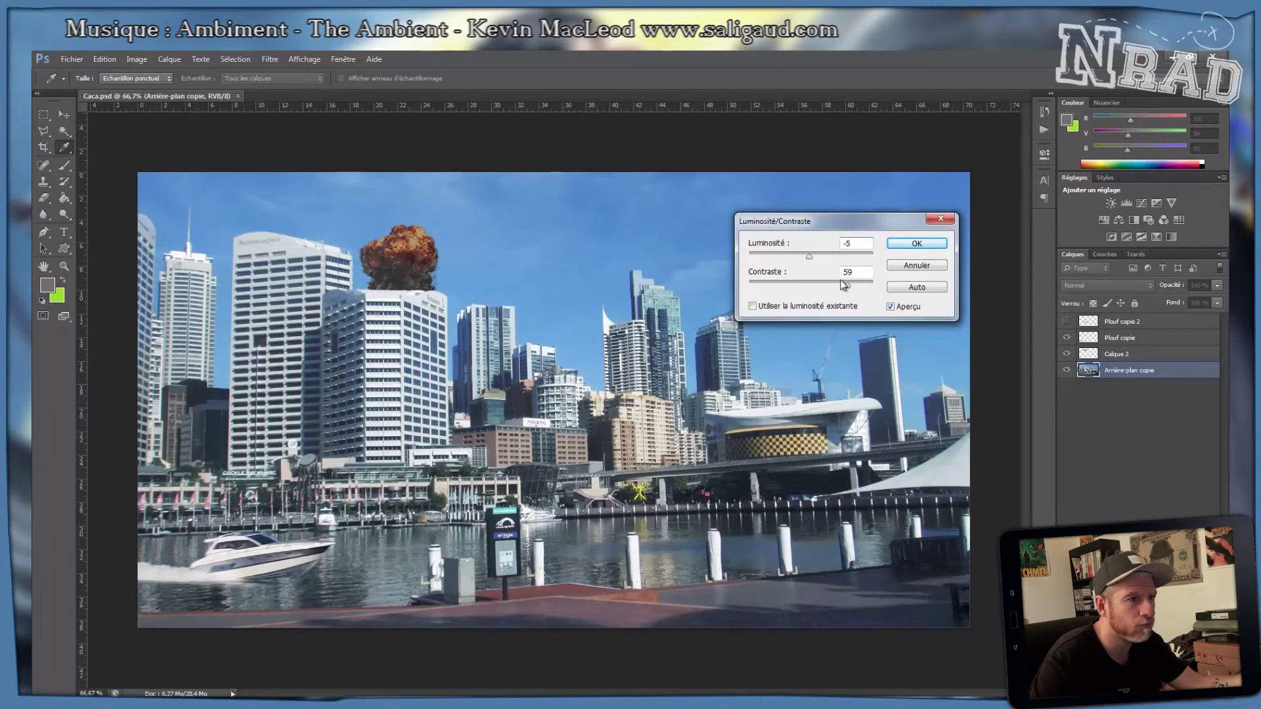
# Set the brightness to -3 and the contrast to 39, compare the preview, and apply the adjustment.
pyautogui.moveTo(810, 258)
pyautogui.mouseDown()
pyautogui.moveTo(794, 260)
pyautogui.moveTo(810, 254)
pyautogui.mouseUp()
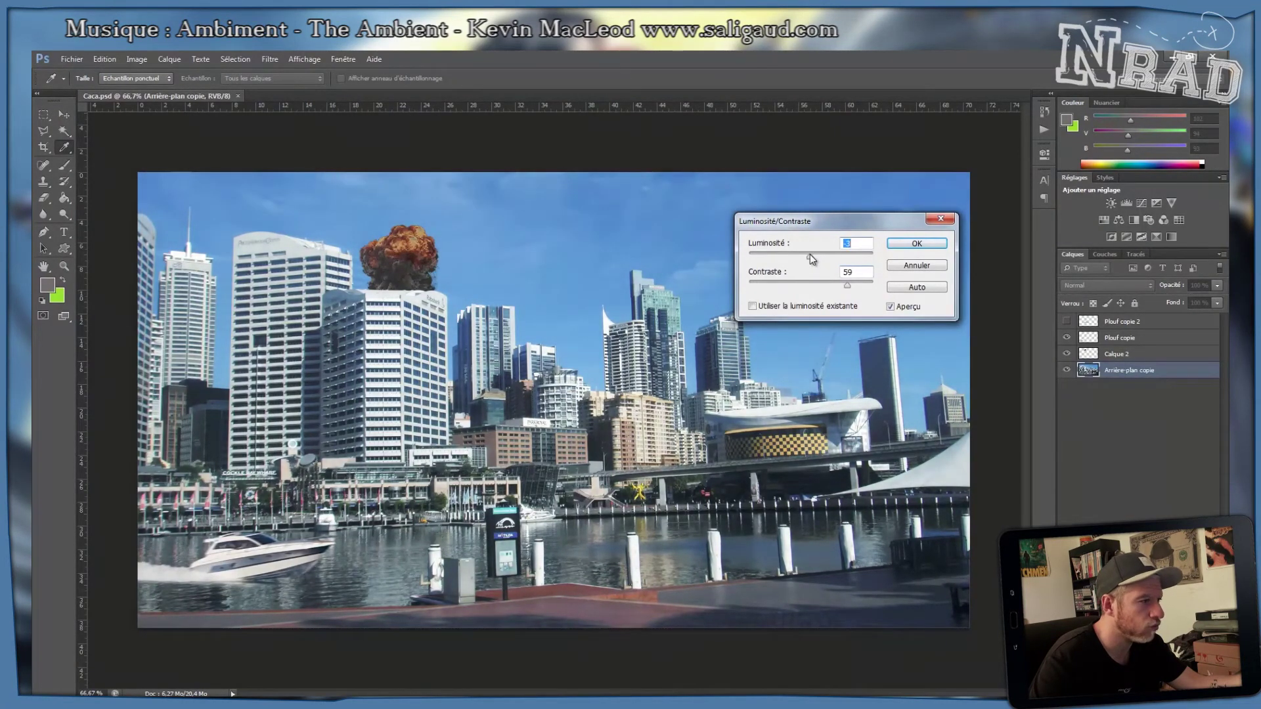
pyautogui.moveTo(847, 286)
pyautogui.mouseDown()
pyautogui.moveTo(811, 289)
pyautogui.moveTo(836, 289)
pyautogui.mouseUp()
pyautogui.click(892, 307)
pyautogui.click(891, 306)
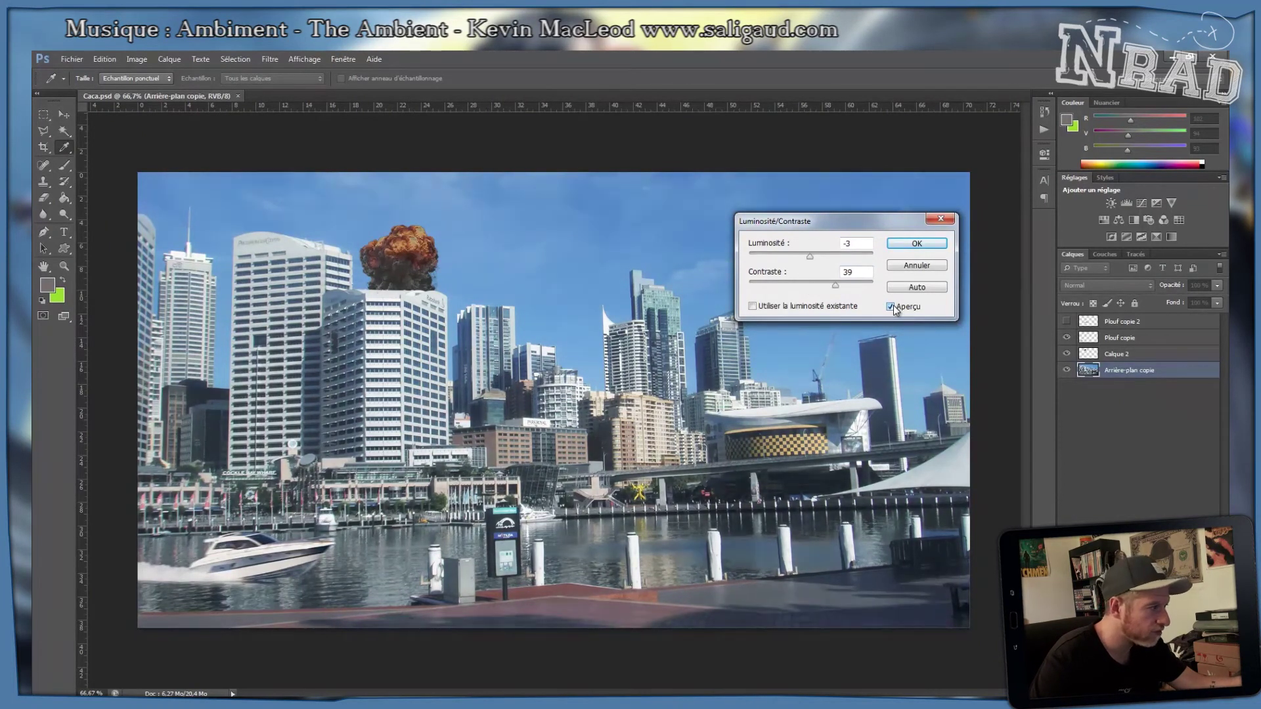
pyautogui.click(911, 245)
pyautogui.press('v')
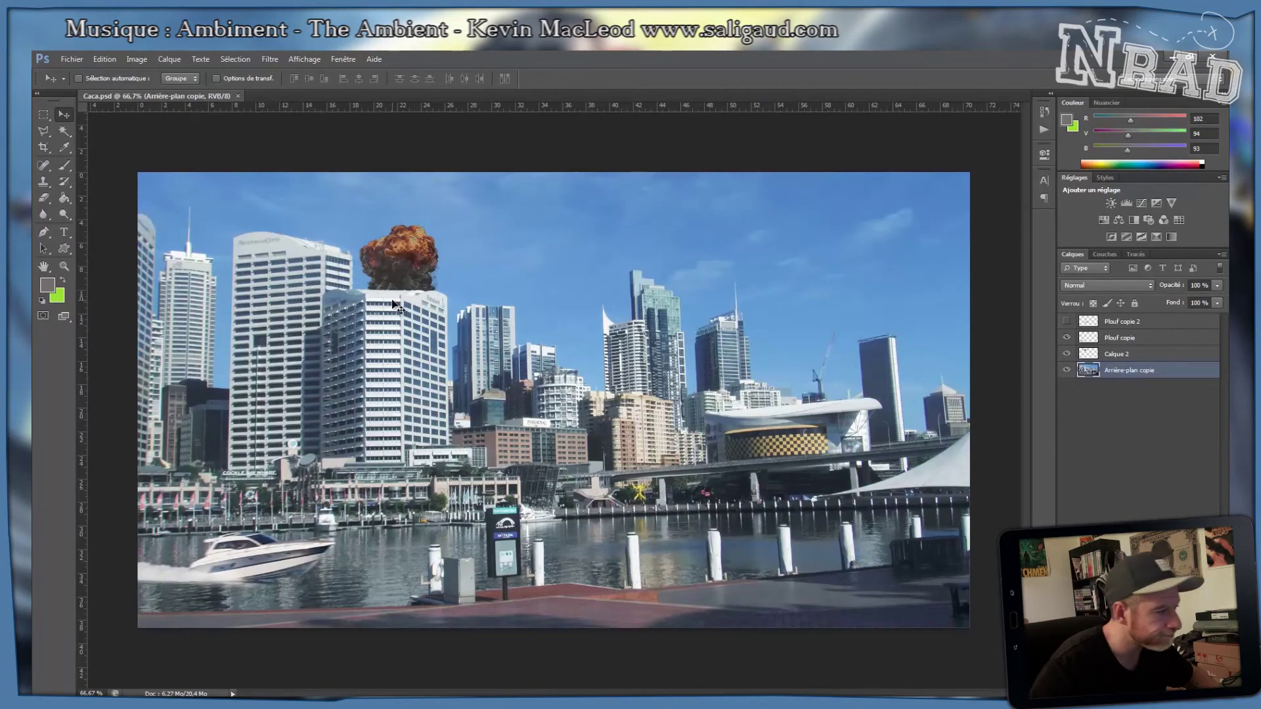
# Select the boat's Plouf copie layer from the image and duplicate it.
pyautogui.hotkey('ctrl', '+')
pyautogui.hotkey('ctrl', '+')
pyautogui.moveTo(238, 447); pyautogui.dragTo(711, 301)
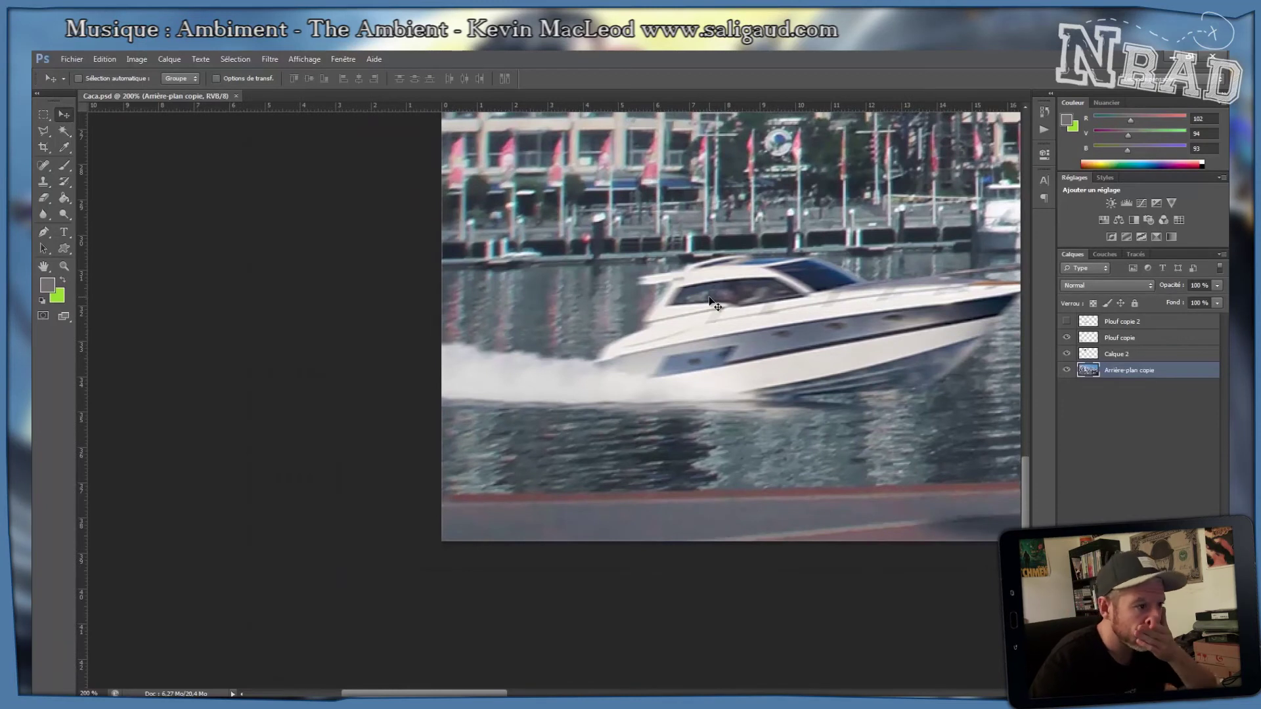
pyautogui.rightClick(752, 359)
pyautogui.click(782, 367)
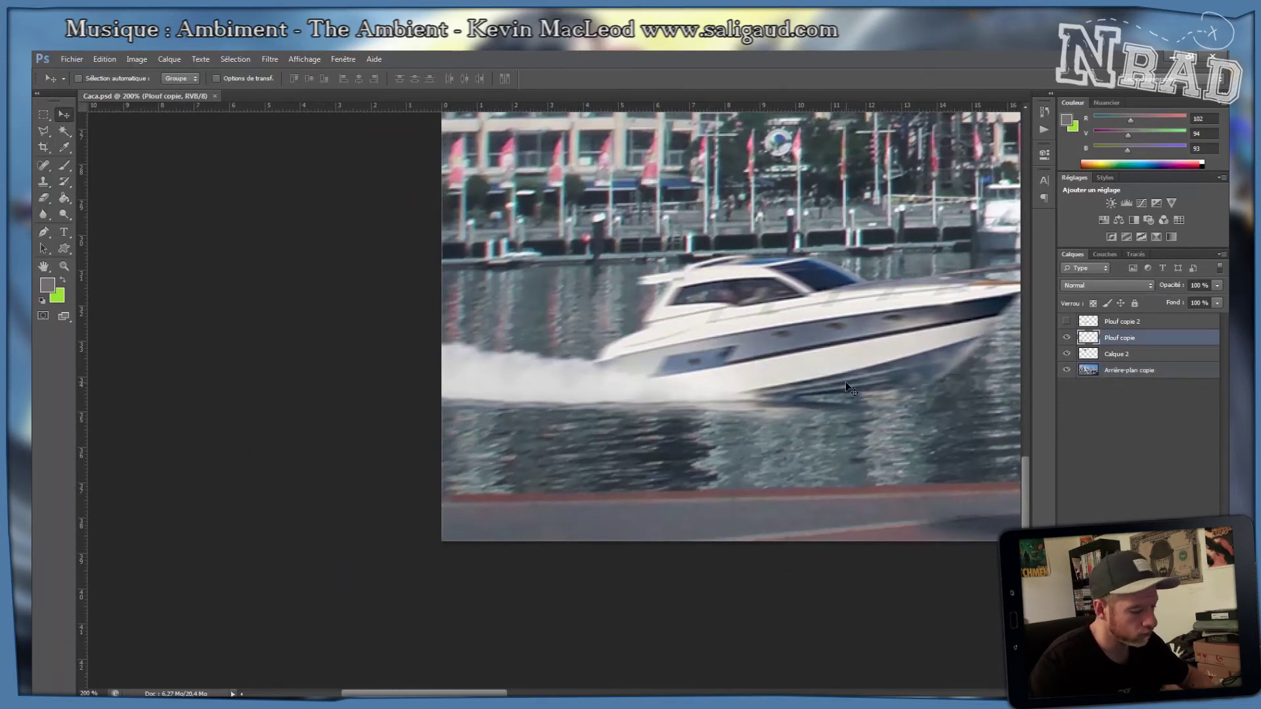
pyautogui.hotkey('ctrl', 'j')
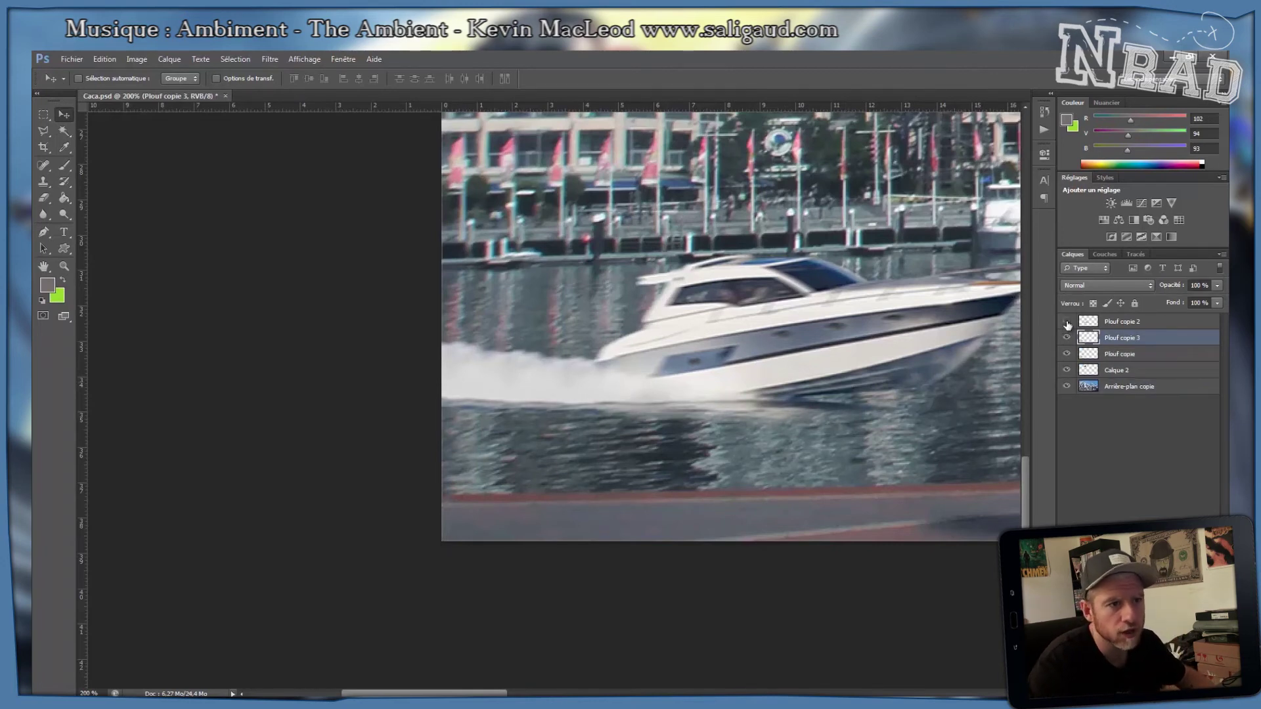
# Flip the Plouf copie 3 layer vertically with Free Transform and place the mirrored boat directly below the original hull.
pyautogui.moveTo(755, 308); pyautogui.dragTo(547, 294)
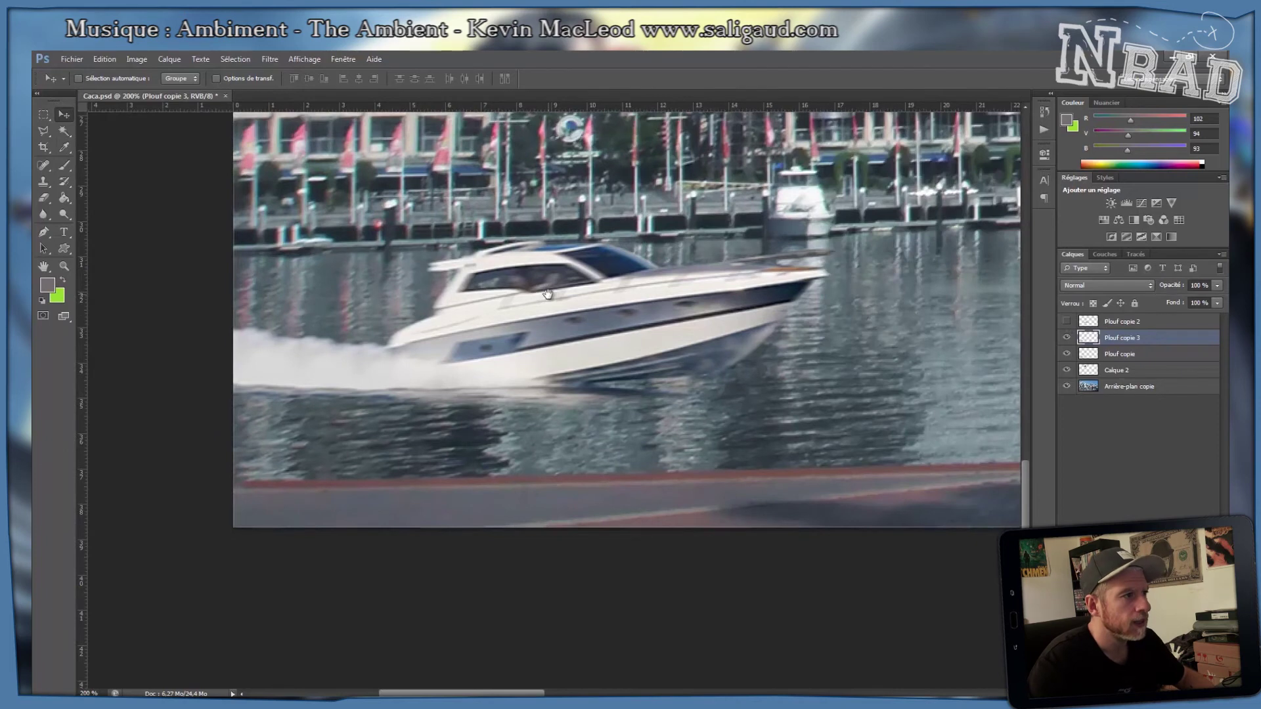
pyautogui.moveTo(708, 294)
pyautogui.mouseDown()
pyautogui.moveTo(498, 252)
pyautogui.moveTo(770, 236)
pyautogui.moveTo(732, 294)
pyautogui.moveTo(711, 300)
pyautogui.mouseUp()
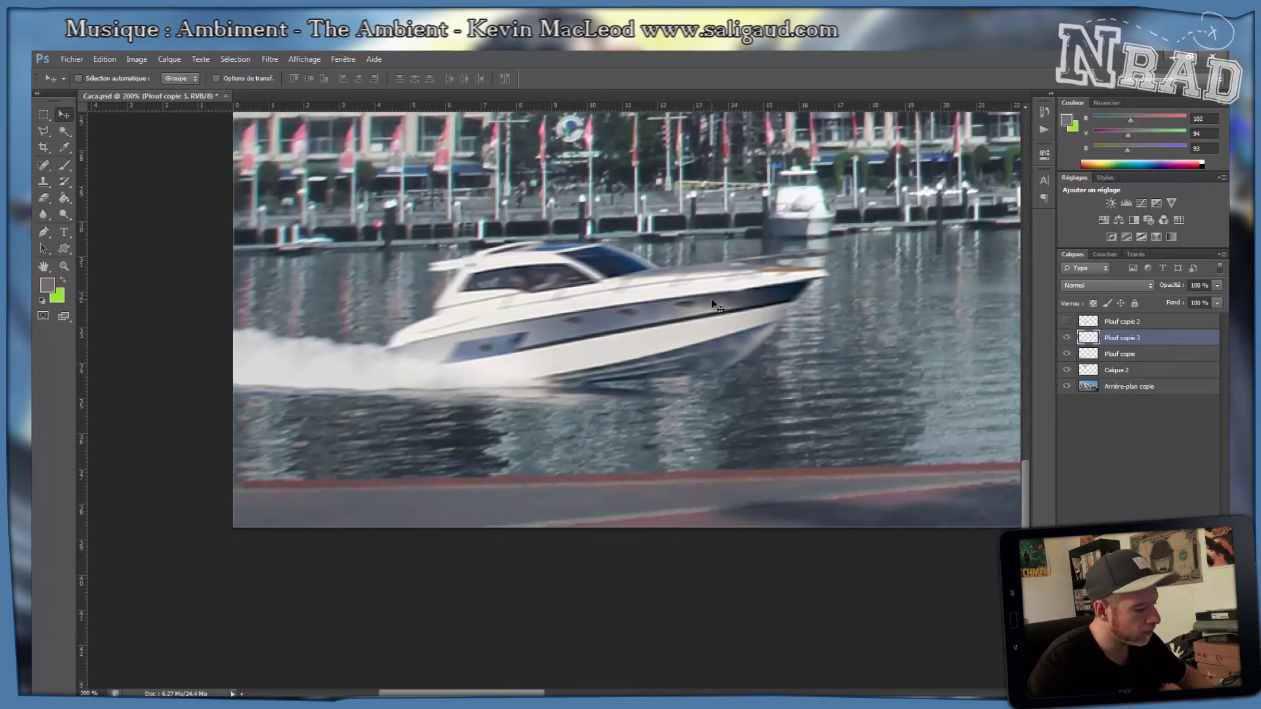
pyautogui.hotkey('ctrl', 't')
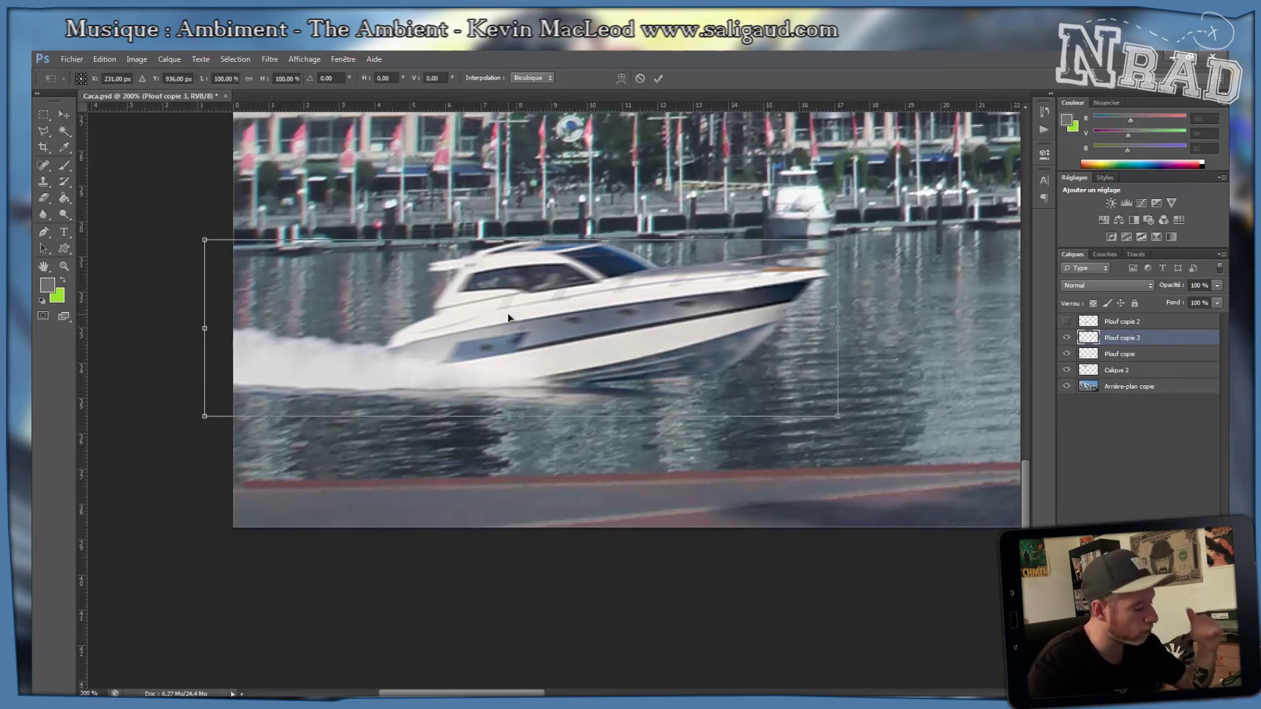
pyautogui.moveTo(519, 242); pyautogui.dragTo(418, 571)
pyautogui.moveTo(609, 490); pyautogui.dragTo(622, 437)
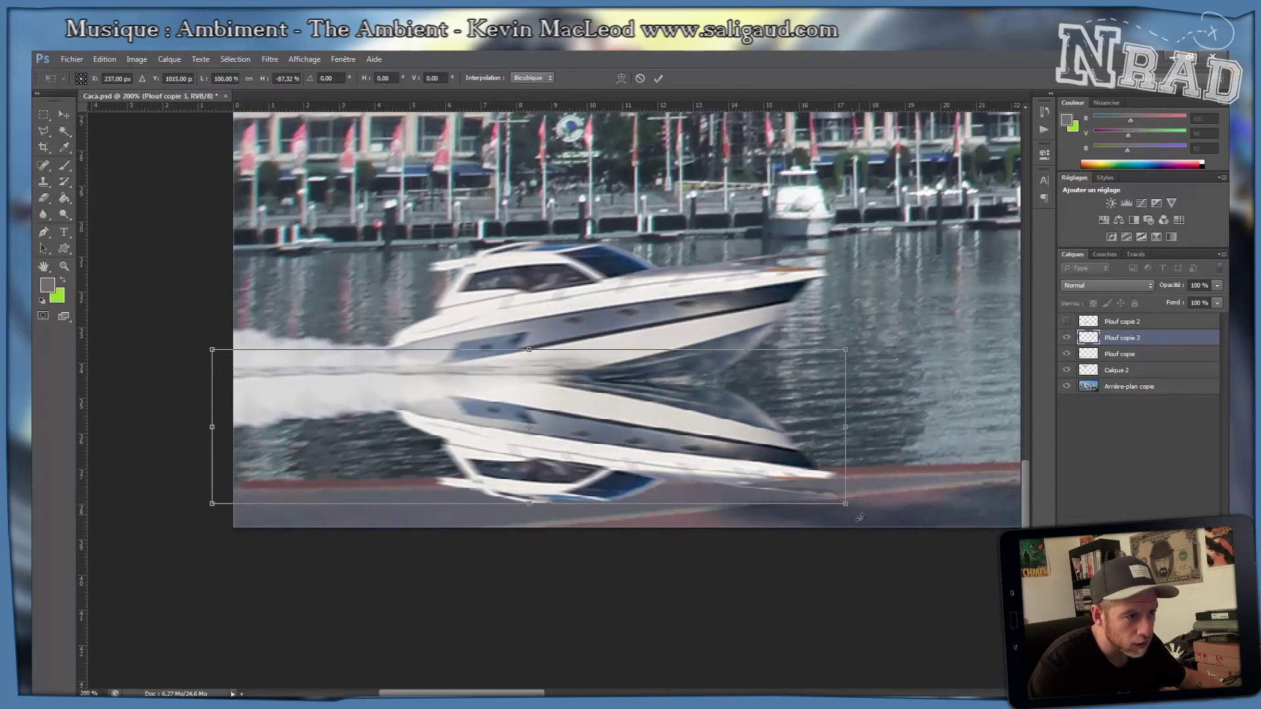
pyautogui.moveTo(843, 503); pyautogui.dragTo(829, 501)
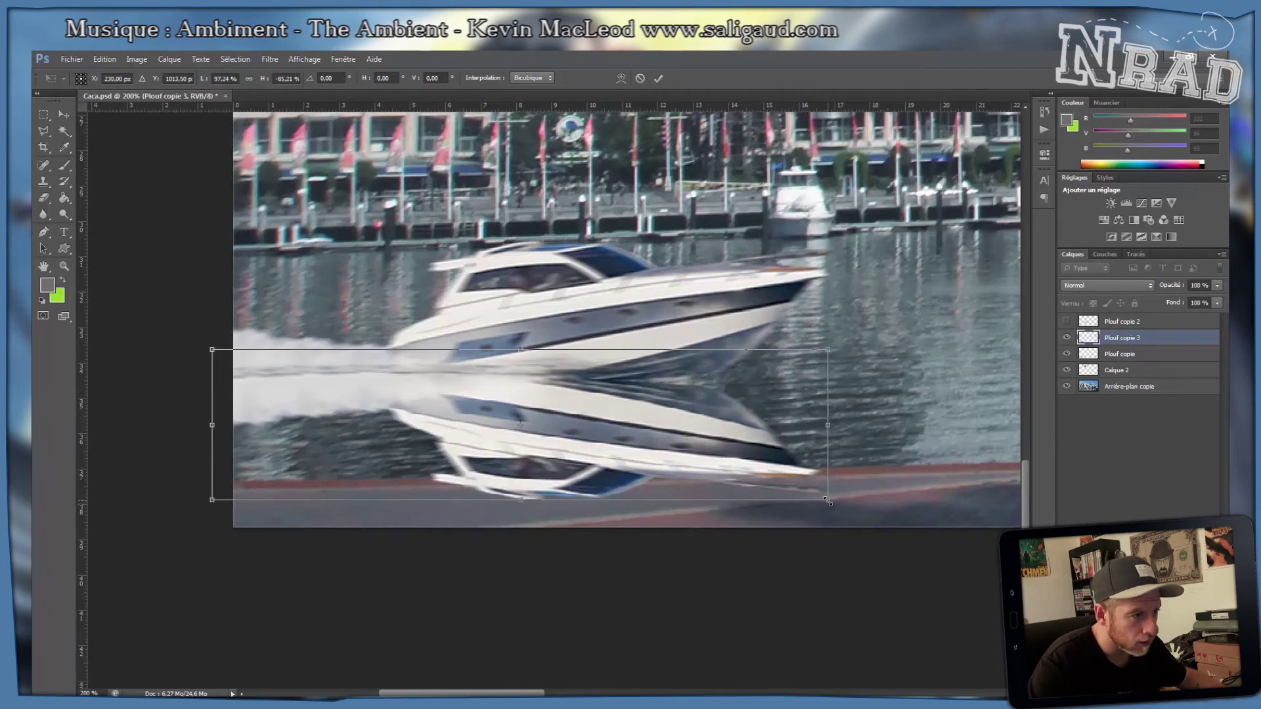
pyautogui.hotkey('ctrl', 'z')
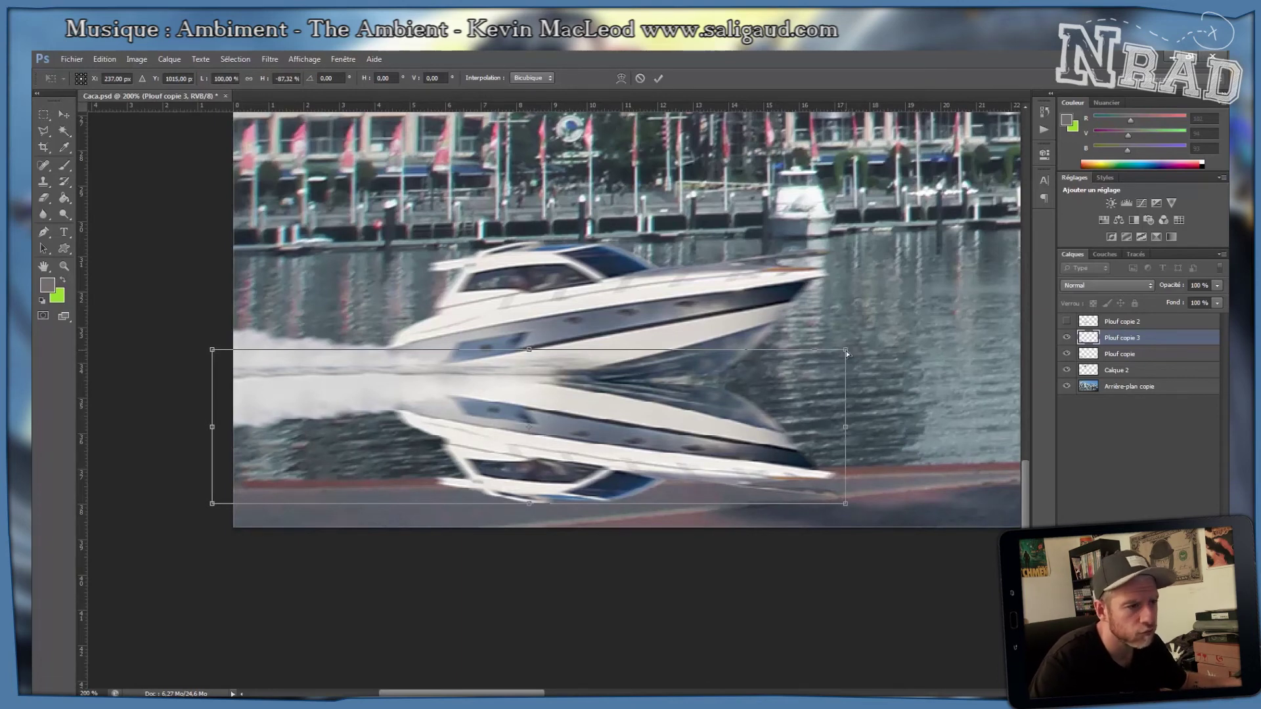
# Distort the four corners of the mirrored boat so it follows the hull's waterline, and apply the transformation.
pyautogui.moveTo(846, 505); pyautogui.dragTo(813, 513)
pyautogui.moveTo(213, 504); pyautogui.dragTo(194, 536)
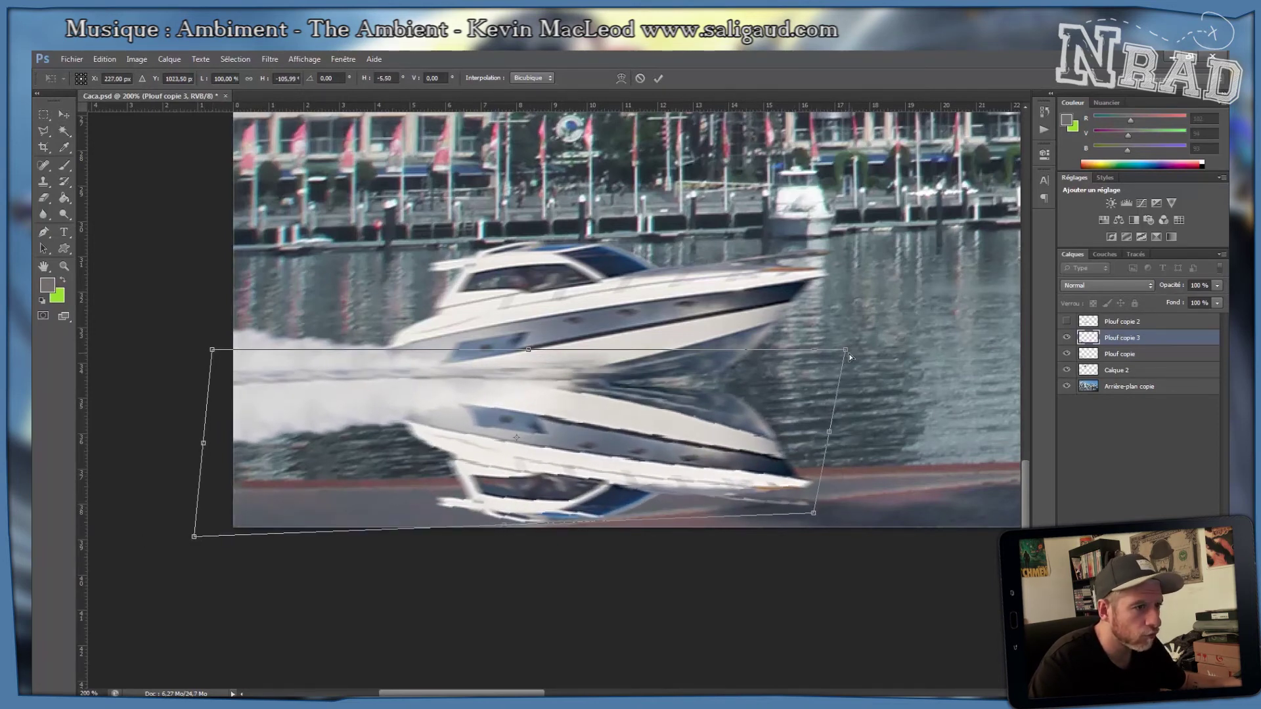
pyautogui.moveTo(848, 355); pyautogui.dragTo(839, 332)
pyautogui.moveTo(212, 353); pyautogui.dragTo(220, 383)
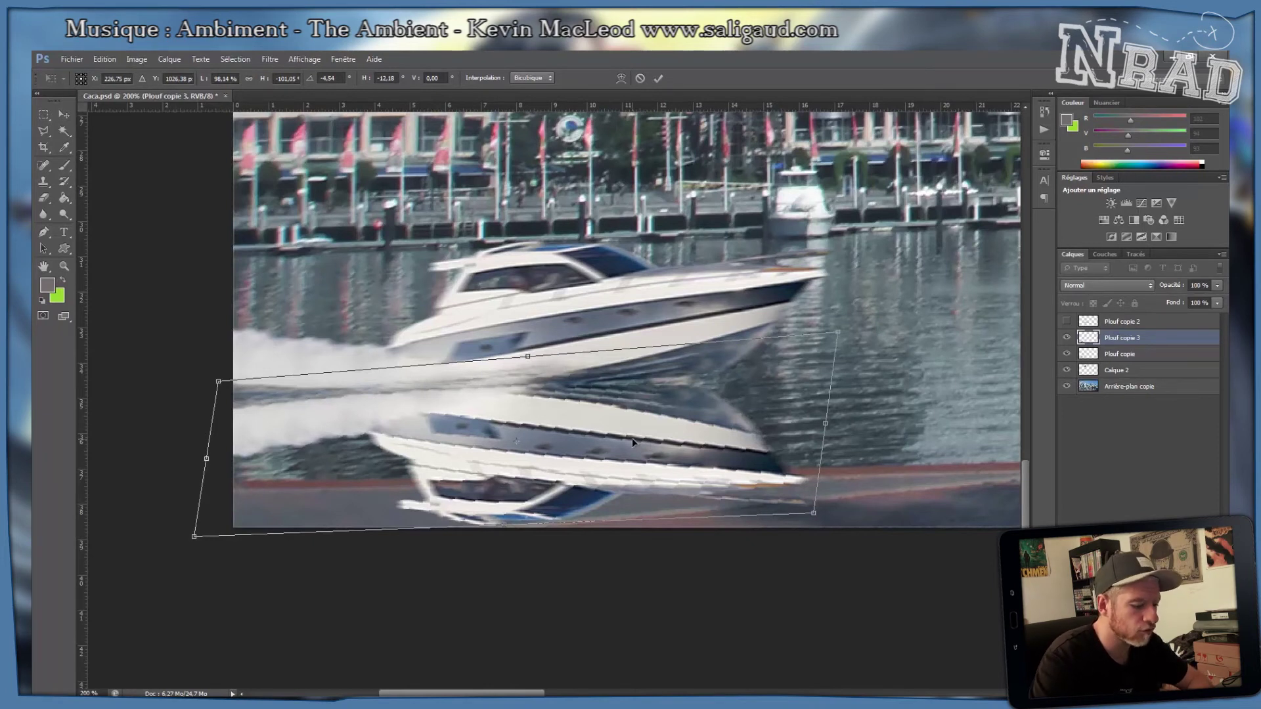
pyautogui.press('Return')
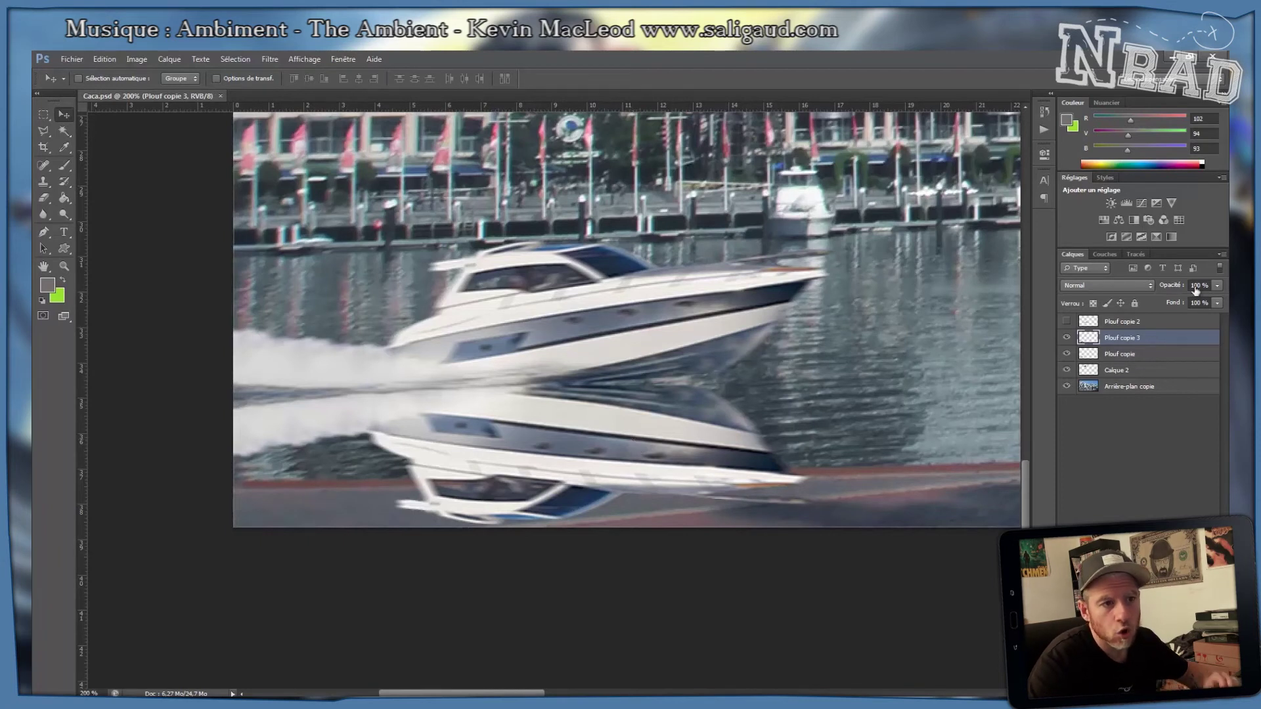
# Check the mirrored layer's visibility and reorder the layers so Plouf copie 3 lies beneath Plouf copie.
pyautogui.click(1068, 340)
pyautogui.click(1068, 339)
pyautogui.moveTo(1098, 340); pyautogui.dragTo(1100, 361)
pyautogui.click(1110, 338)
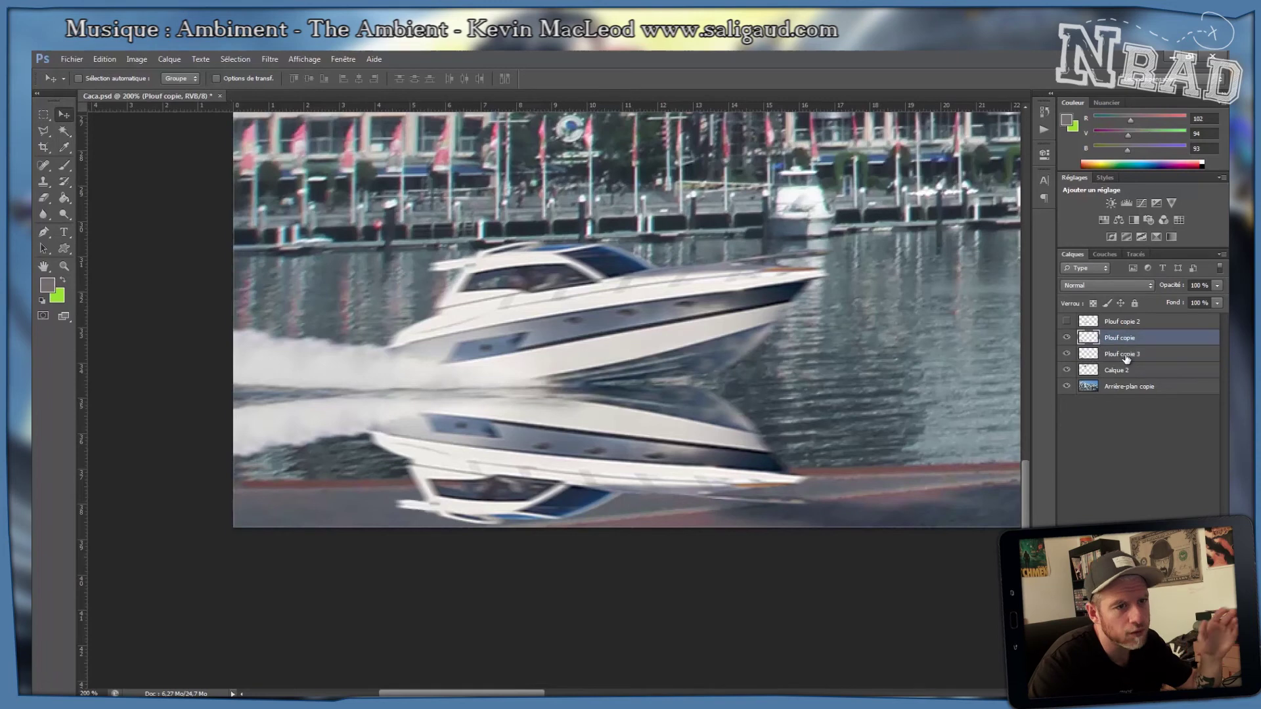
# Toggle the visibility of the boat layer and its mirrored copy to compare them, and save the document.
pyautogui.click(1067, 338)
pyautogui.click(1067, 338)
pyautogui.click(1067, 354)
pyautogui.click(1067, 355)
pyautogui.click(1067, 354)
pyautogui.click(1067, 355)
pyautogui.hotkey('ctrl', 's')
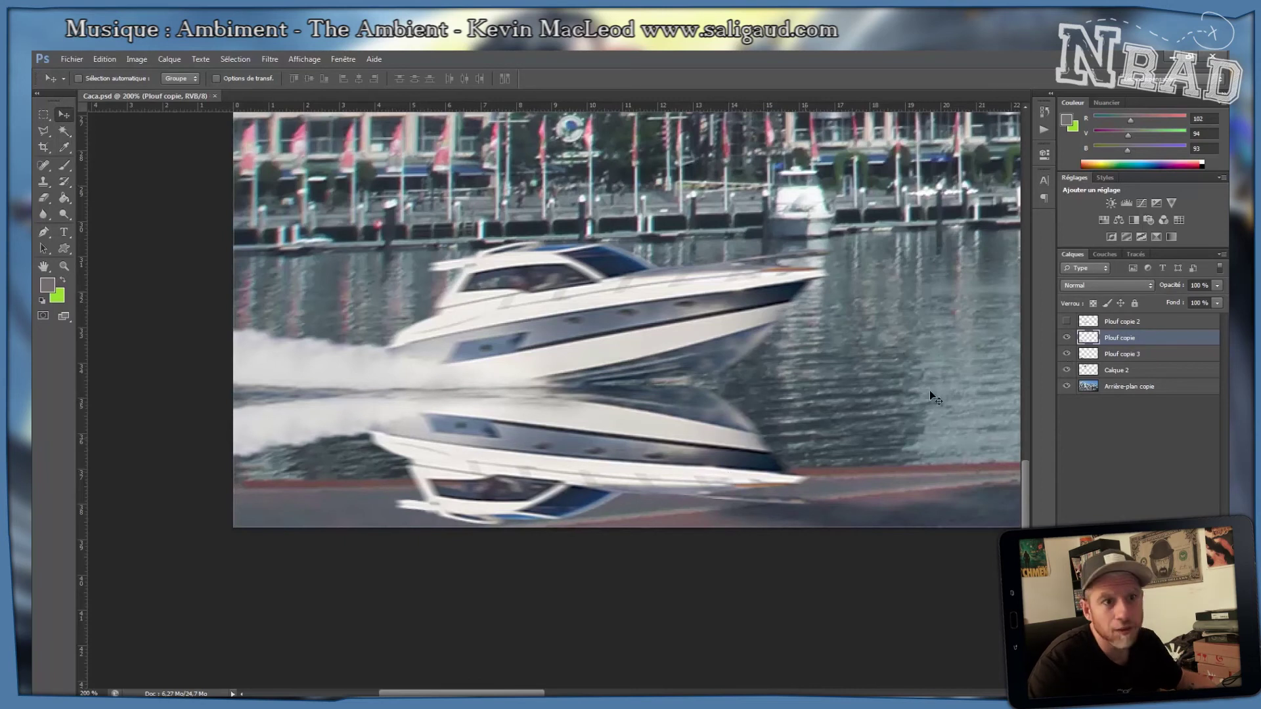
# Select the mirrored boat layer Plouf copie 3 and rename it Reflet.
pyautogui.click(1217, 287)
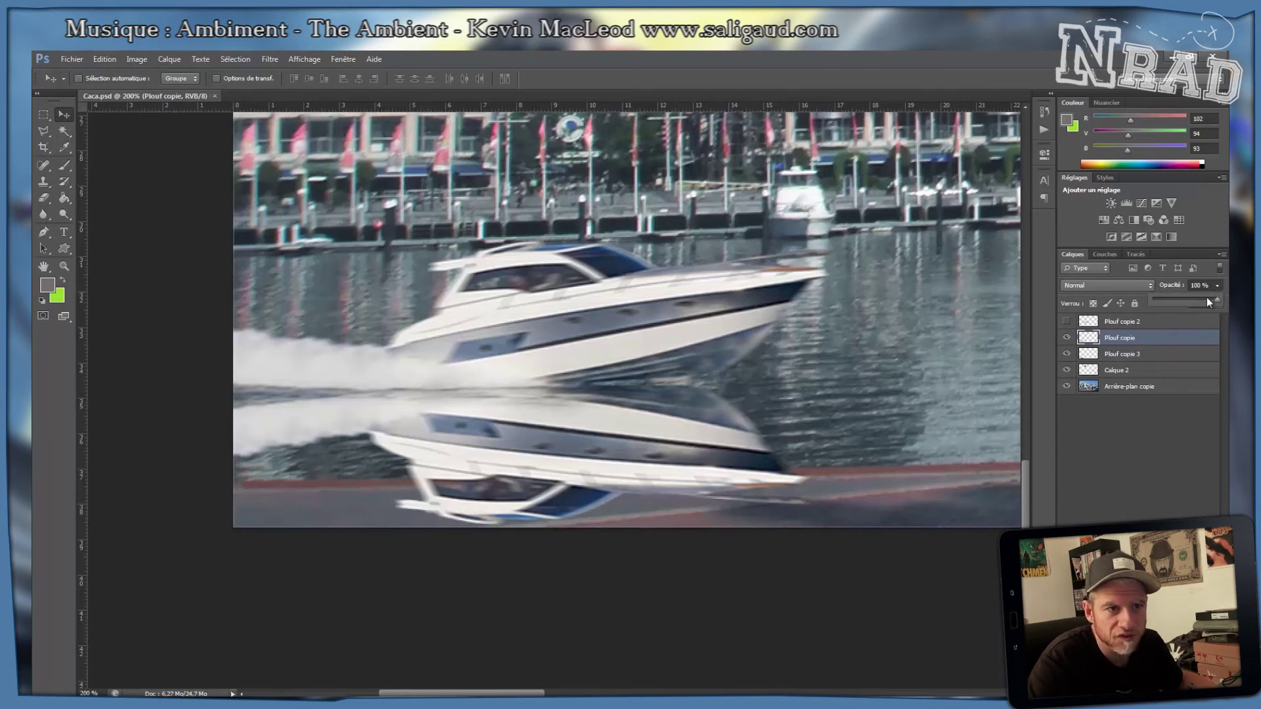
pyautogui.moveTo(1207, 302)
pyautogui.mouseDown()
pyautogui.moveTo(1185, 299)
pyautogui.moveTo(1213, 301)
pyautogui.mouseUp()
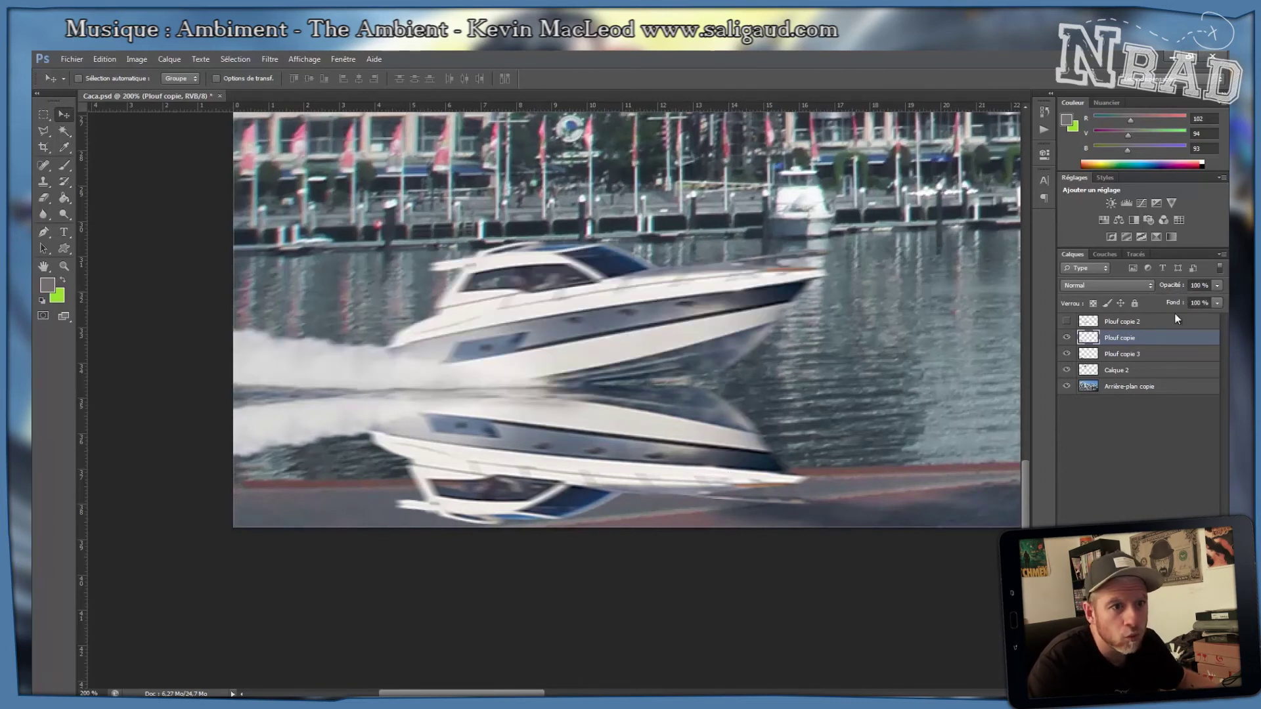
pyautogui.click(1138, 353)
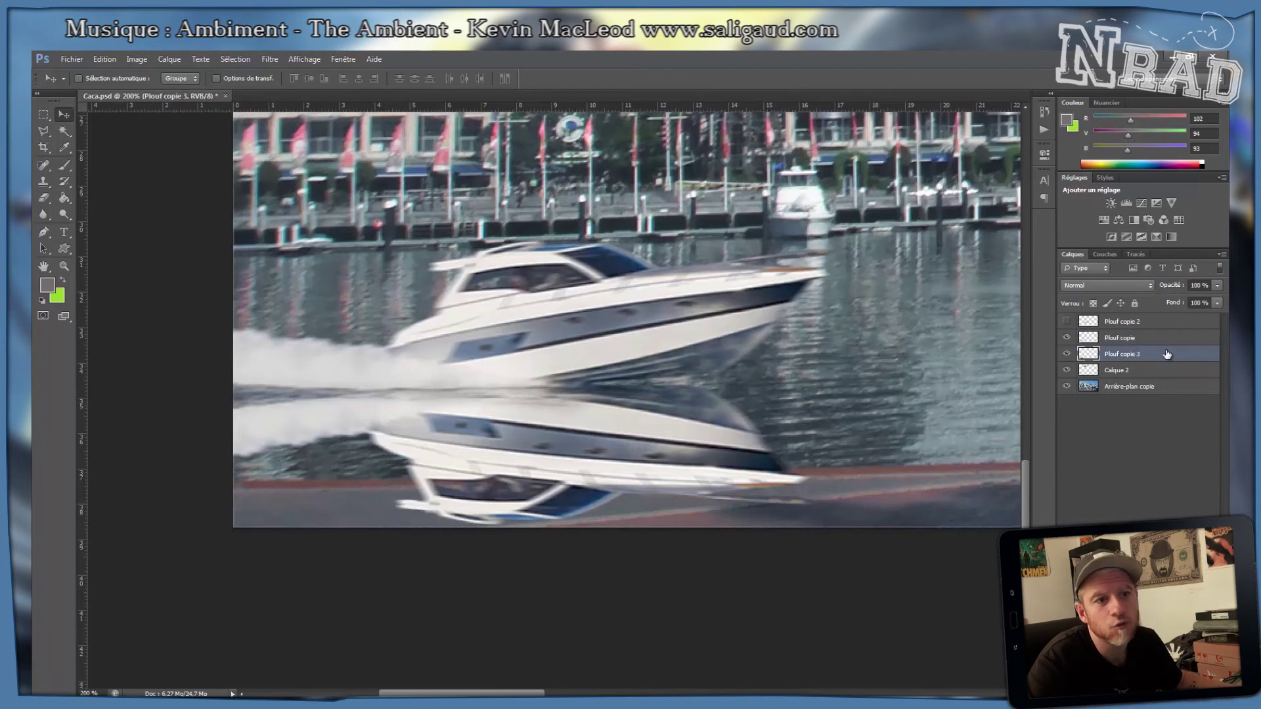
pyautogui.doubleClick(1122, 357)
pyautogui.write('Reflet')
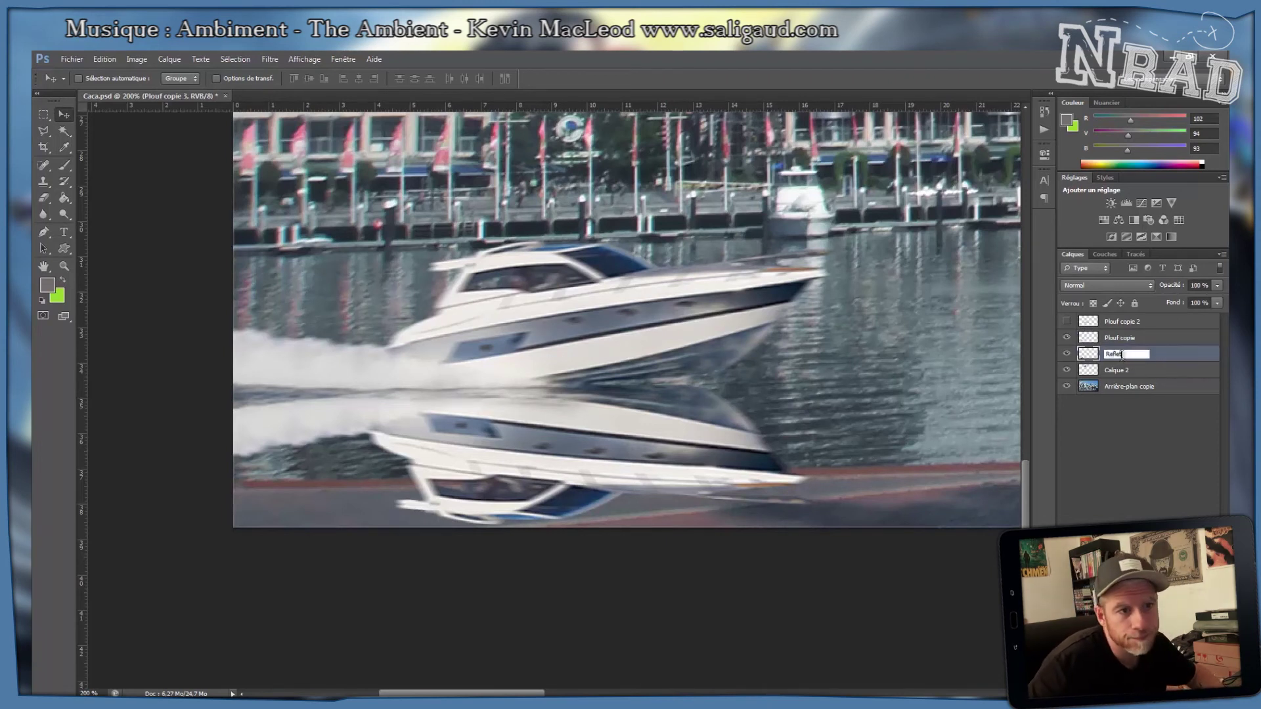
pyautogui.press('Return')
# Lower the Reflet layer's opacity to 25%, check the reflection in the whole image and up close, and save.
pyautogui.click(1217, 303)
pyautogui.moveTo(1204, 303); pyautogui.dragTo(1166, 302)
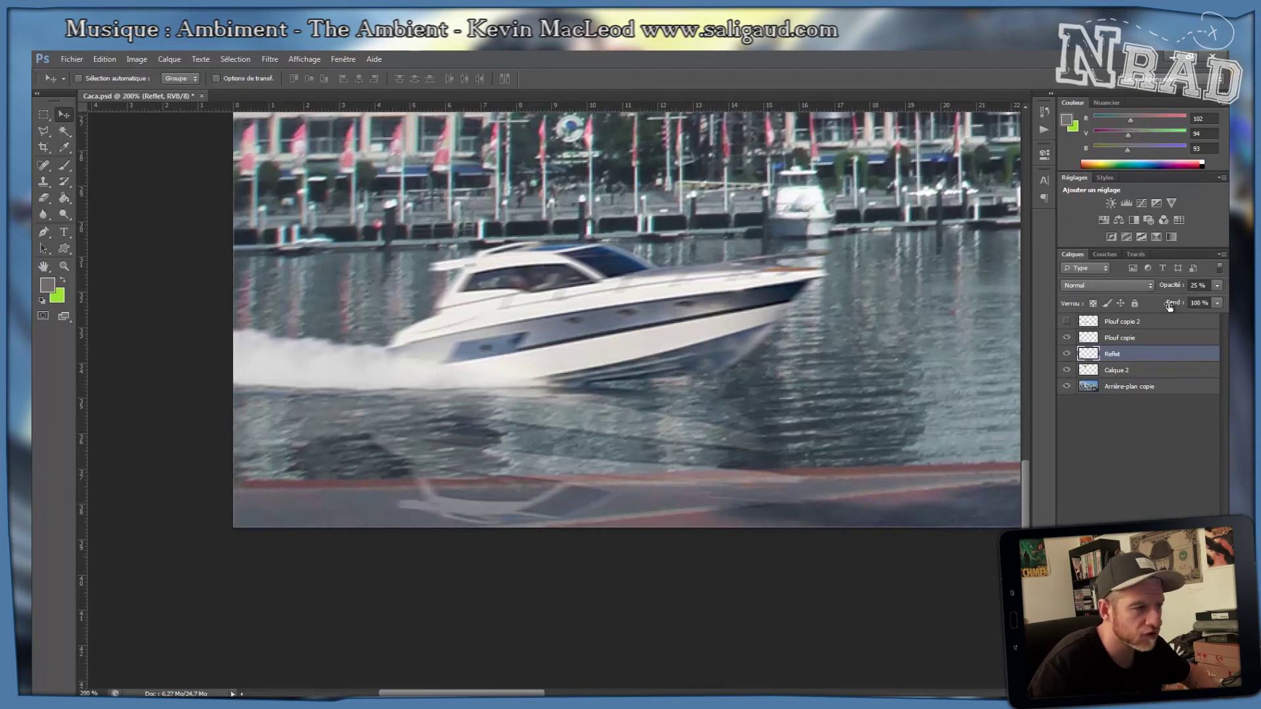
pyautogui.hotkey('ctrl', '-')
pyautogui.hotkey('ctrl', '-')
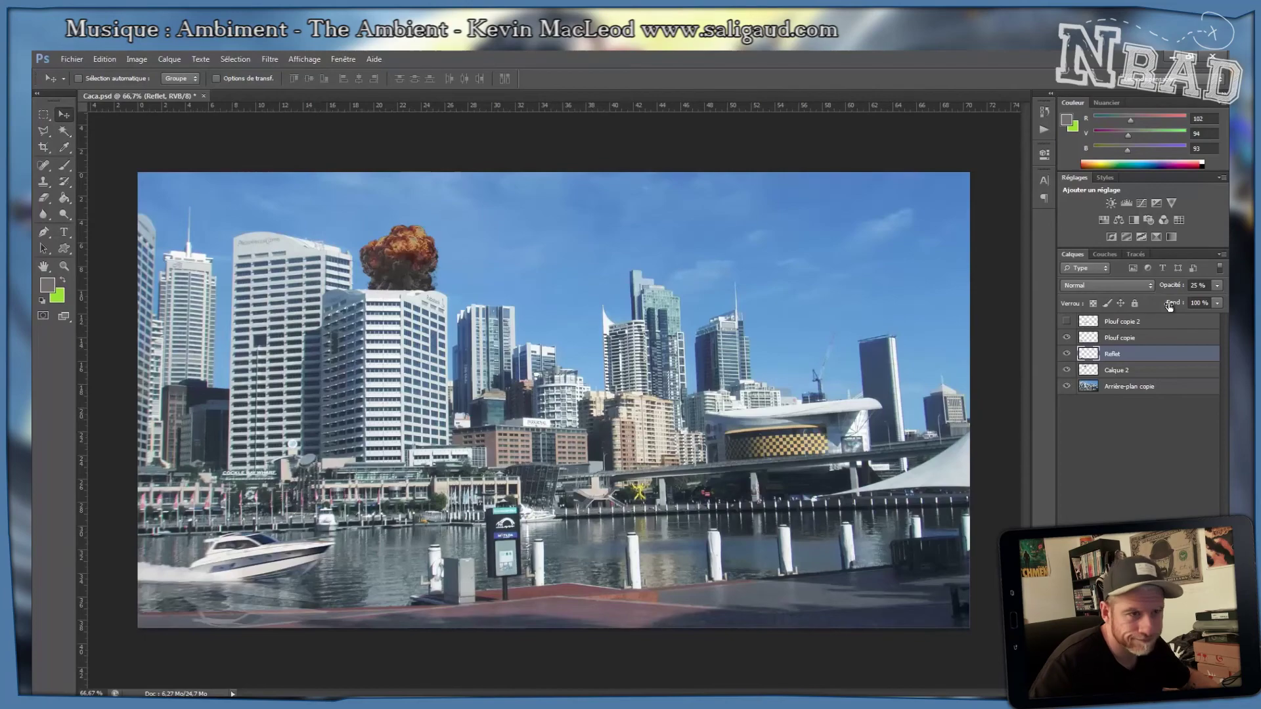
pyautogui.hotkey('ctrl', '+')
pyautogui.hotkey('ctrl', '+')
pyautogui.moveTo(410, 541); pyautogui.dragTo(834, 127)
pyautogui.moveTo(202, 546); pyautogui.dragTo(694, 315)
pyautogui.hotkey('ctrl', 's')
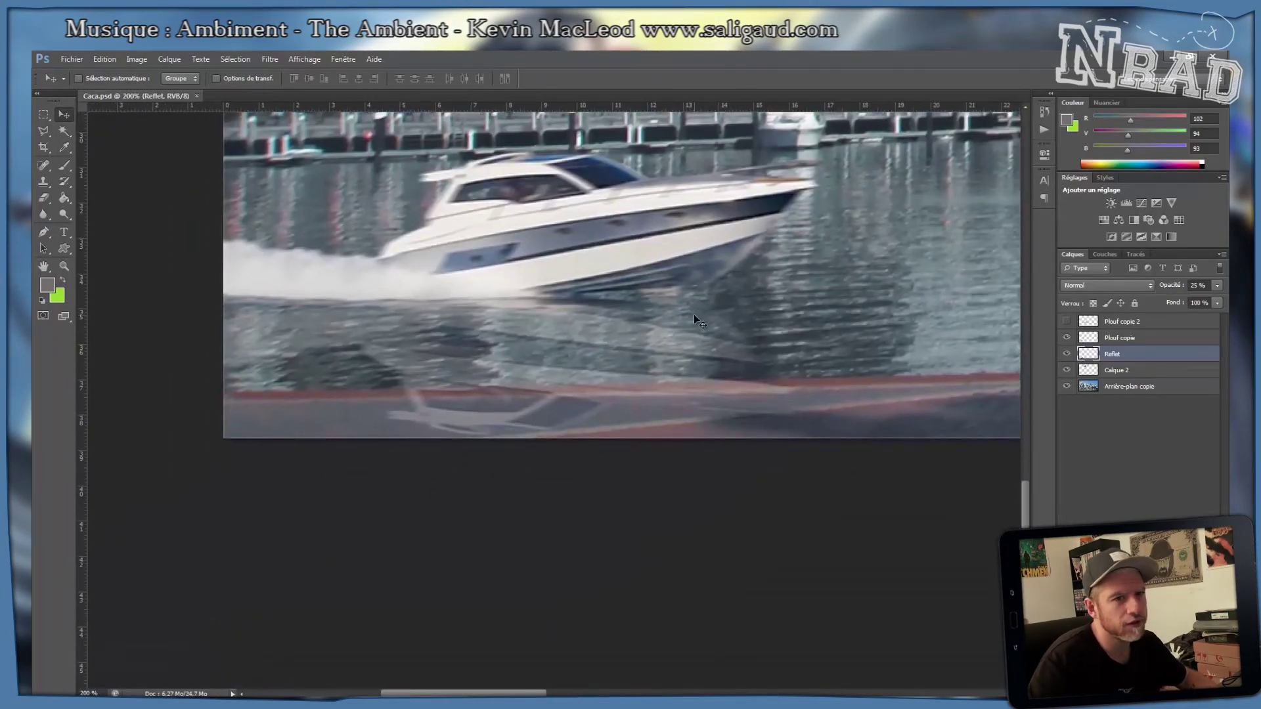
pyautogui.click(1200, 286)
pyautogui.press('Return')
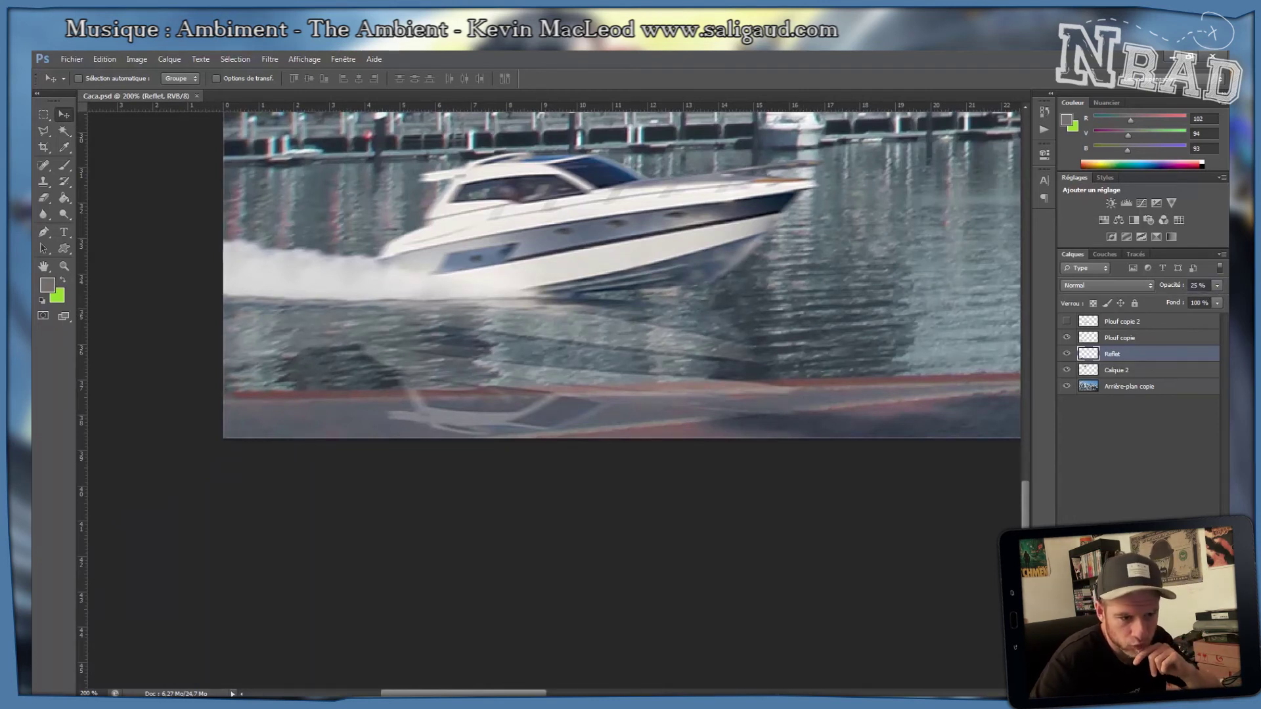
pyautogui.click(1127, 689)
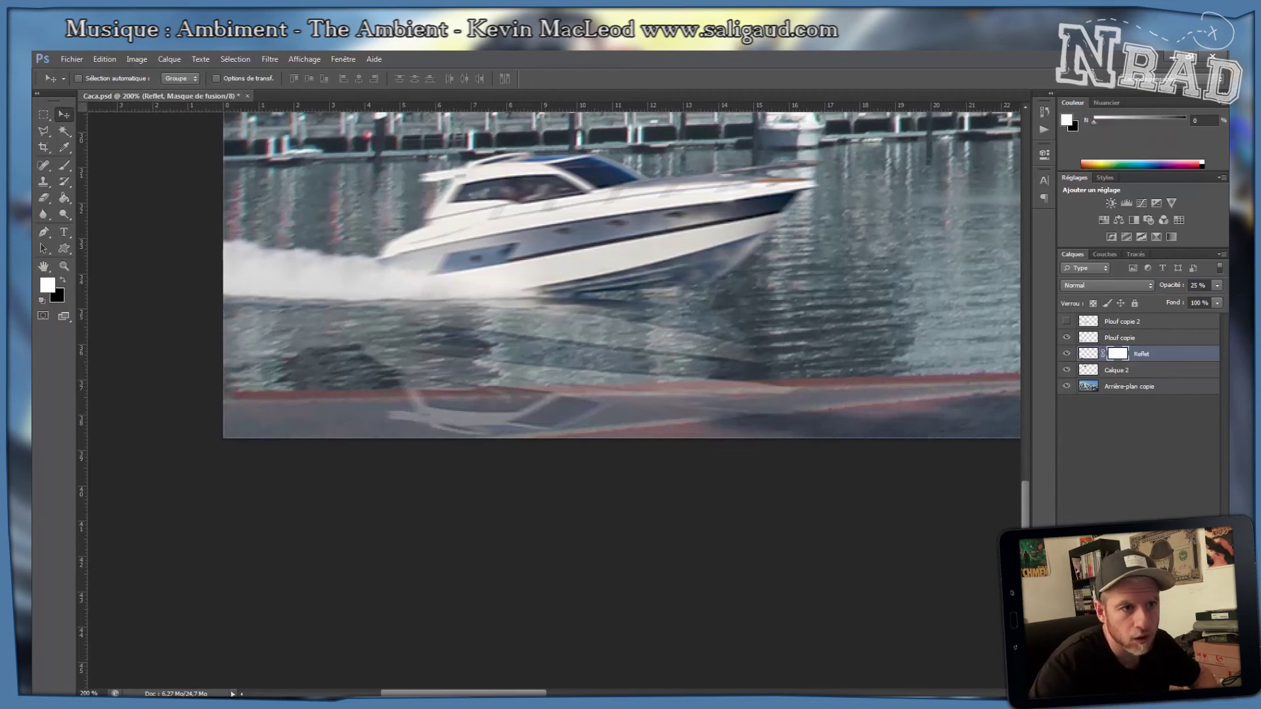
pyautogui.hotkey('ctrl', 'z')
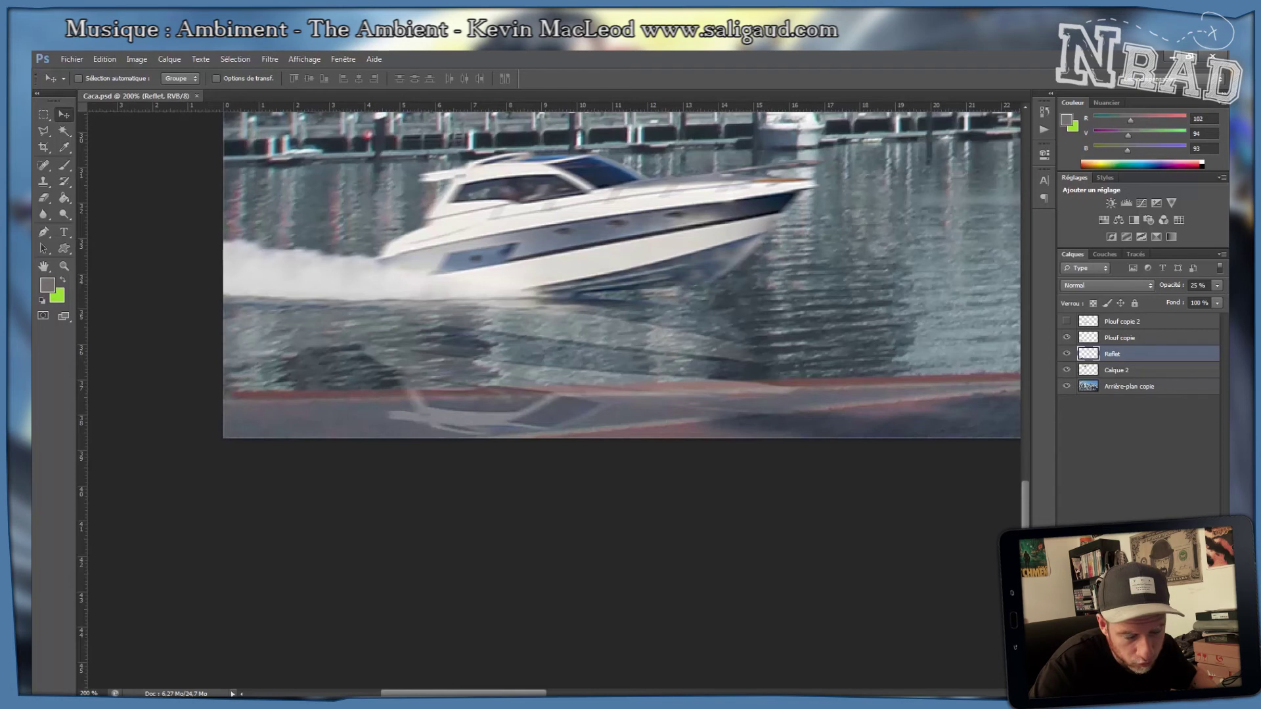
pyautogui.hotkey('ctrl', 'z')
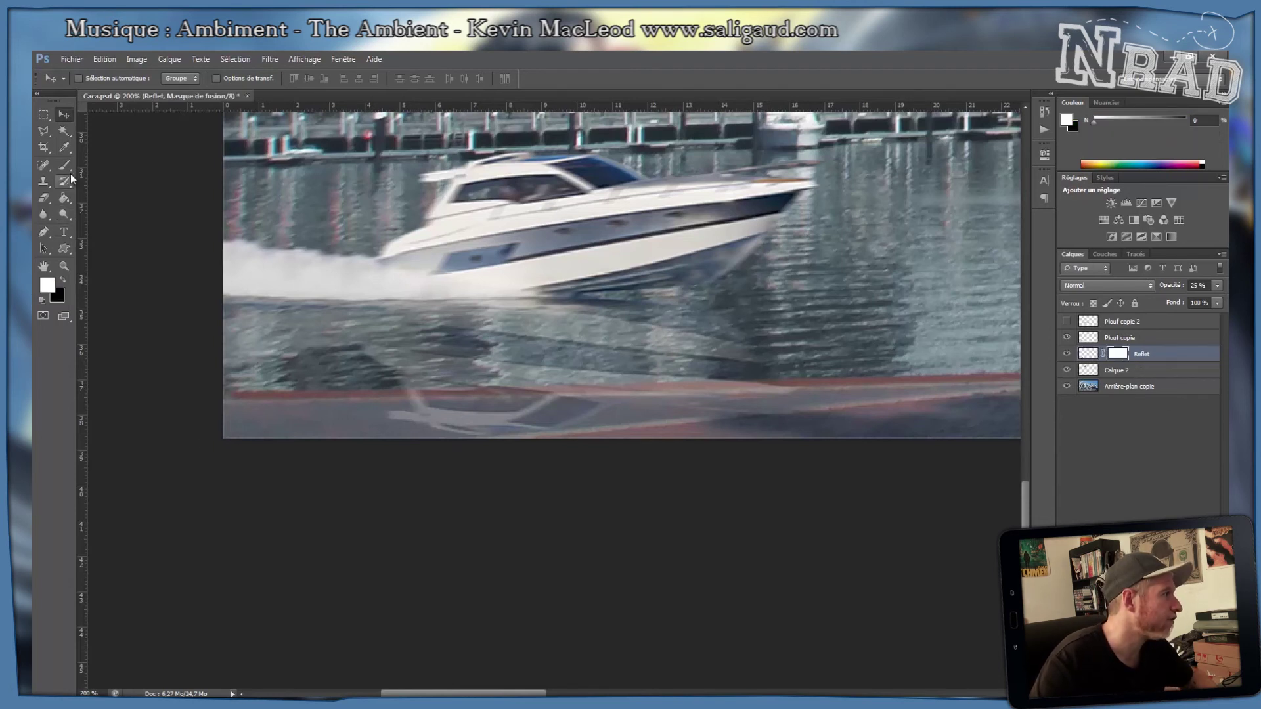
pyautogui.click(63, 196)
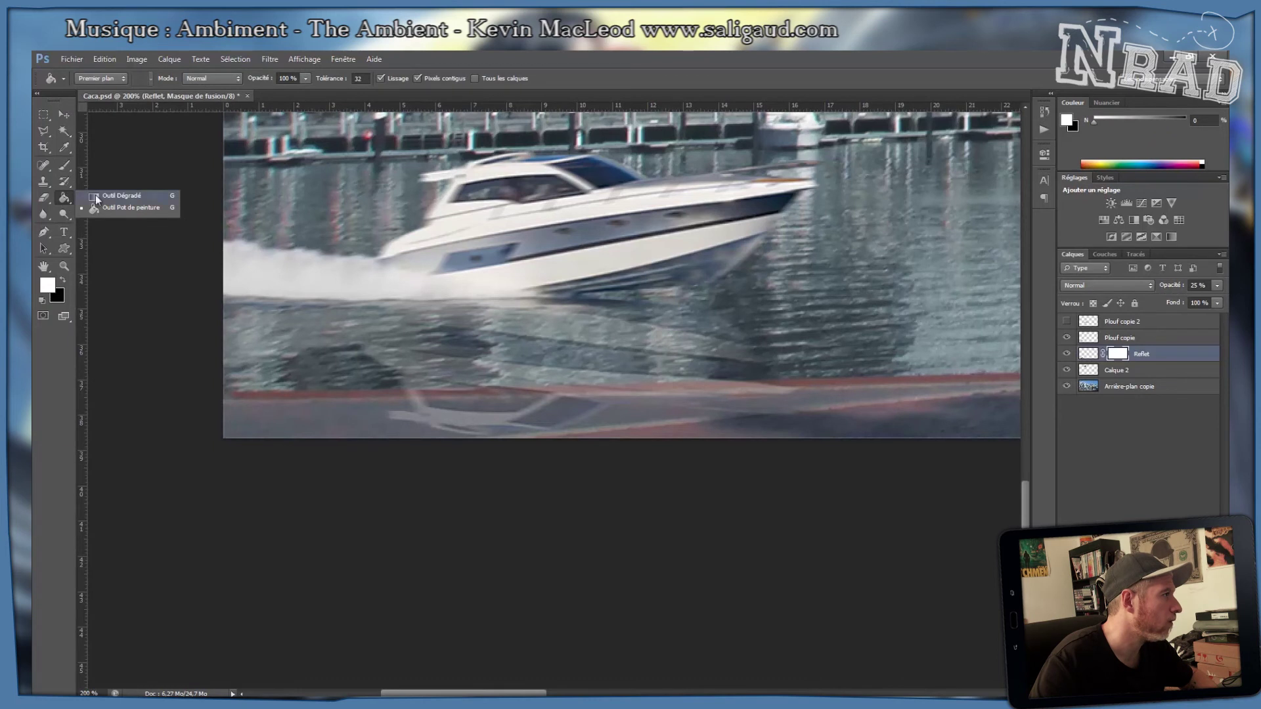
pyautogui.click(121, 196)
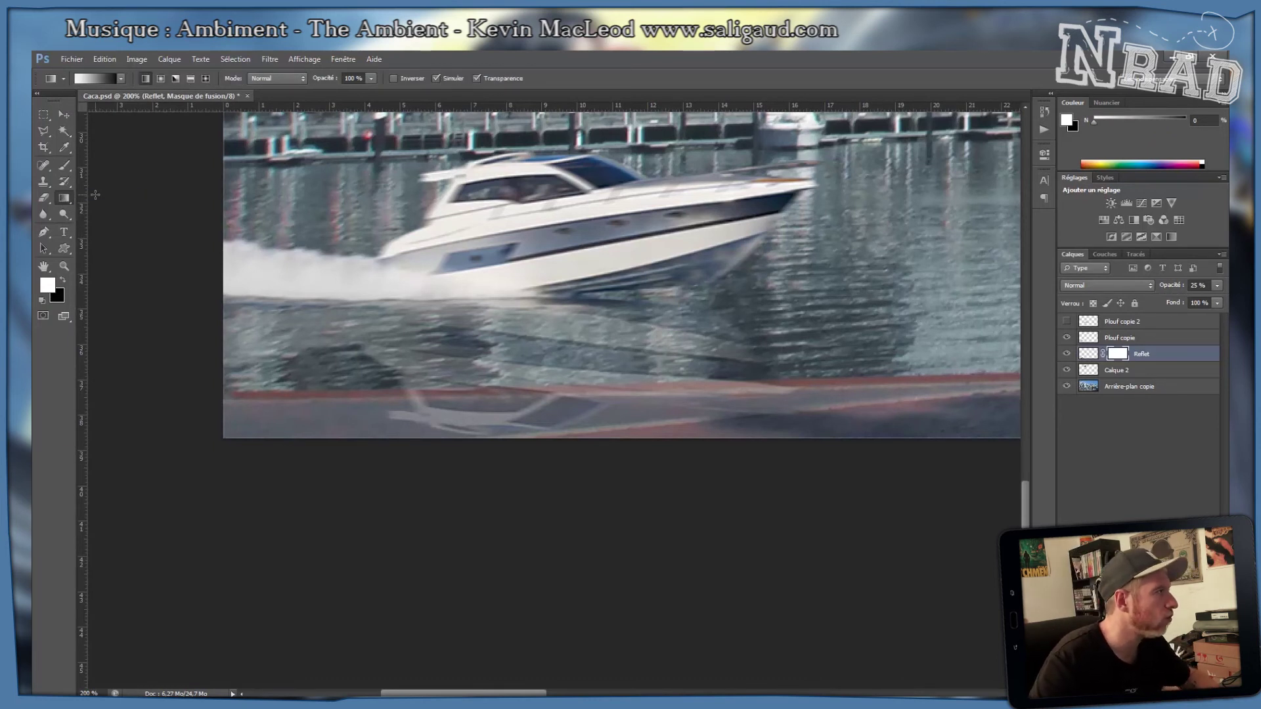
pyautogui.hotkey('ctrl', 'z')
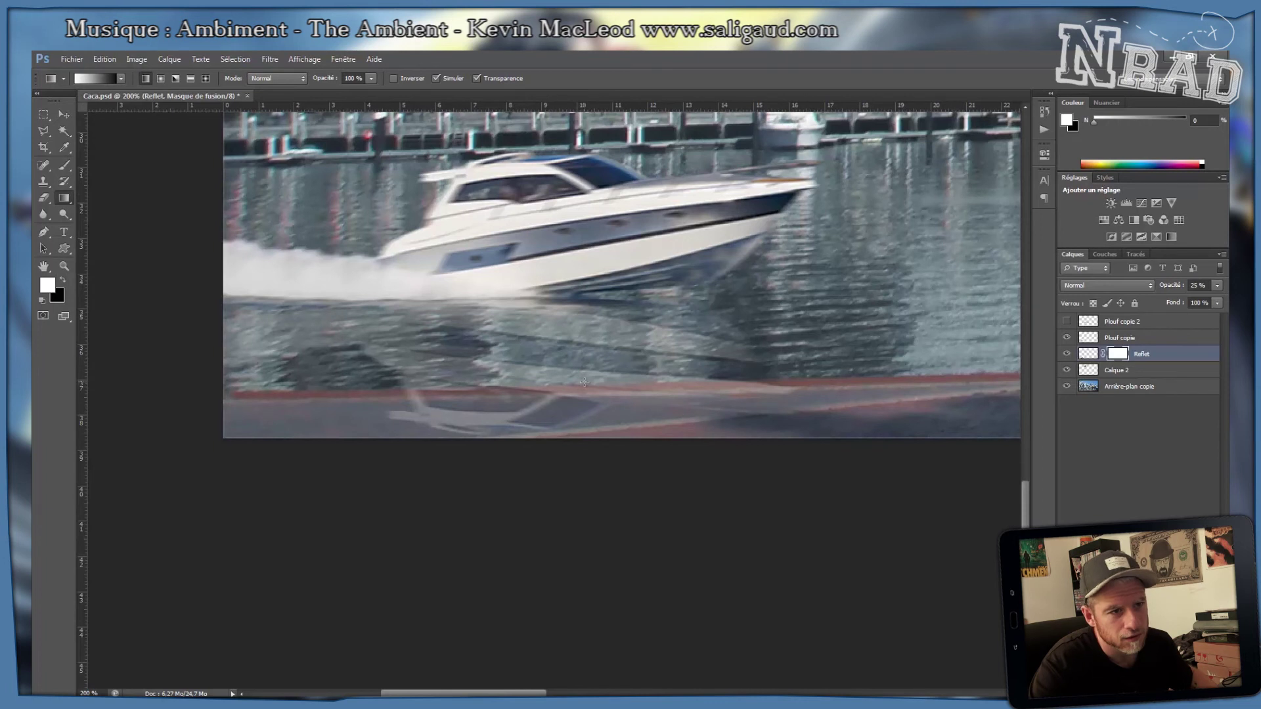
pyautogui.hotkey('ctrl', 'alt', 'z')
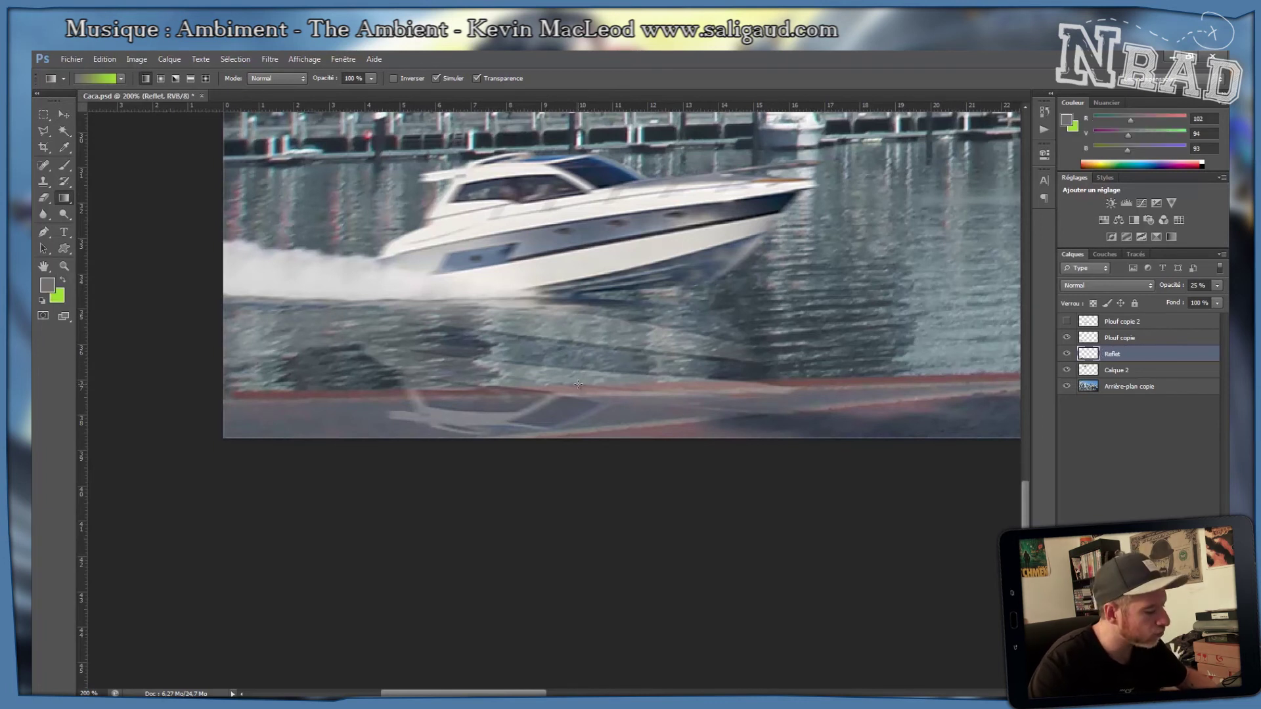
pyautogui.press('v')
# Save the document, and erase the part of the reflection overlapping the quay with a soft 91 px eraser at 0% hardness.
pyautogui.hotkey('ctrl', 's')
pyautogui.click(1068, 354)
pyautogui.click(1068, 354)
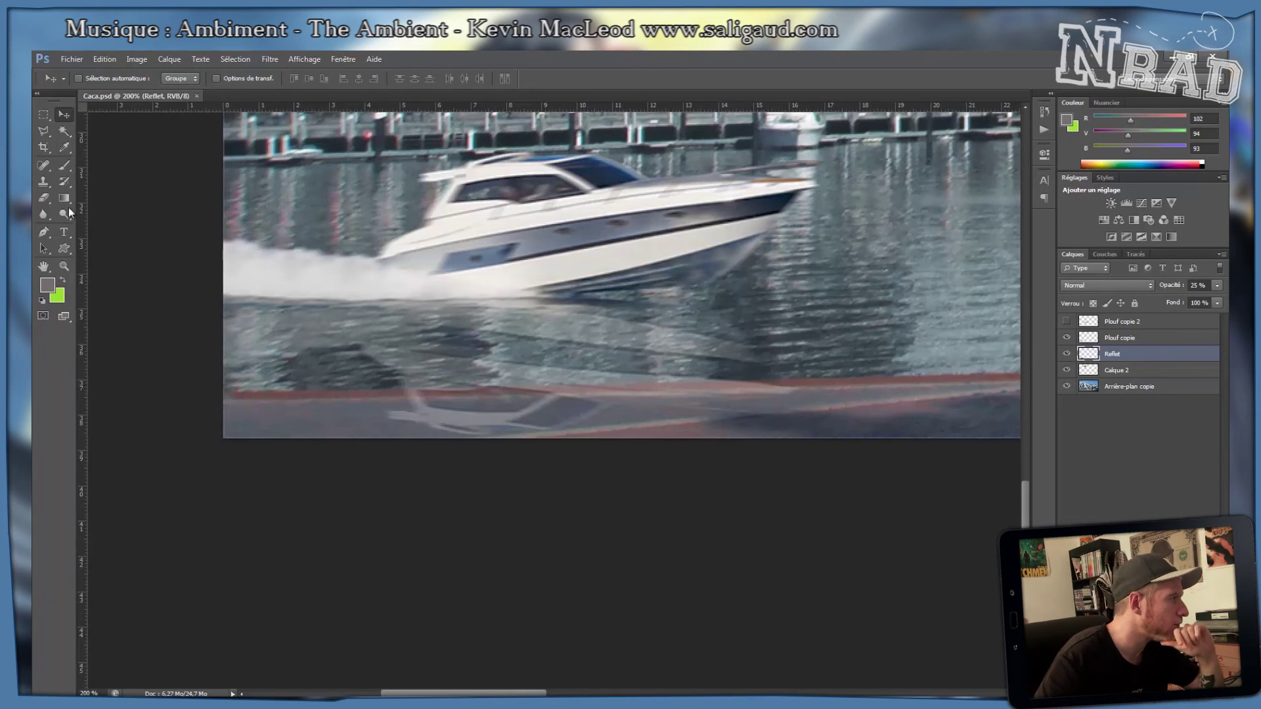
pyautogui.click(44, 198)
pyautogui.rightClick(633, 398)
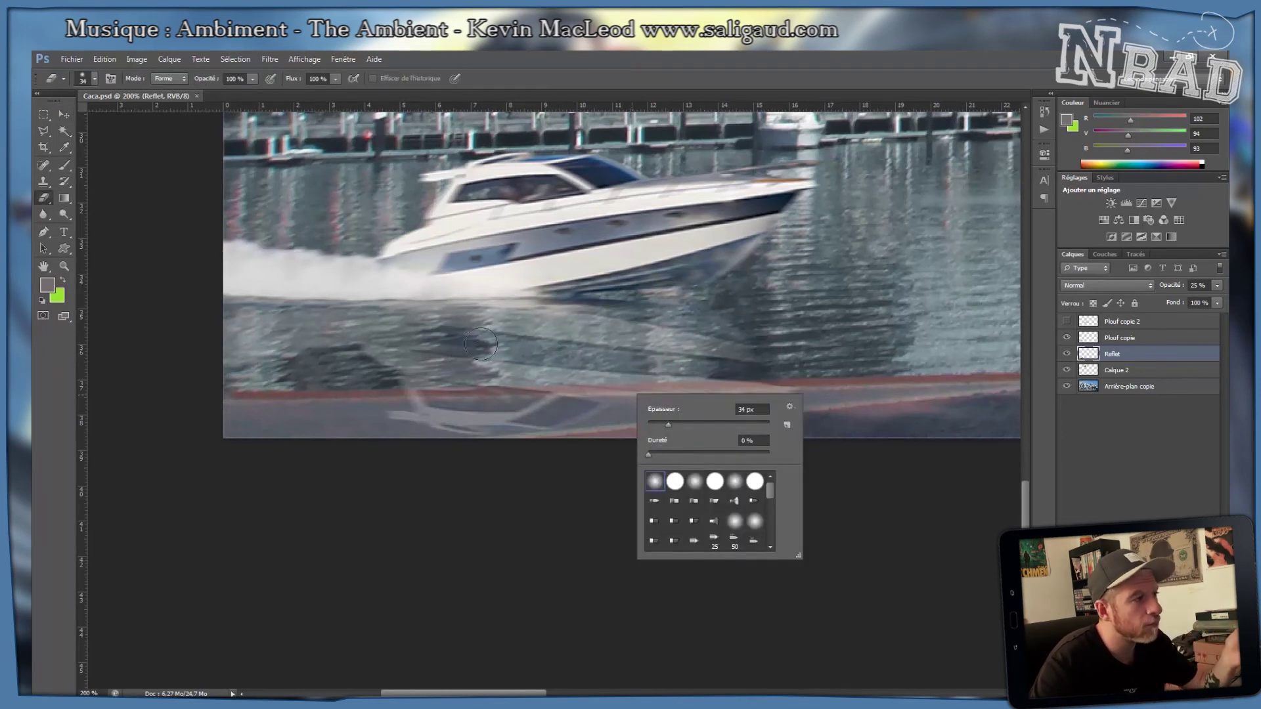
pyautogui.moveTo(668, 424); pyautogui.dragTo(702, 424)
pyautogui.moveTo(391, 430); pyautogui.dragTo(550, 440)
pyautogui.moveTo(717, 435)
pyautogui.mouseDown()
pyautogui.moveTo(754, 418)
pyautogui.moveTo(397, 424)
pyautogui.moveTo(325, 382)
pyautogui.mouseUp()
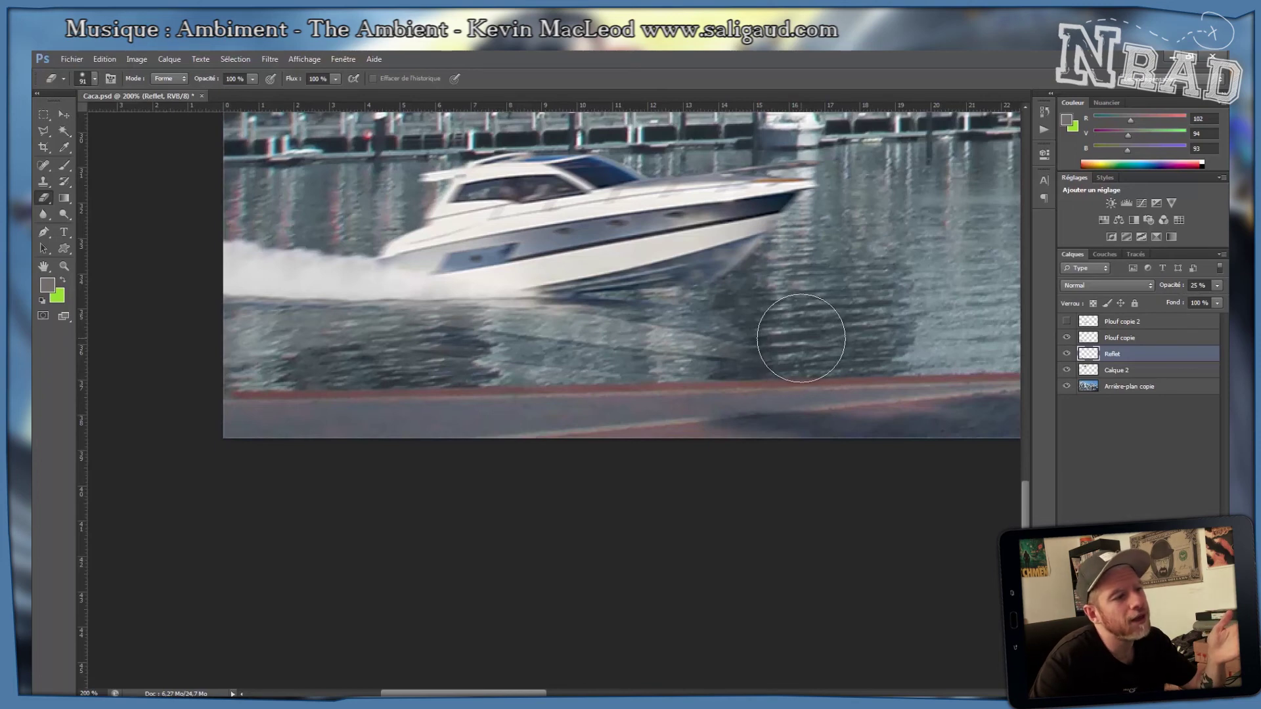
# Inspect the remaining reflection under the boat and raise the Reflet layer's opacity to 50%.
pyautogui.scroll(2, 801, 338)
pyautogui.scroll(3, 801, 338)
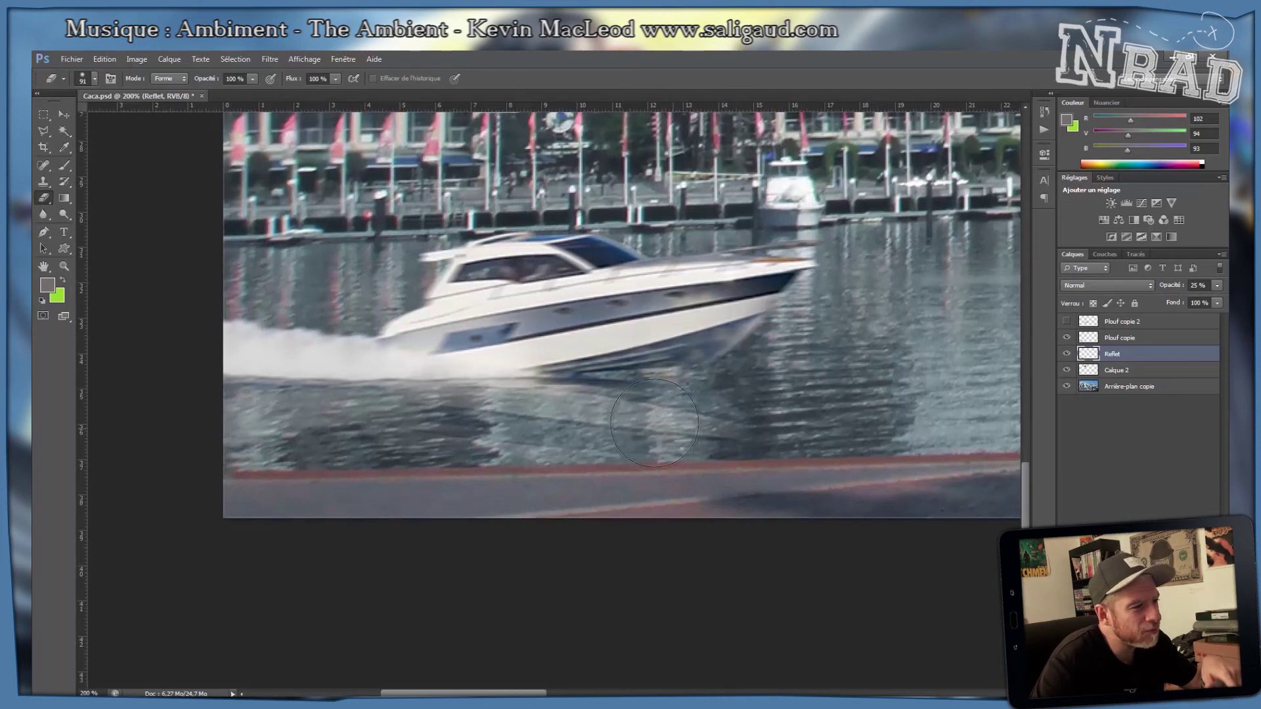
pyautogui.scroll(6, 621, 409)
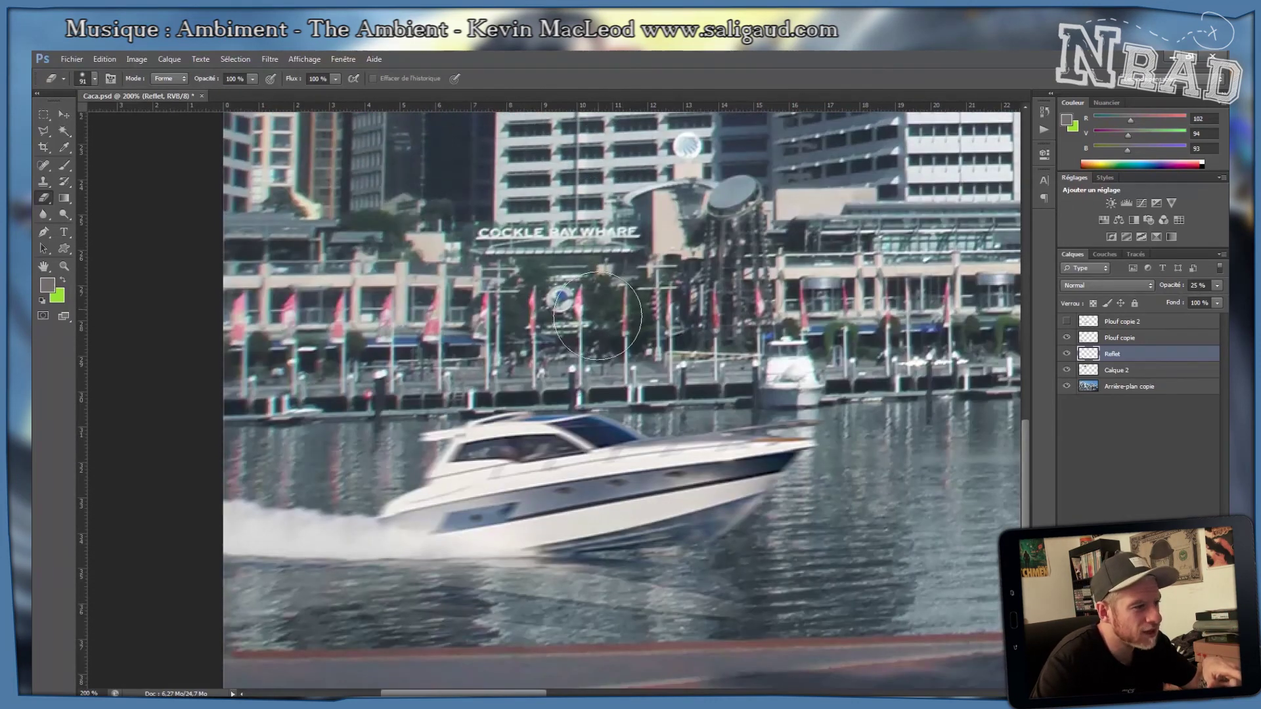
pyautogui.scroll(-4, 634, 504)
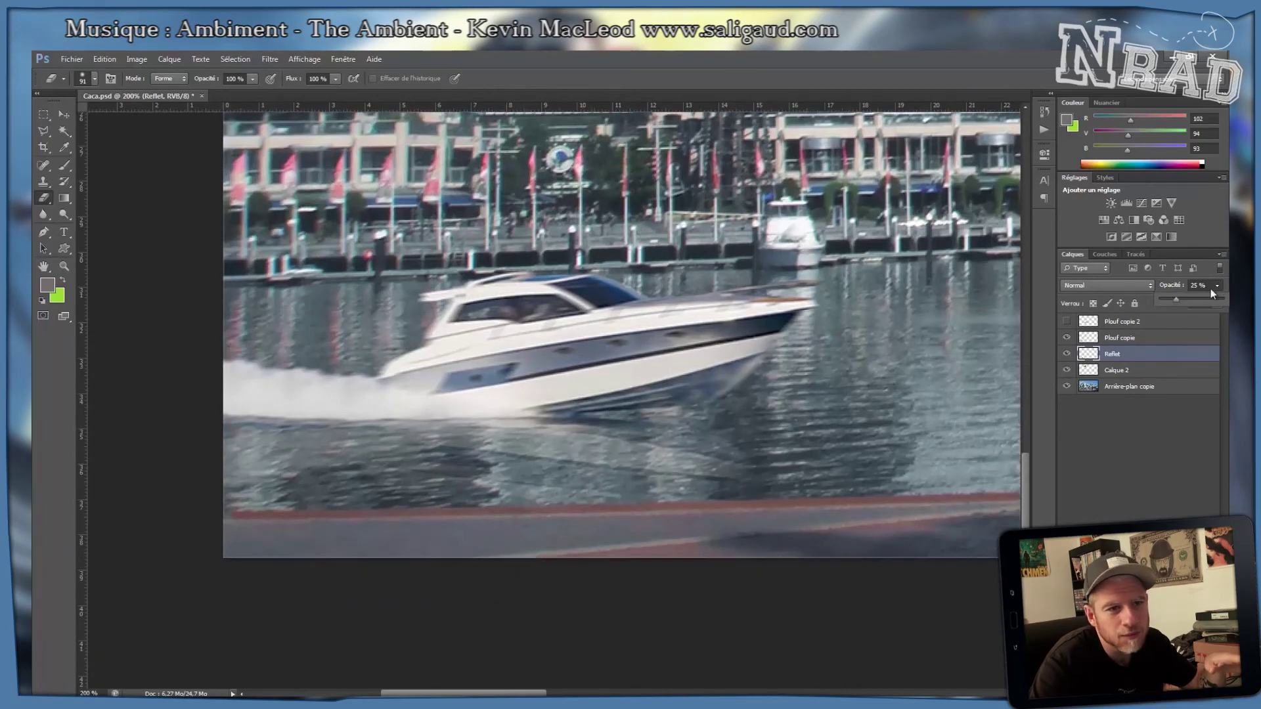
pyautogui.moveTo(1192, 297); pyautogui.dragTo(1201, 299)
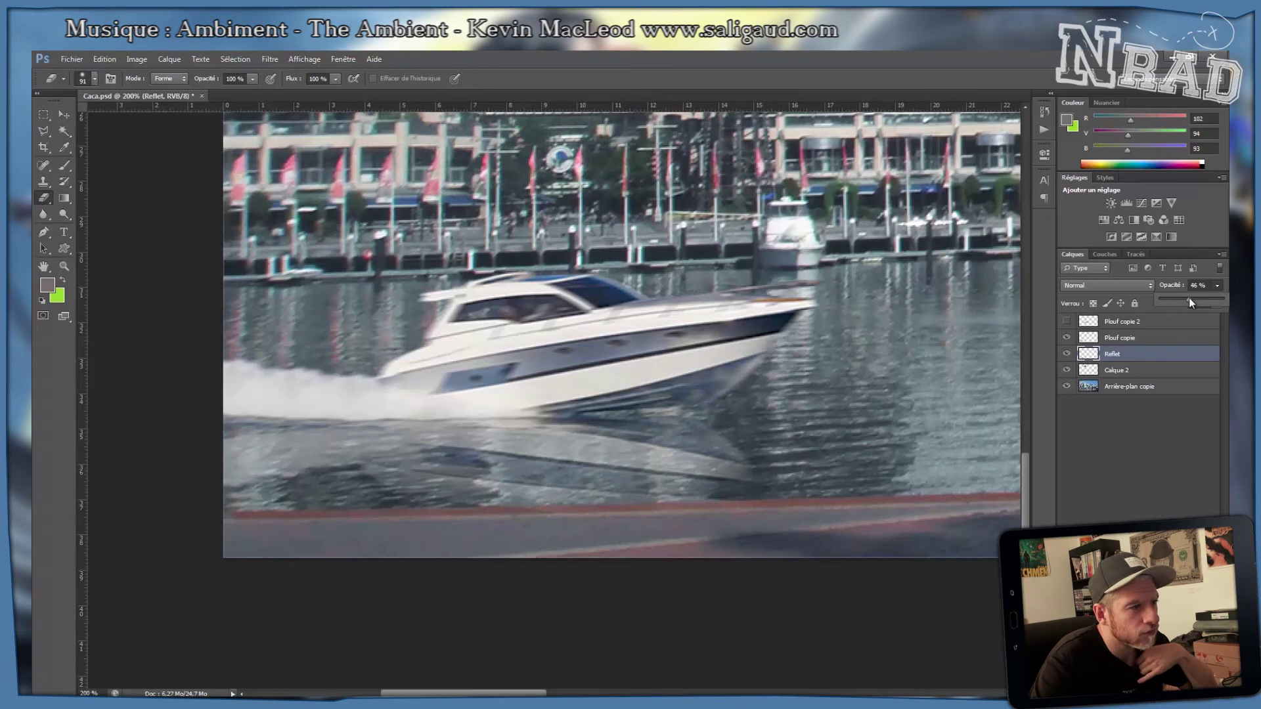
pyautogui.moveTo(1186, 298); pyautogui.dragTo(1191, 297)
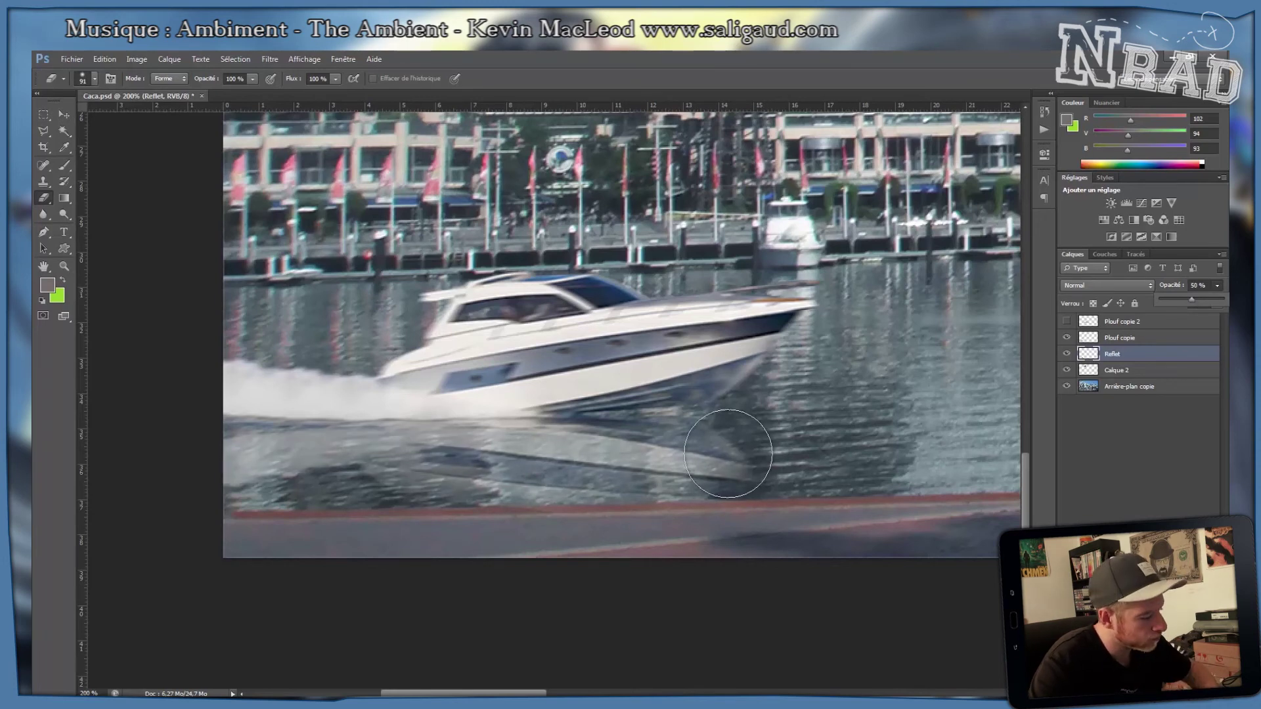
# Distort the reflection by raising its upper corner at the bow end closer to the hull, and apply the transformation.
pyautogui.hotkey('ctrl', 't')
pyautogui.moveTo(830, 351); pyautogui.dragTo(826, 334)
pyautogui.press('Return')
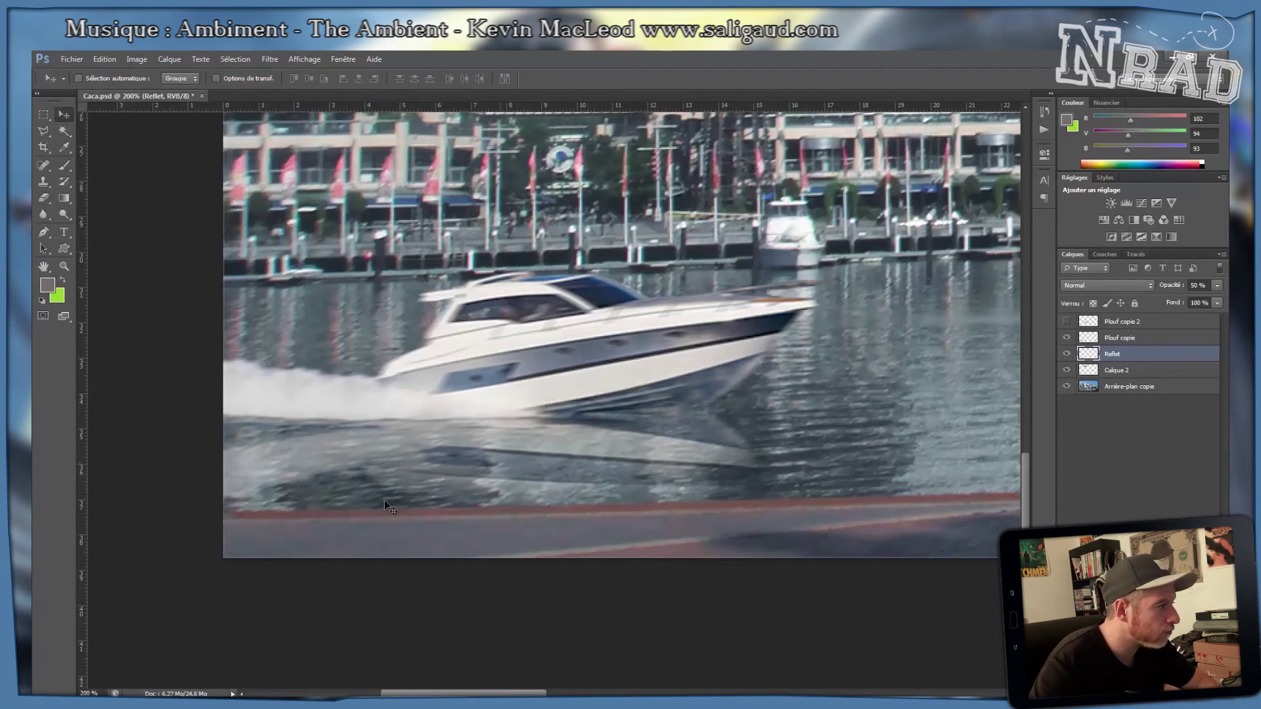
# Distort the boat reflection, raising its stern-end corners and pulling its lower bow-end corner slightly outward, apply the transformation, and save.
pyautogui.hotkey('ctrl', 't')
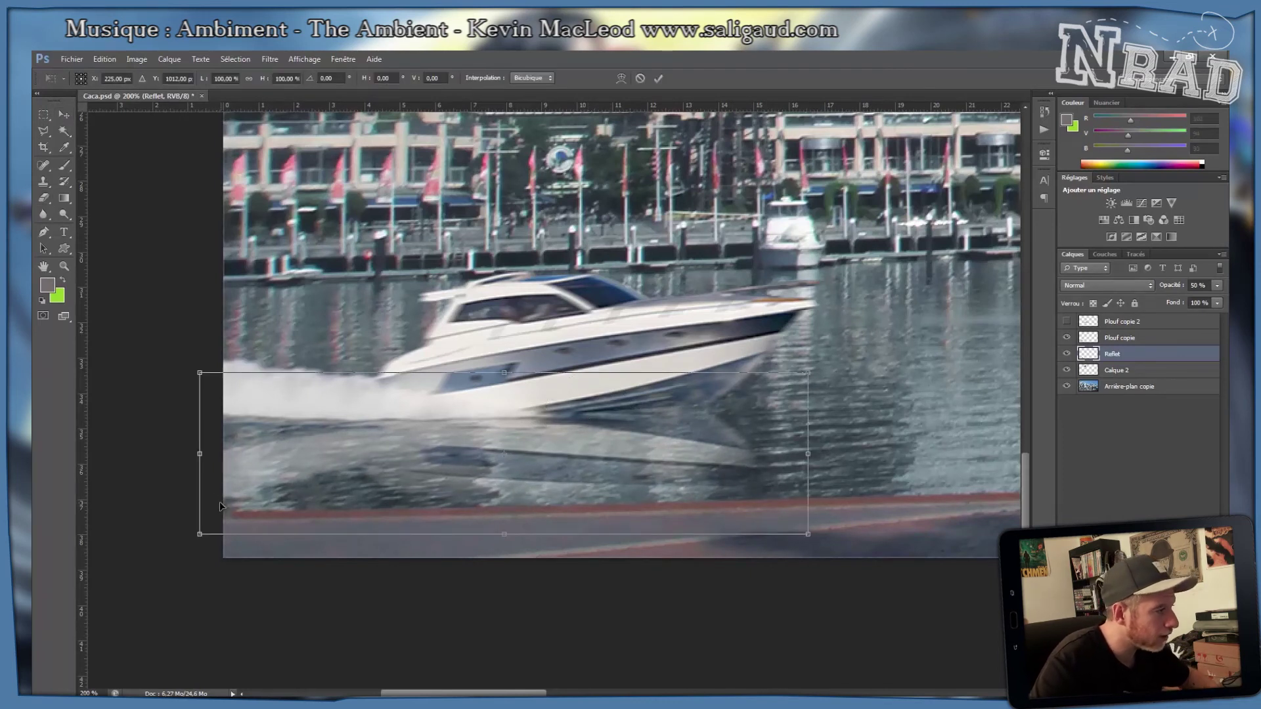
pyautogui.moveTo(200, 374); pyautogui.dragTo(191, 357)
pyautogui.moveTo(200, 535); pyautogui.dragTo(186, 494)
pyautogui.moveTo(808, 534); pyautogui.dragTo(828, 533)
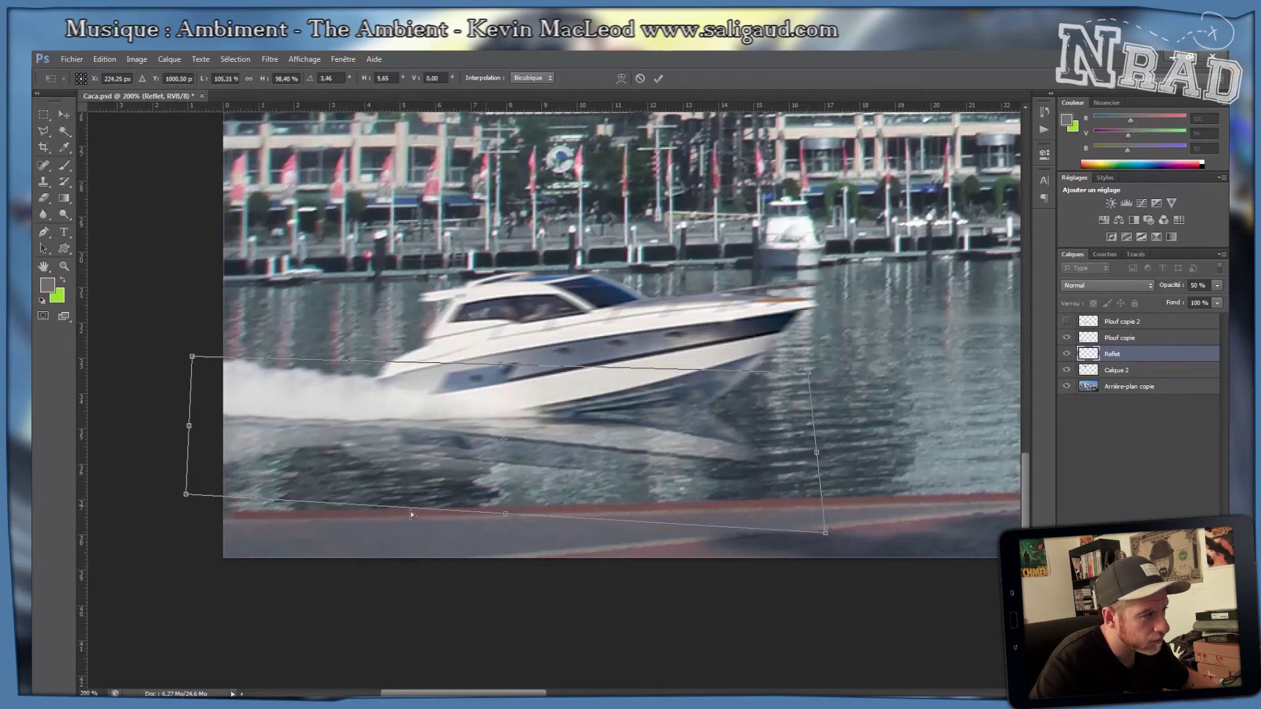
pyautogui.moveTo(187, 497); pyautogui.dragTo(182, 510)
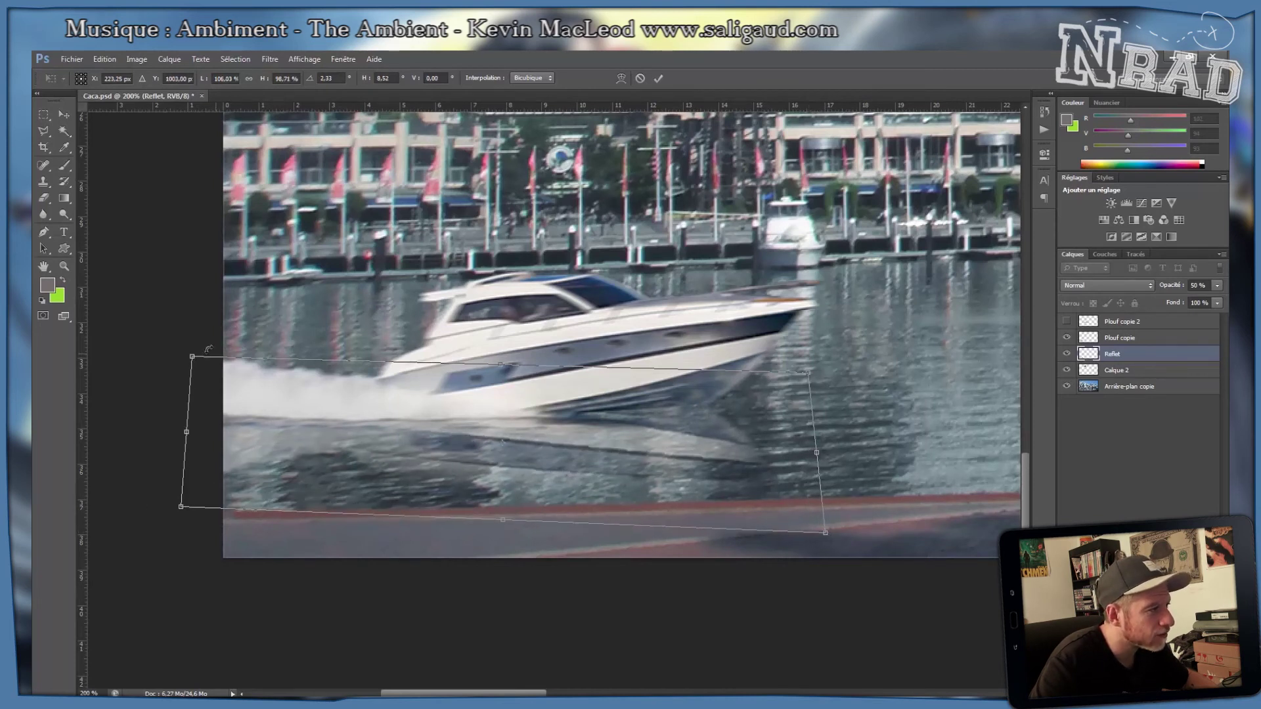
pyautogui.moveTo(192, 359); pyautogui.dragTo(224, 358)
pyautogui.press('Return')
pyautogui.hotkey('ctrl', '0')
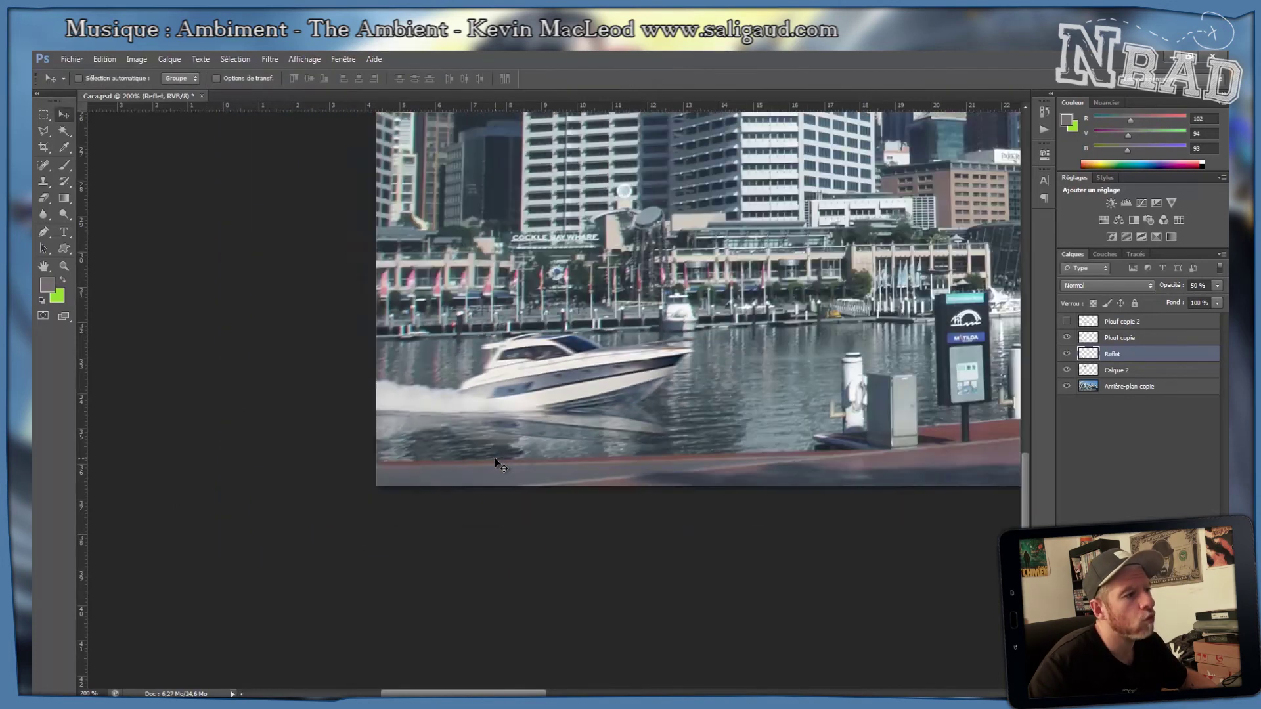
pyautogui.hotkey('ctrl', 's')
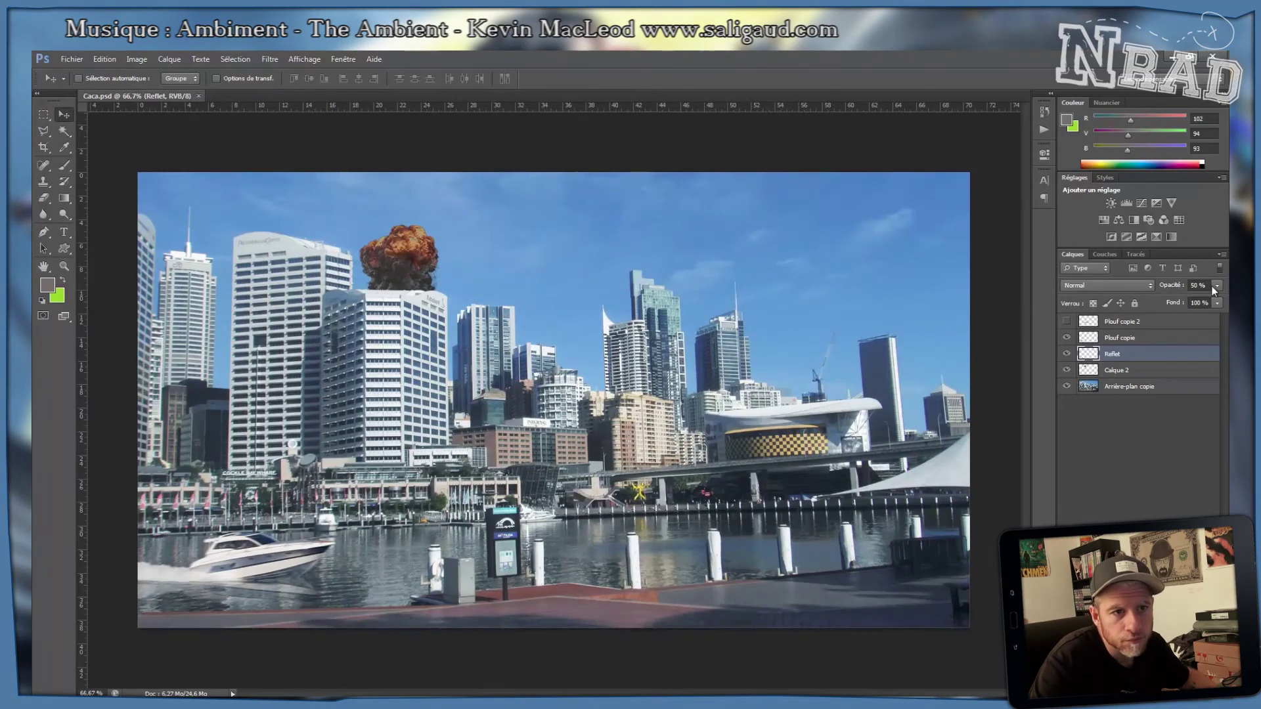
# Set the Reflet layer's opacity to 30% and save the document.
pyautogui.moveTo(1204, 286); pyautogui.dragTo(1110, 290)
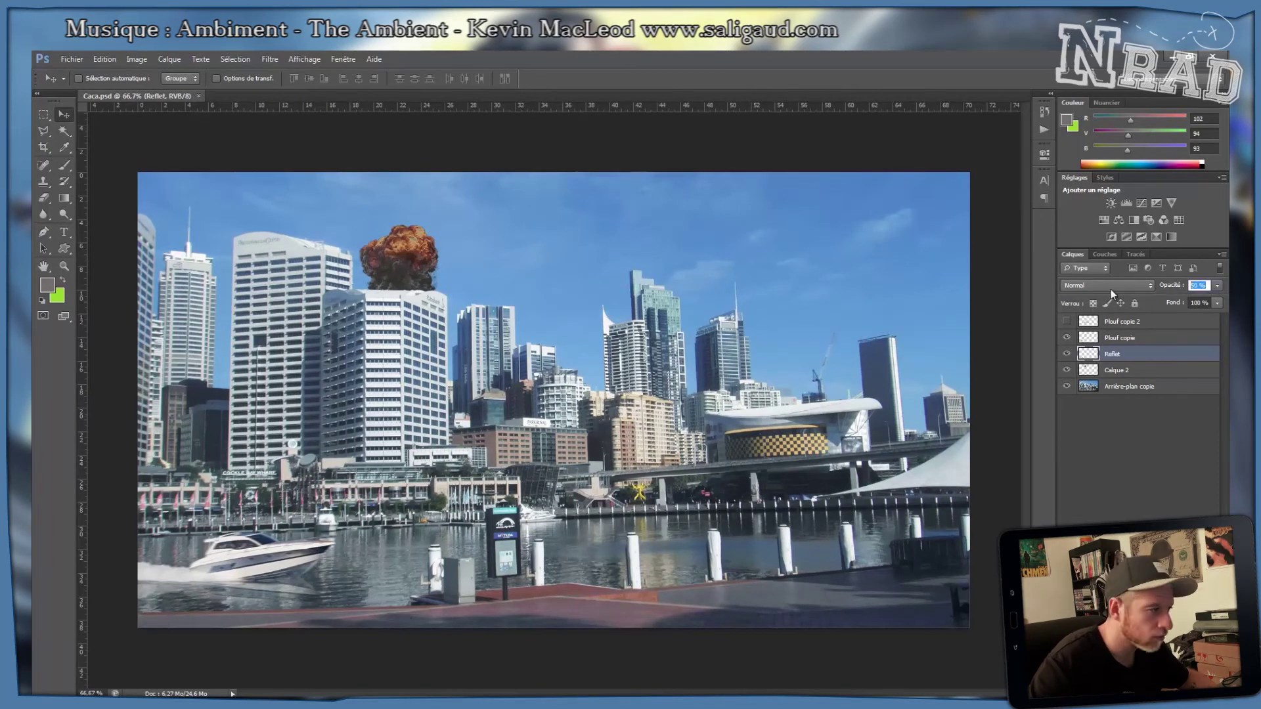
pyautogui.write('20')
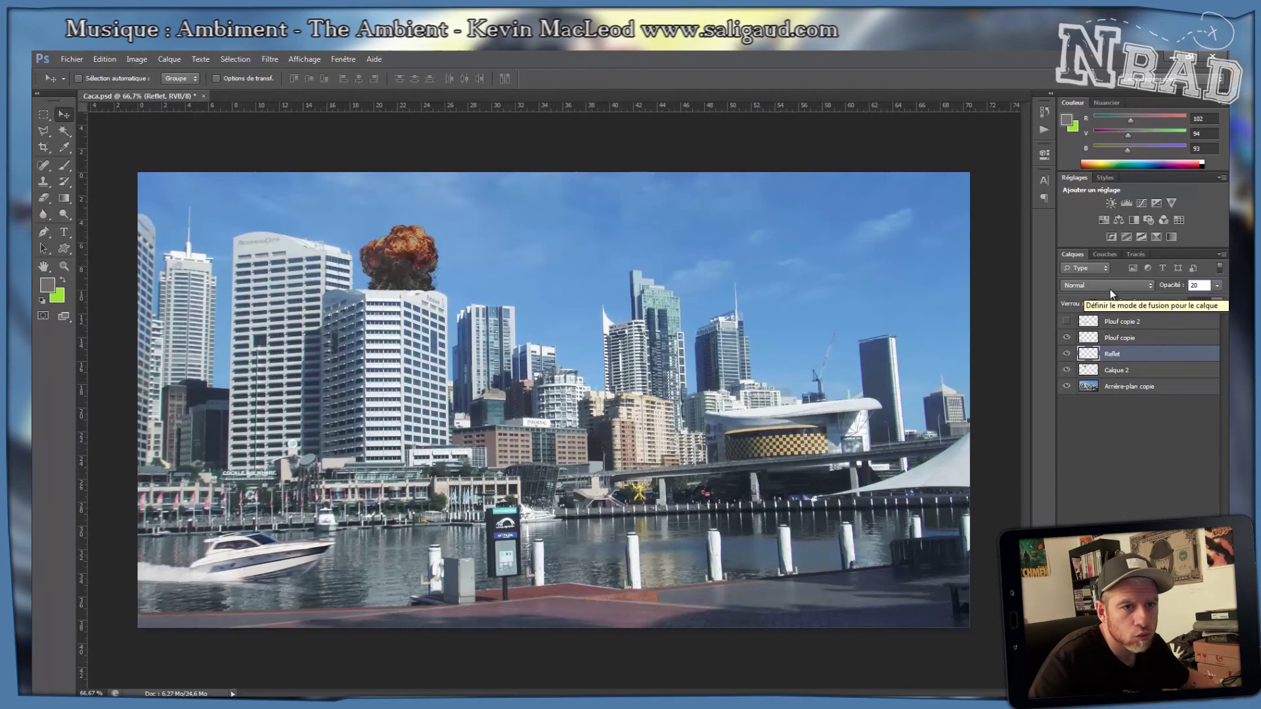
pyautogui.write('30')
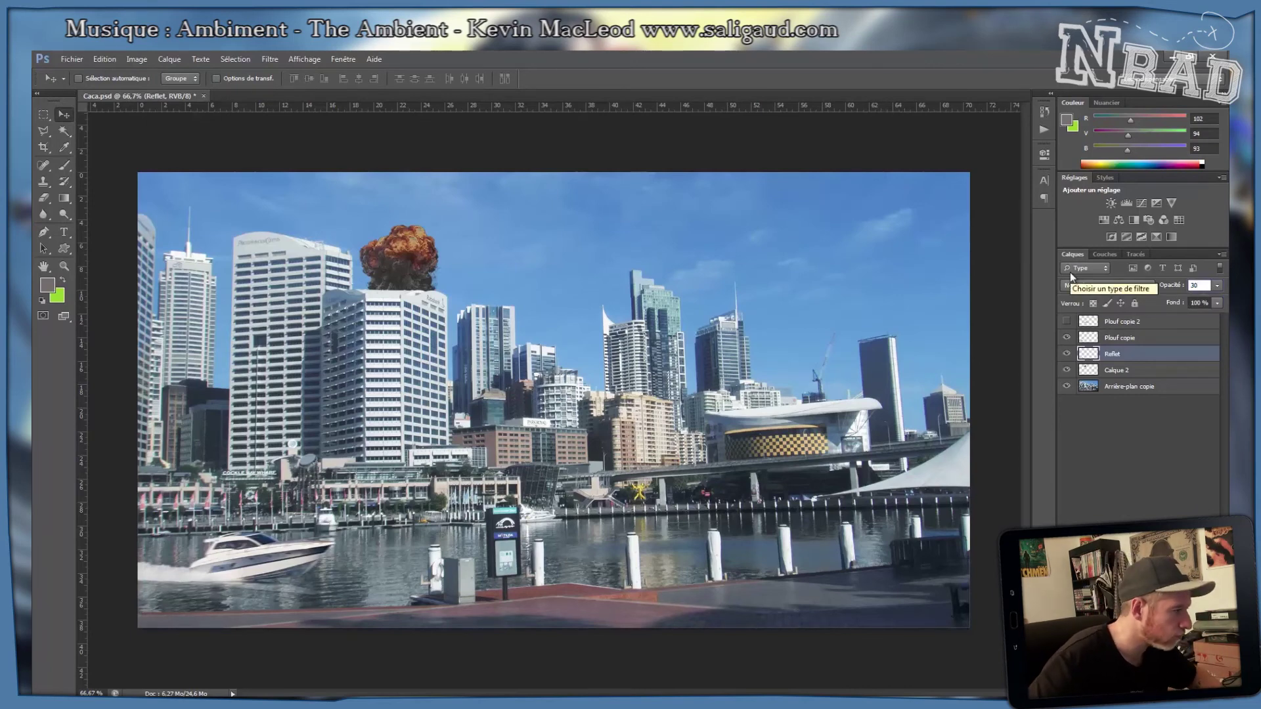
pyautogui.press('Return')
pyautogui.hotkey('ctrl', 's')
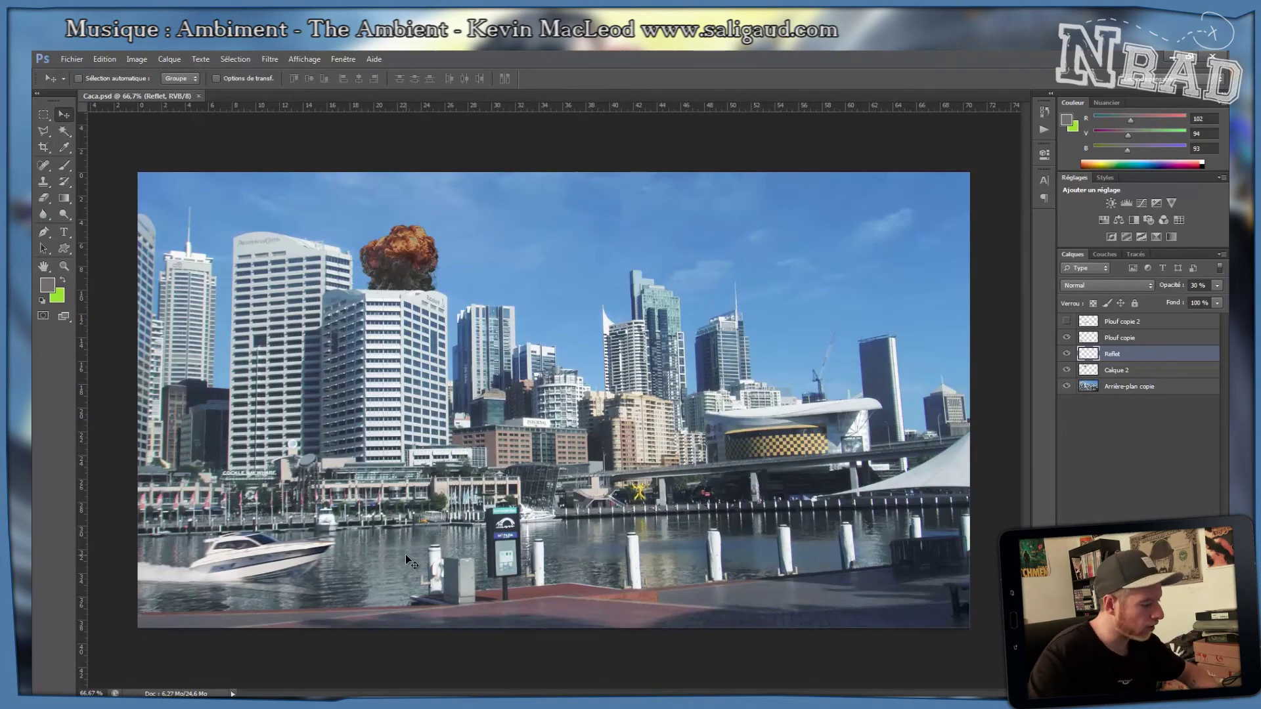
pyautogui.hotkey('ctrl', '-')
pyautogui.hotkey('ctrl', '-')
pyautogui.hotkey('ctrl', '+')
pyautogui.hotkey('ctrl', '+')
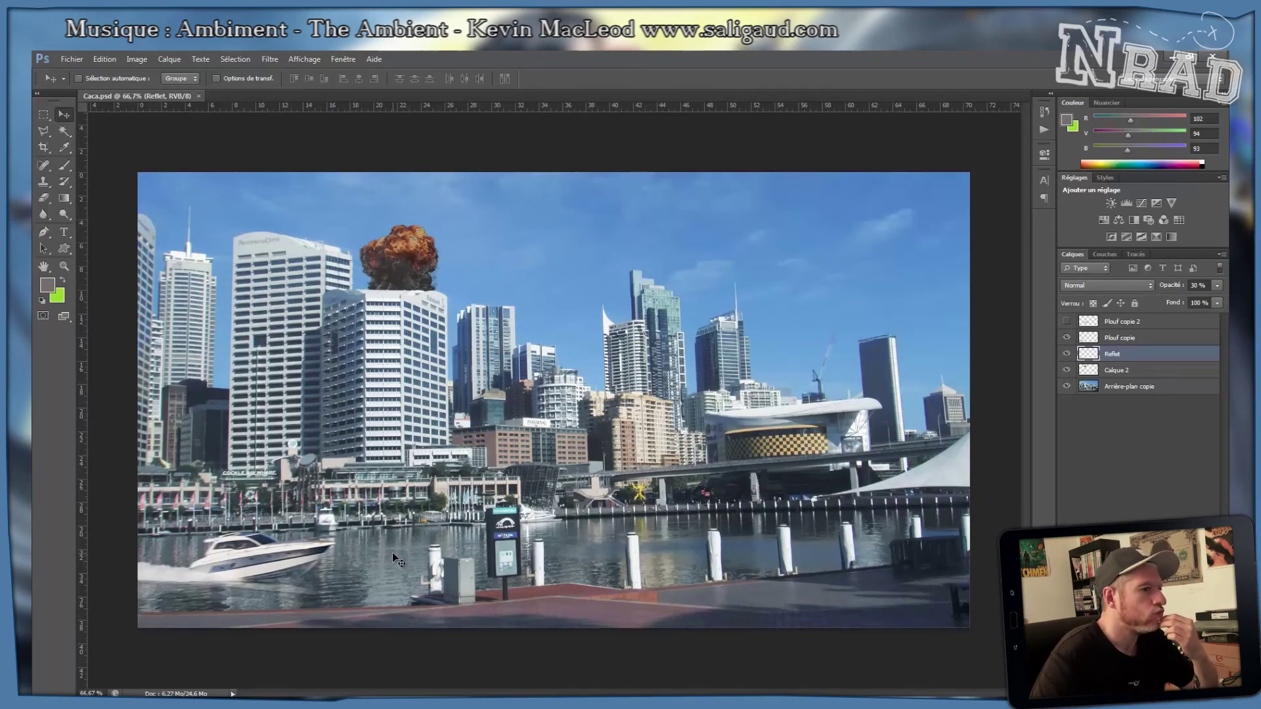
# Add the text CACA in the sky beside the explosion.
pyautogui.click(66, 234)
pyautogui.click(504, 246)
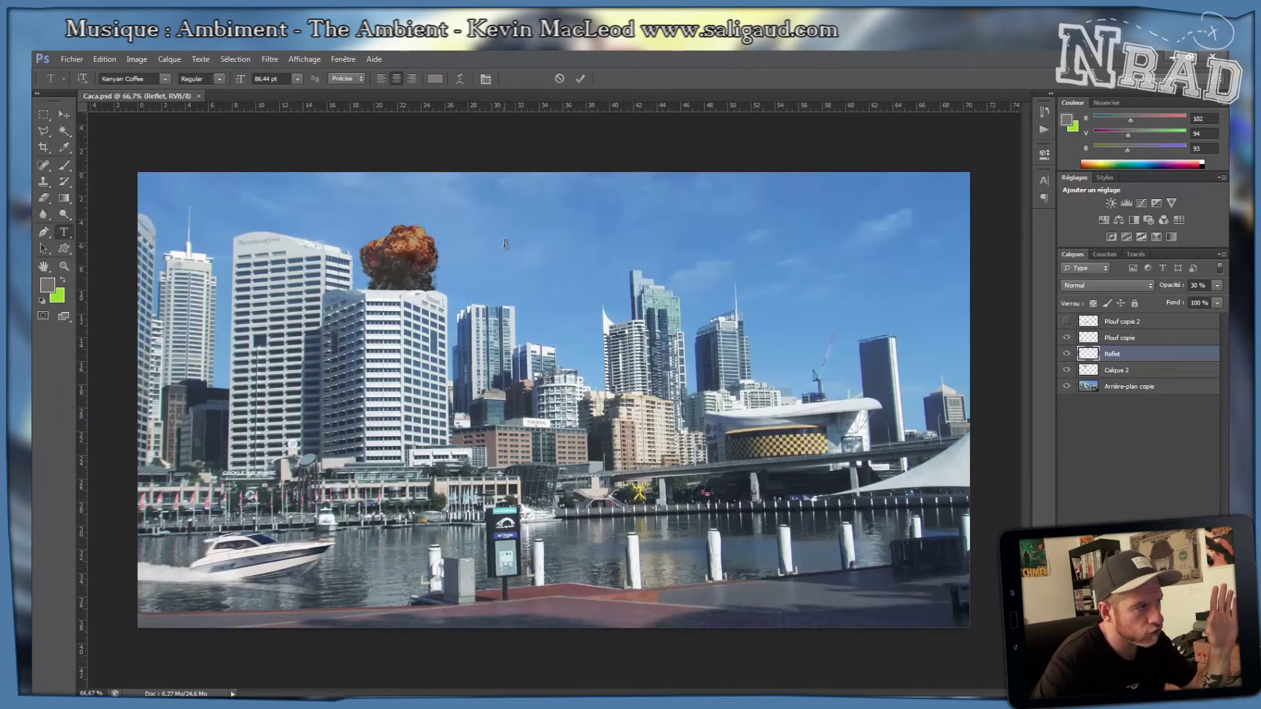
pyautogui.write('CACA')
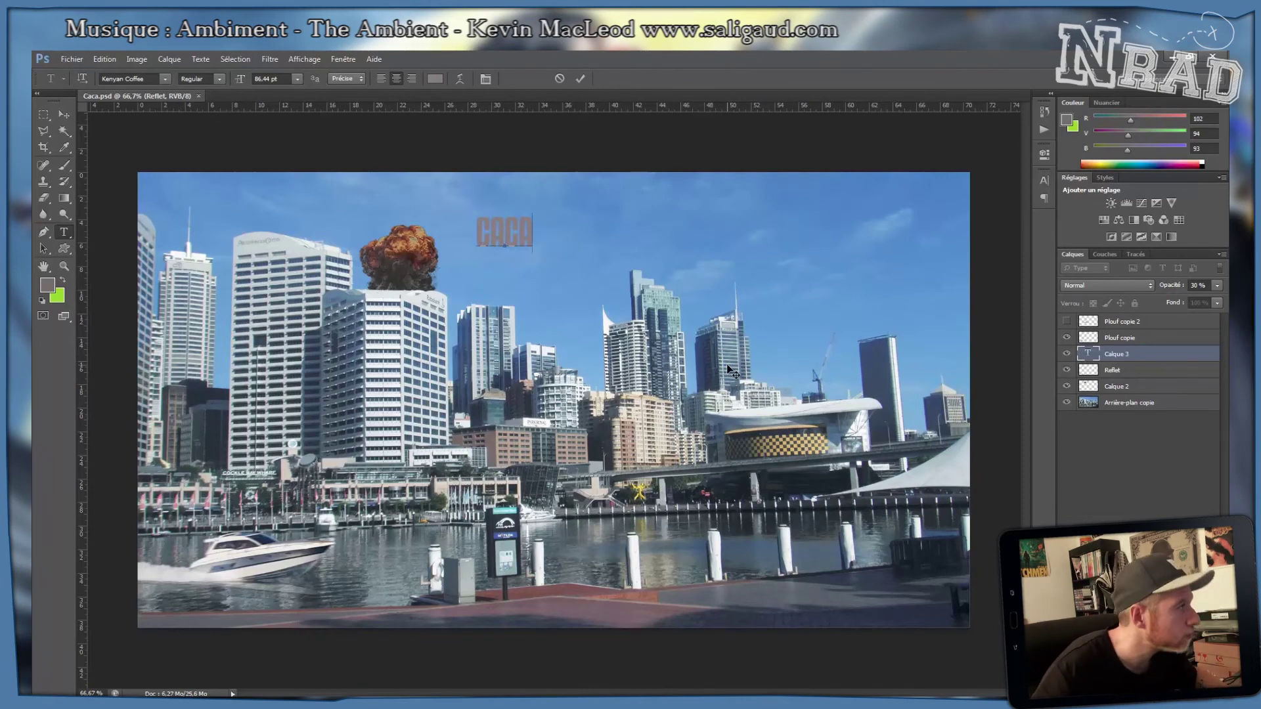
# Set the CACA text's tracking to 0 and align its paragraph left.
pyautogui.doubleClick(505, 225)
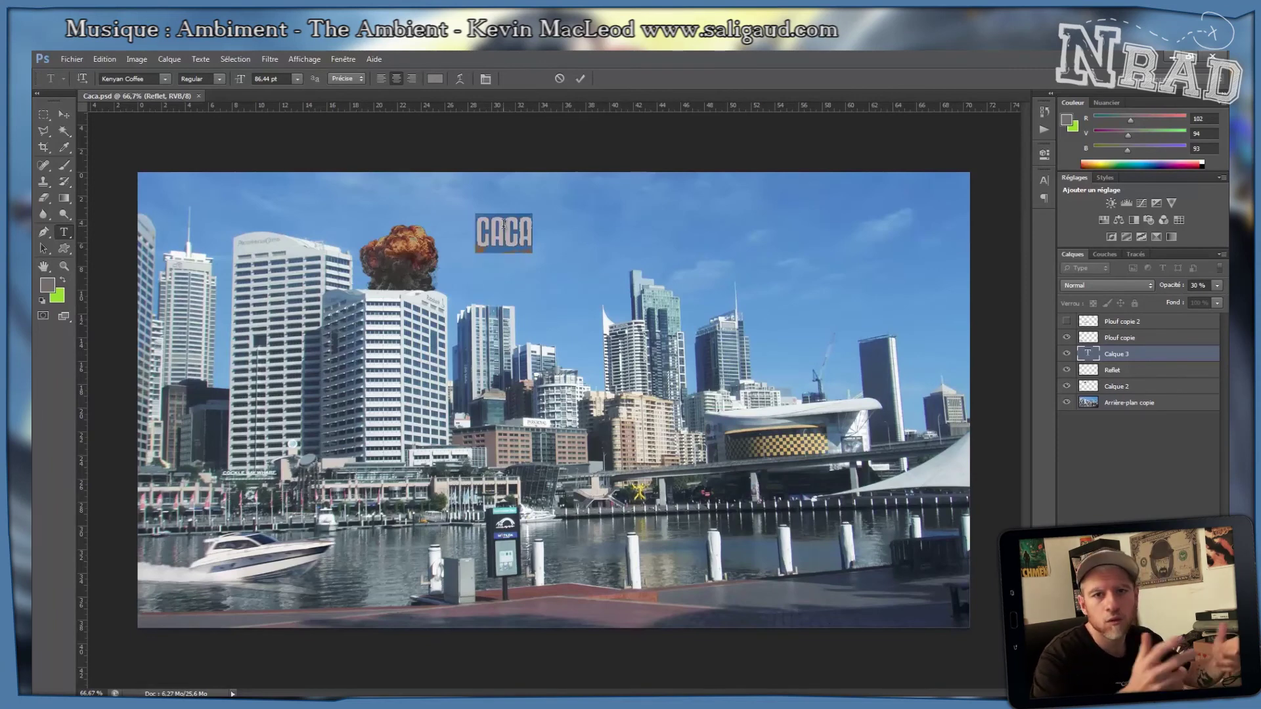
pyautogui.hotkey('ctrl', 't')
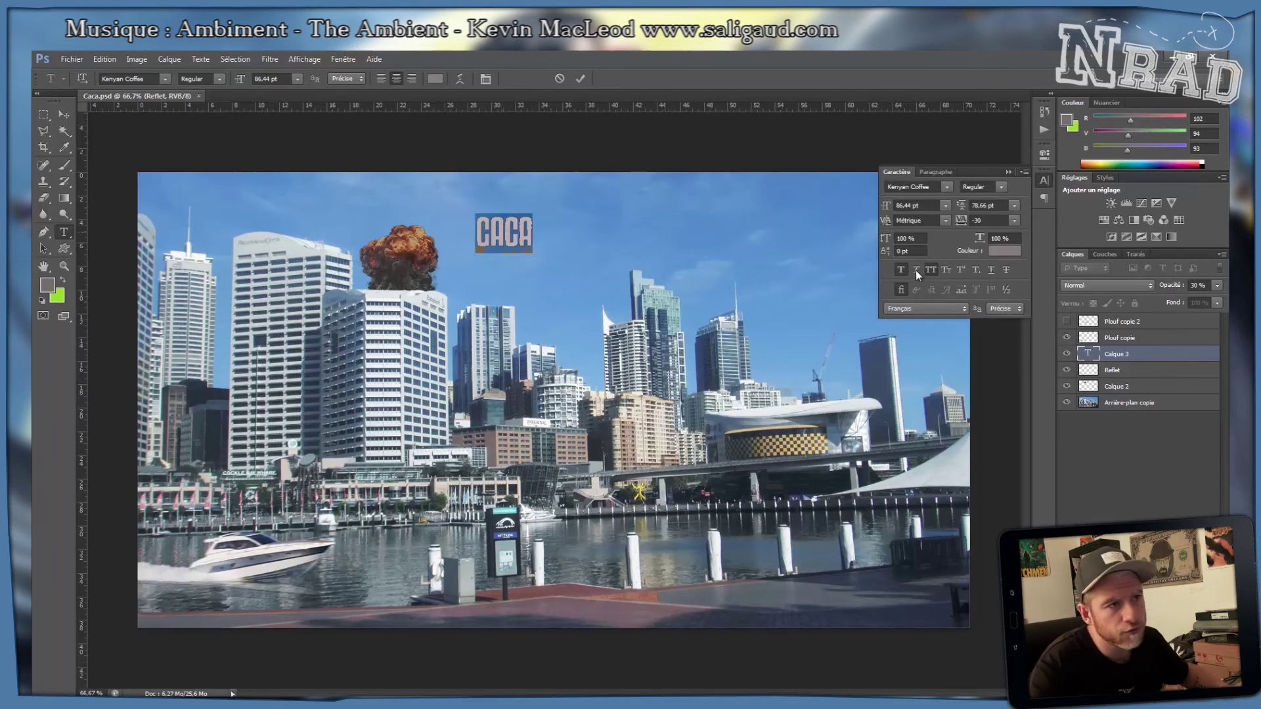
pyautogui.click(1014, 221)
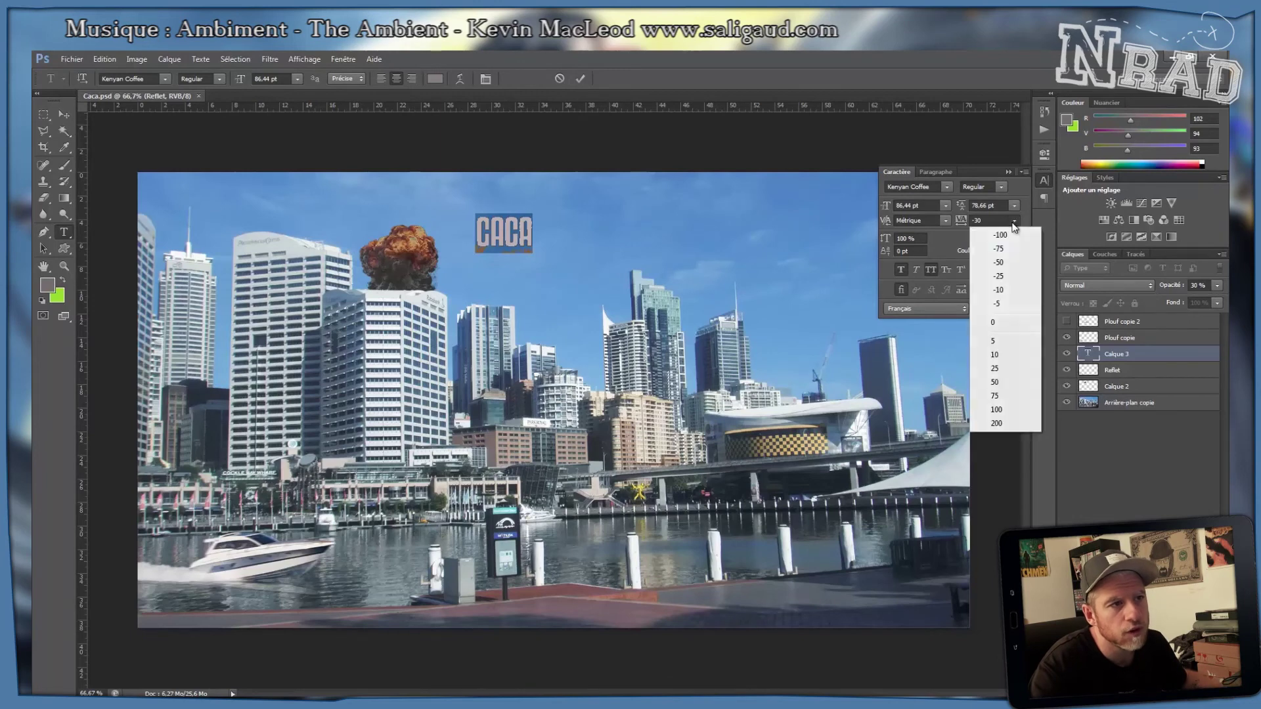
pyautogui.click(1013, 325)
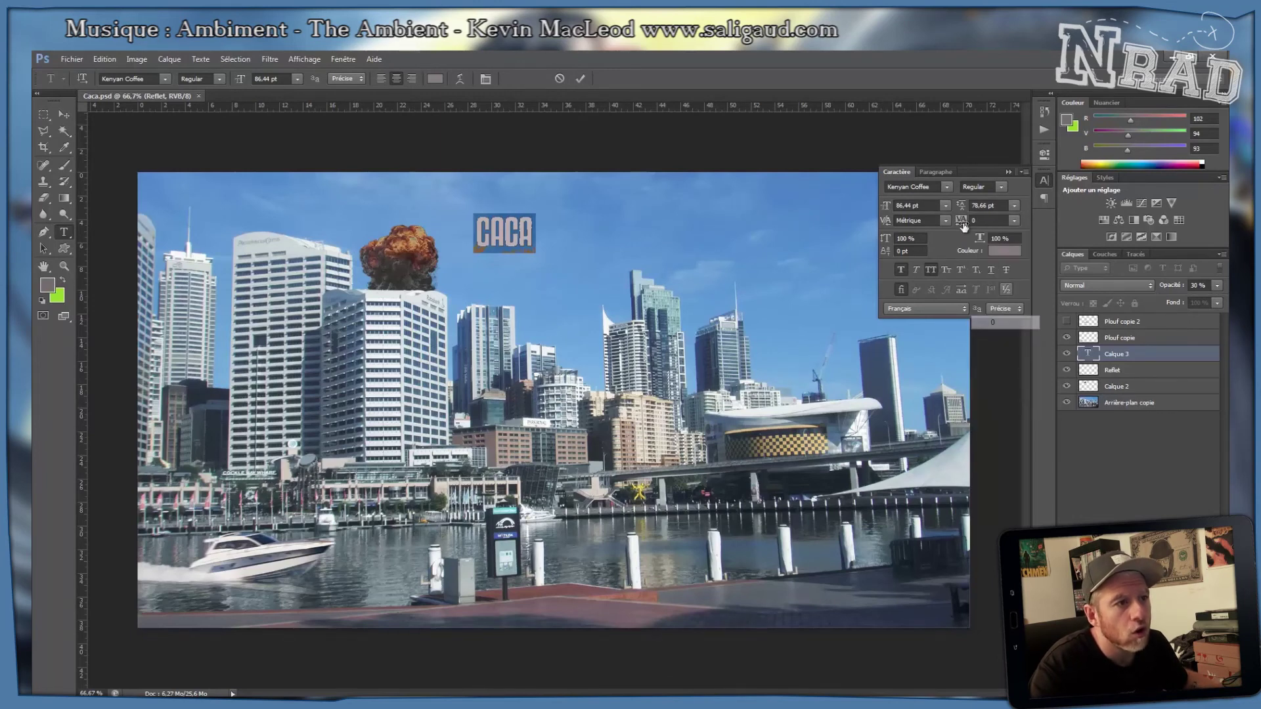
pyautogui.click(942, 171)
pyautogui.click(909, 187)
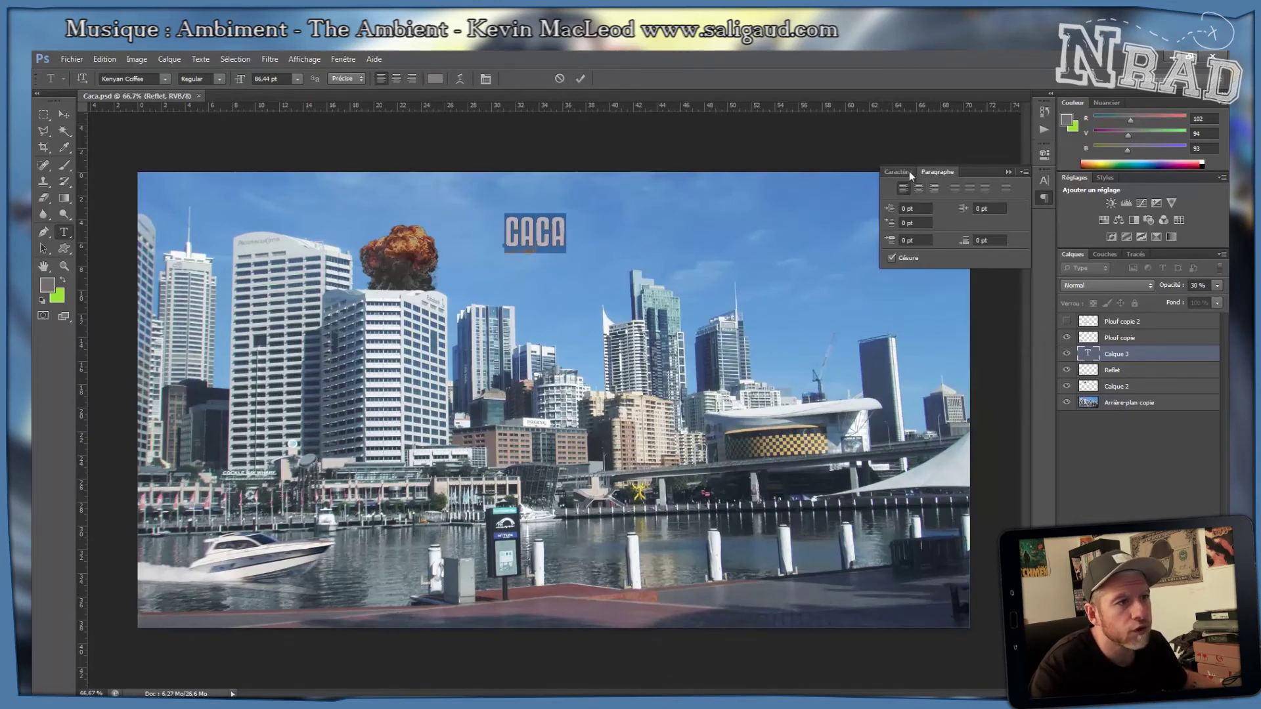
# Set the CACA text's font size to 150 pt, commit the text, and collapse the character settings.
pyautogui.click(909, 171)
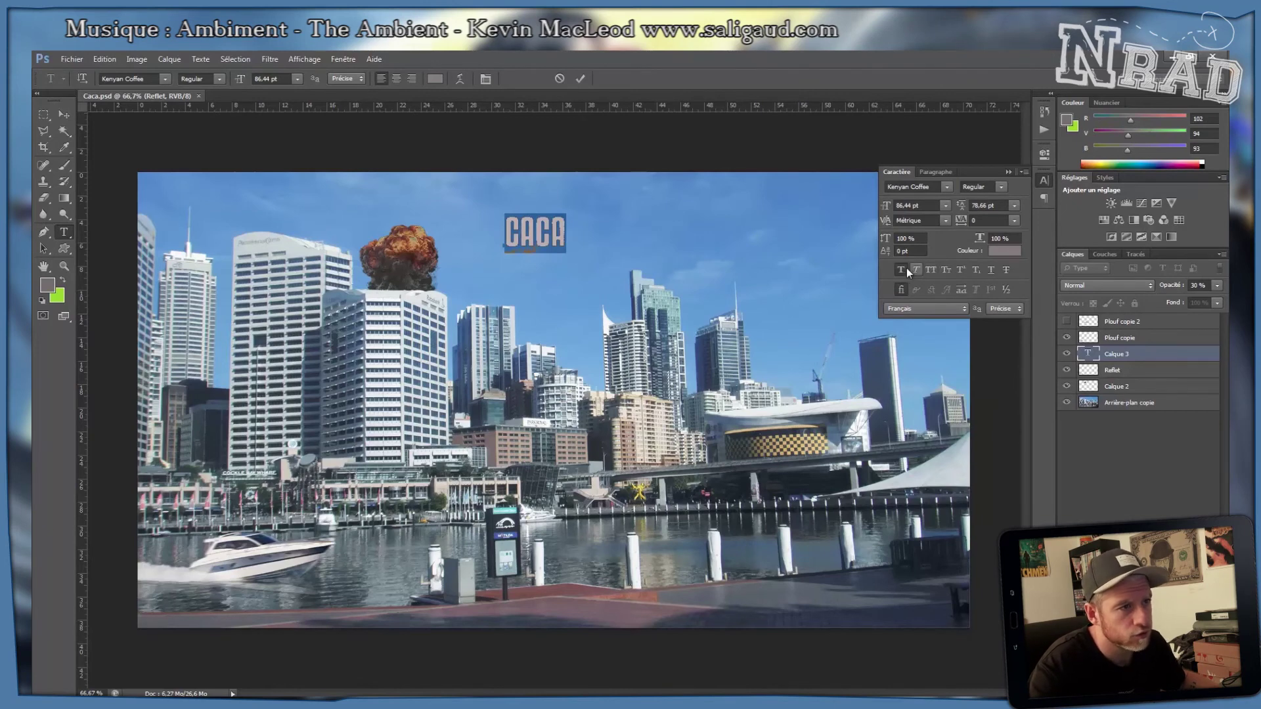
pyautogui.click(944, 205)
pyautogui.click(943, 205)
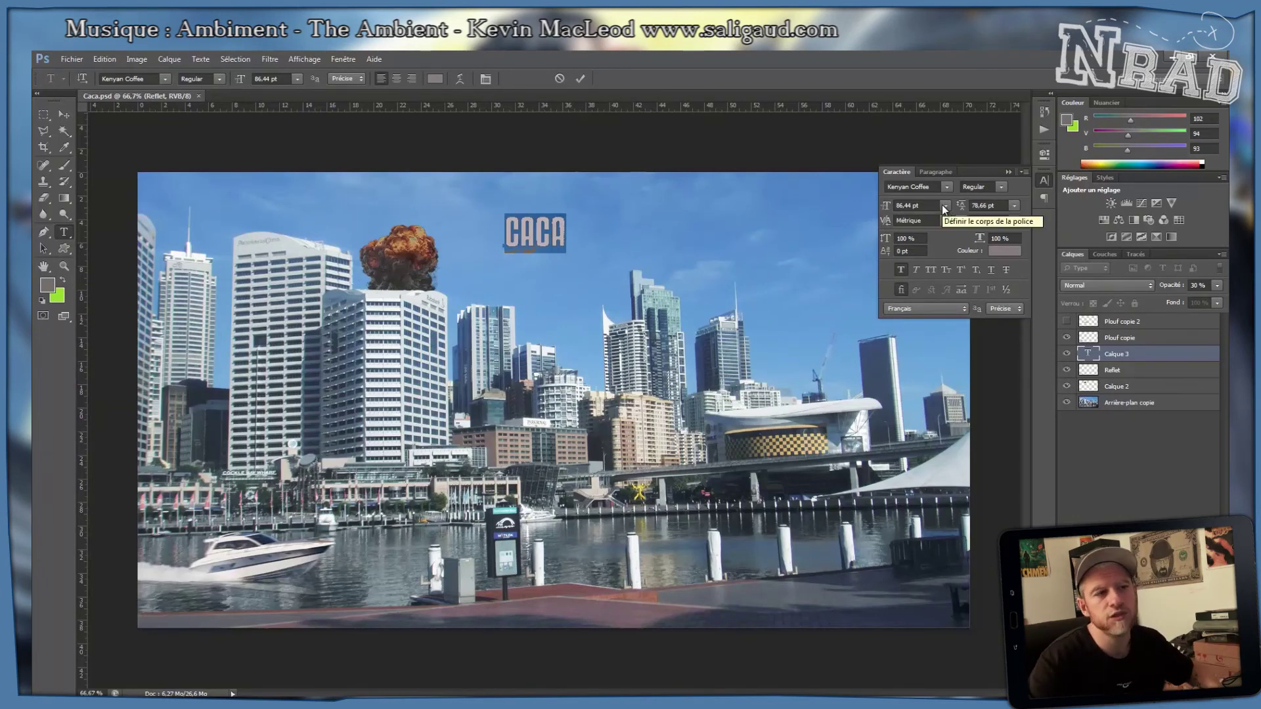
pyautogui.click(943, 205)
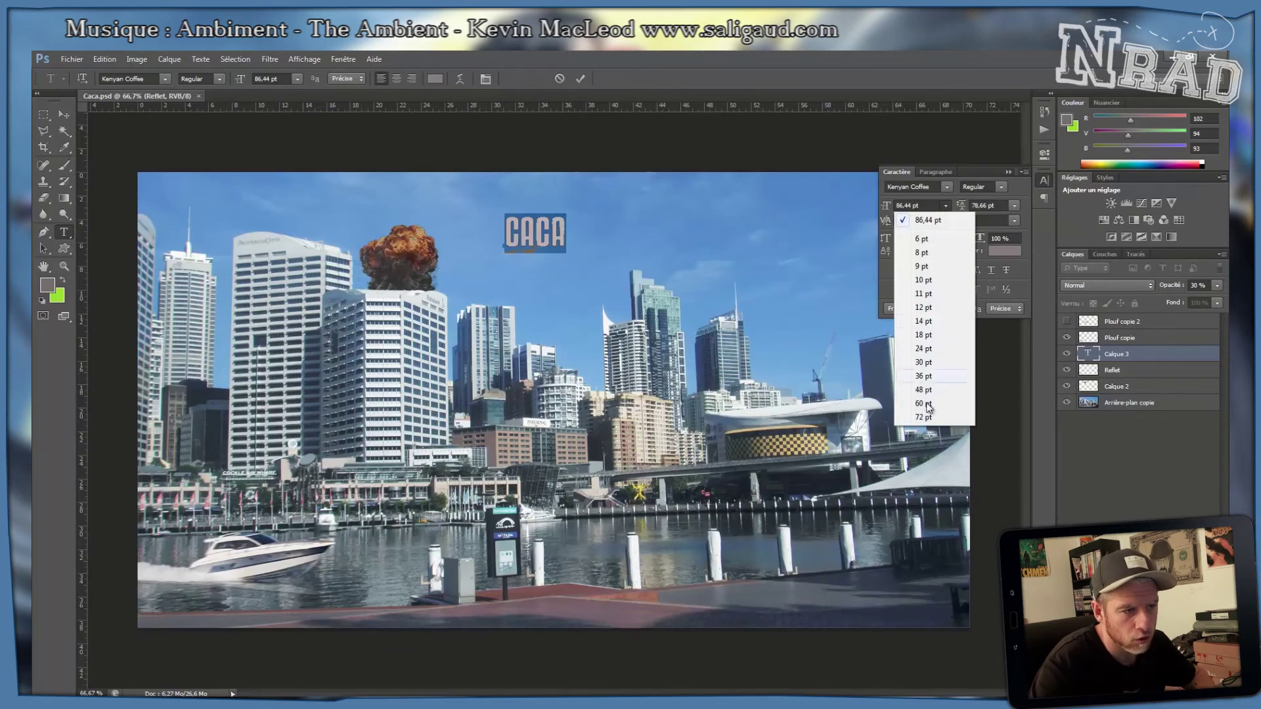
pyautogui.click(926, 373)
pyautogui.write('1')
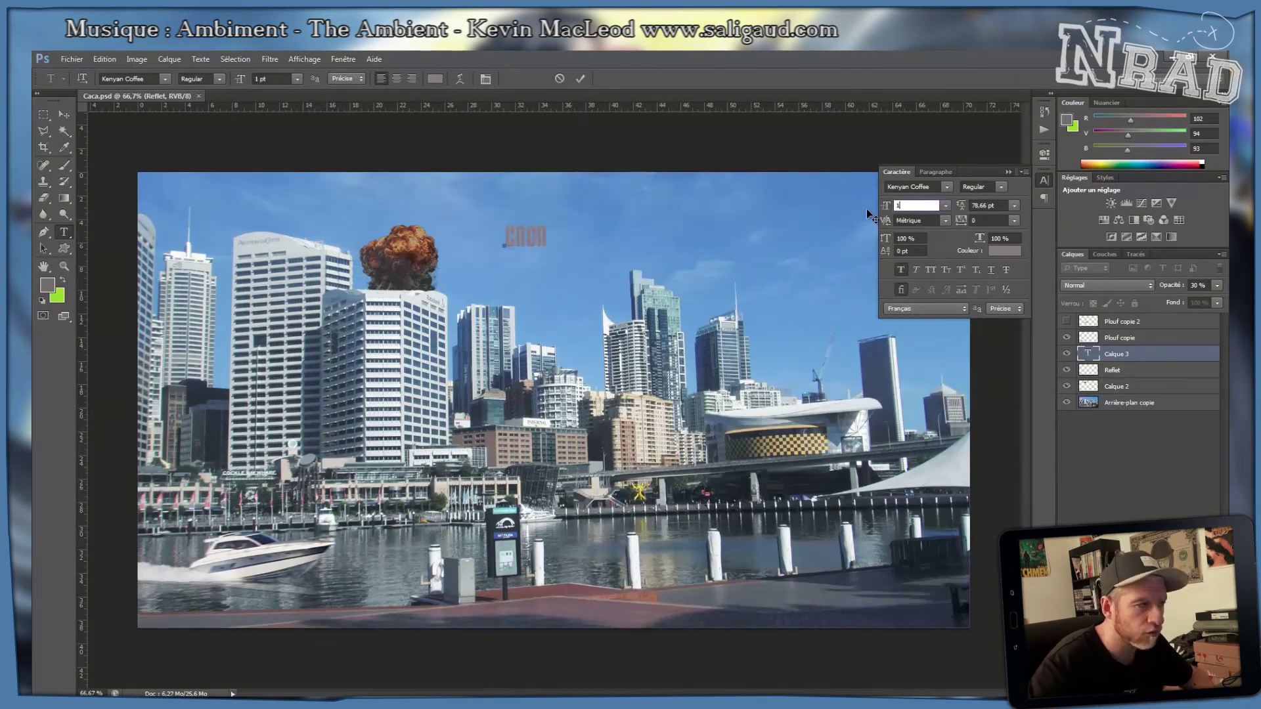
pyautogui.write('50')
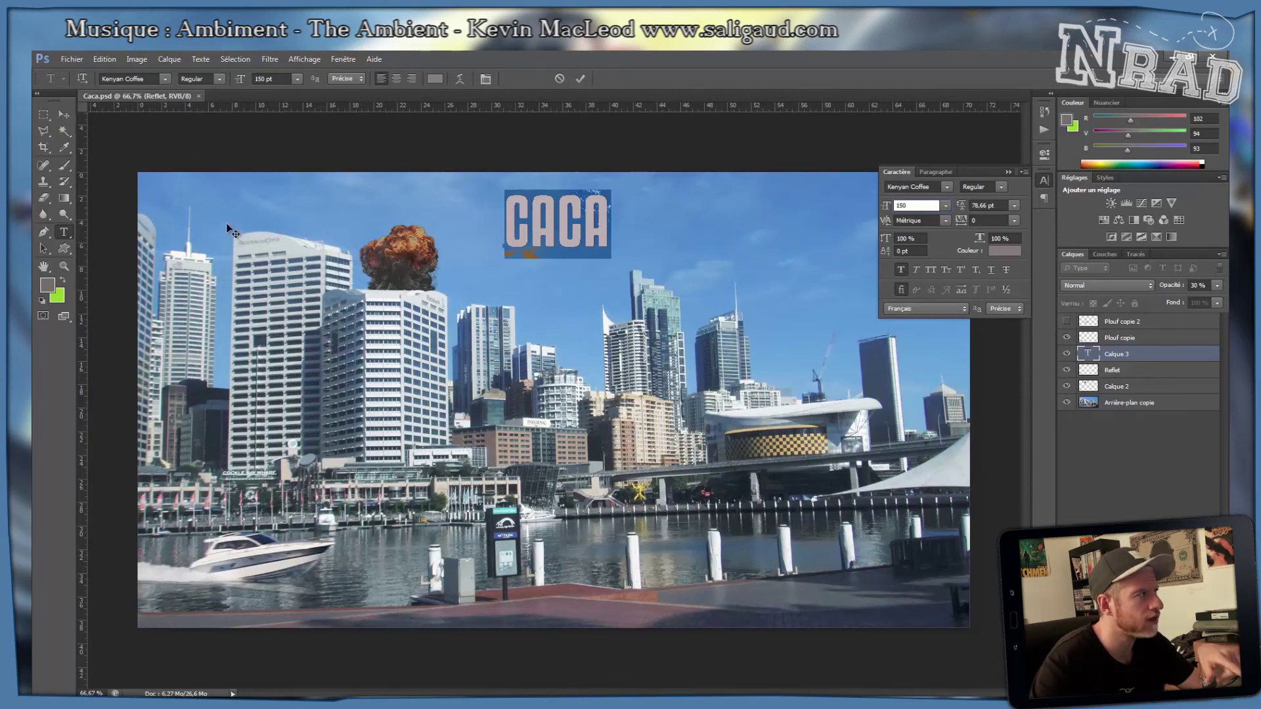
pyautogui.click(64, 117)
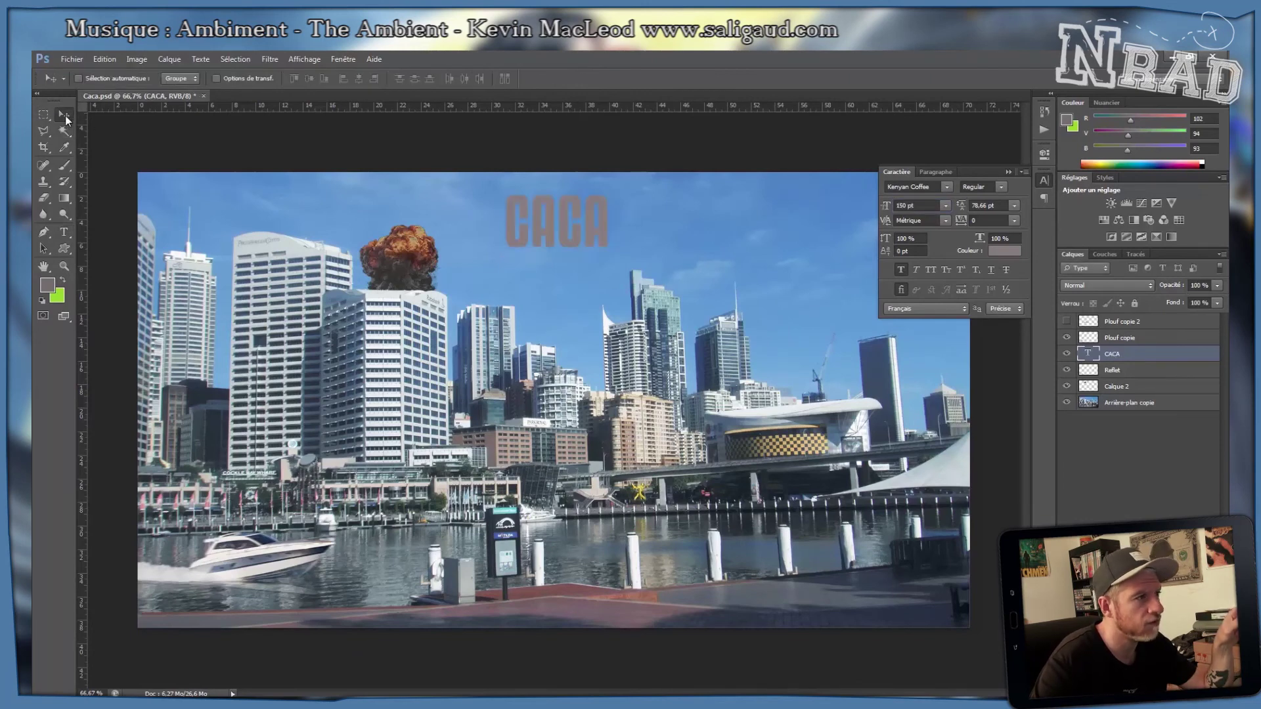
pyautogui.click(1009, 172)
# Move the CACA text to the upper-right sky of the photo and scale it up to about two and a half times its size.
pyautogui.moveTo(558, 224); pyautogui.dragTo(582, 271)
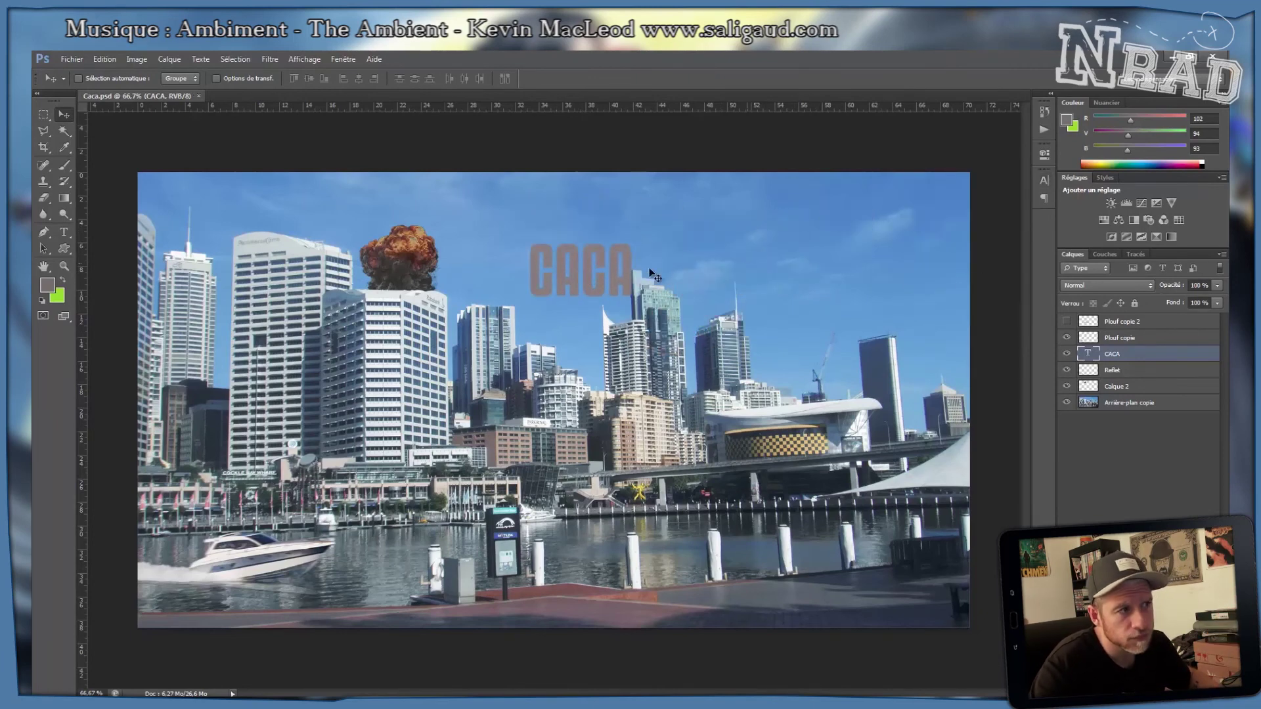
pyautogui.moveTo(593, 260); pyautogui.dragTo(896, 227)
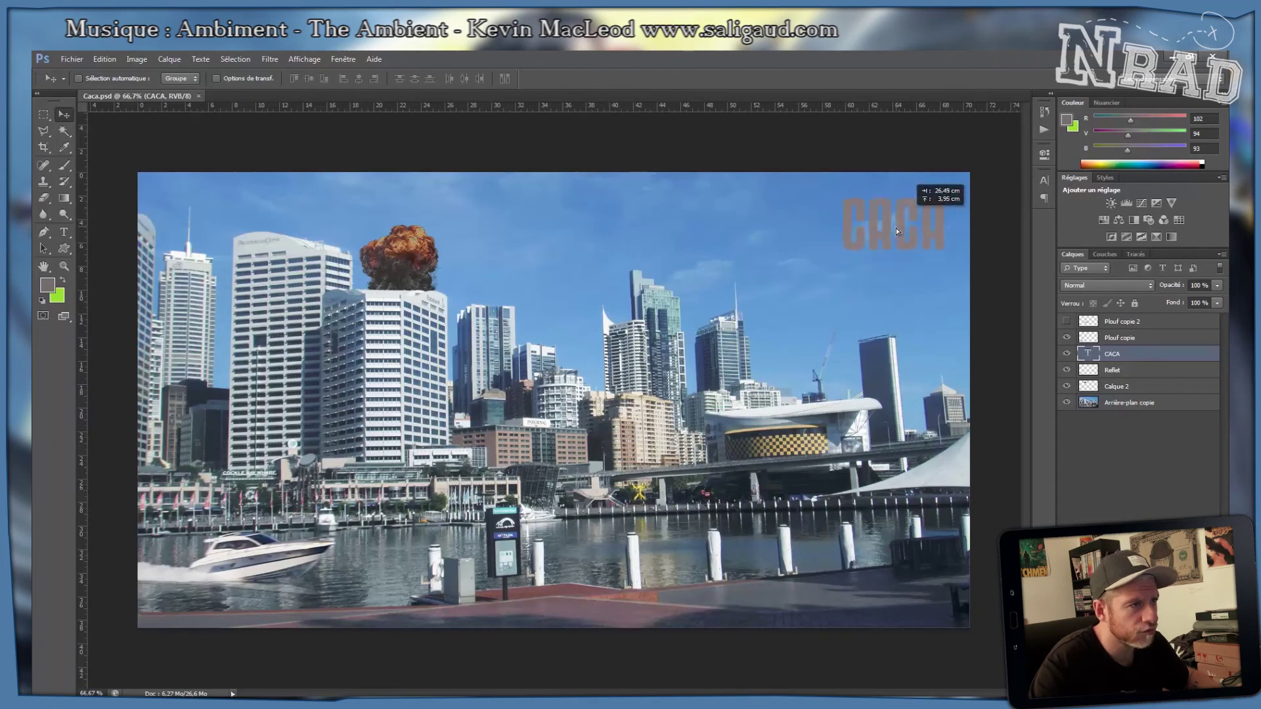
pyautogui.hotkey('ctrl', 't')
pyautogui.moveTo(829, 276); pyautogui.dragTo(653, 337)
pyautogui.press('Return')
pyautogui.moveTo(832, 339)
pyautogui.mouseDown()
pyautogui.moveTo(837, 312)
pyautogui.moveTo(849, 320)
pyautogui.mouseUp()
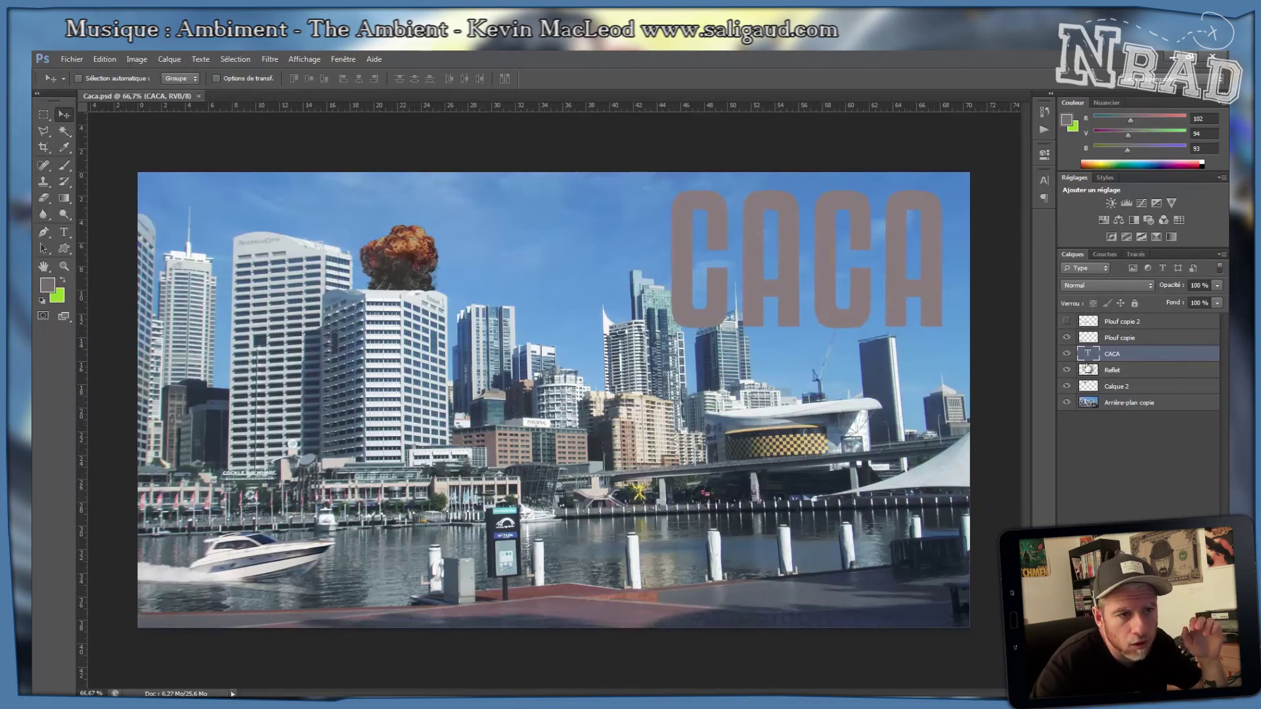
pyautogui.rightClick(1159, 355)
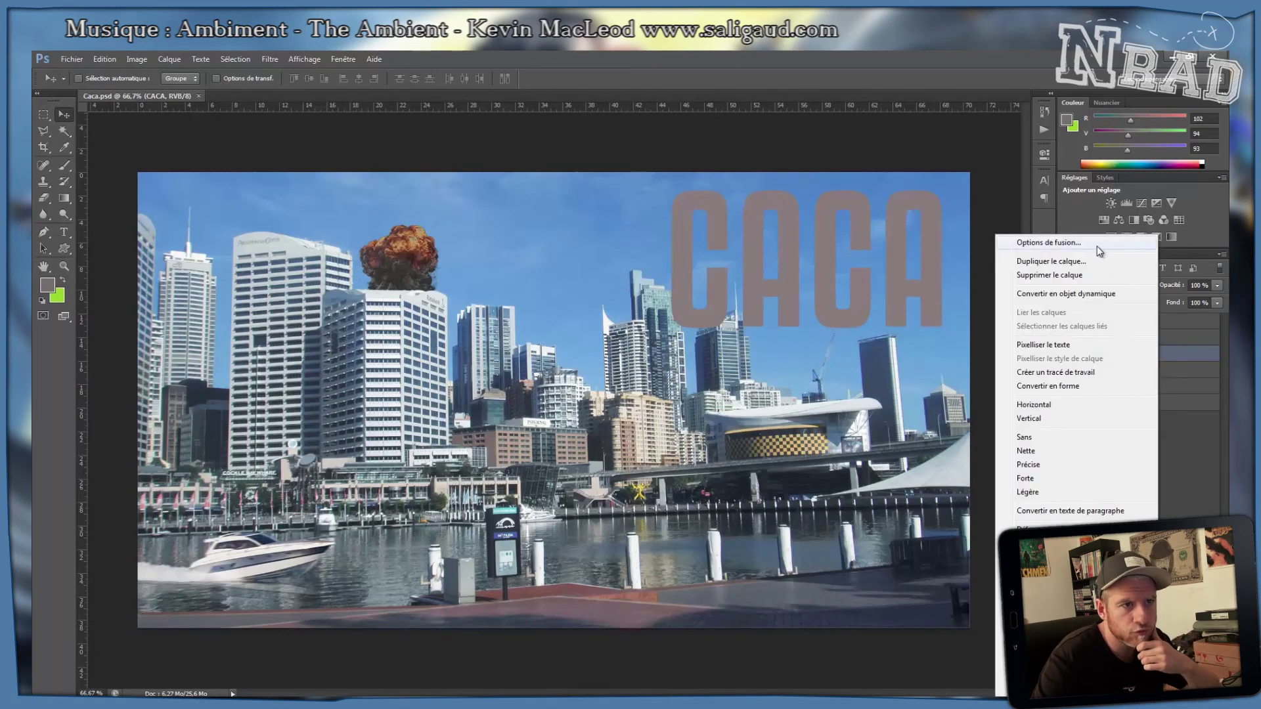
pyautogui.click(1191, 475)
pyautogui.rightClick(1160, 359)
pyautogui.click(1169, 374)
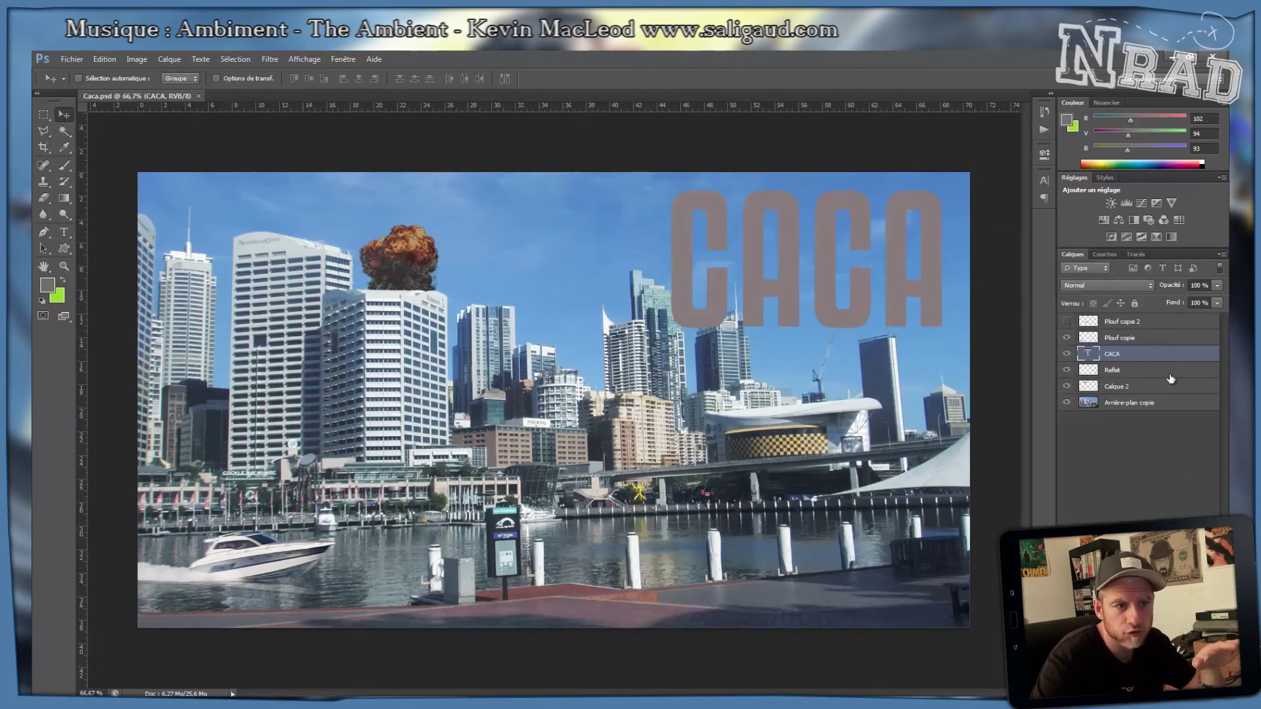
pyautogui.click(1170, 375)
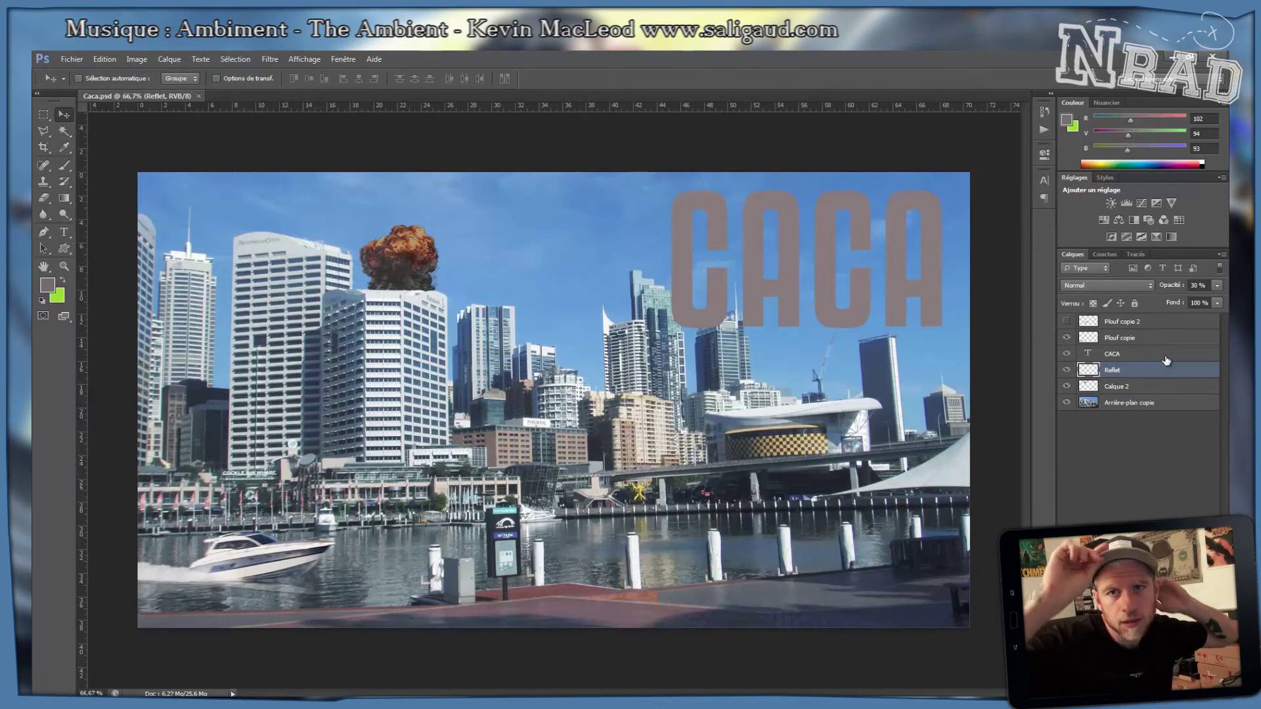
# Open the CACA text layer's blending options and enable a Color Overlay in Normal mode at 100% opacity.
pyautogui.rightClick(1158, 356)
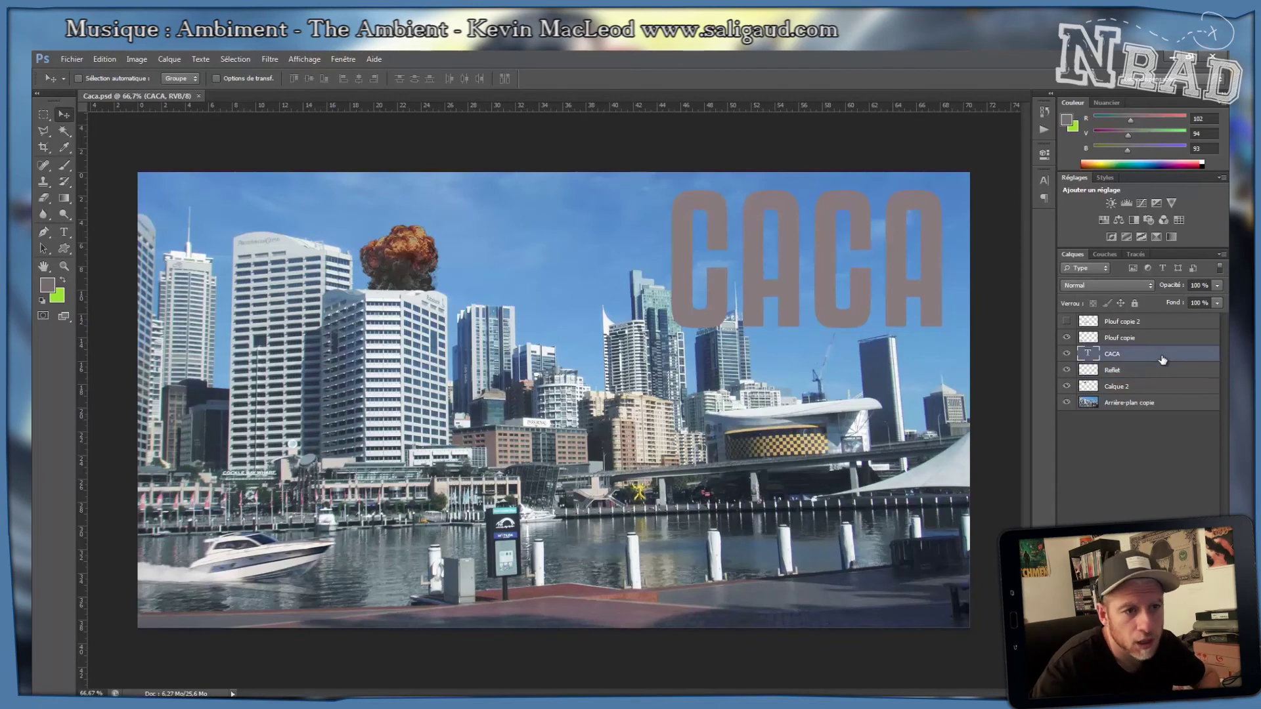
pyautogui.click(1051, 243)
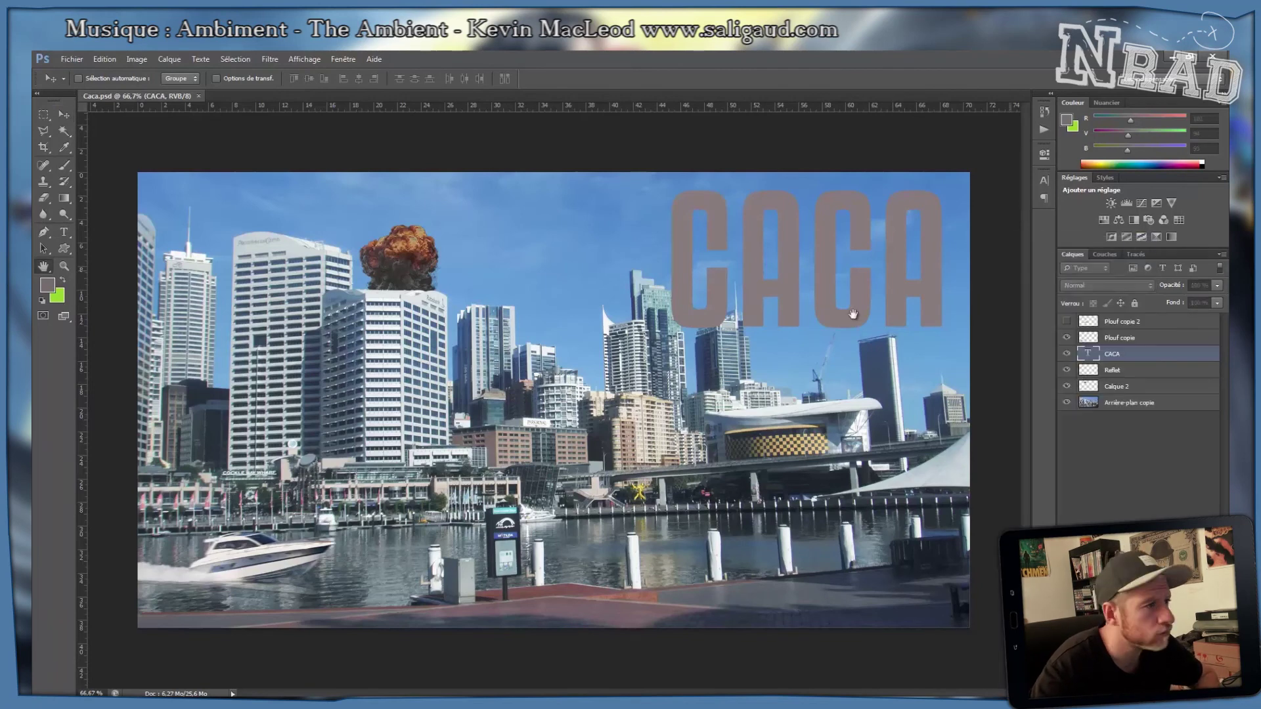
pyautogui.moveTo(881, 286); pyautogui.dragTo(234, 230)
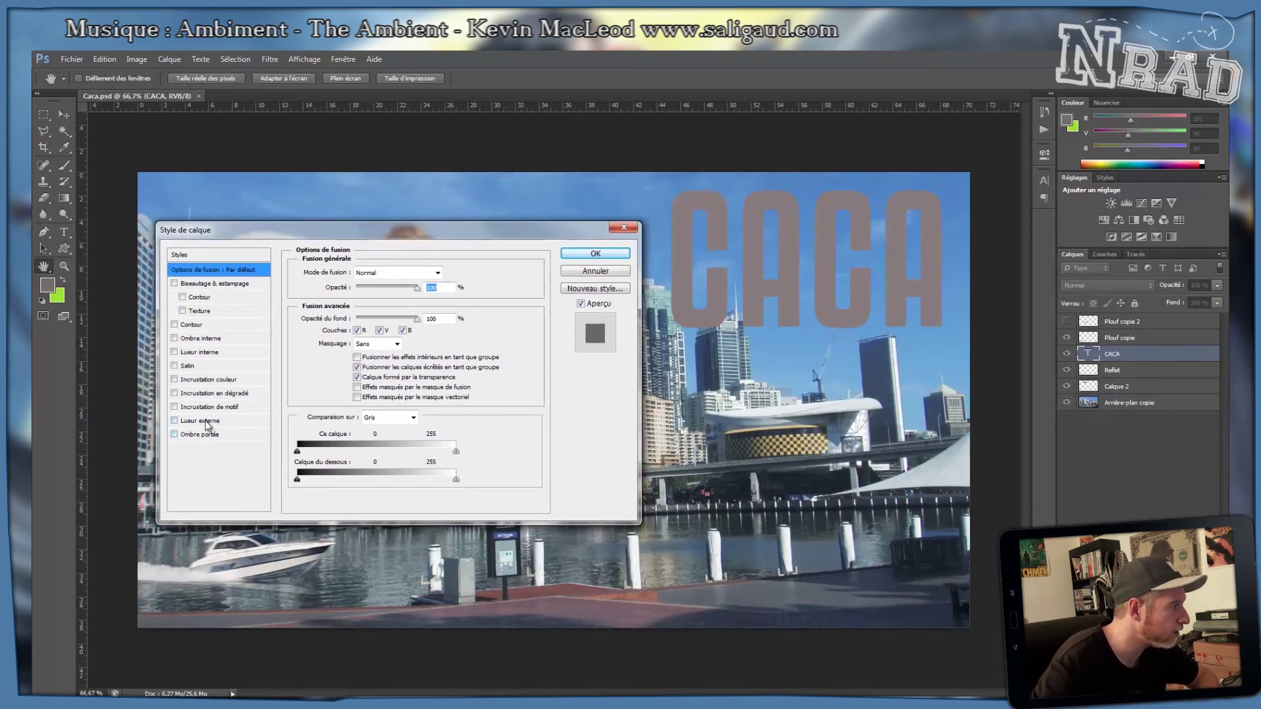
pyautogui.click(206, 382)
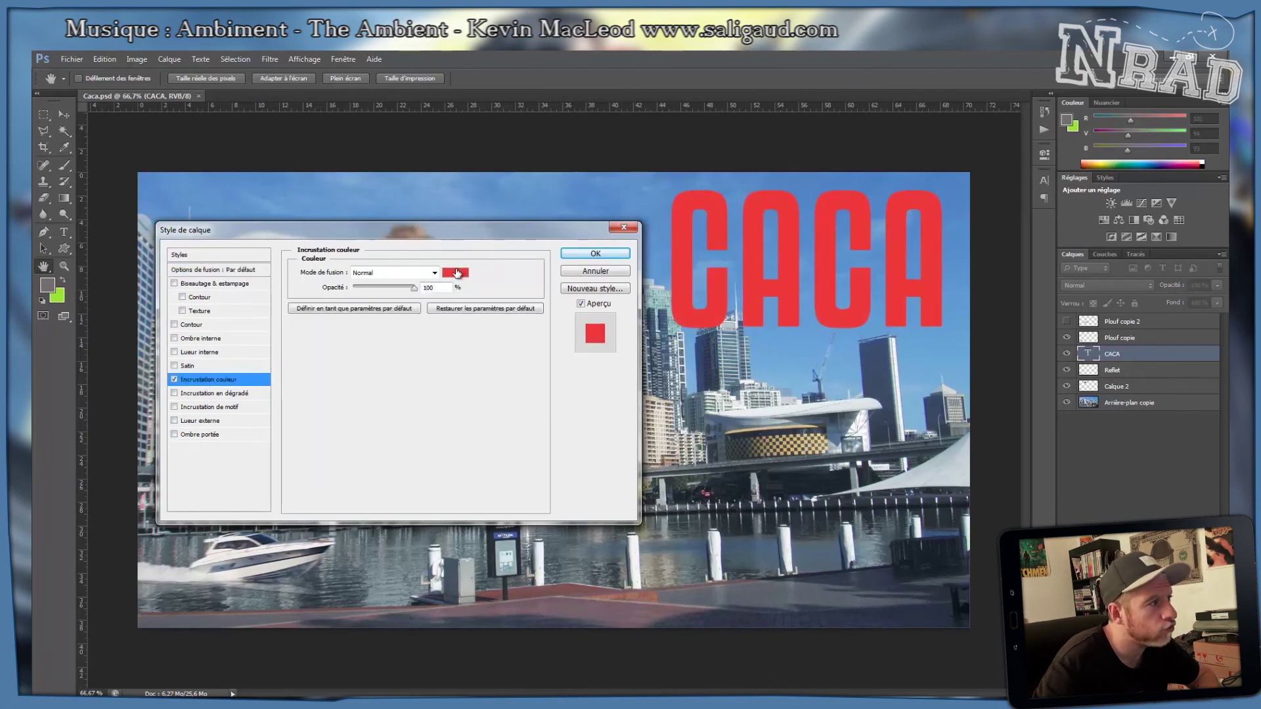
pyautogui.moveTo(384, 290); pyautogui.dragTo(420, 289)
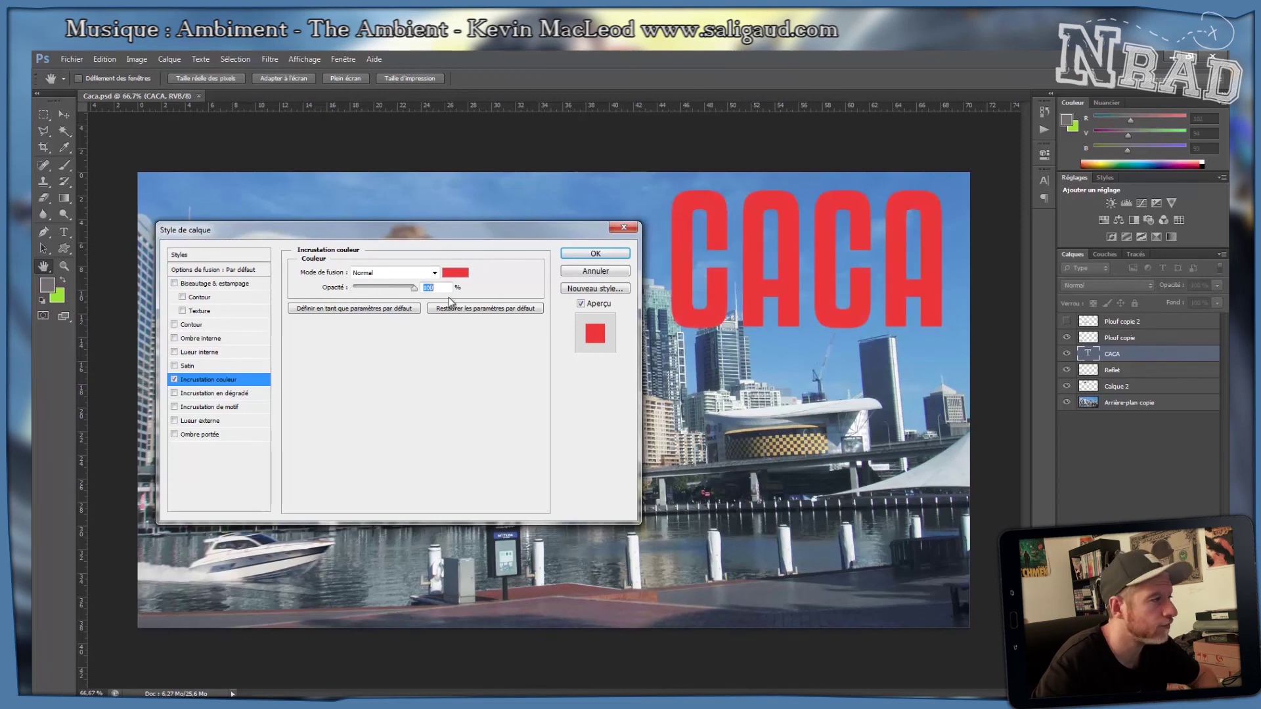
# Set the CACA text's overlay color to brown 904b00 and confirm it.
pyautogui.click(456, 274)
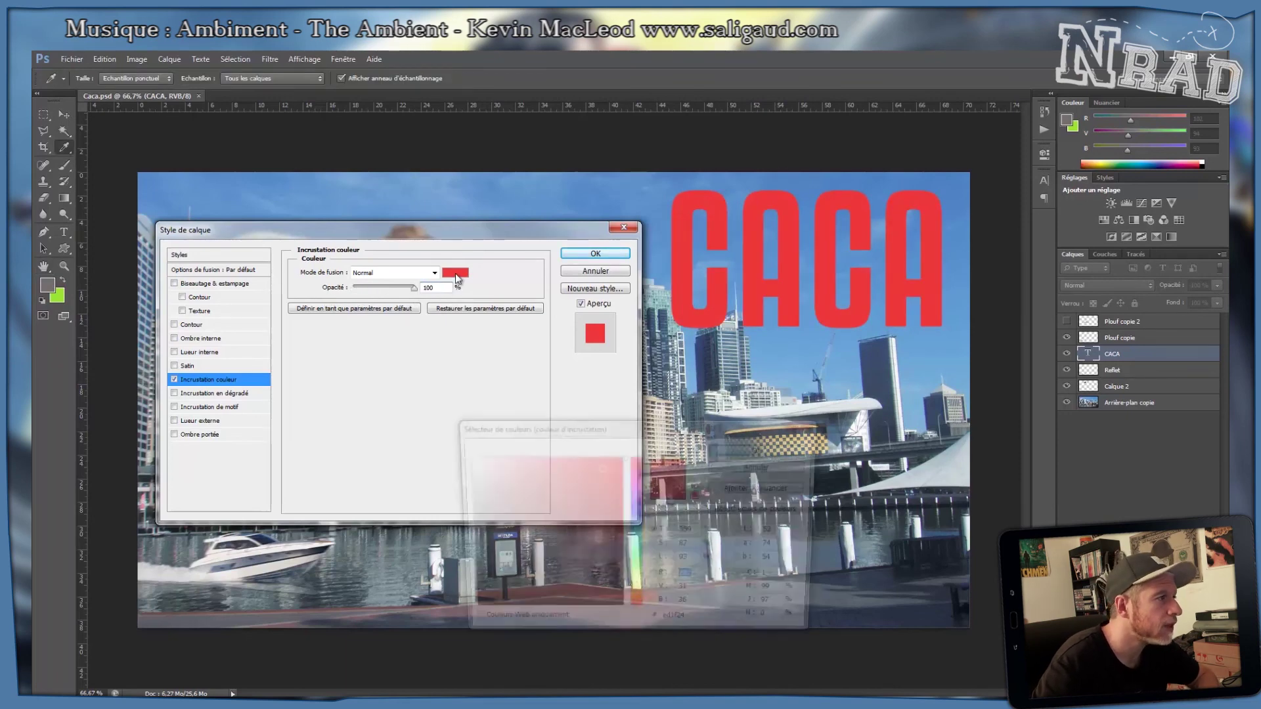
pyautogui.click(635, 550)
pyautogui.moveTo(605, 535); pyautogui.dragTo(621, 457)
pyautogui.moveTo(637, 548); pyautogui.dragTo(637, 526)
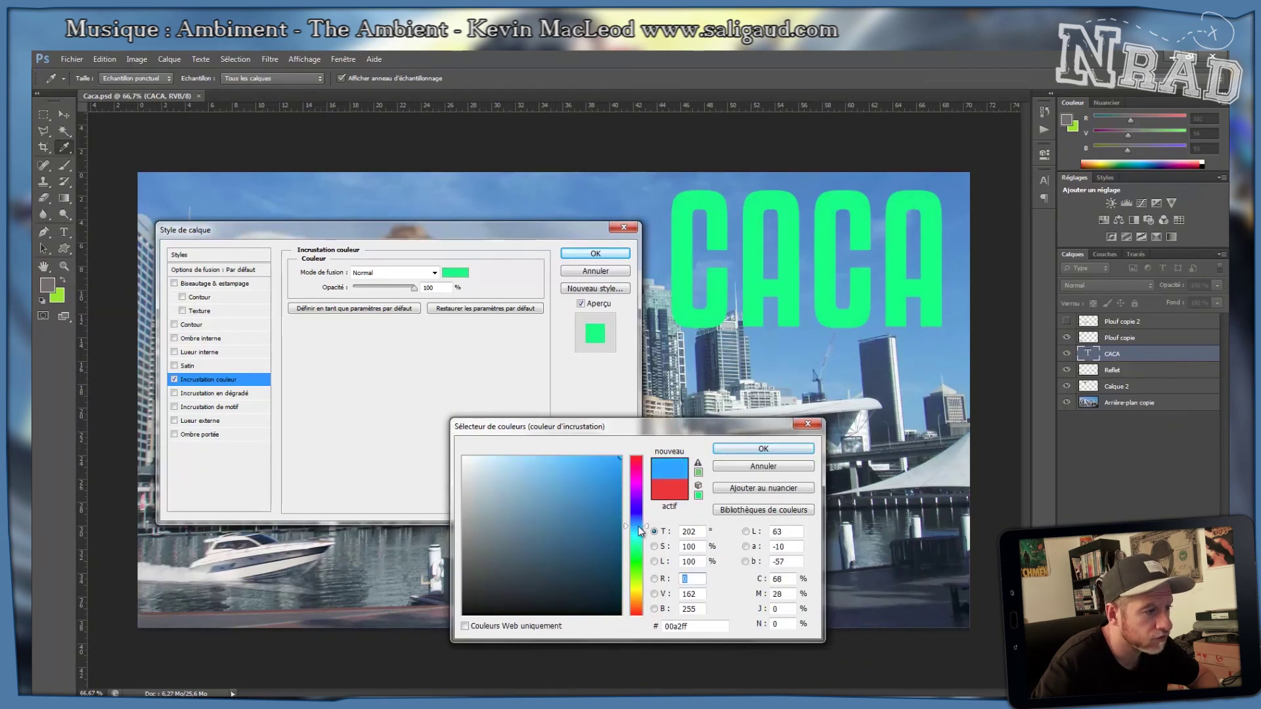
pyautogui.click(618, 476)
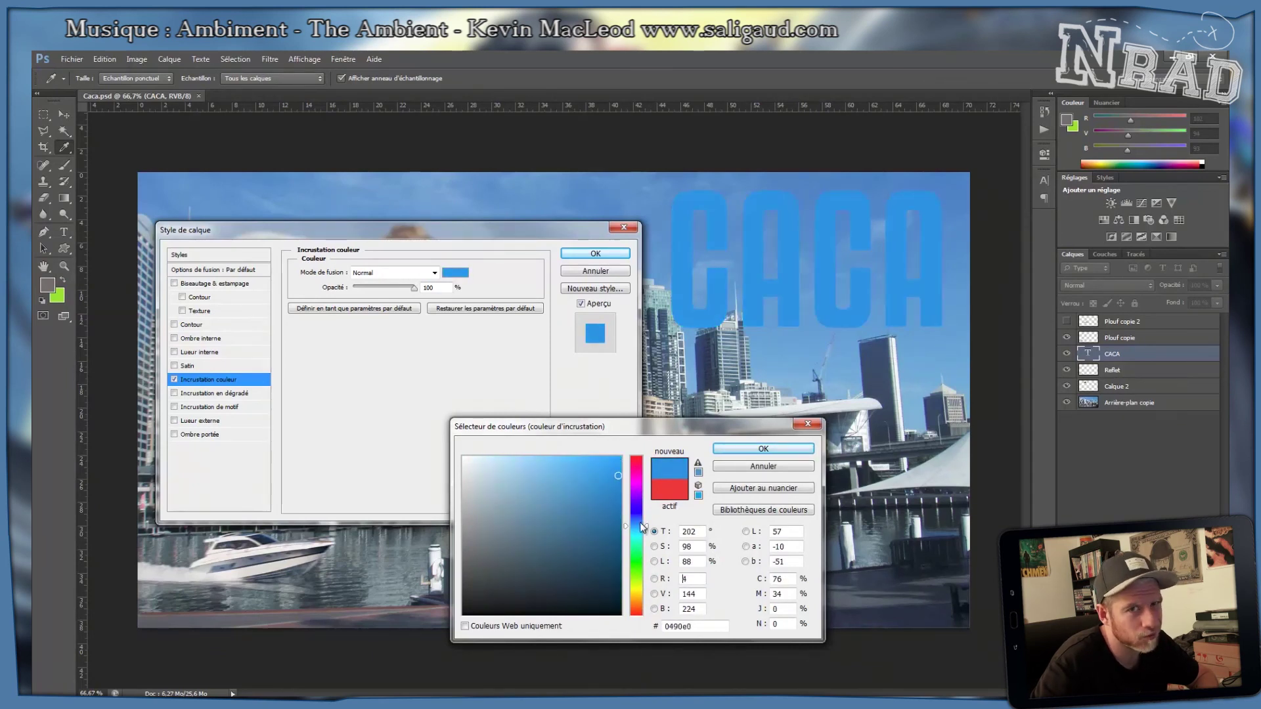
pyautogui.moveTo(642, 525); pyautogui.dragTo(639, 617)
pyautogui.moveTo(617, 496); pyautogui.dragTo(621, 456)
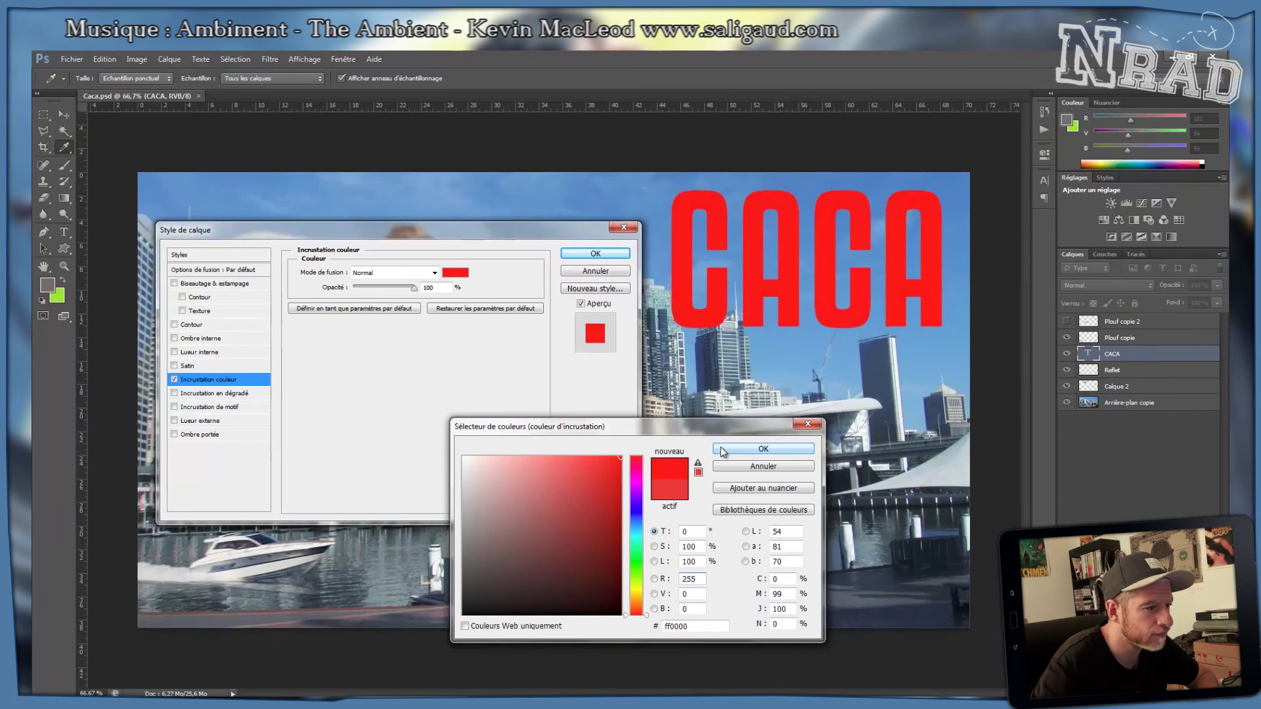
pyautogui.moveTo(637, 609); pyautogui.dragTo(637, 601)
pyautogui.click(621, 526)
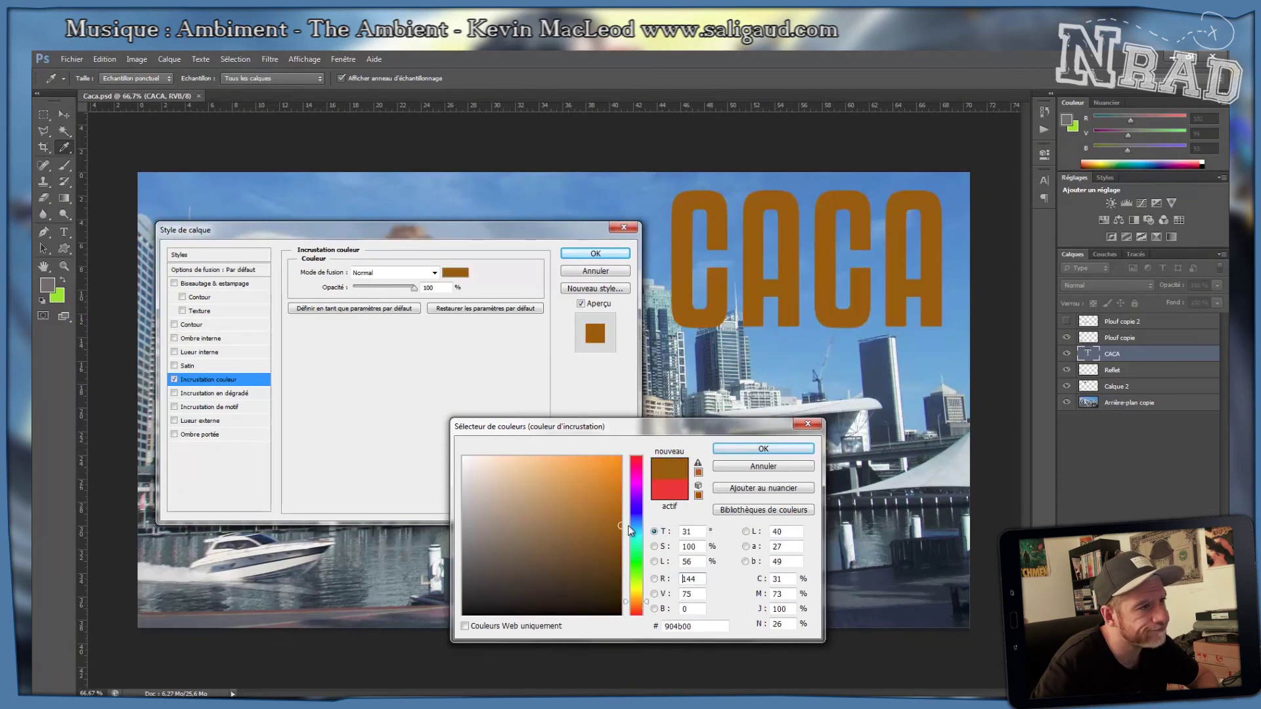
pyautogui.click(749, 451)
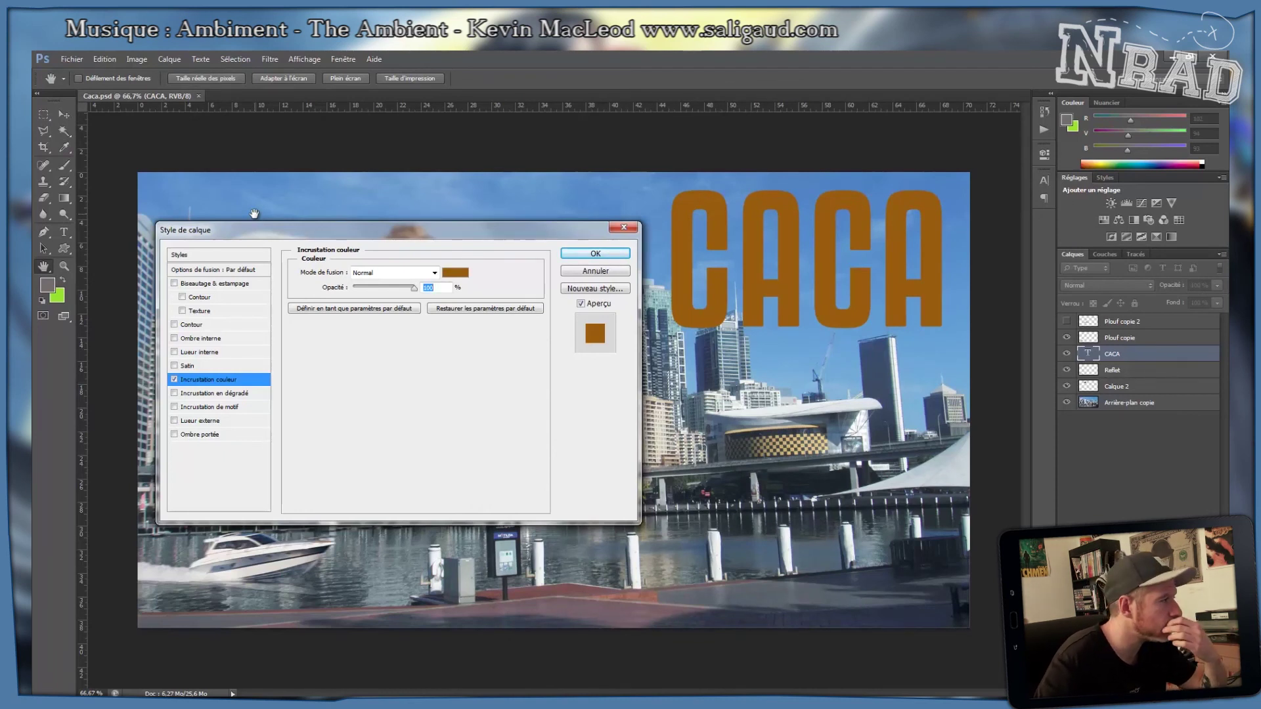
# Try a thin black outside stroke on the CACA text and disable it again.
pyautogui.click(190, 325)
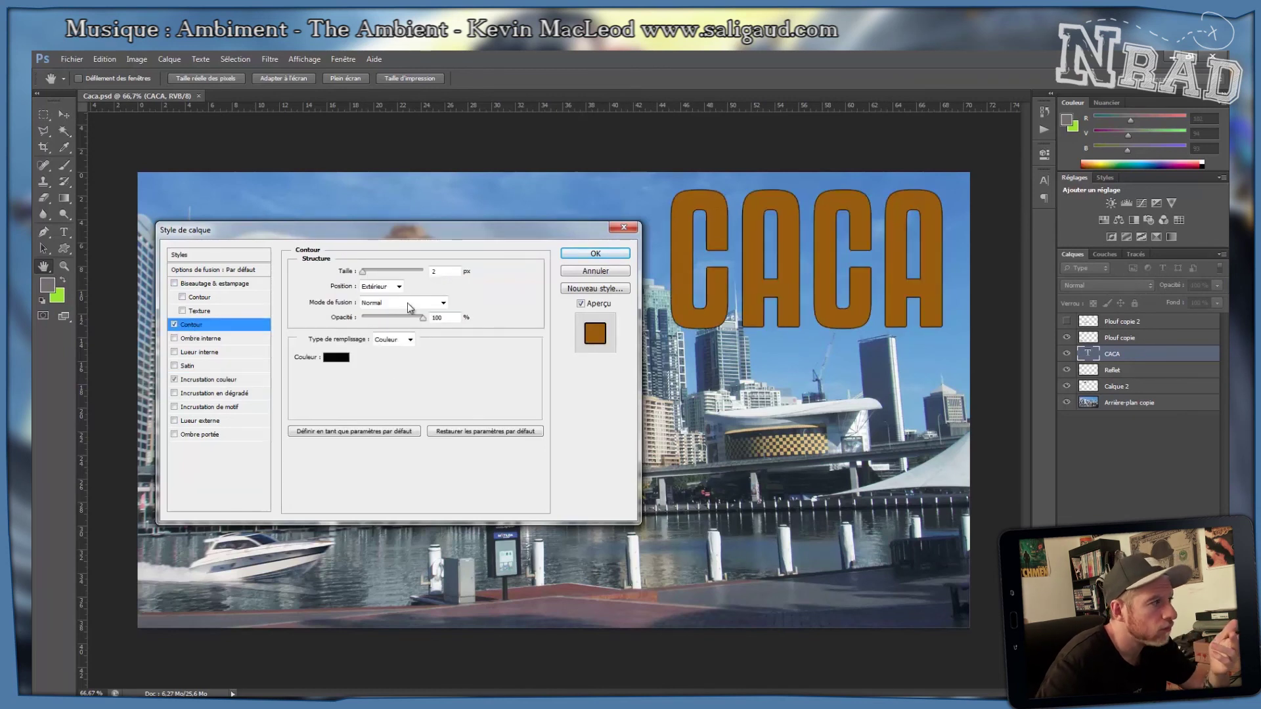
pyautogui.moveTo(365, 276); pyautogui.dragTo(379, 277)
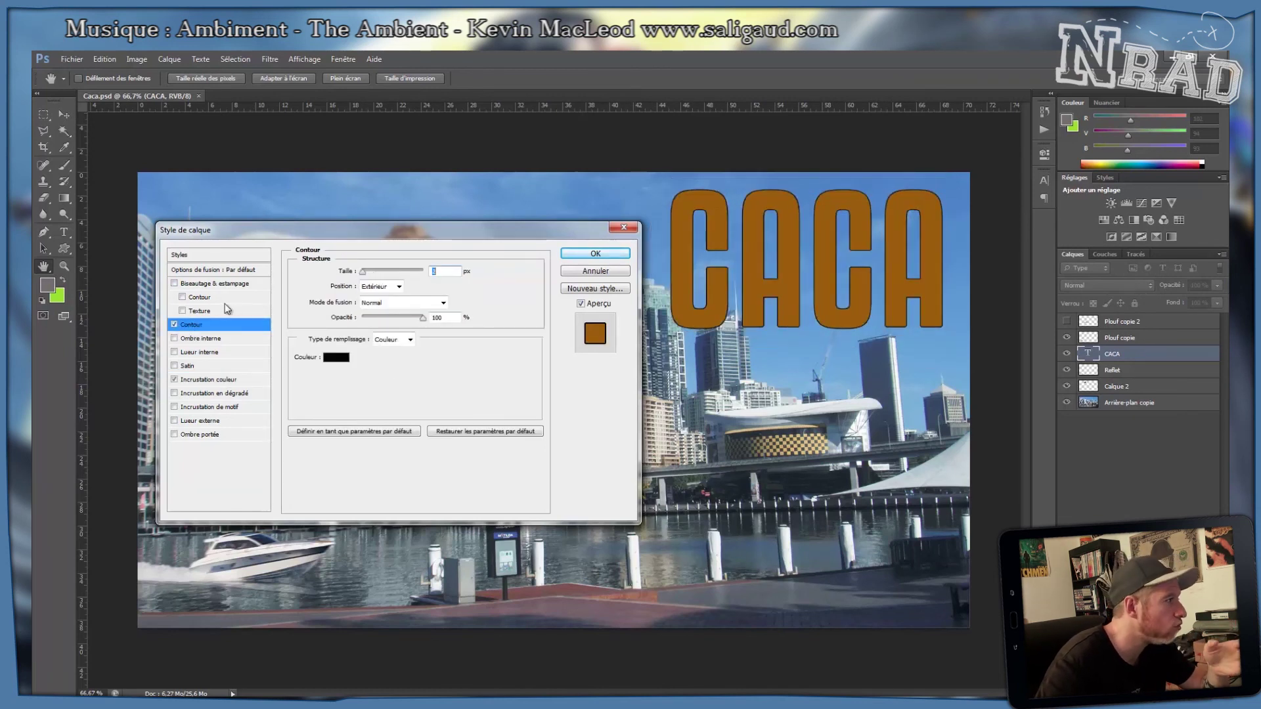
pyautogui.click(175, 324)
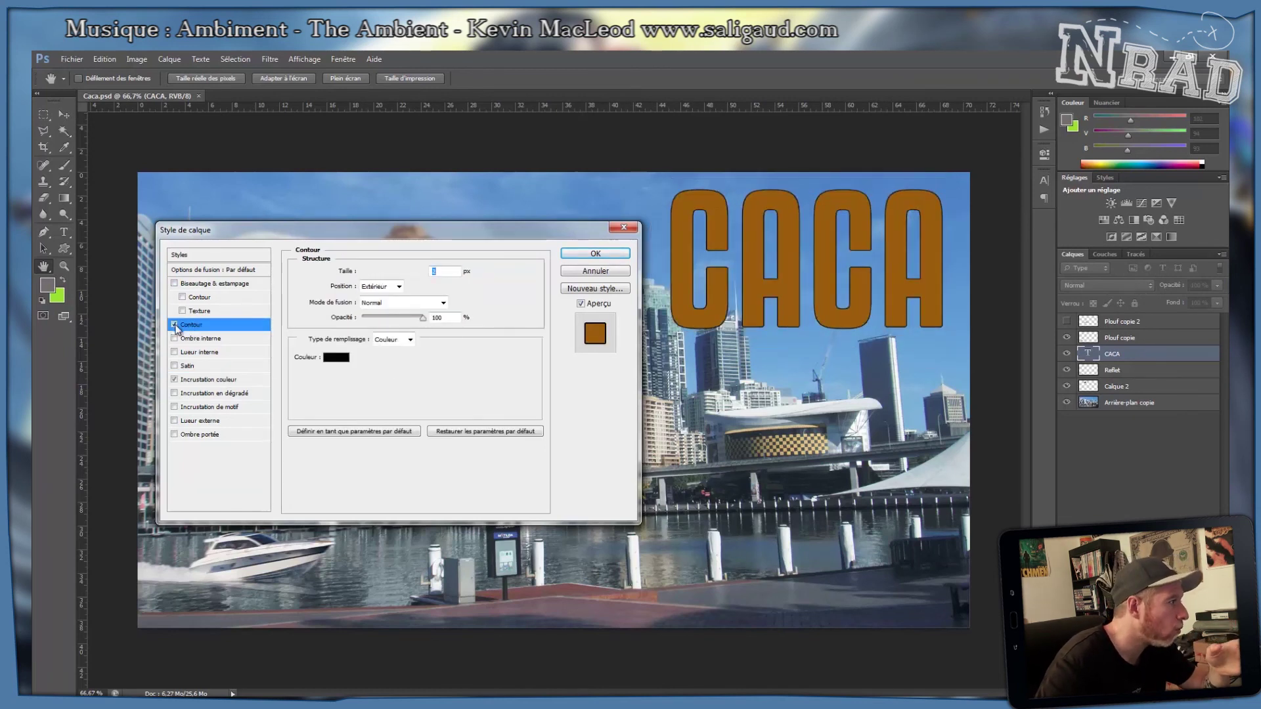
# Add a black drop shadow to the CACA text with 93% opacity, 25 px distance, 24% spread and 29 px size.
pyautogui.click(208, 437)
pyautogui.moveTo(399, 287); pyautogui.dragTo(410, 288)
pyautogui.moveTo(356, 332)
pyautogui.mouseDown()
pyautogui.moveTo(371, 334)
pyautogui.moveTo(365, 353)
pyautogui.moveTo(368, 342)
pyautogui.mouseUp()
pyautogui.click(366, 317)
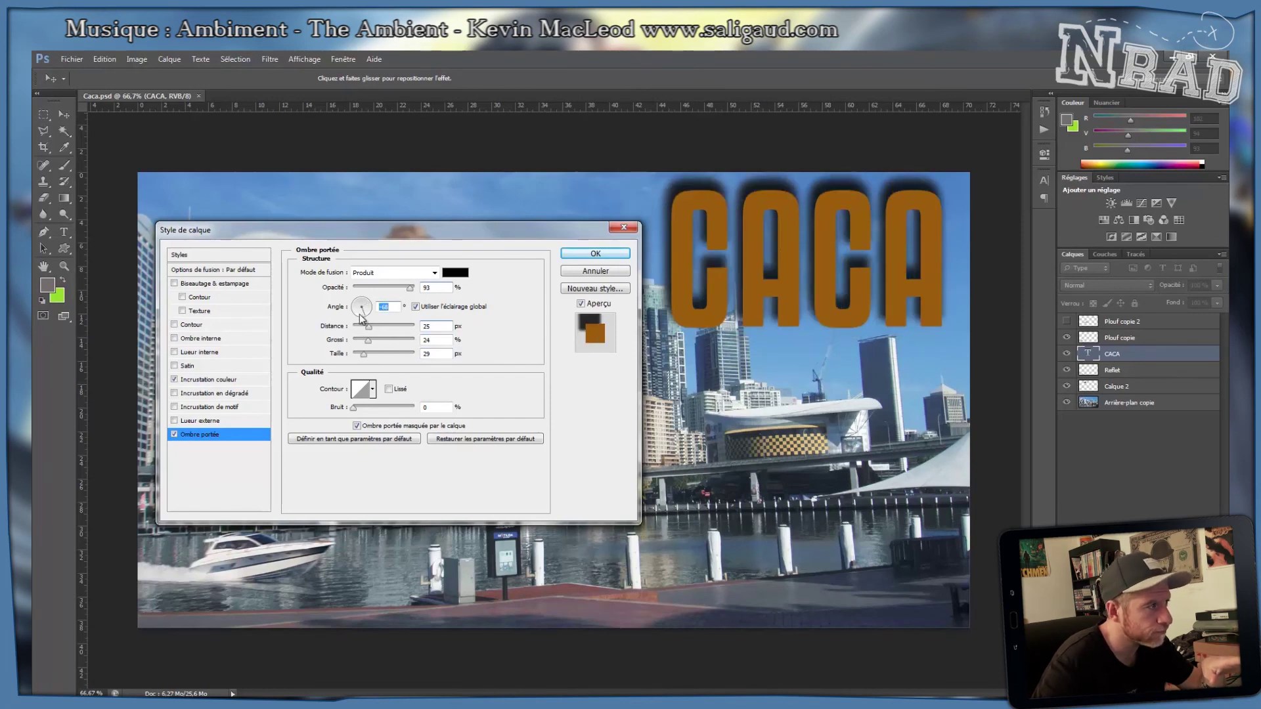
# Adjust the direction of the CACA text's drop shadow, ending at an 8° angle and a 13 px distance.
pyautogui.click(359, 314)
pyautogui.click(359, 302)
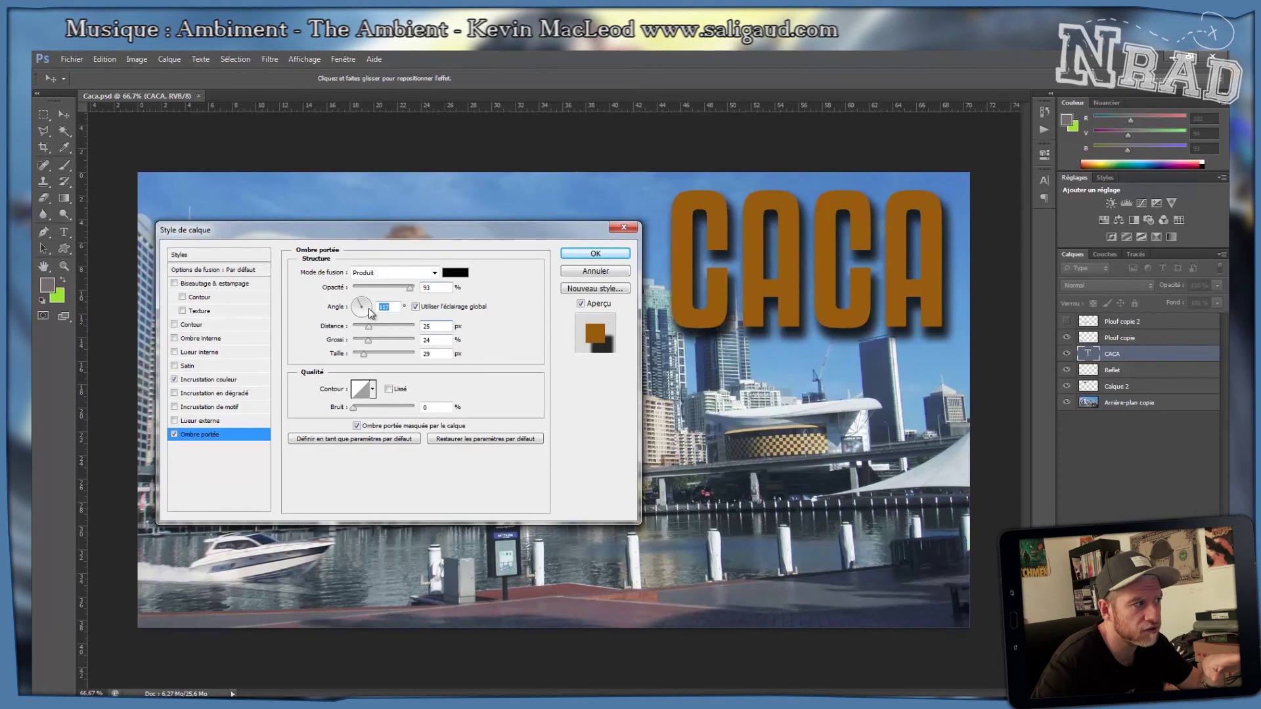
pyautogui.click(369, 310)
pyautogui.click(362, 315)
pyautogui.click(355, 309)
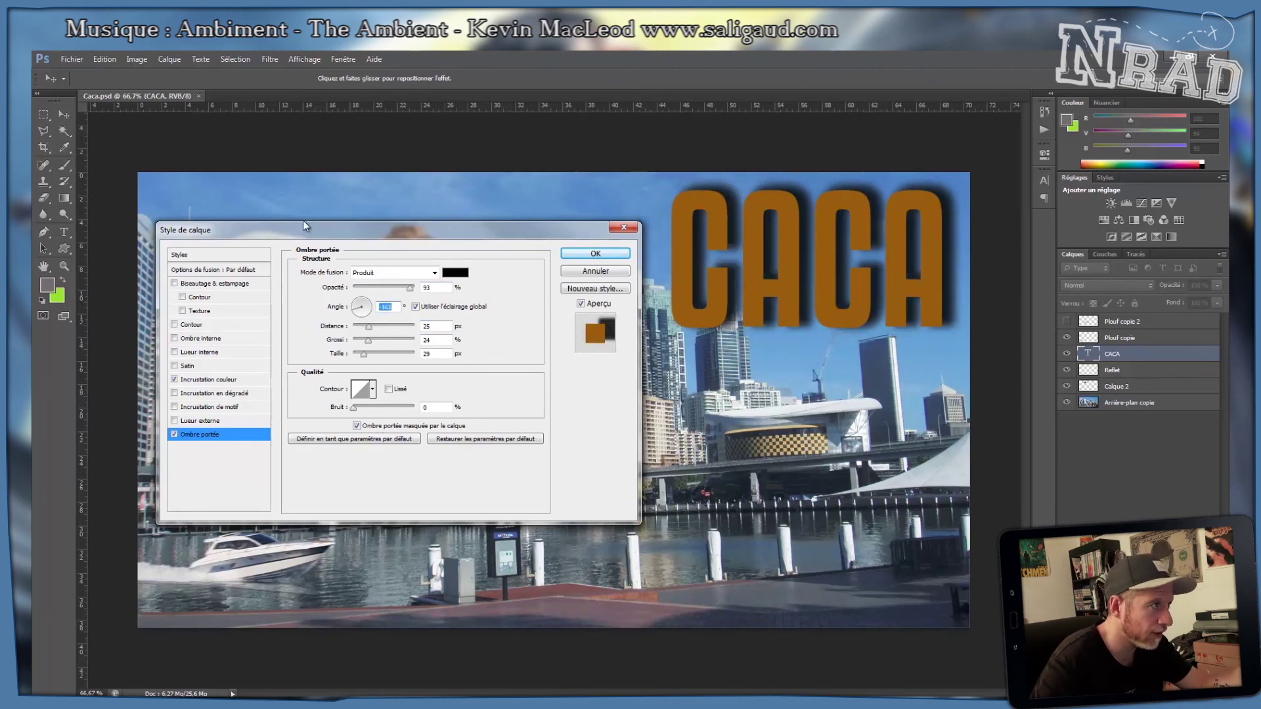
pyautogui.moveTo(303, 227); pyautogui.dragTo(291, 202)
pyautogui.moveTo(814, 270)
pyautogui.mouseDown()
pyautogui.moveTo(818, 294)
pyautogui.moveTo(778, 236)
pyautogui.moveTo(811, 315)
pyautogui.moveTo(802, 276)
pyautogui.mouseUp()
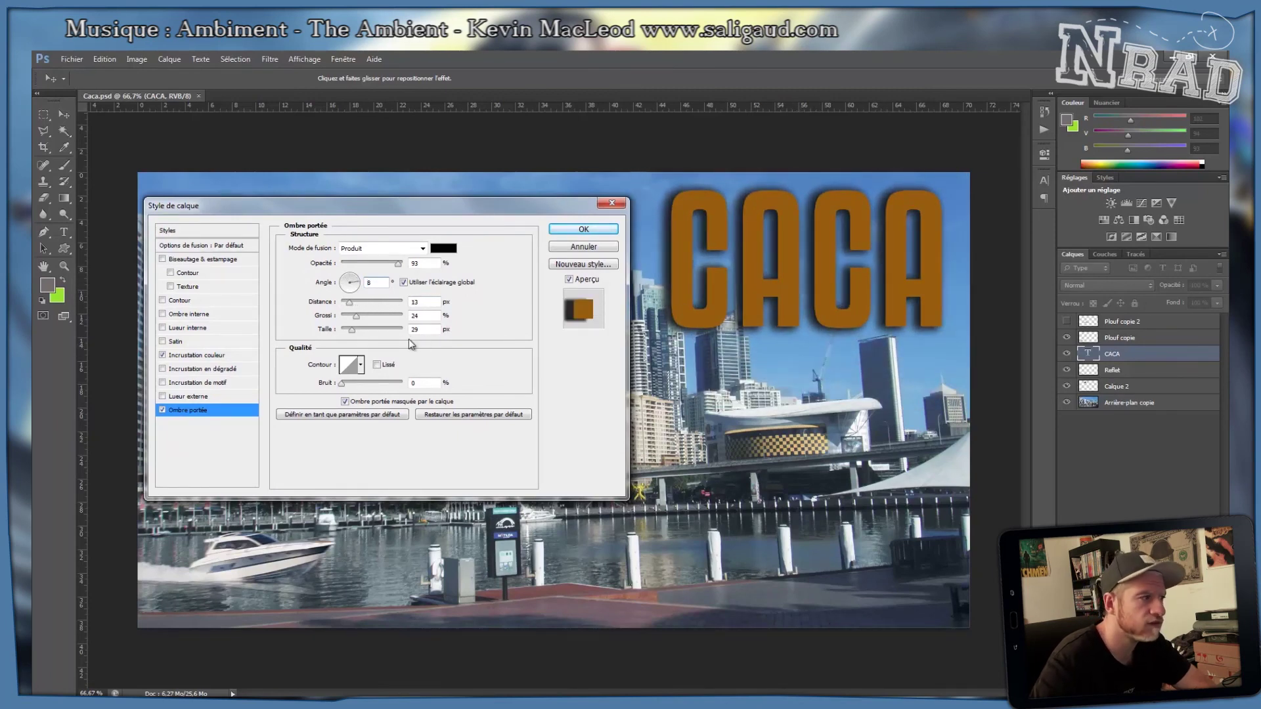
# Try the Inner Shadow, Pattern Overlay and Outer Glow effects on the CACA text, disabling each one again.
pyautogui.moveTo(270, 207); pyautogui.dragTo(442, 188)
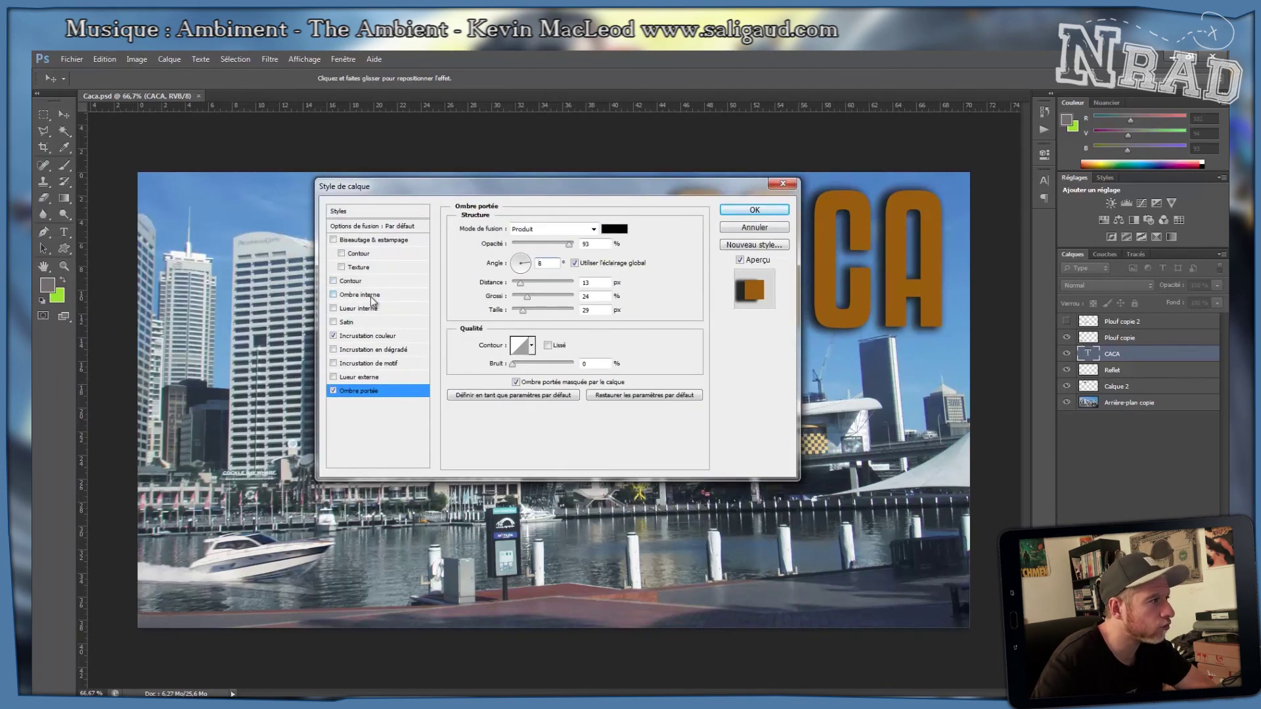
pyautogui.click(334, 294)
pyautogui.click(334, 295)
pyautogui.click(334, 363)
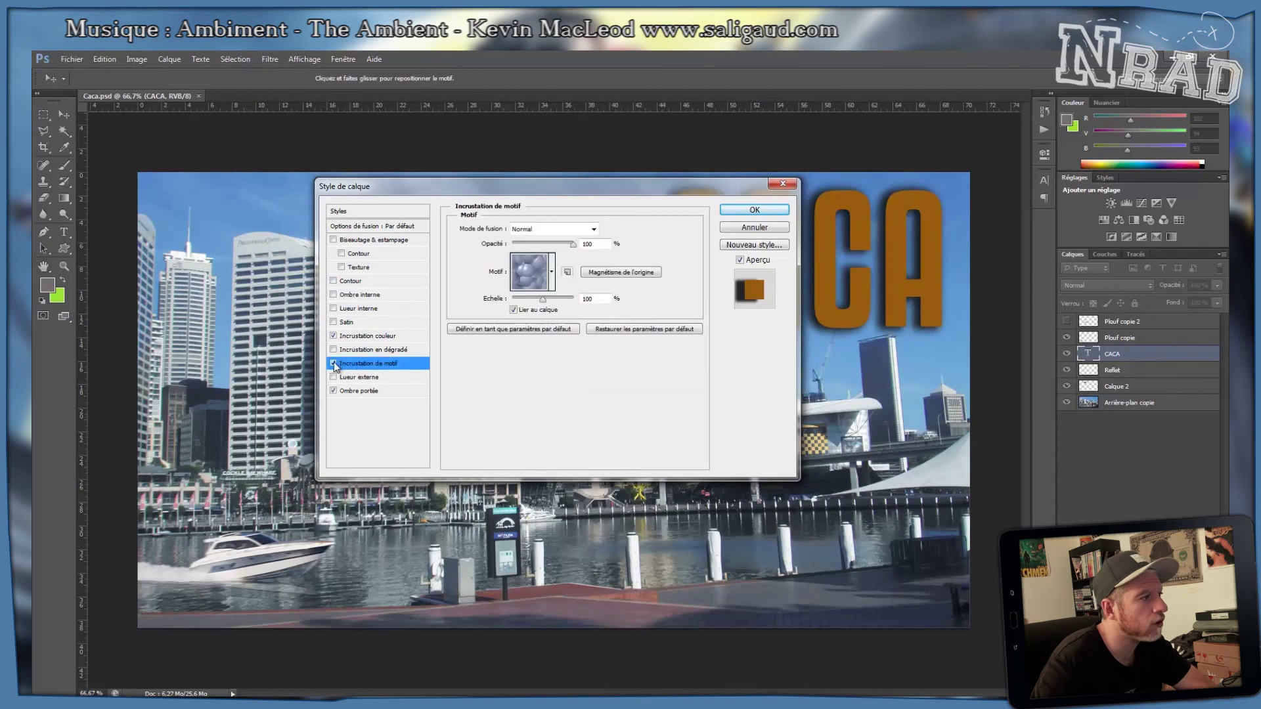
pyautogui.click(333, 363)
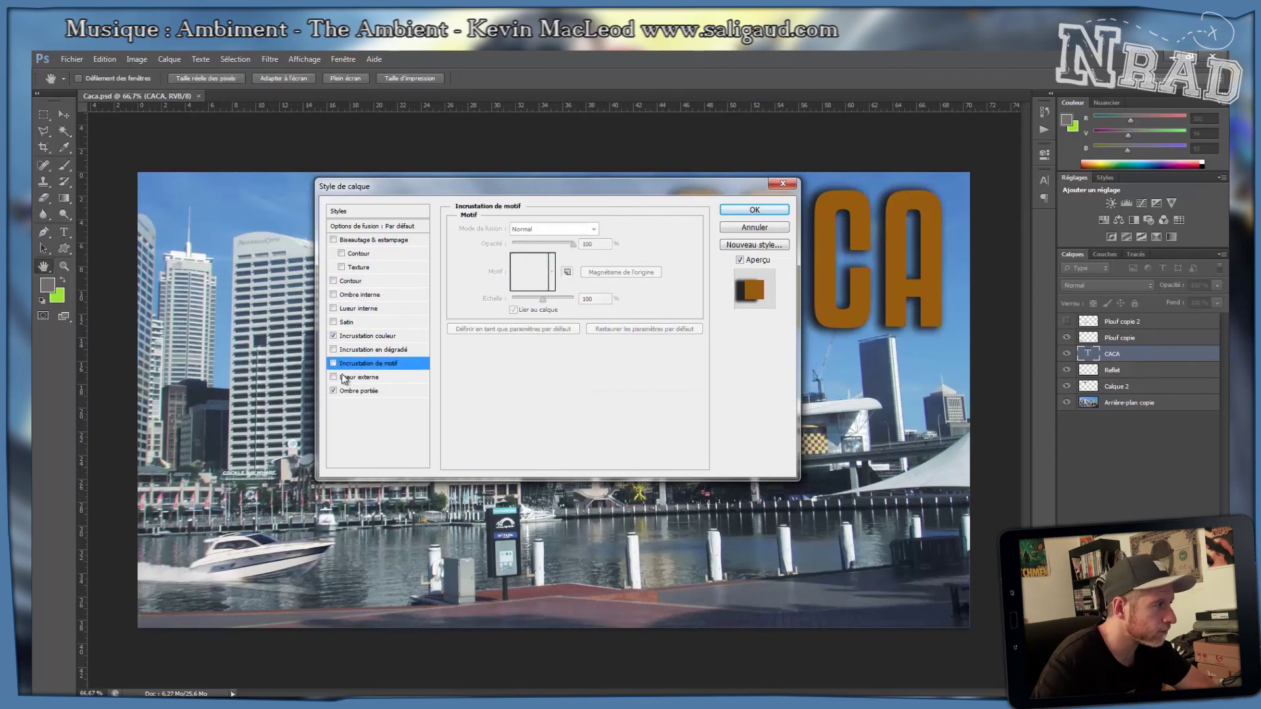
pyautogui.click(334, 377)
pyautogui.click(333, 377)
# Enable Bevel & Emboss on the CACA text, apply the layer style and save the document.
pyautogui.moveTo(527, 191); pyautogui.dragTo(417, 261)
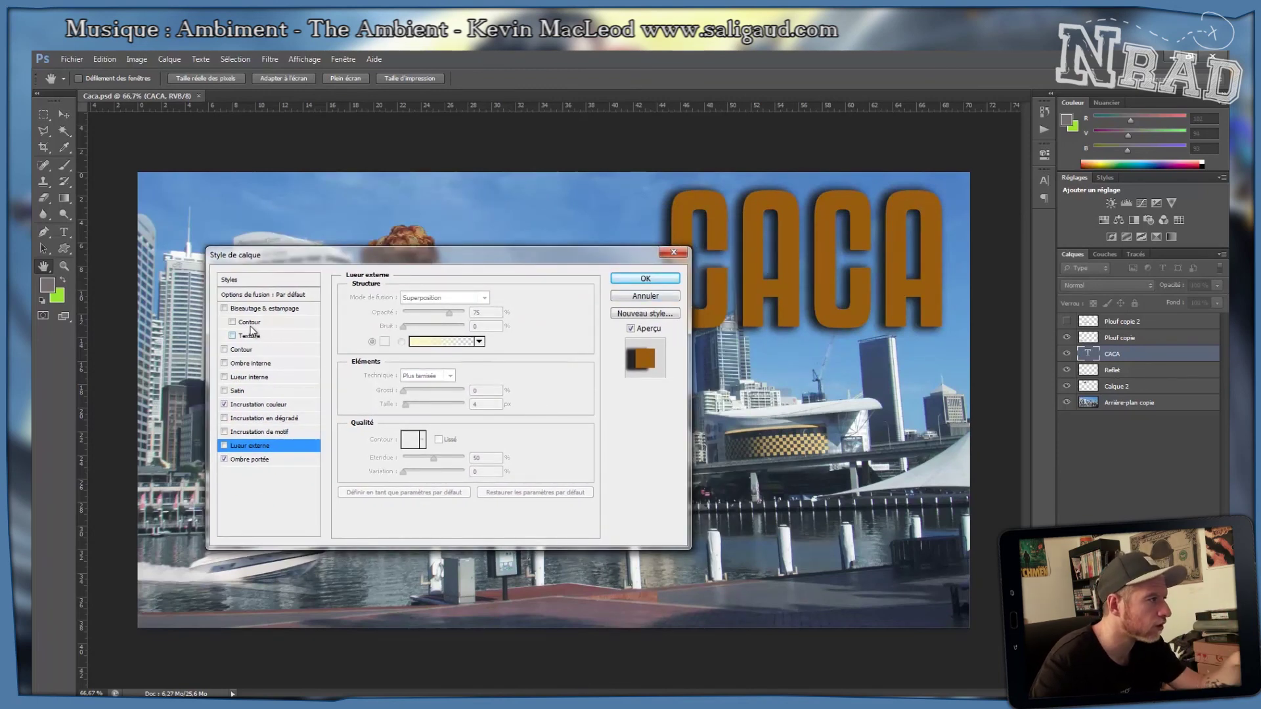
pyautogui.click(224, 308)
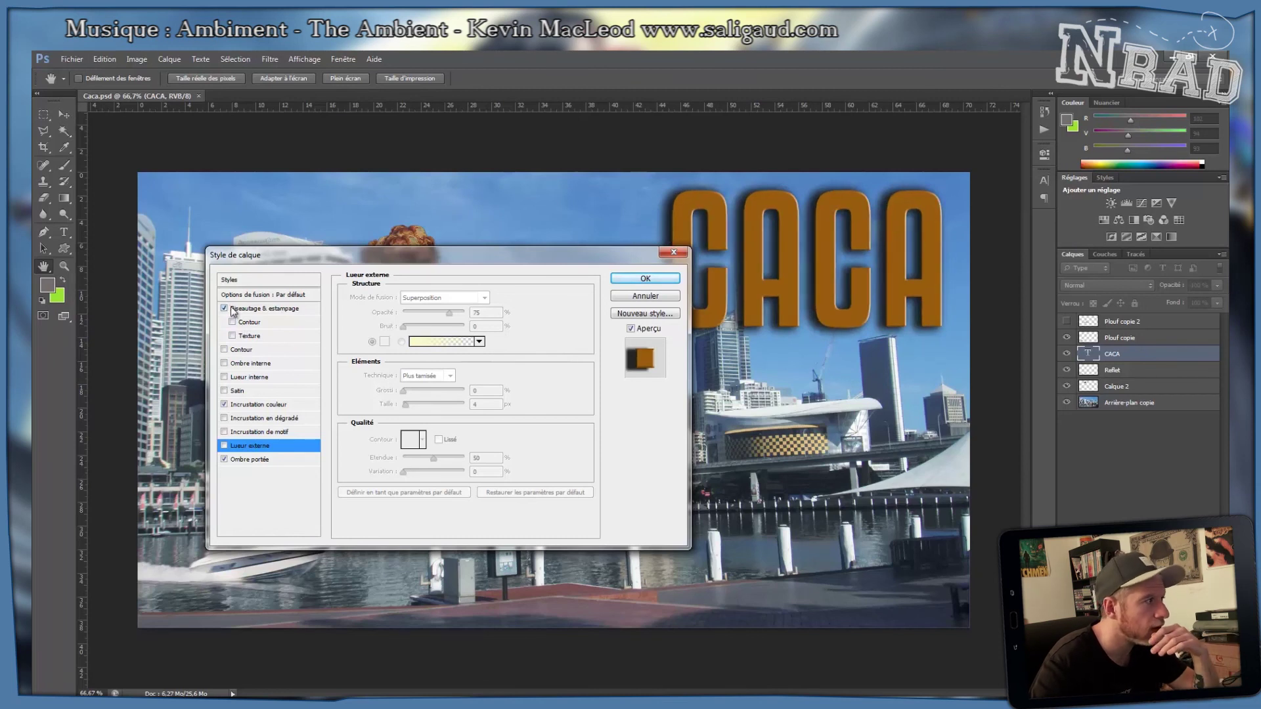
pyautogui.click(644, 278)
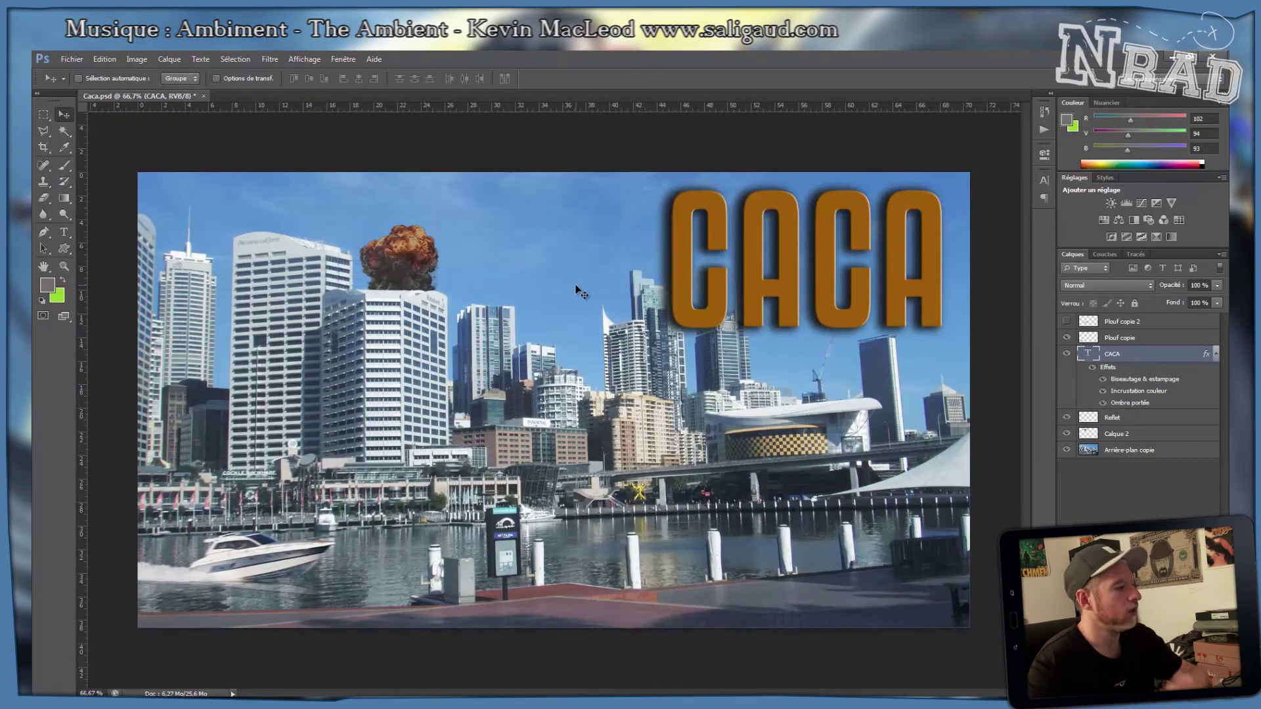
pyautogui.hotkey('ctrl', 's')
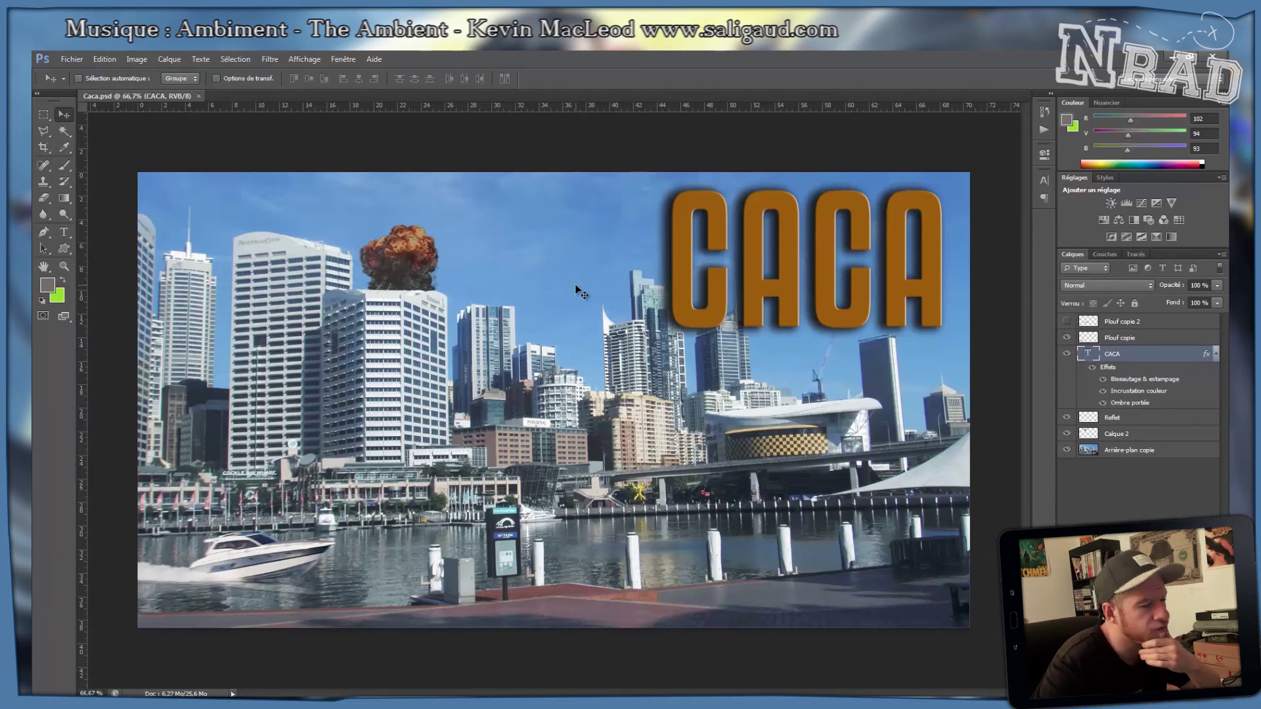
# Hide and reshow the CACA layer, try moving the text and undo the move, and save the document.
pyautogui.click(1067, 355)
pyautogui.click(1067, 354)
pyautogui.moveTo(765, 304); pyautogui.dragTo(708, 360)
pyautogui.hotkey('ctrl', 'z')
pyautogui.hotkey('ctrl', 's')
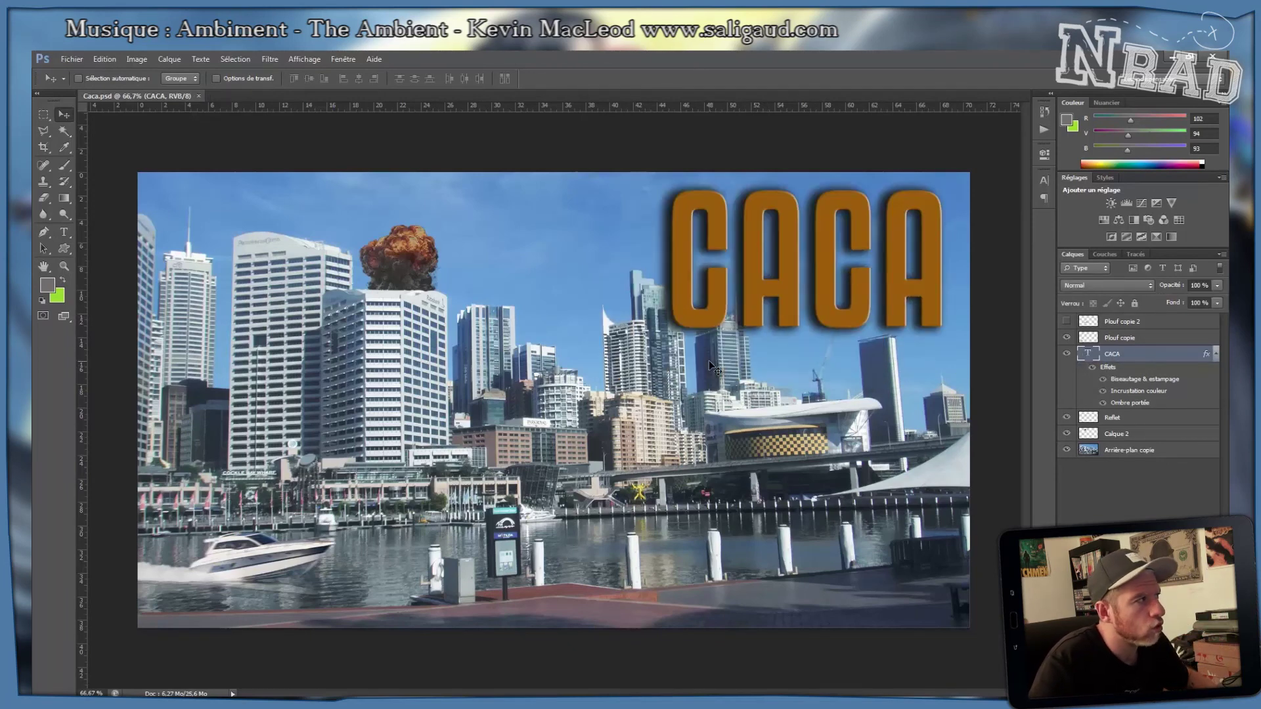